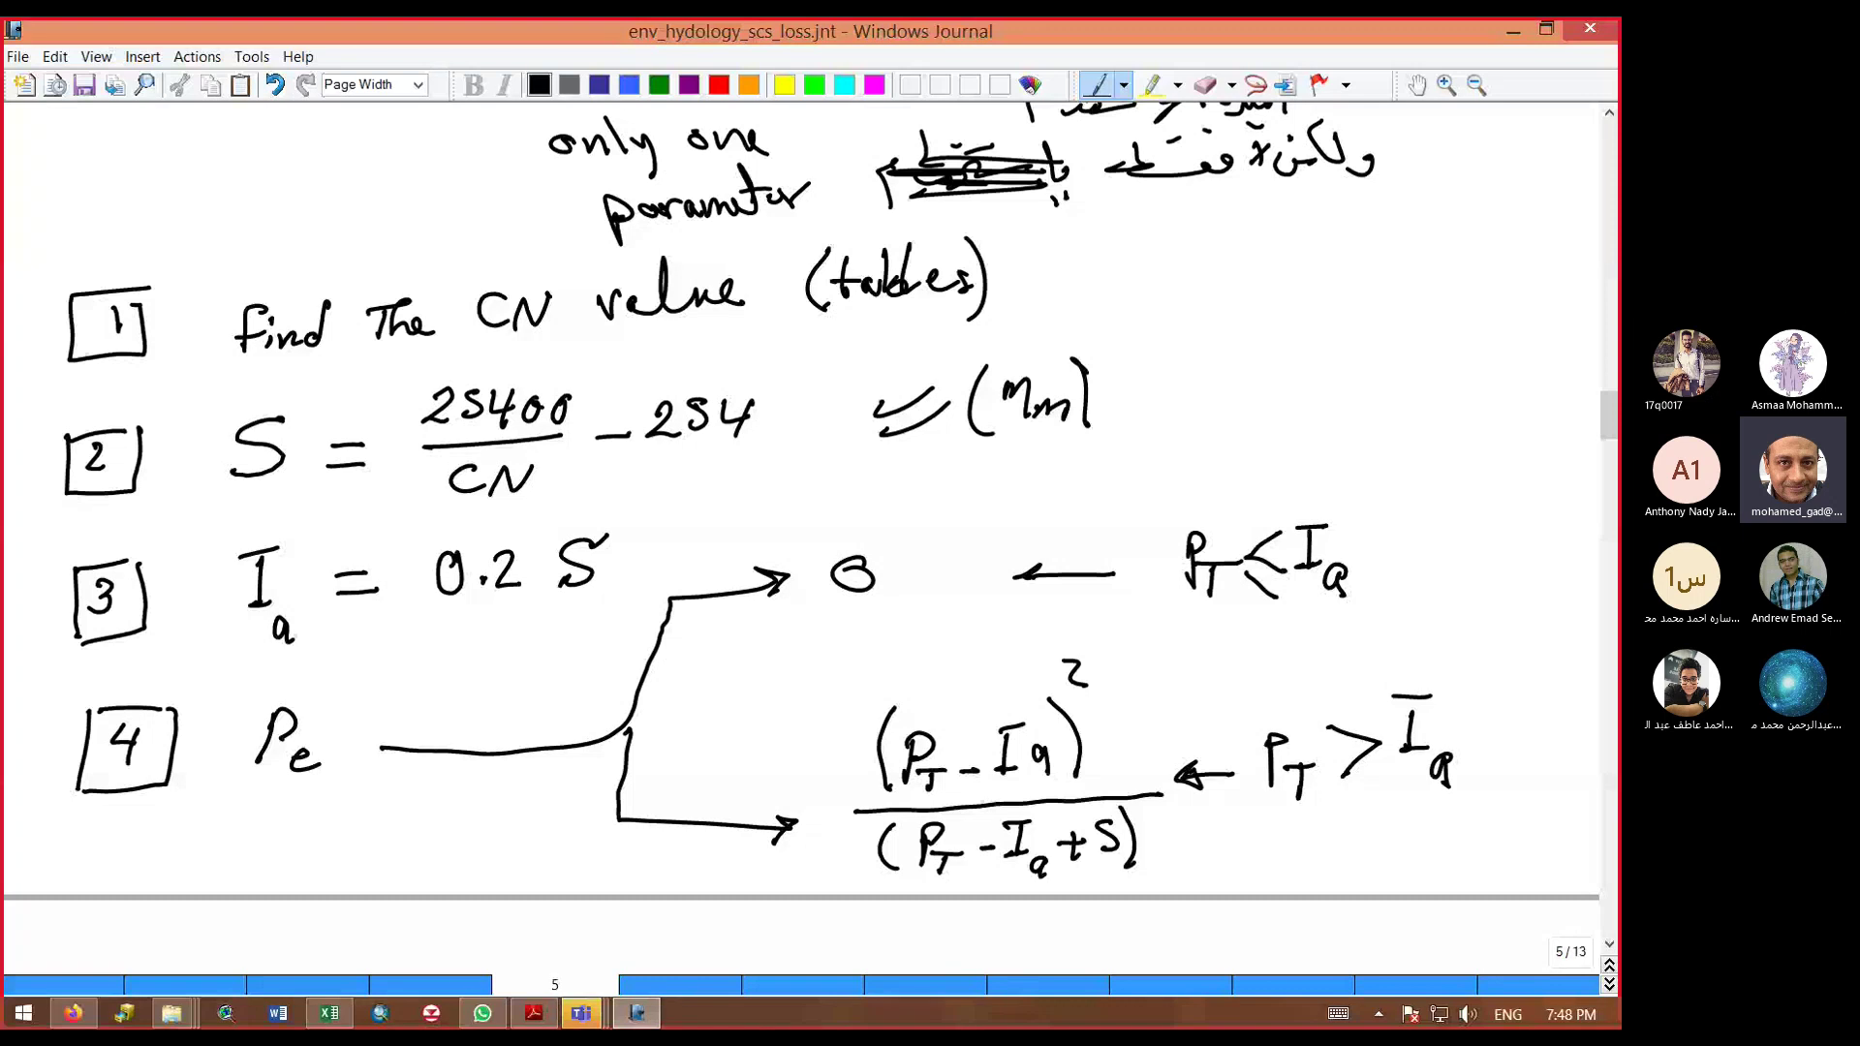
Step: Handwrite the note "At every time step" above numbered item 1 on page 5
mouse_move(61, 206)
left_mouse_down()
mouse_move(79, 159)
mouse_move(194, 179)
mouse_move(236, 165)
mouse_move(271, 192)
left_mouse_up()
left_click_drag(78, 229, 72, 261)
left_click_drag(61, 244, 97, 240)
left_click(107, 224)
mouse_move(103, 238)
left_mouse_down()
mouse_move(108, 257)
mouse_move(243, 232)
left_mouse_up()
mouse_move(244, 223)
left_mouse_down()
mouse_move(257, 250)
mouse_move(224, 203)
left_mouse_up()
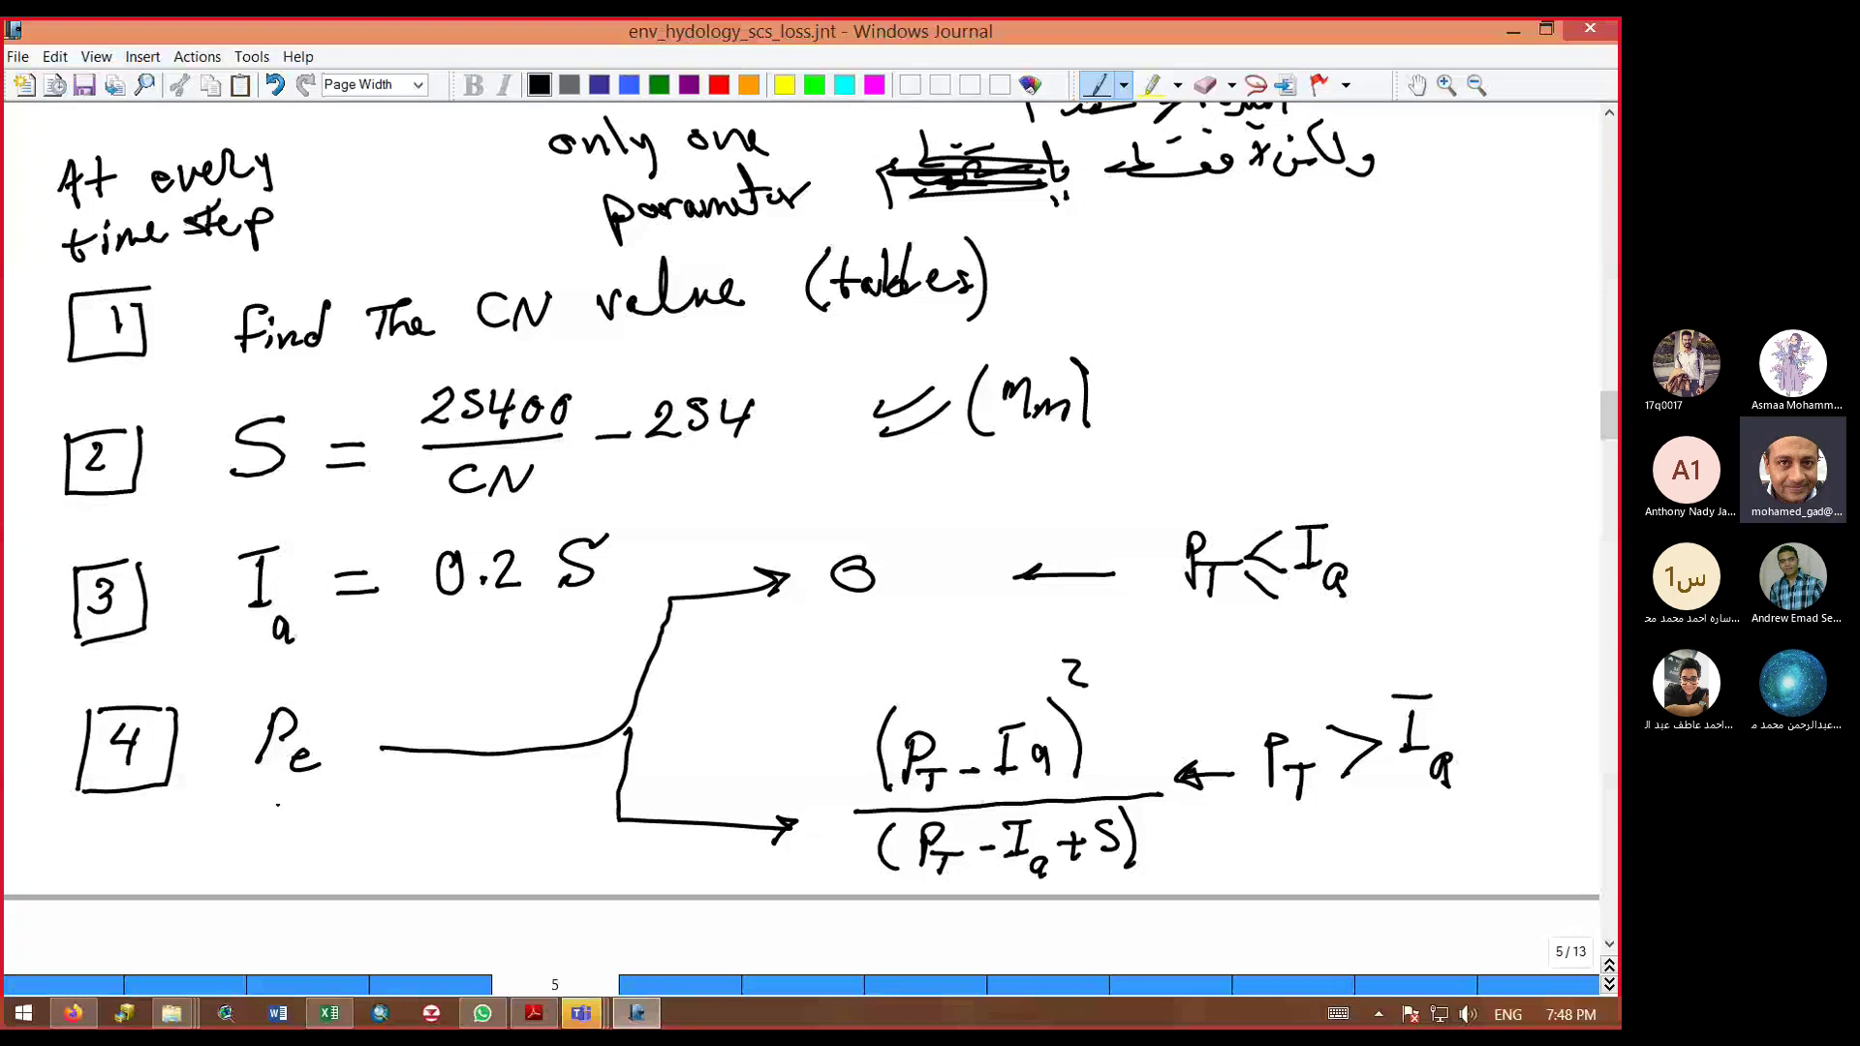
Step: Handwrite "Accumulative" labels for Pe in item 4 and for P_T in the P_T < Ia condition
mouse_move(269, 782)
left_mouse_down()
mouse_move(251, 823)
mouse_move(281, 845)
mouse_move(407, 816)
mouse_move(460, 841)
left_mouse_up()
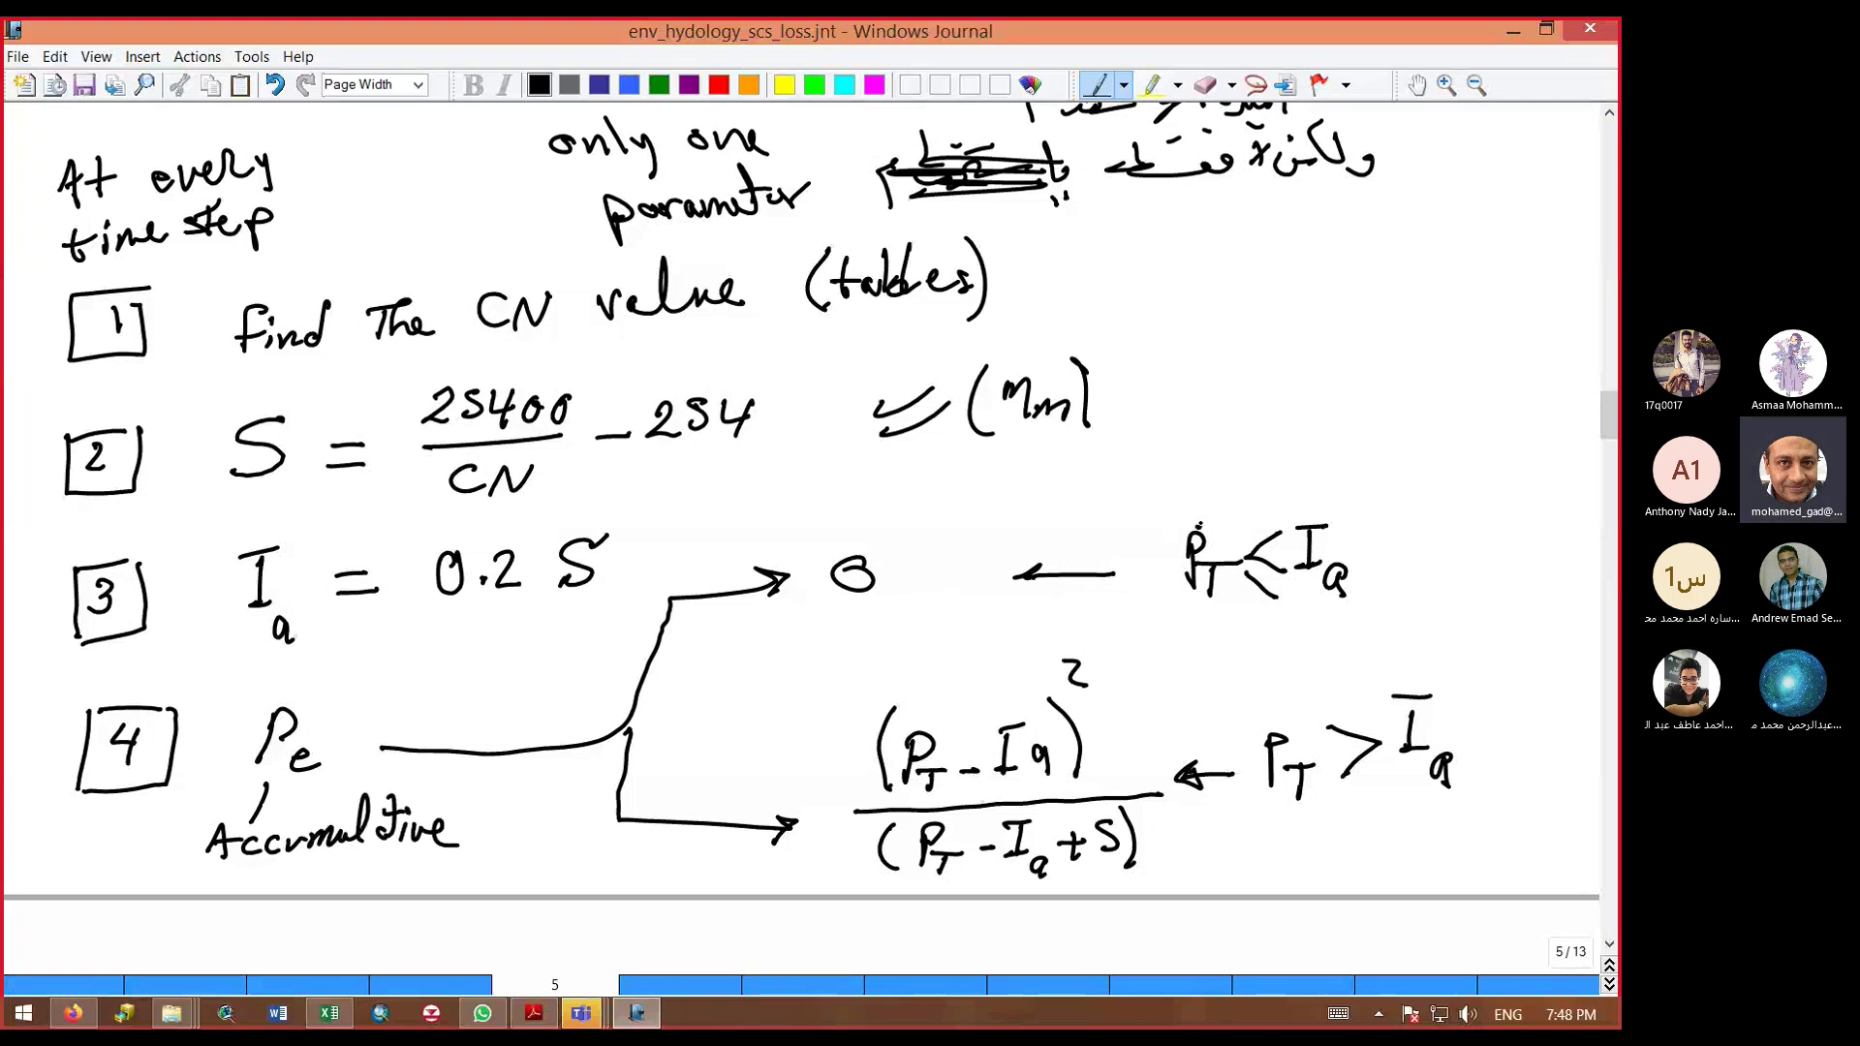
mouse_move(1200, 528)
left_mouse_down()
mouse_move(1241, 484)
mouse_move(1424, 397)
mouse_move(1482, 399)
mouse_move(1513, 349)
mouse_move(1539, 368)
left_mouse_up()
left_click(1274, 453)
left_click(1514, 352)
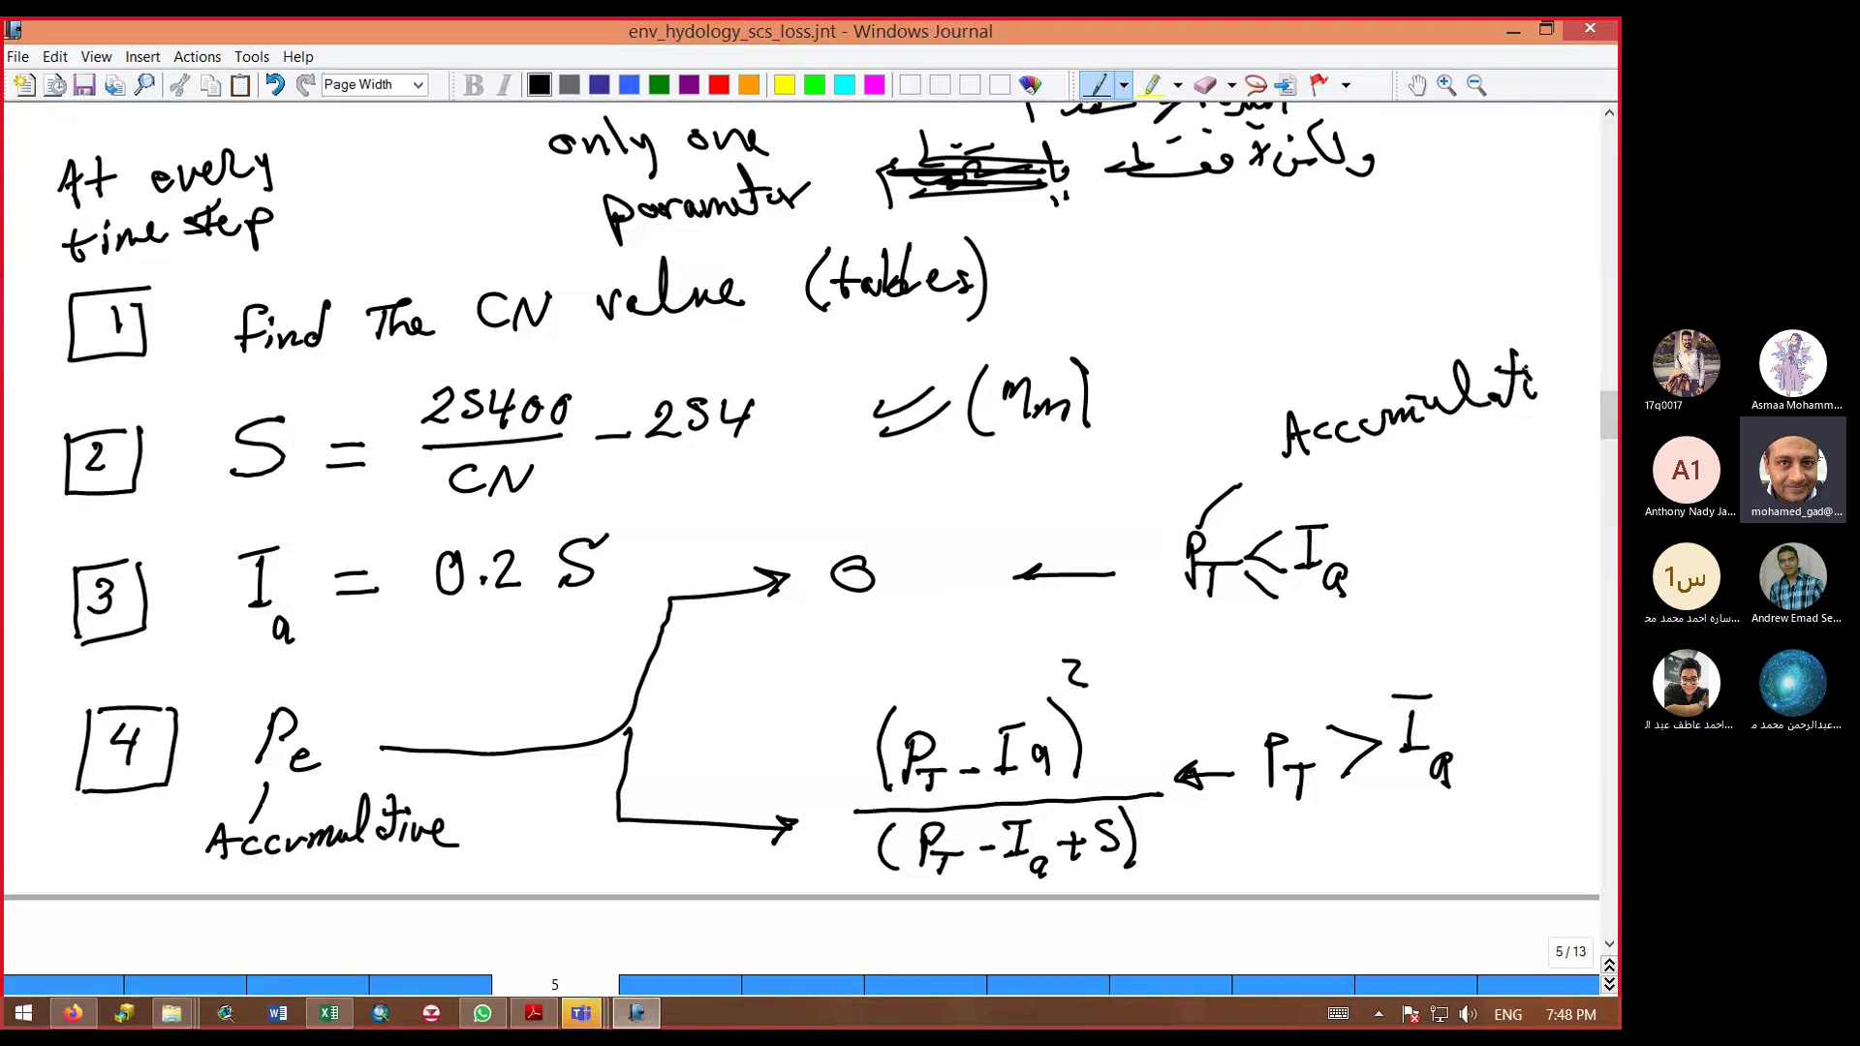
left_click_drag(1520, 367, 1577, 383)
Step: Switch to the Assignment_7_RR_Modeling PDF in Adobe Reader and copy the t and P (incremental) rainfall table
scroll(803, 523, "down", 15)
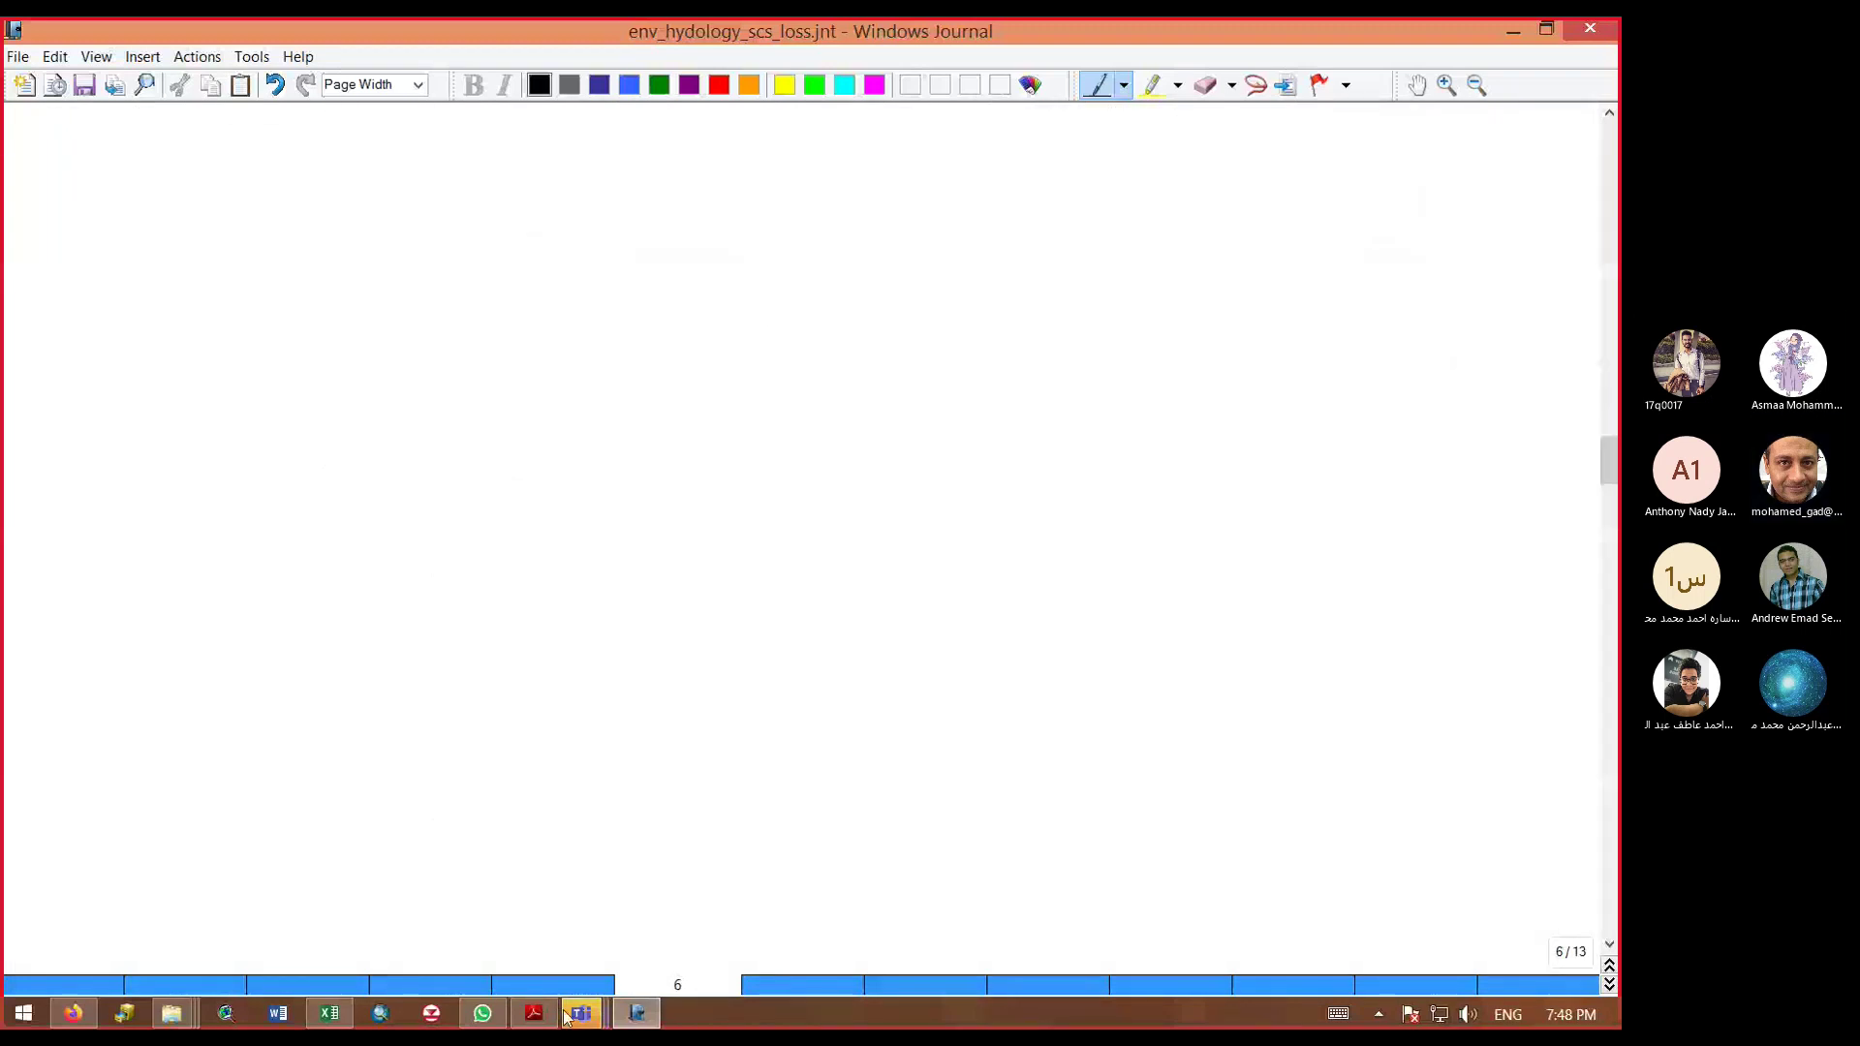
left_click(534, 1014)
scroll(911, 359, "up", 5)
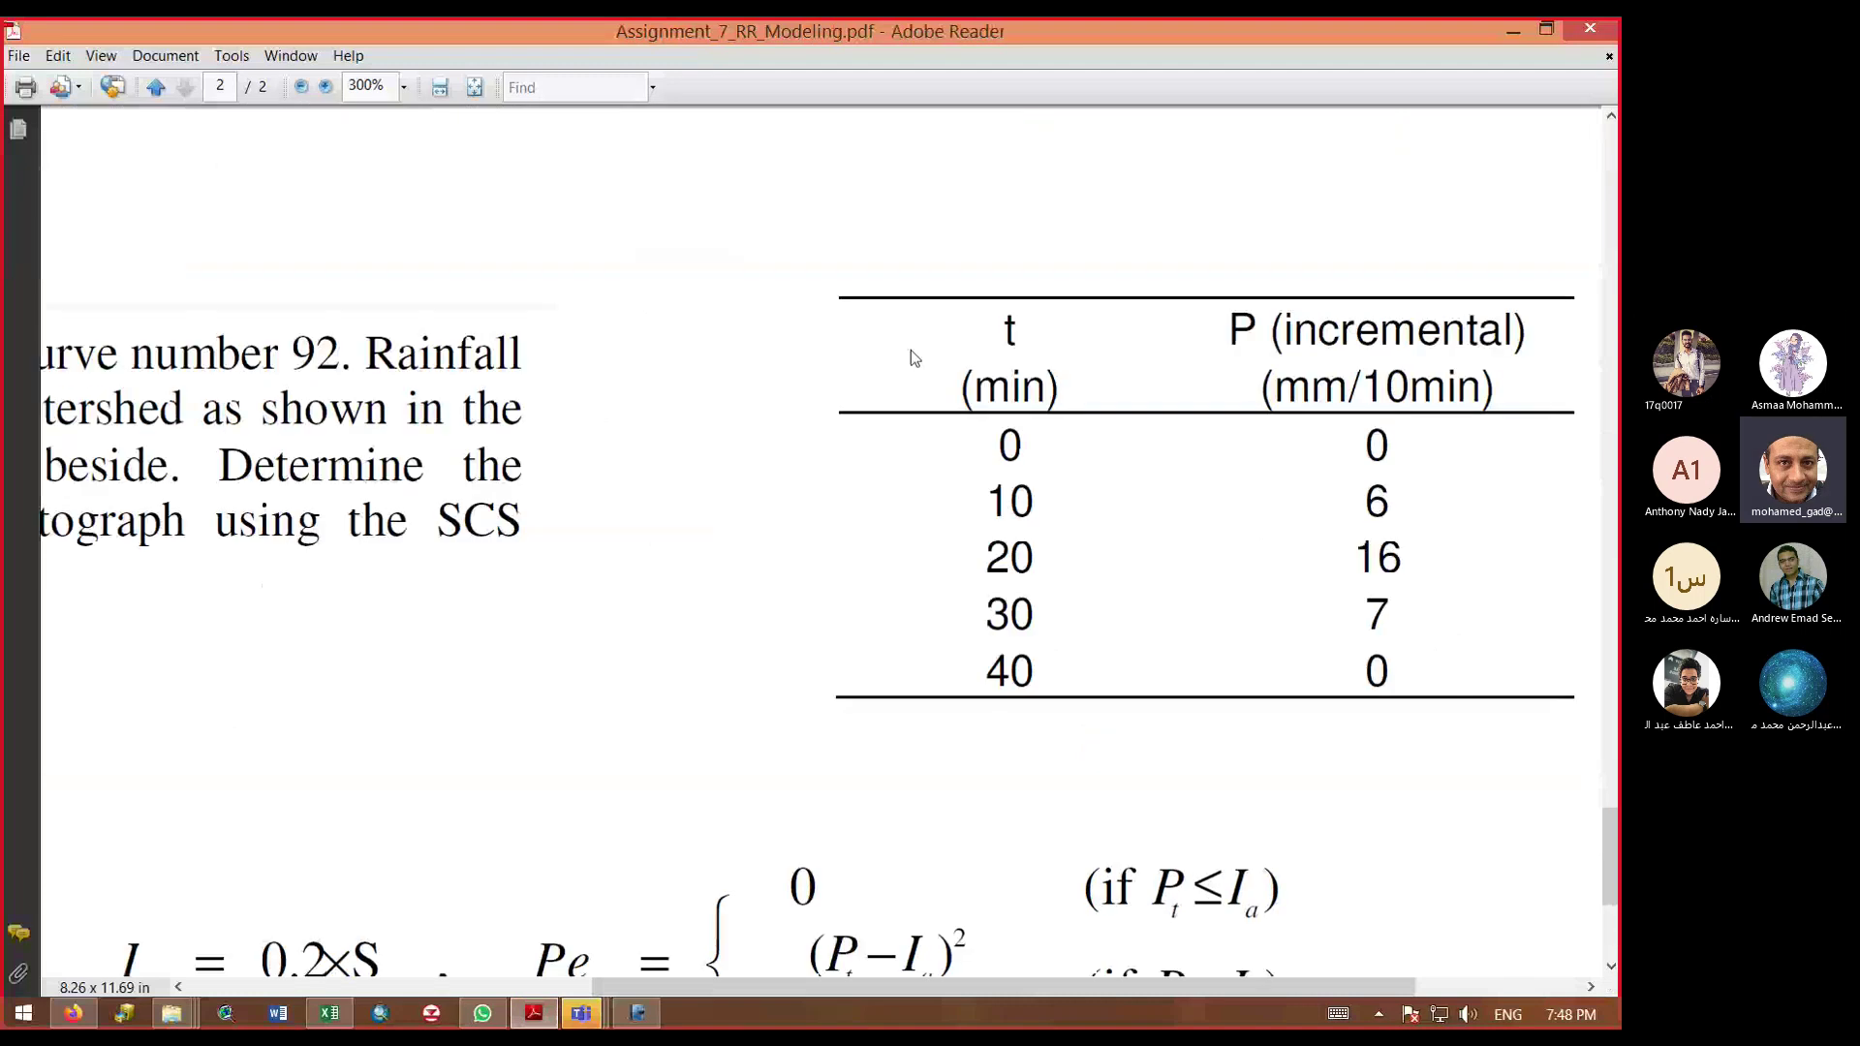
left_click_drag(998, 330, 1414, 678)
key("ctrl+c")
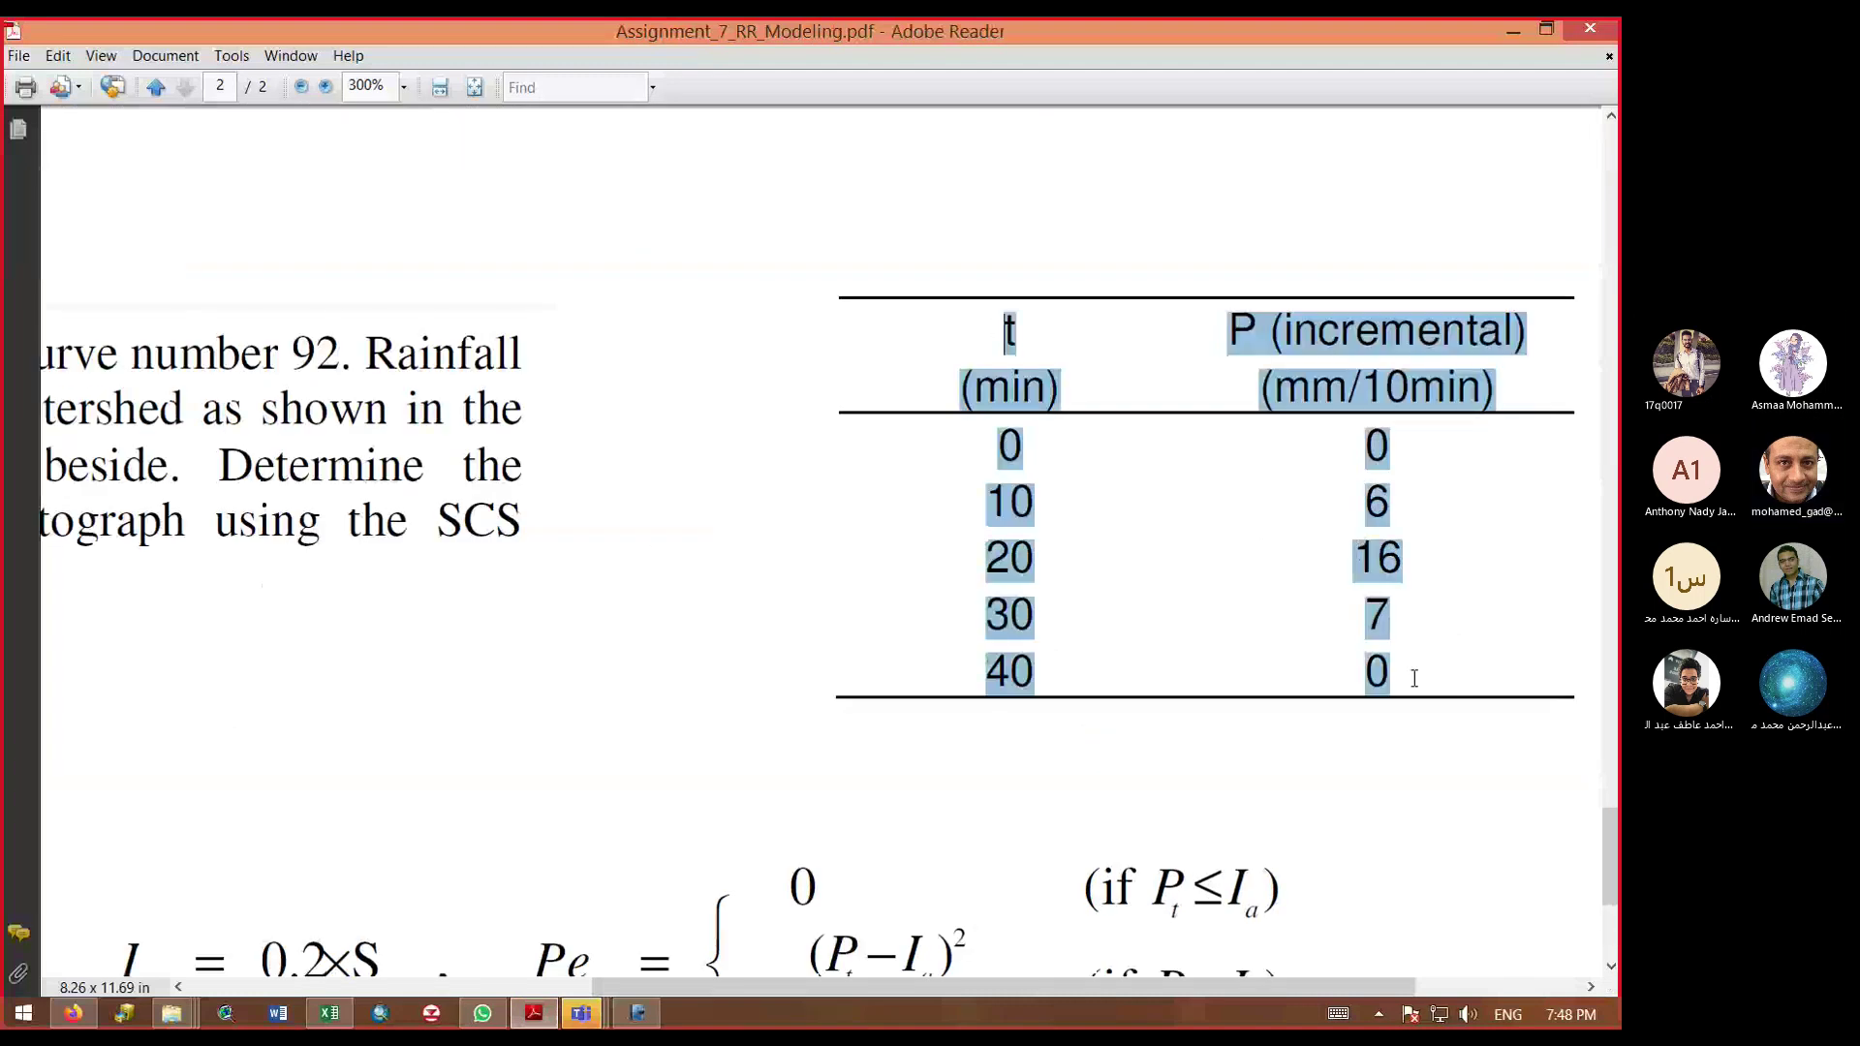
Step: Switch to Excel and fill cells D9:D13 of Sheet1 with the times 0, 10, 20, 30 and 40
left_click(330, 1018)
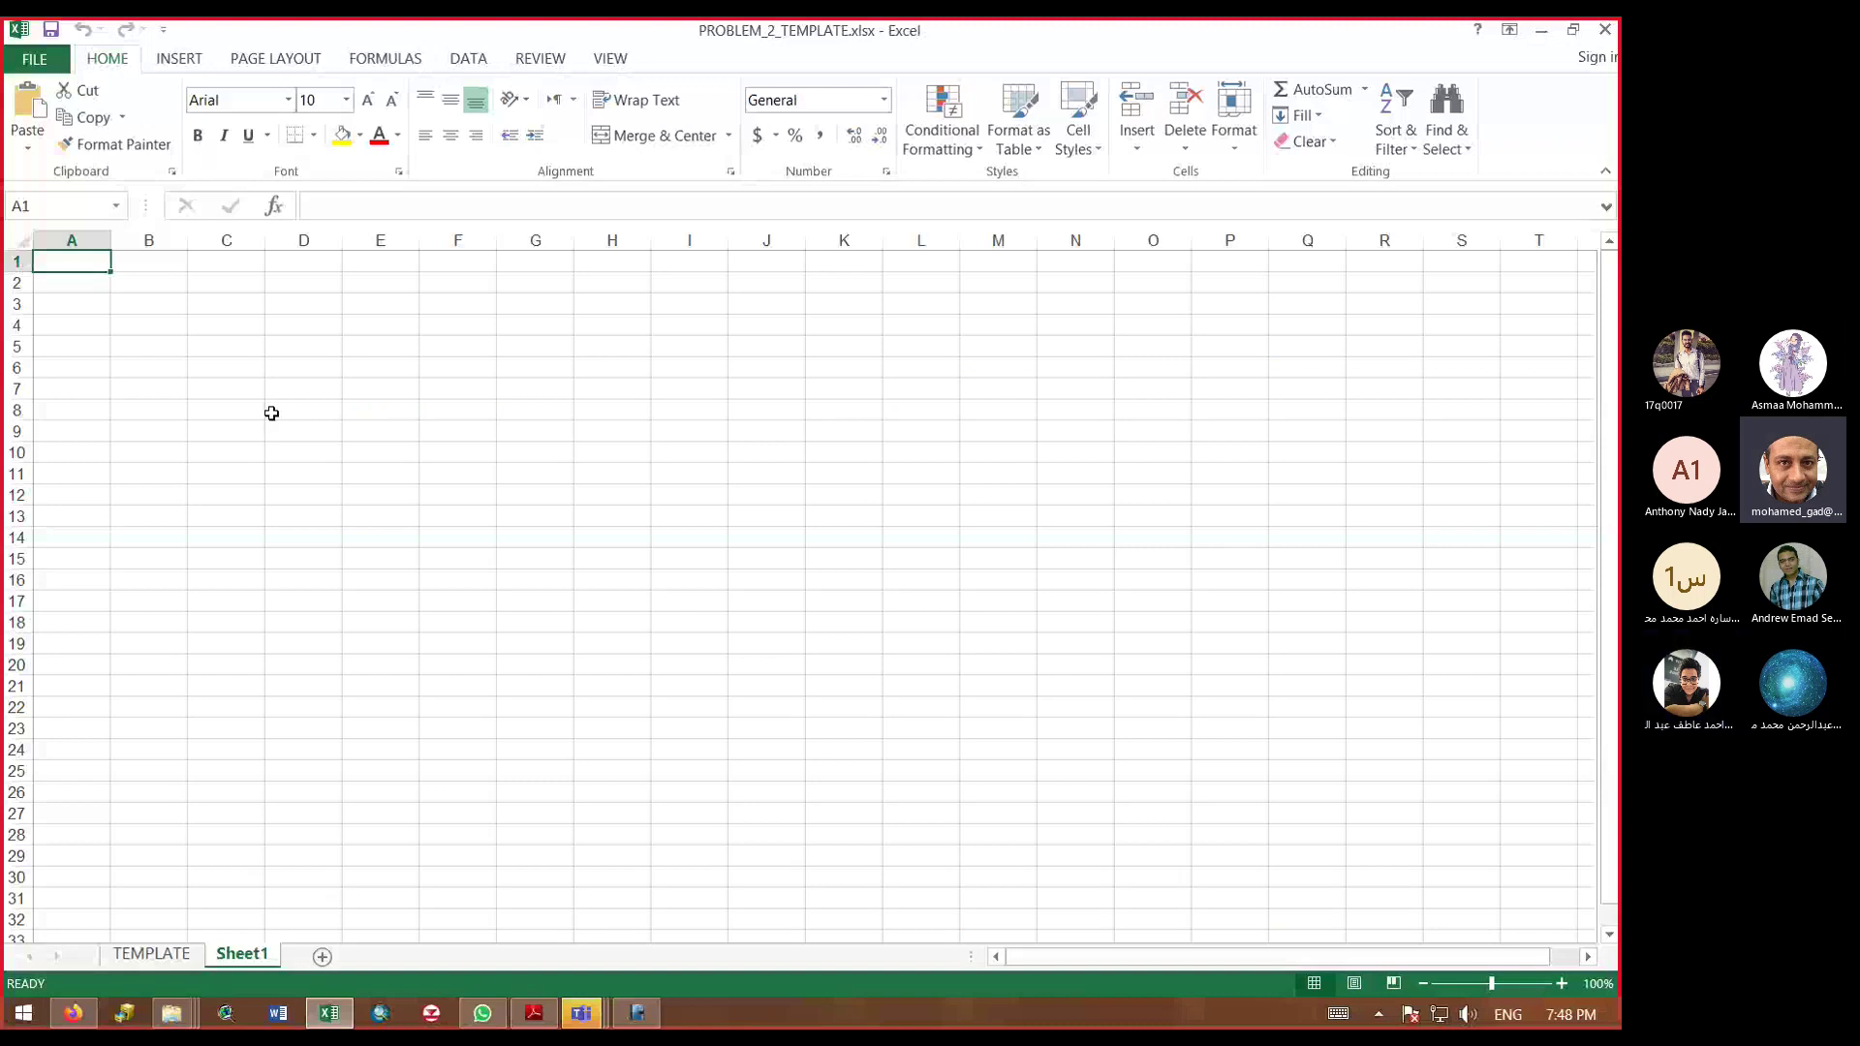
left_click(272, 413)
key("ctrl+v")
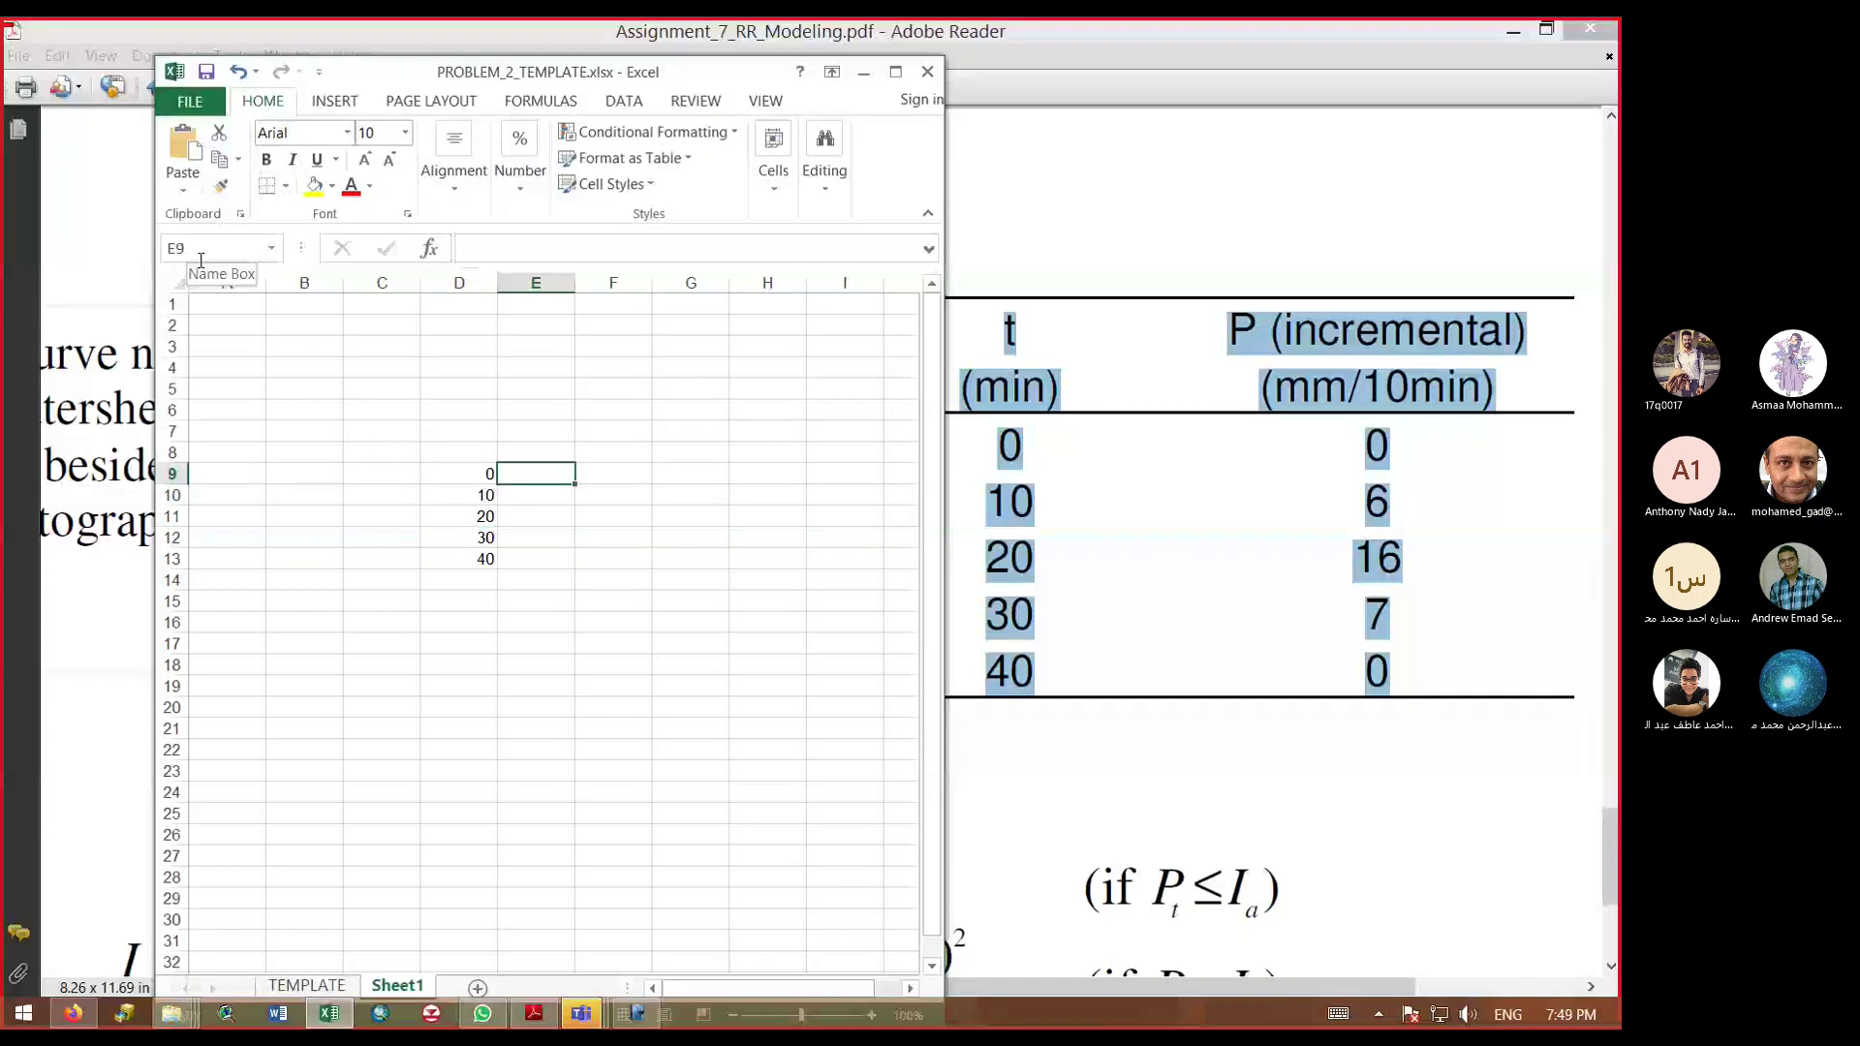
Step: Enter the incremental rainfall values 0, 6, 16, 7 and 0 in cells E9:E13 beside the times
type("0")
key("Return")
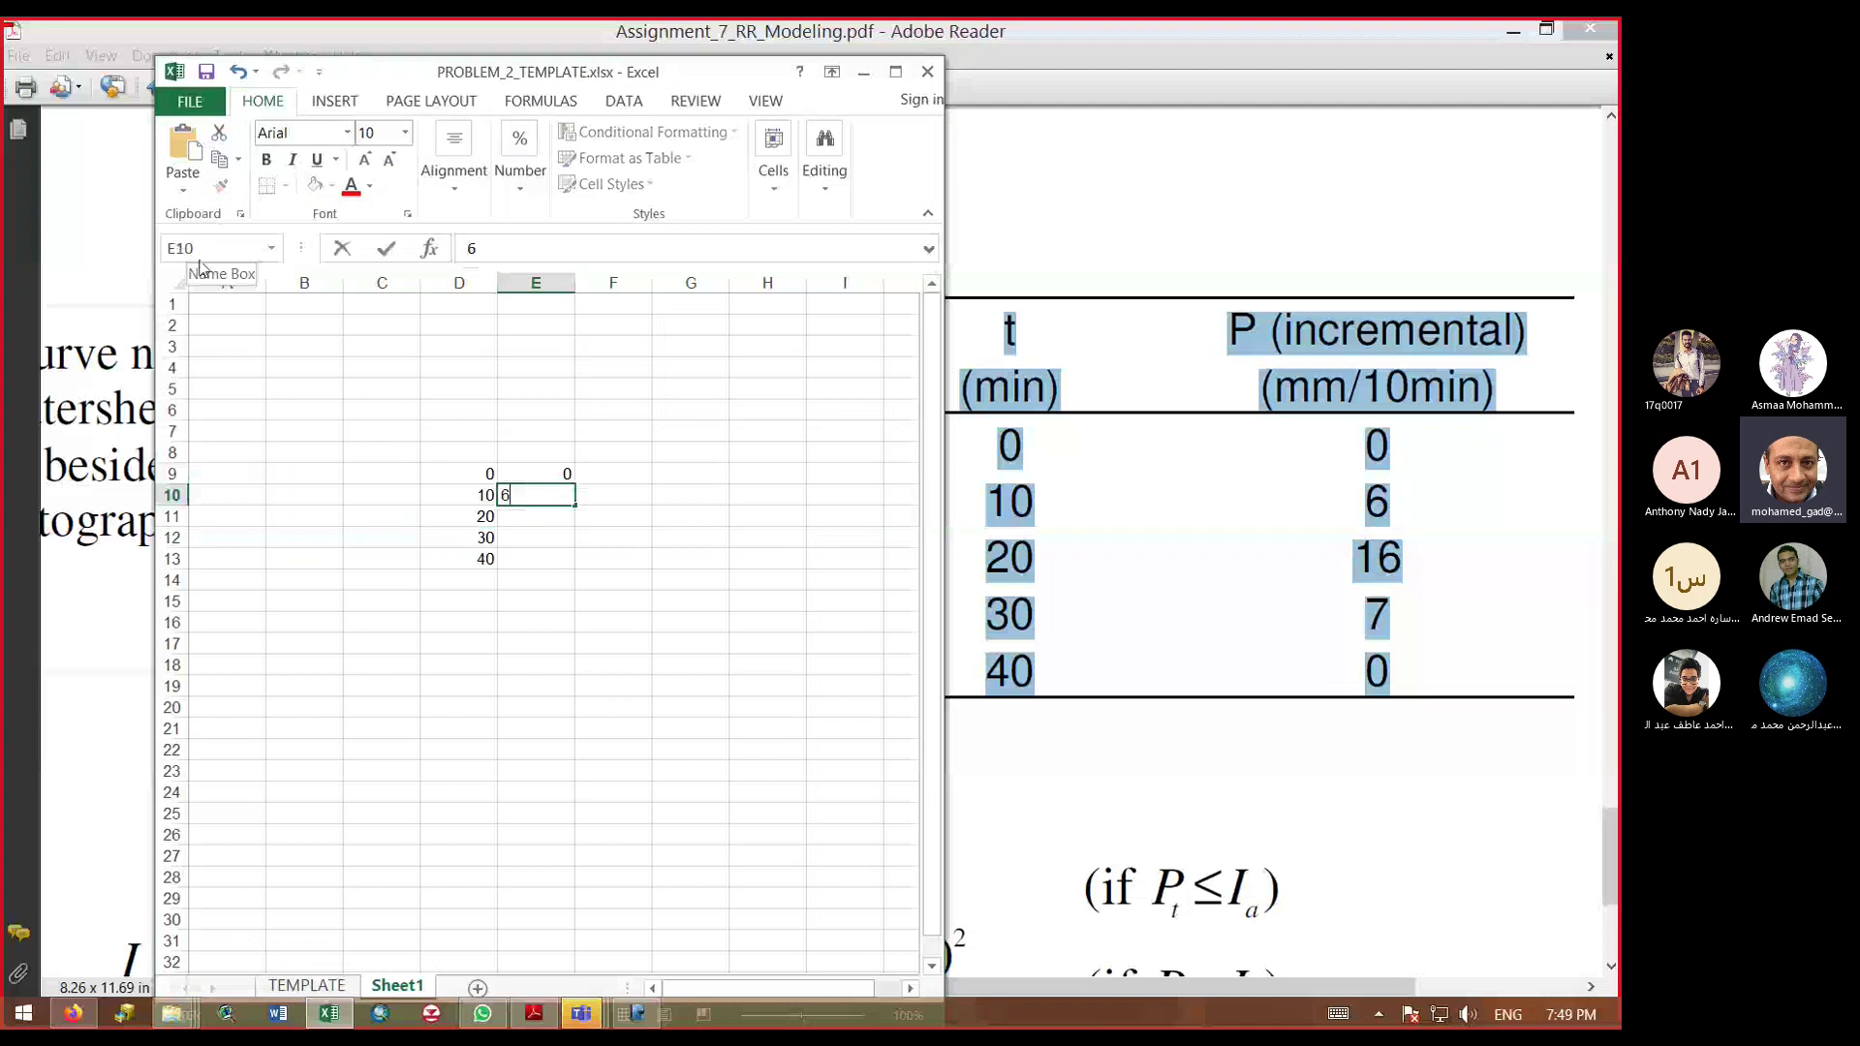
type("6")
key("Return")
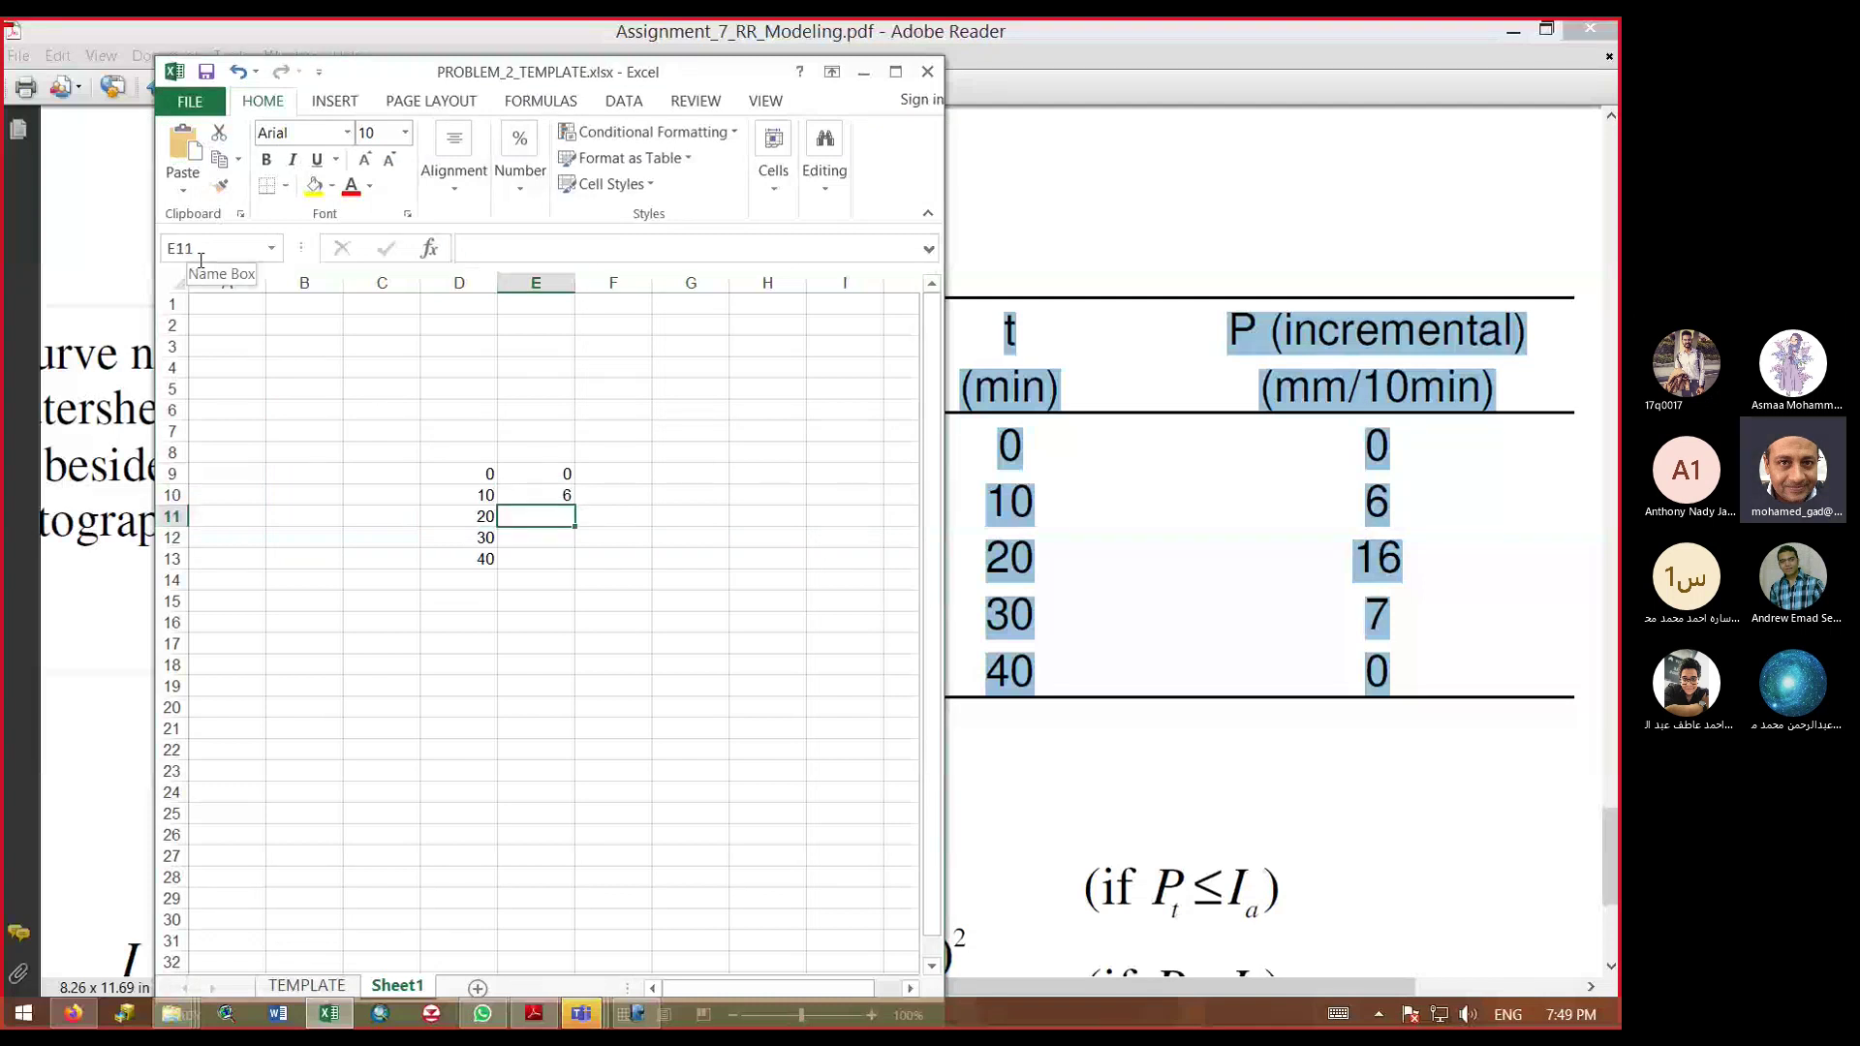
type("16")
key("Return")
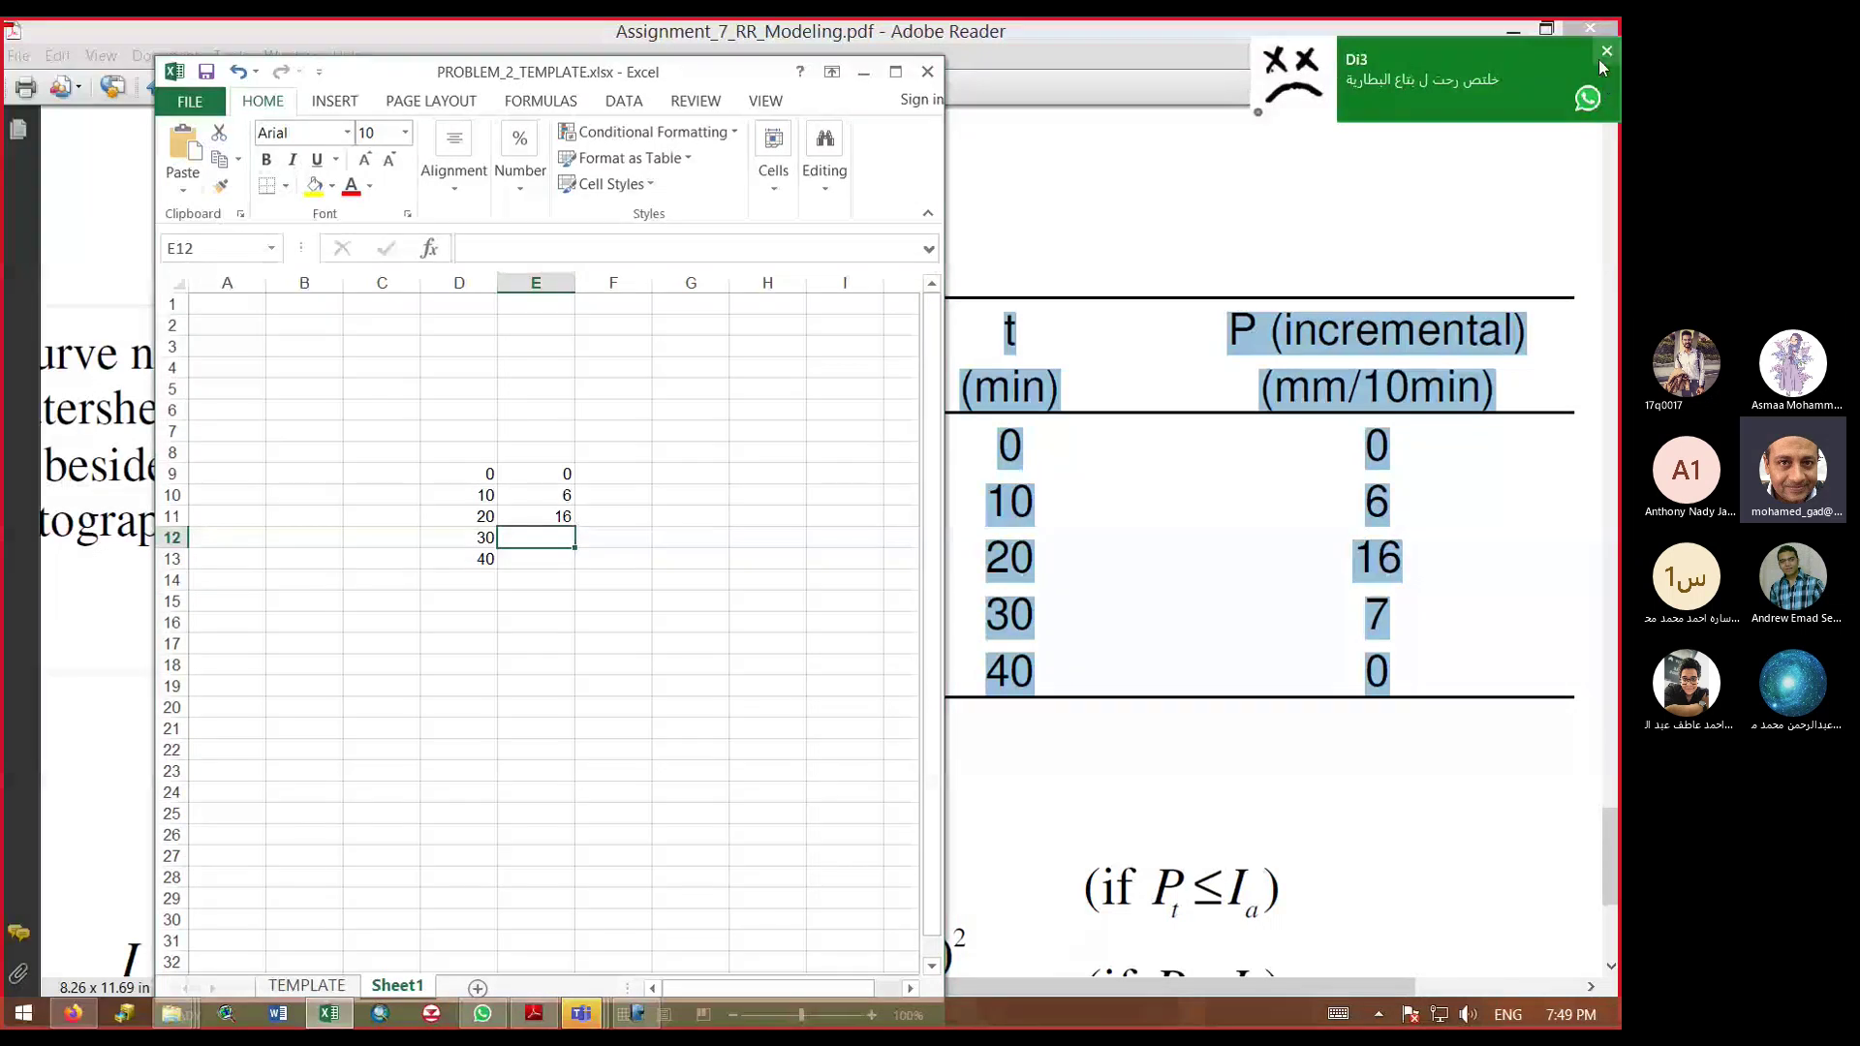
type("7")
key("Return")
type("0")
key("Return")
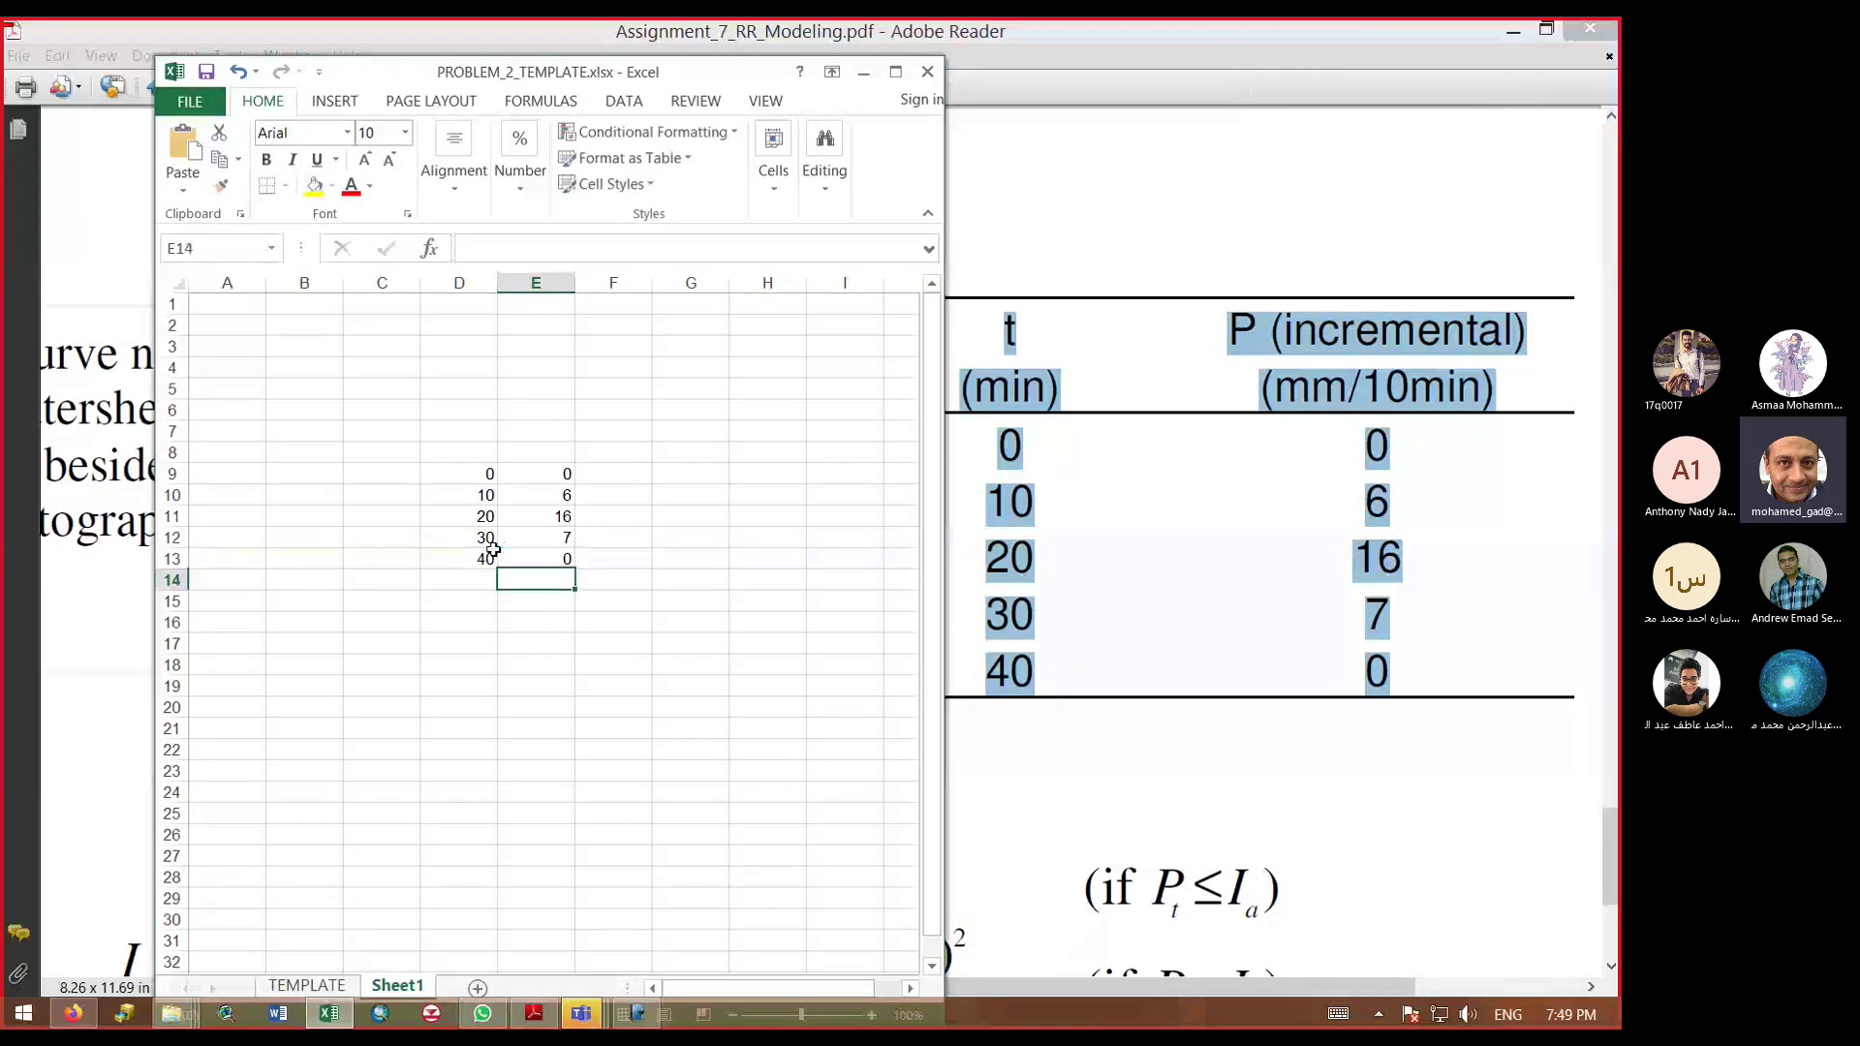
Step: Add the headings "t" in D8 and "p" in E8 above the two data columns
left_click(460, 454)
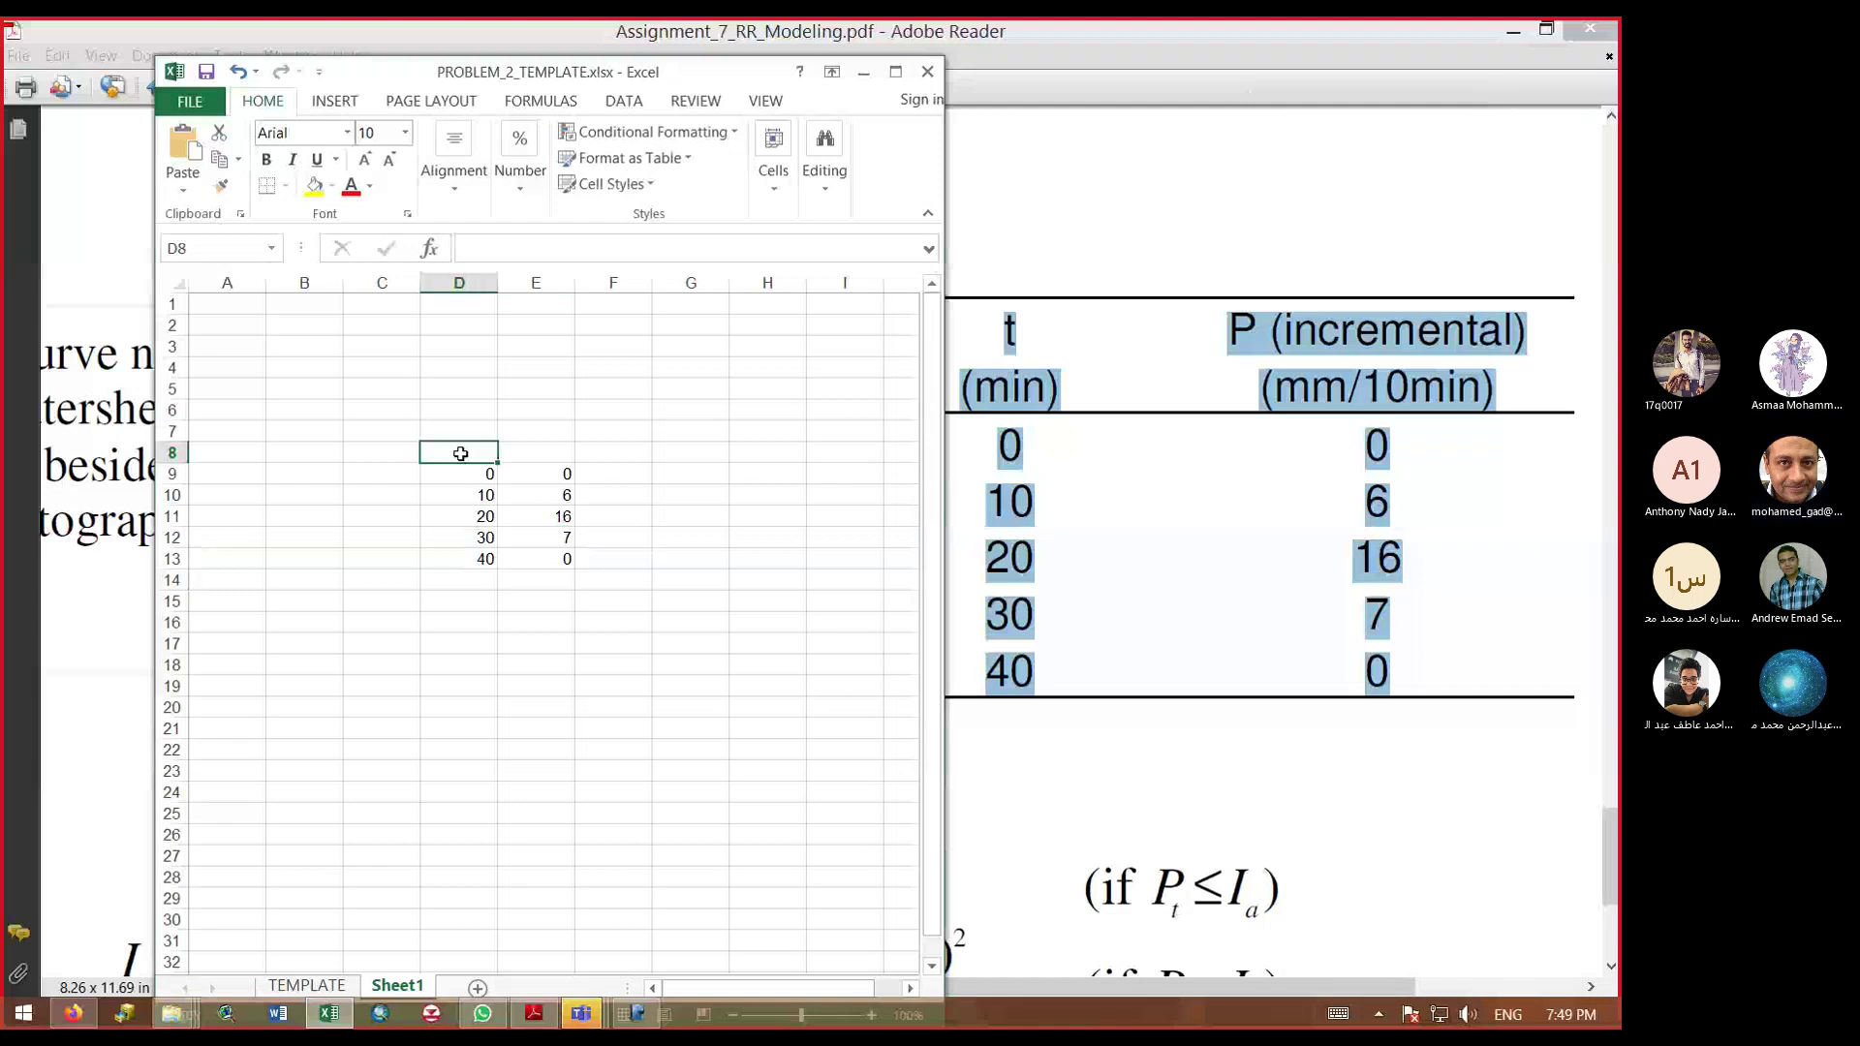
type("t")
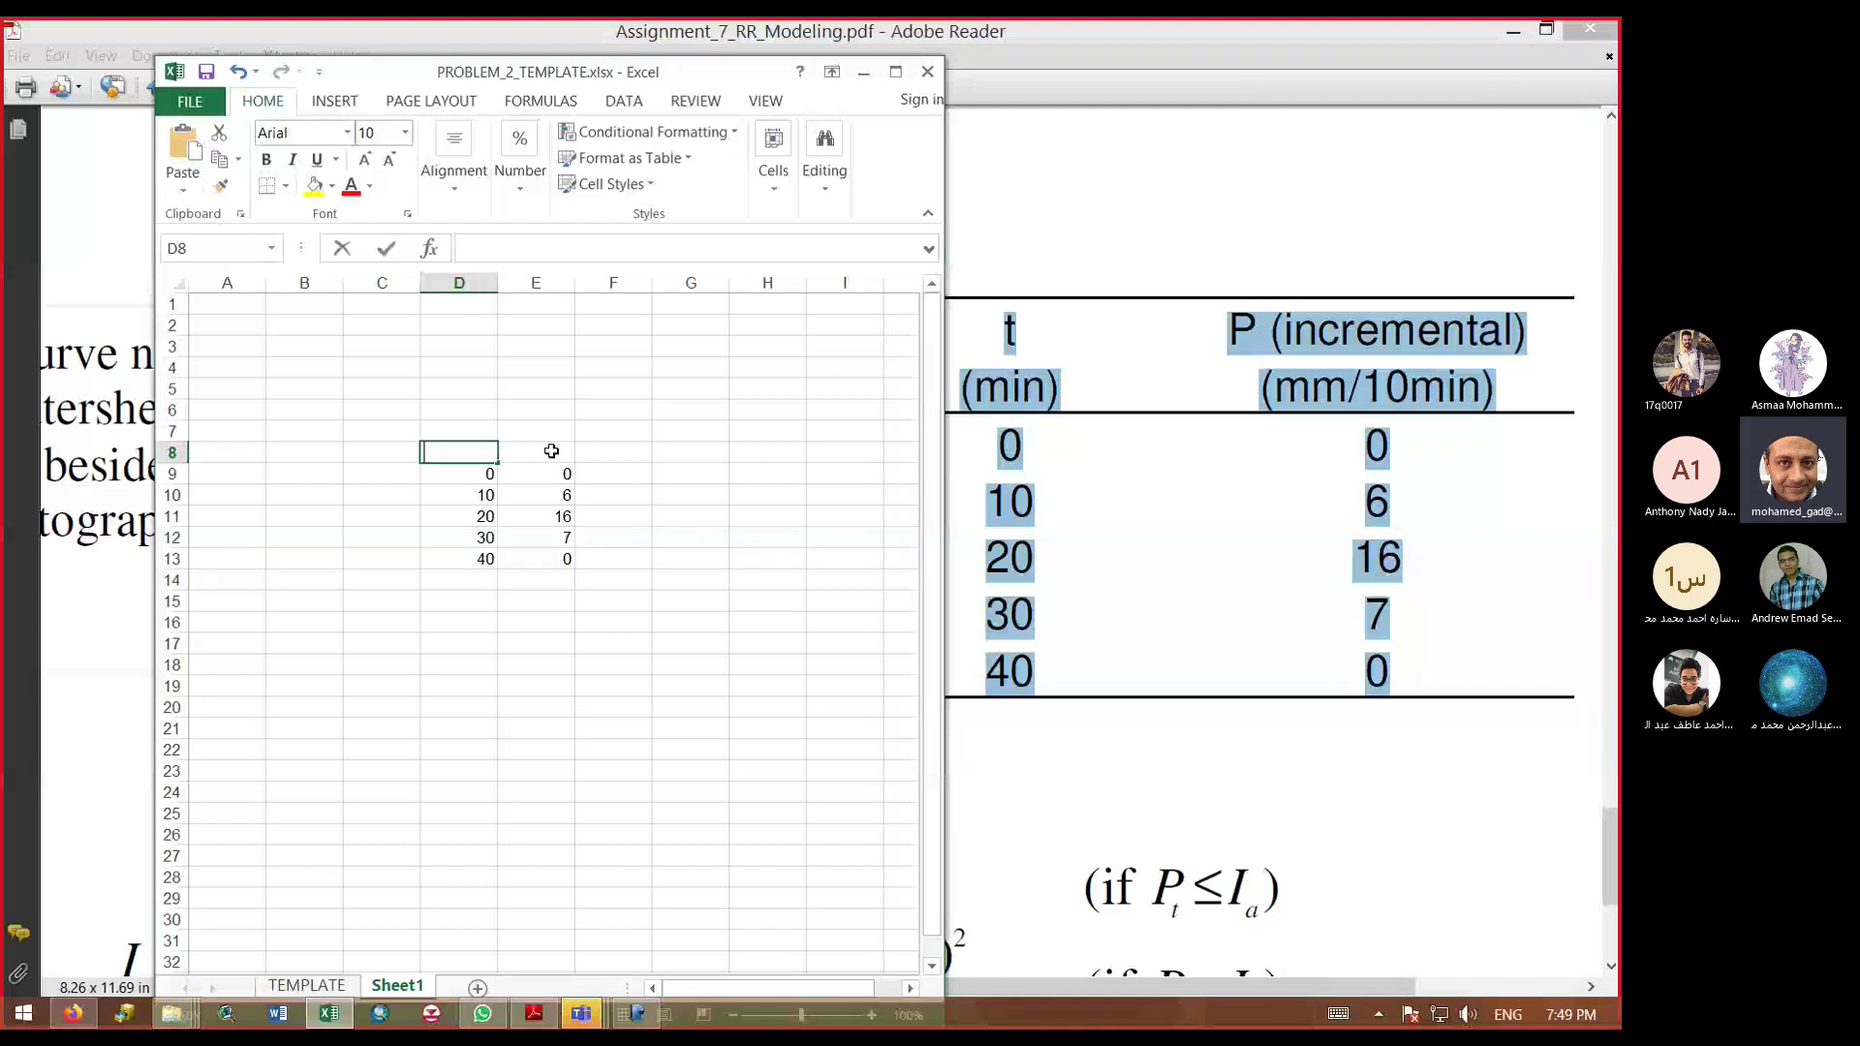
left_click(536, 451)
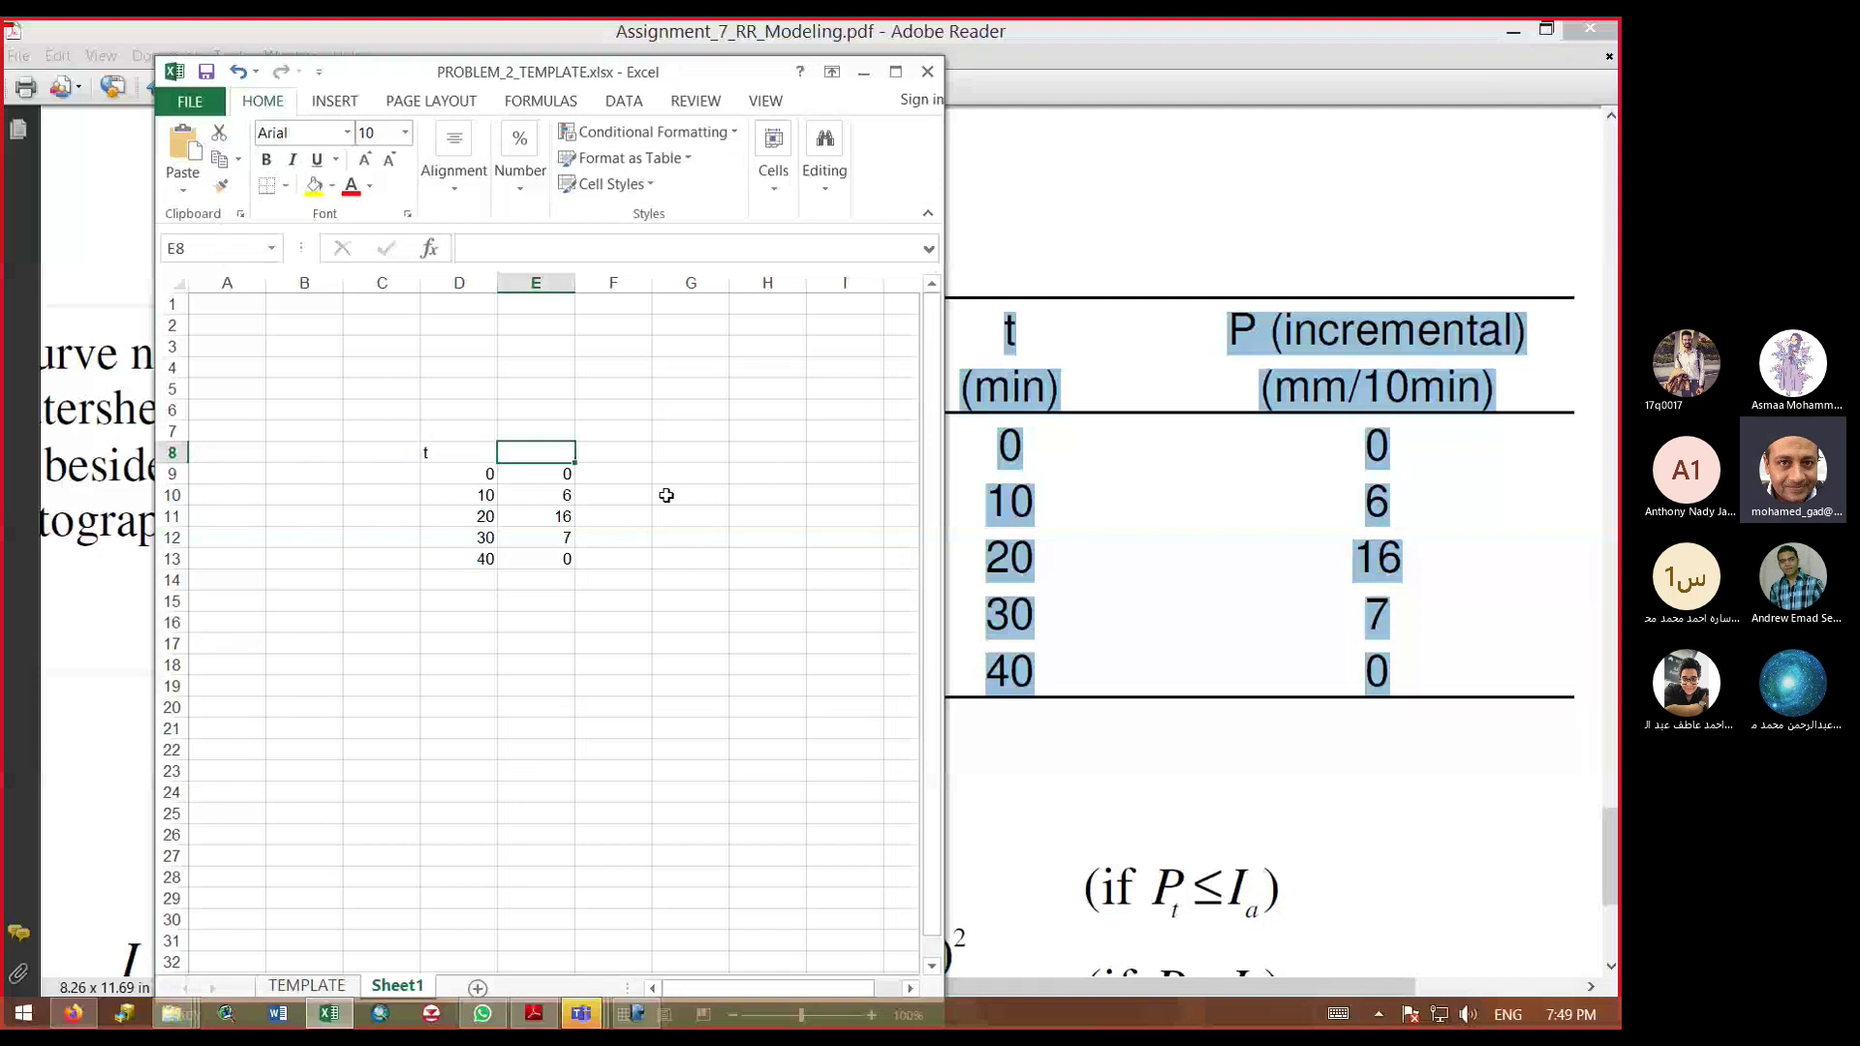
type("p")
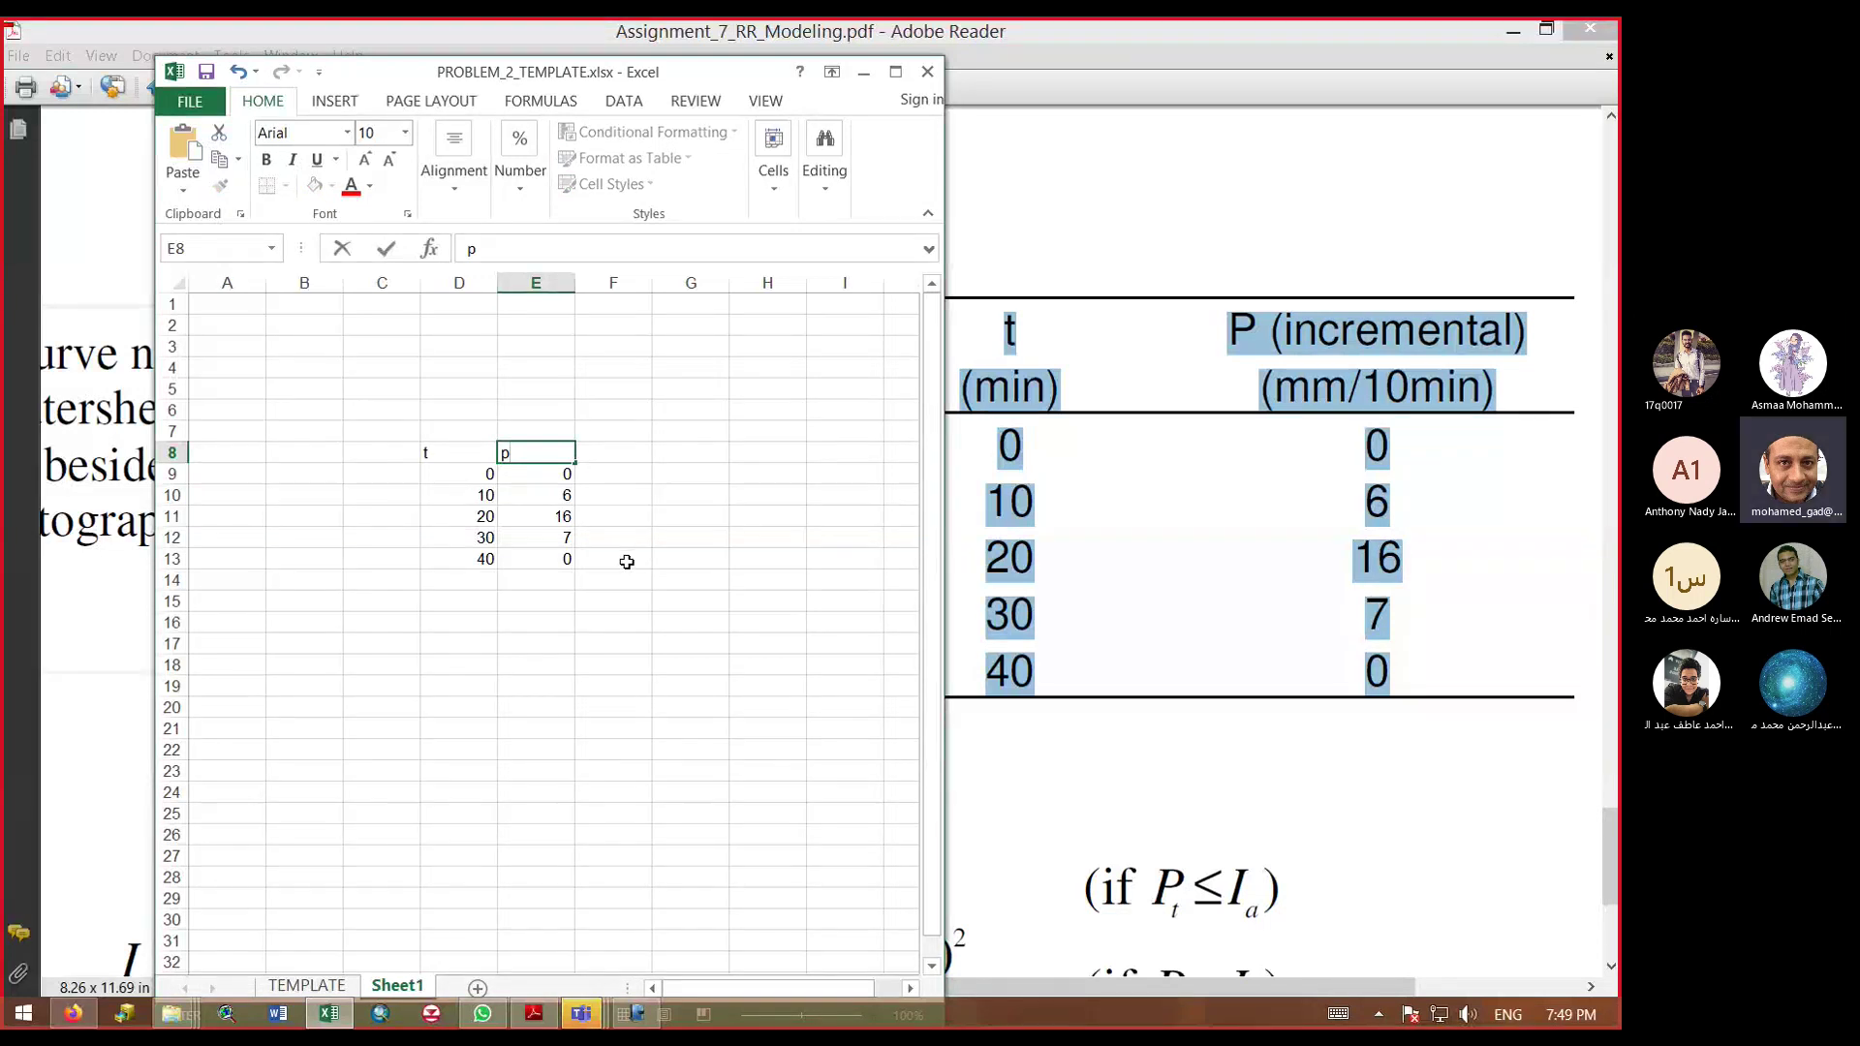
key("Return")
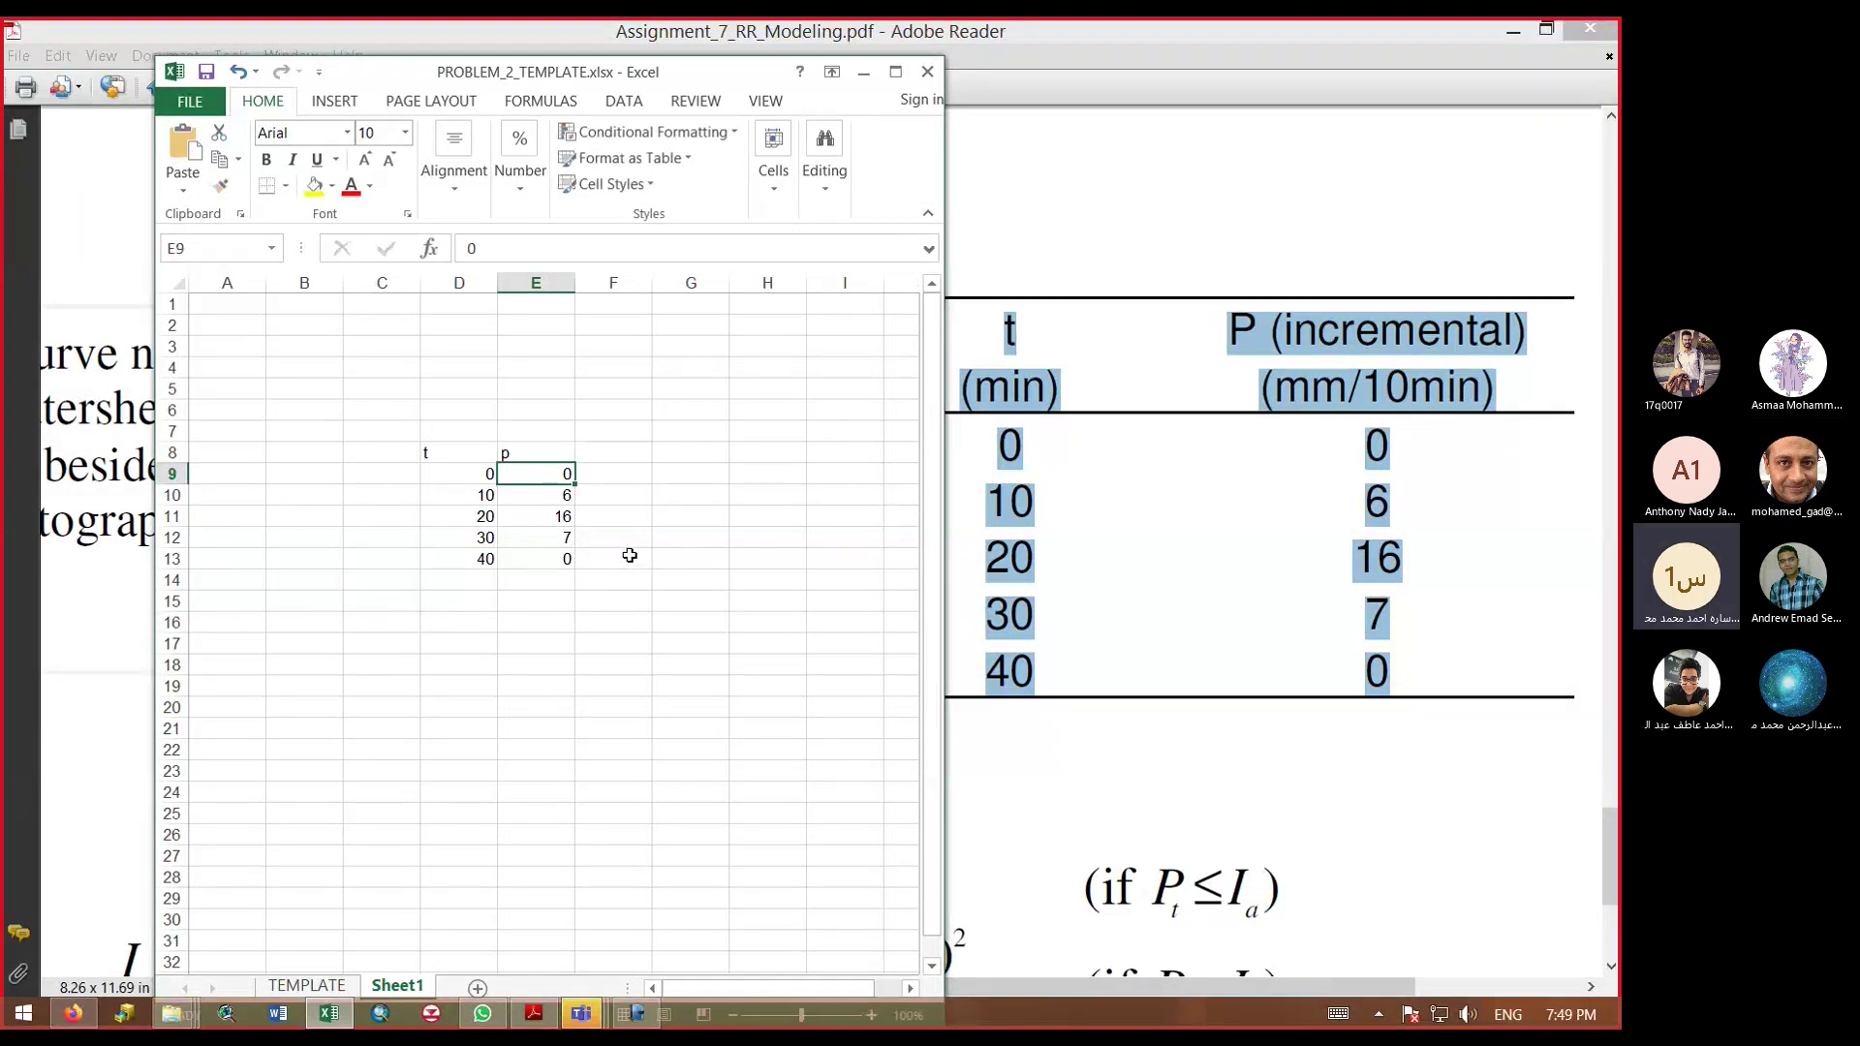
Step: Centre the headings and values of the whole rainfall table in D8:E13
left_click_drag(431, 452, 523, 453)
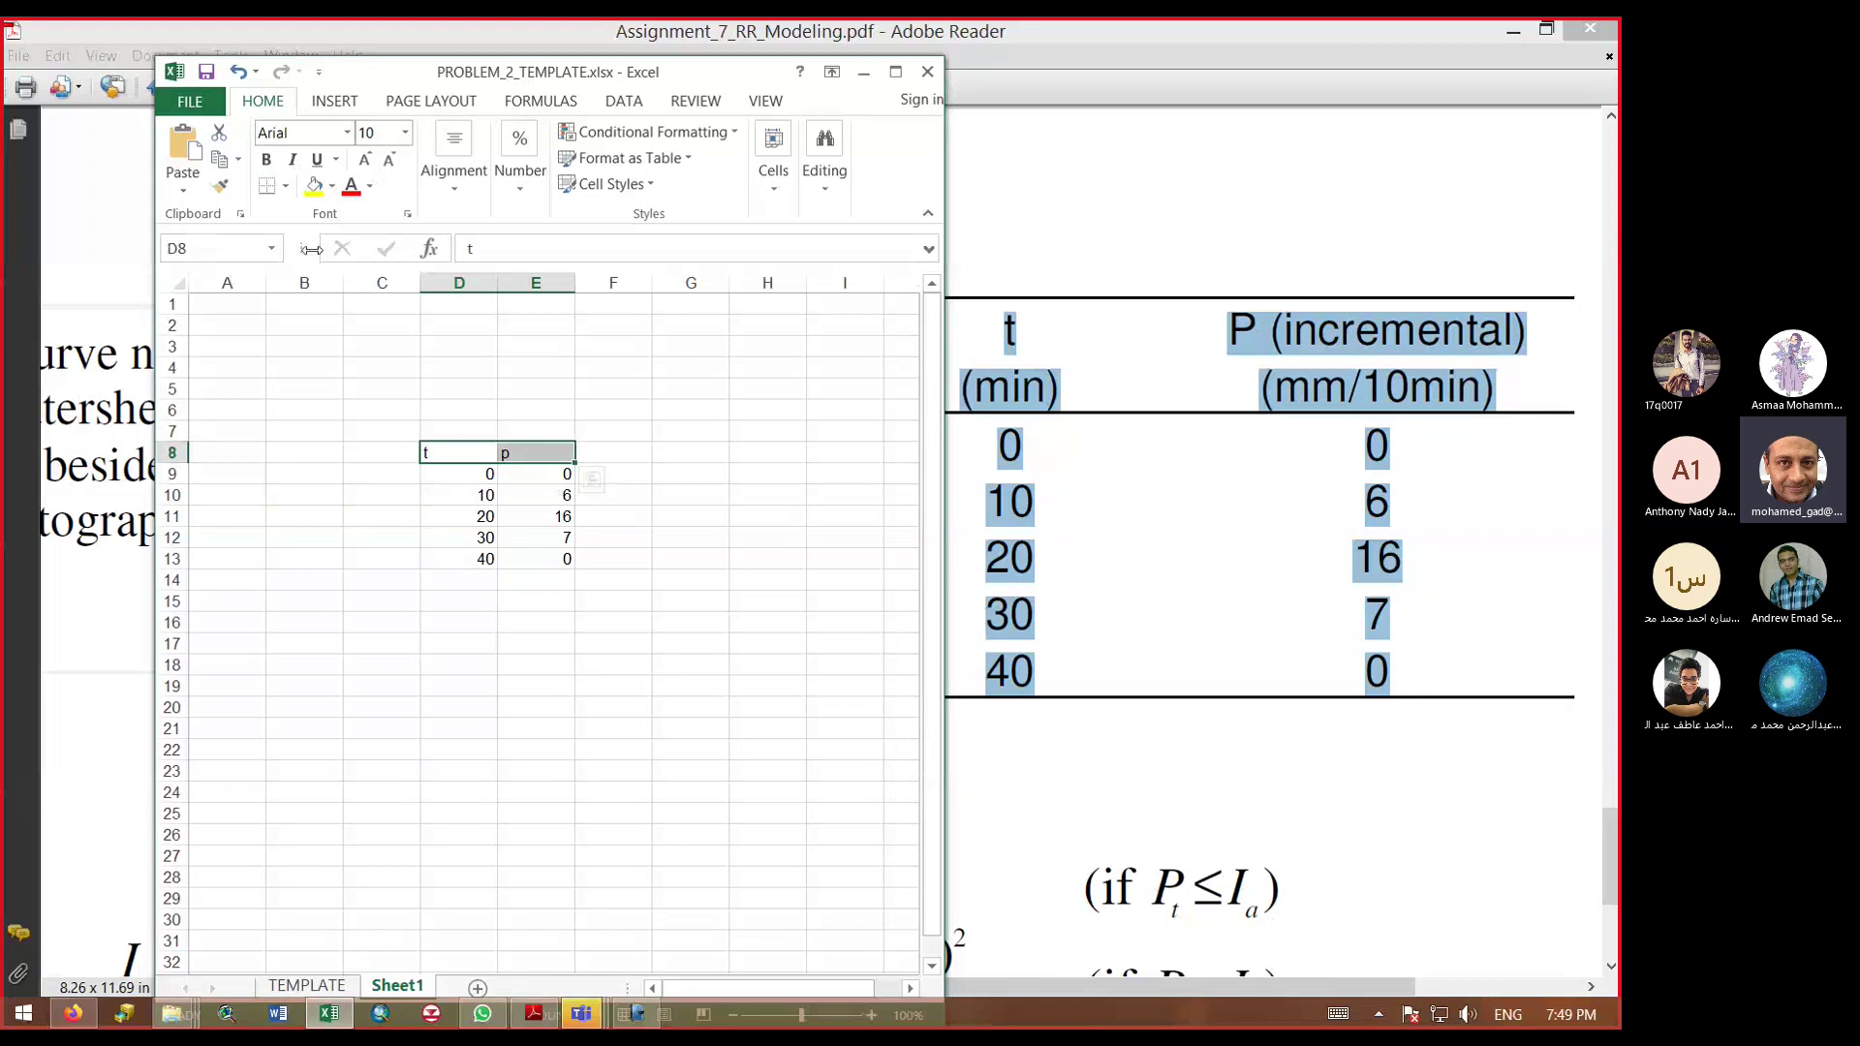
left_click(453, 165)
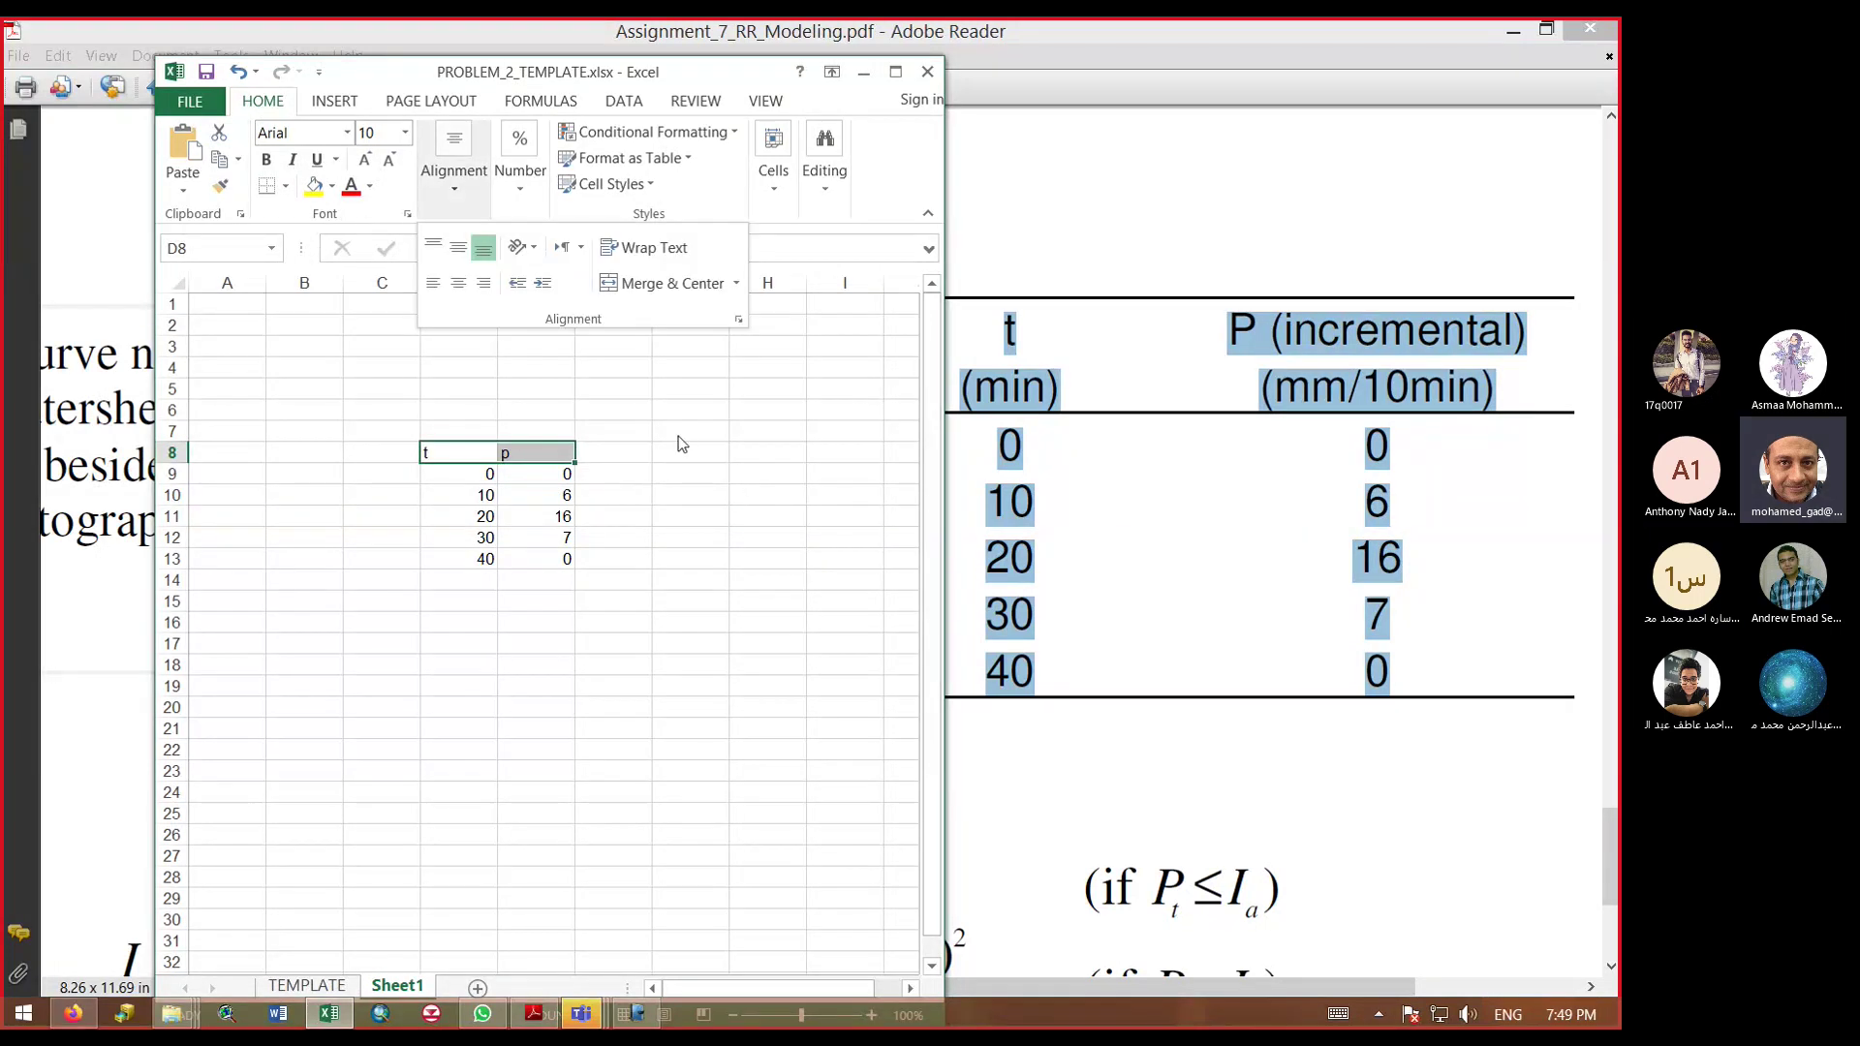
left_click(458, 283)
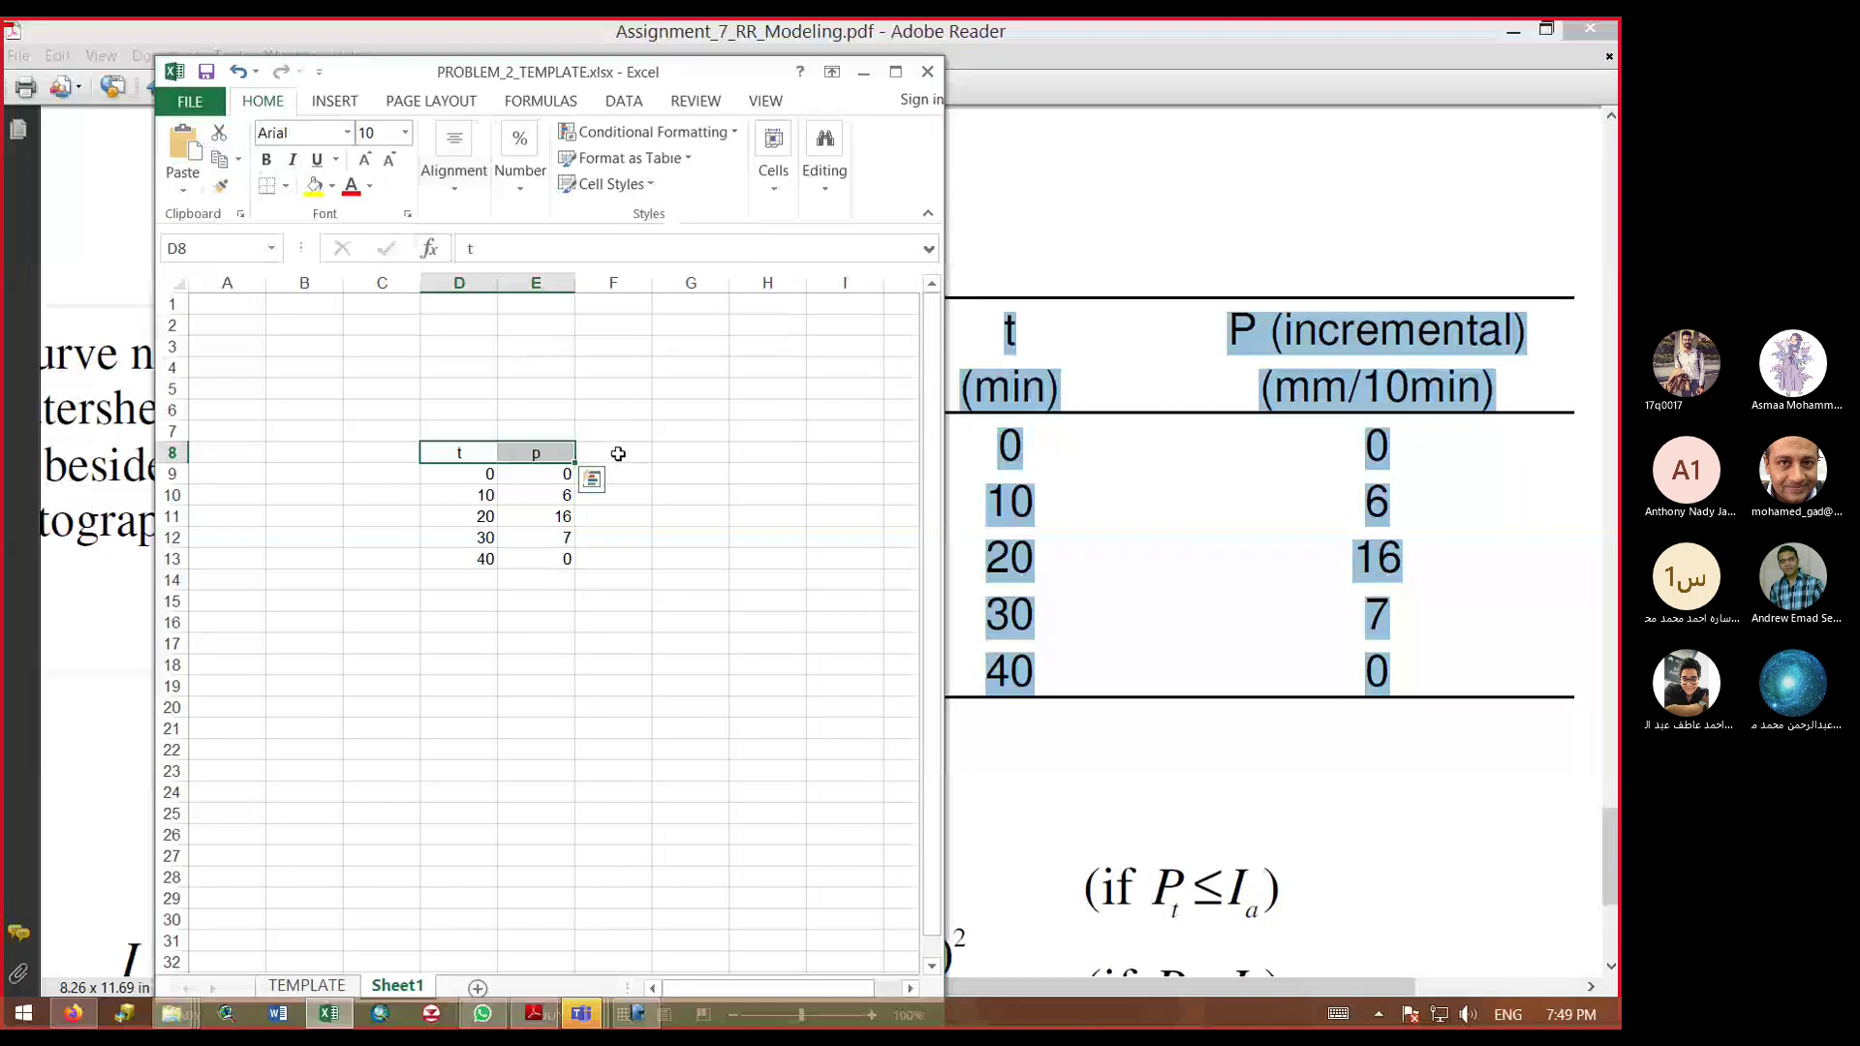
left_click(618, 453)
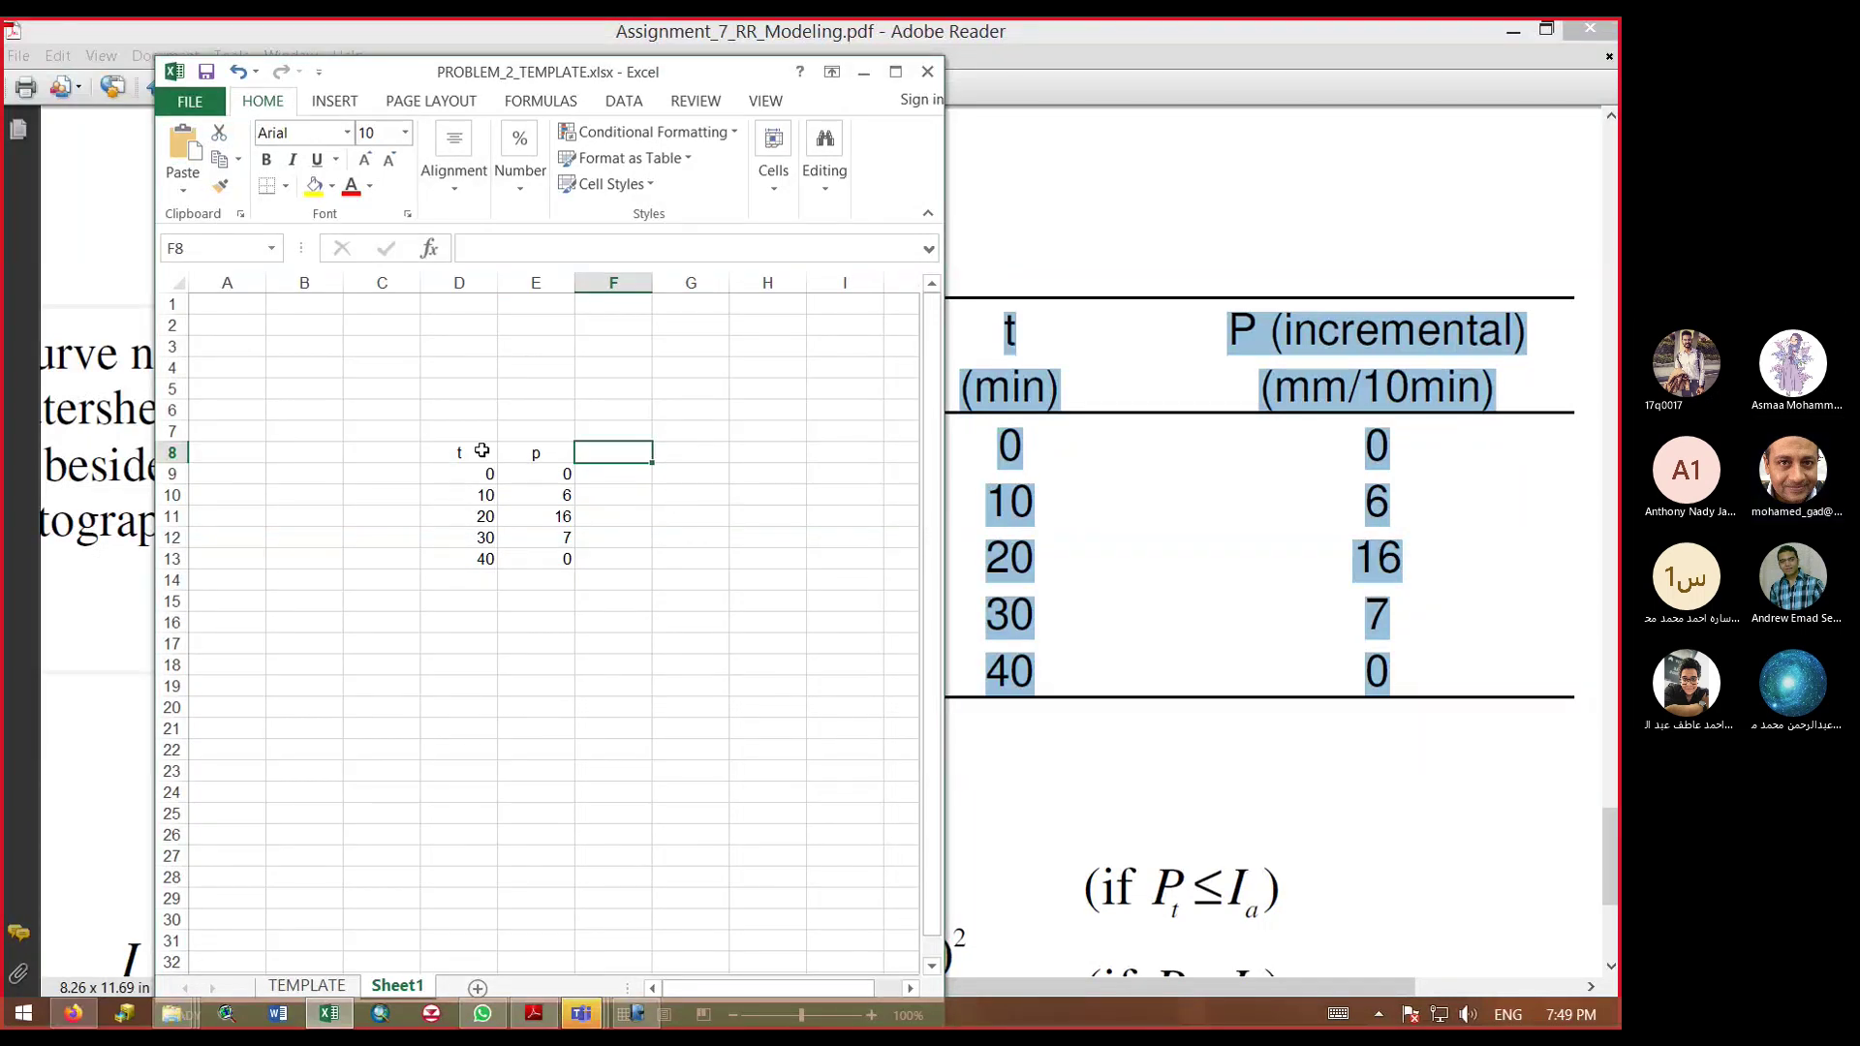
left_click_drag(481, 450, 564, 560)
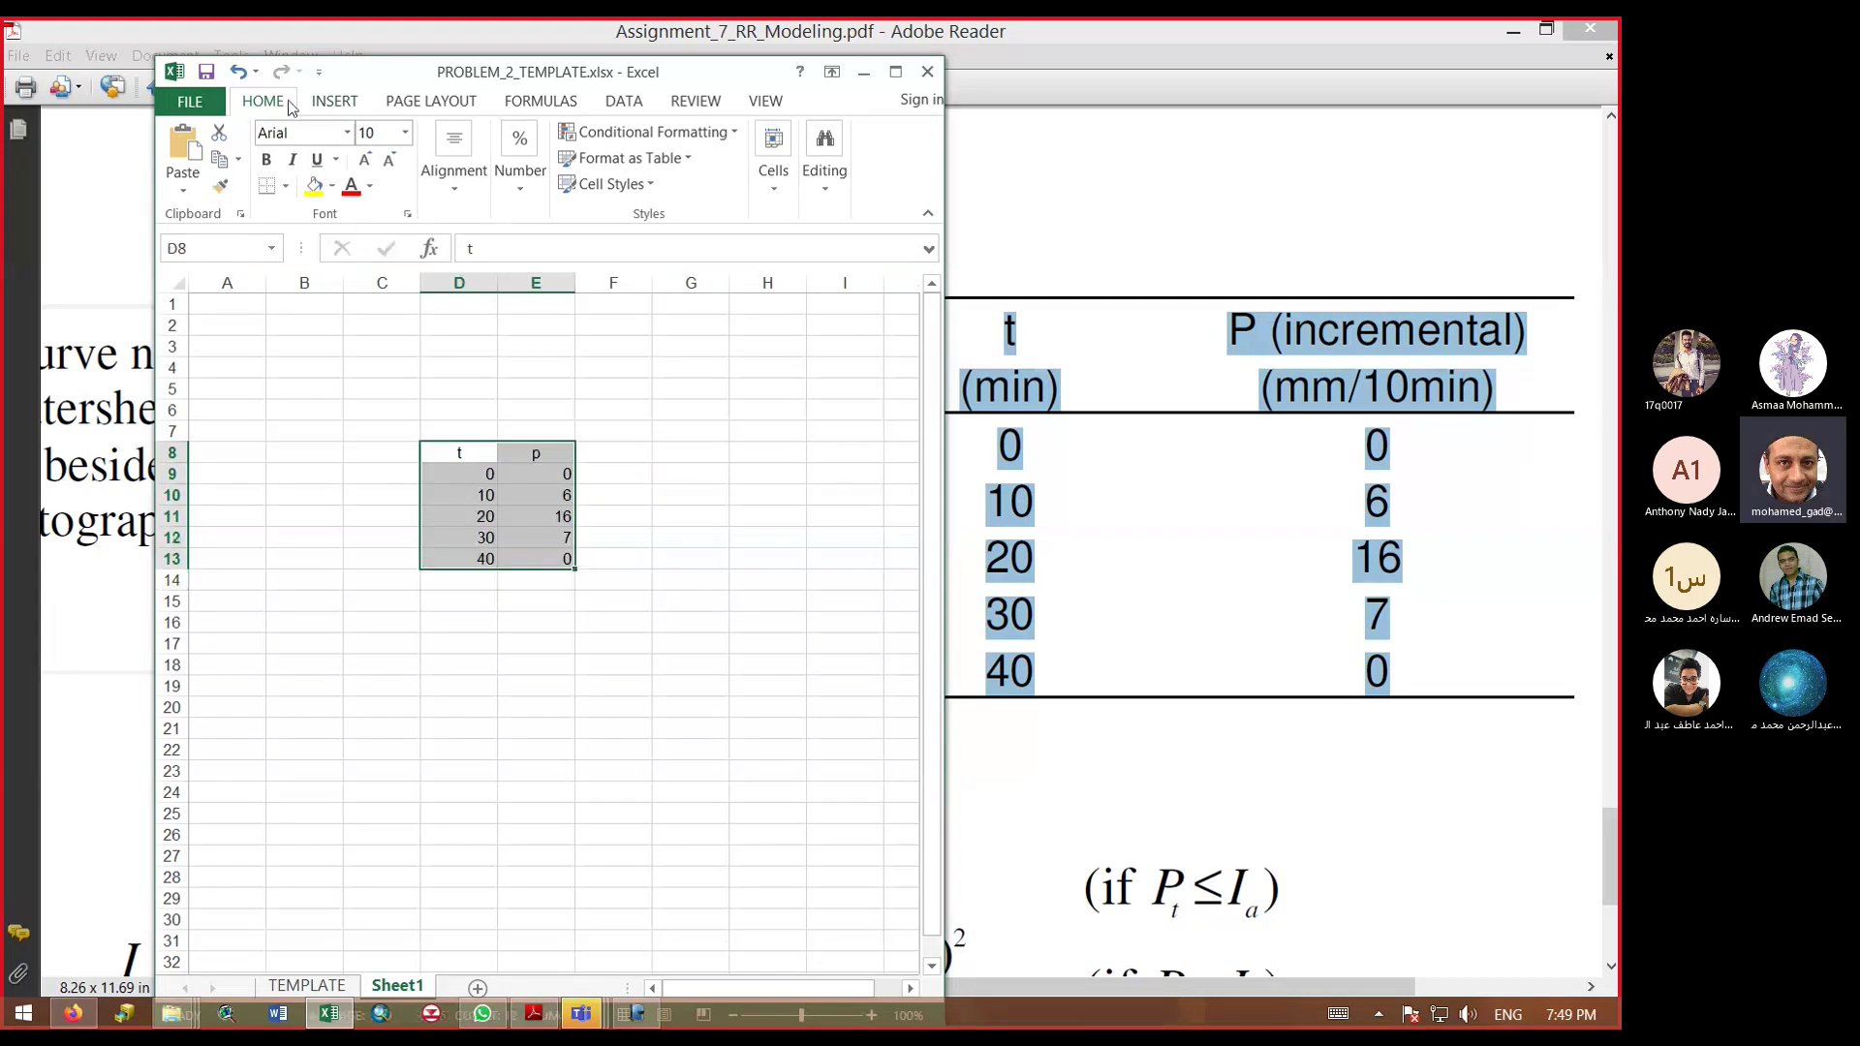
double_click(351, 74)
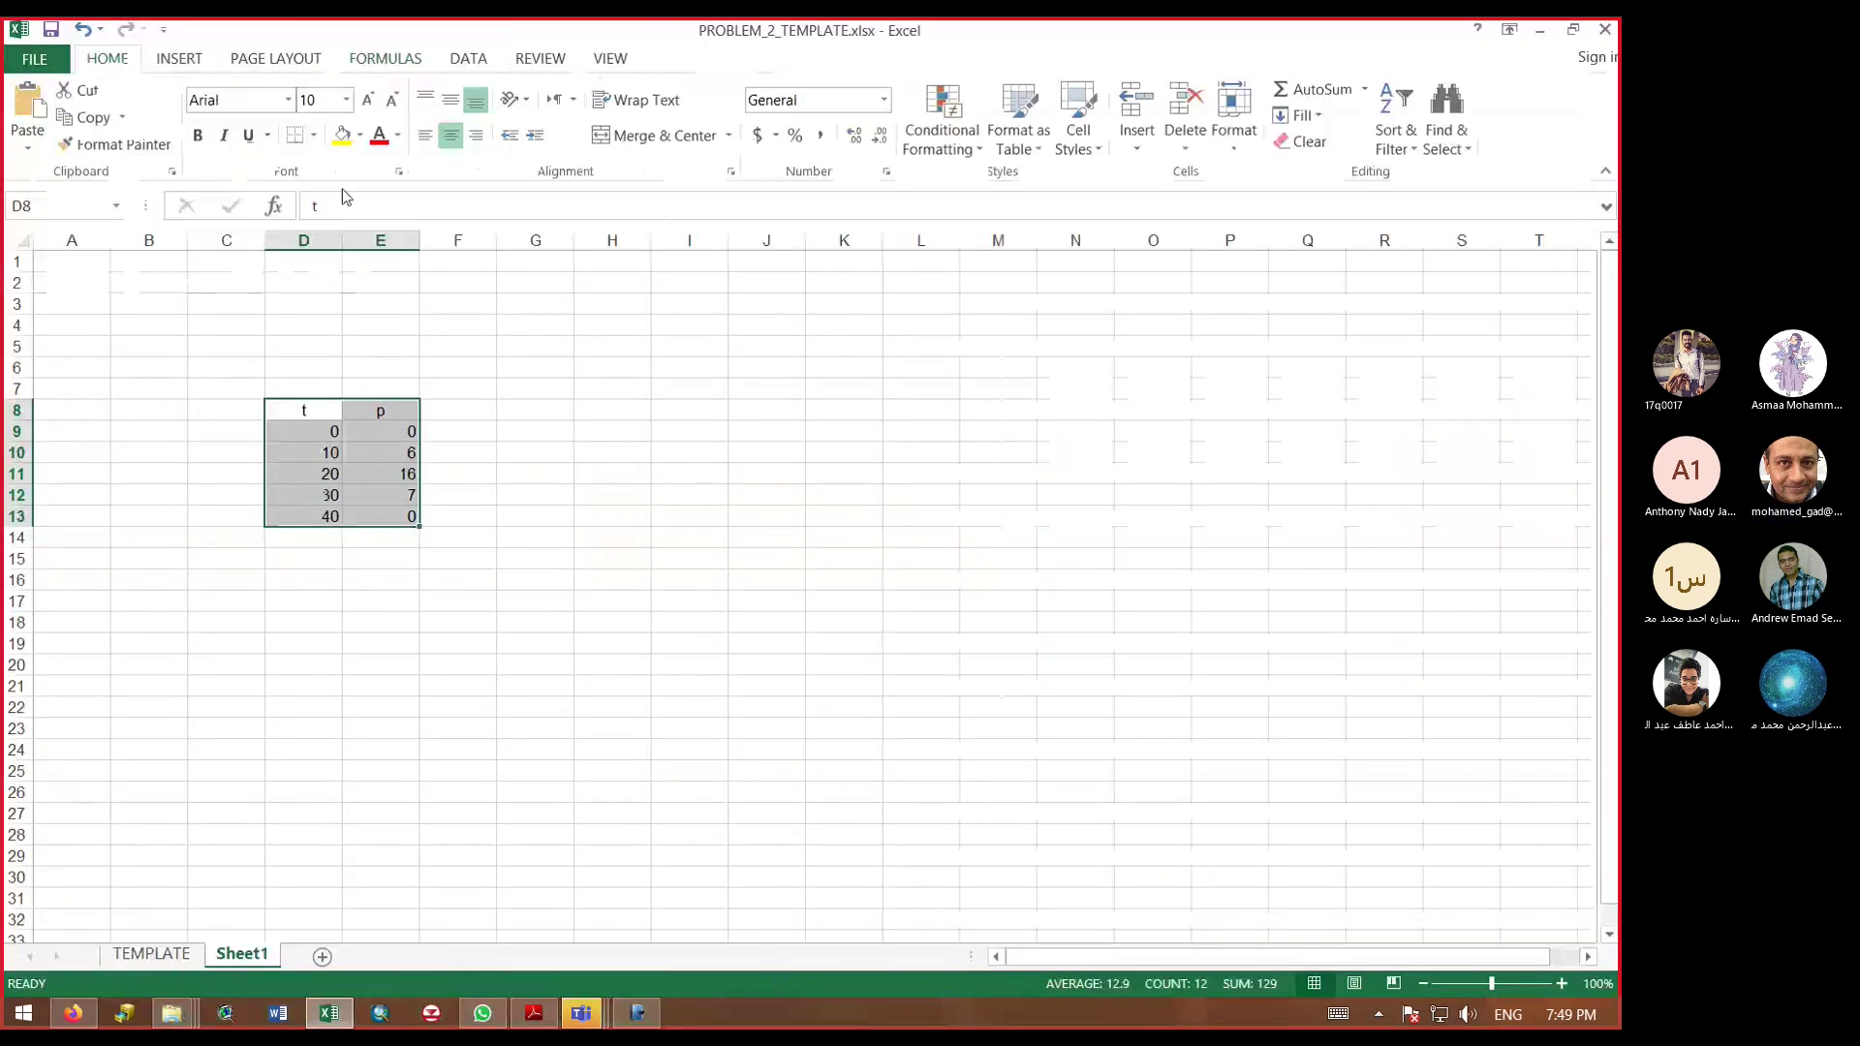
left_click(450, 143)
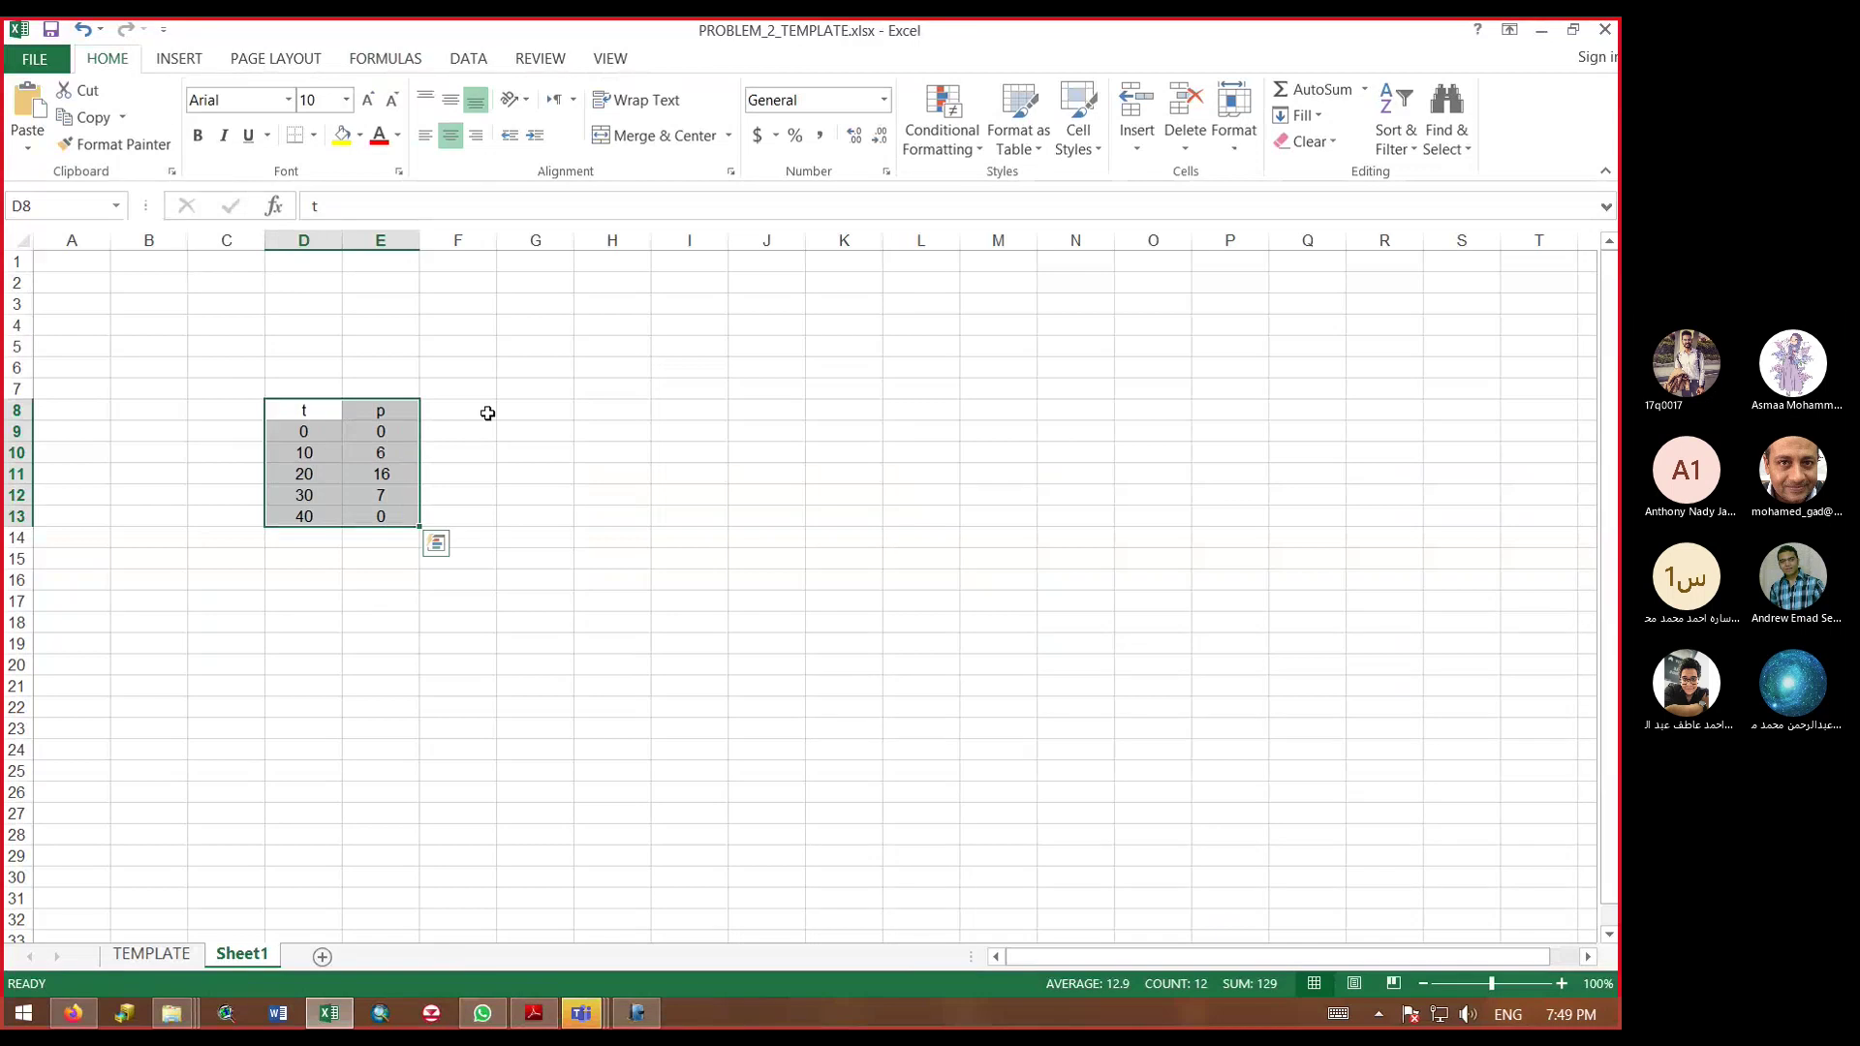
Step: Label the rainfall column as incremental by entering "incre" in cell E7
left_click(460, 447)
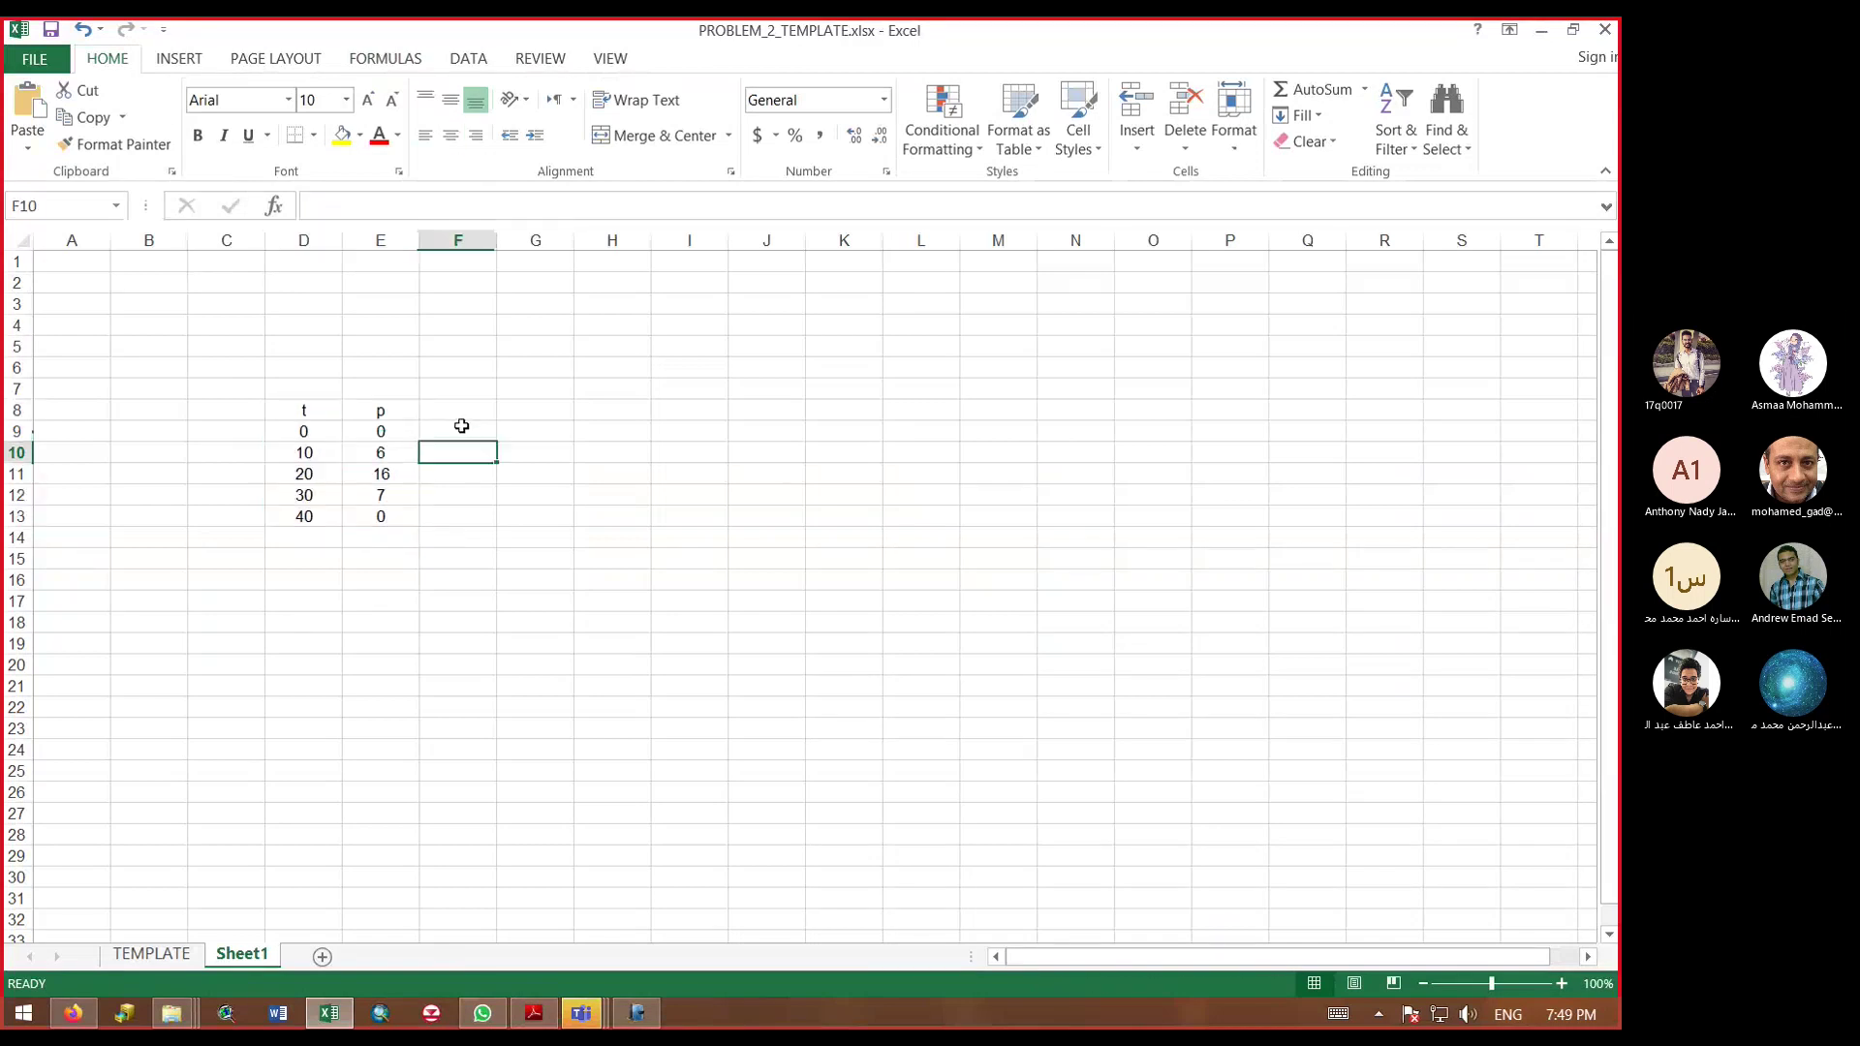
left_click(380, 388)
type("incre")
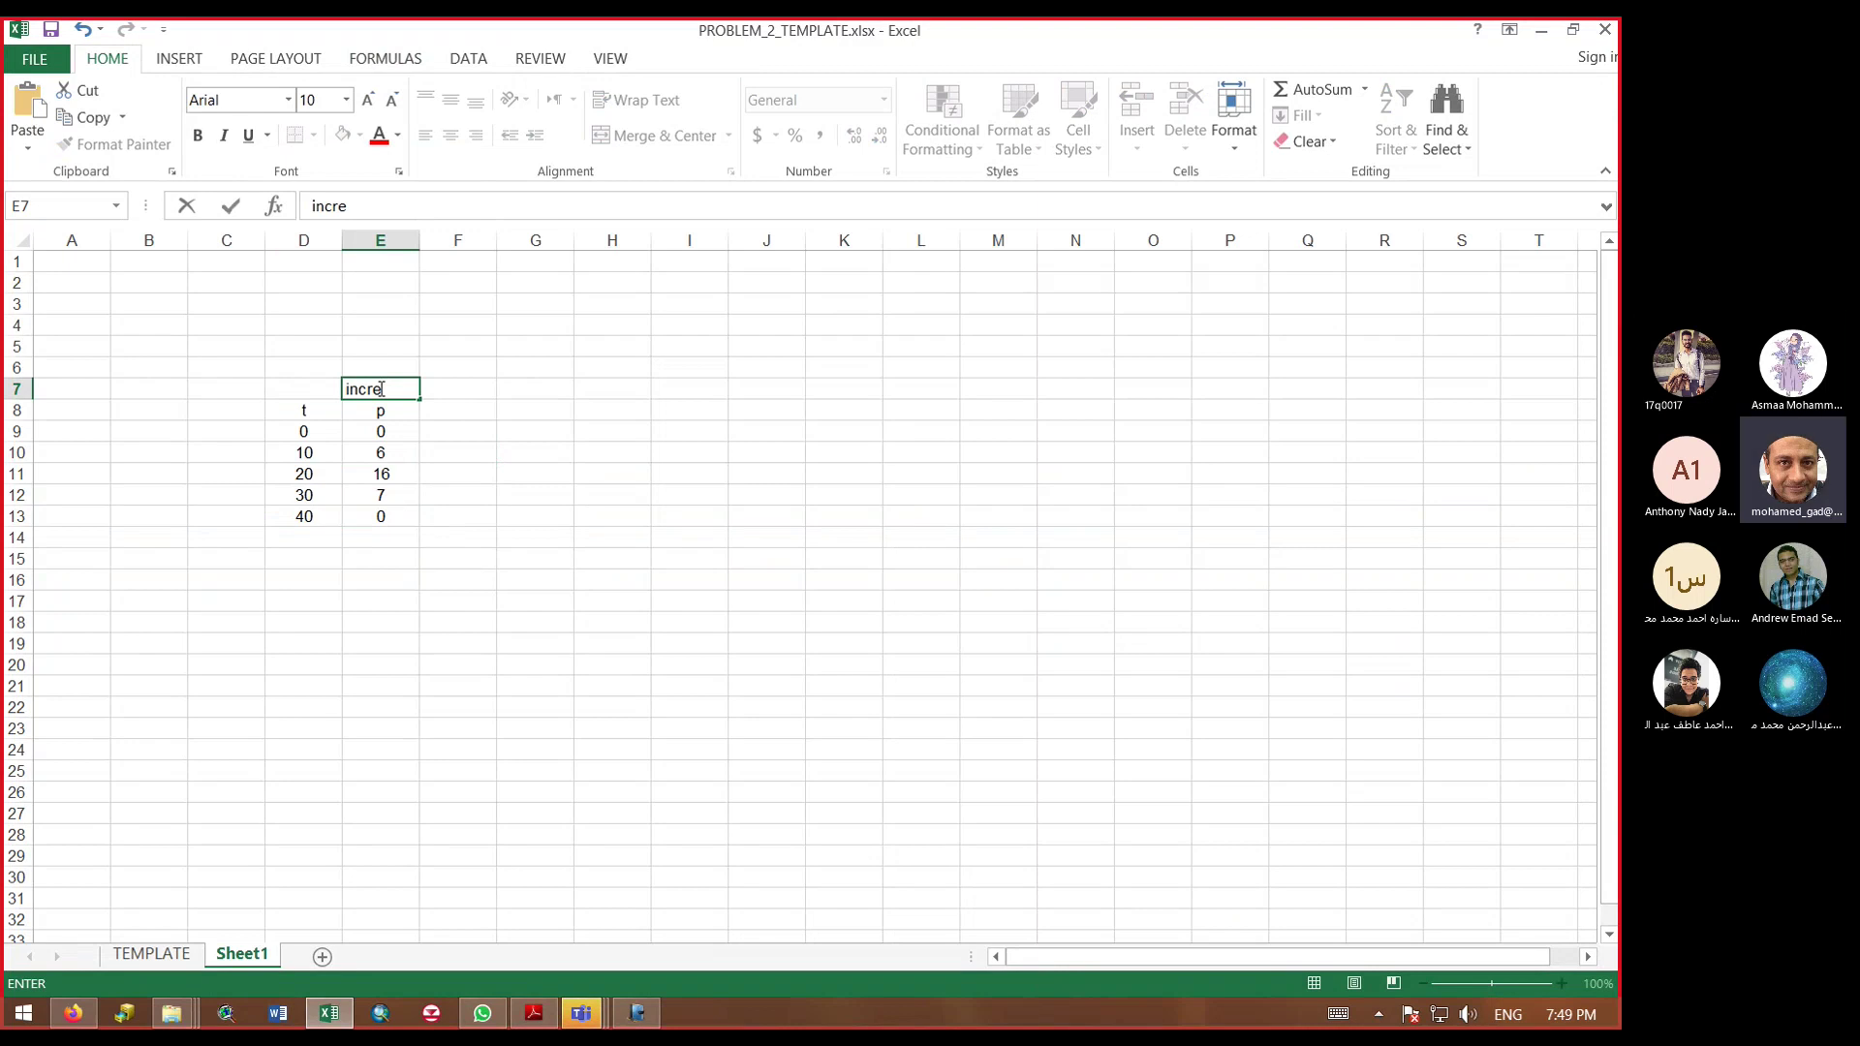
key("Return")
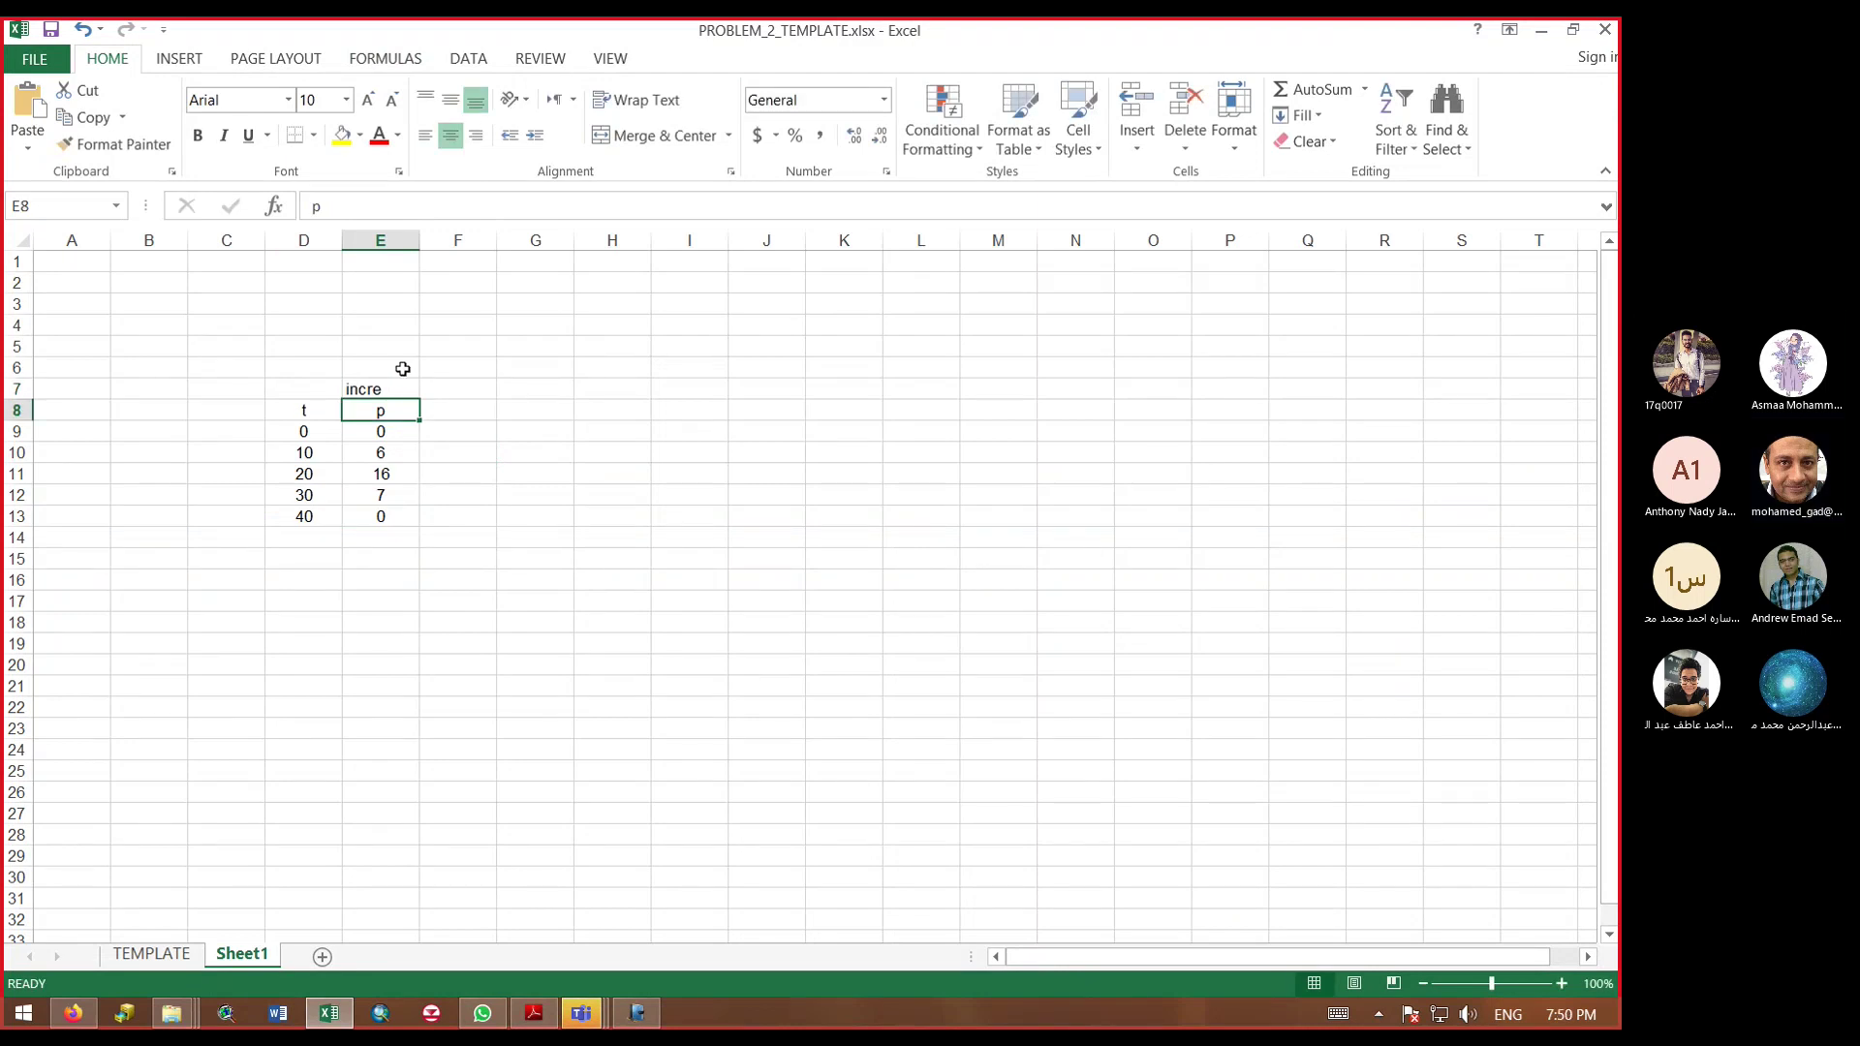
Step: Add the heading "P" in cell F8 for a new column beside the incremental rainfall
scroll(458, 492, "up", 2)
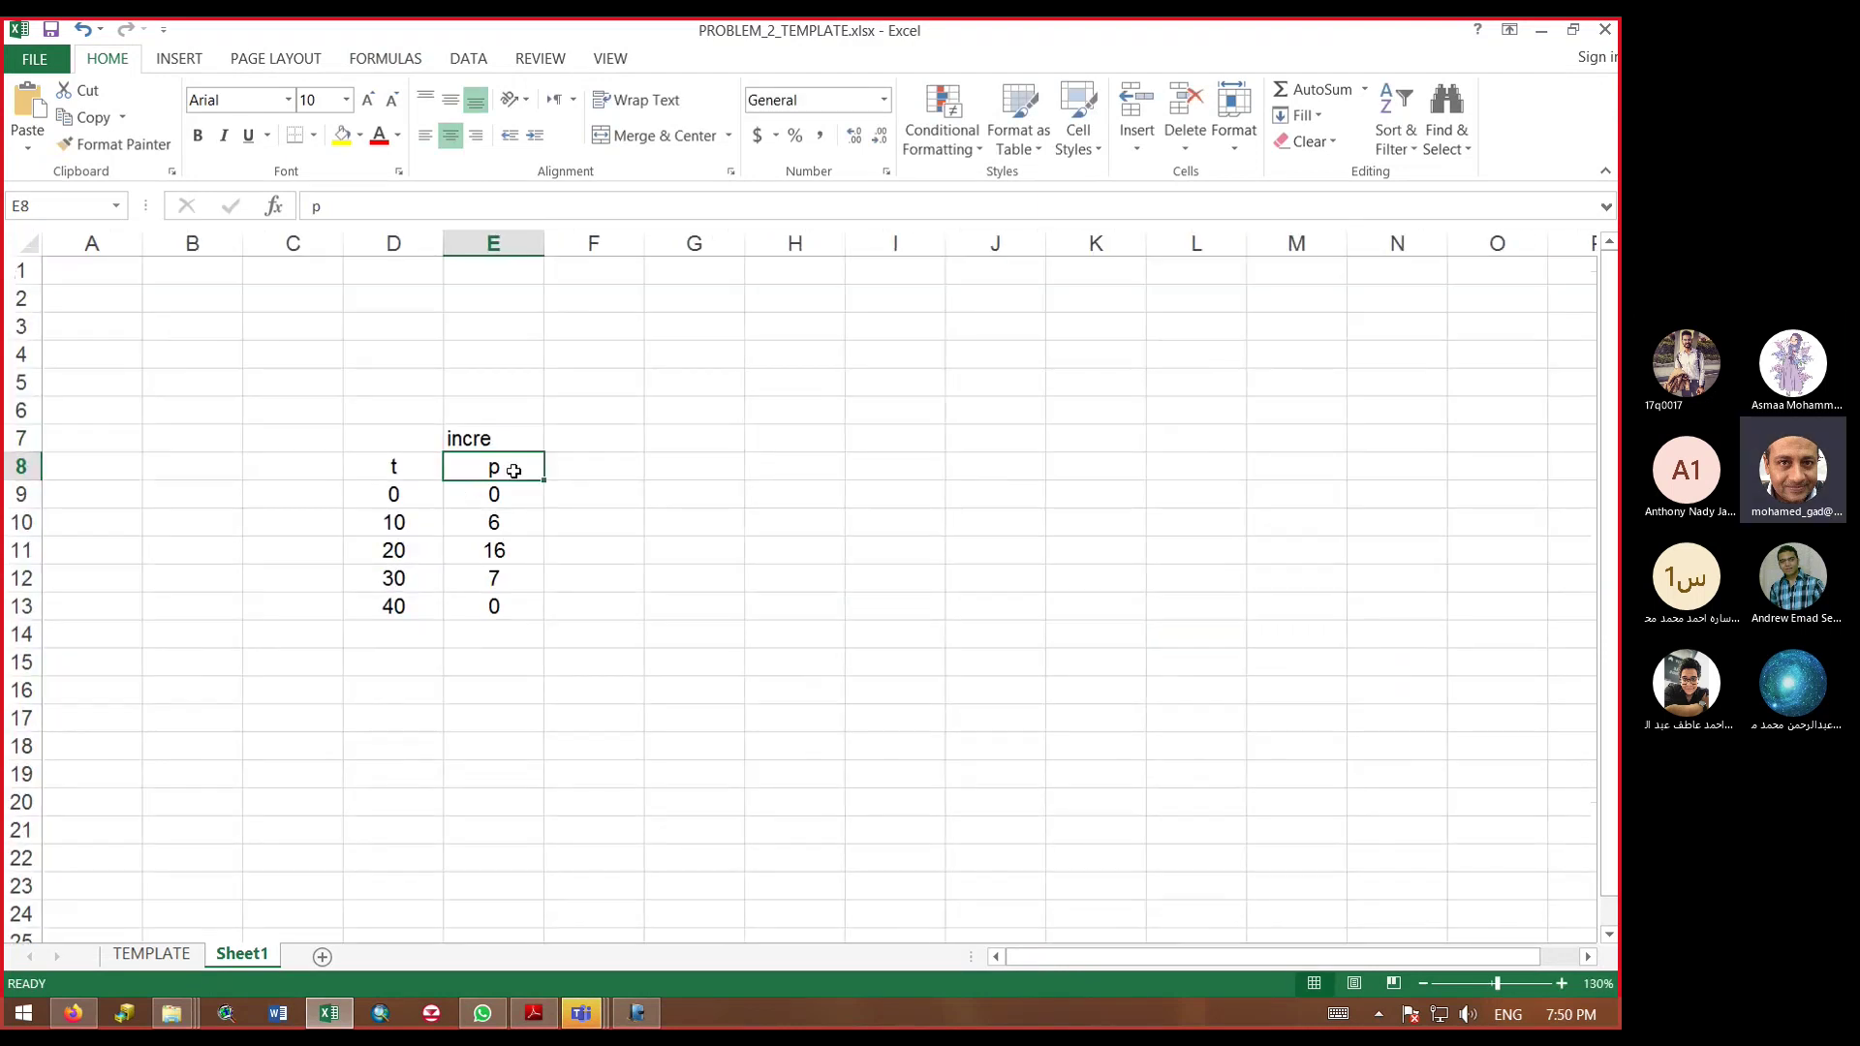
left_click(577, 440)
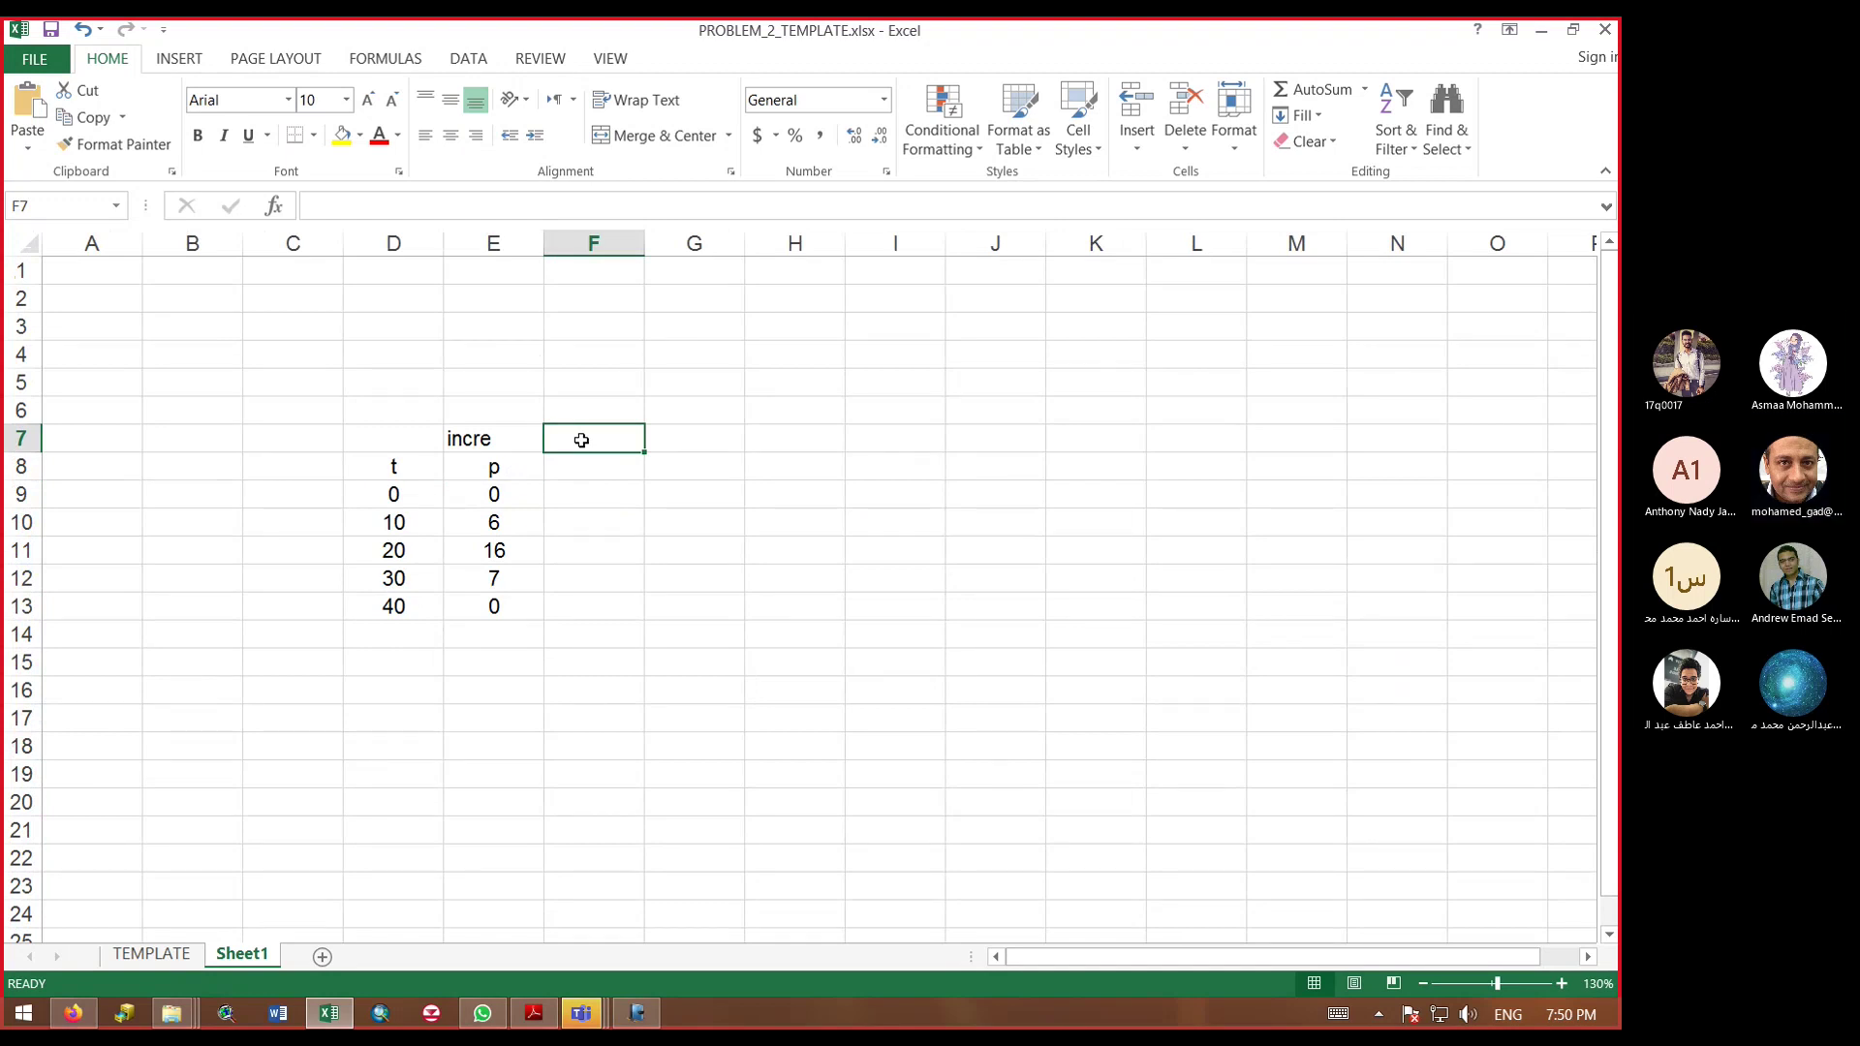
key("Return")
type("P")
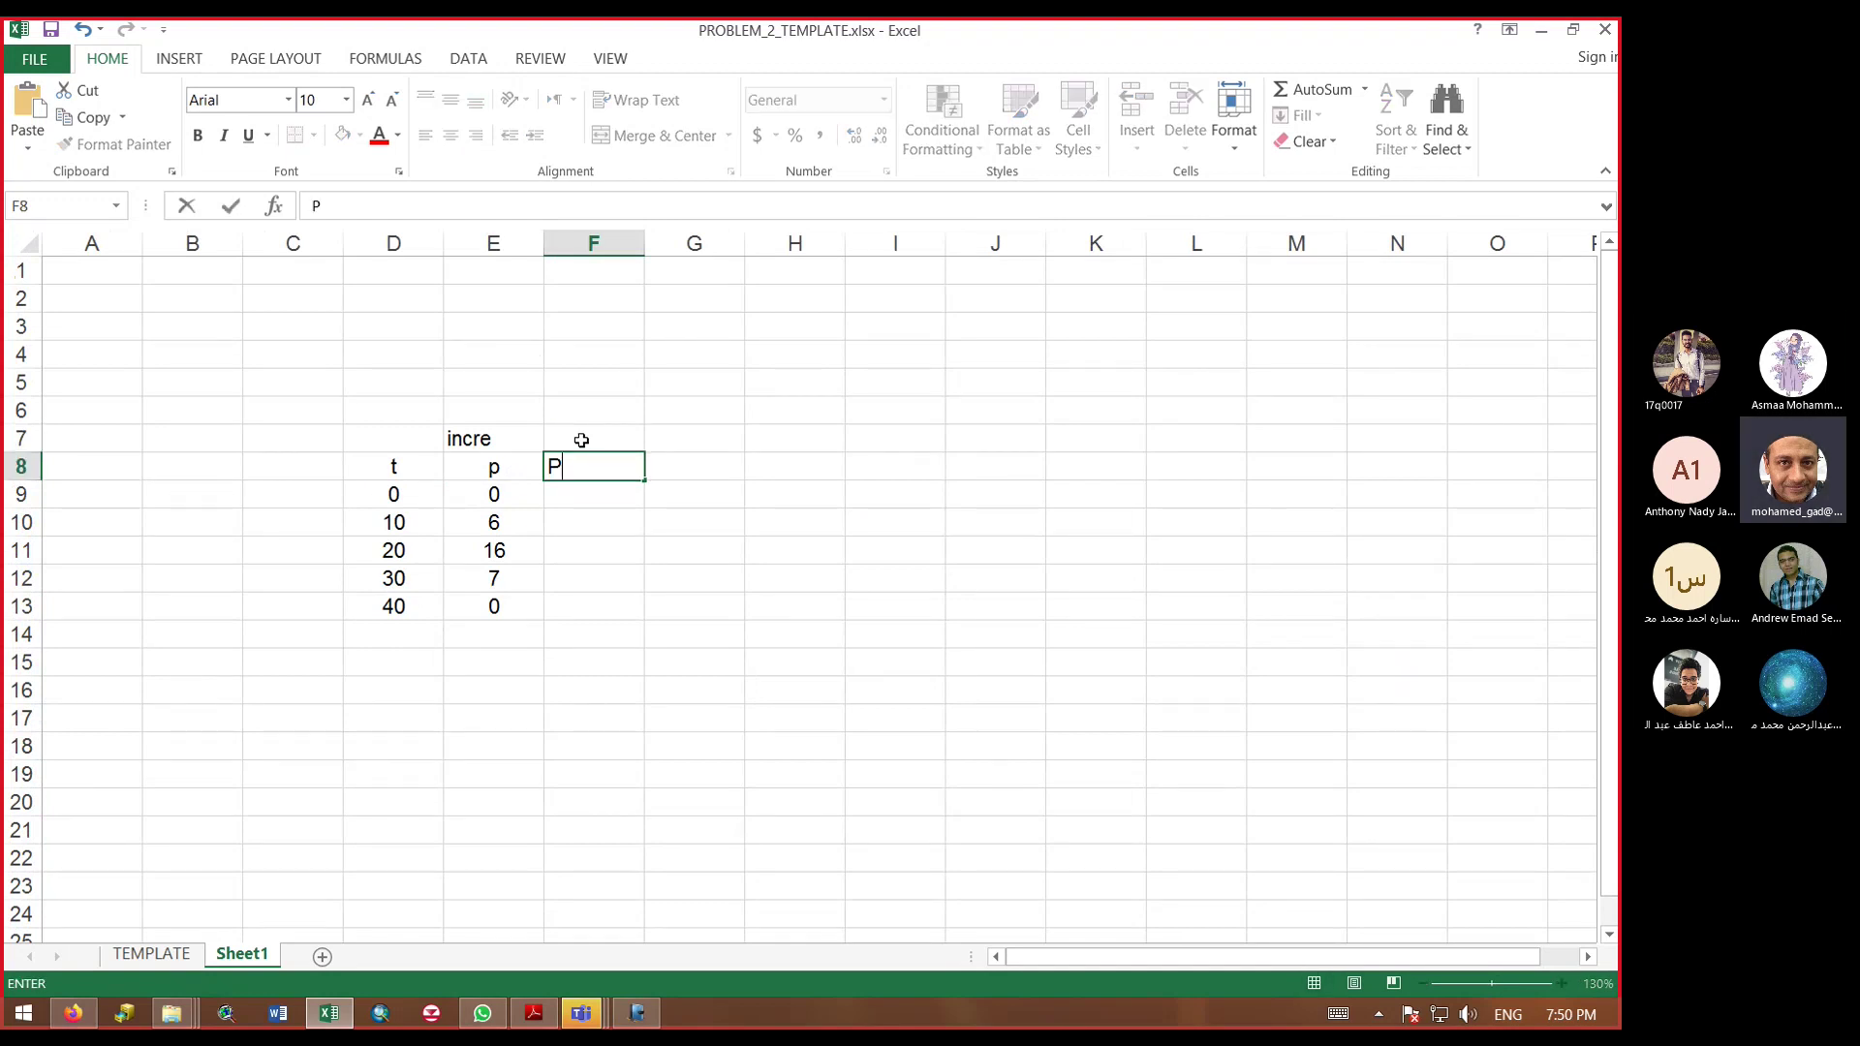
left_click(581, 429)
Step: Rename the incremental rainfall heading in E8 as "deltaP"
key("Down")
key("Left")
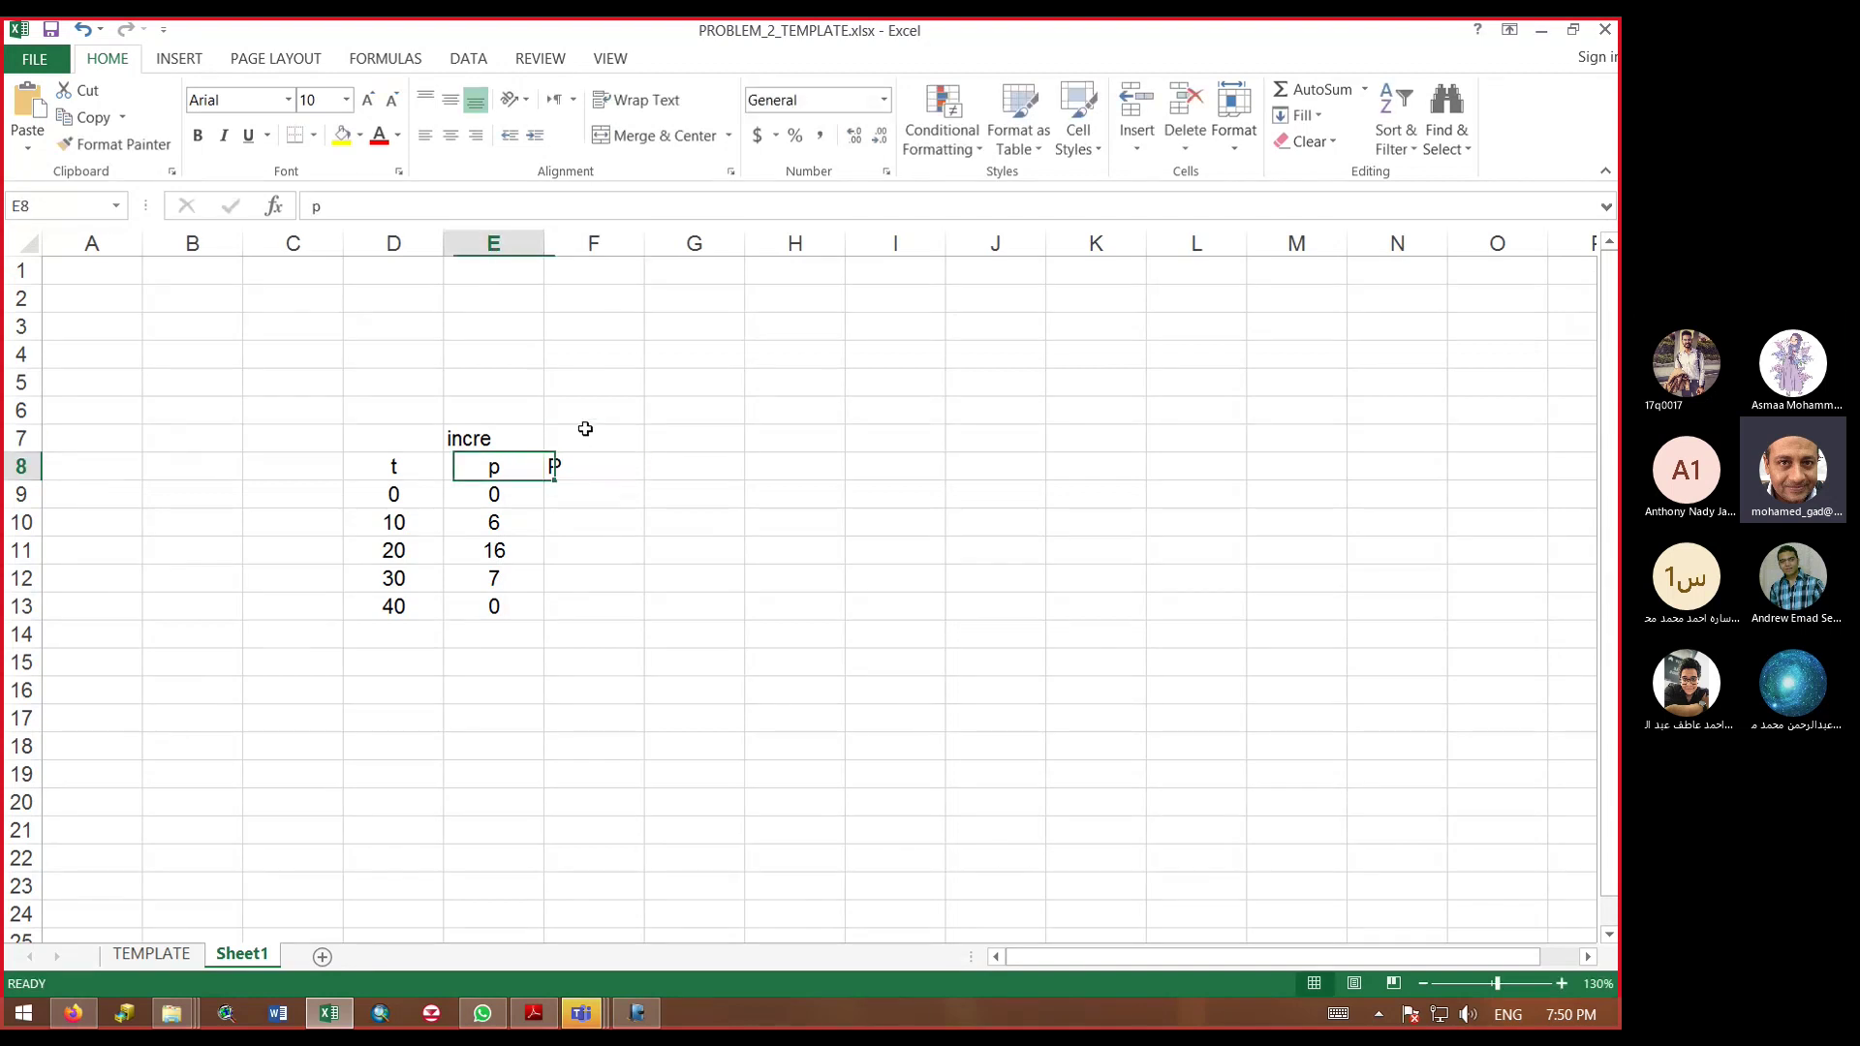
type("deltaP")
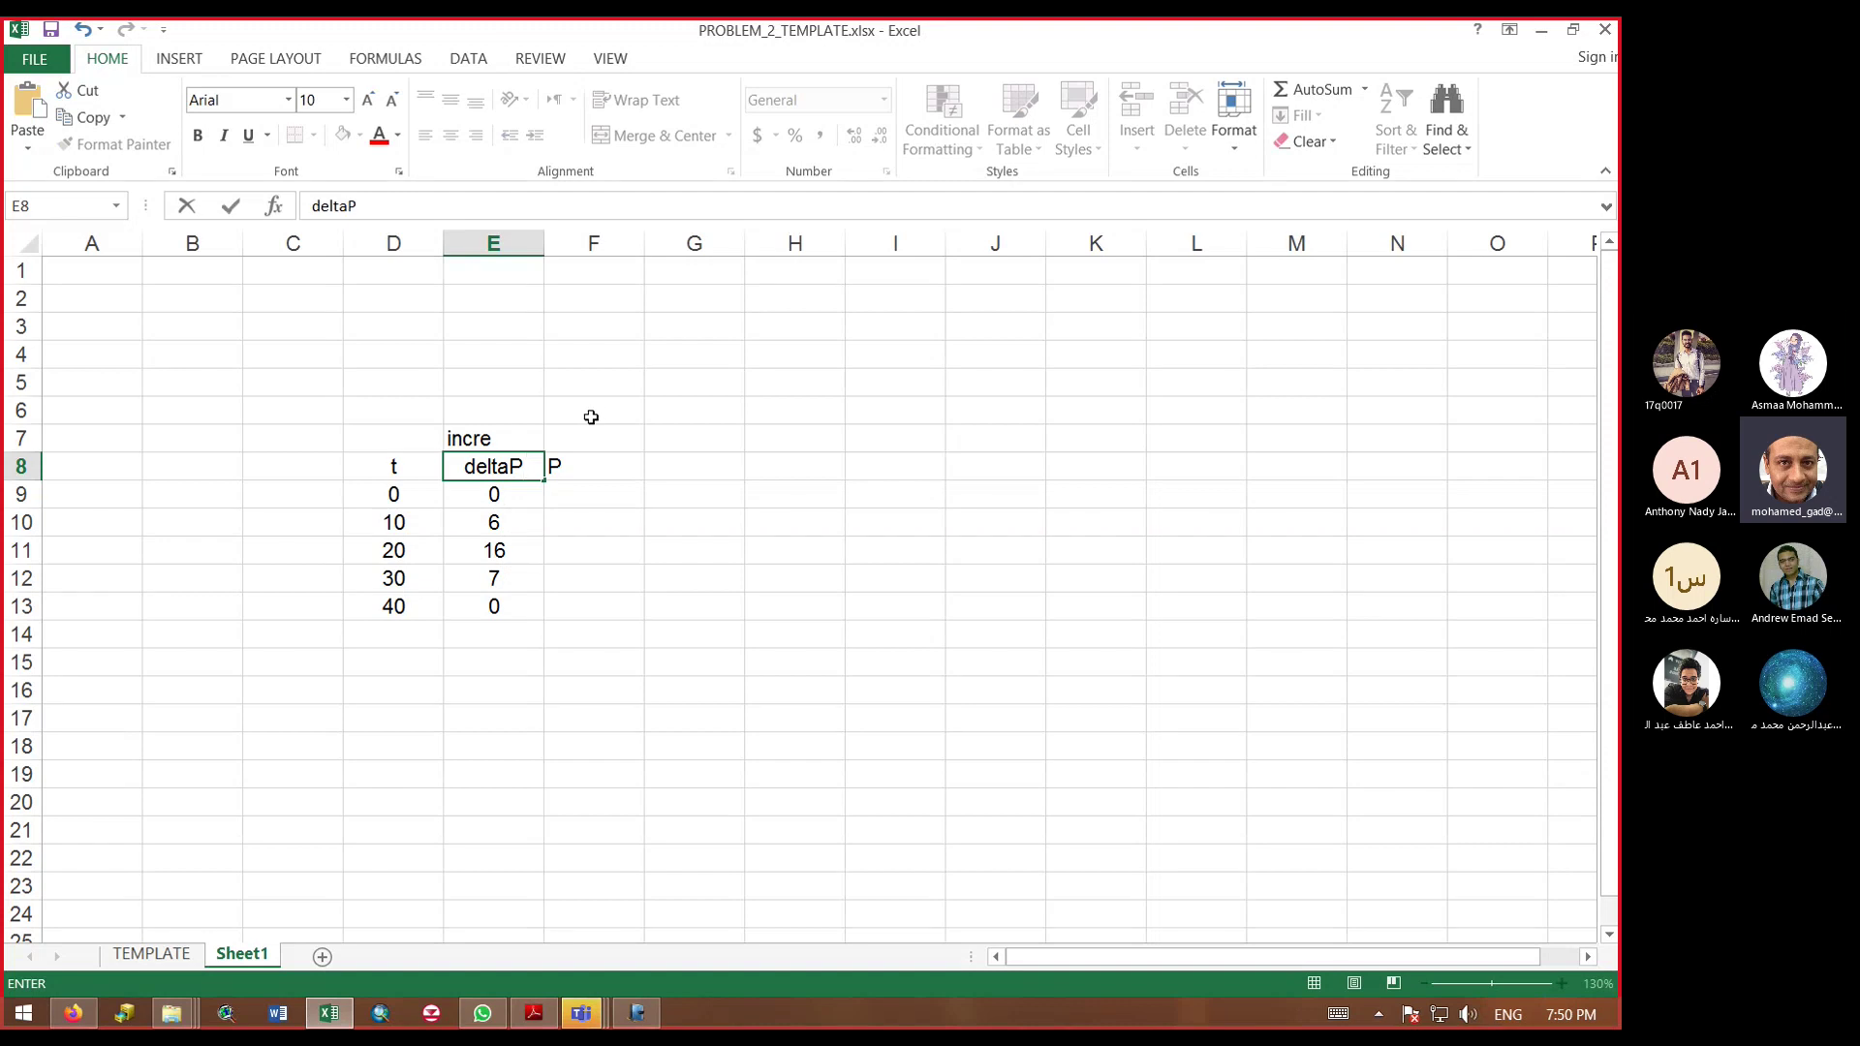
key("Return")
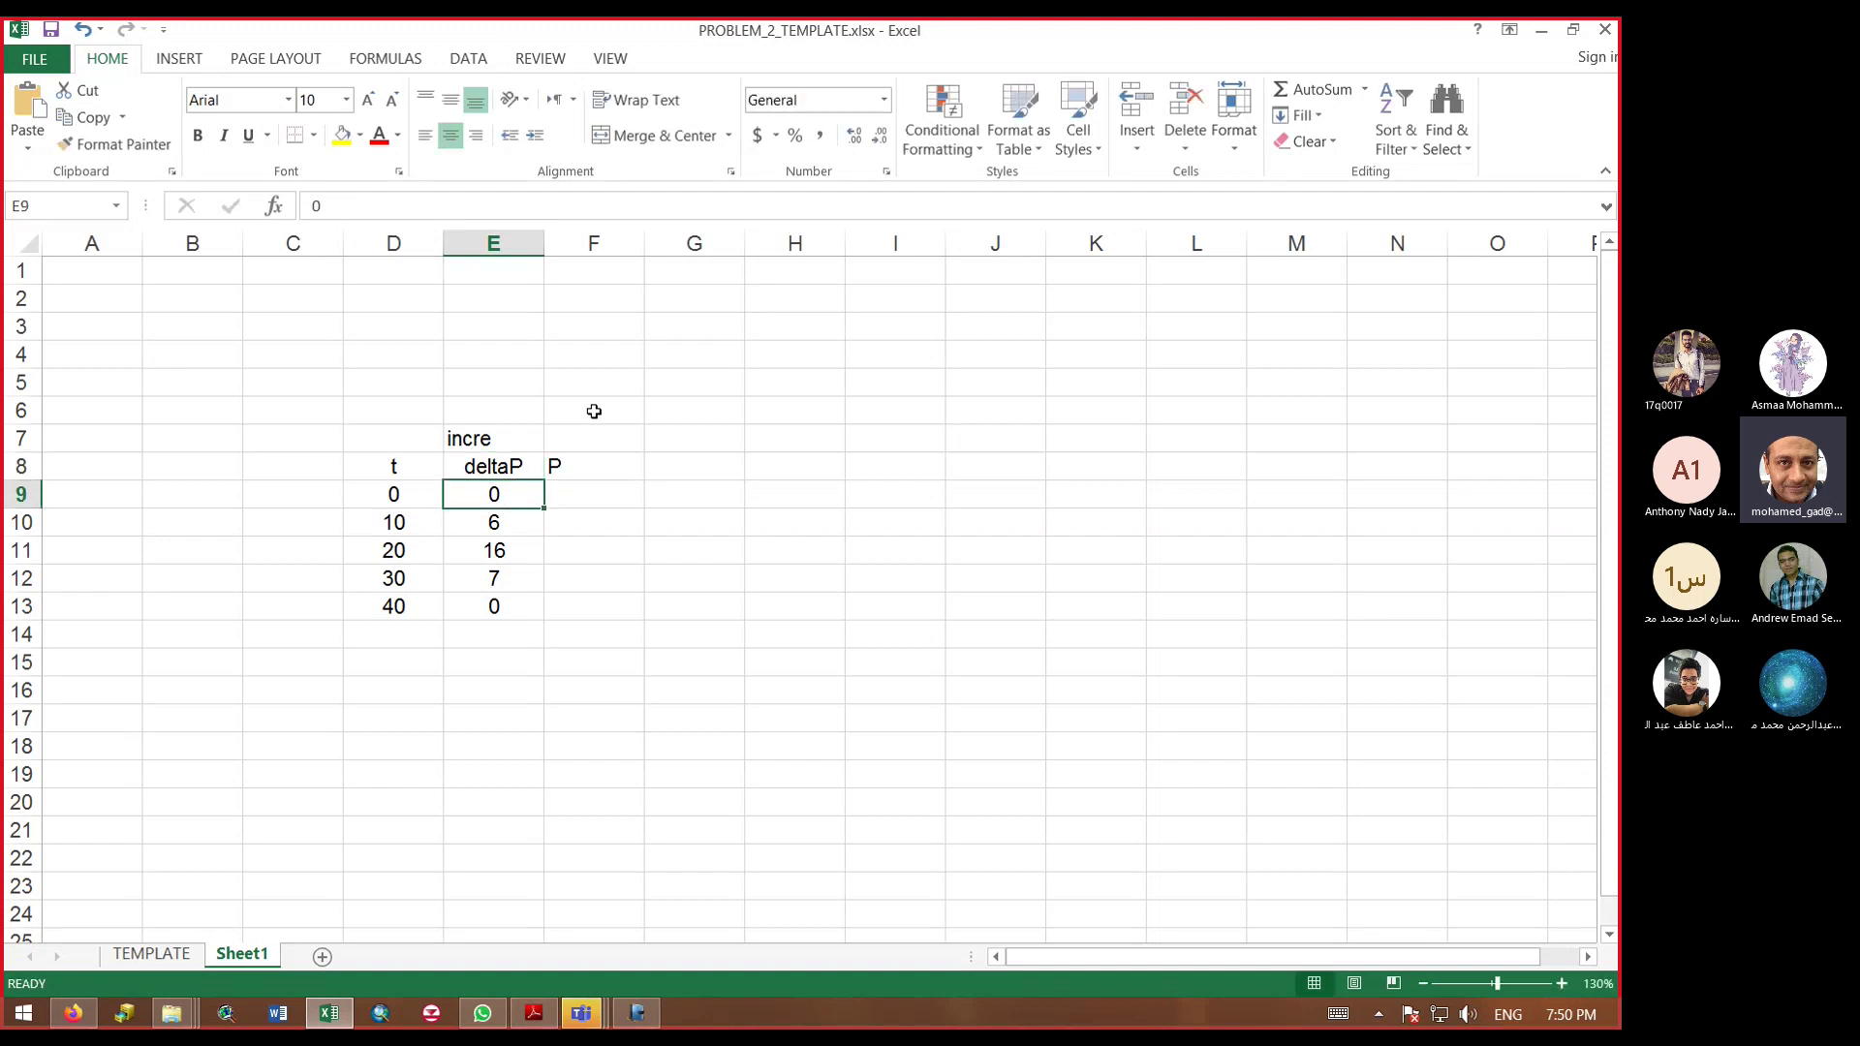
key("Up")
key("Right")
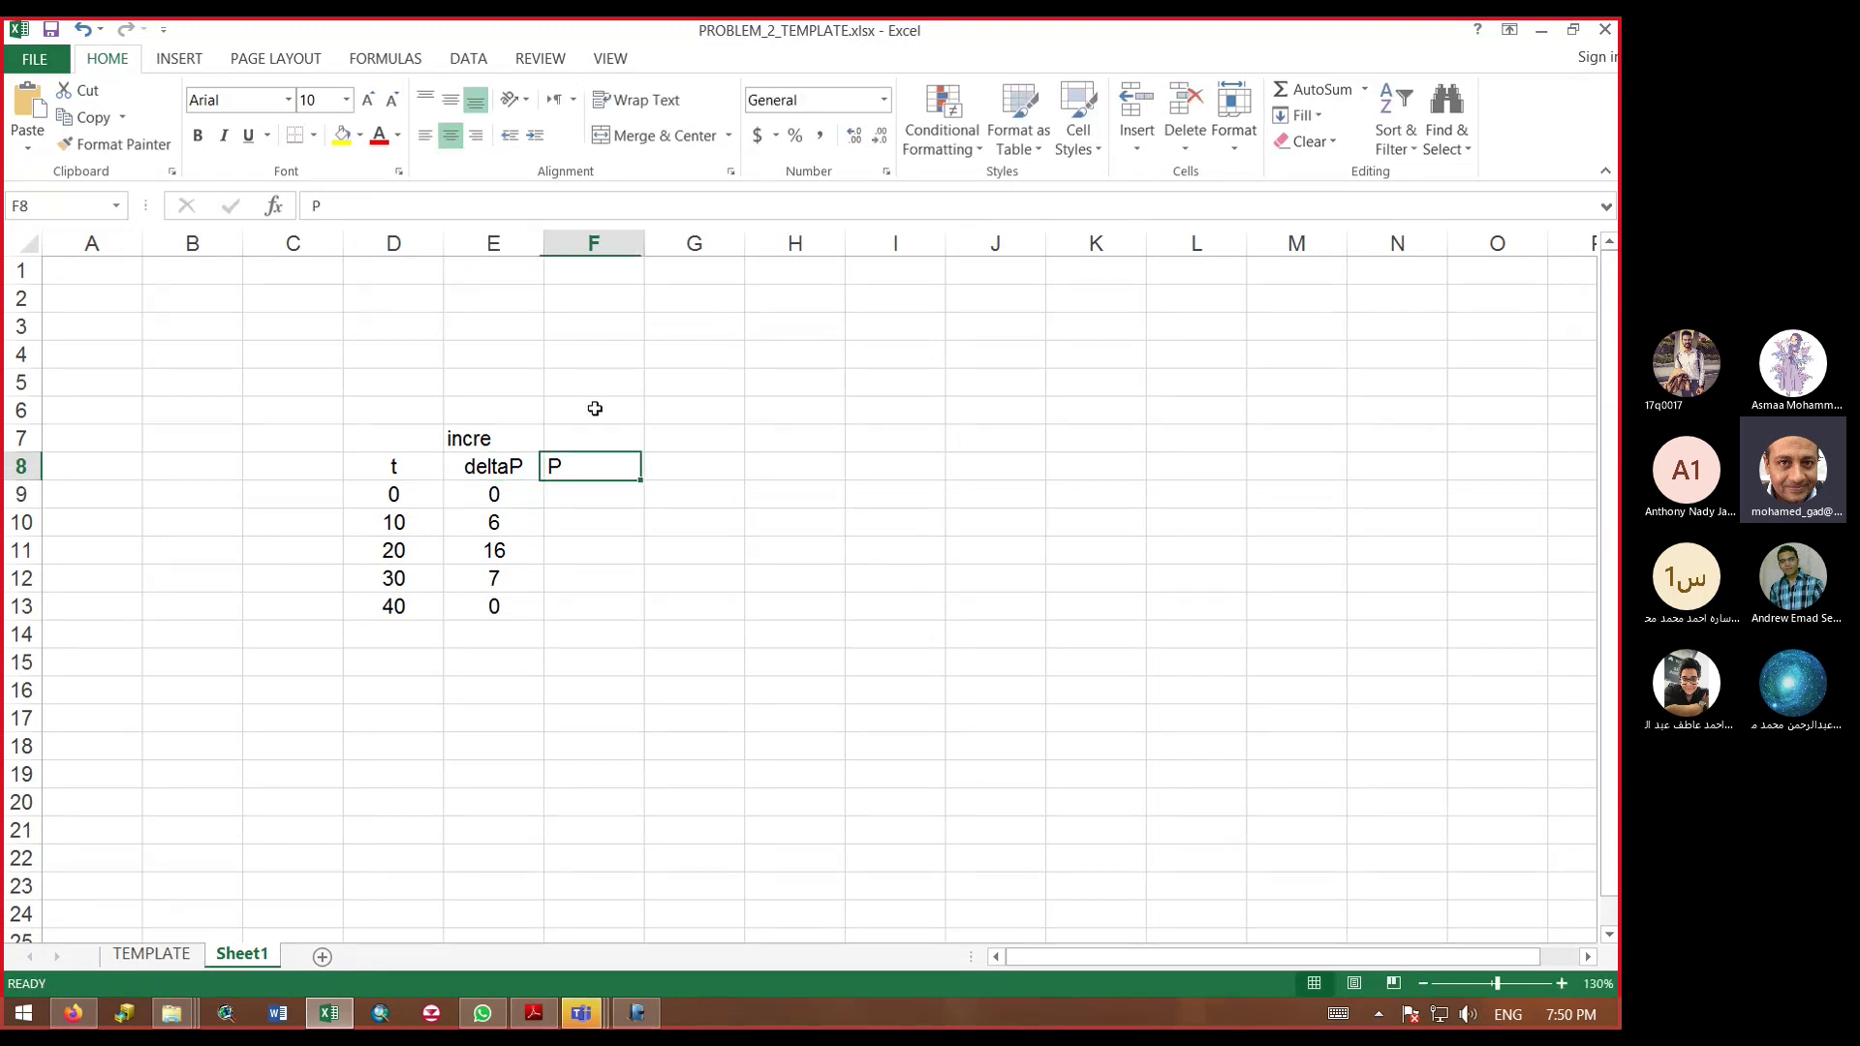
key("Down")
key("Down")
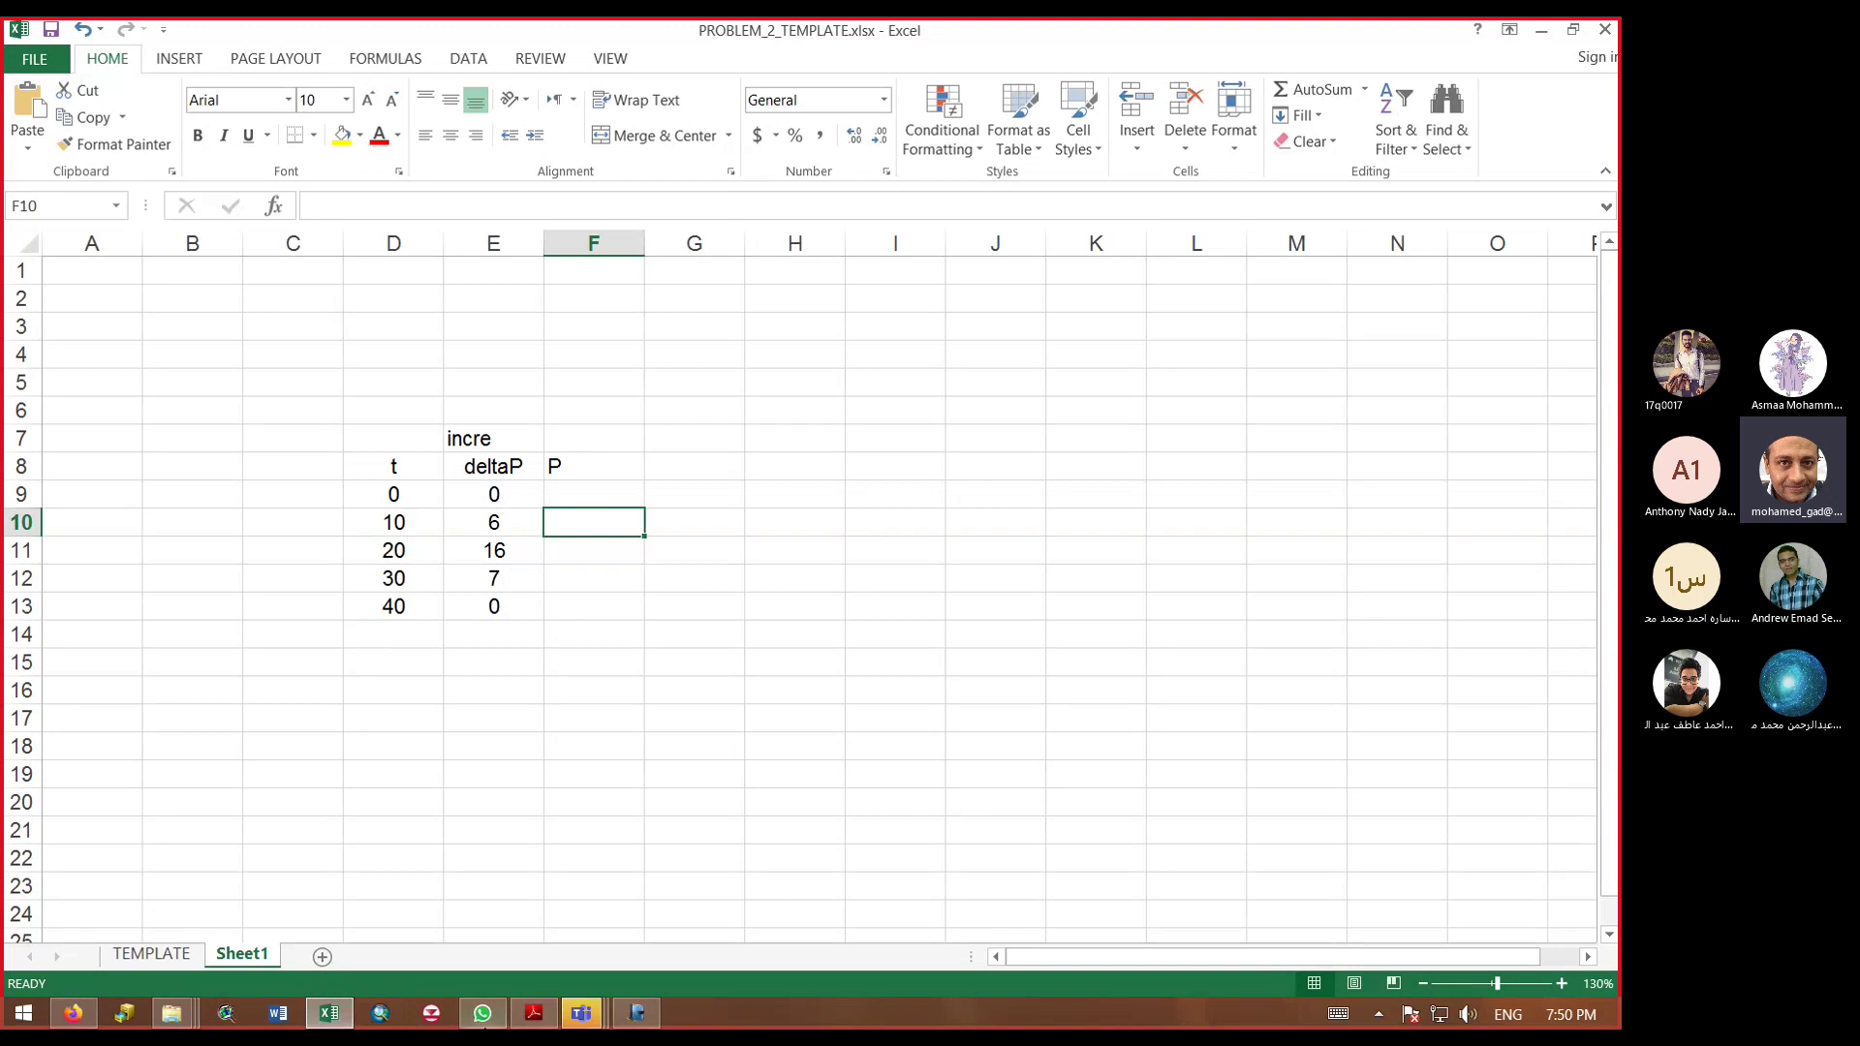
Step: Switch to Windows Journal and sketch axes with a six-bar rainfall hyetograph in the blank area below the effective rainfall equation
left_click(582, 1013)
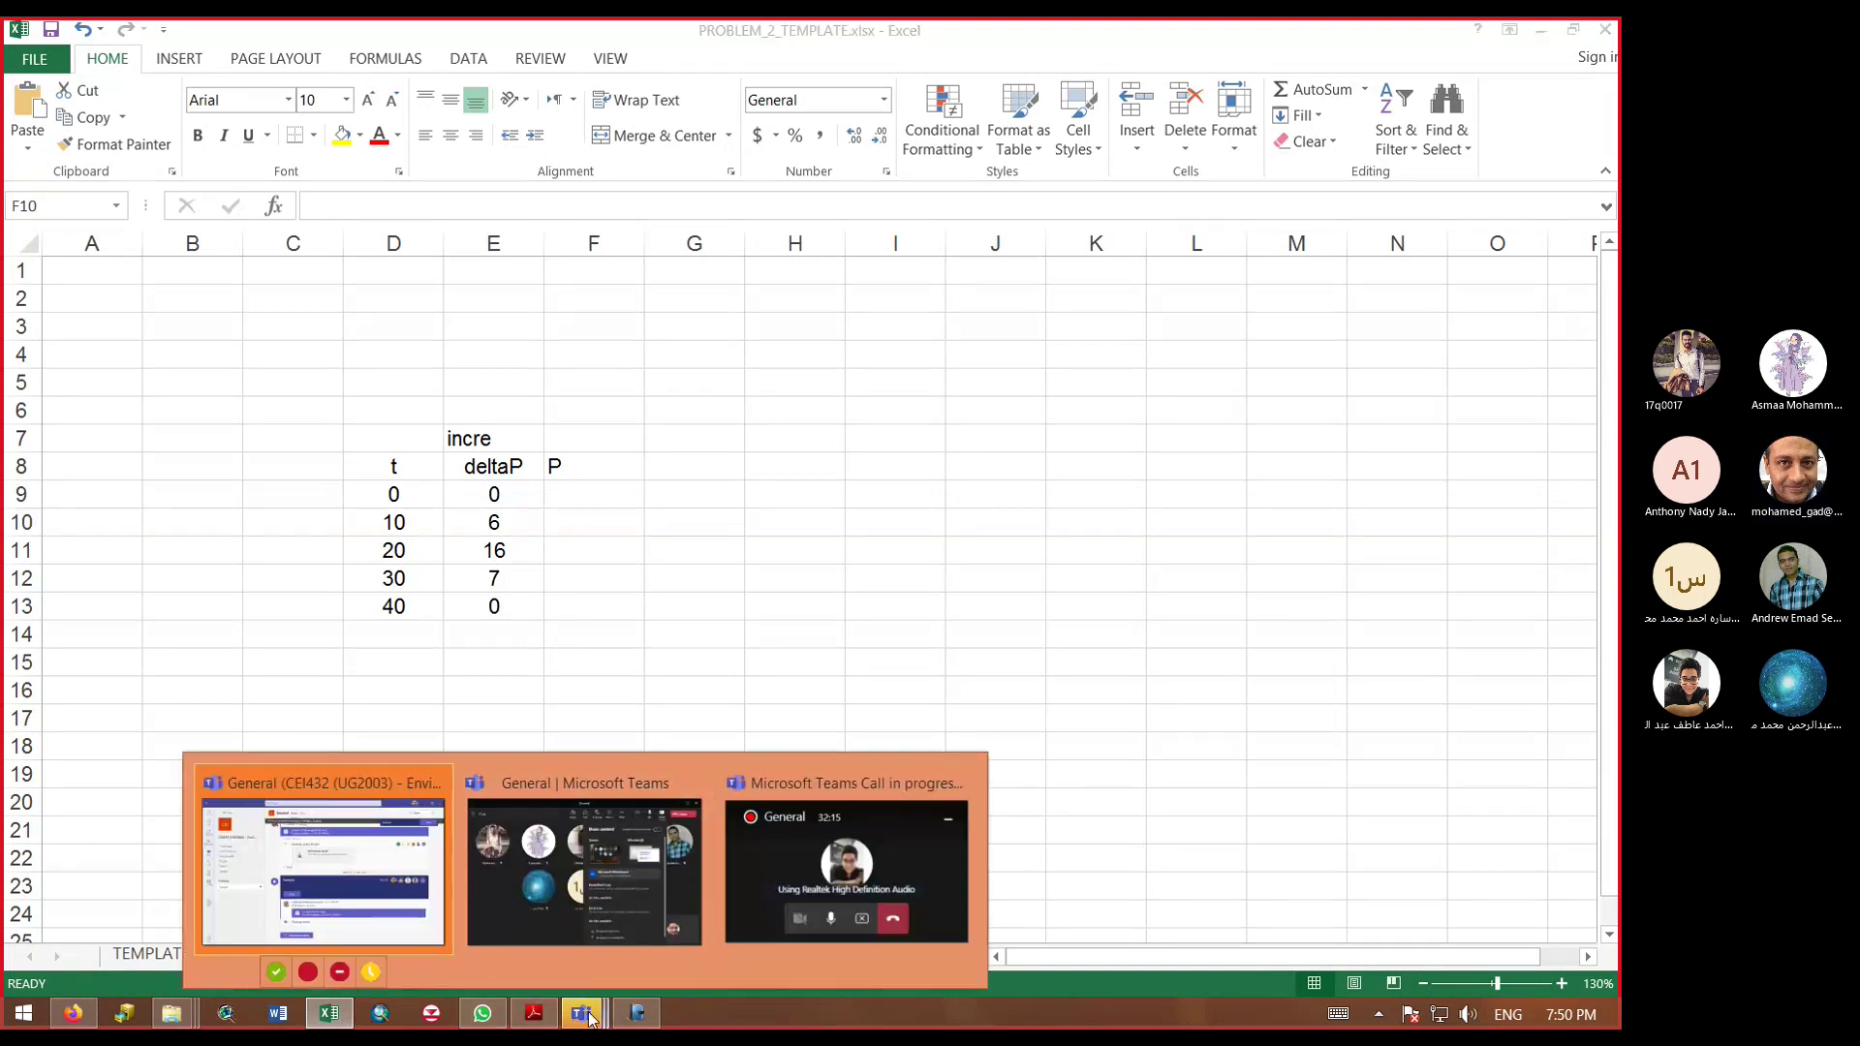
left_click(636, 1013)
scroll(647, 802, "down", 2)
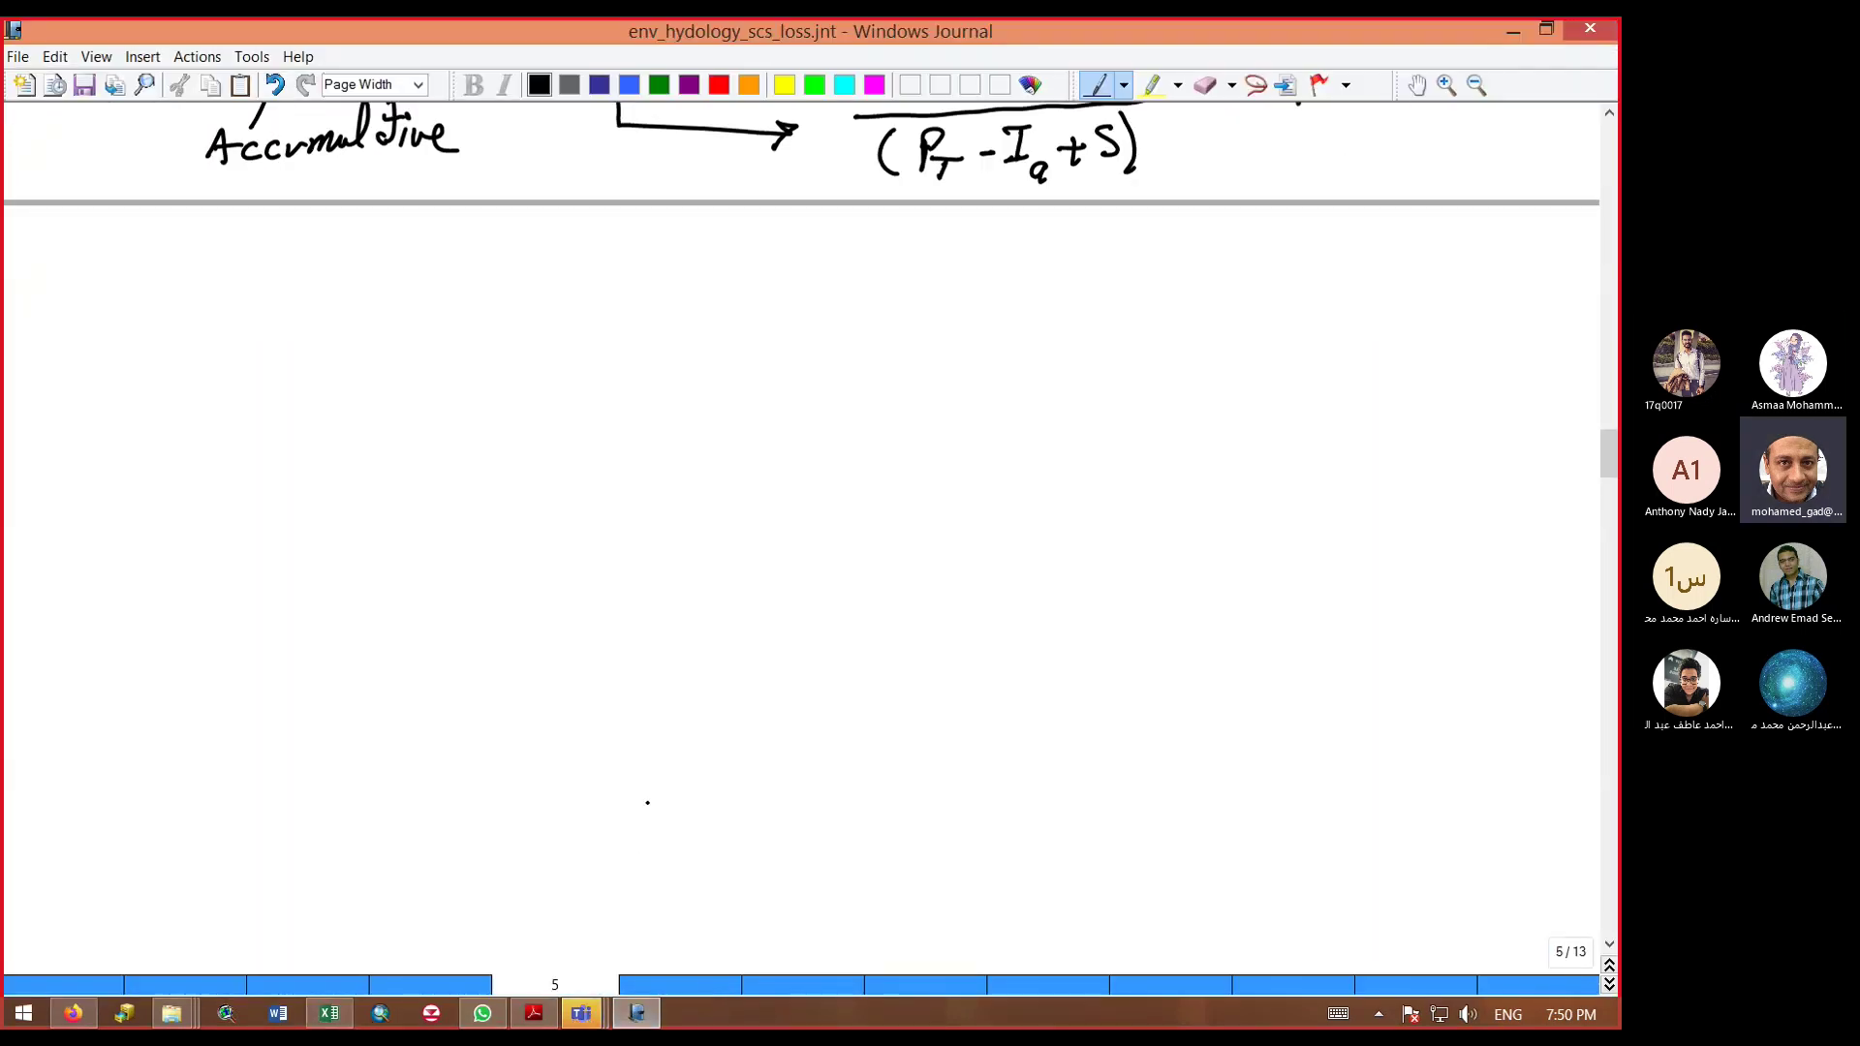
mouse_move(254, 374)
left_mouse_down()
mouse_move(276, 387)
mouse_move(299, 748)
mouse_move(831, 783)
left_mouse_up()
mouse_move(298, 744)
left_mouse_down()
mouse_move(313, 670)
mouse_move(327, 734)
mouse_move(320, 582)
mouse_move(360, 567)
mouse_move(425, 744)
left_mouse_up()
mouse_move(420, 644)
left_mouse_down()
mouse_move(491, 749)
mouse_move(501, 625)
mouse_move(566, 741)
mouse_move(625, 767)
left_mouse_up()
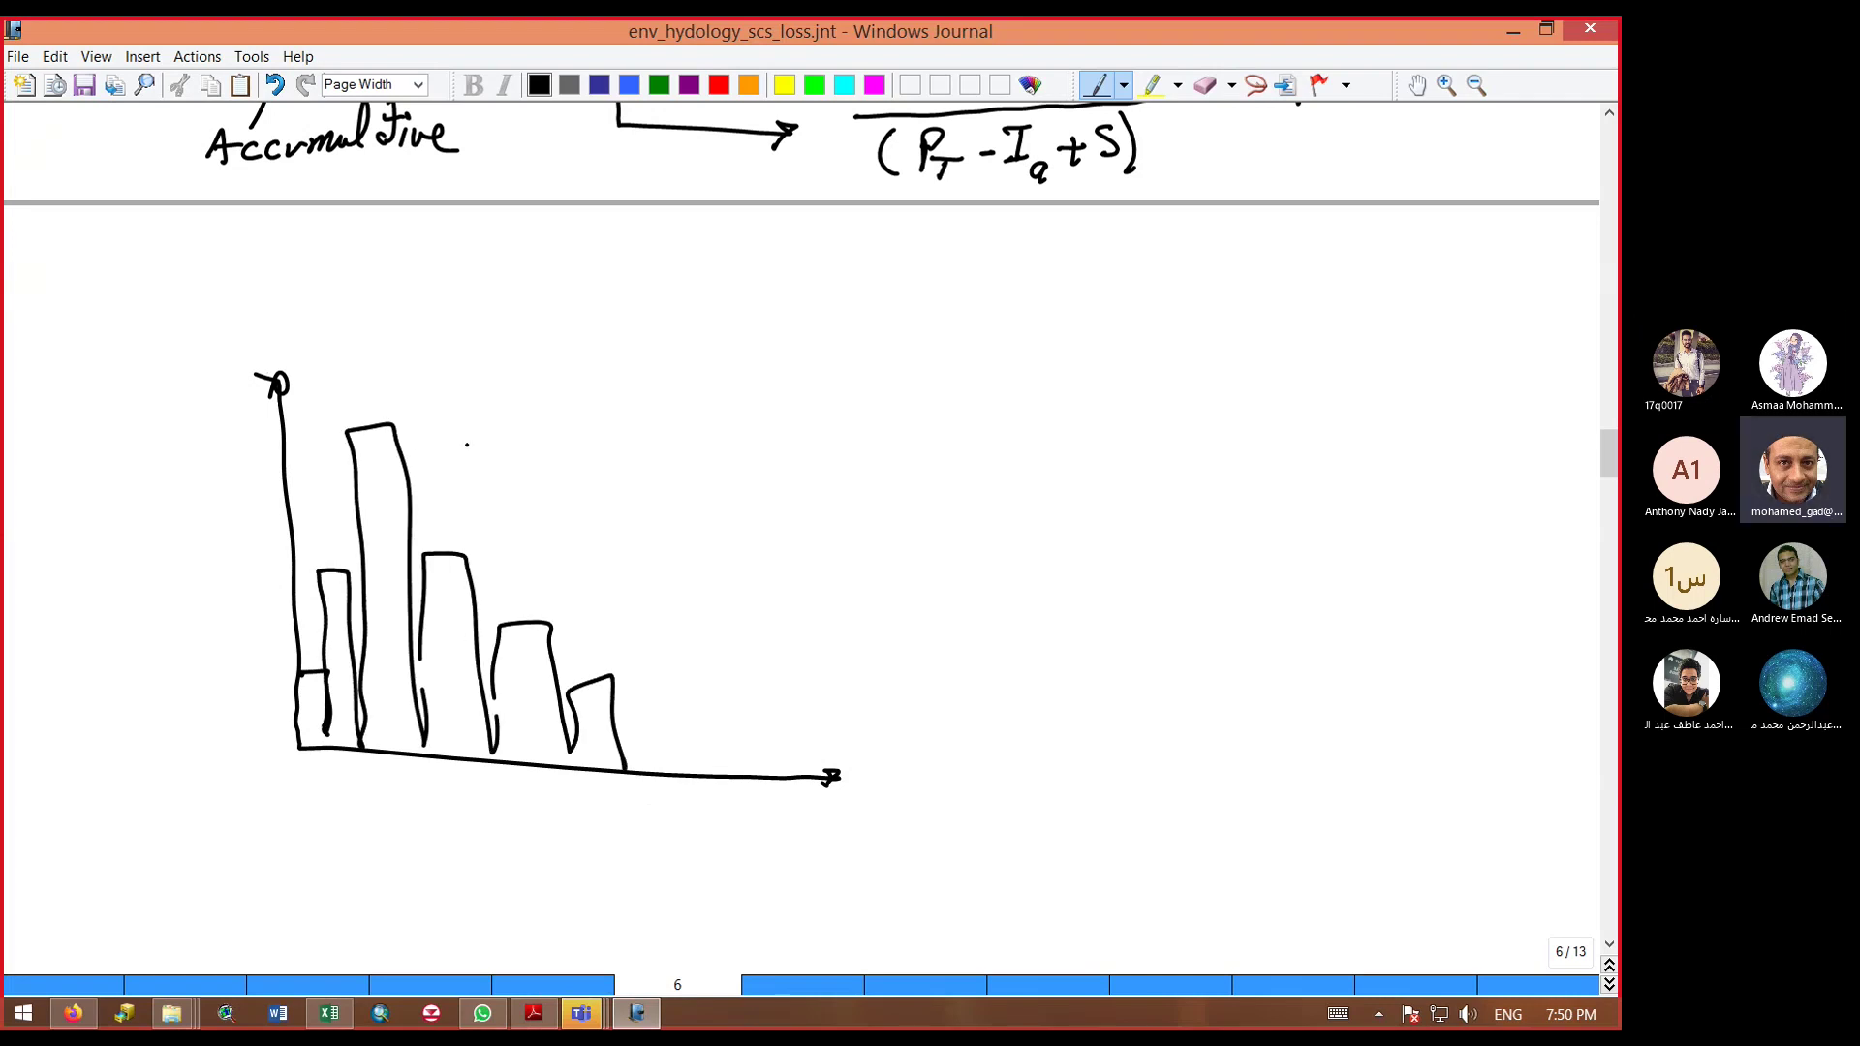
Step: Sketch a second graph beside the hyetograph with two rising curves that flatten out, and mark the tallest bar with an arrow
mouse_move(964, 414)
left_mouse_down()
mouse_move(1444, 782)
mouse_move(1487, 785)
left_mouse_up()
mouse_move(983, 772)
left_mouse_down()
mouse_move(1111, 615)
mouse_move(1444, 426)
mouse_move(1587, 423)
mouse_move(1477, 423)
mouse_move(1561, 424)
left_mouse_up()
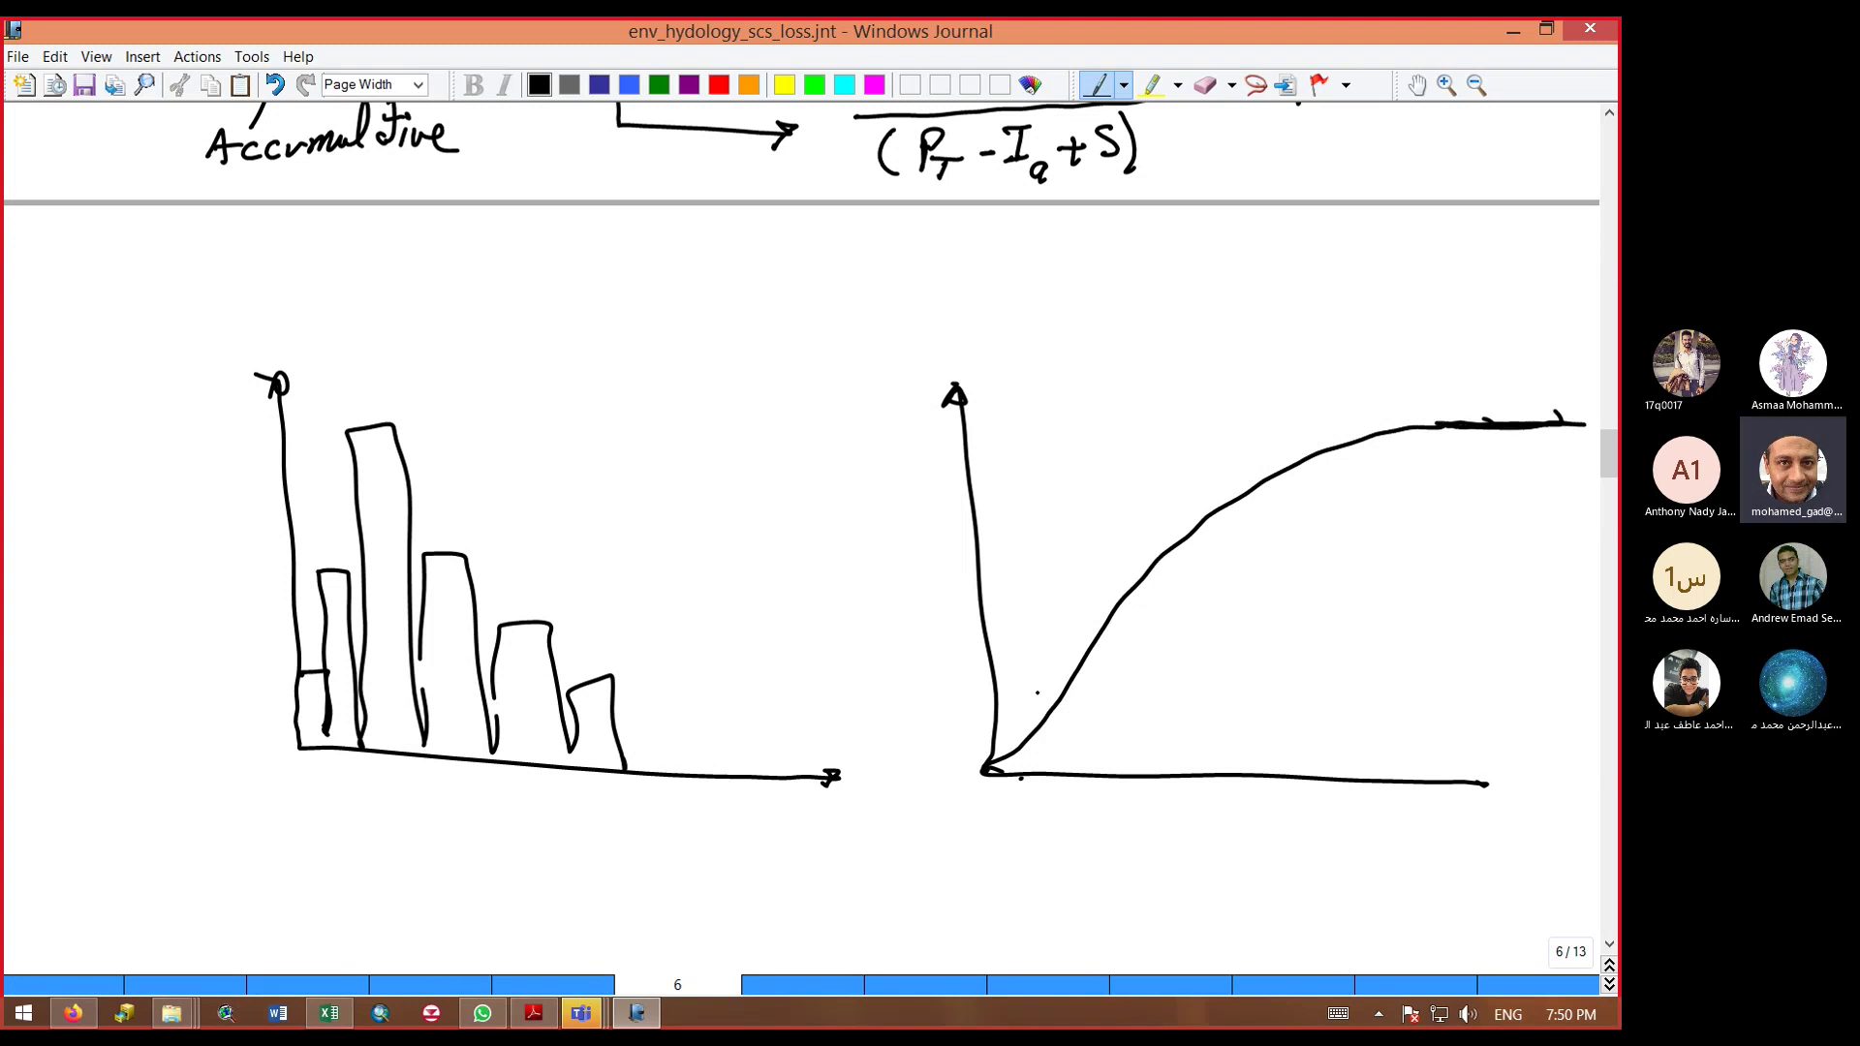
mouse_move(991, 764)
left_mouse_down()
mouse_move(1161, 705)
mouse_move(1218, 616)
mouse_move(1218, 498)
mouse_move(1317, 406)
mouse_move(1421, 409)
left_mouse_up()
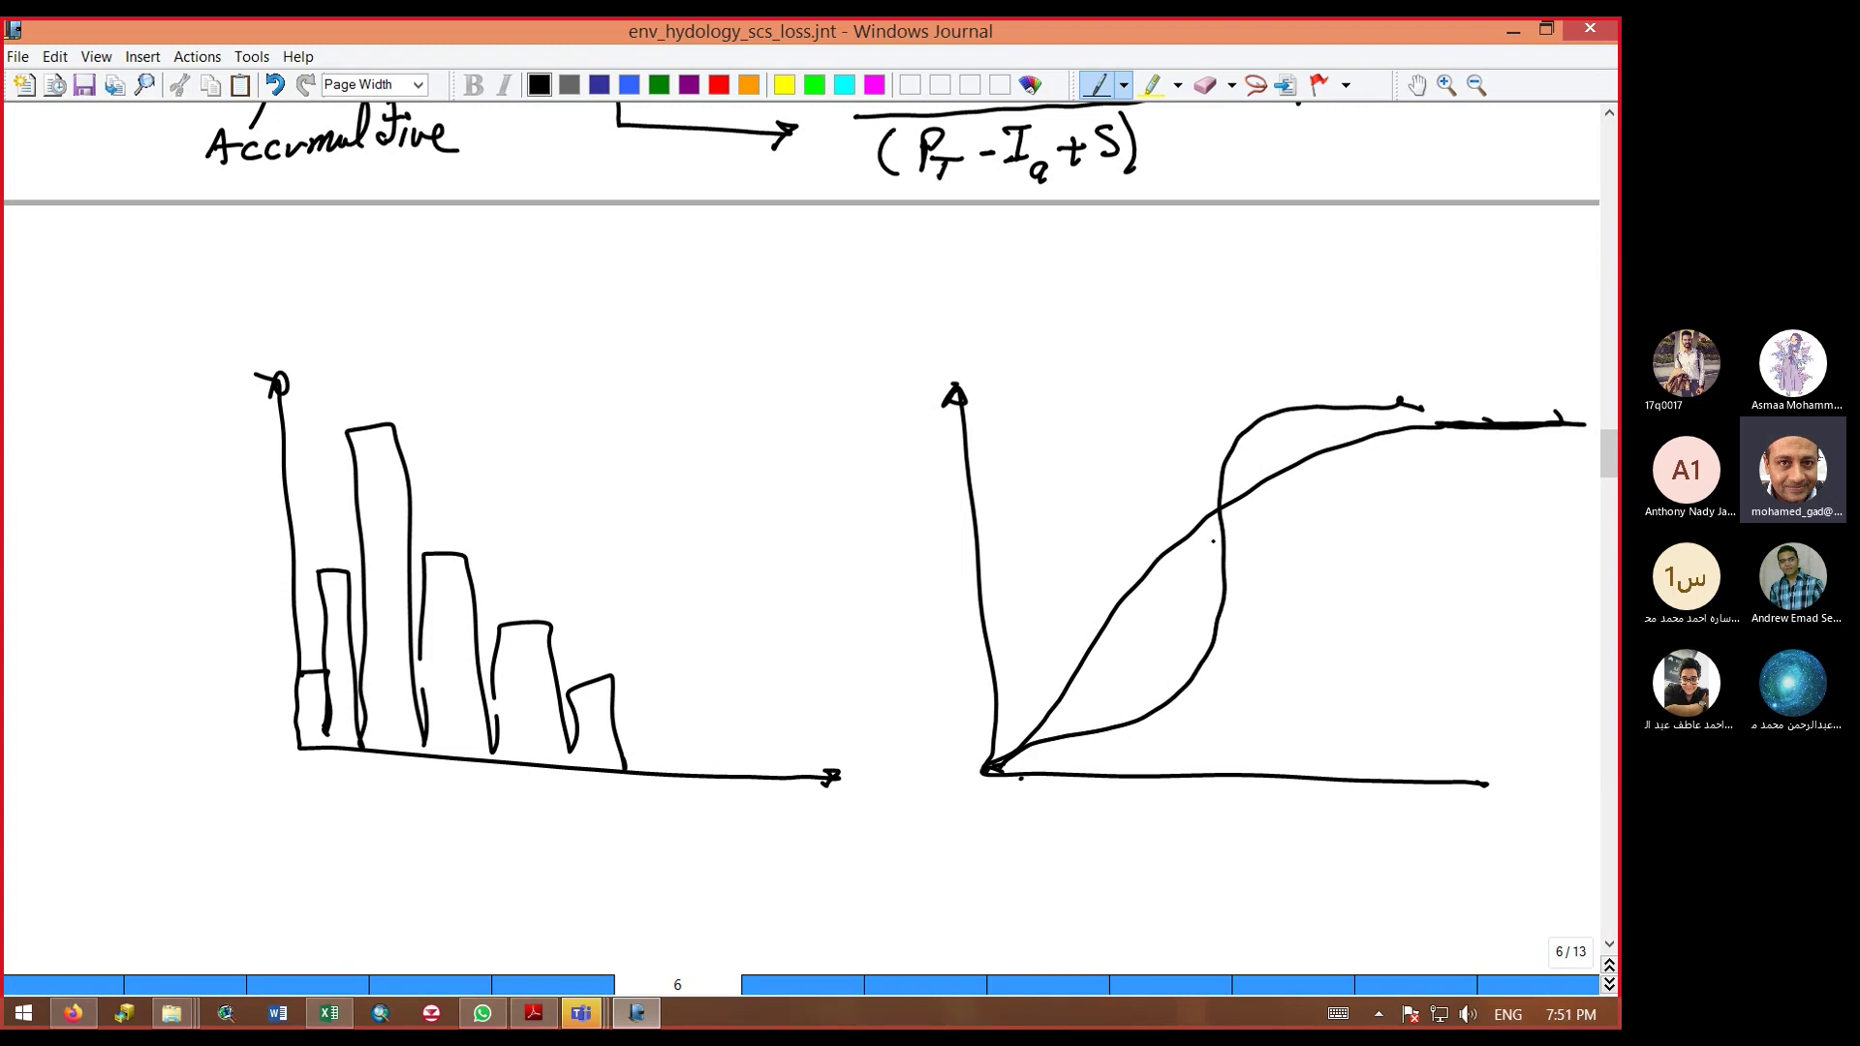
mouse_move(368, 371)
left_mouse_down()
mouse_move(369, 423)
mouse_move(387, 398)
left_mouse_up()
left_click_drag(1357, 408, 1561, 418)
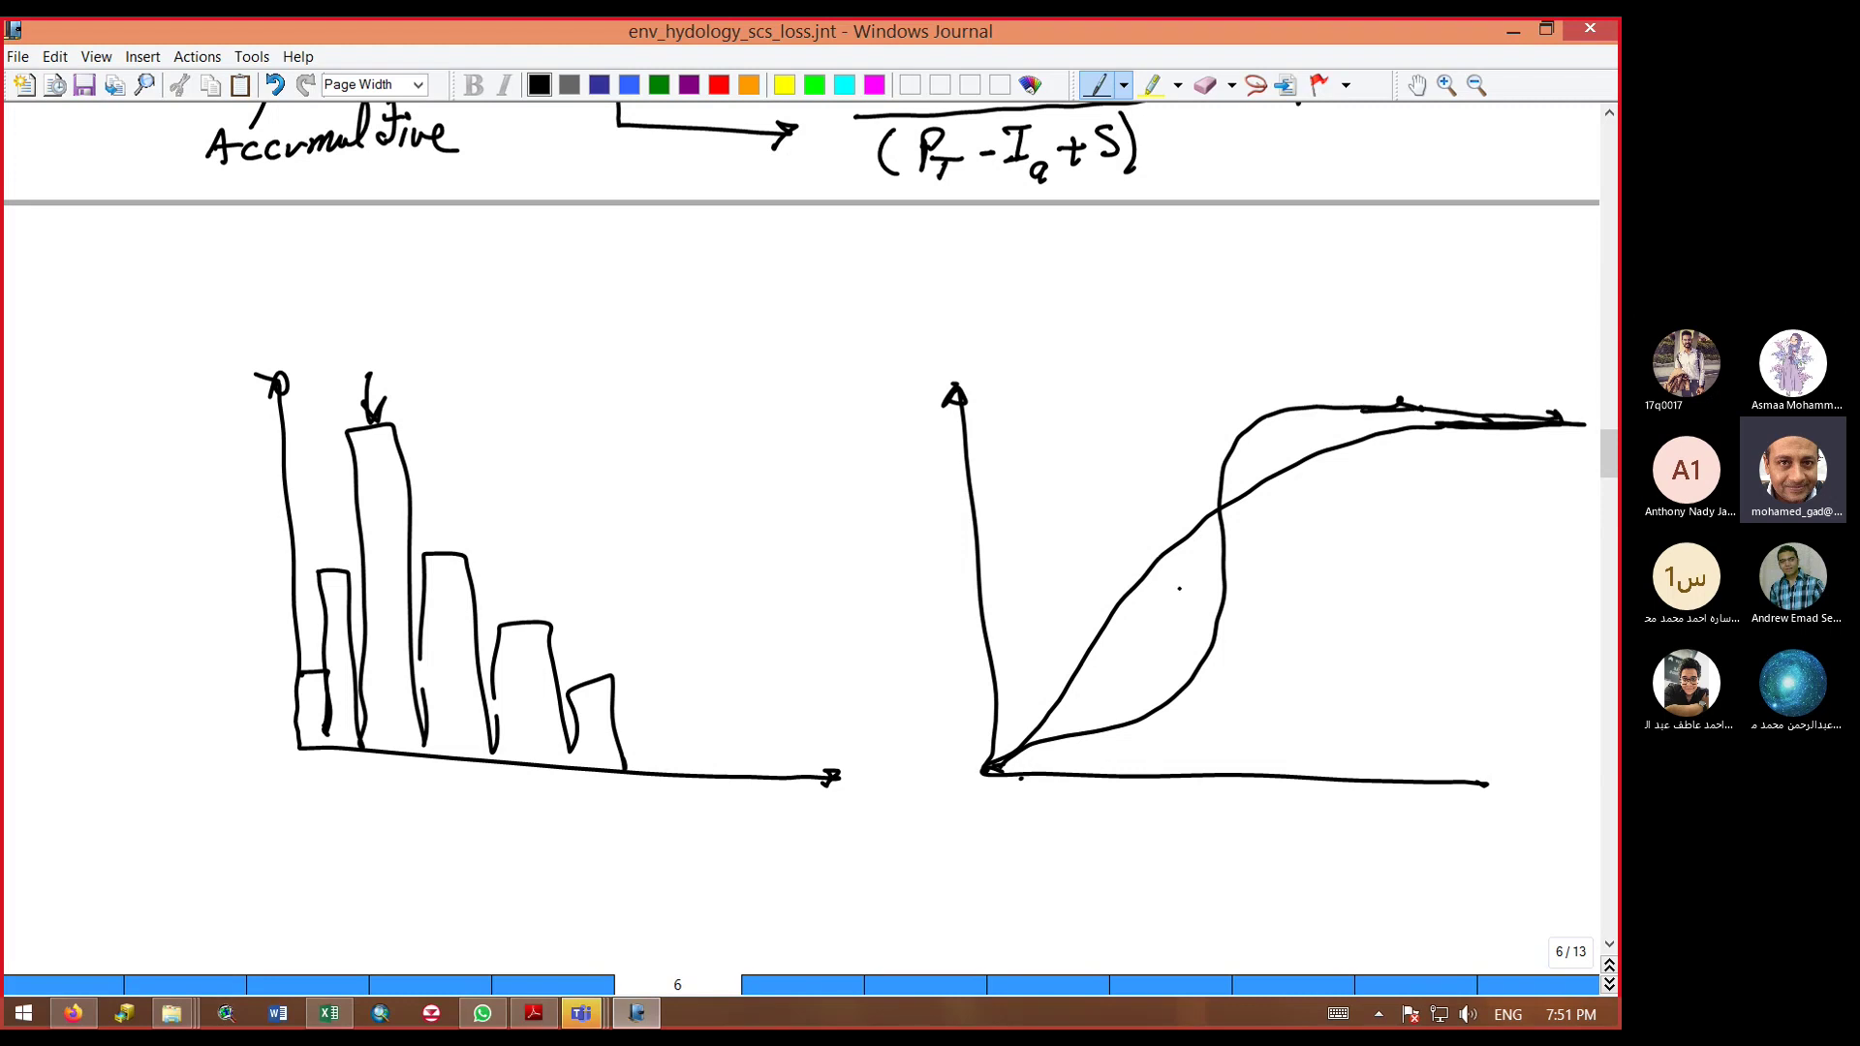
Step: Sketch a pair of axes with an S-shaped rising curve below the hyetograph
scroll(876, 490, "down", 5)
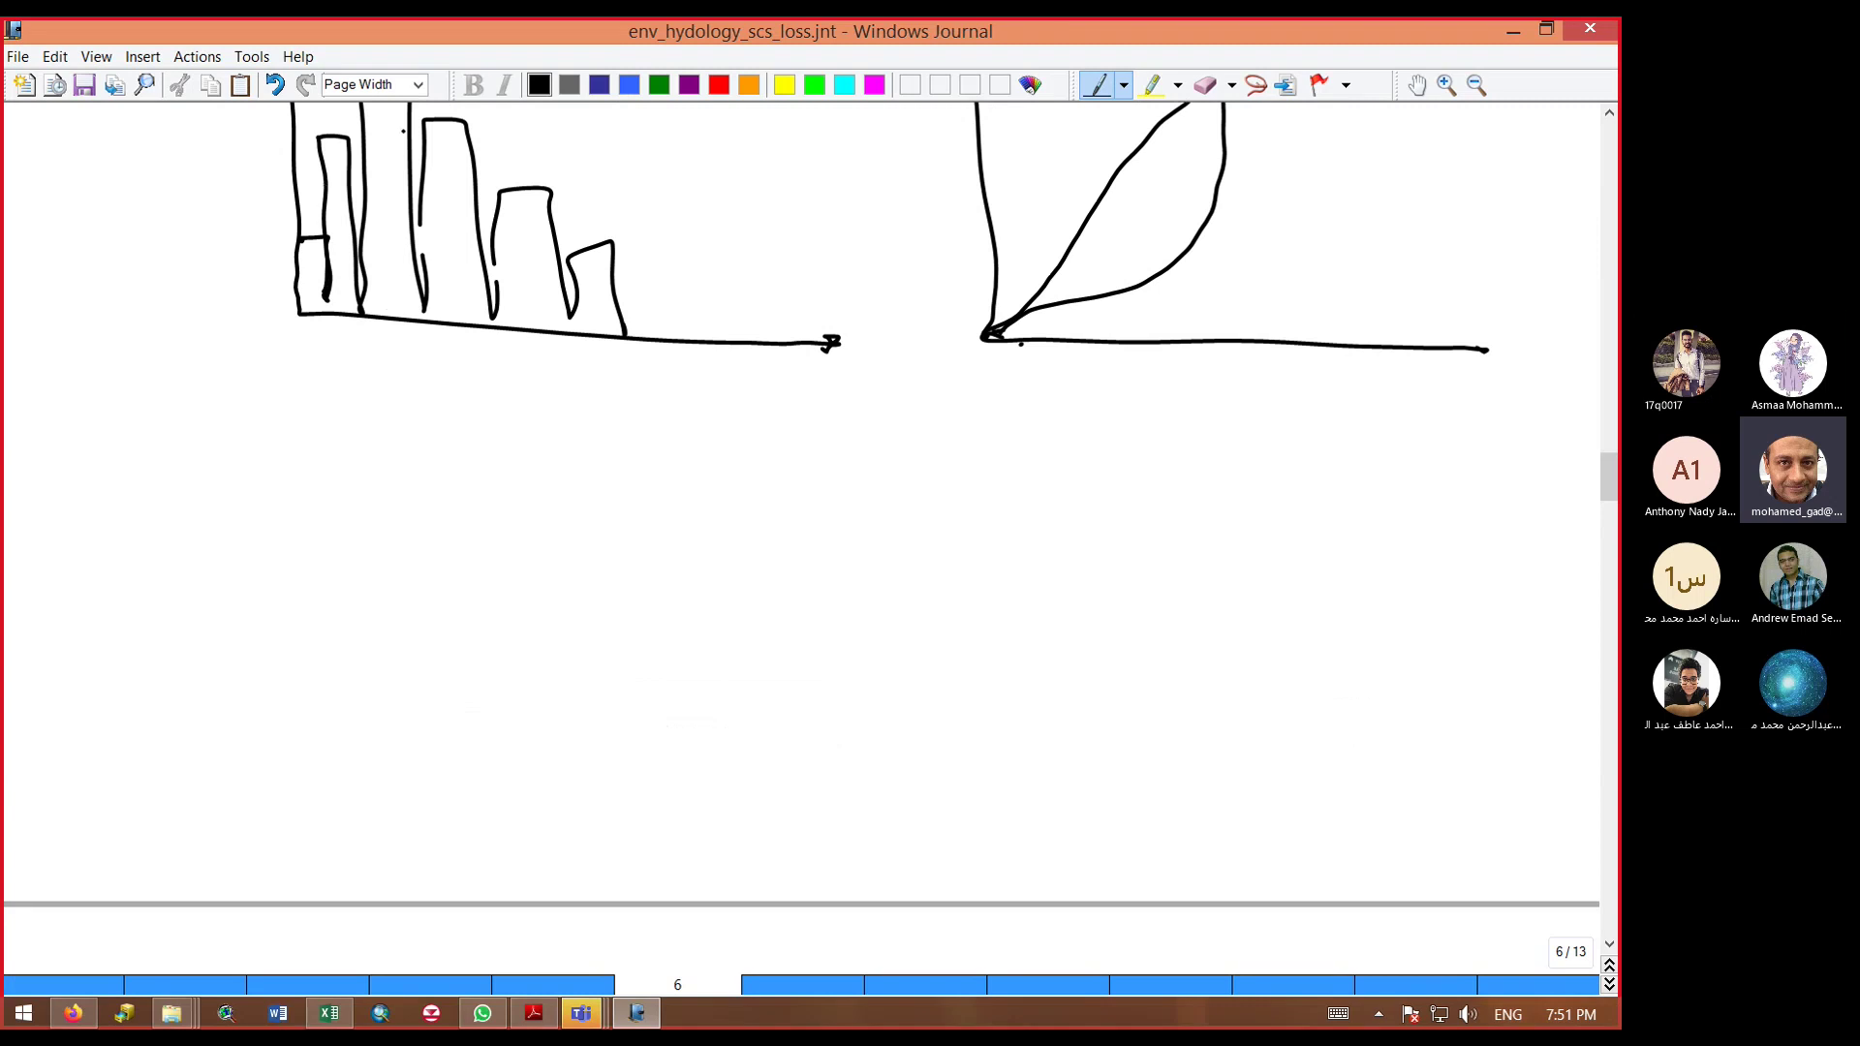
mouse_move(298, 440)
left_mouse_down()
mouse_move(311, 761)
mouse_move(783, 772)
left_mouse_up()
left_click_drag(303, 766, 468, 715)
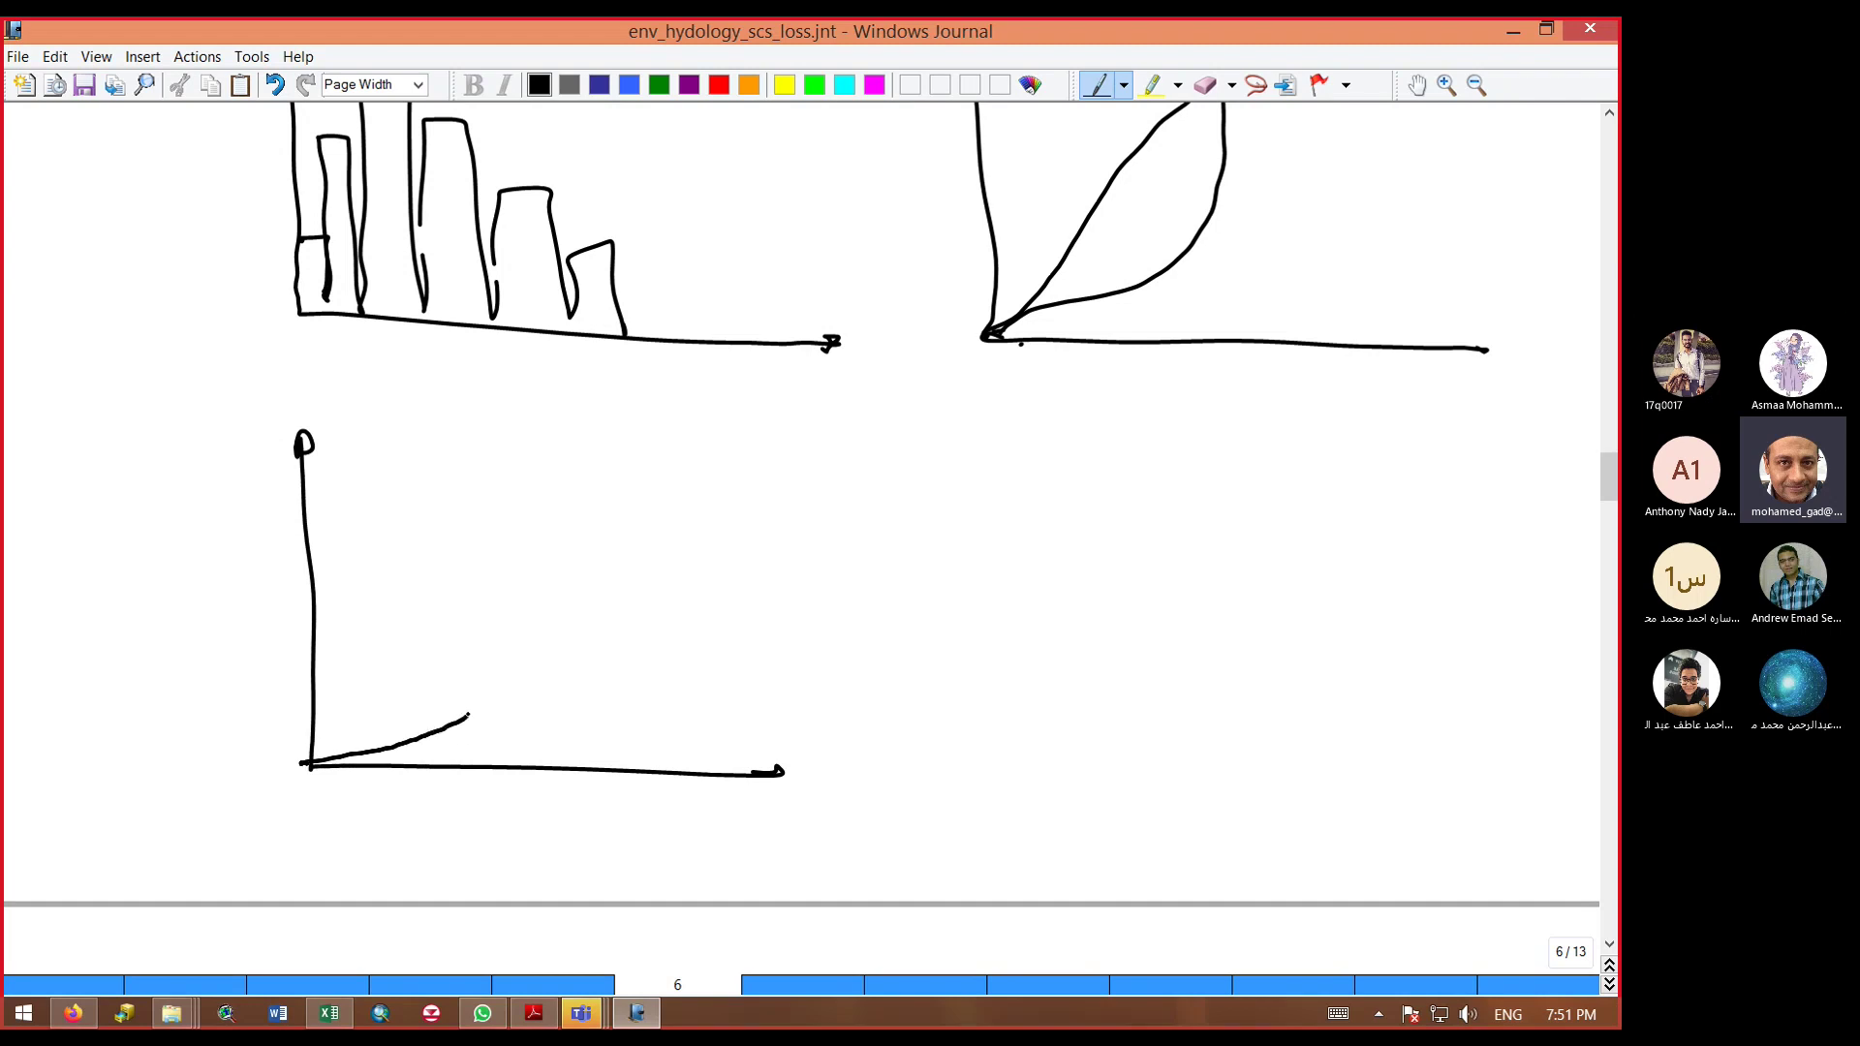
mouse_move(469, 714)
left_mouse_down()
mouse_move(539, 549)
mouse_move(811, 461)
left_mouse_up()
Step: Label the S-curve's axes t and P/T, and write "Accumulative" beside the curve
left_click_drag(809, 750, 842, 763)
left_click_drag(232, 445, 215, 414)
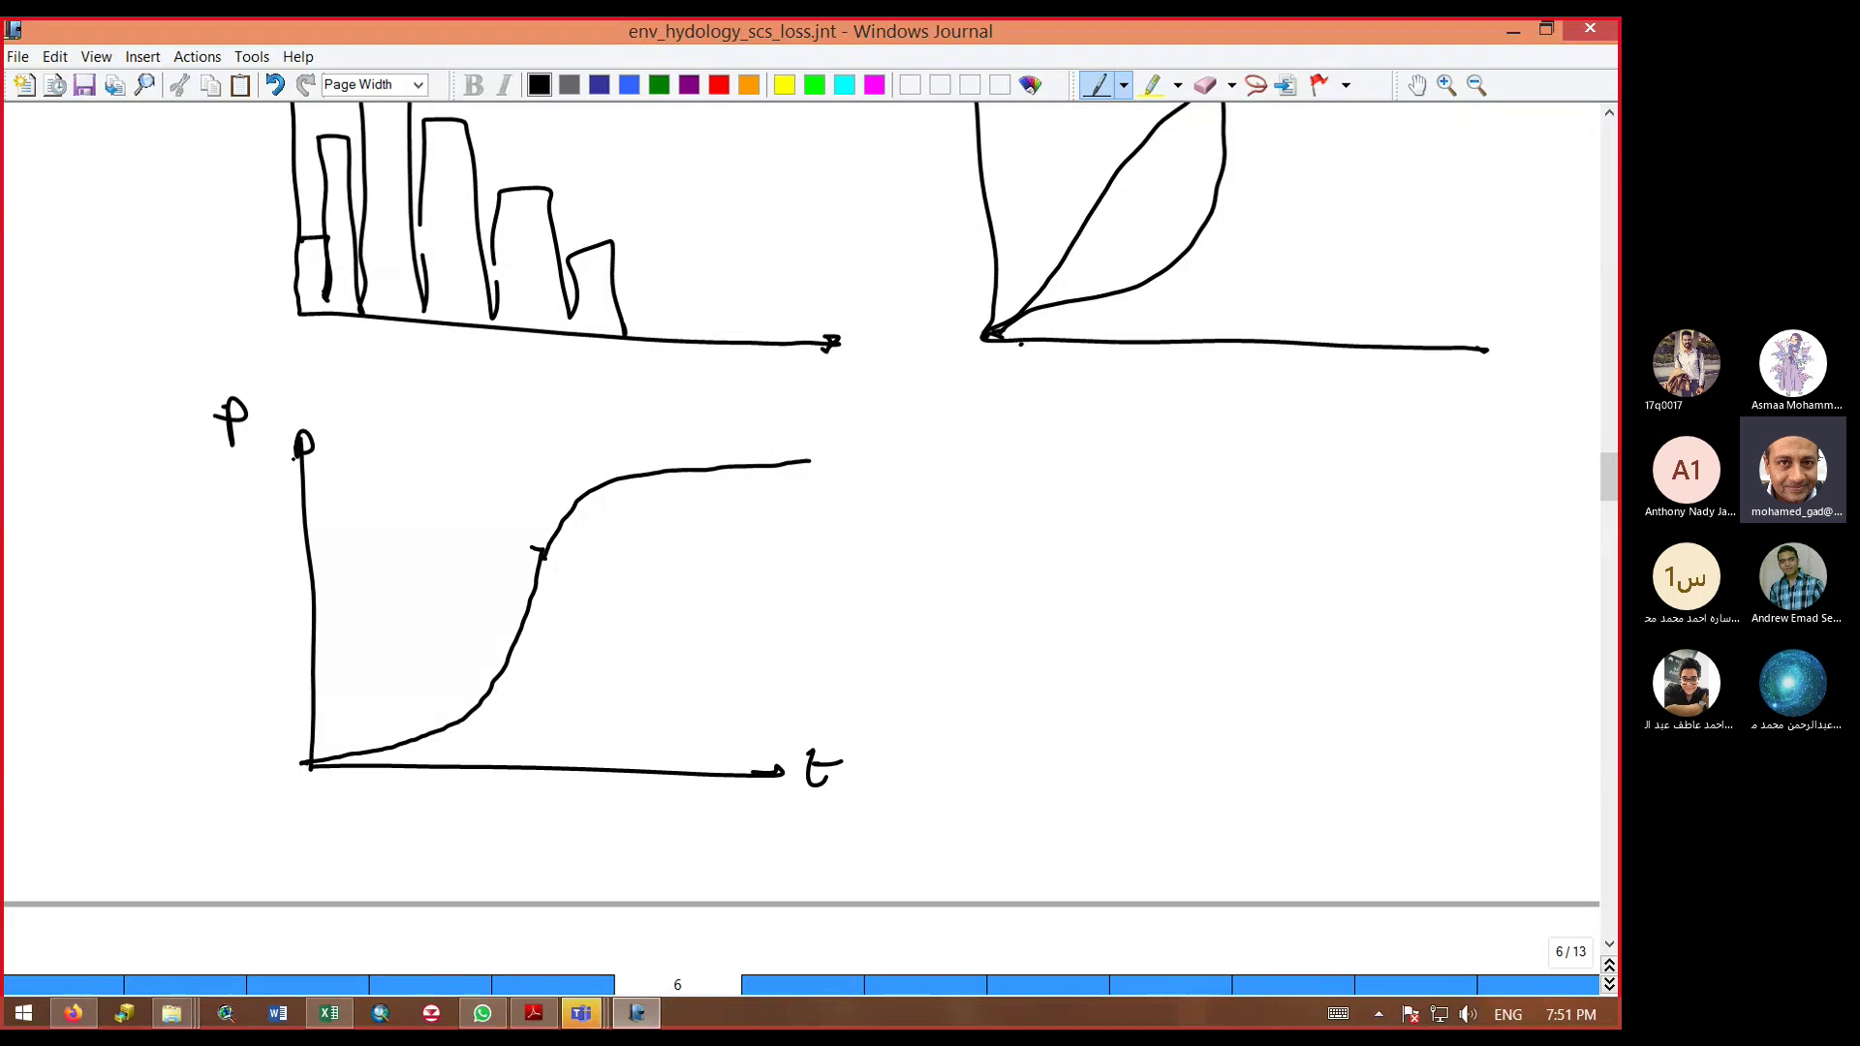
left_click_drag(260, 444, 259, 482)
left_click_drag(282, 431, 228, 461)
mouse_move(569, 620)
left_mouse_down()
mouse_move(581, 569)
mouse_move(645, 610)
mouse_move(705, 593)
mouse_move(746, 542)
mouse_move(802, 593)
mouse_move(851, 585)
left_mouse_up()
Step: Write "incremental" beside the bar hyetograph
scroll(800, 538, "up", 4)
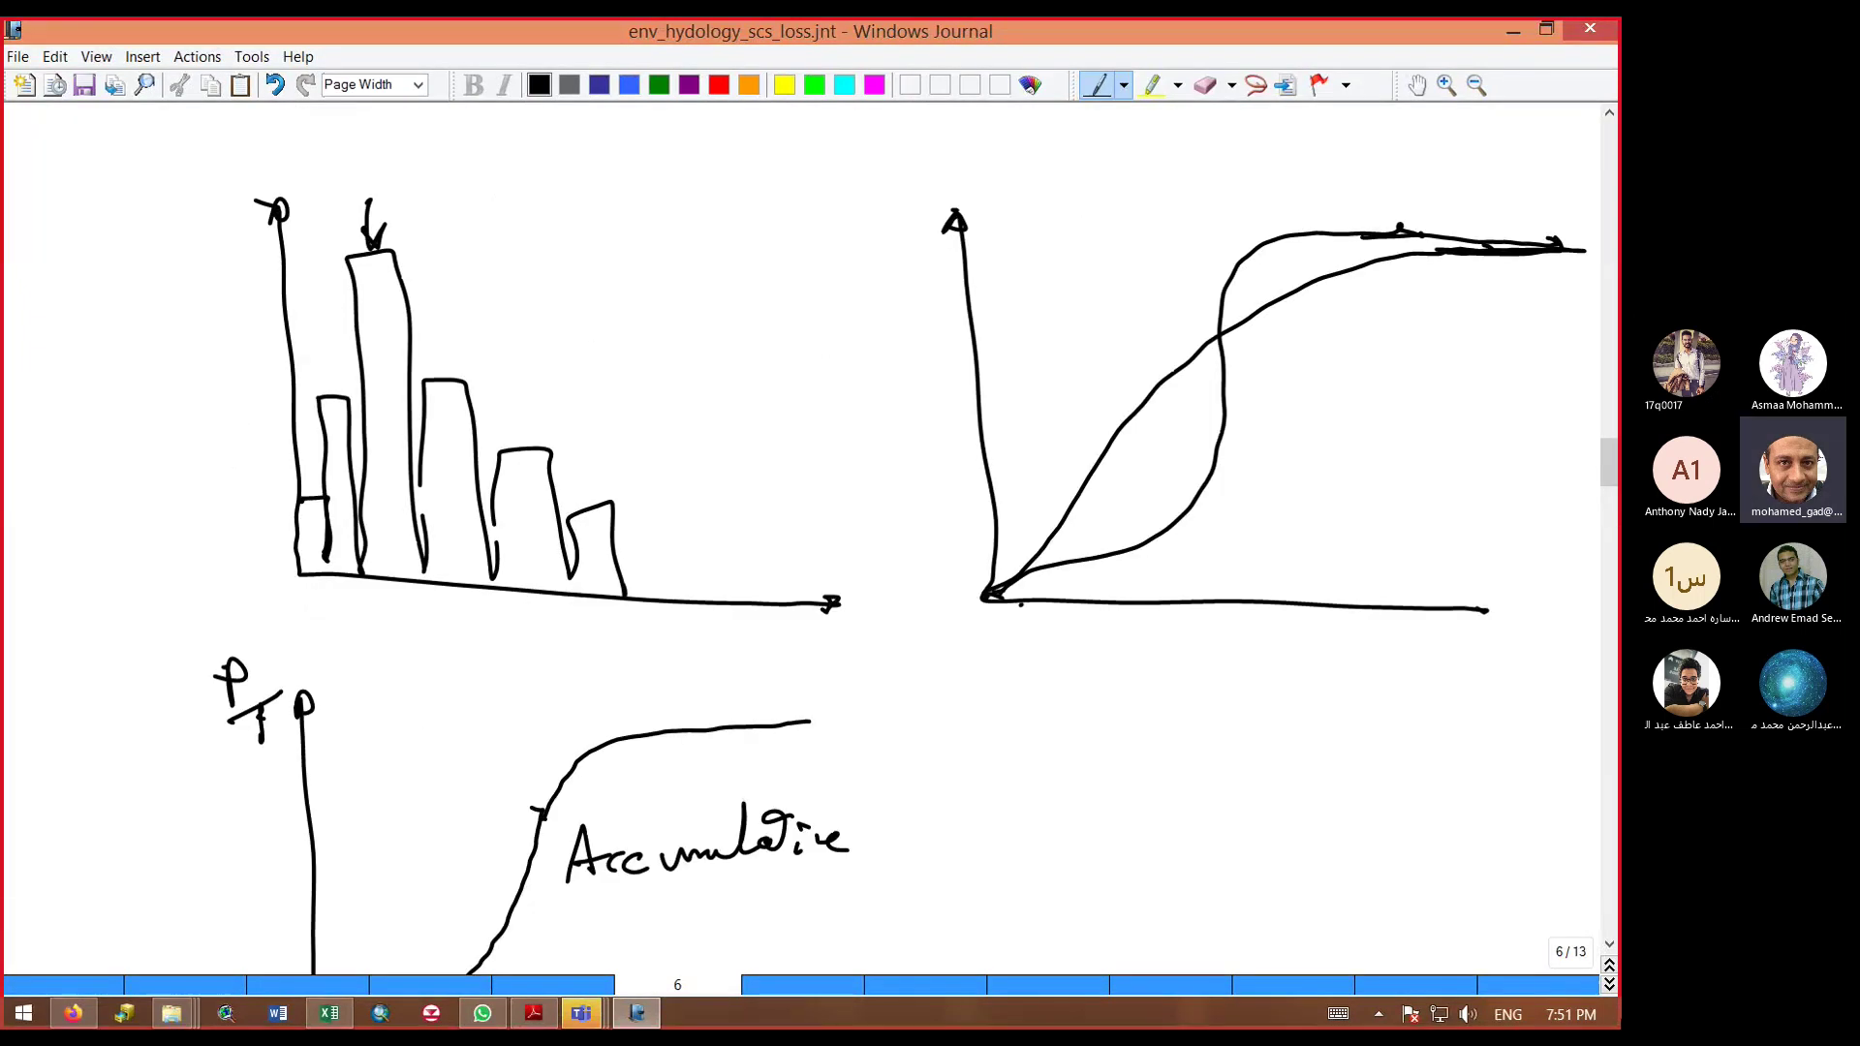
mouse_move(525, 485)
left_mouse_down()
mouse_move(523, 516)
mouse_move(589, 485)
mouse_move(689, 480)
mouse_move(717, 423)
mouse_move(766, 477)
left_mouse_up()
left_click_drag(766, 480, 781, 419)
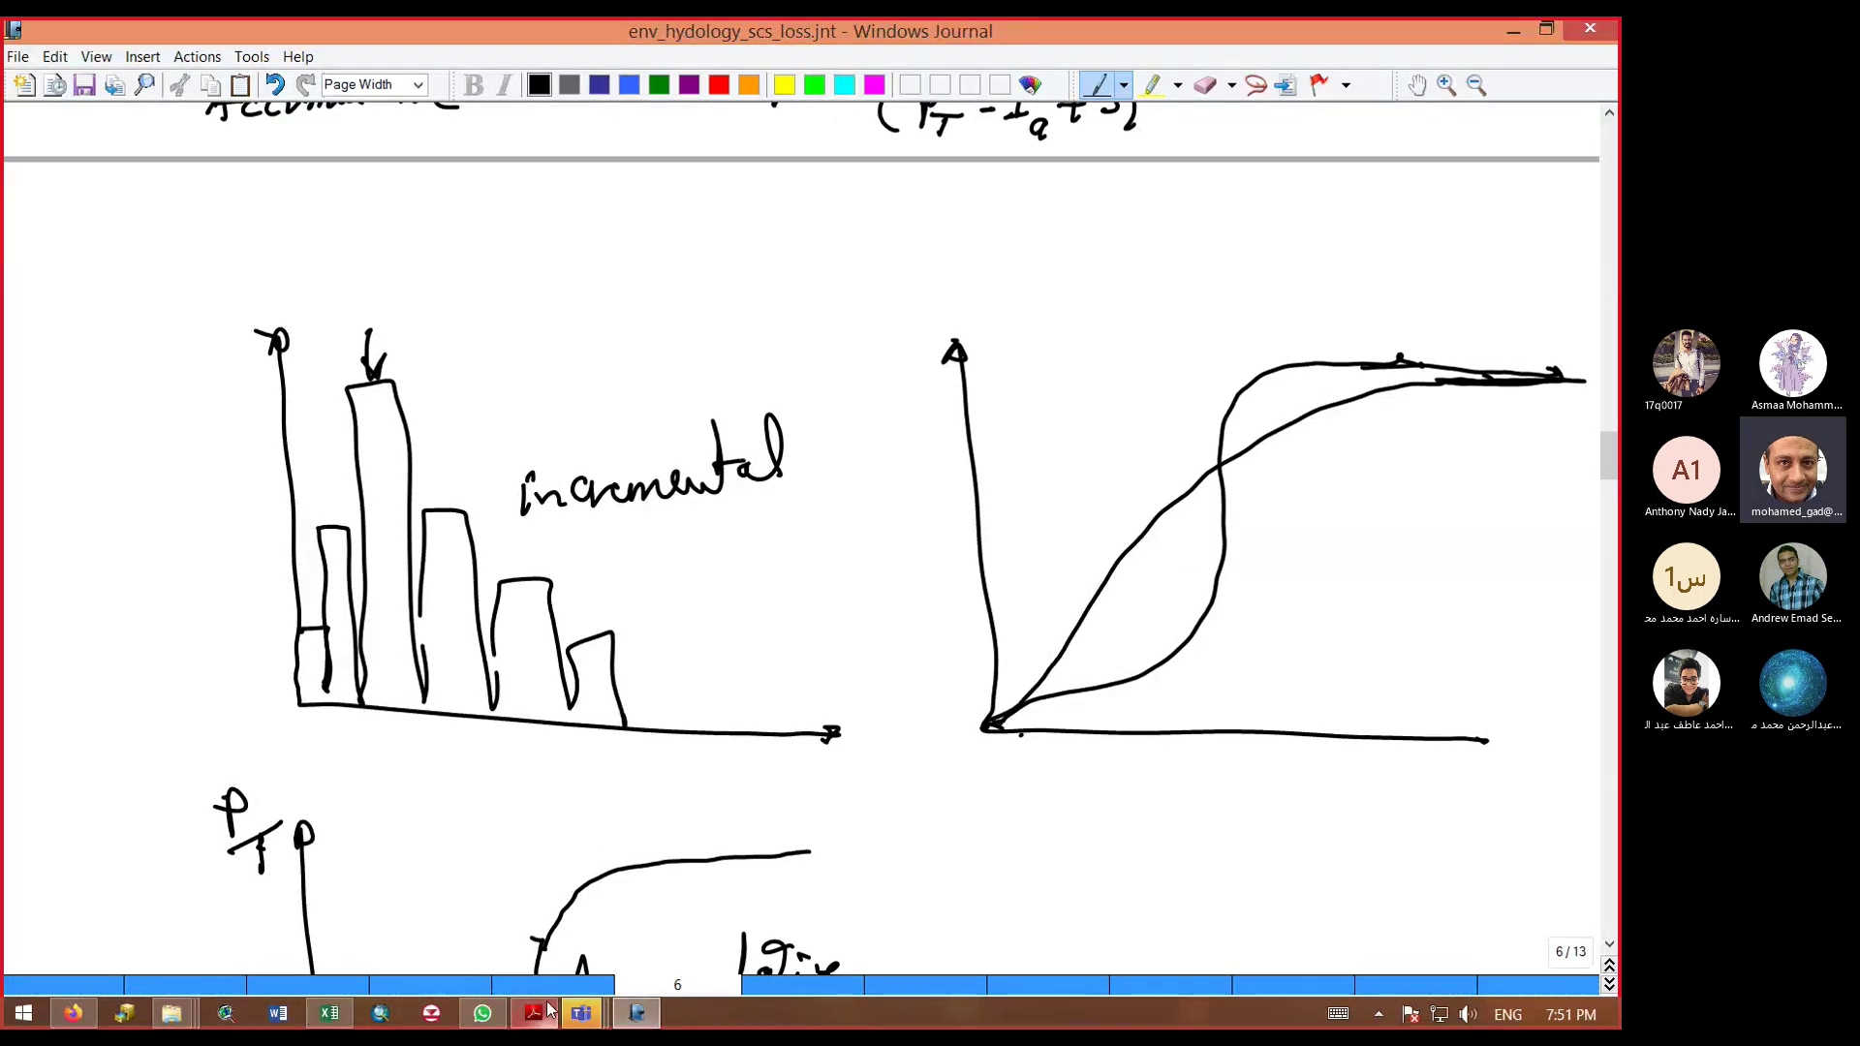
scroll(590, 941, "down", 3)
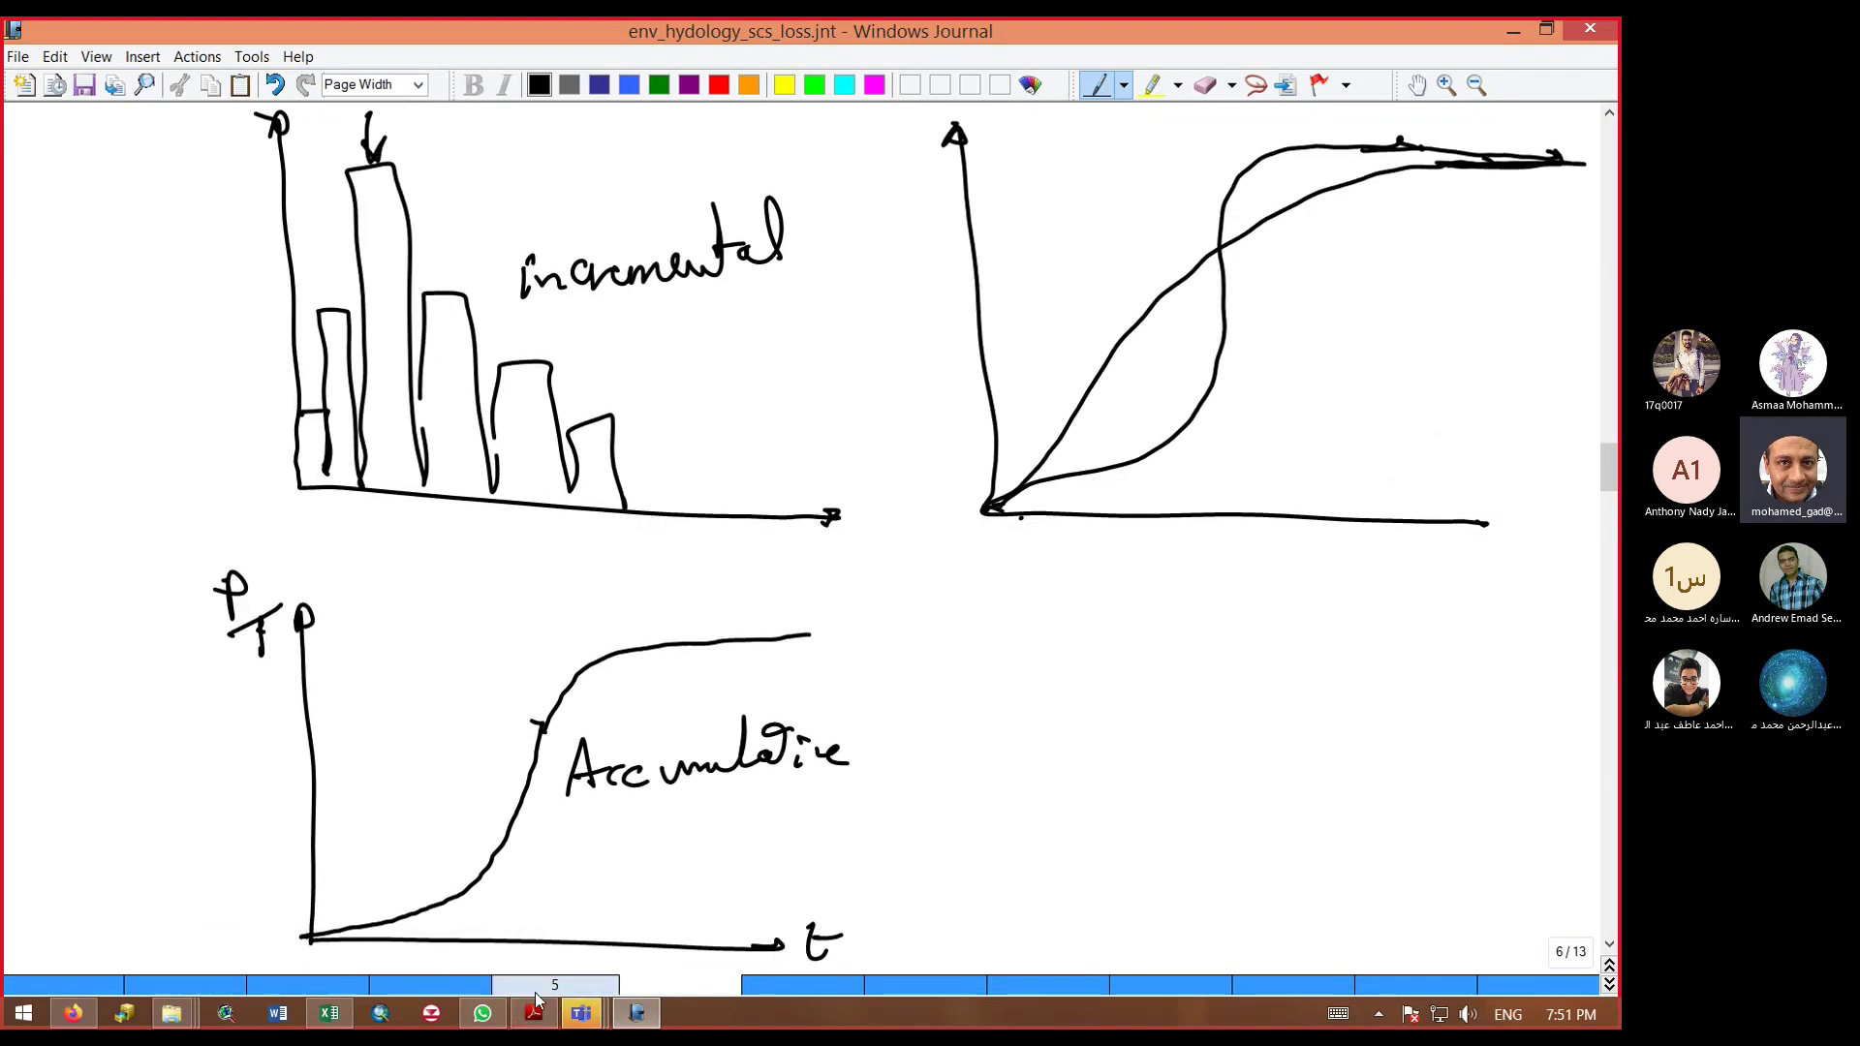
Step: Switch to Excel and enter 0 in F9 as the first value of the P column
left_click(329, 1013)
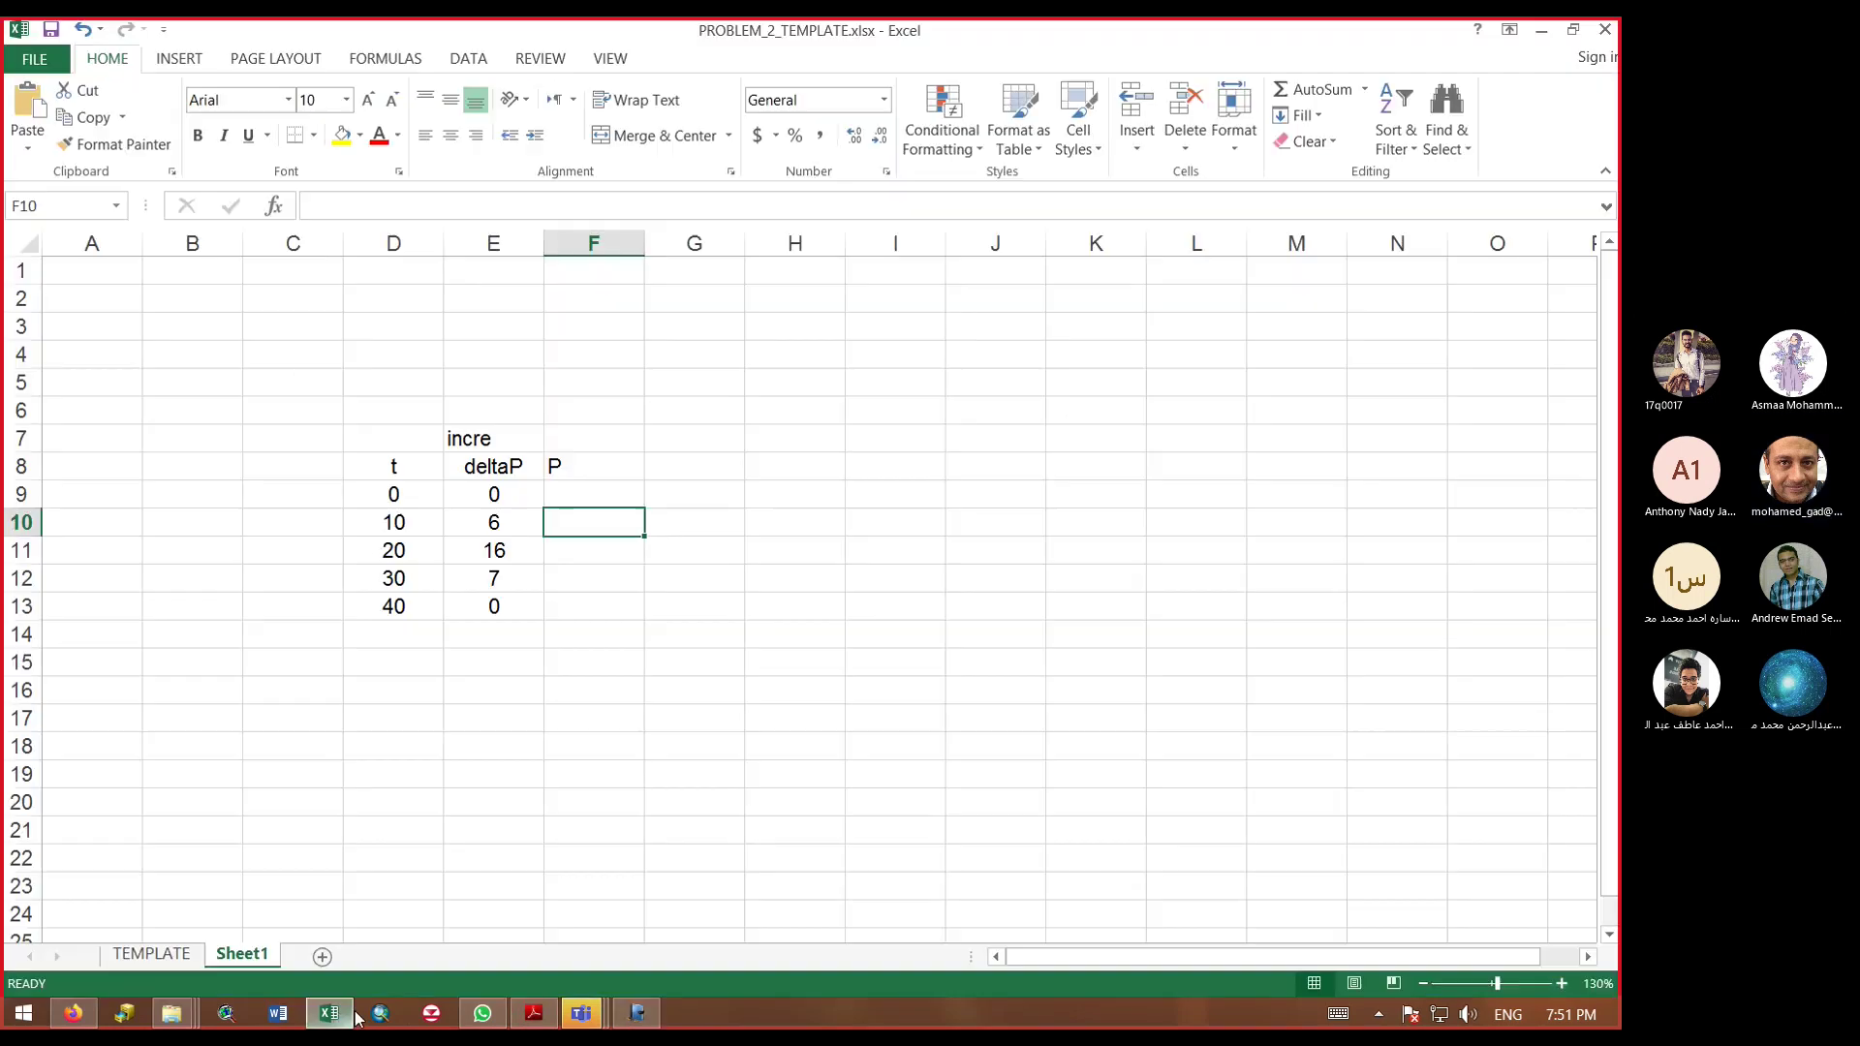
left_click(559, 496)
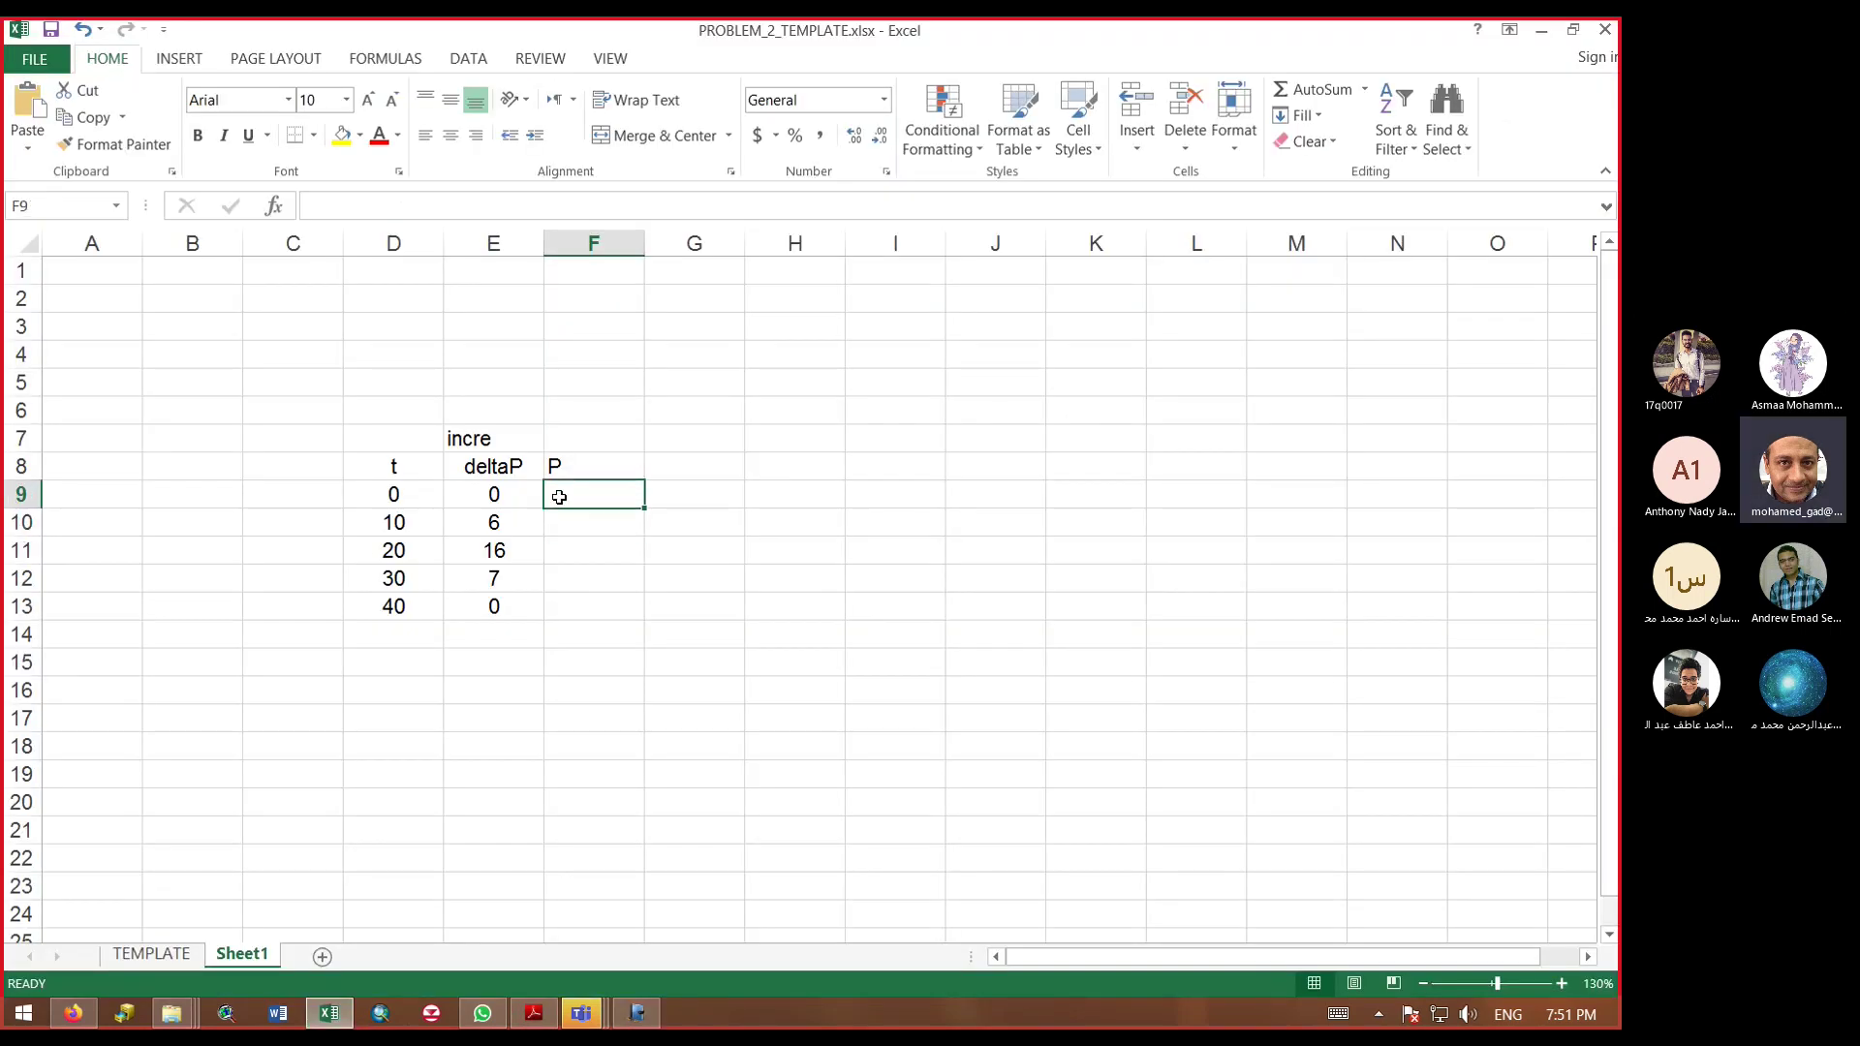
type("0")
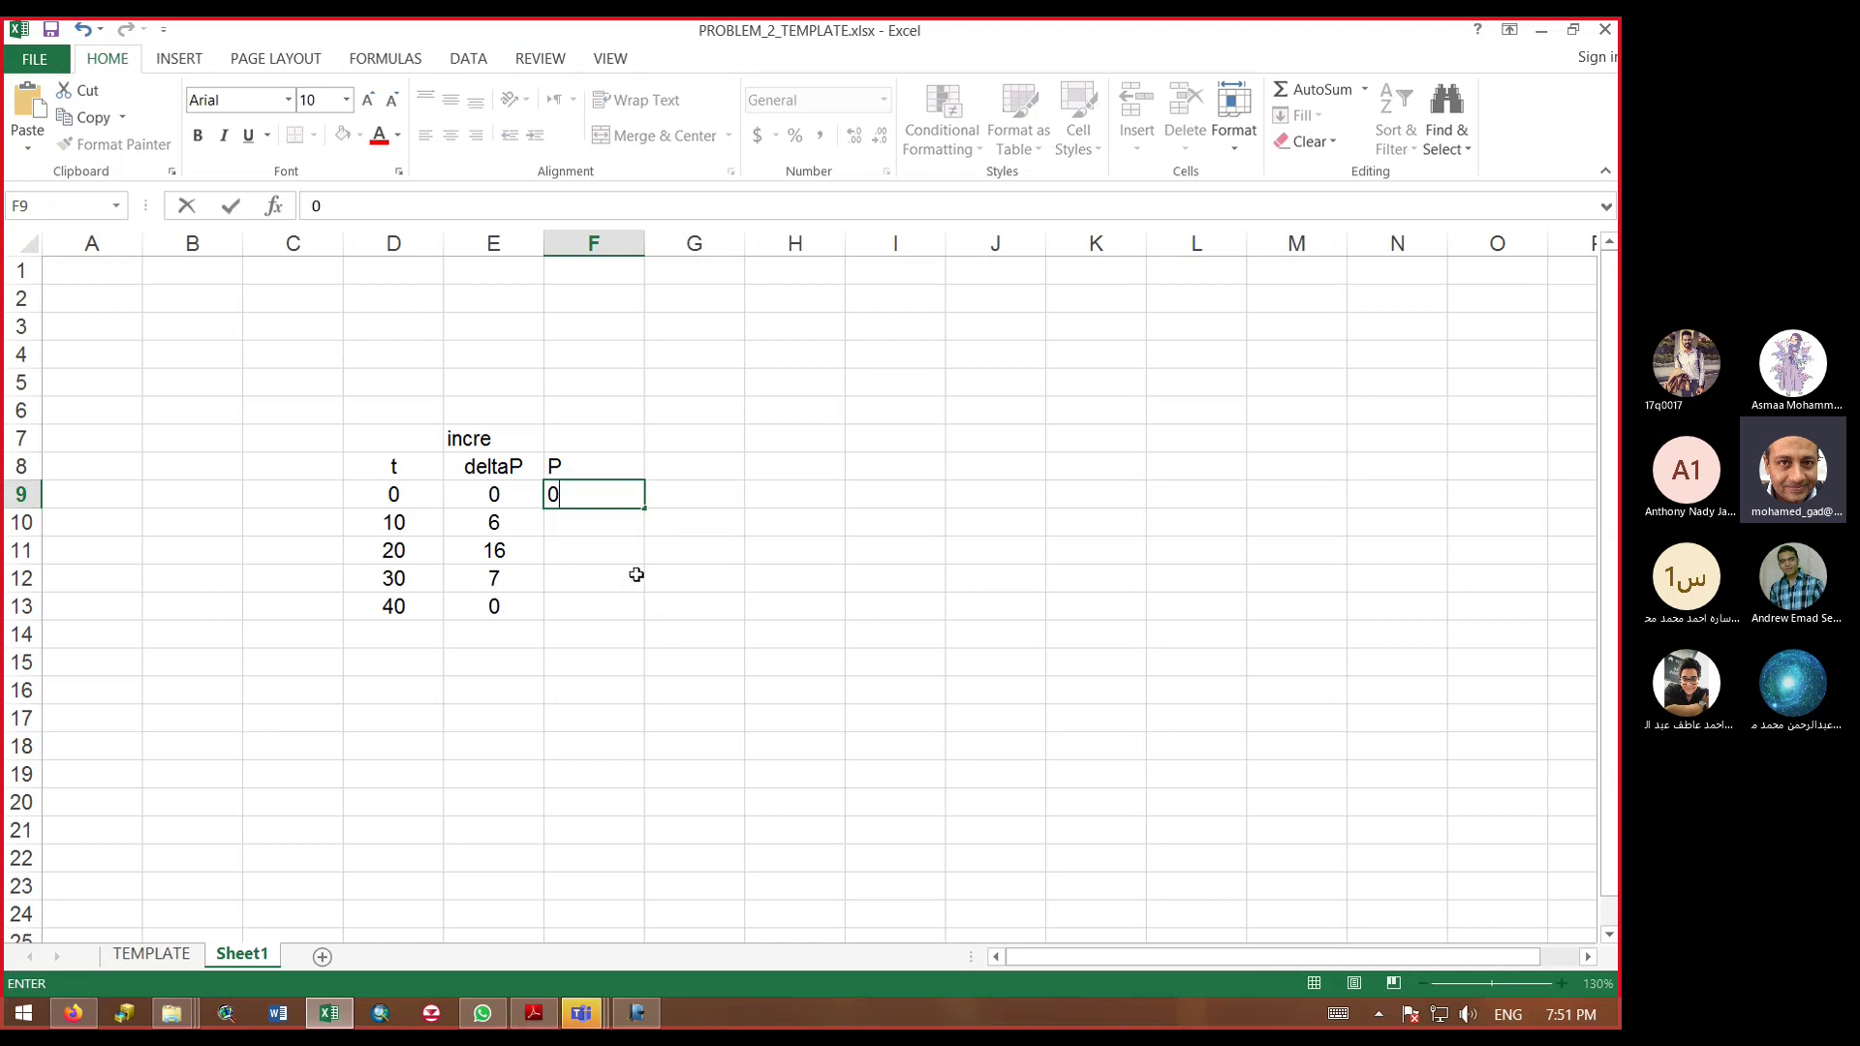
left_click(636, 575)
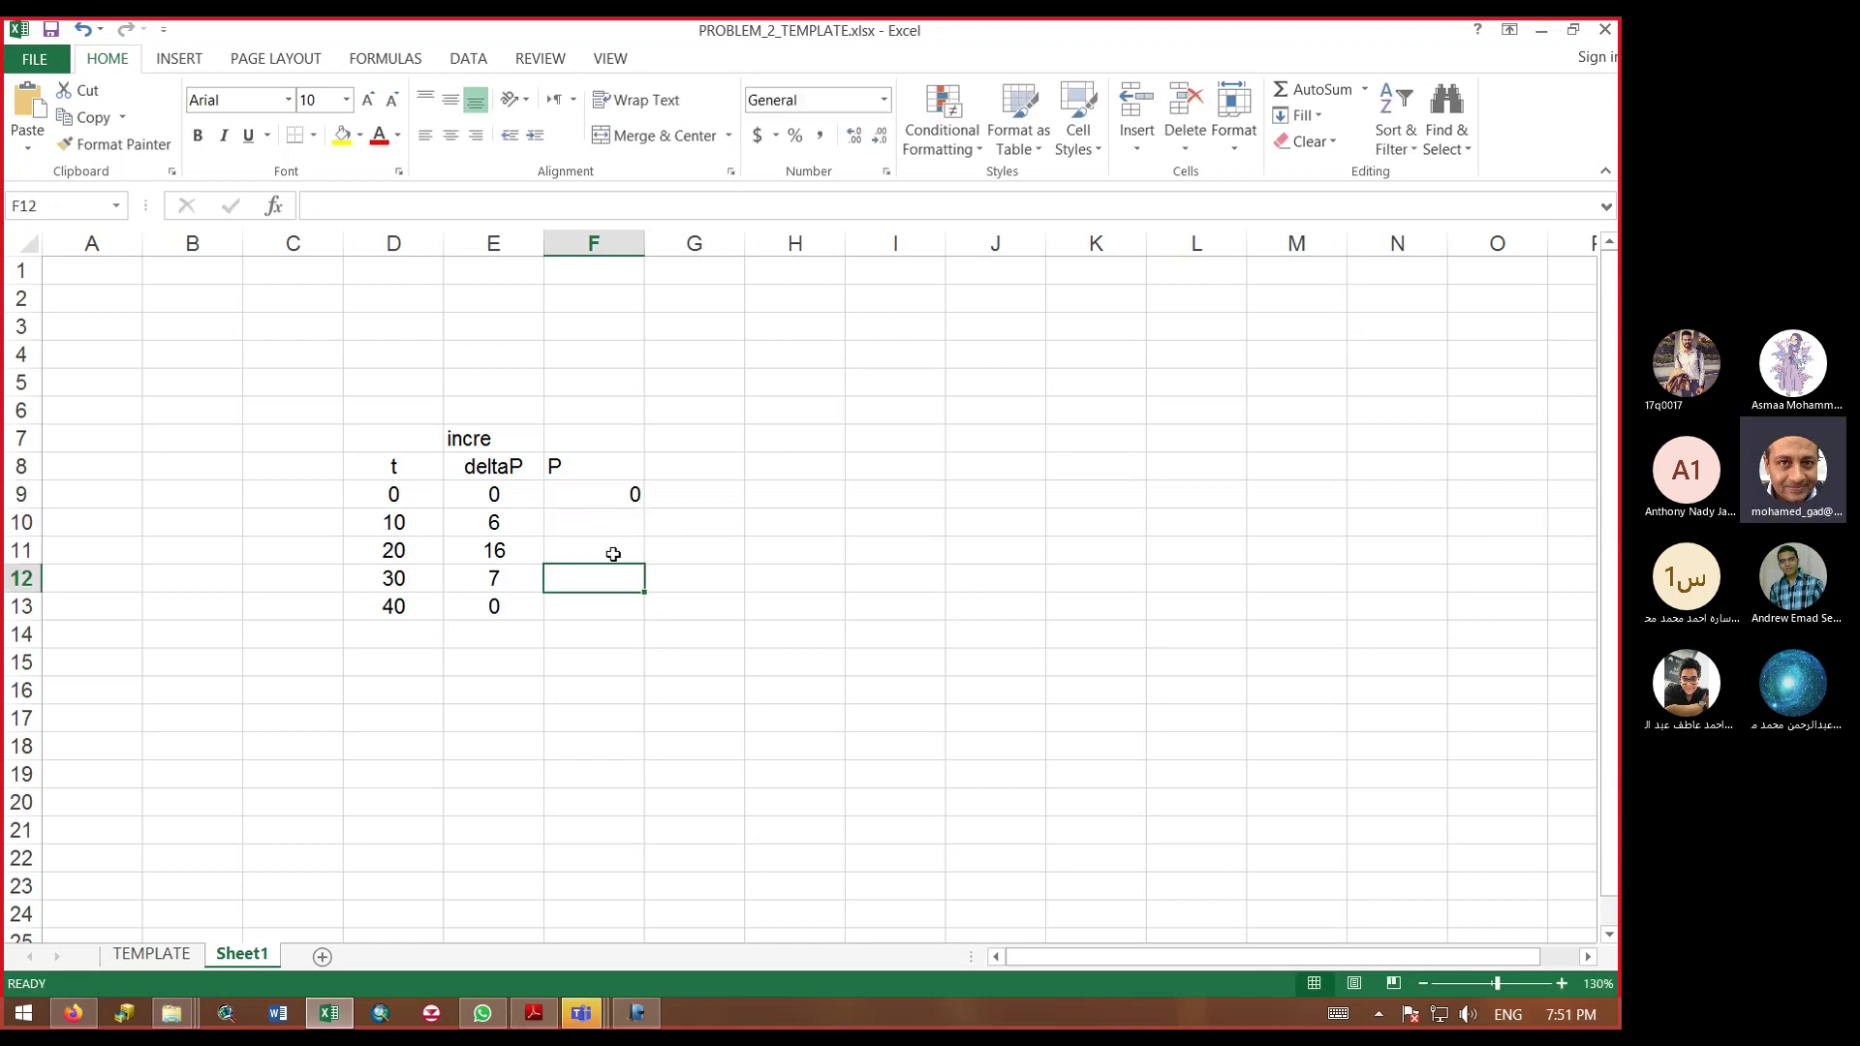
Step: Enter the accumulative rainfall formula =F9+E10 in cell F10
scroll(616, 541, "up", 3)
left_click(791, 576)
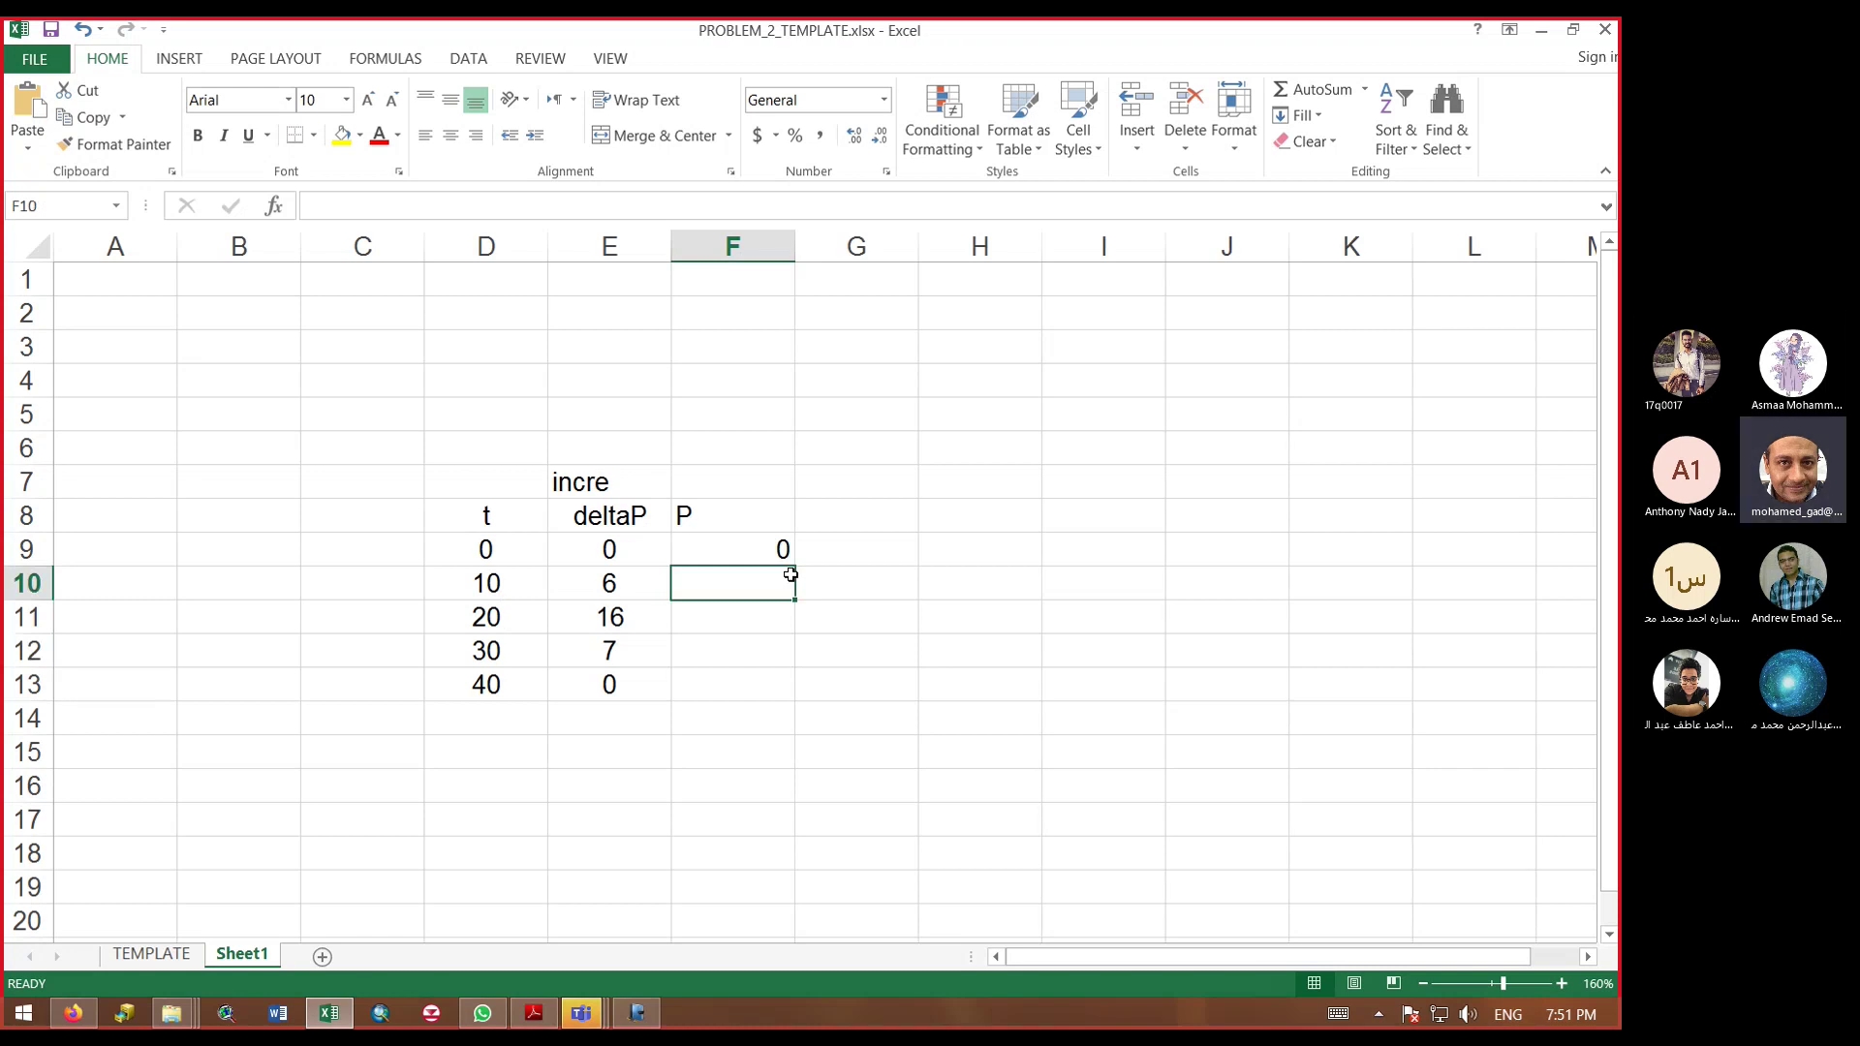
type("=")
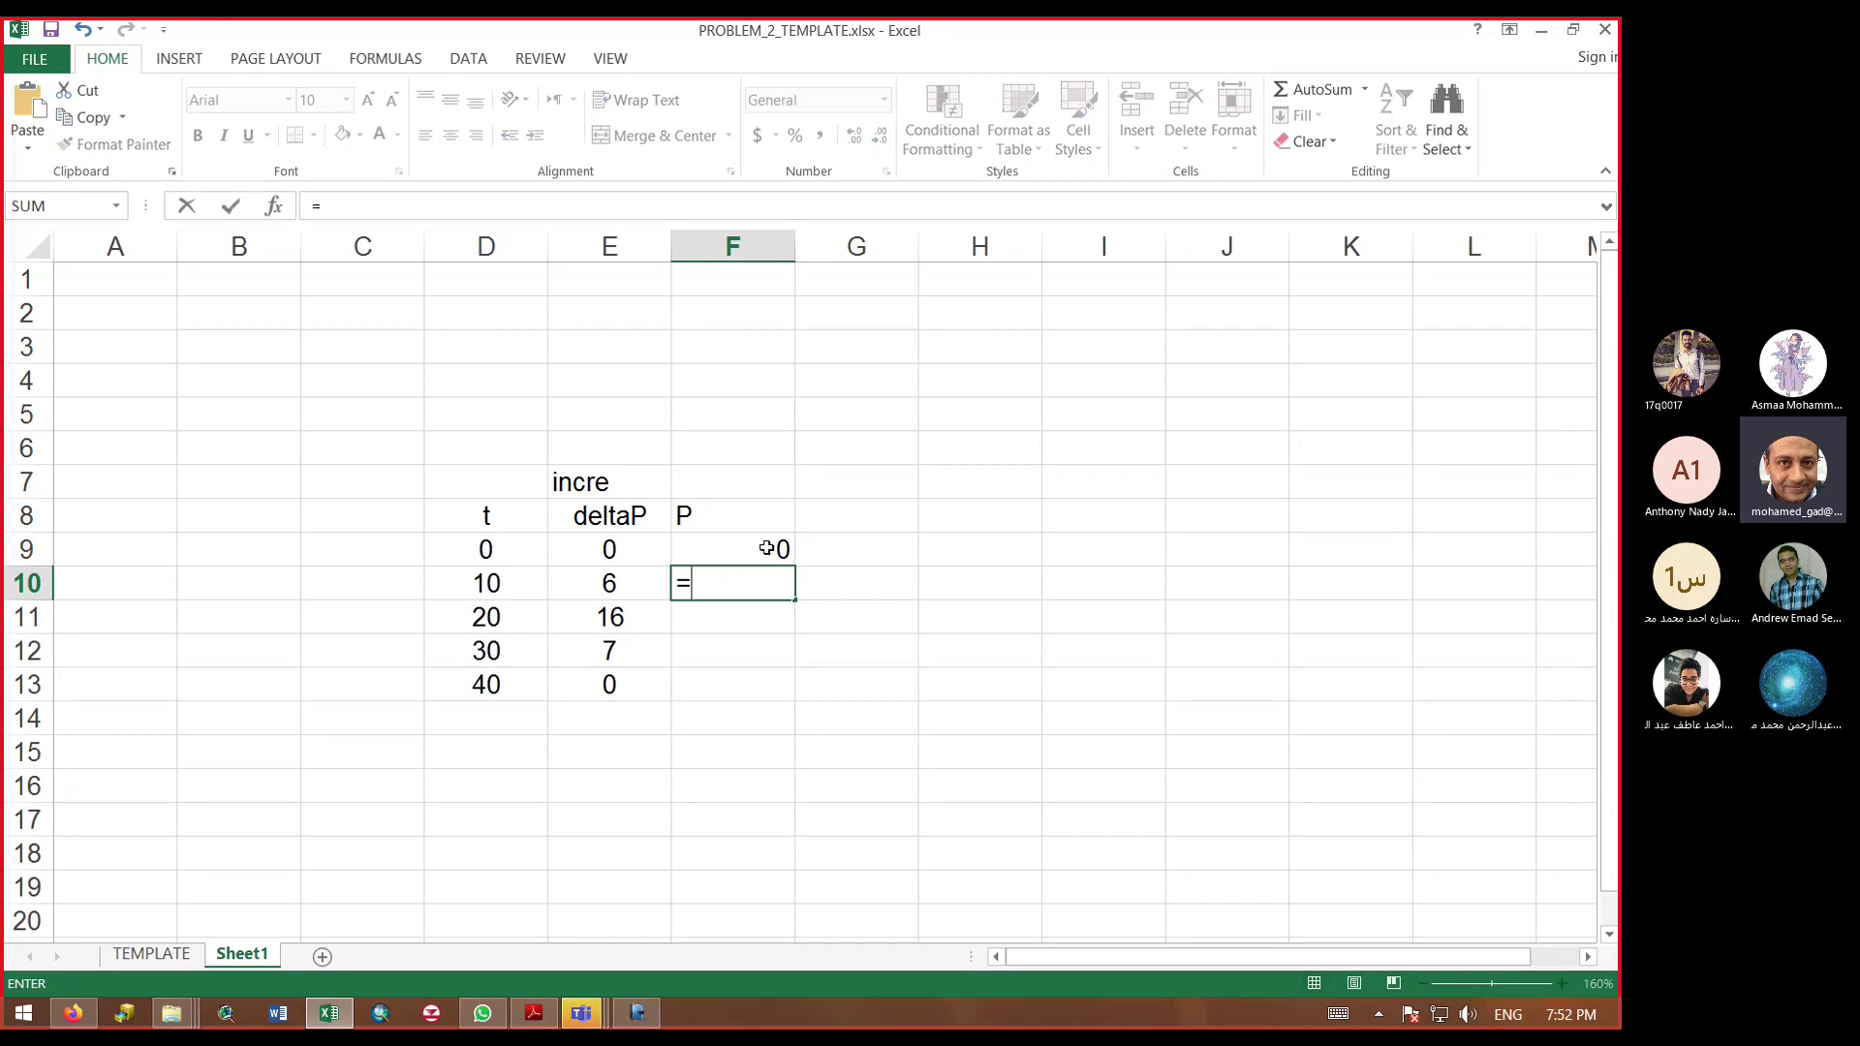
left_click(766, 549)
type("+")
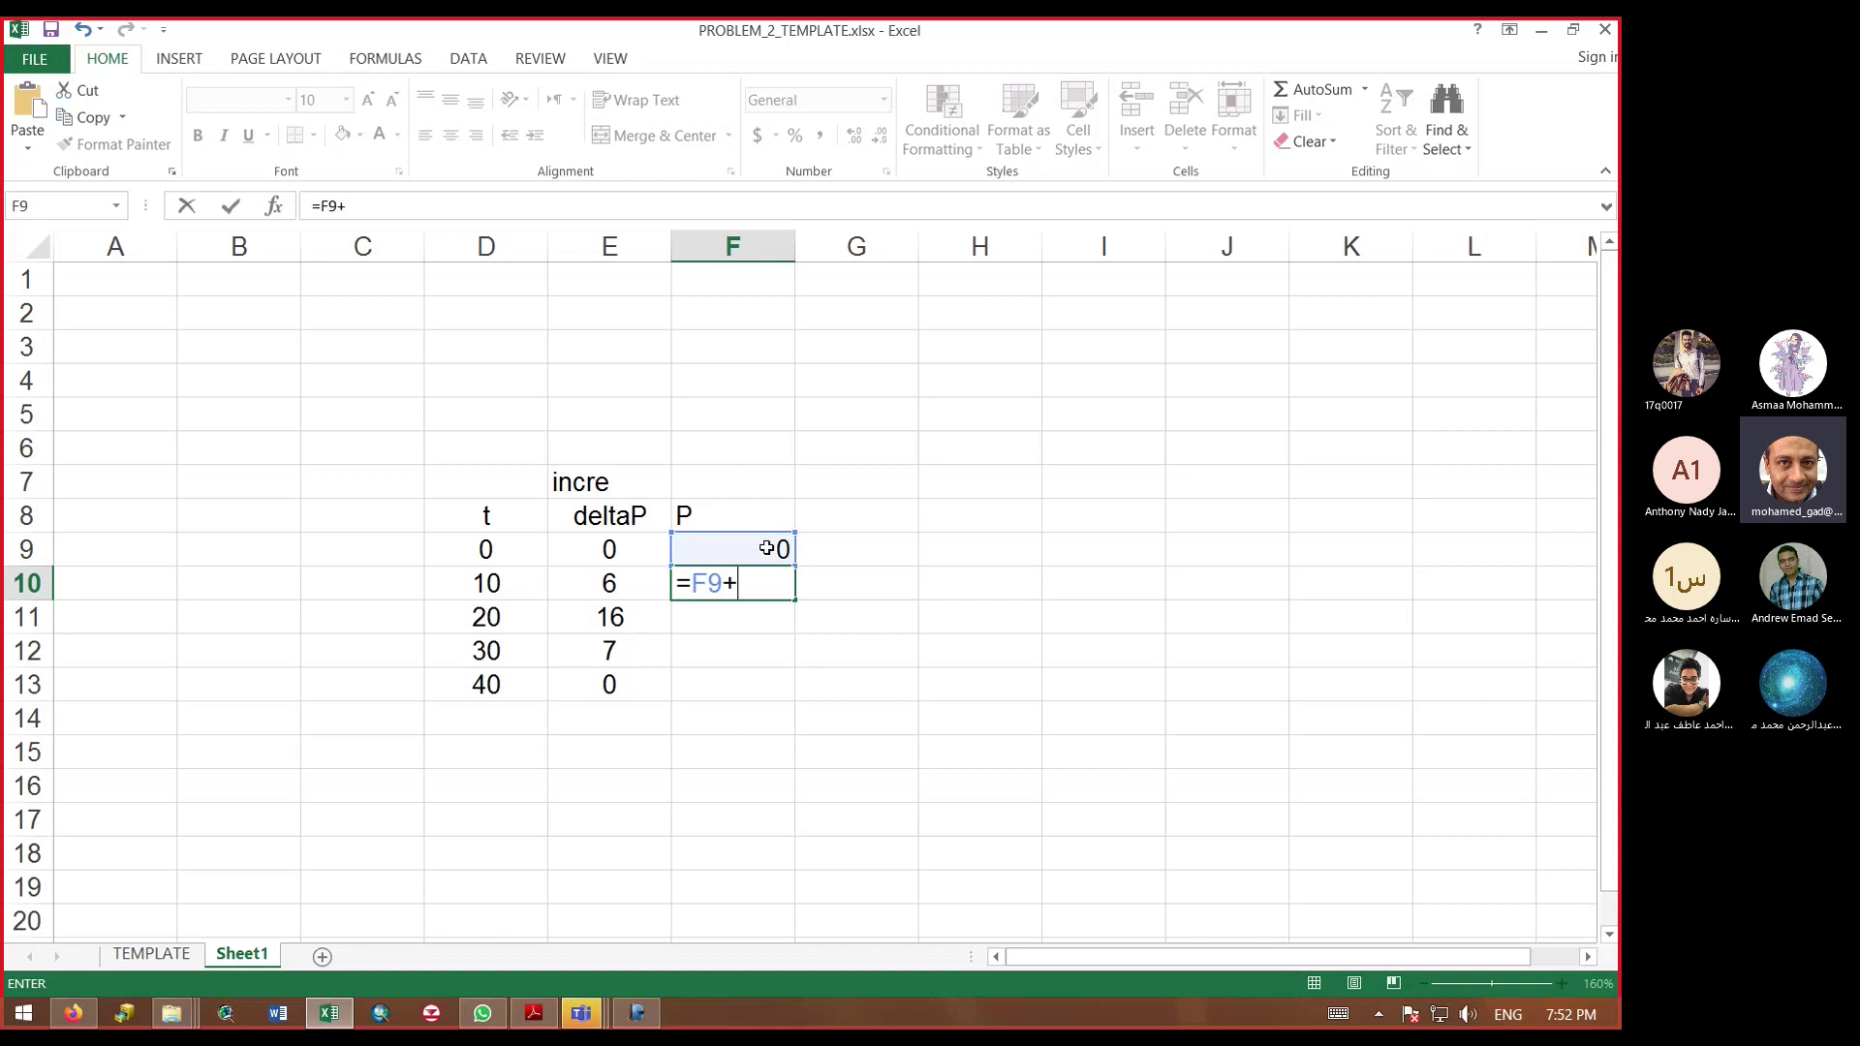
left_click(358, 207)
left_click(628, 587)
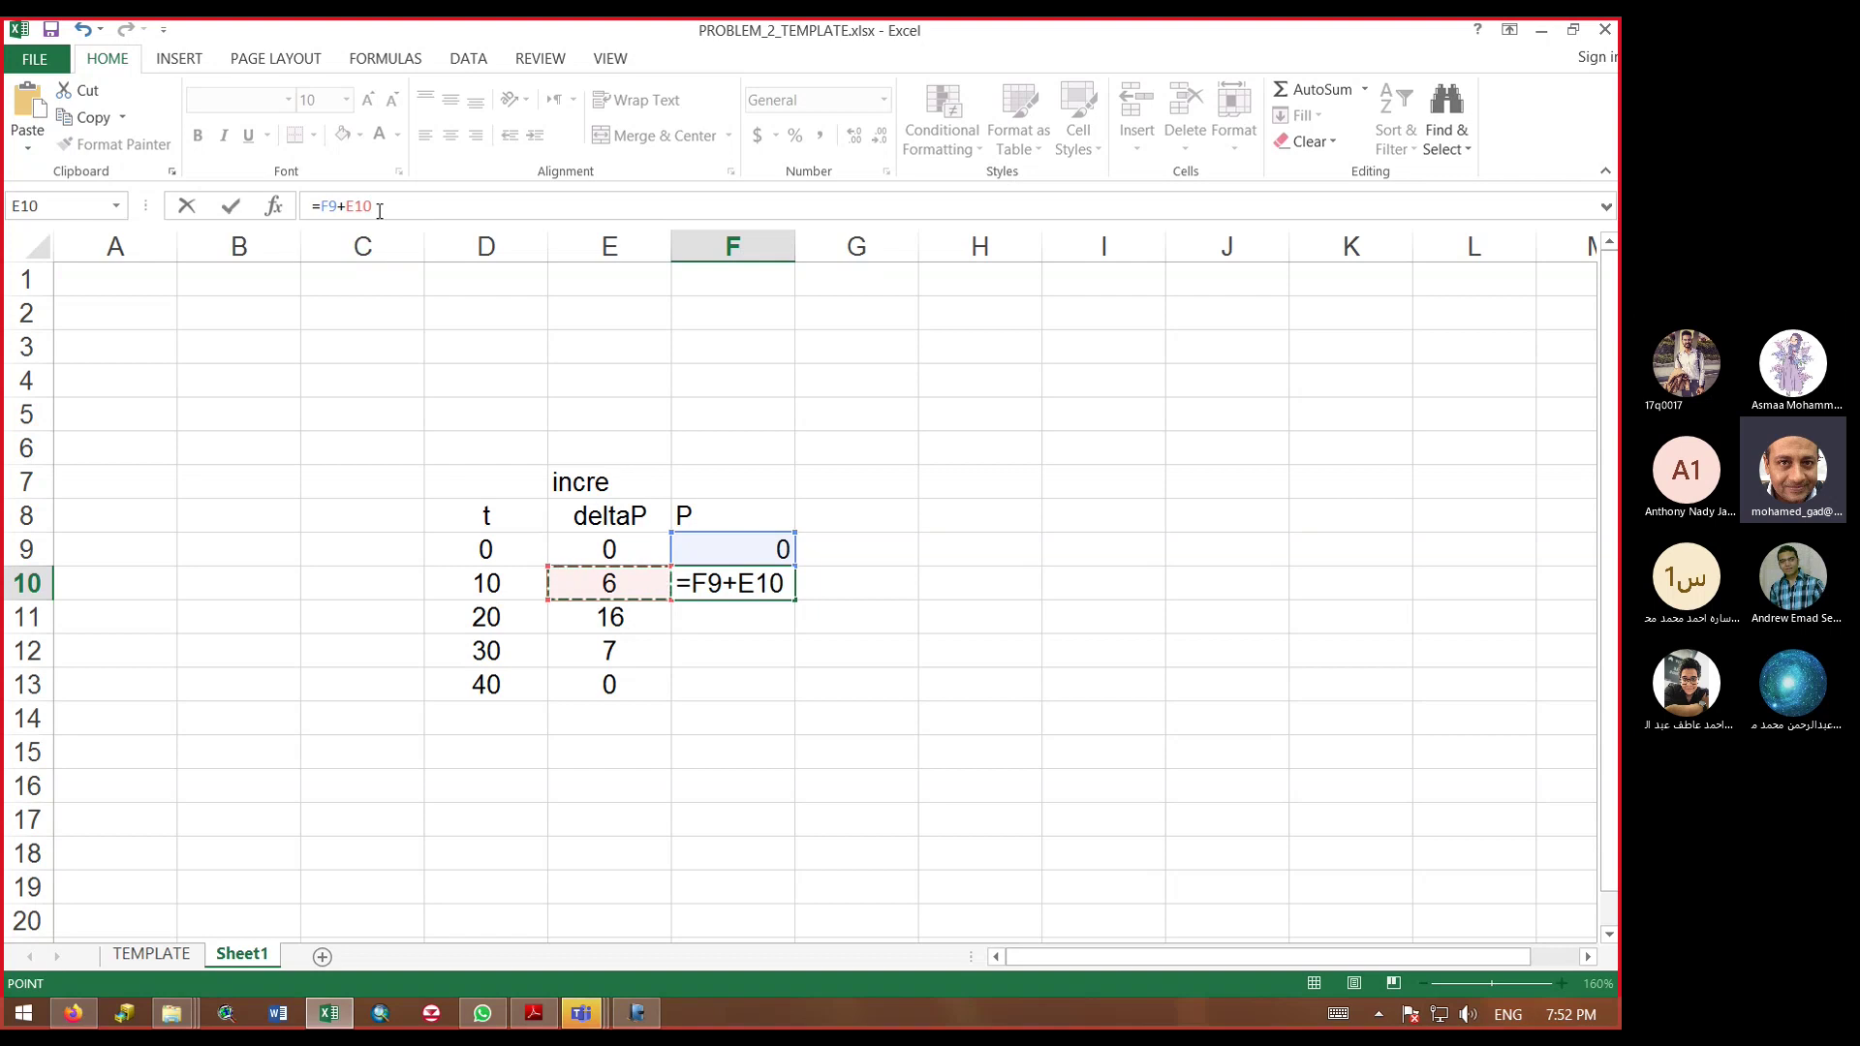
left_click(867, 203)
key("Return")
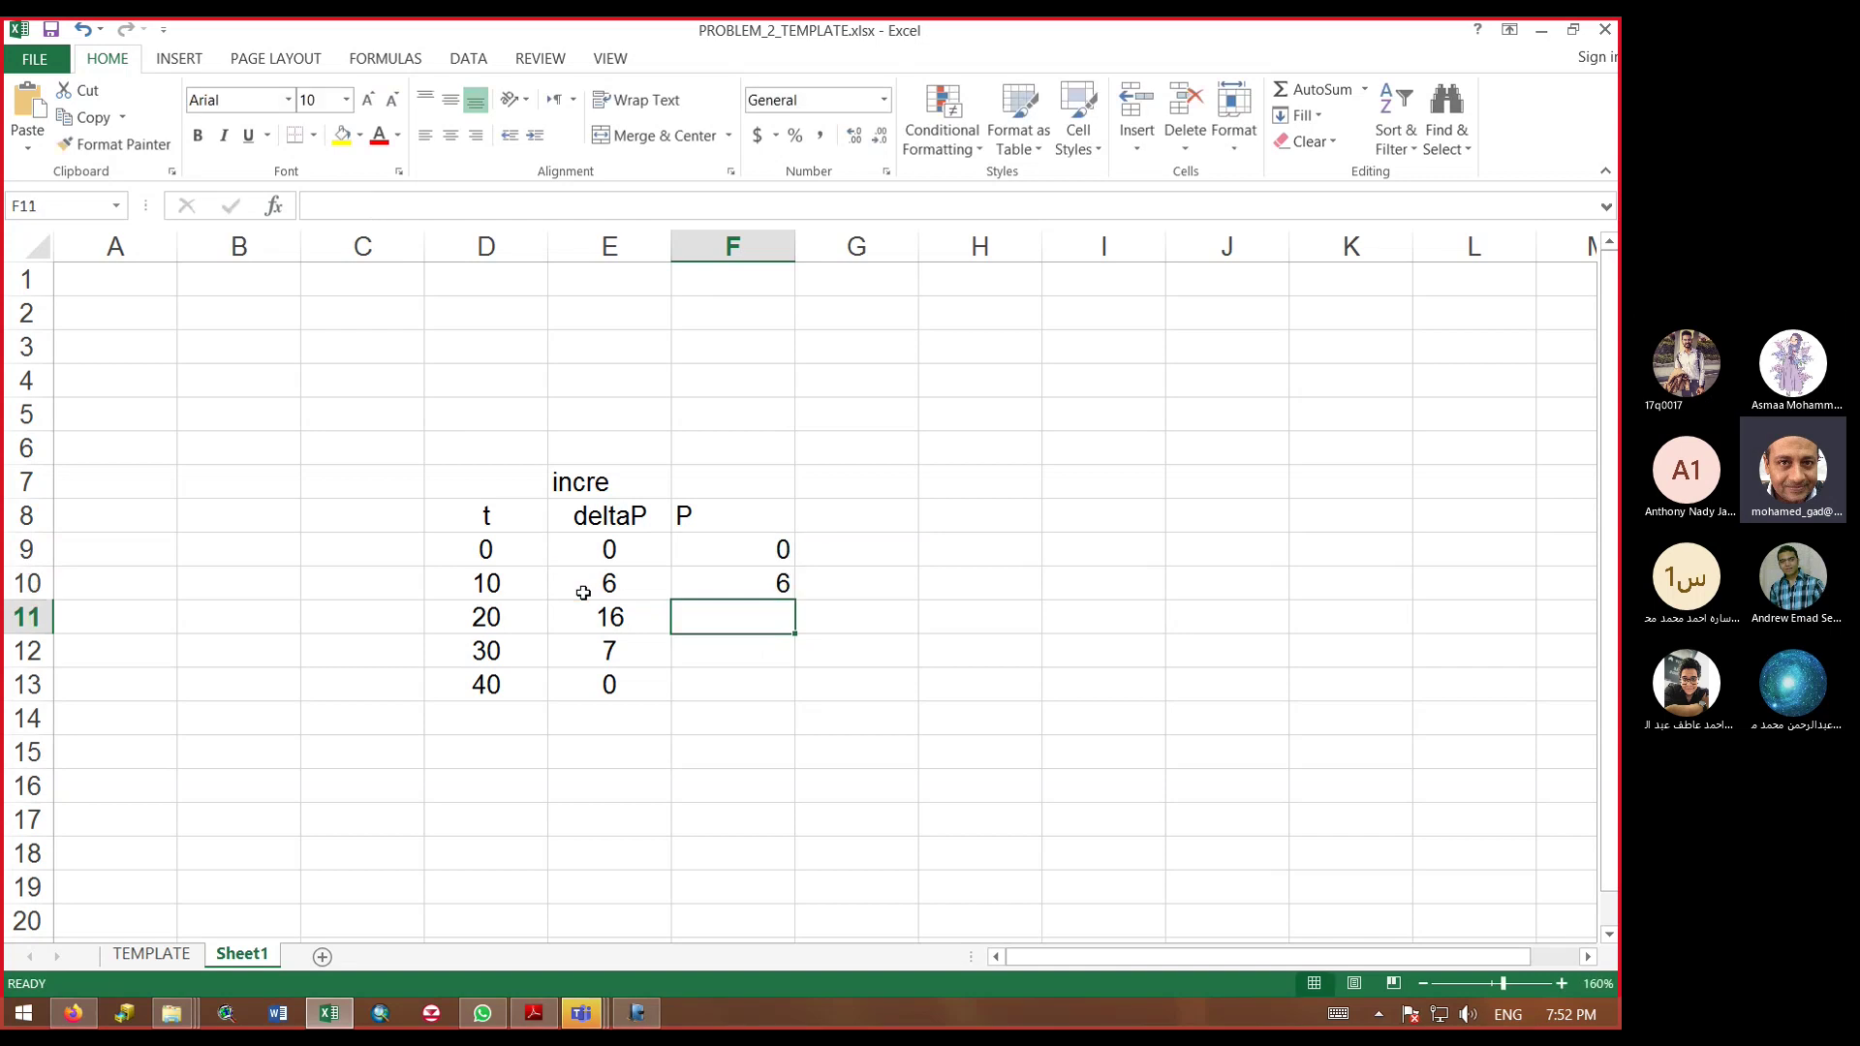
Step: Fill the accumulative rainfall formula from F10 down to F13 and check the copied cells
left_click(751, 586)
left_click_drag(794, 602, 793, 701)
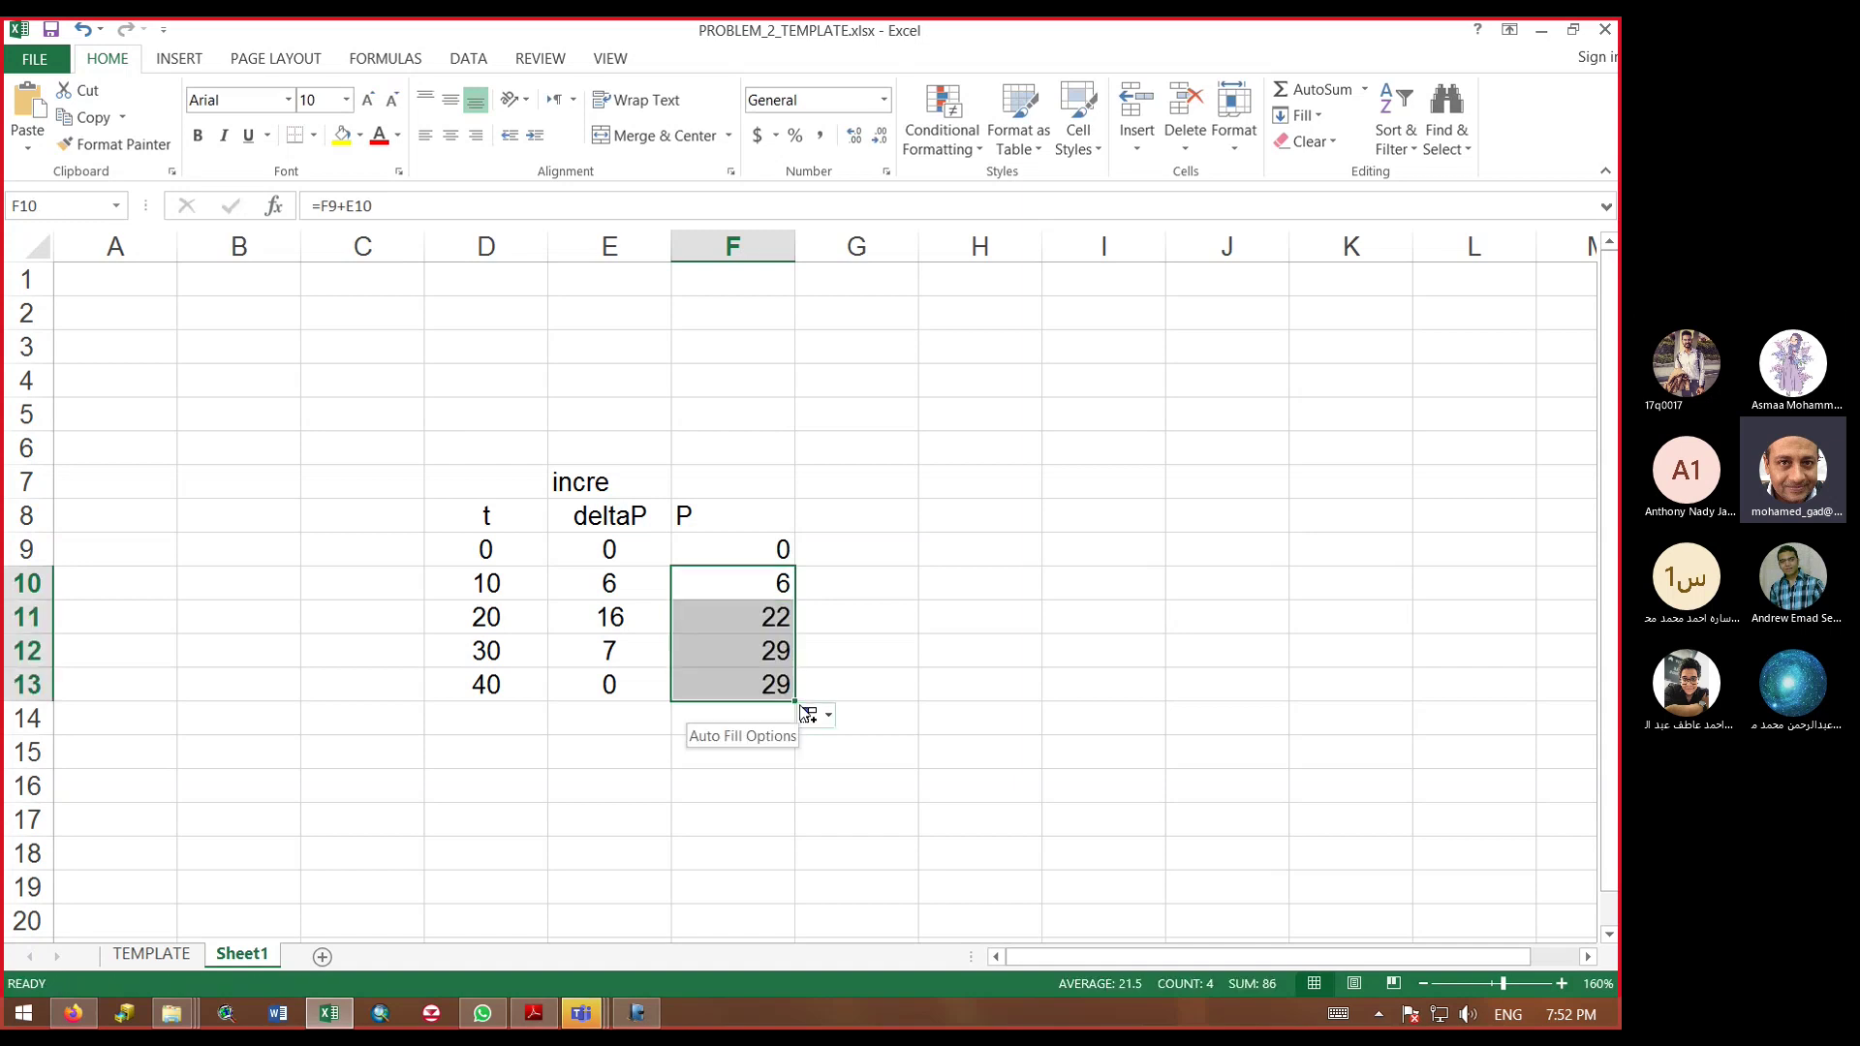
left_click(770, 654)
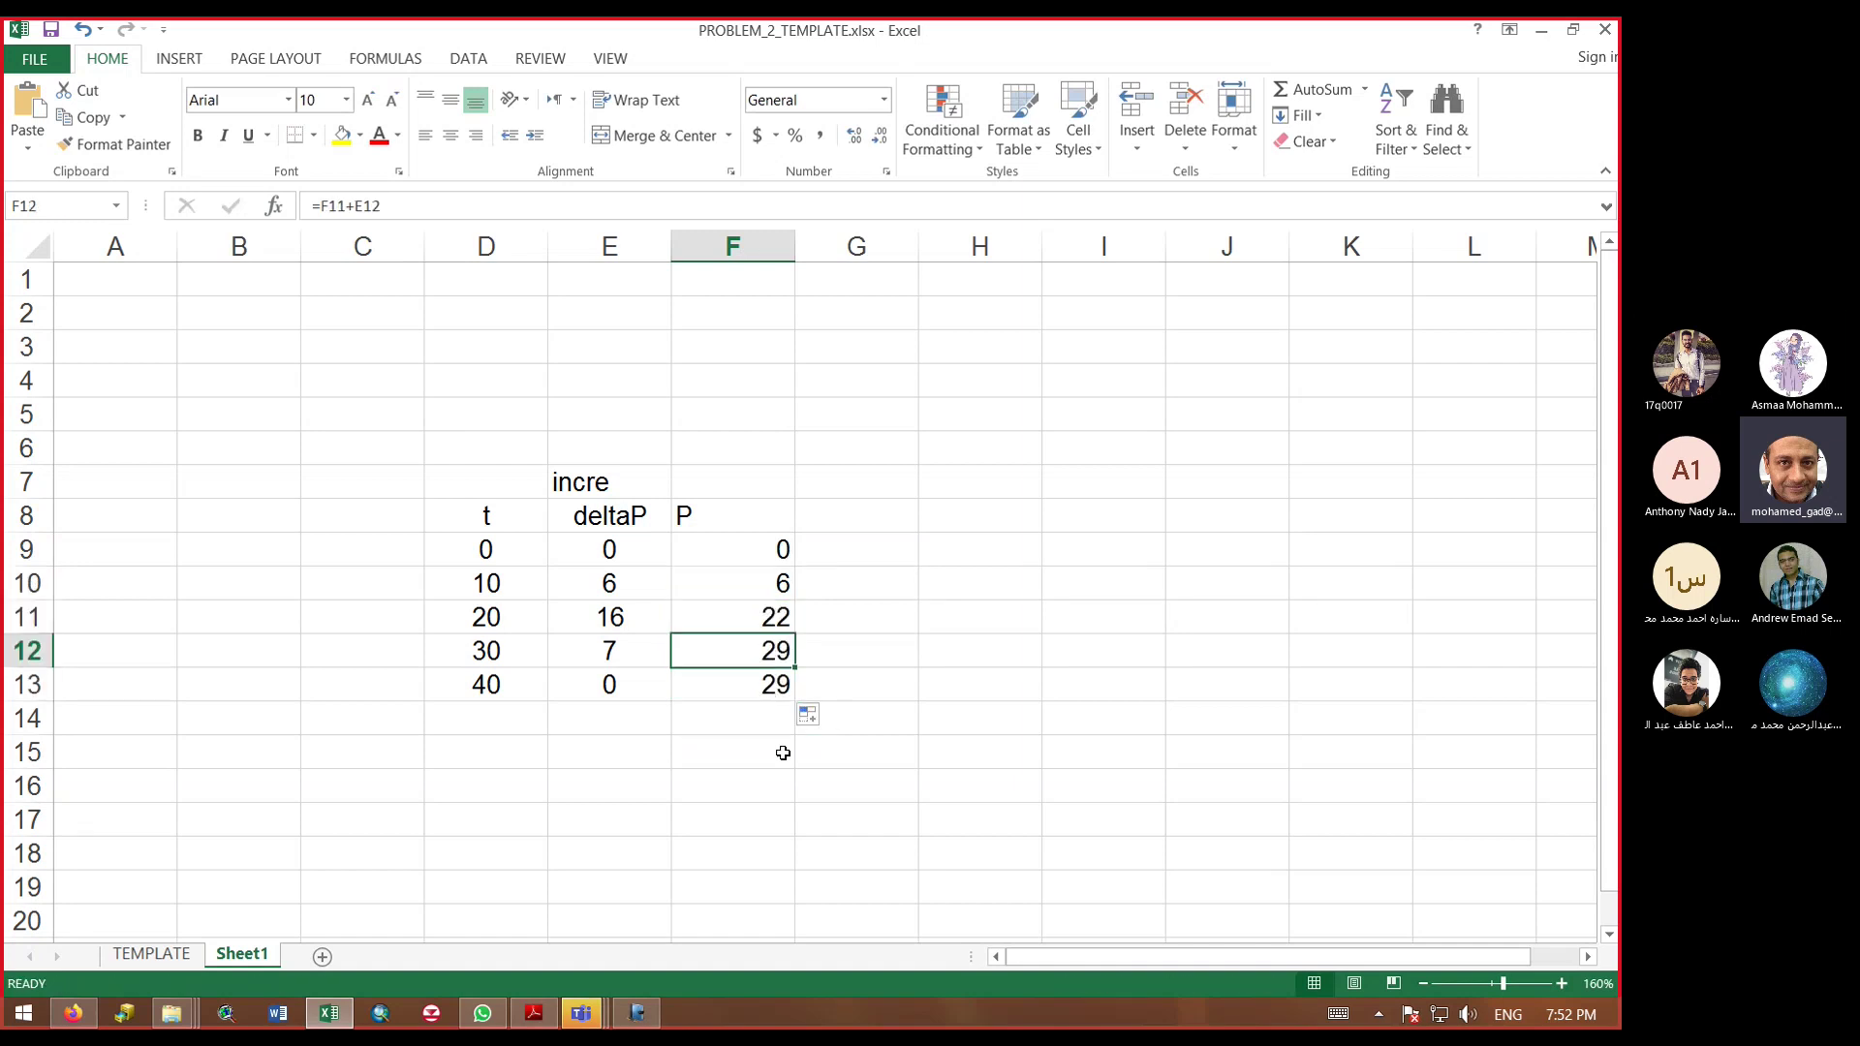
left_click(602, 690)
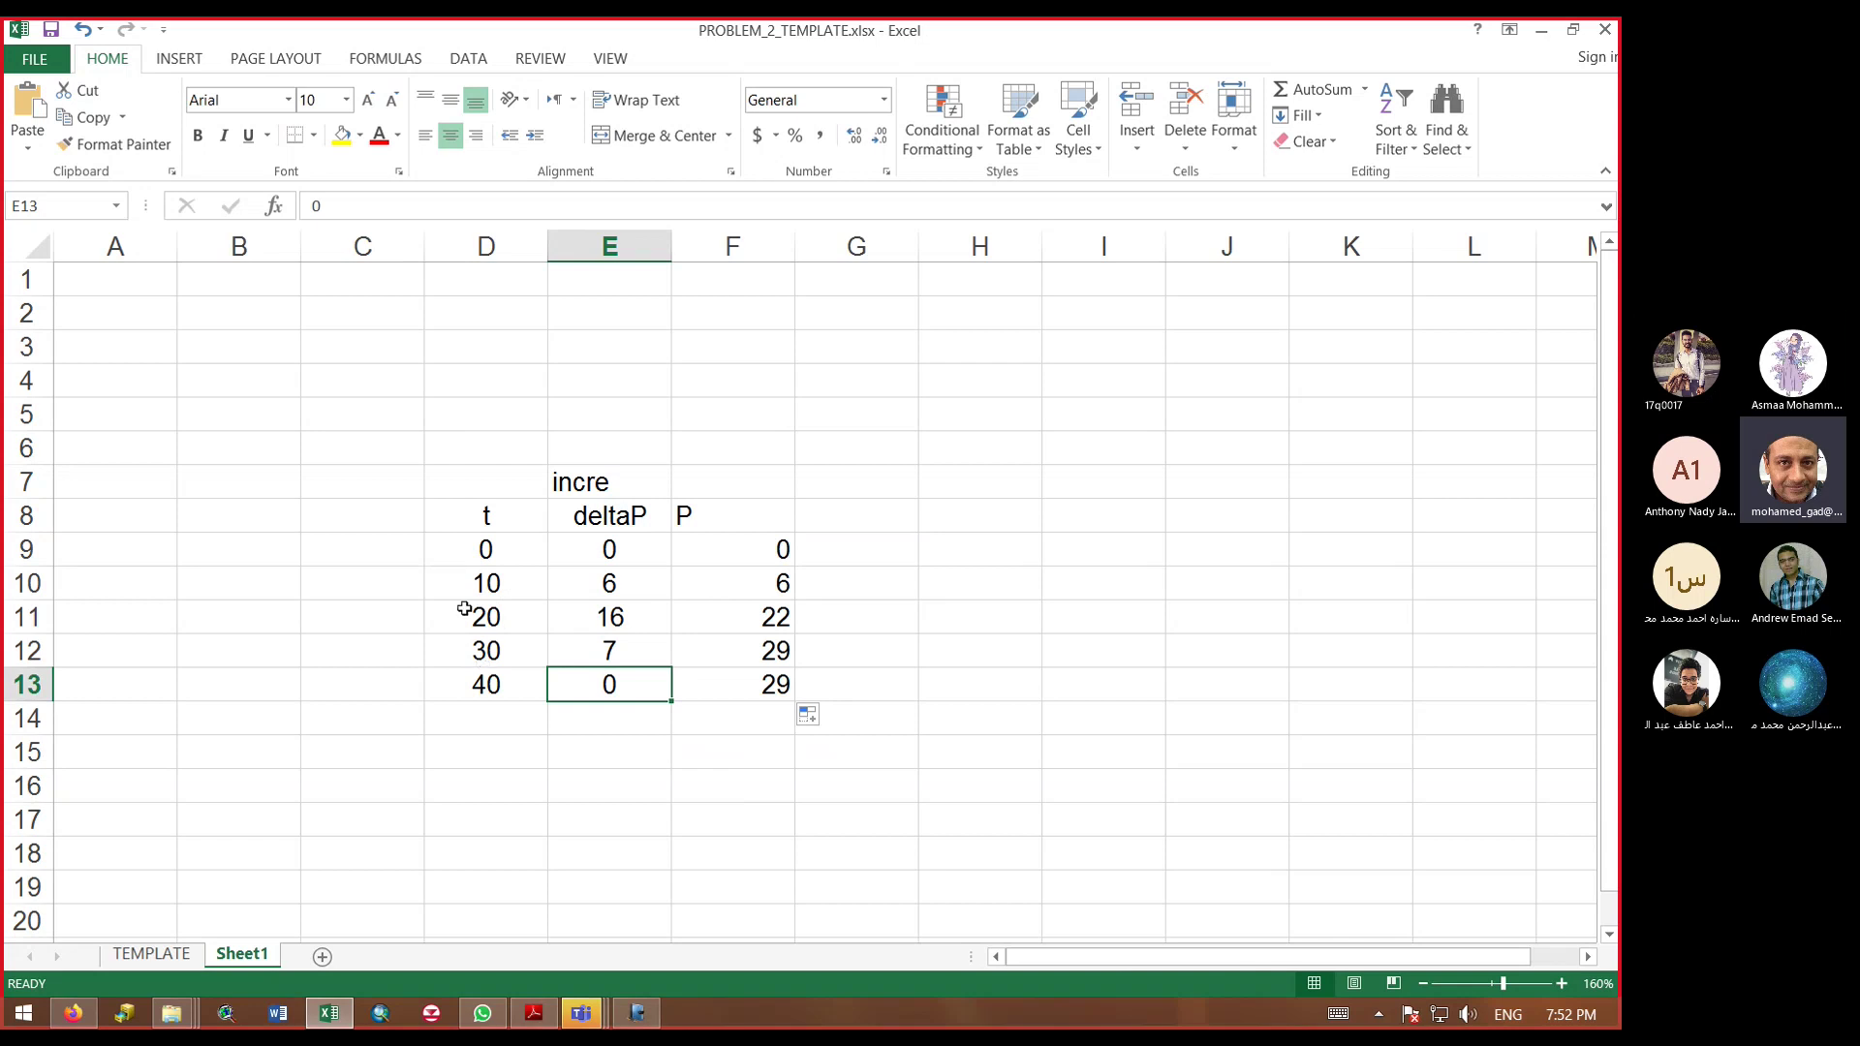
left_click(786, 578)
left_click_drag(795, 603, 770, 528)
left_click(1209, 545)
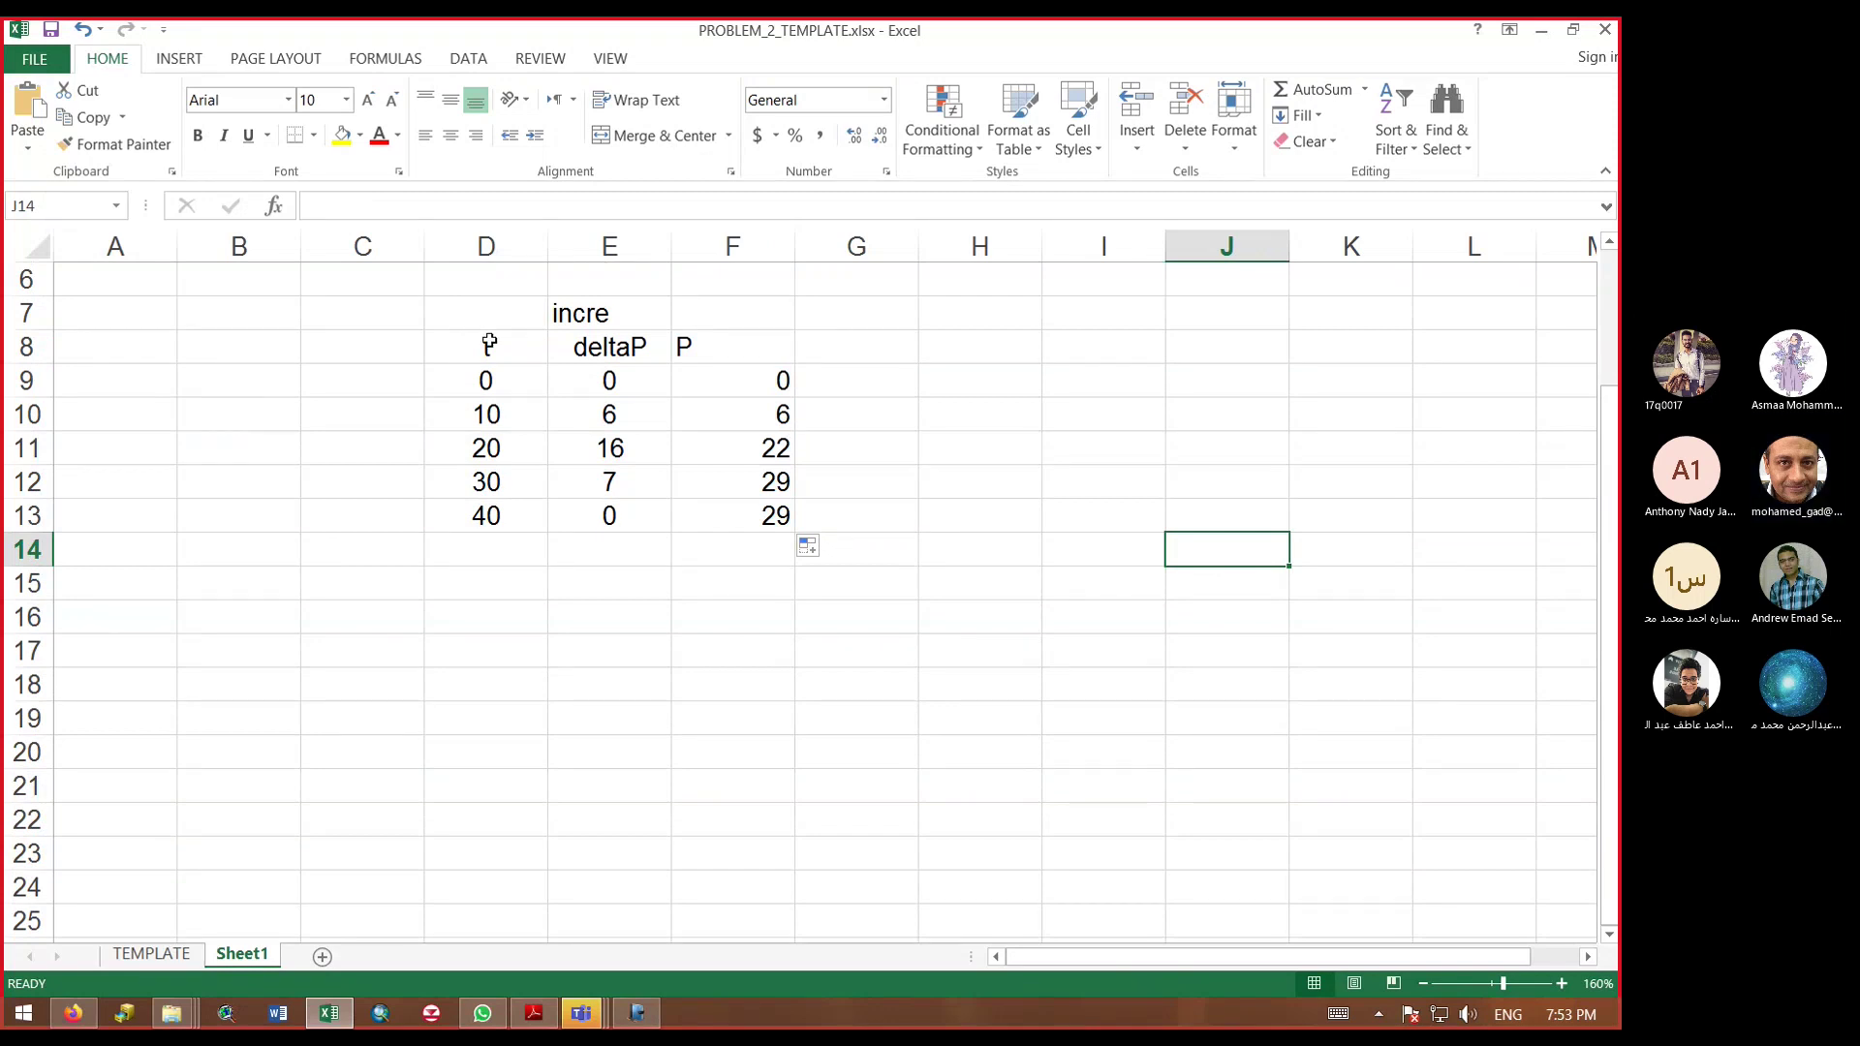
Step: Left-align the table headings in D8:F8, and centre the P heading in F8
left_click_drag(489, 344, 731, 345)
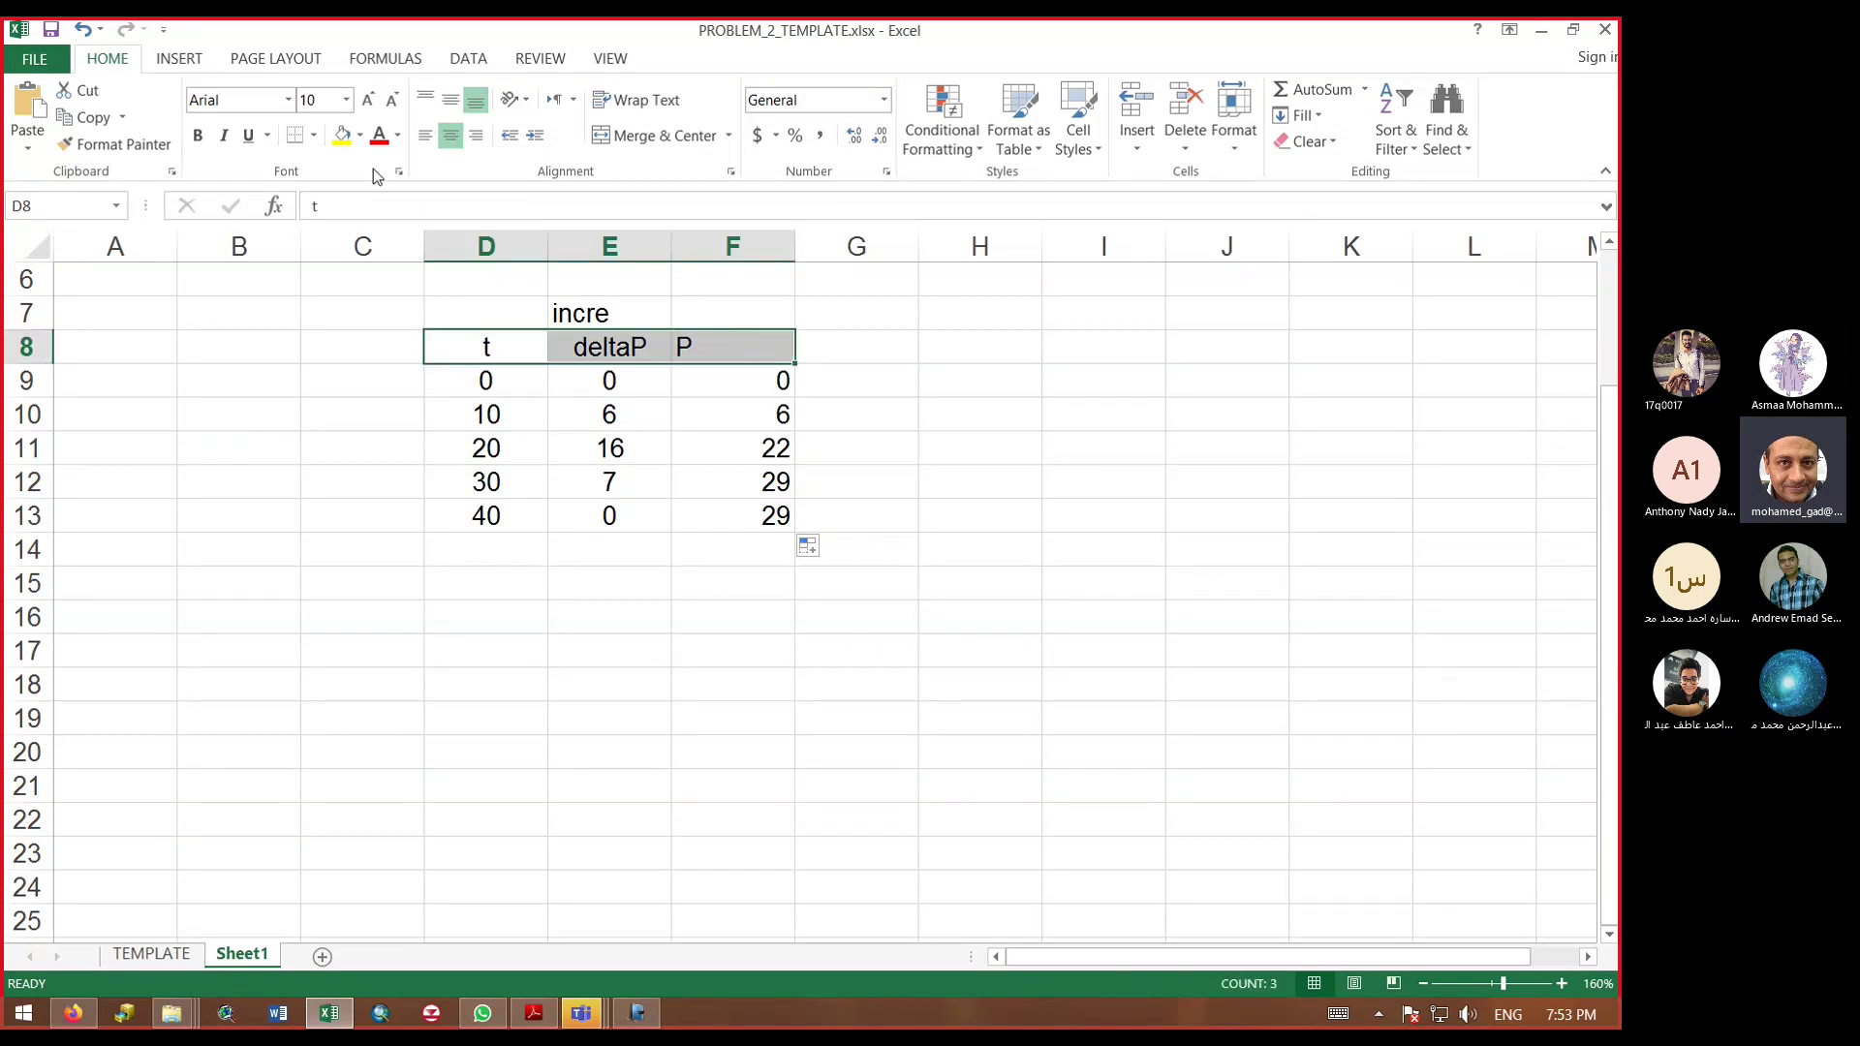
left_click(425, 135)
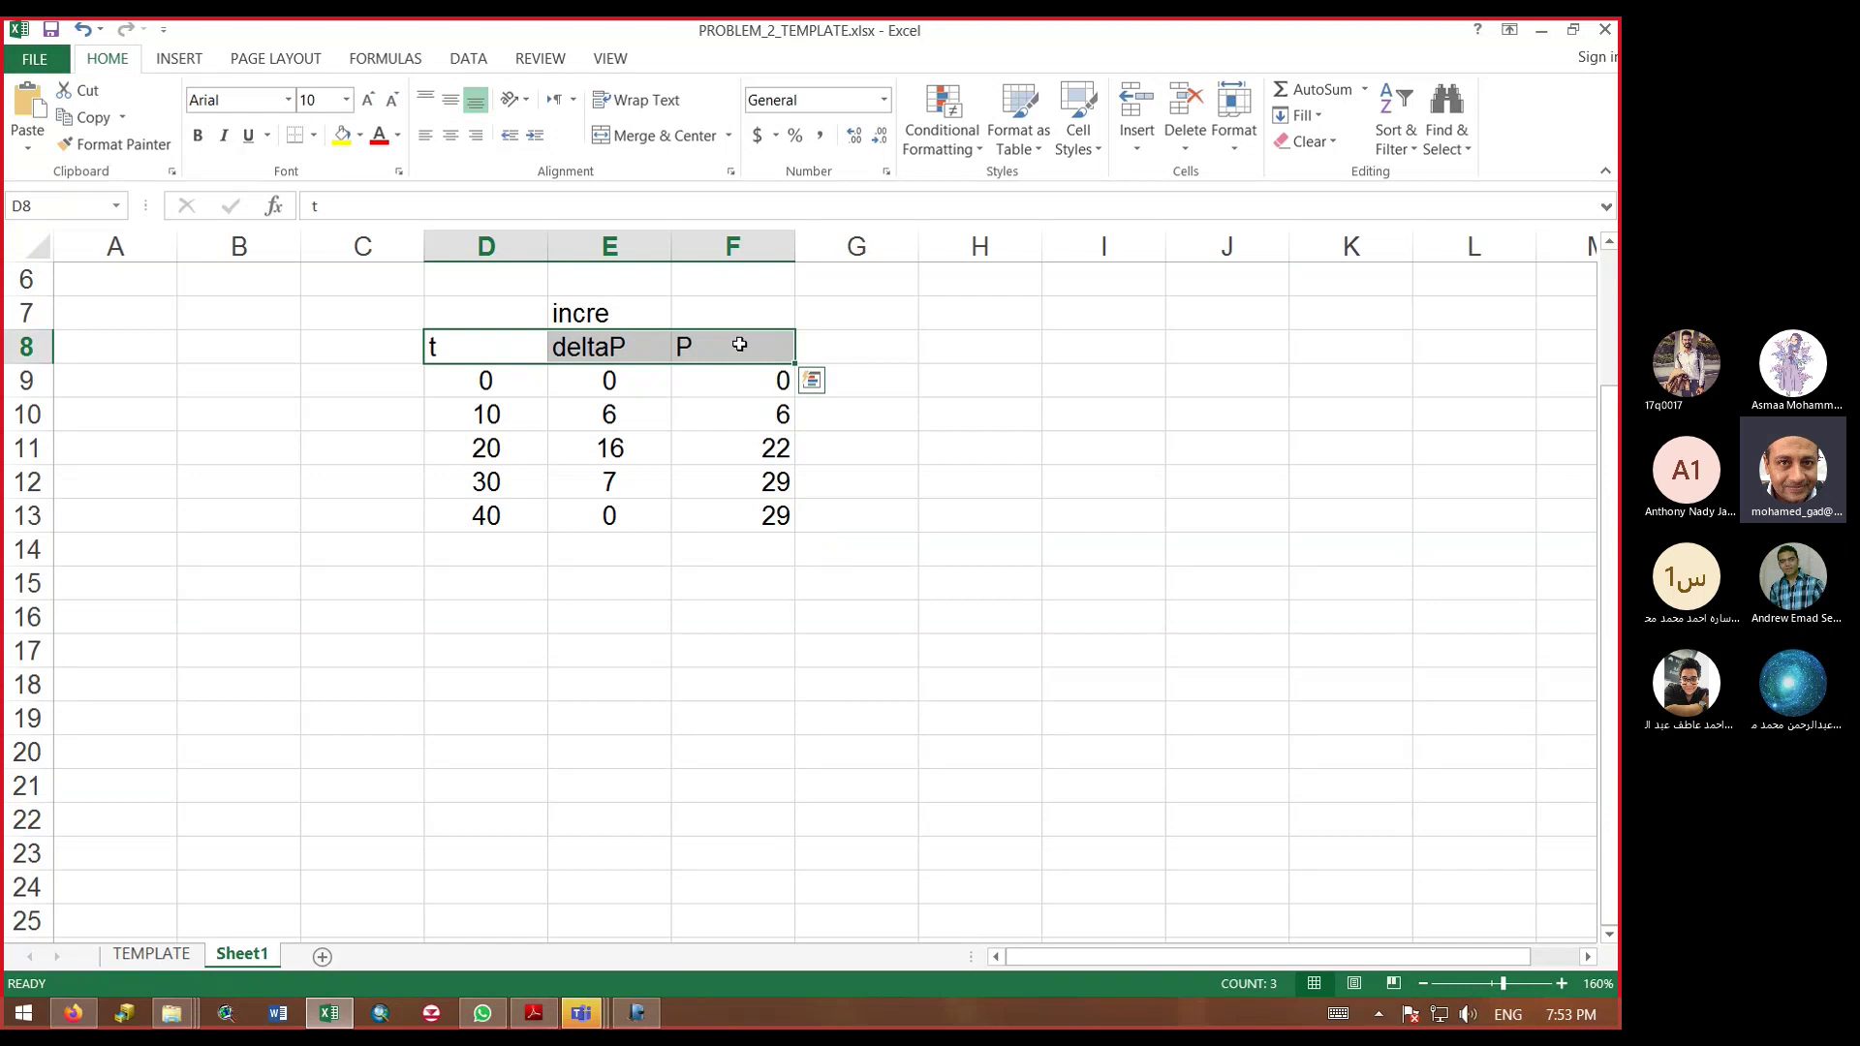
left_click(740, 345)
left_click(450, 135)
left_click(843, 438)
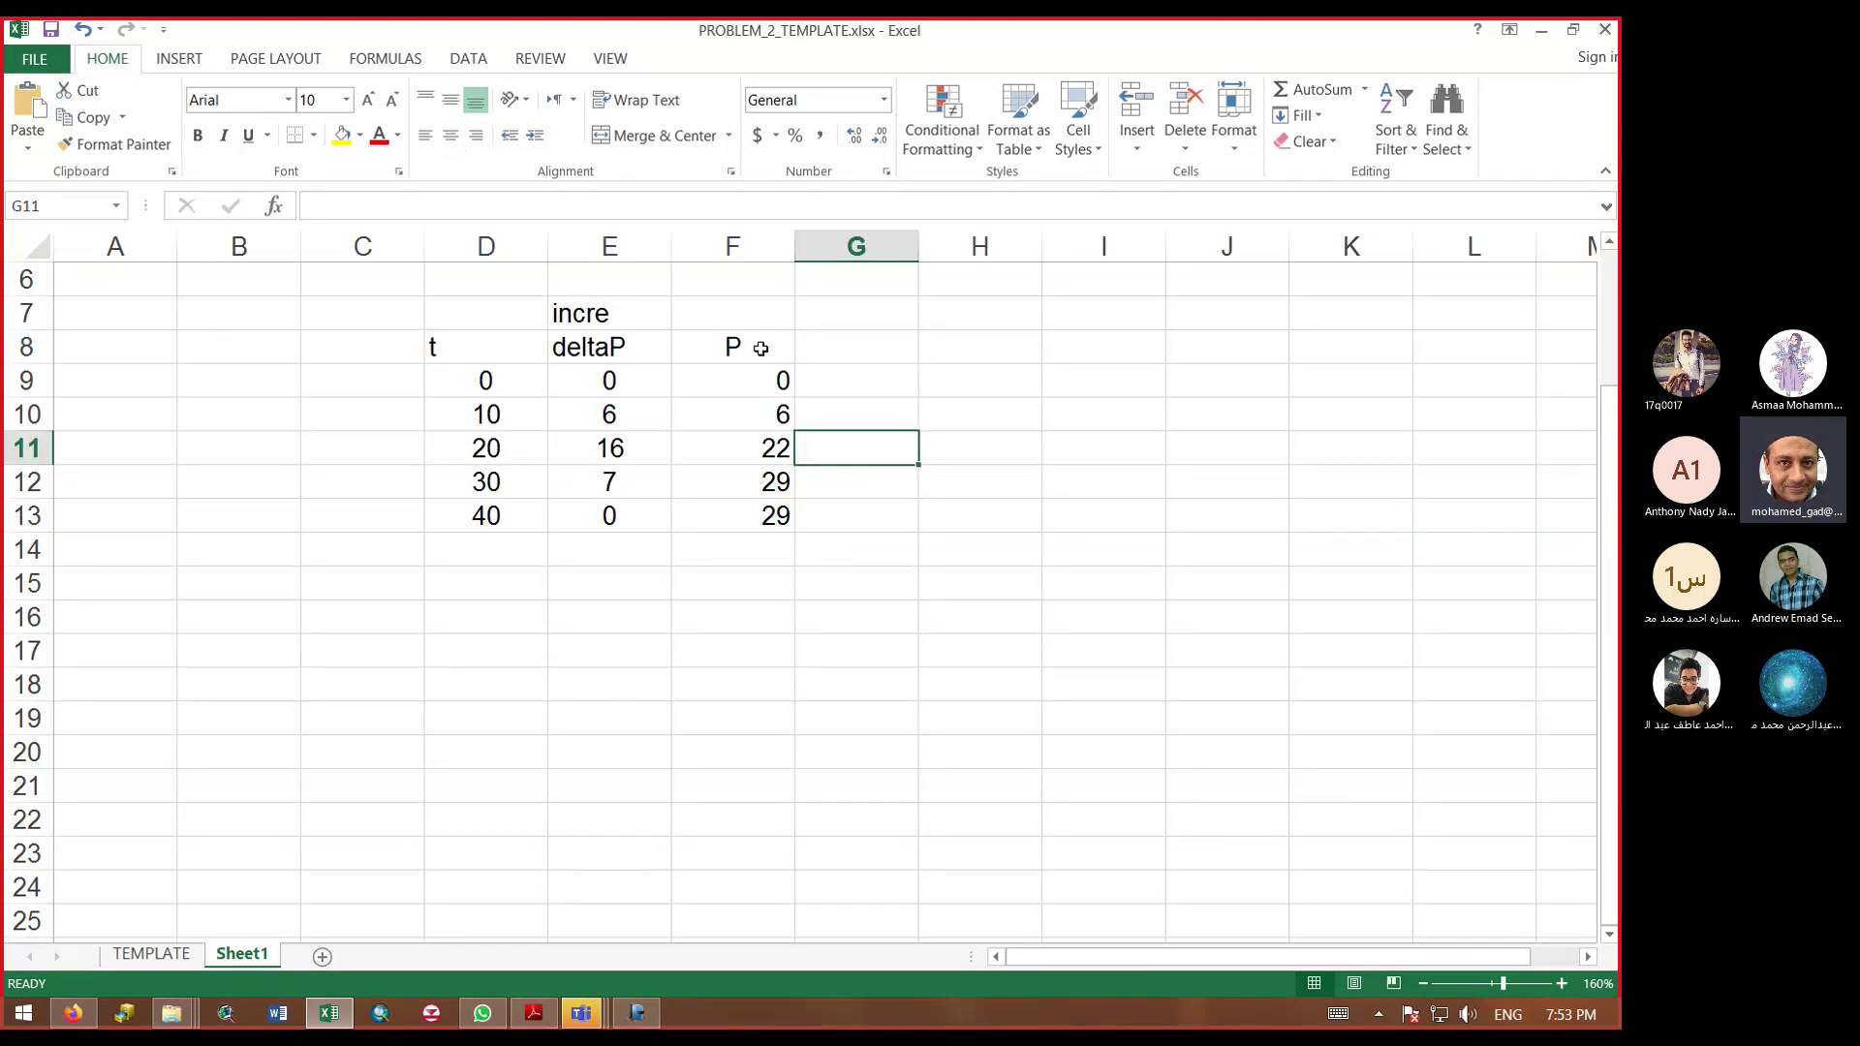
scroll(802, 375, "up", 2)
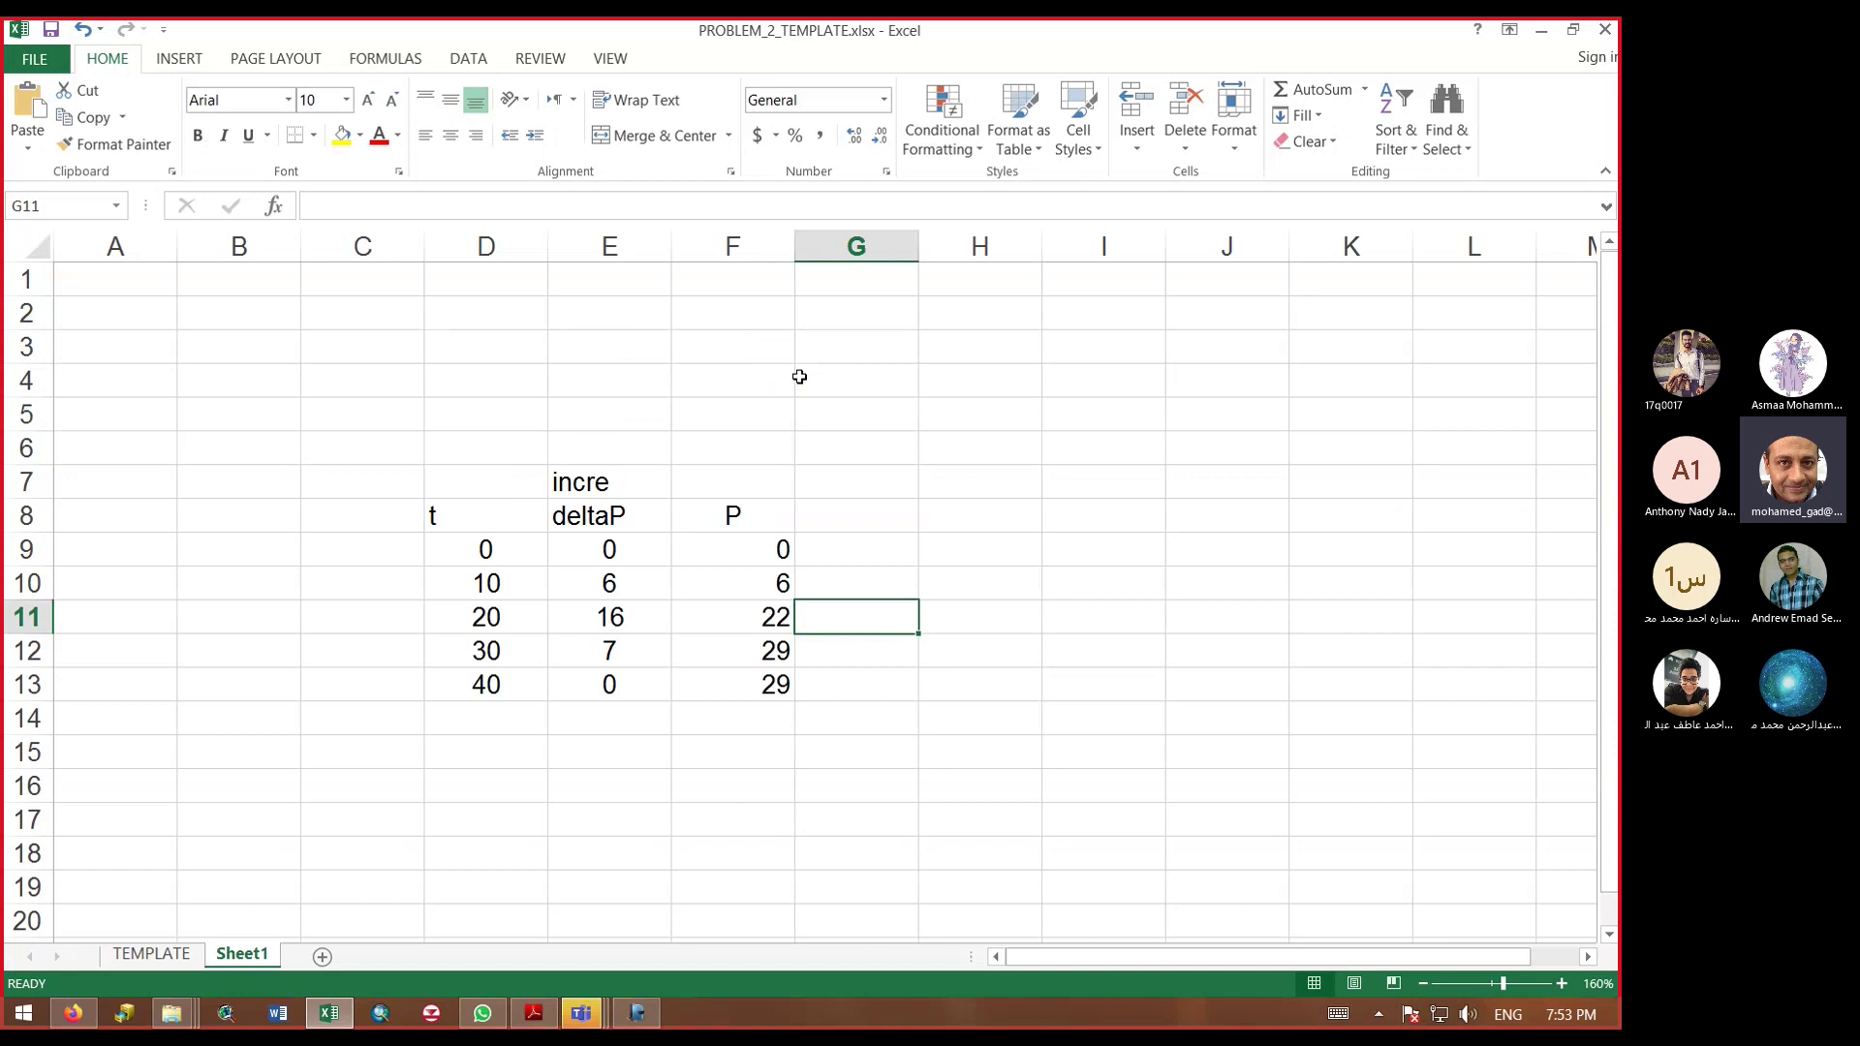
Step: Switch to the assignment PDF in Adobe Reader and highlight the curve number given in the Problem No. 3 statement
left_click(536, 1015)
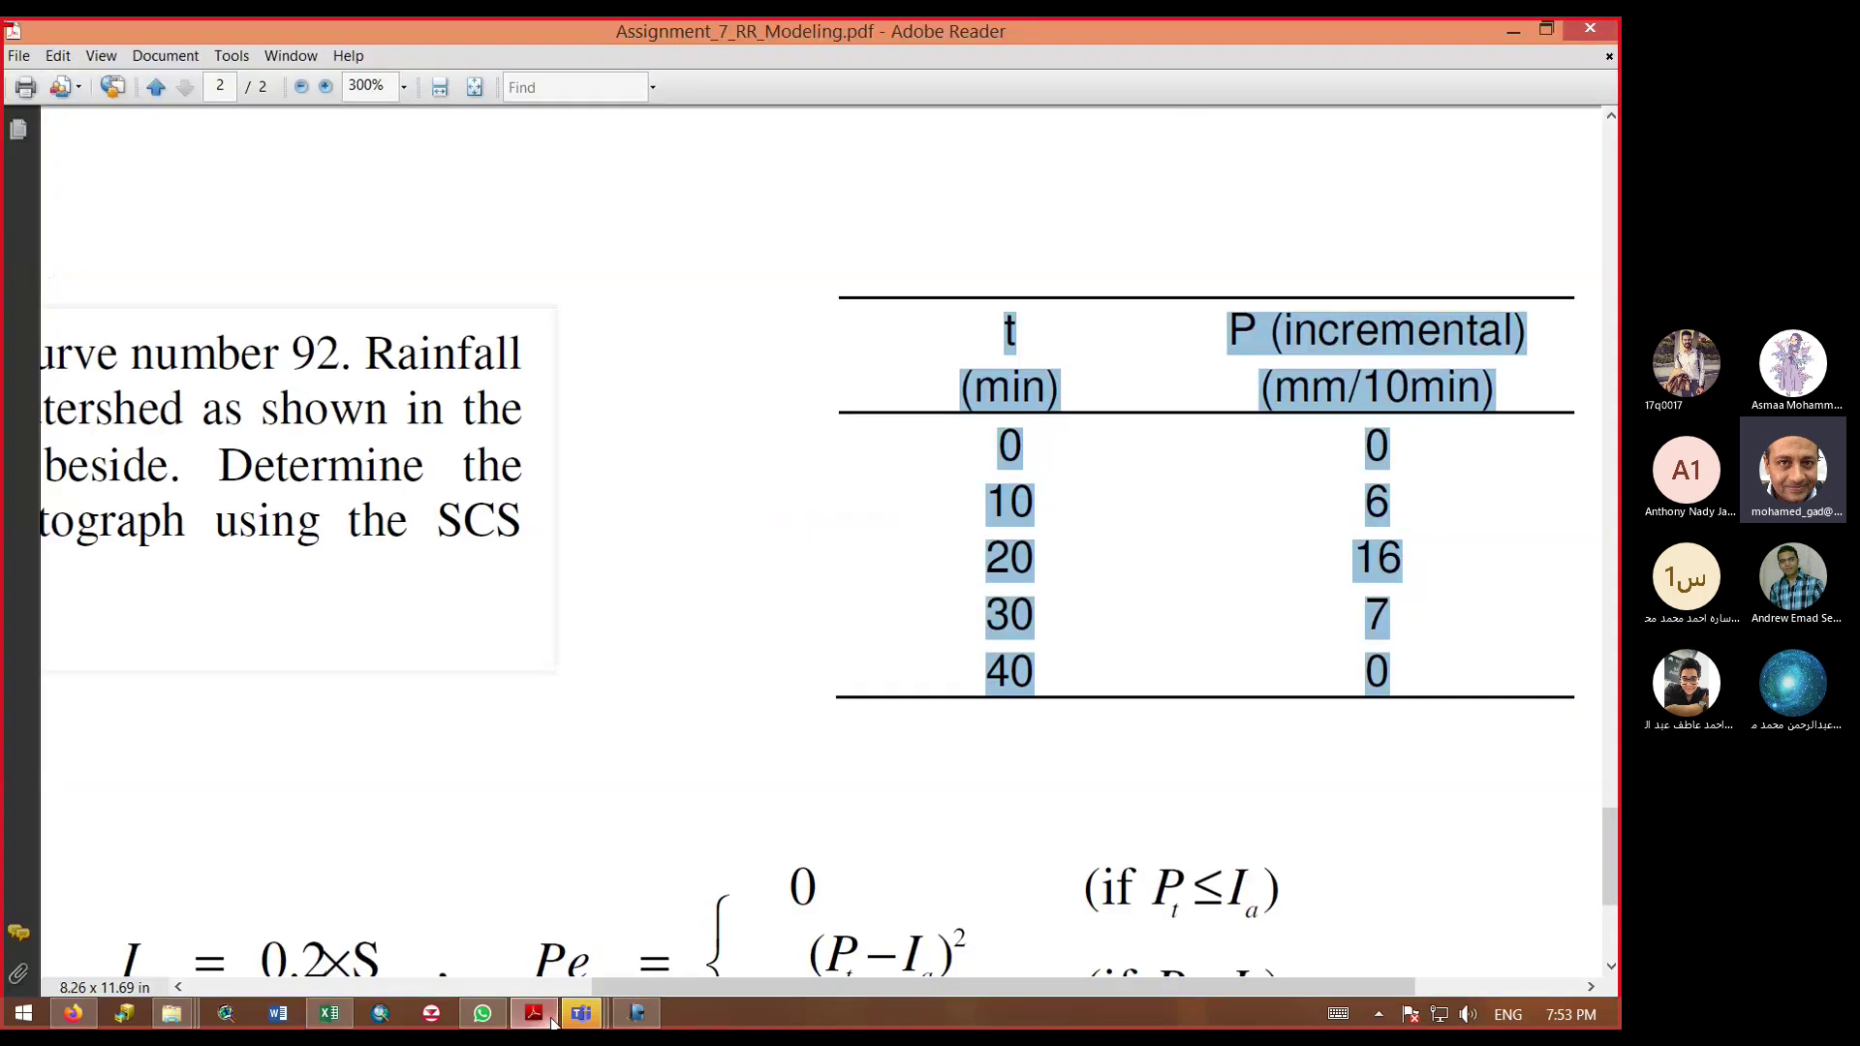
scroll(1118, 993, "left", 5)
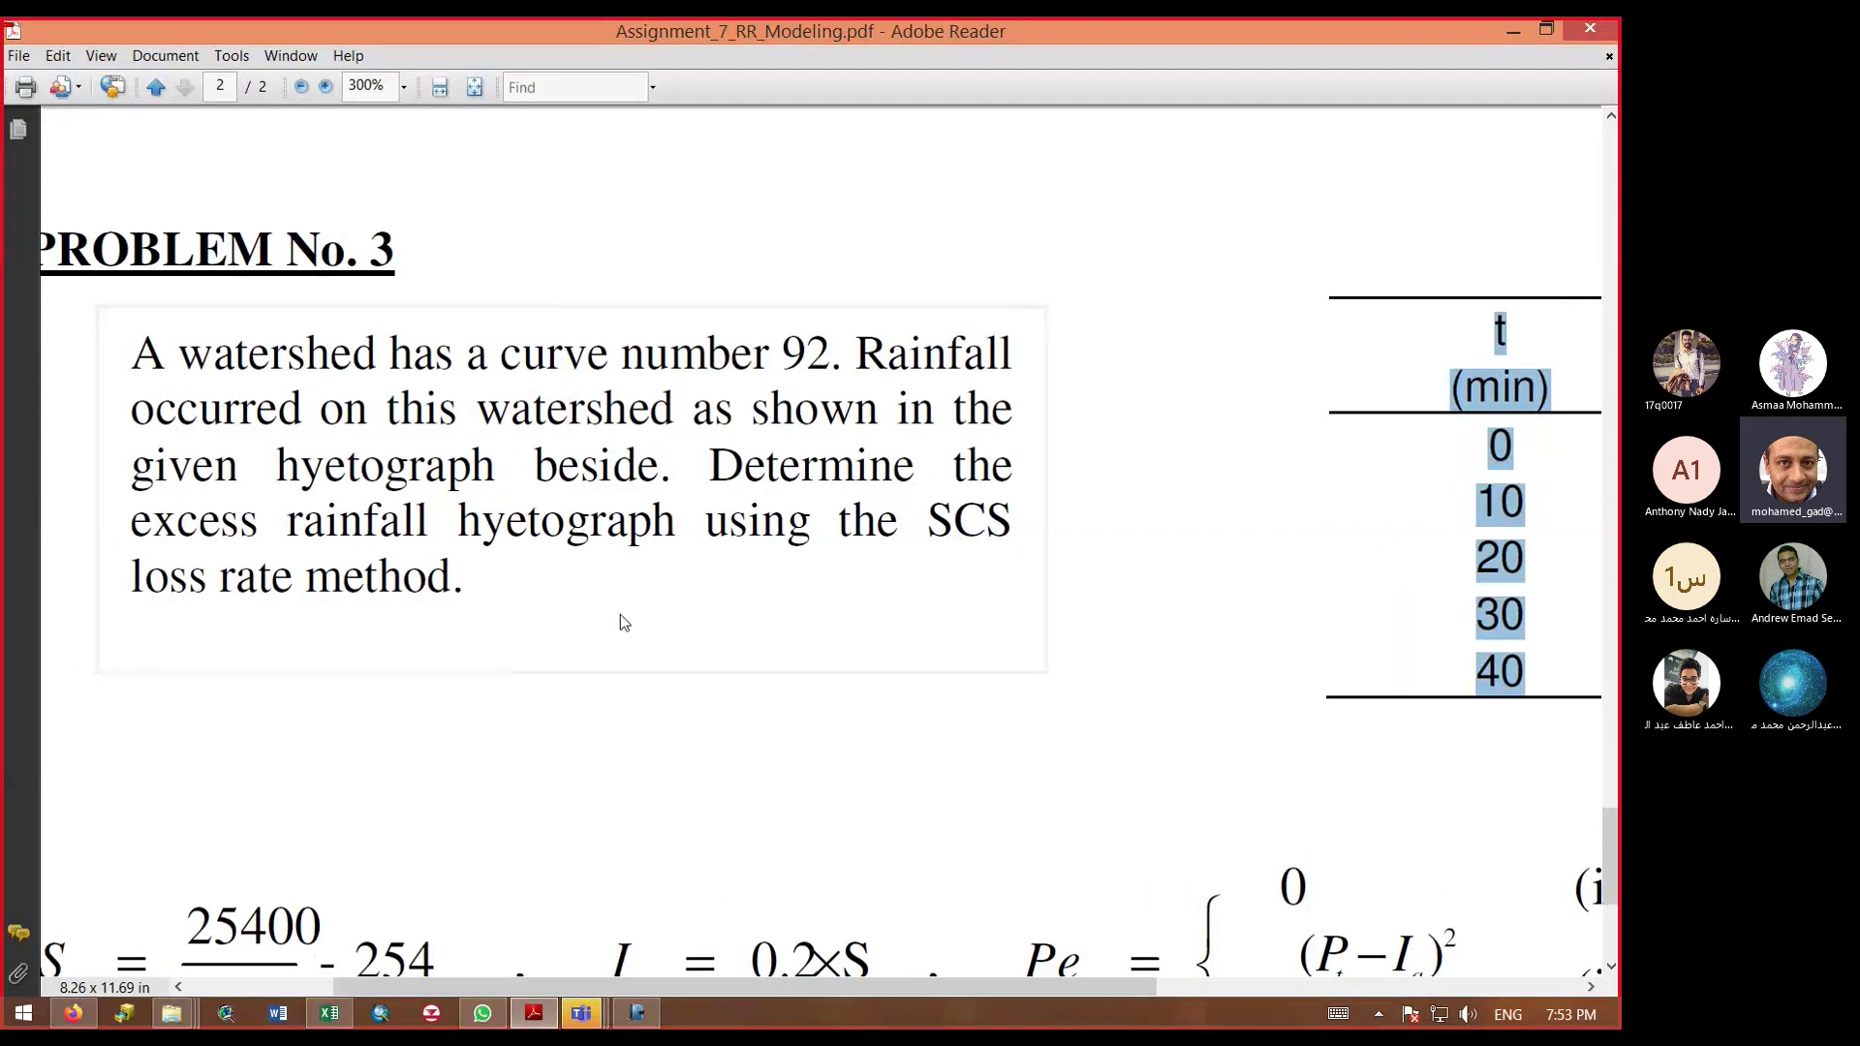
left_click_drag(501, 355, 798, 366)
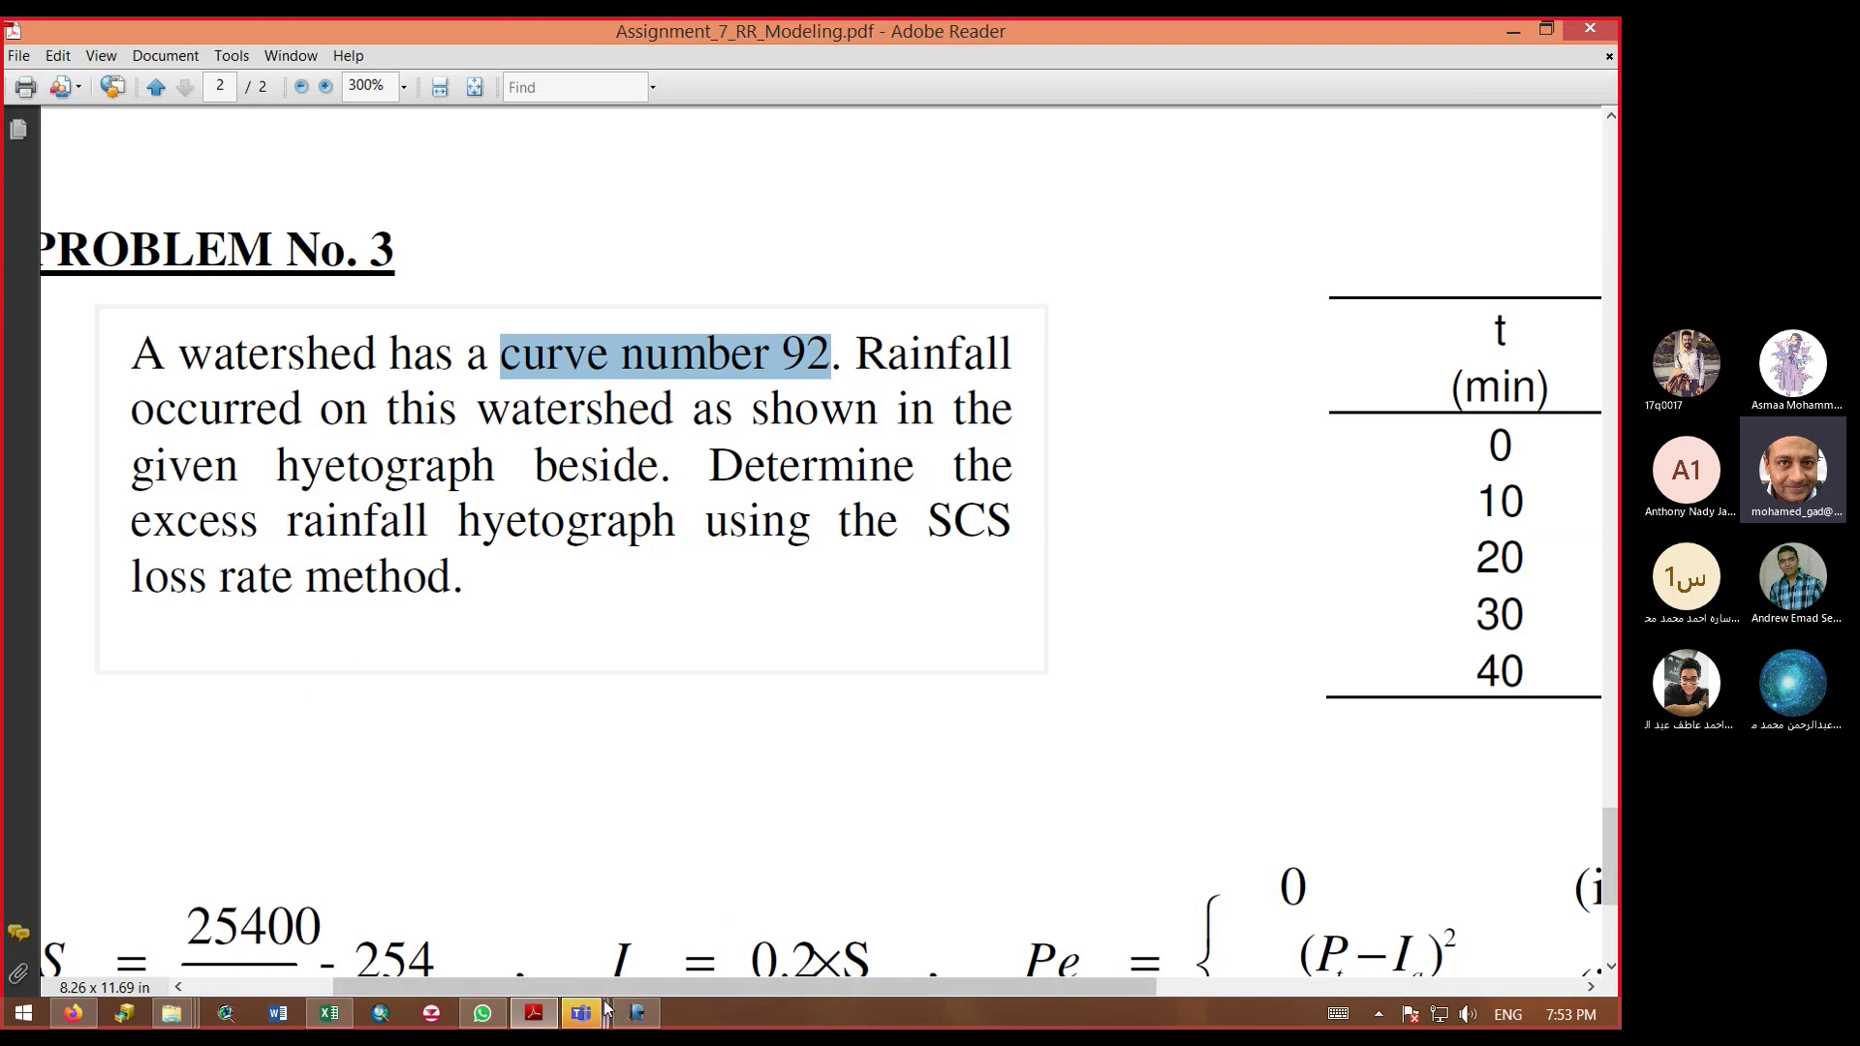
Step: Switch to the Excel workbook, label cell C2 CN and enter the curve number 92 in D2
left_click(549, 1022)
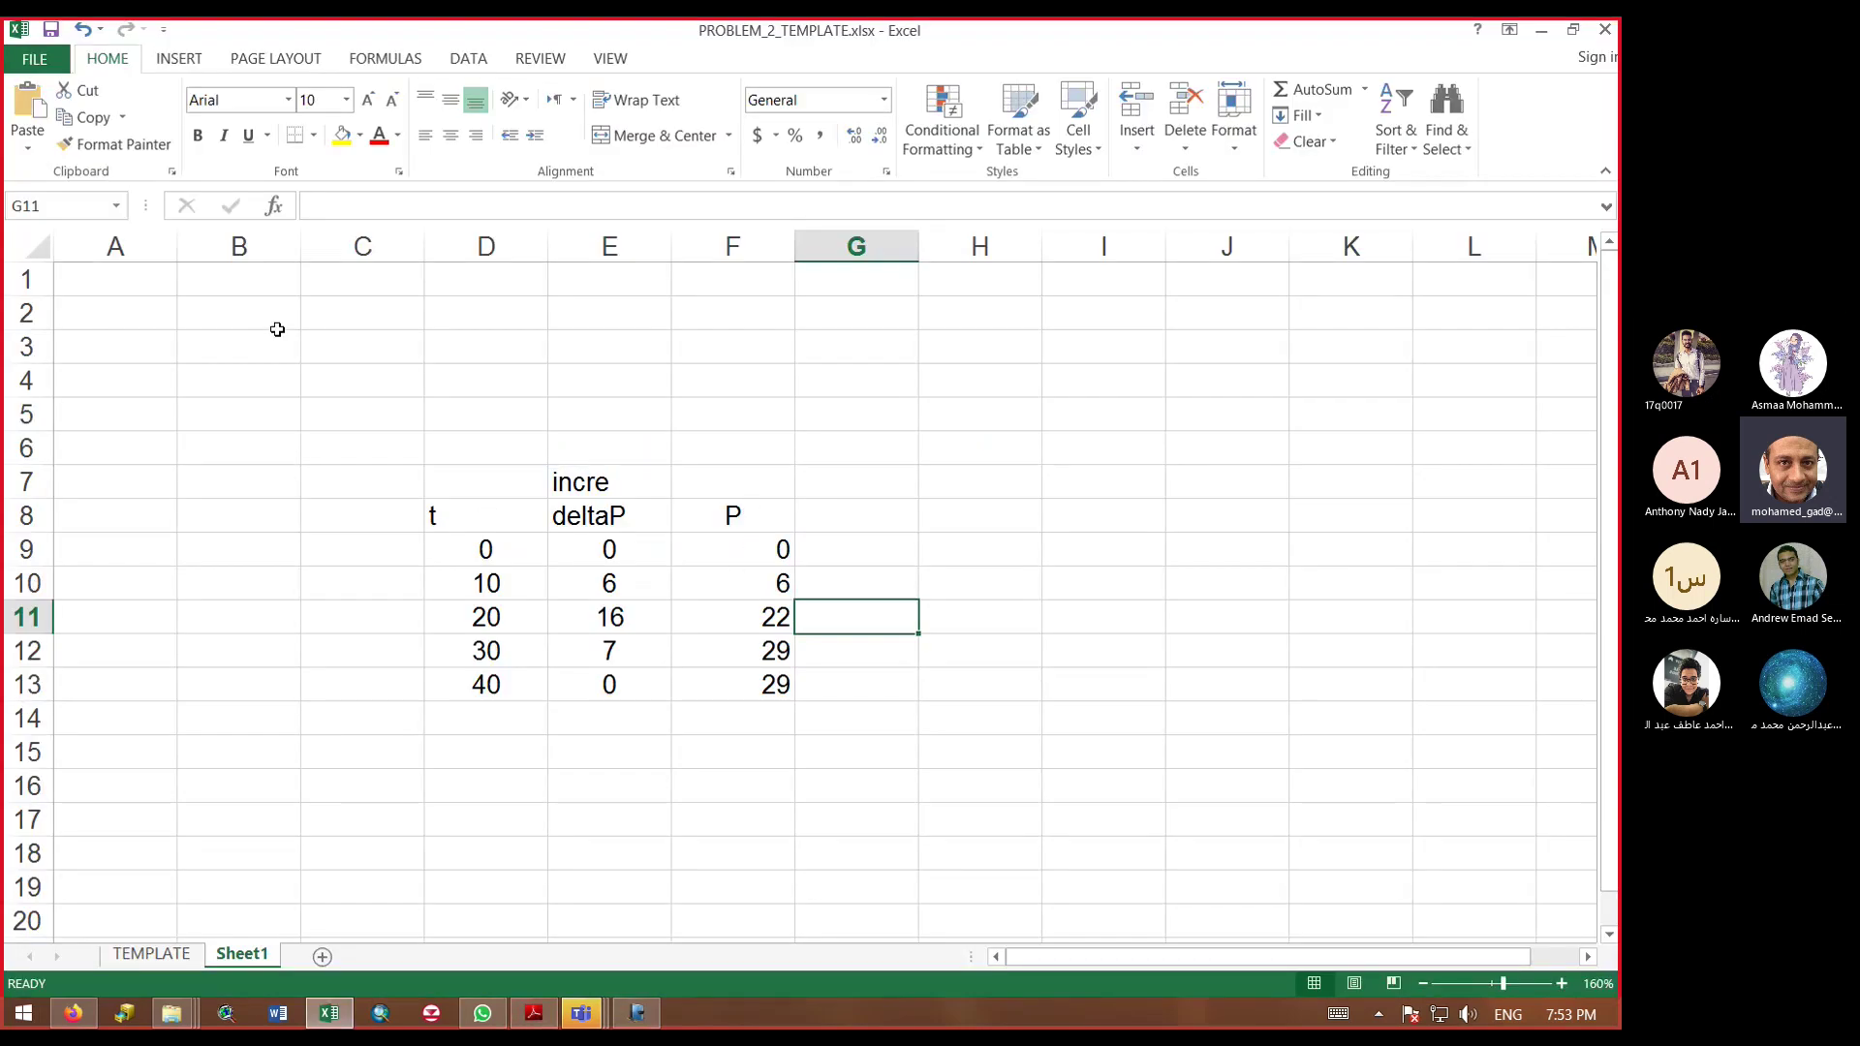
left_click(332, 312)
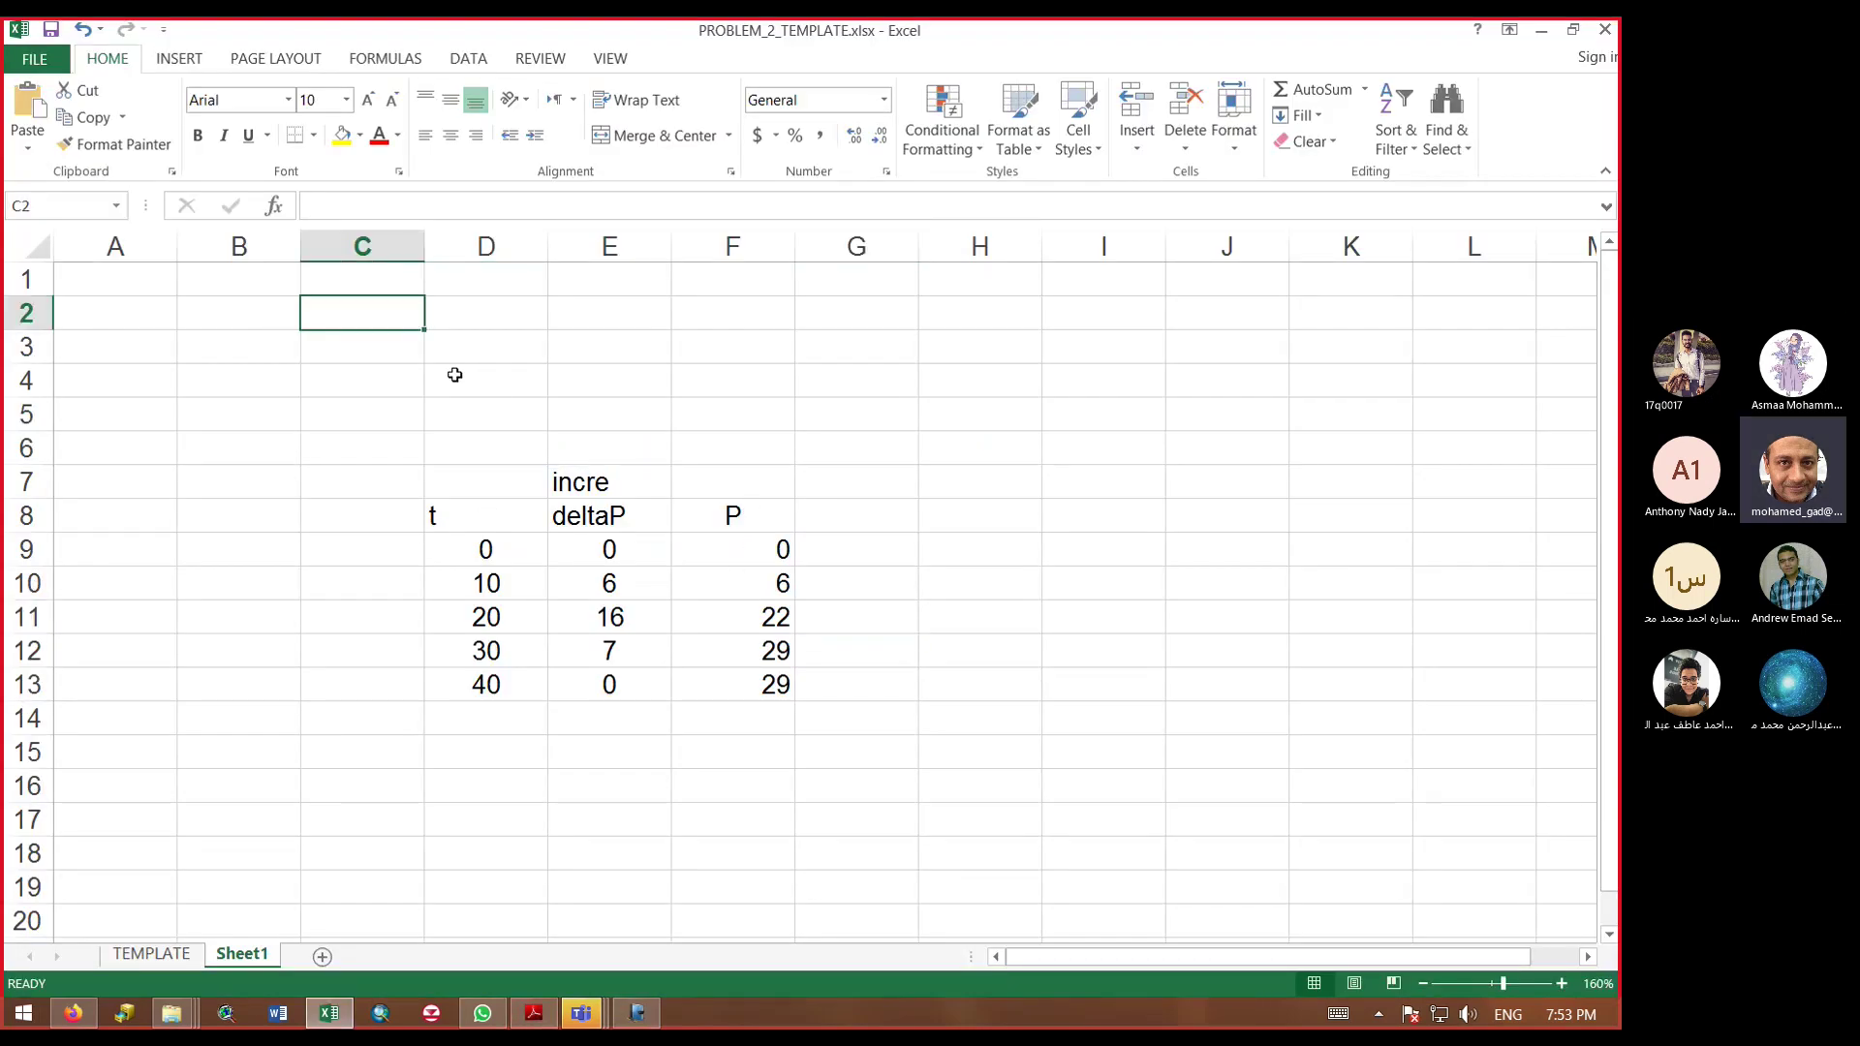
type("CN")
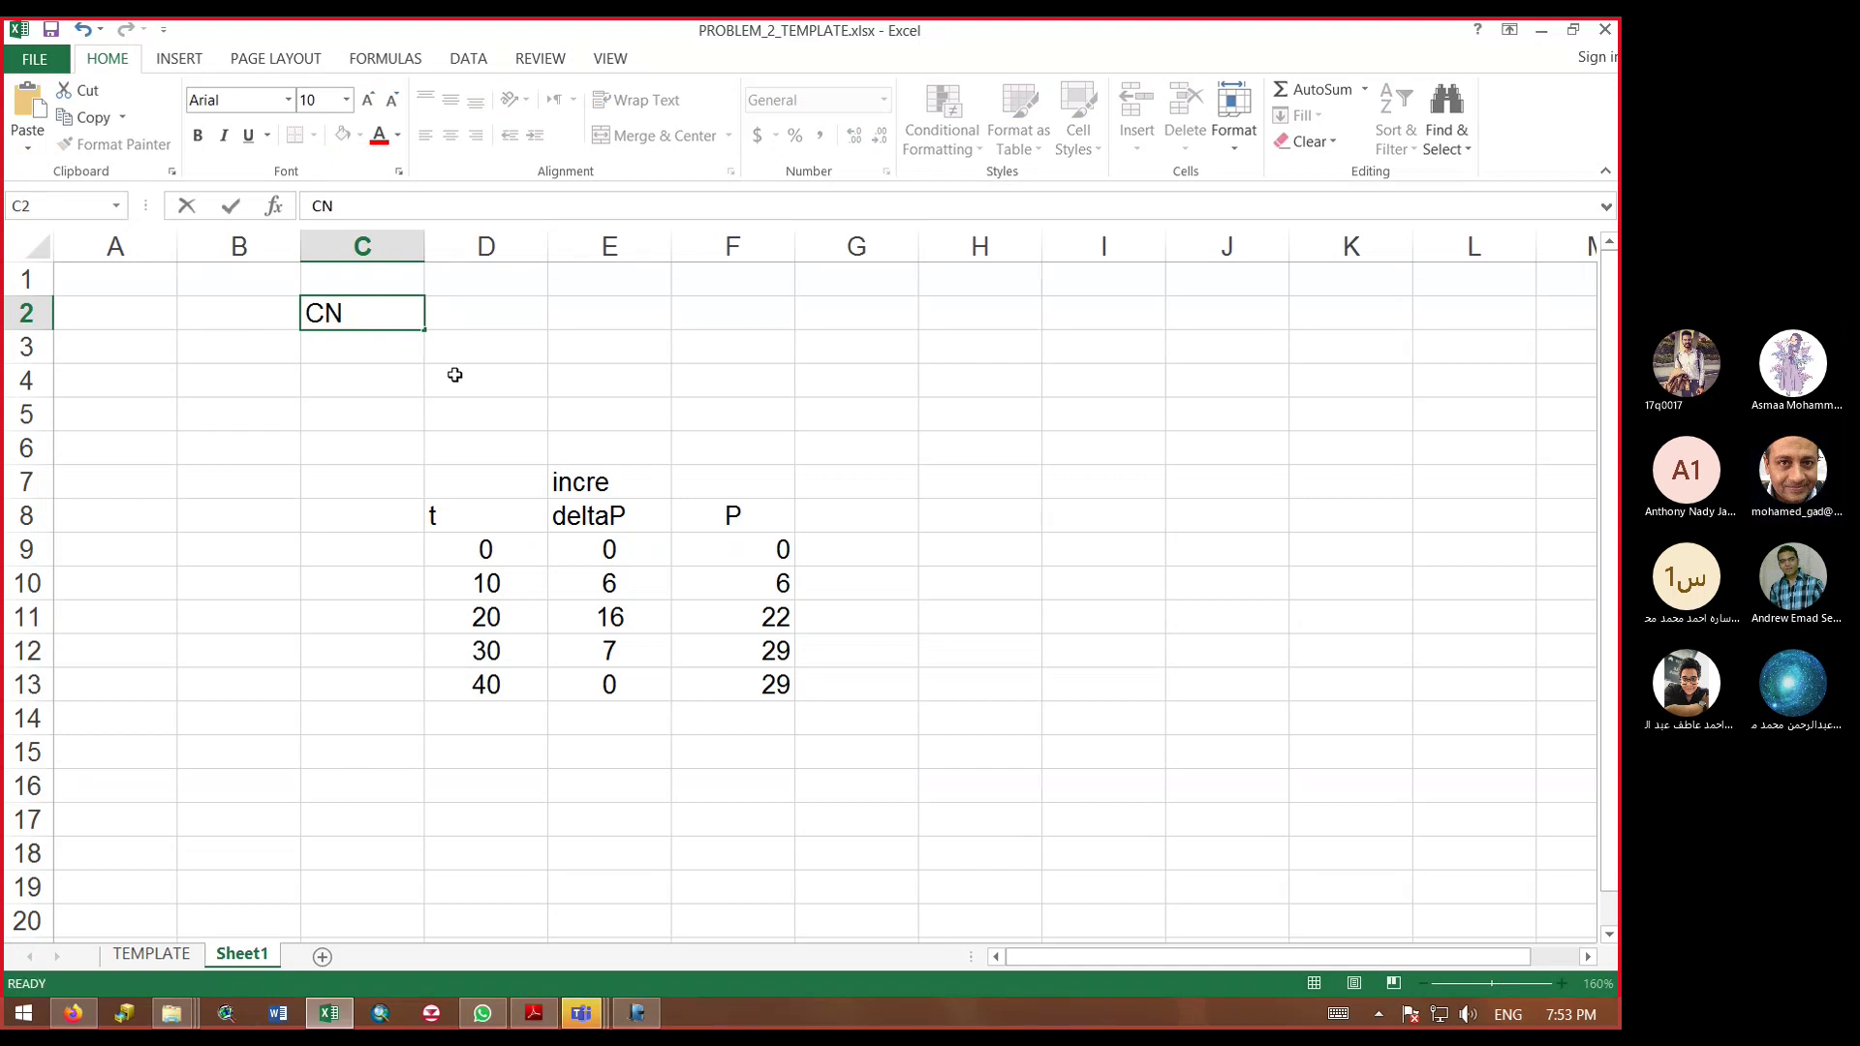
key("Tab")
type("92")
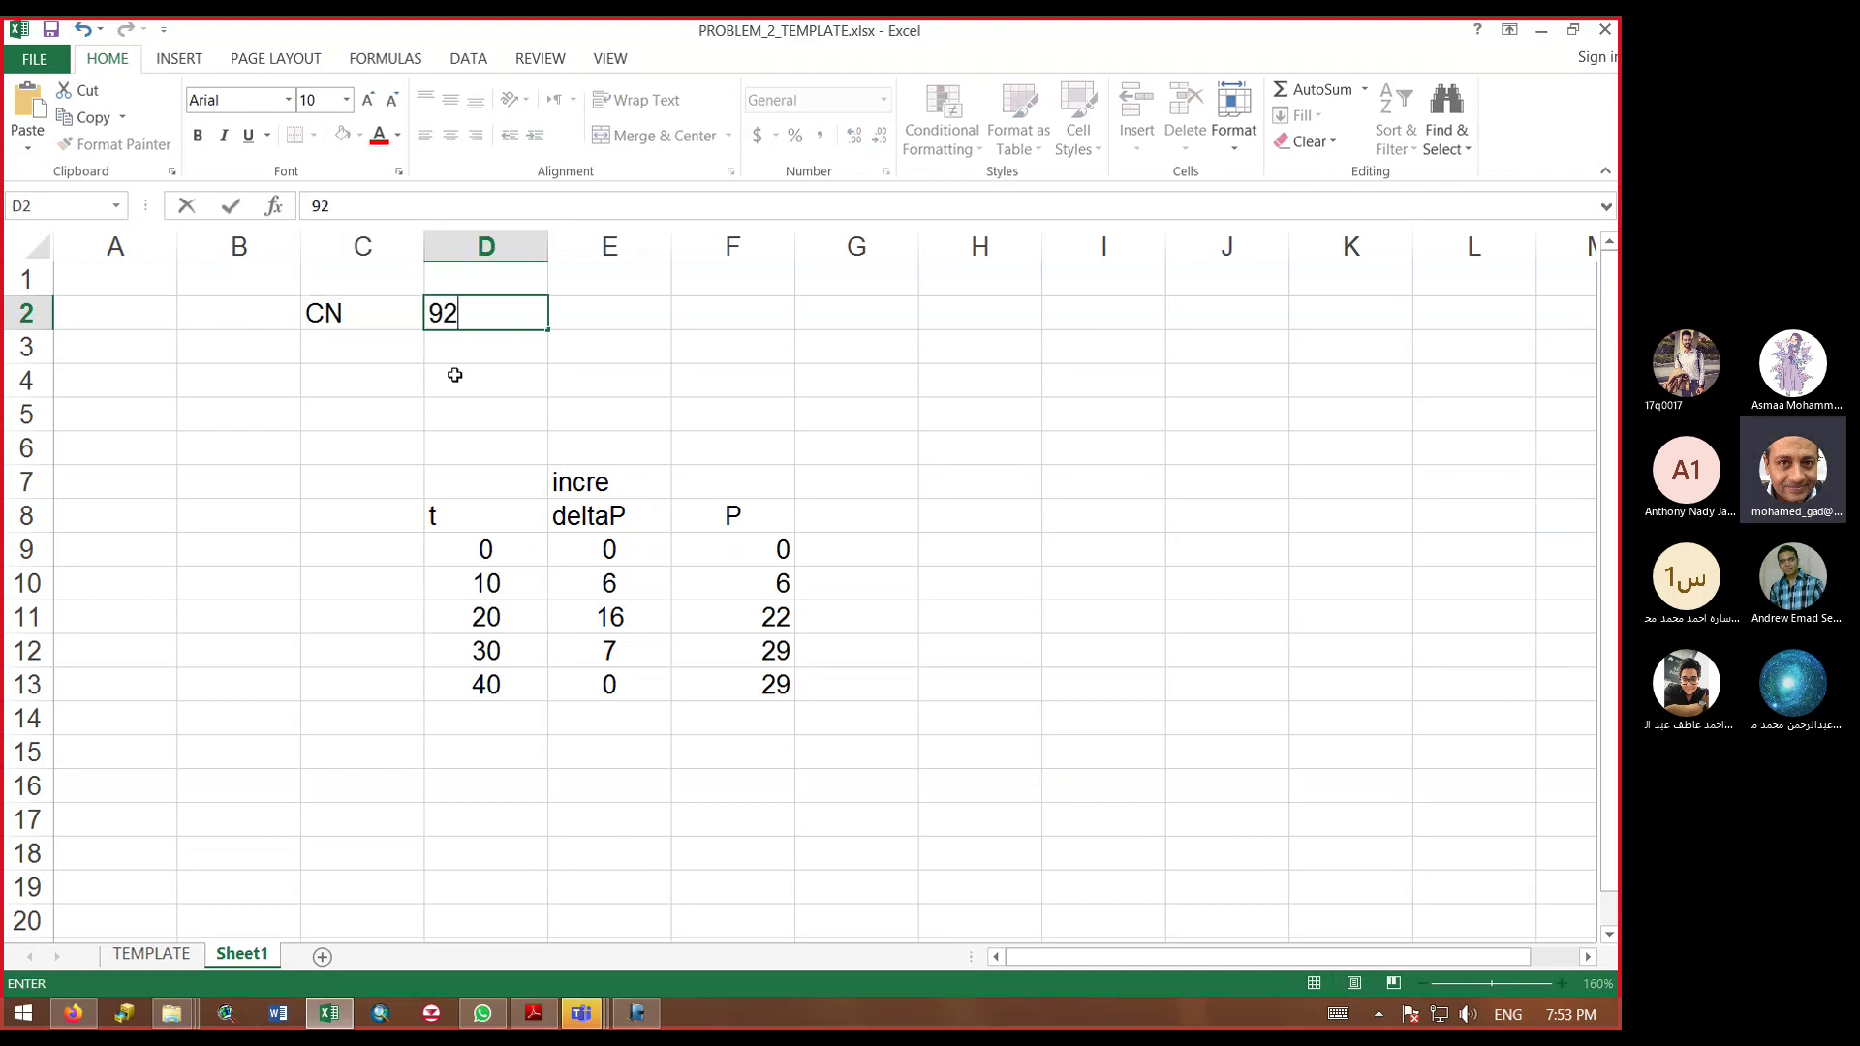
key("Return")
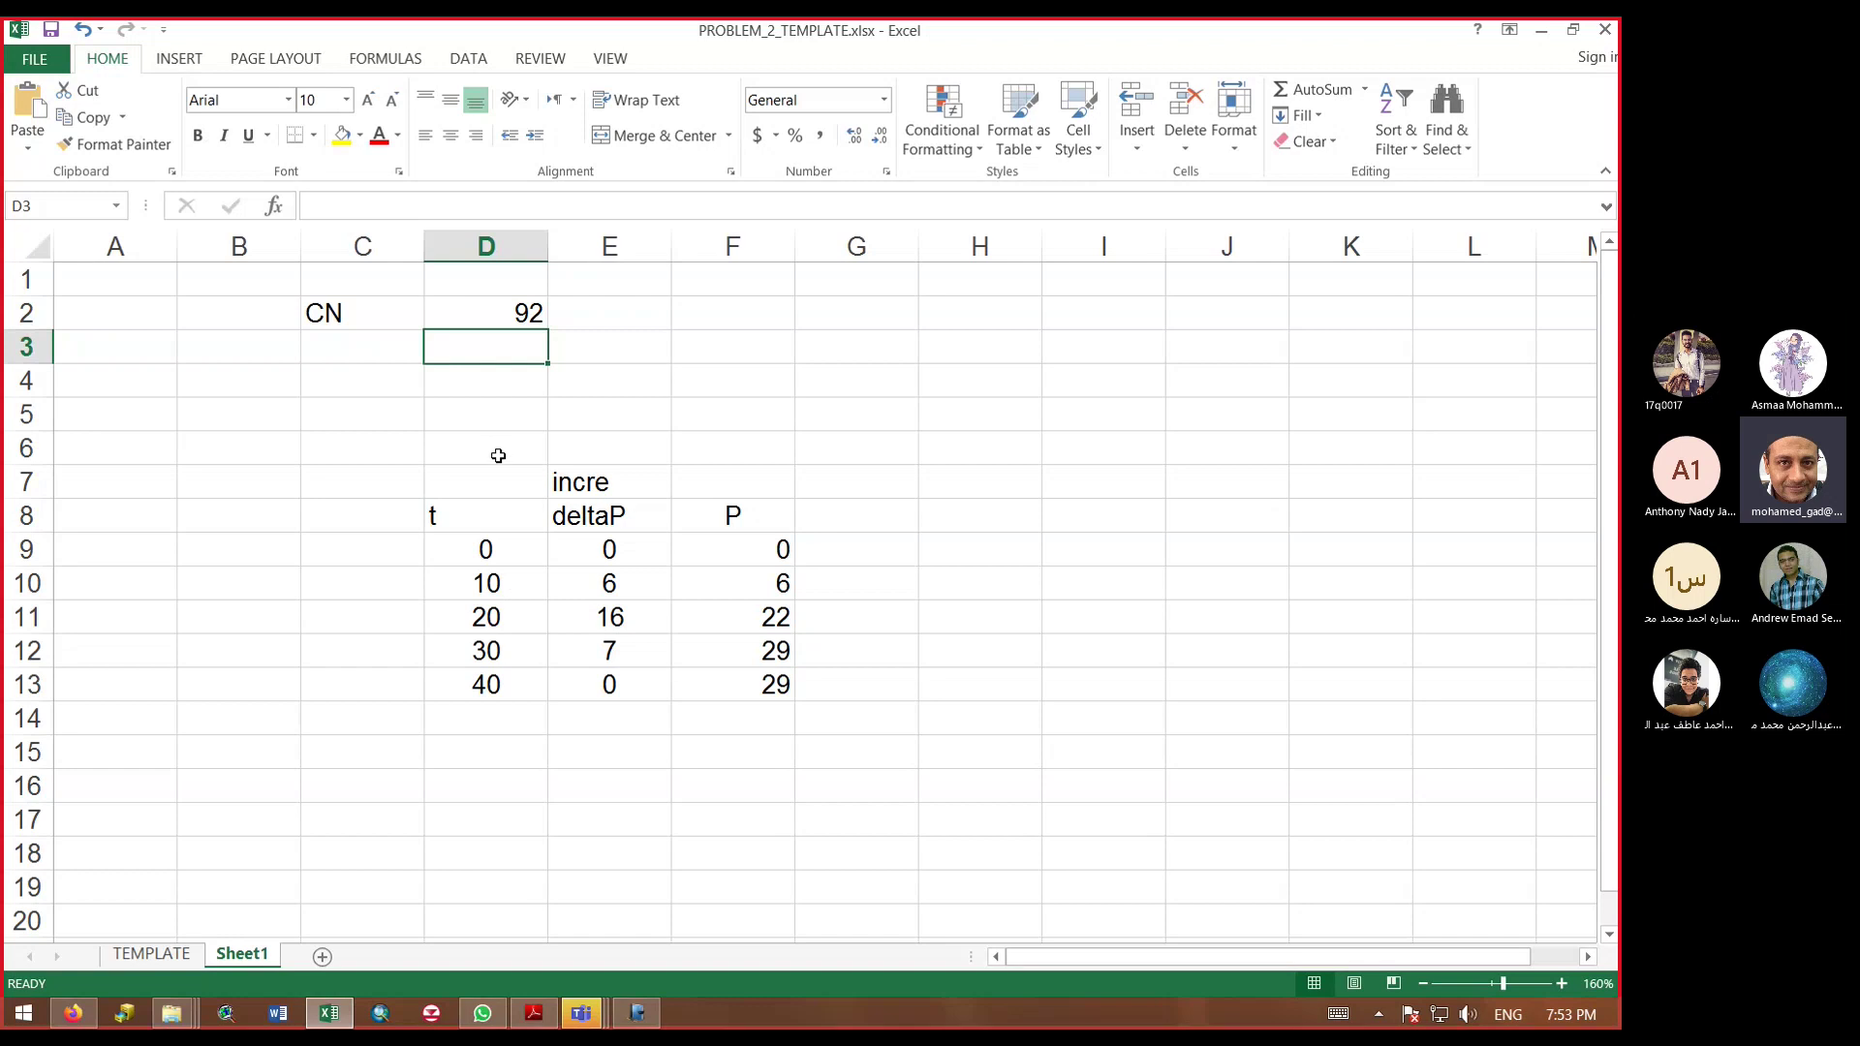
left_click(320, 345)
type("la")
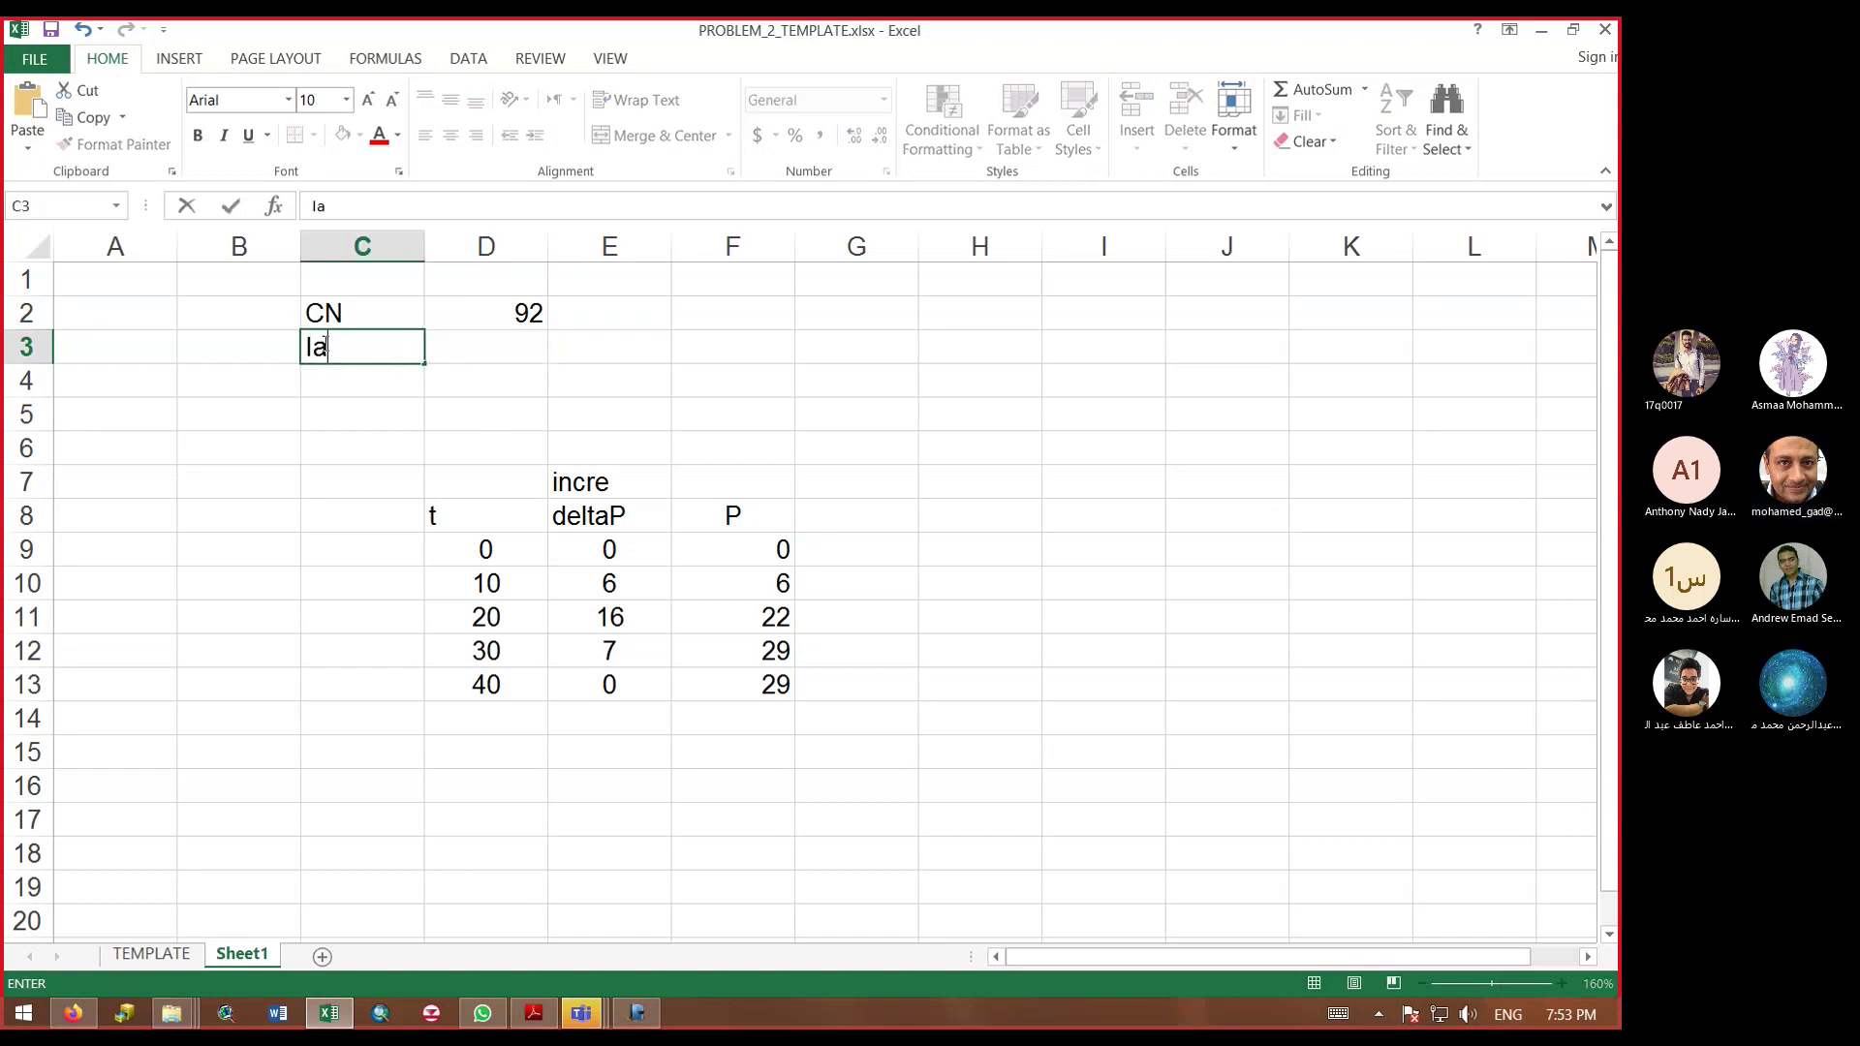
key("Tab")
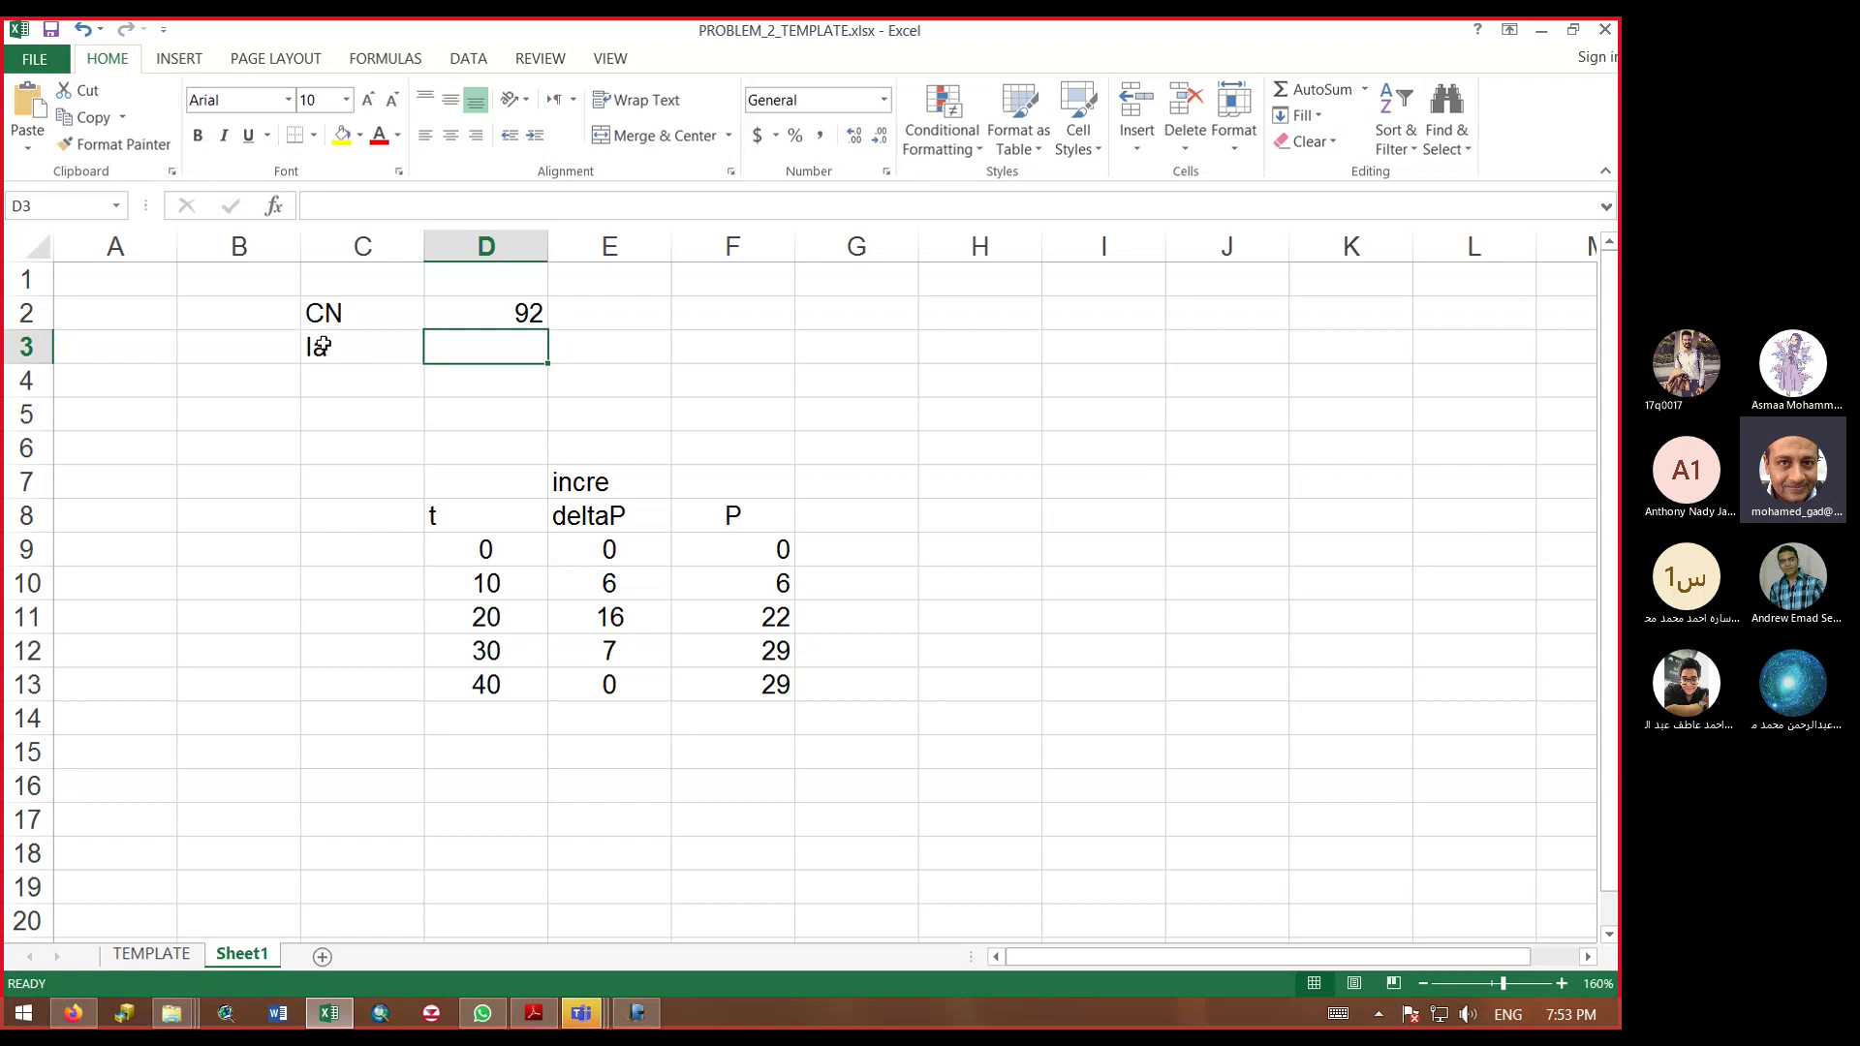
key("BackSpace")
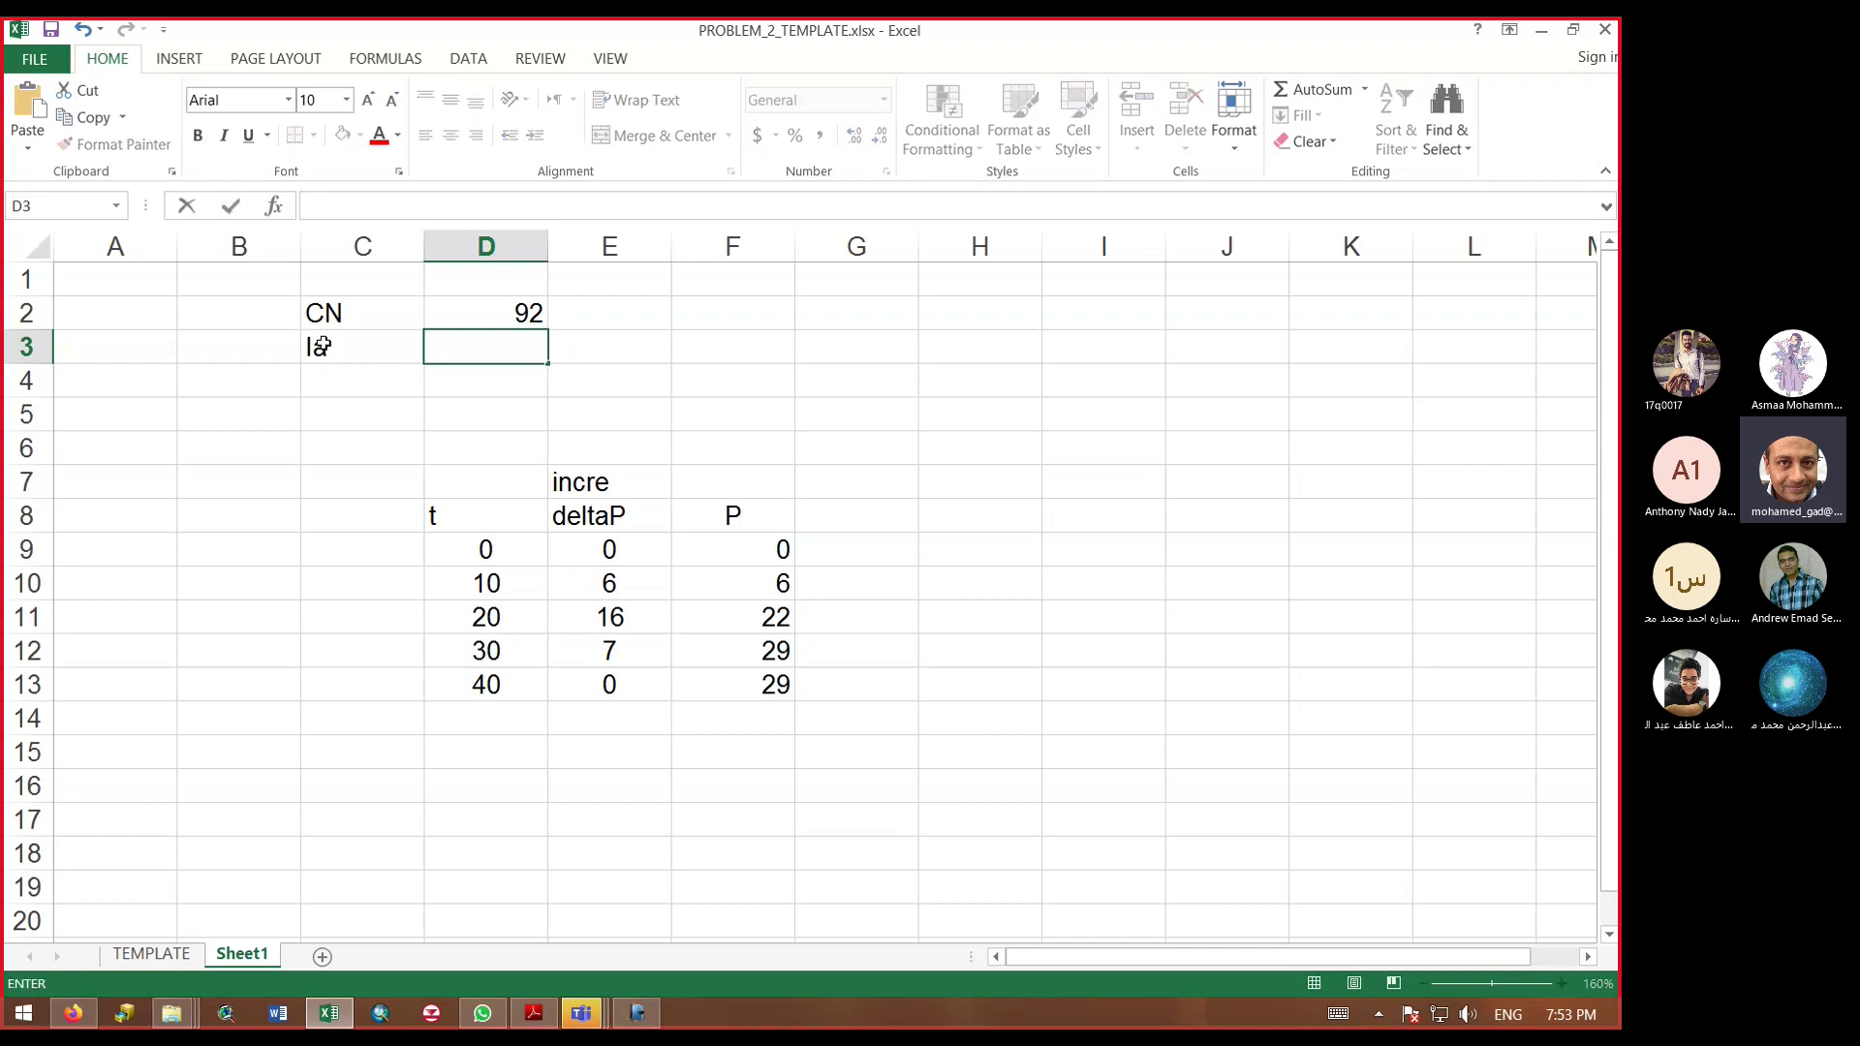
Step: Label cell C3 S and enter the formula =(25400/D2)-254 in D3
left_click(319, 345)
type("S")
key("Tab")
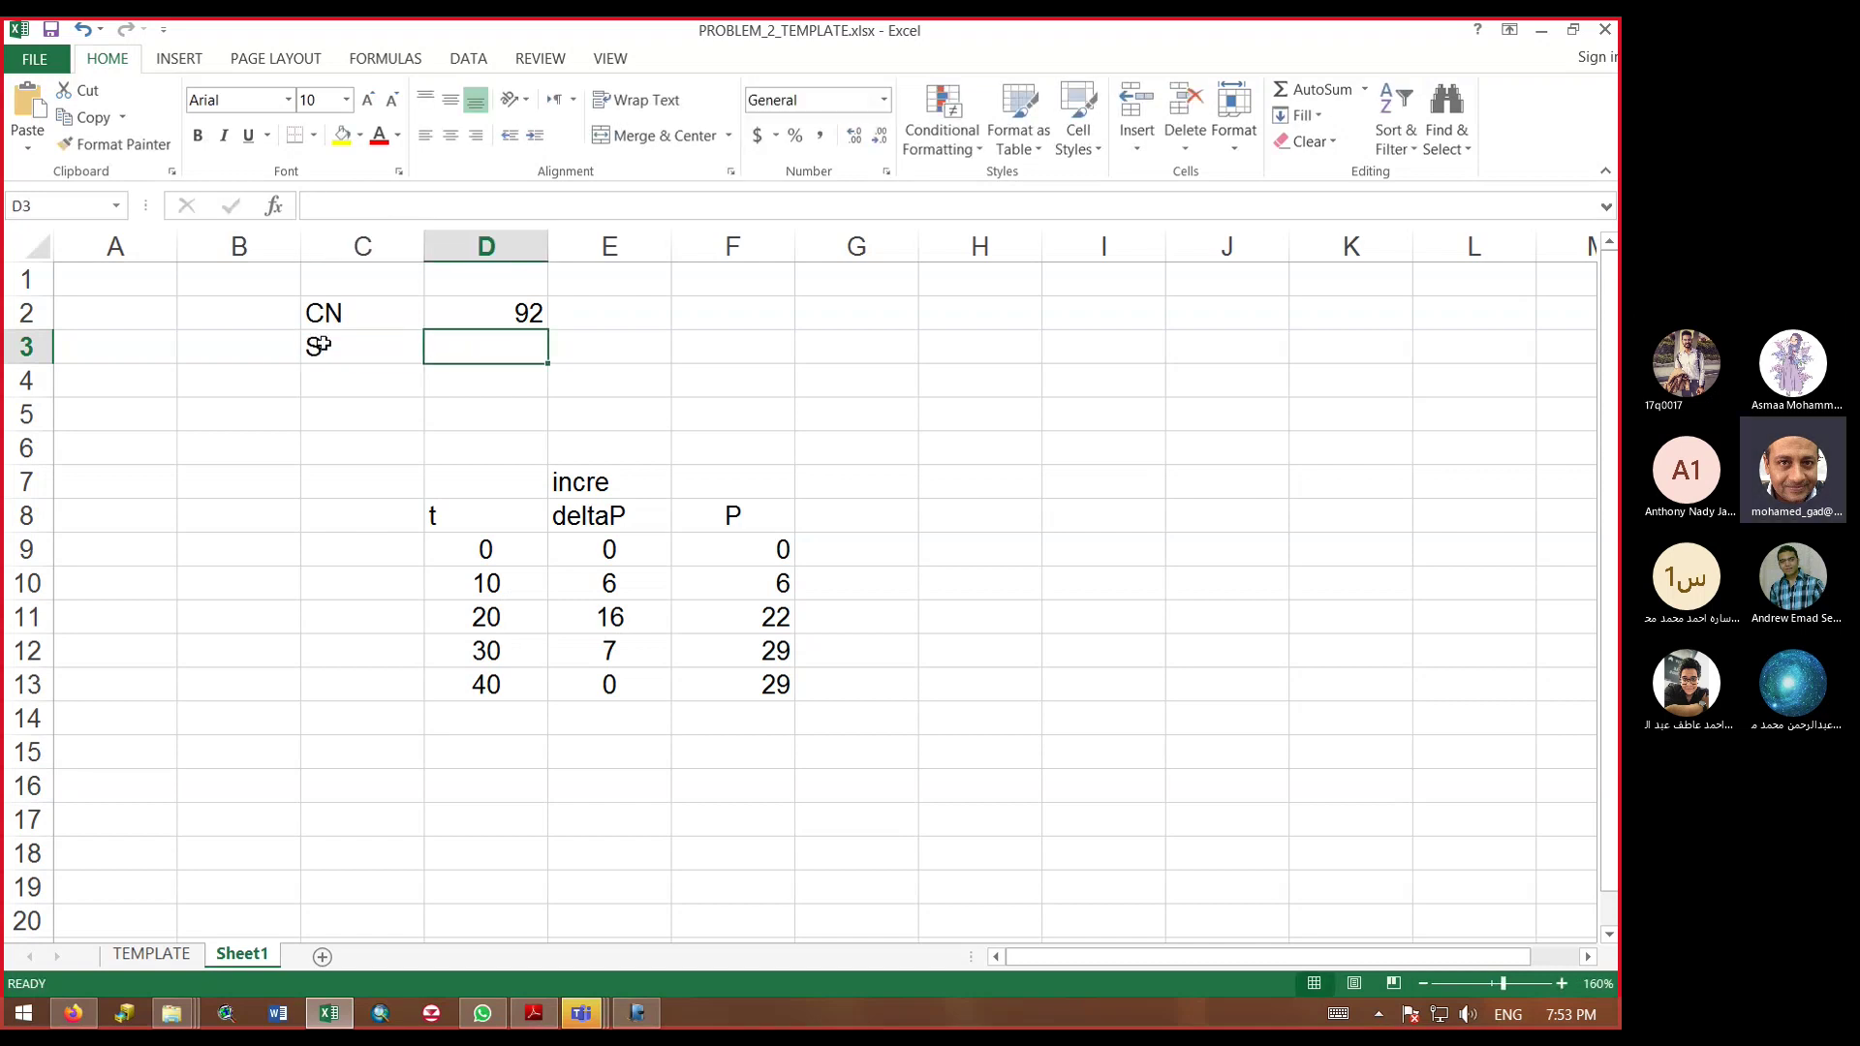
left_click(472, 205)
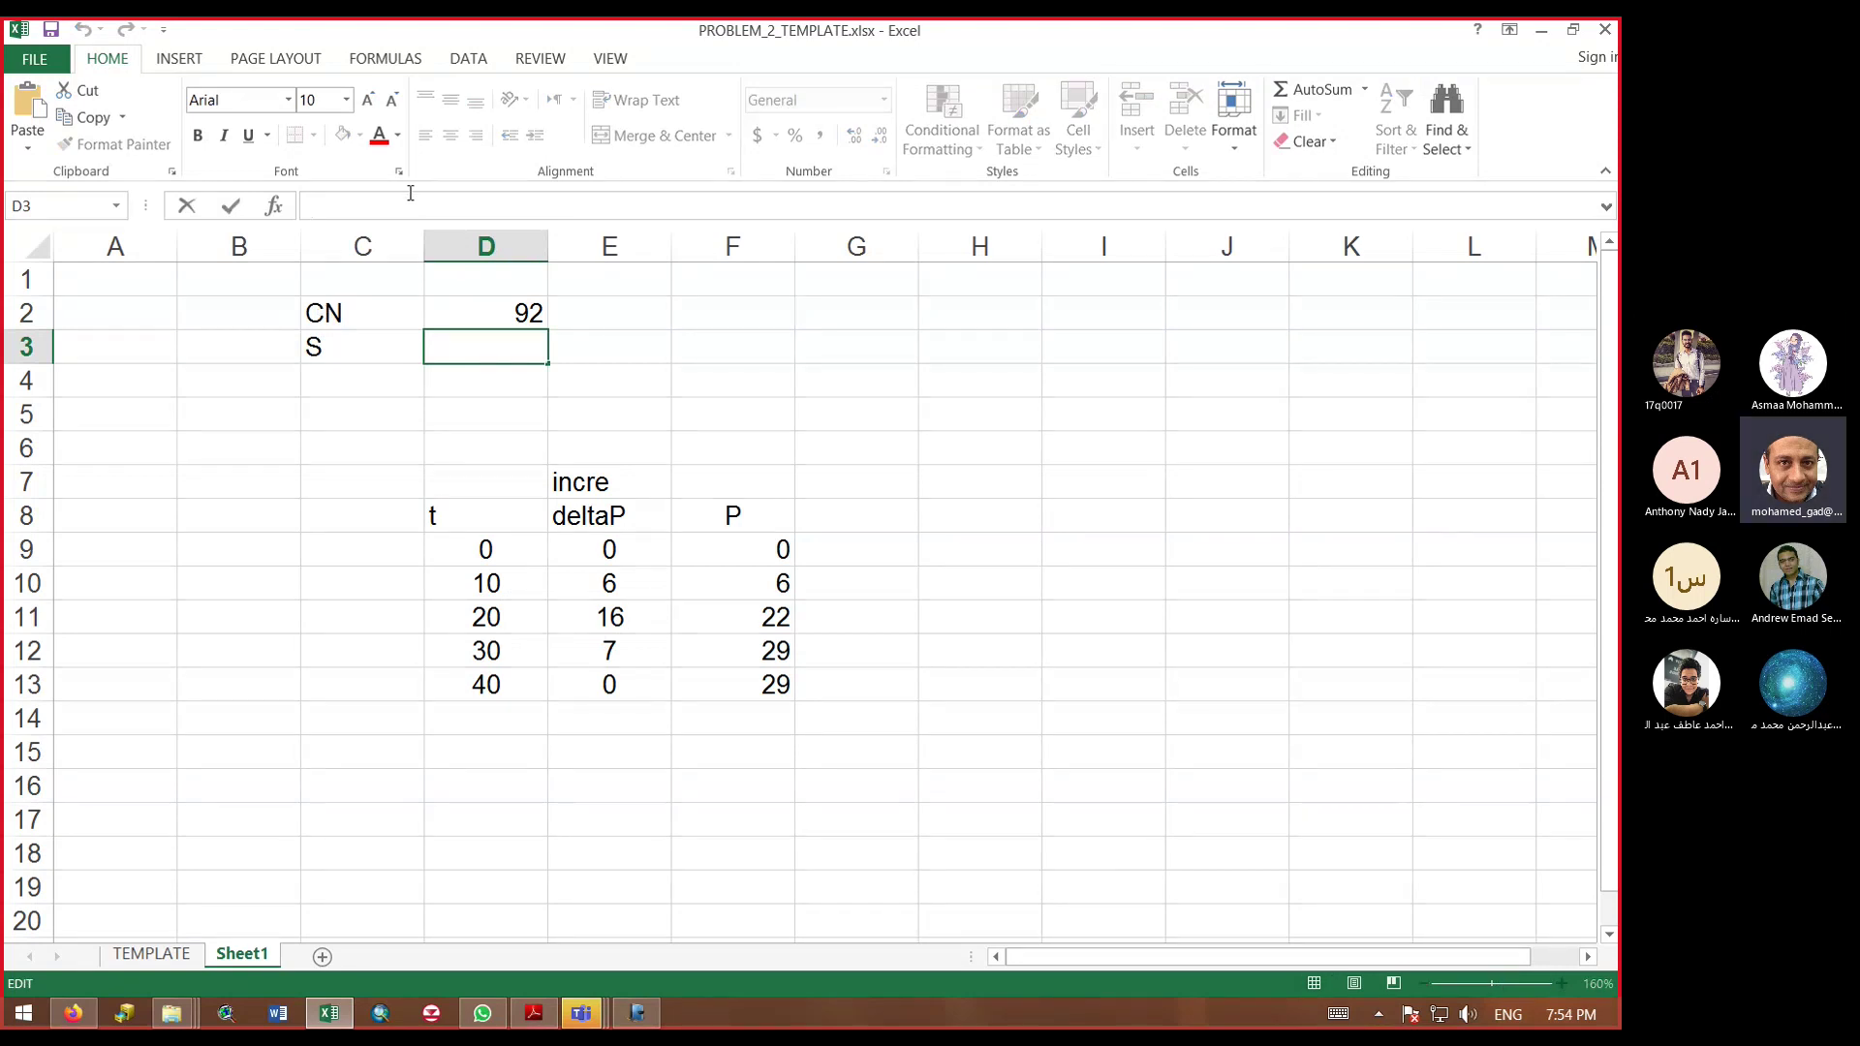
type("=")
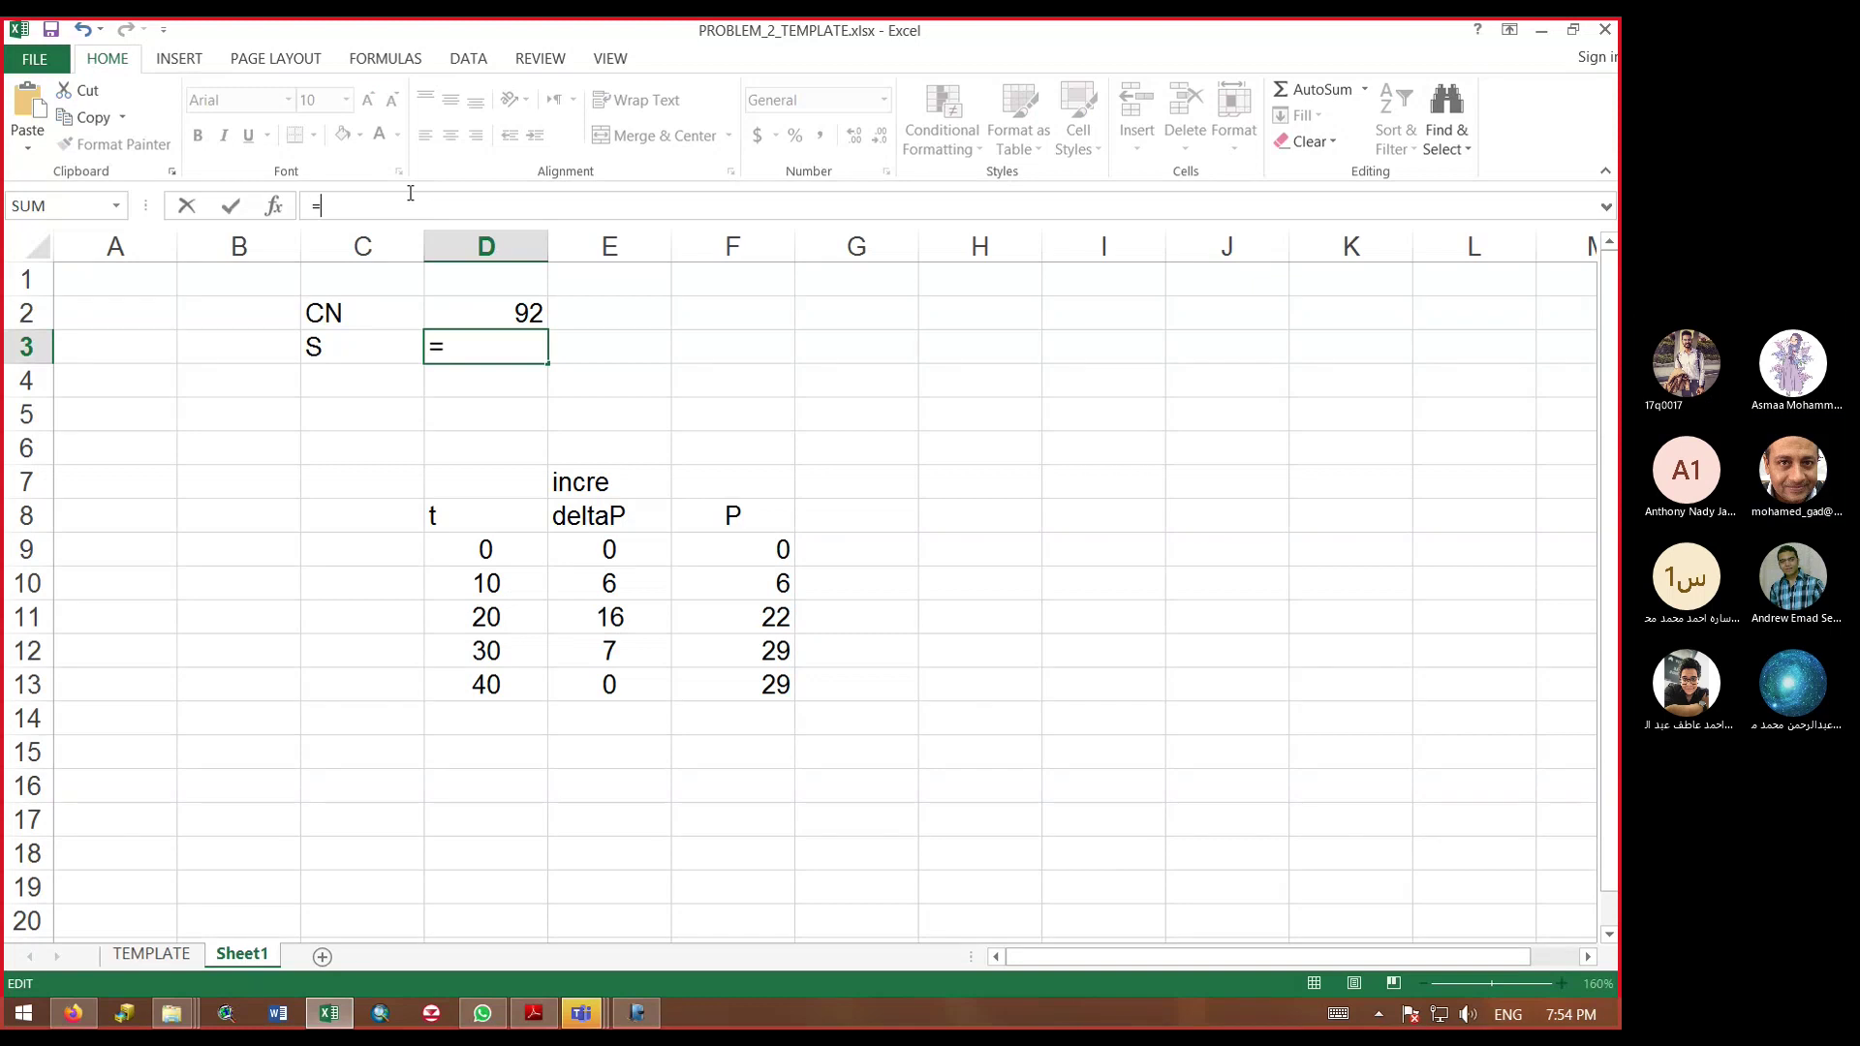
left_click(330, 206)
left_click(330, 206)
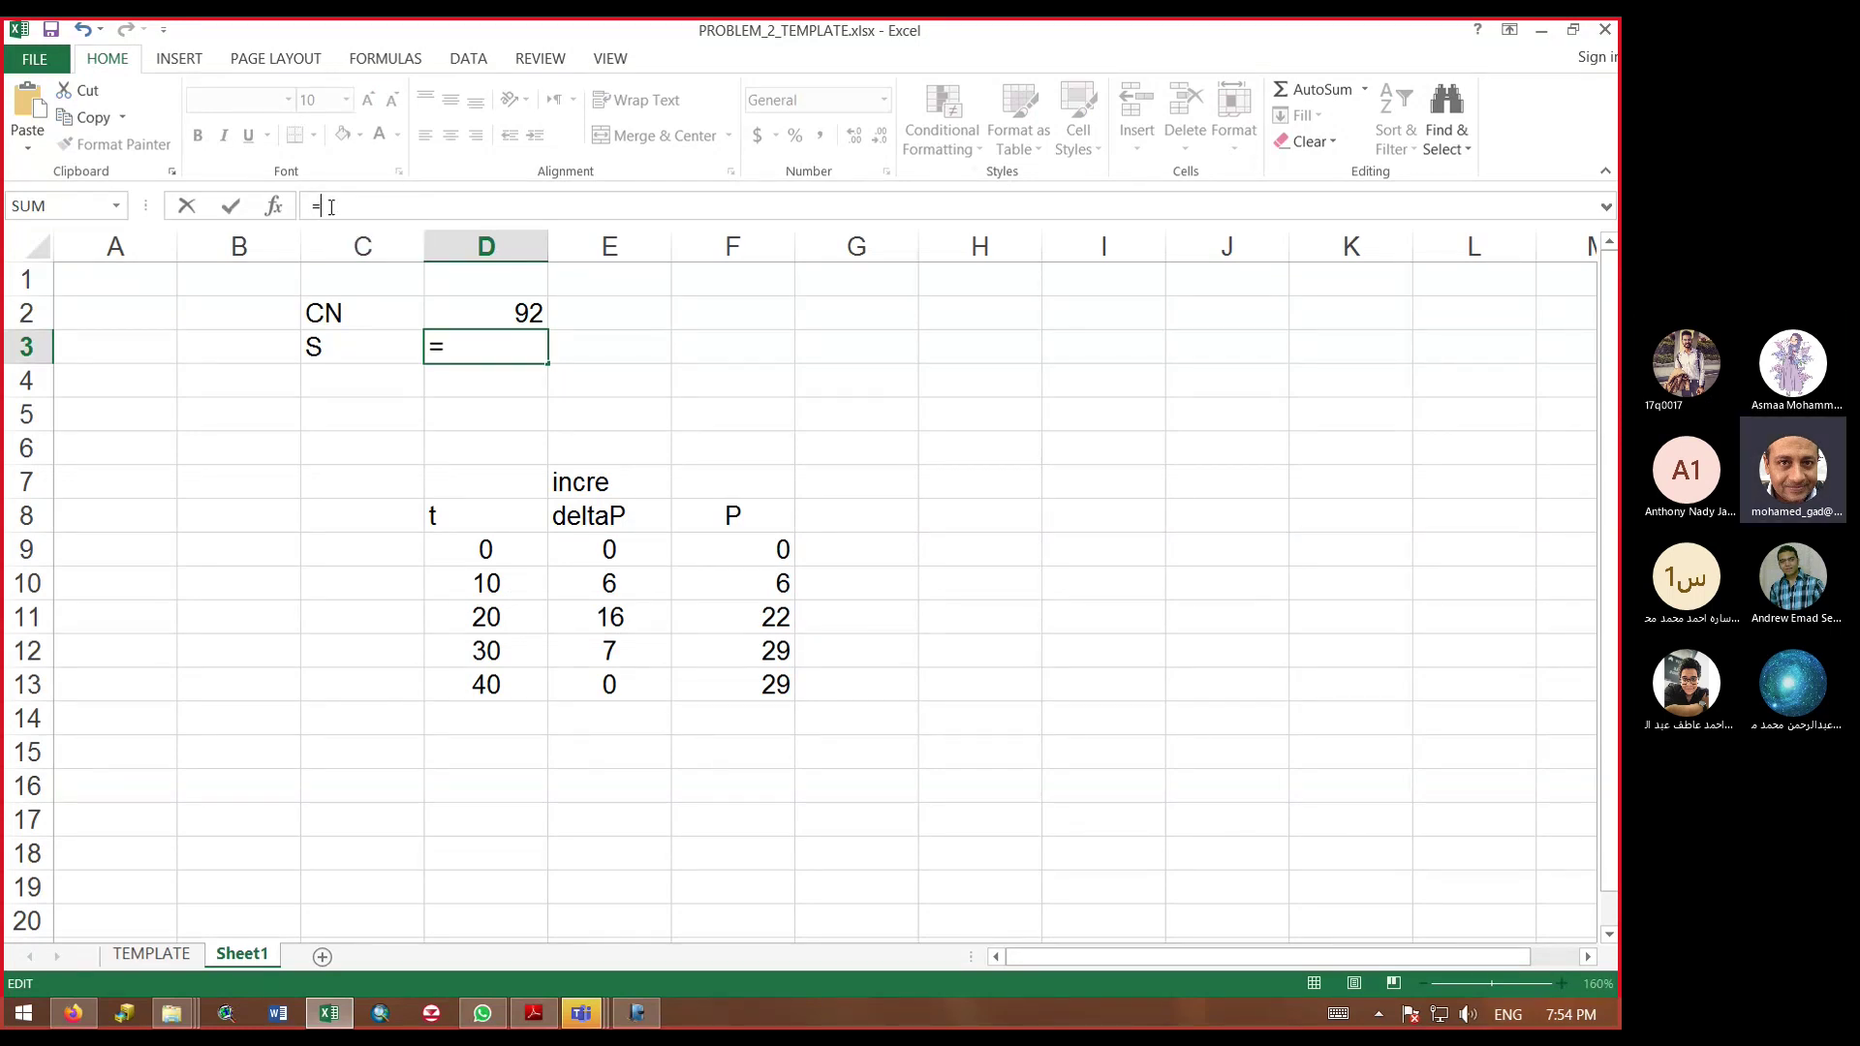
left_click(479, 344)
type("(254")
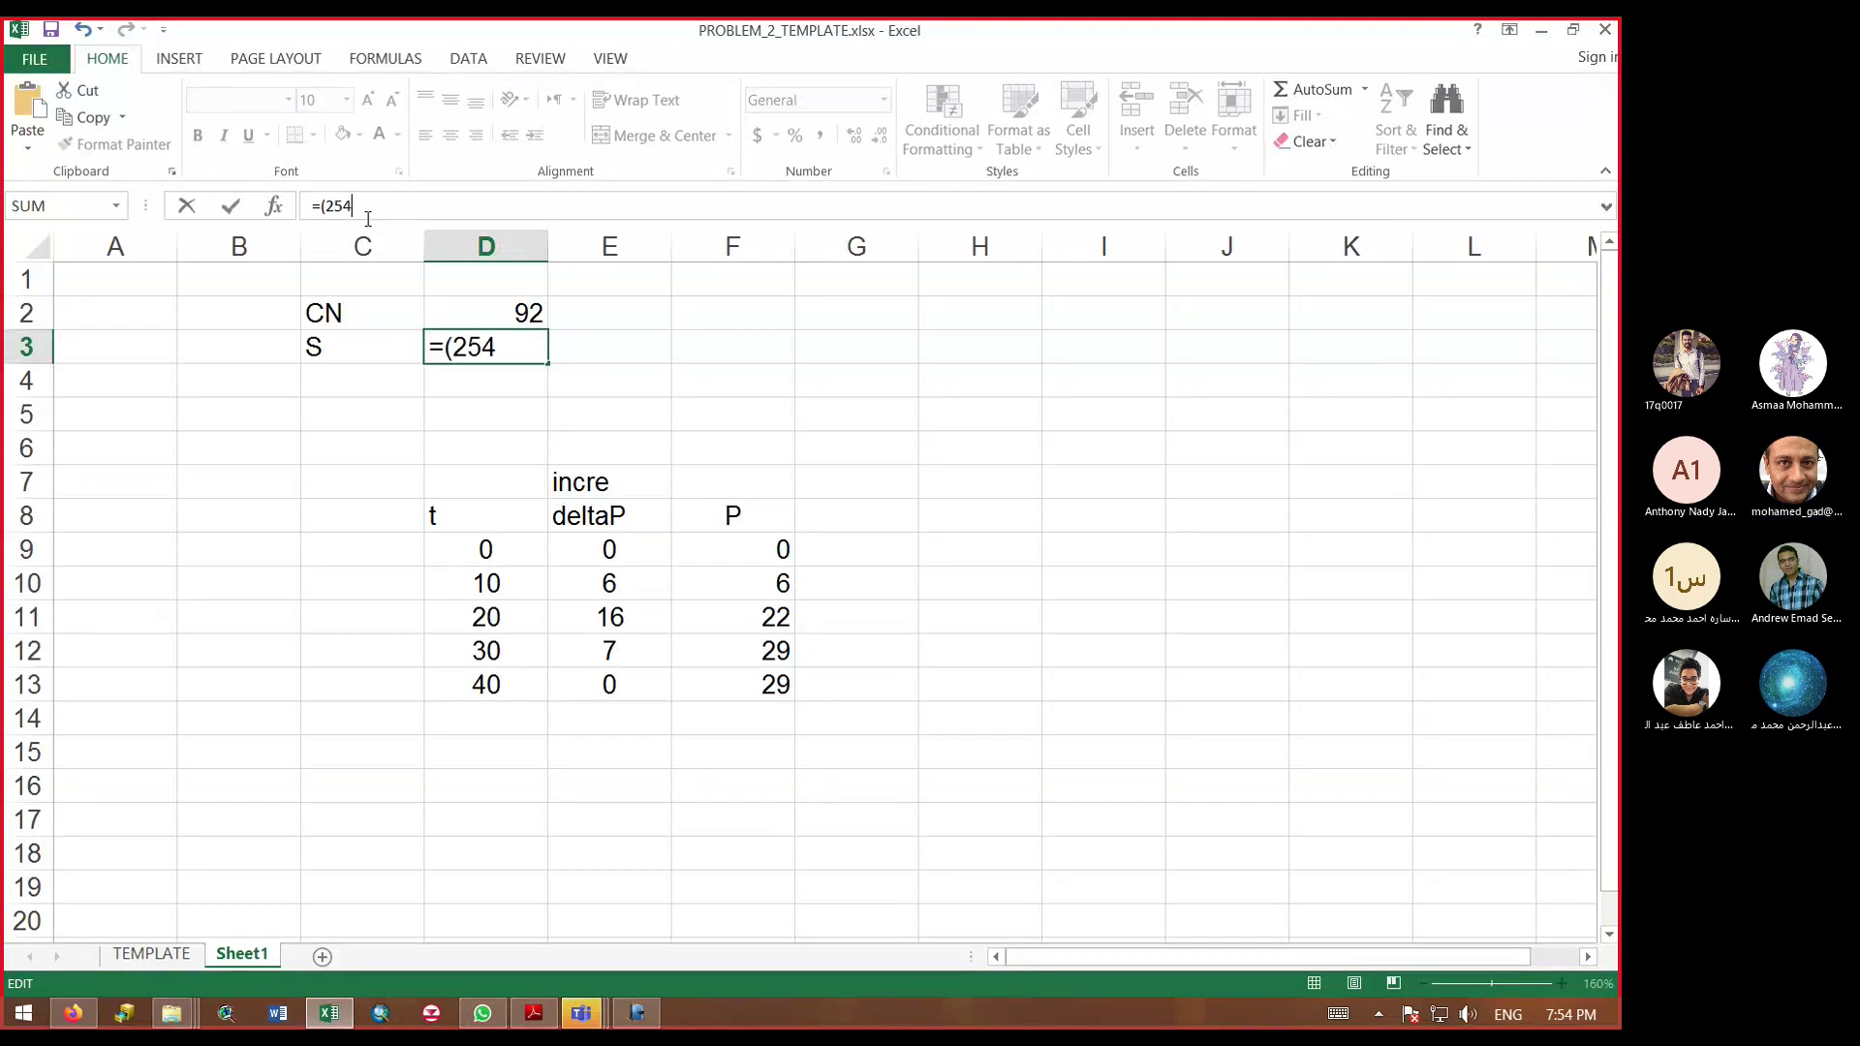
type("00/")
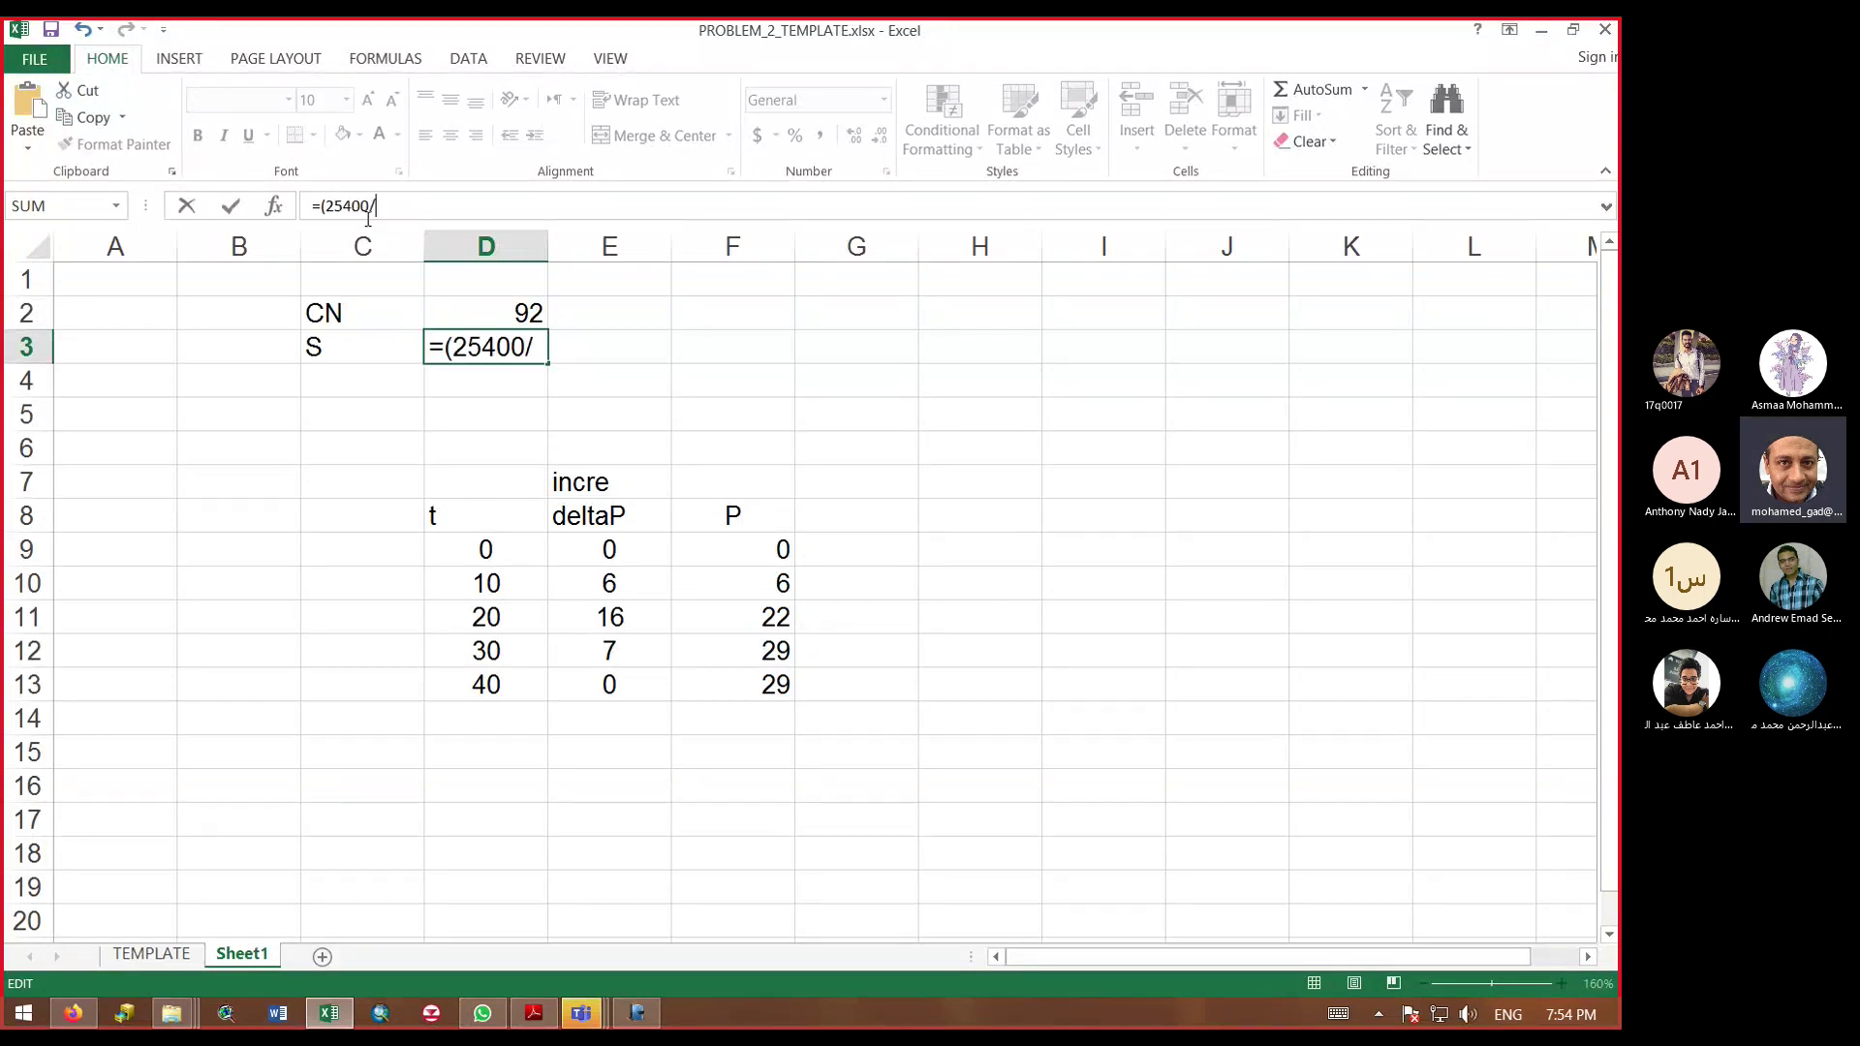
left_click(490, 308)
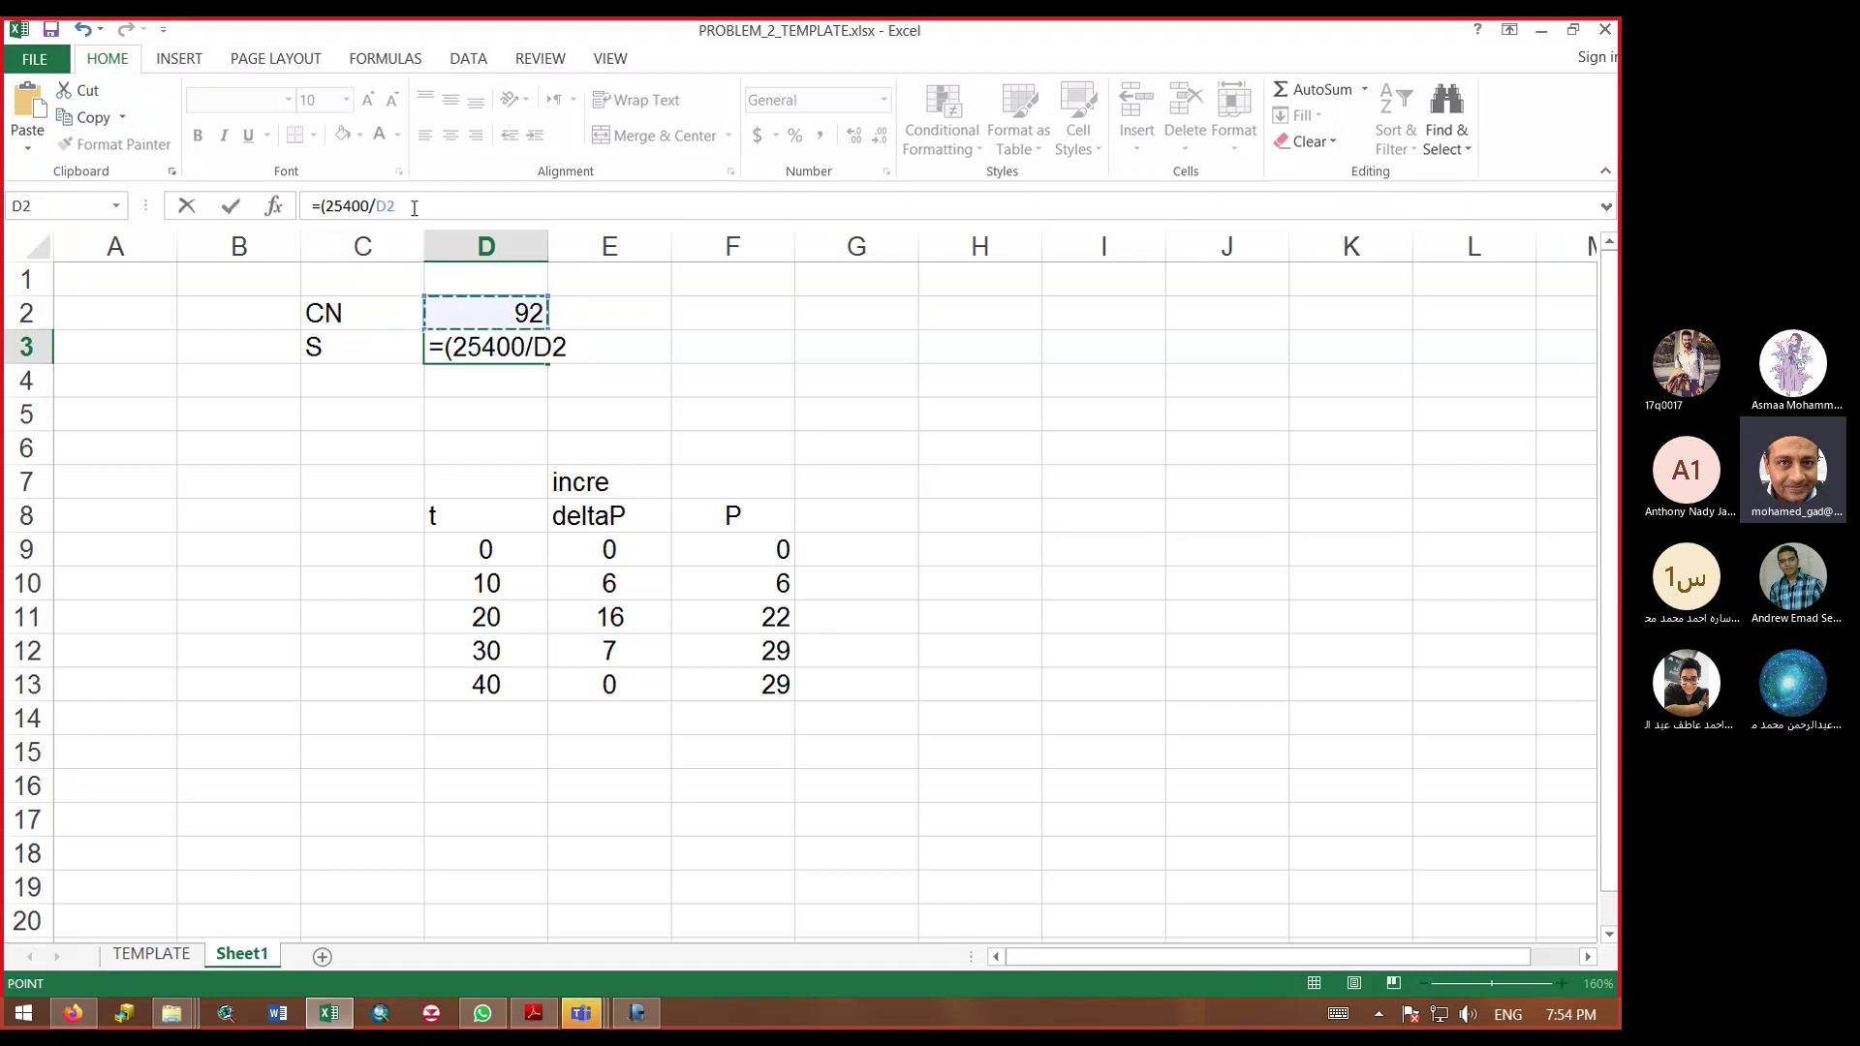
type(")-254")
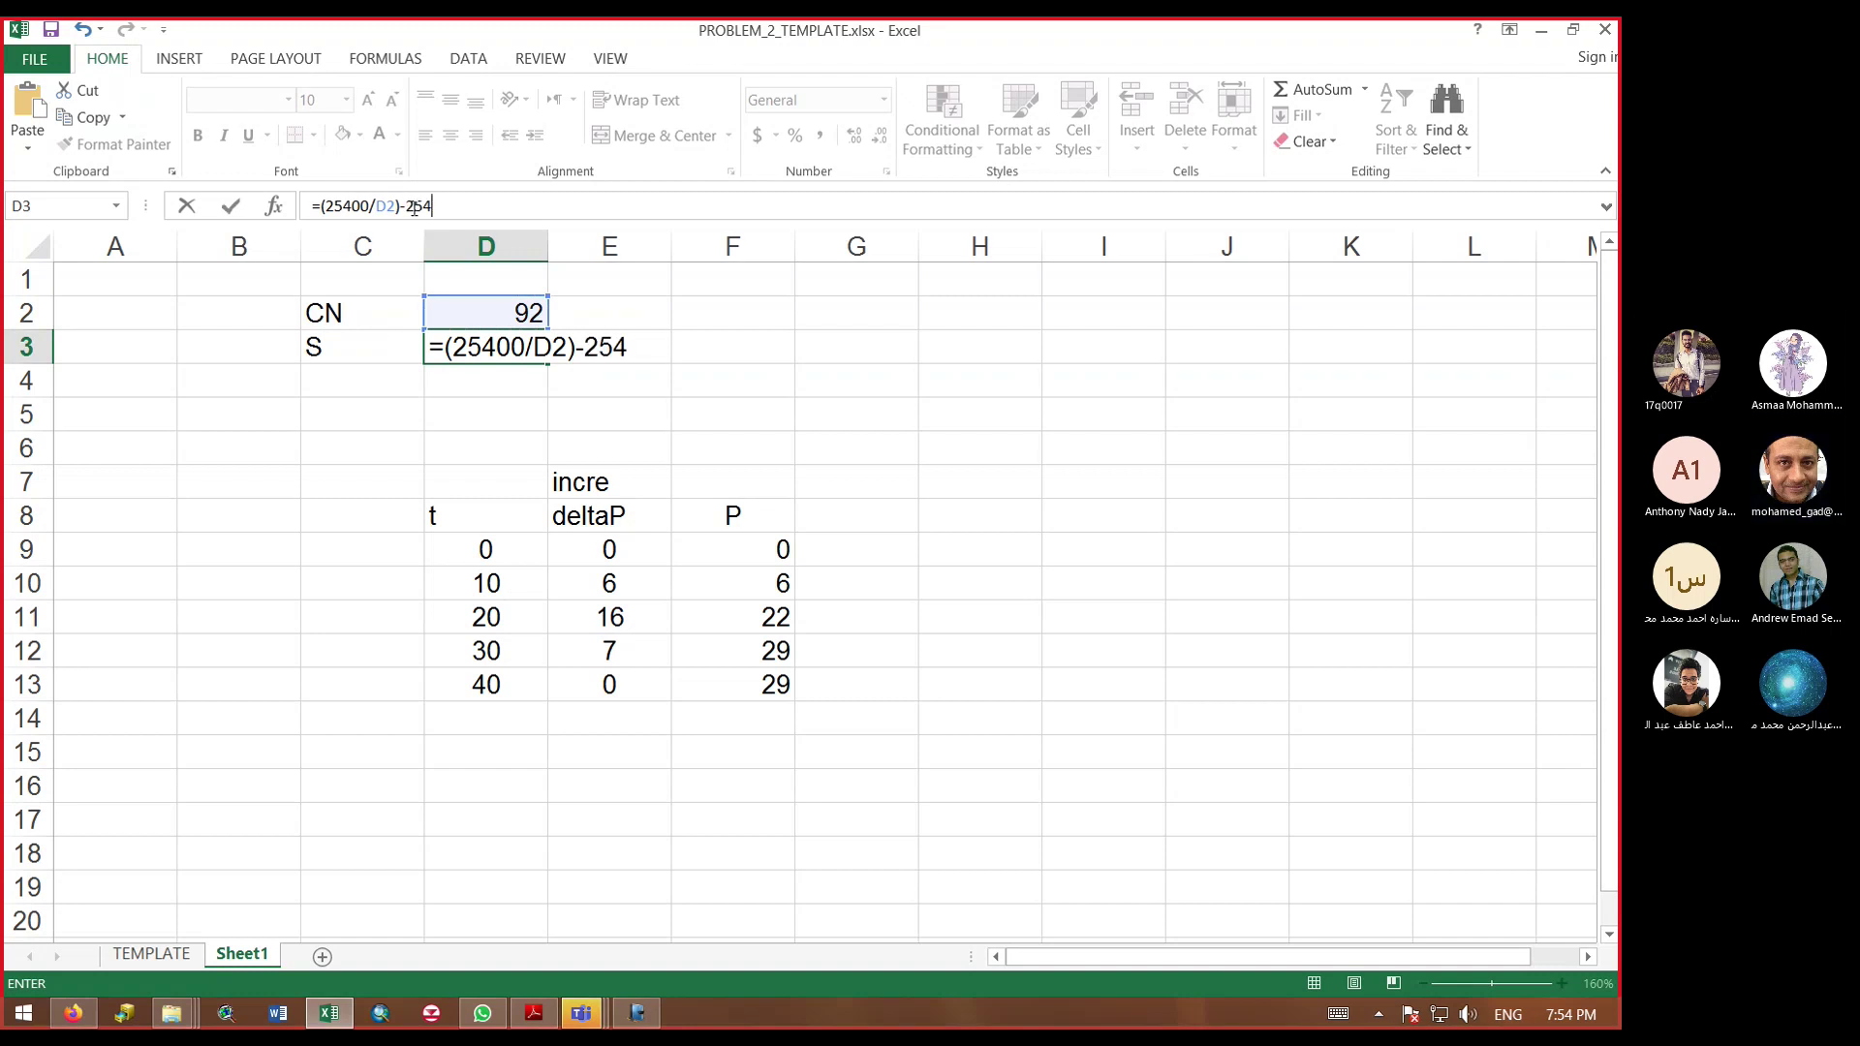
key("Return")
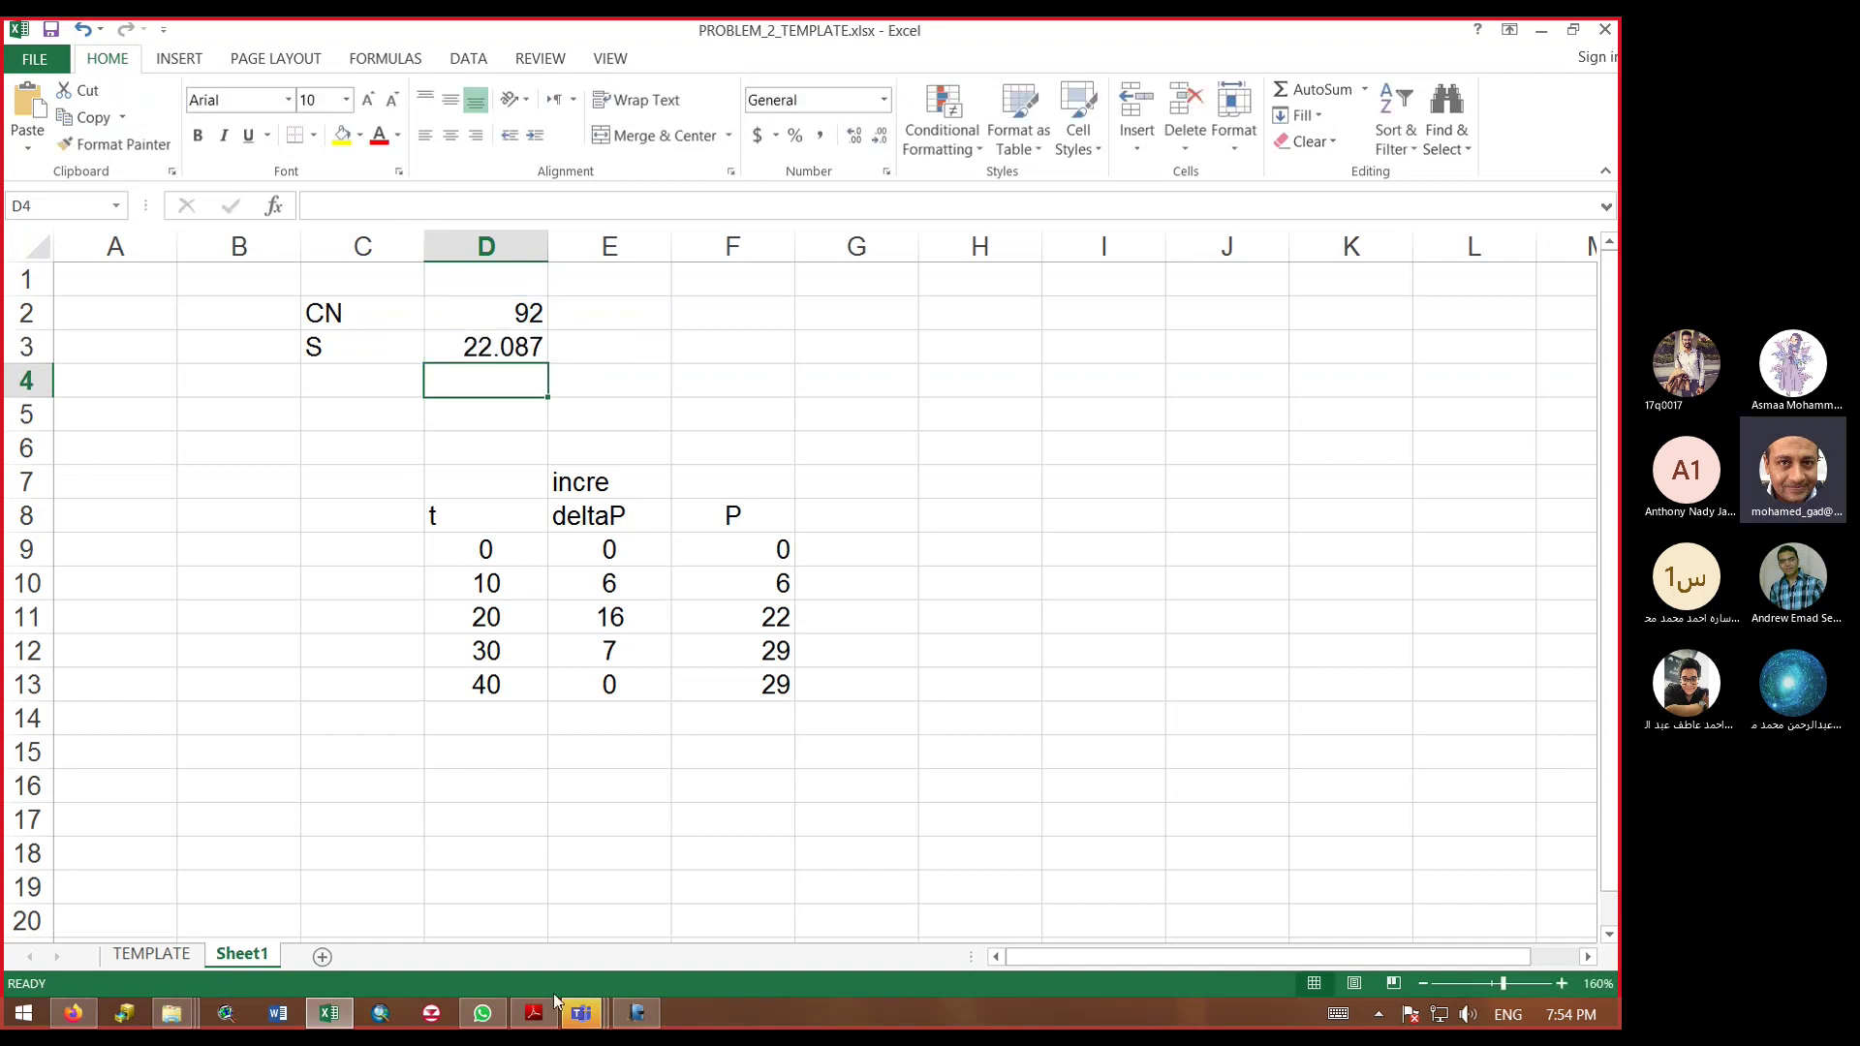
Step: Check the S and Ia formulas in the assignment PDF, and back in Excel label C4 Ia and enter =0.2*D3 in D4
left_click(533, 1014)
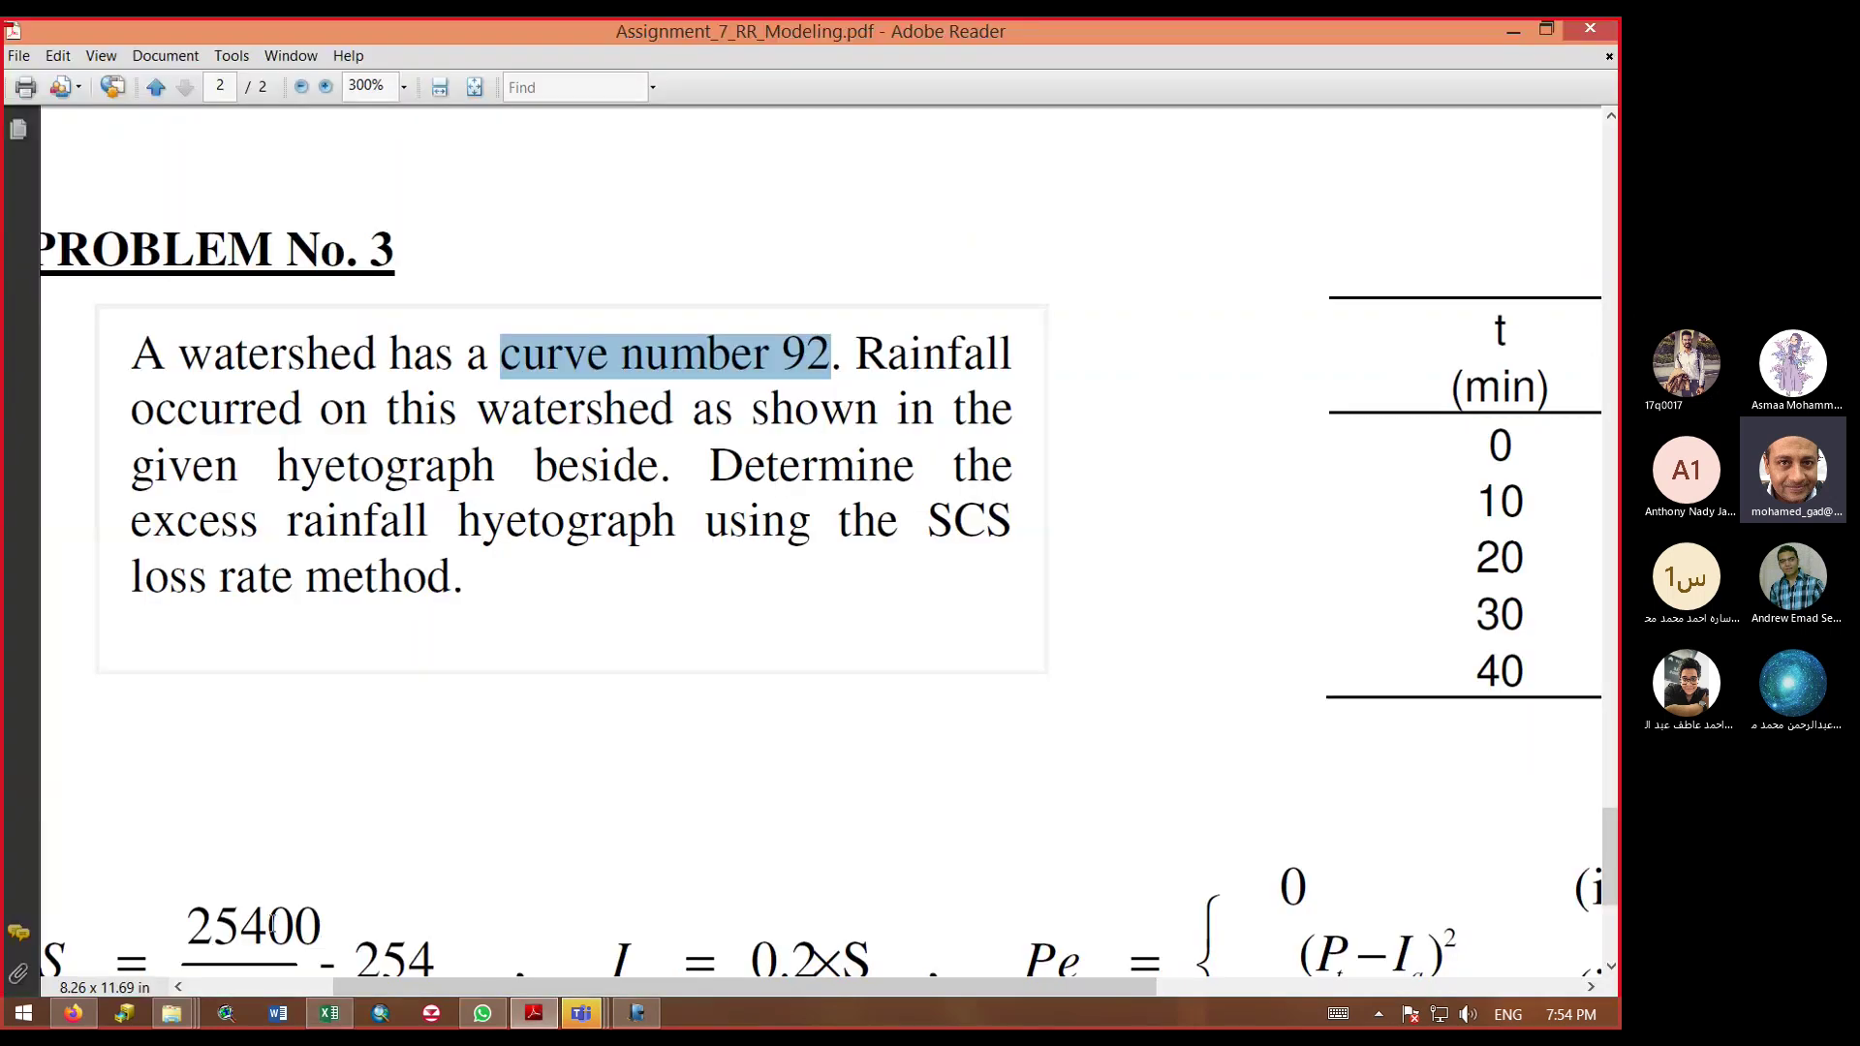
left_click_drag(267, 928, 320, 930)
scroll(319, 930, "down", 1)
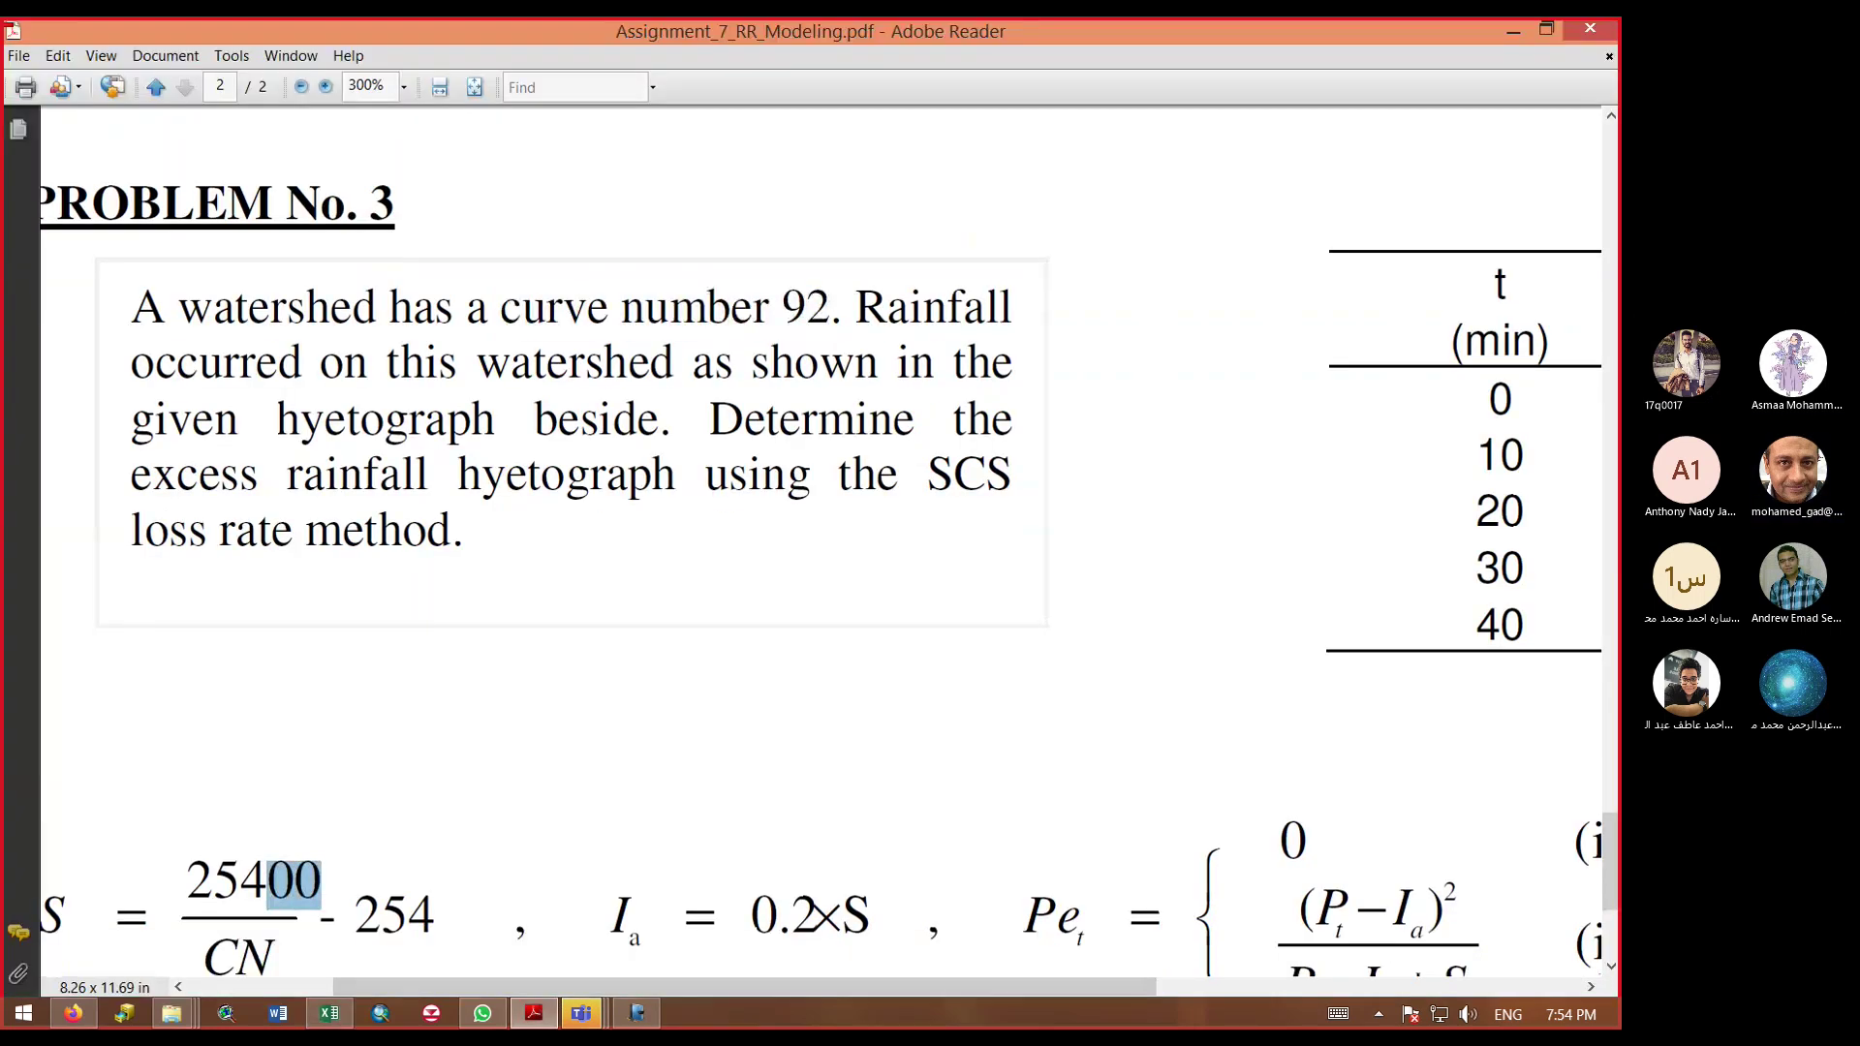
left_click(333, 1014)
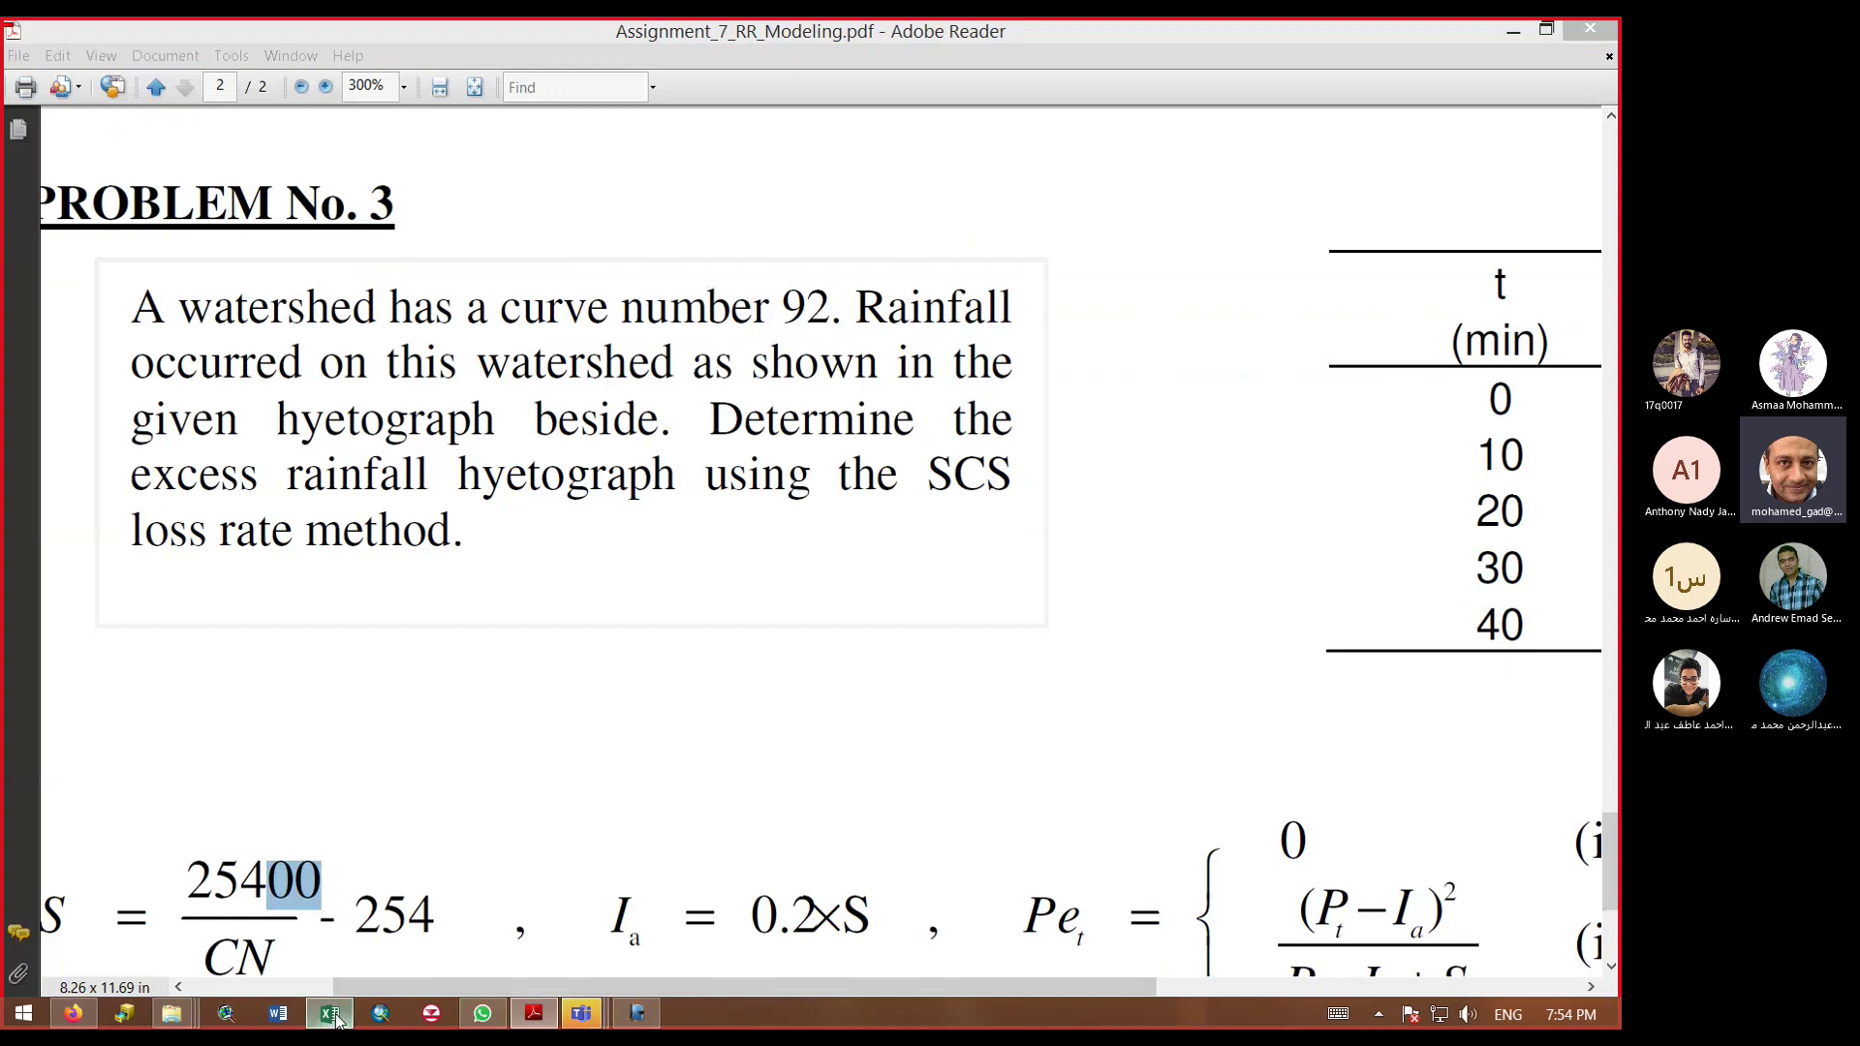
left_click(369, 381)
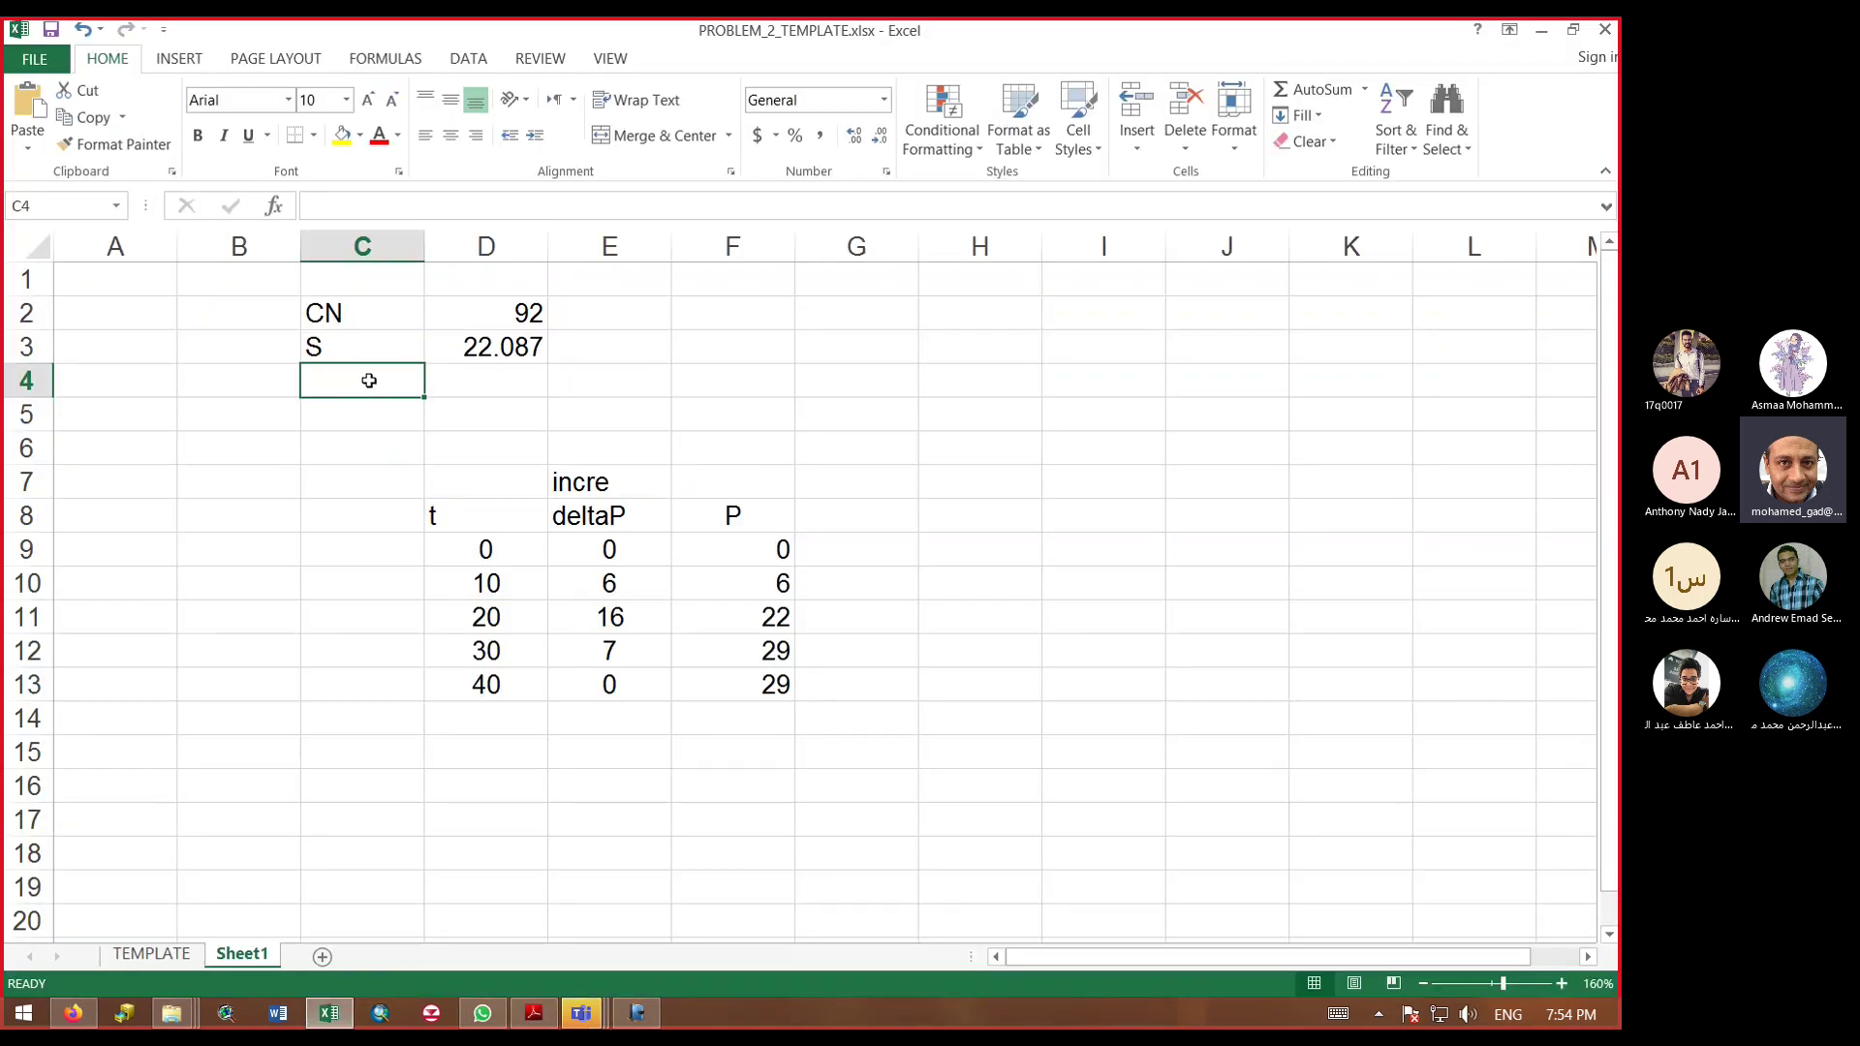
type("la")
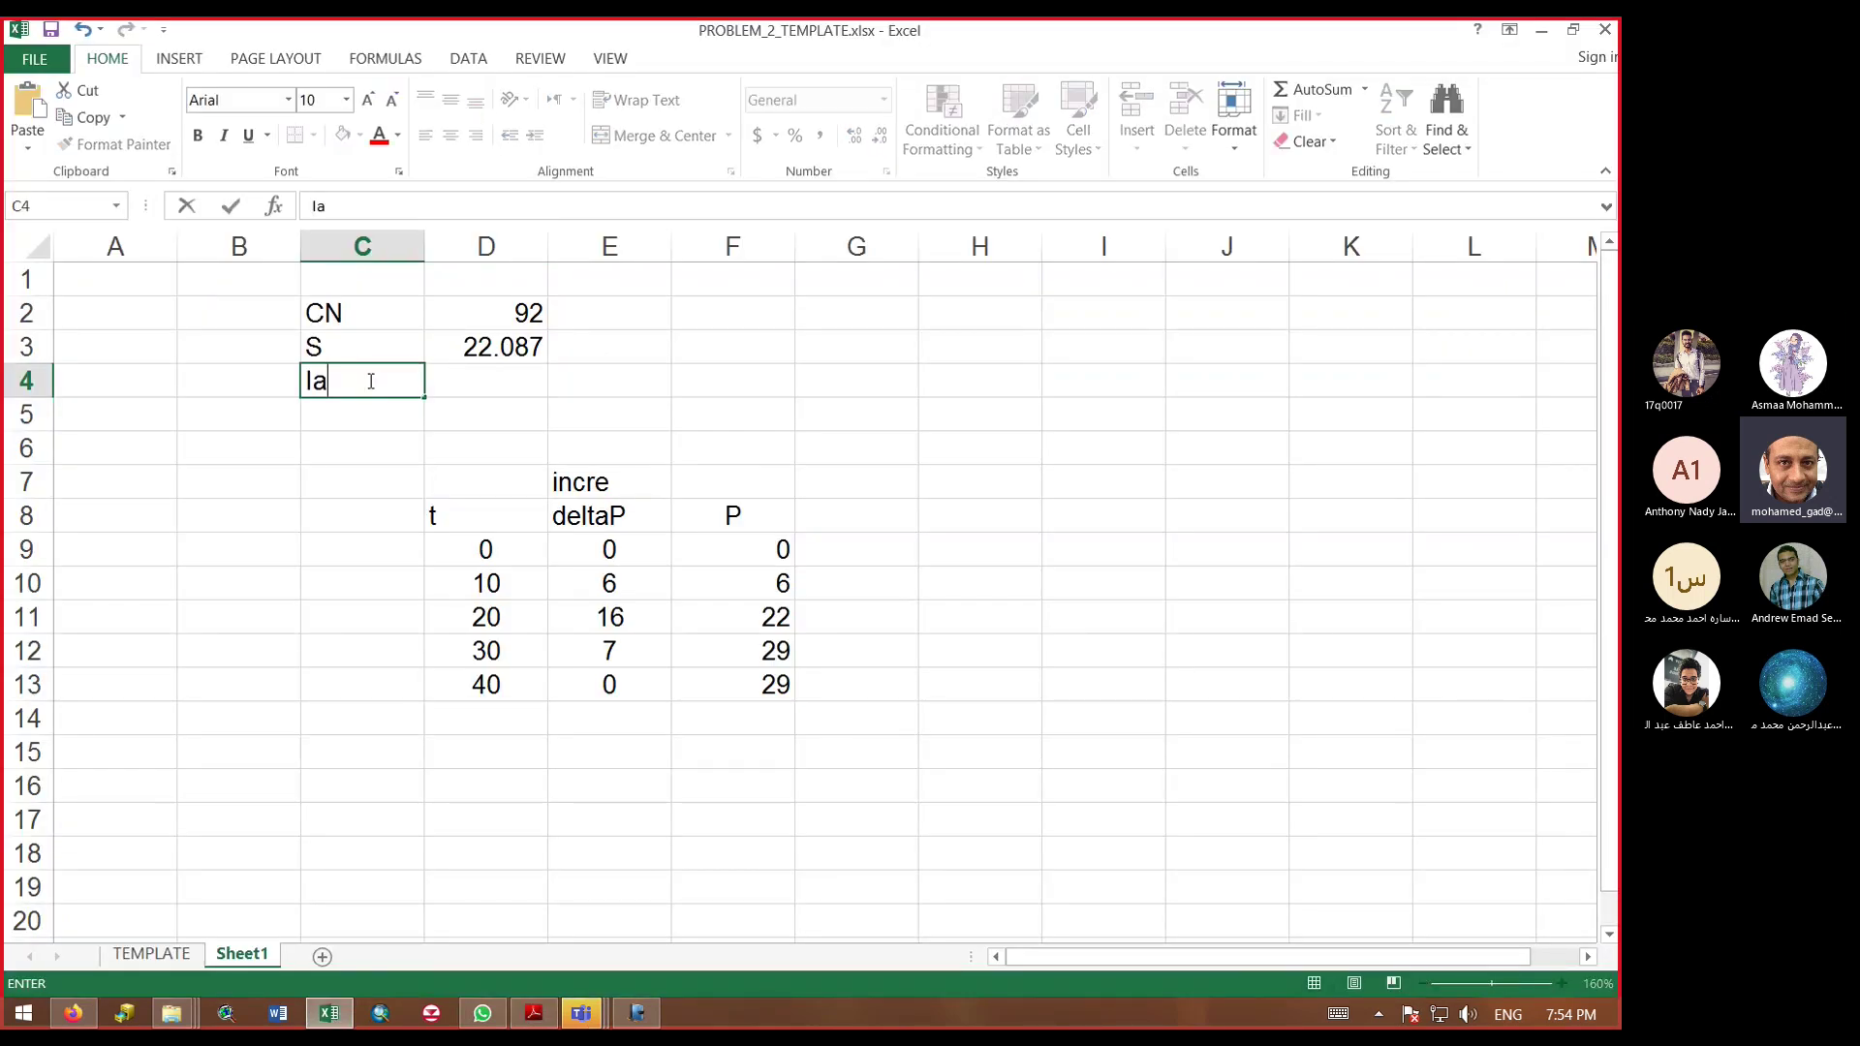
key("Tab")
type("=0.2")
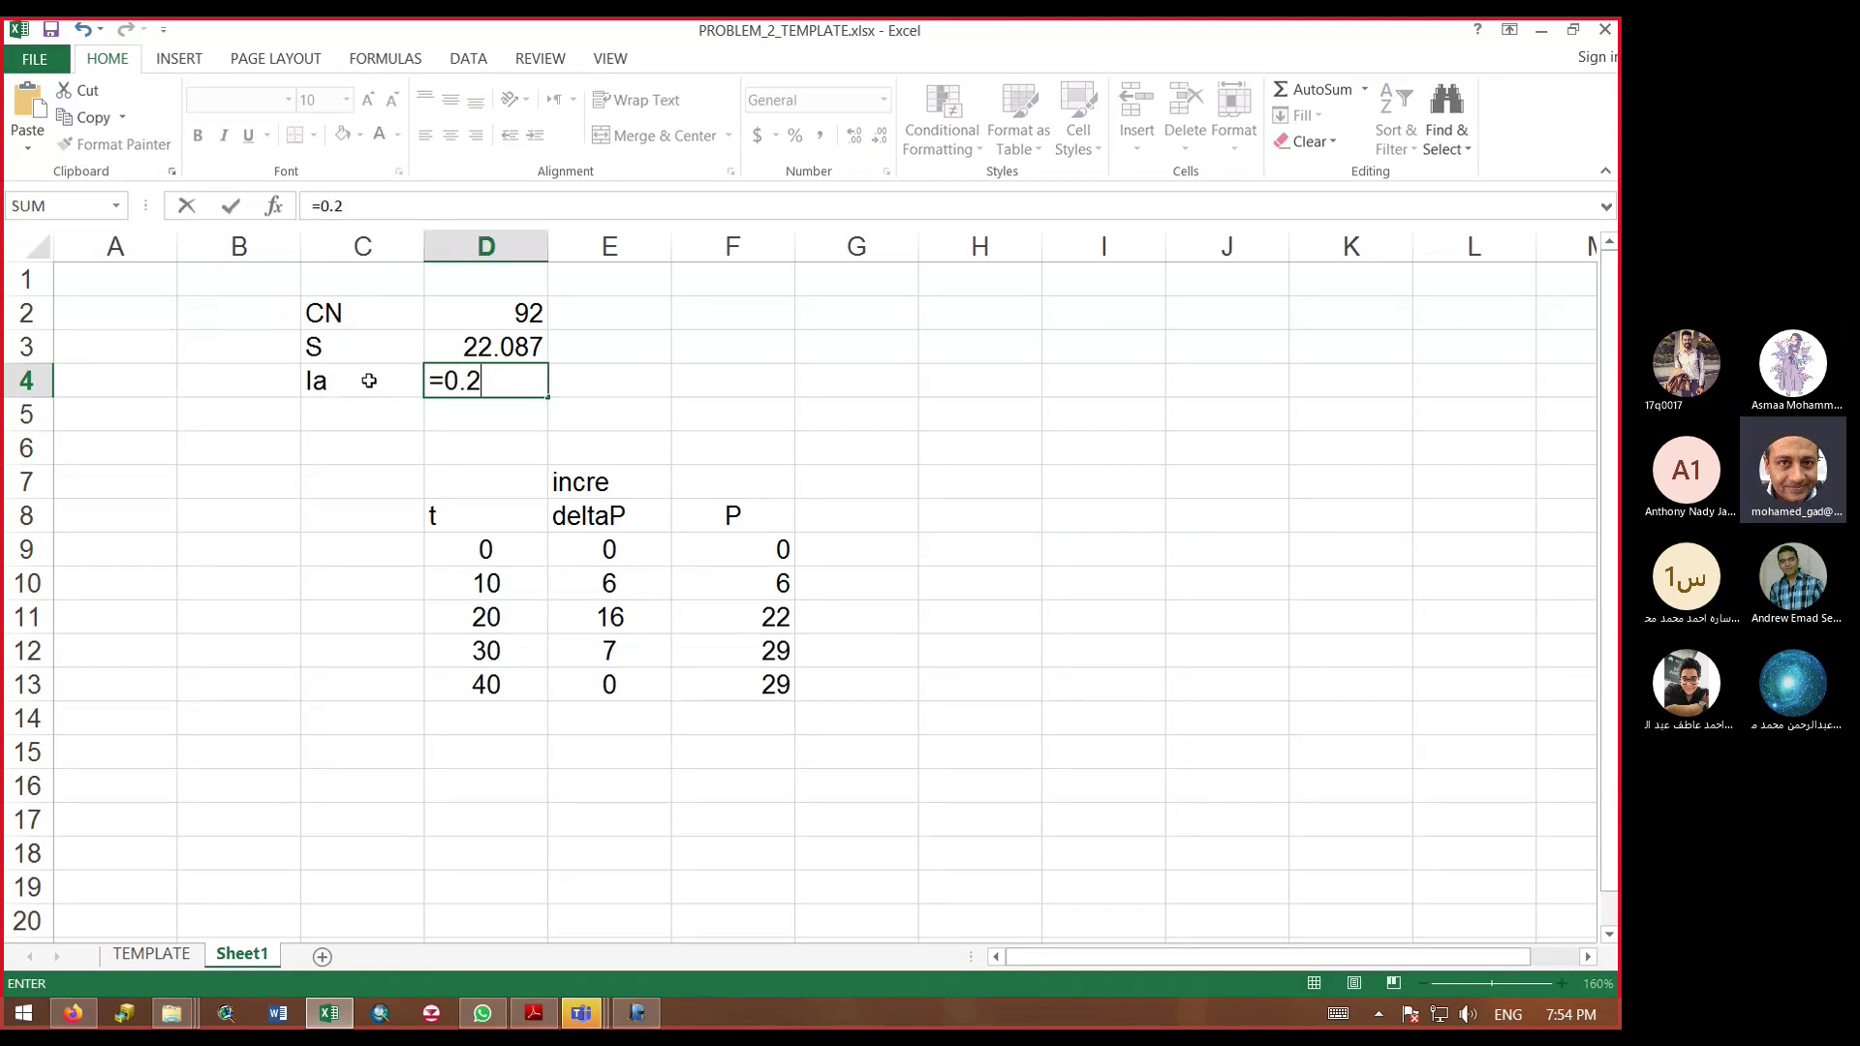
type("*")
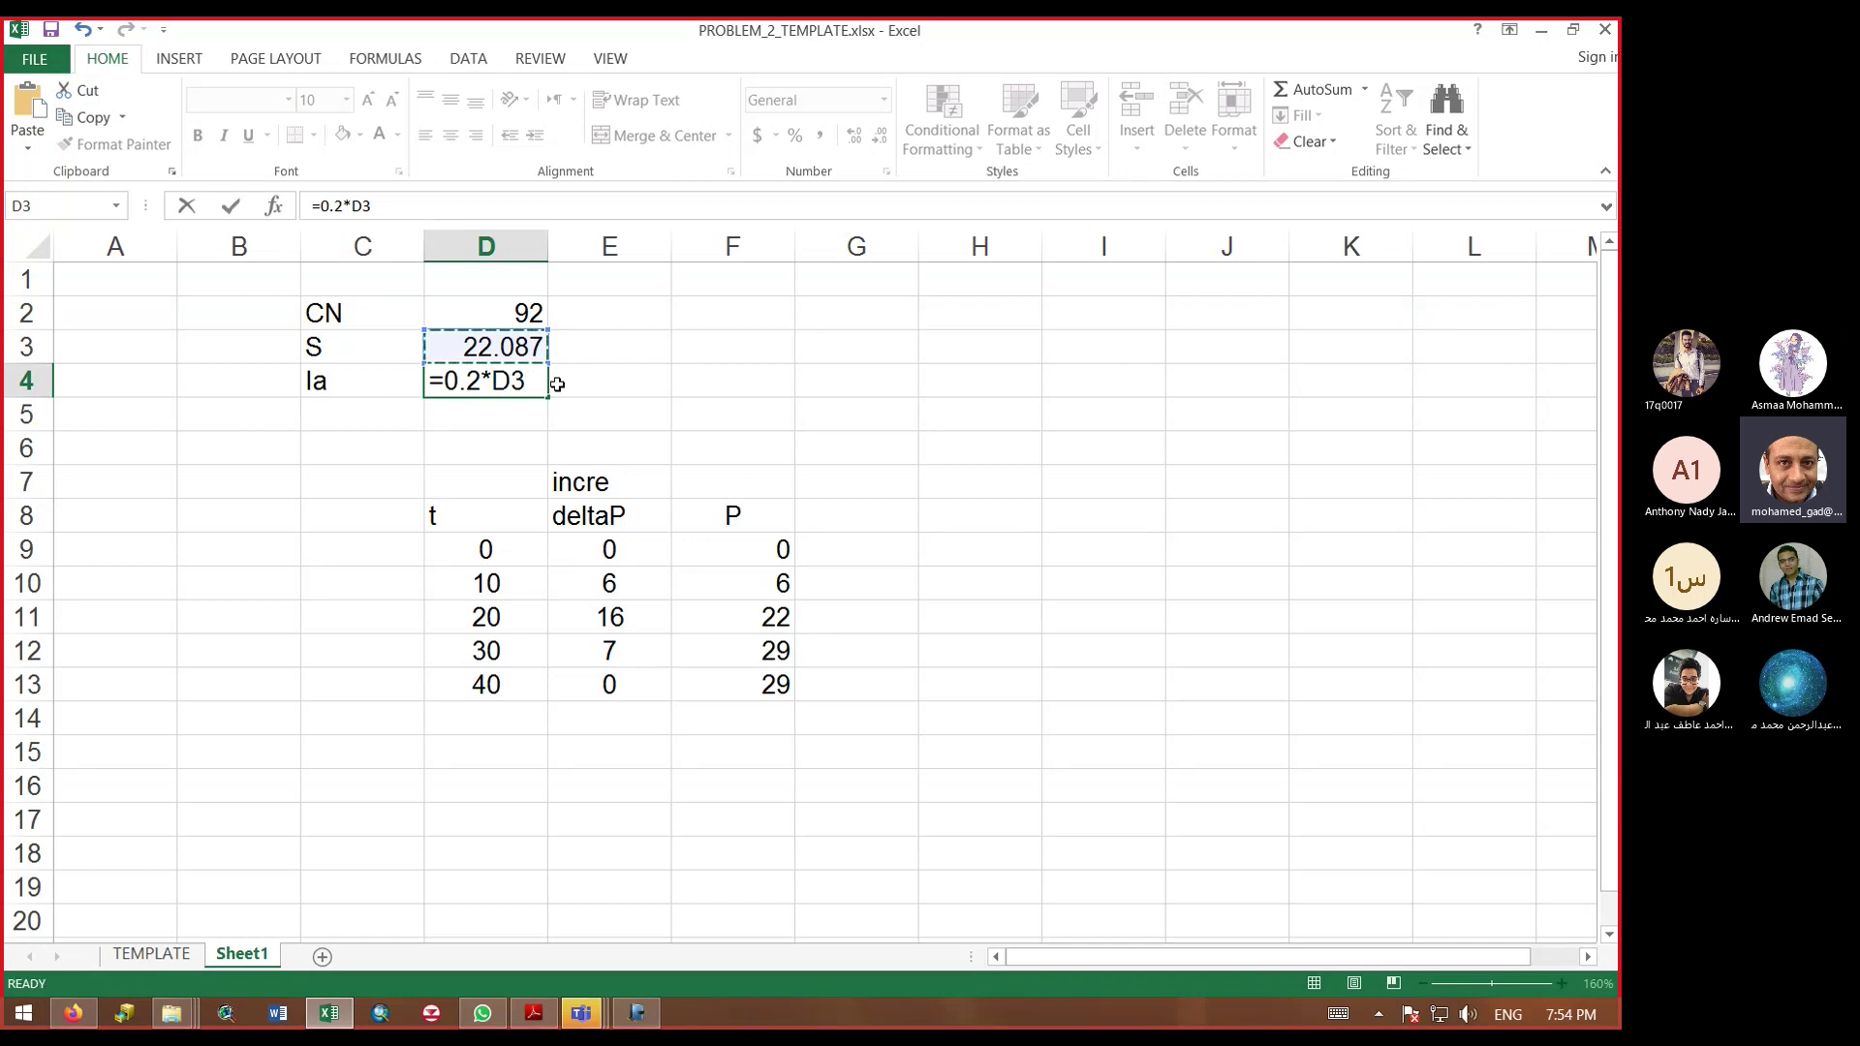
key("Return")
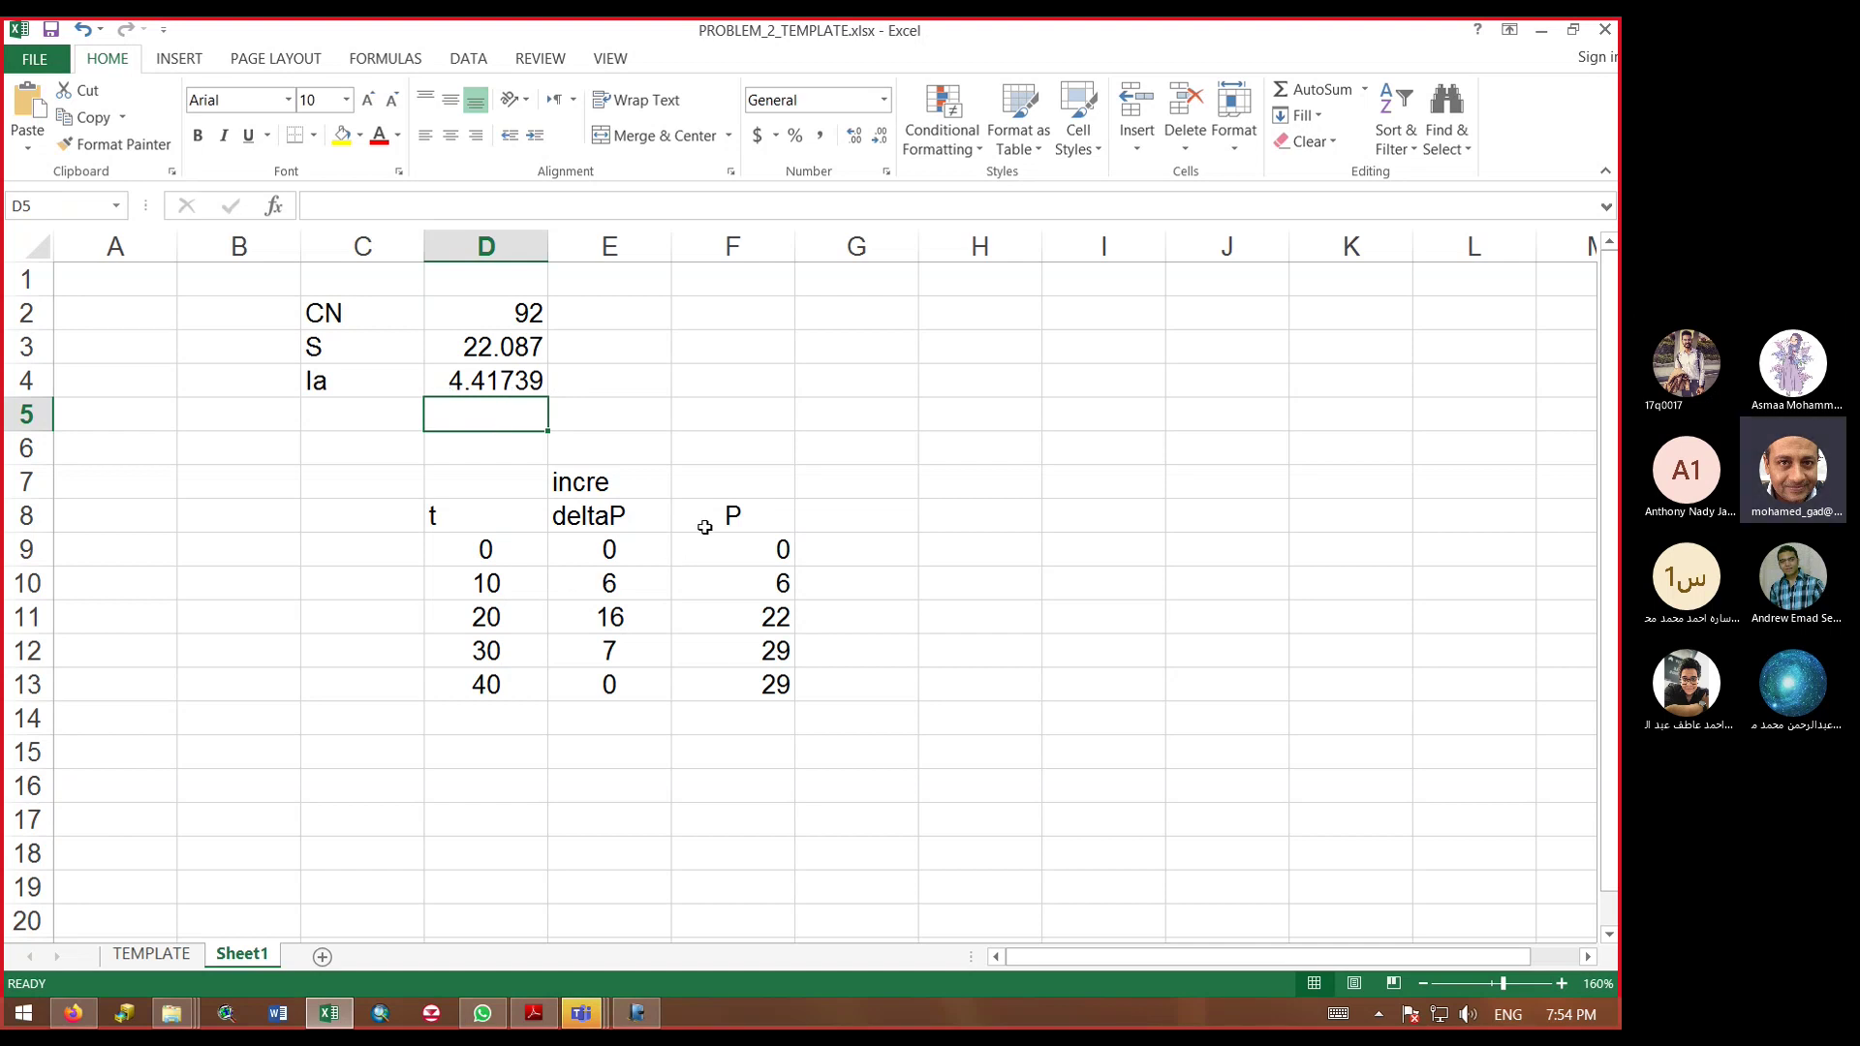
Step: Add the effective rainfall heading Pe in cell G8, beside the P heading
left_click(874, 515)
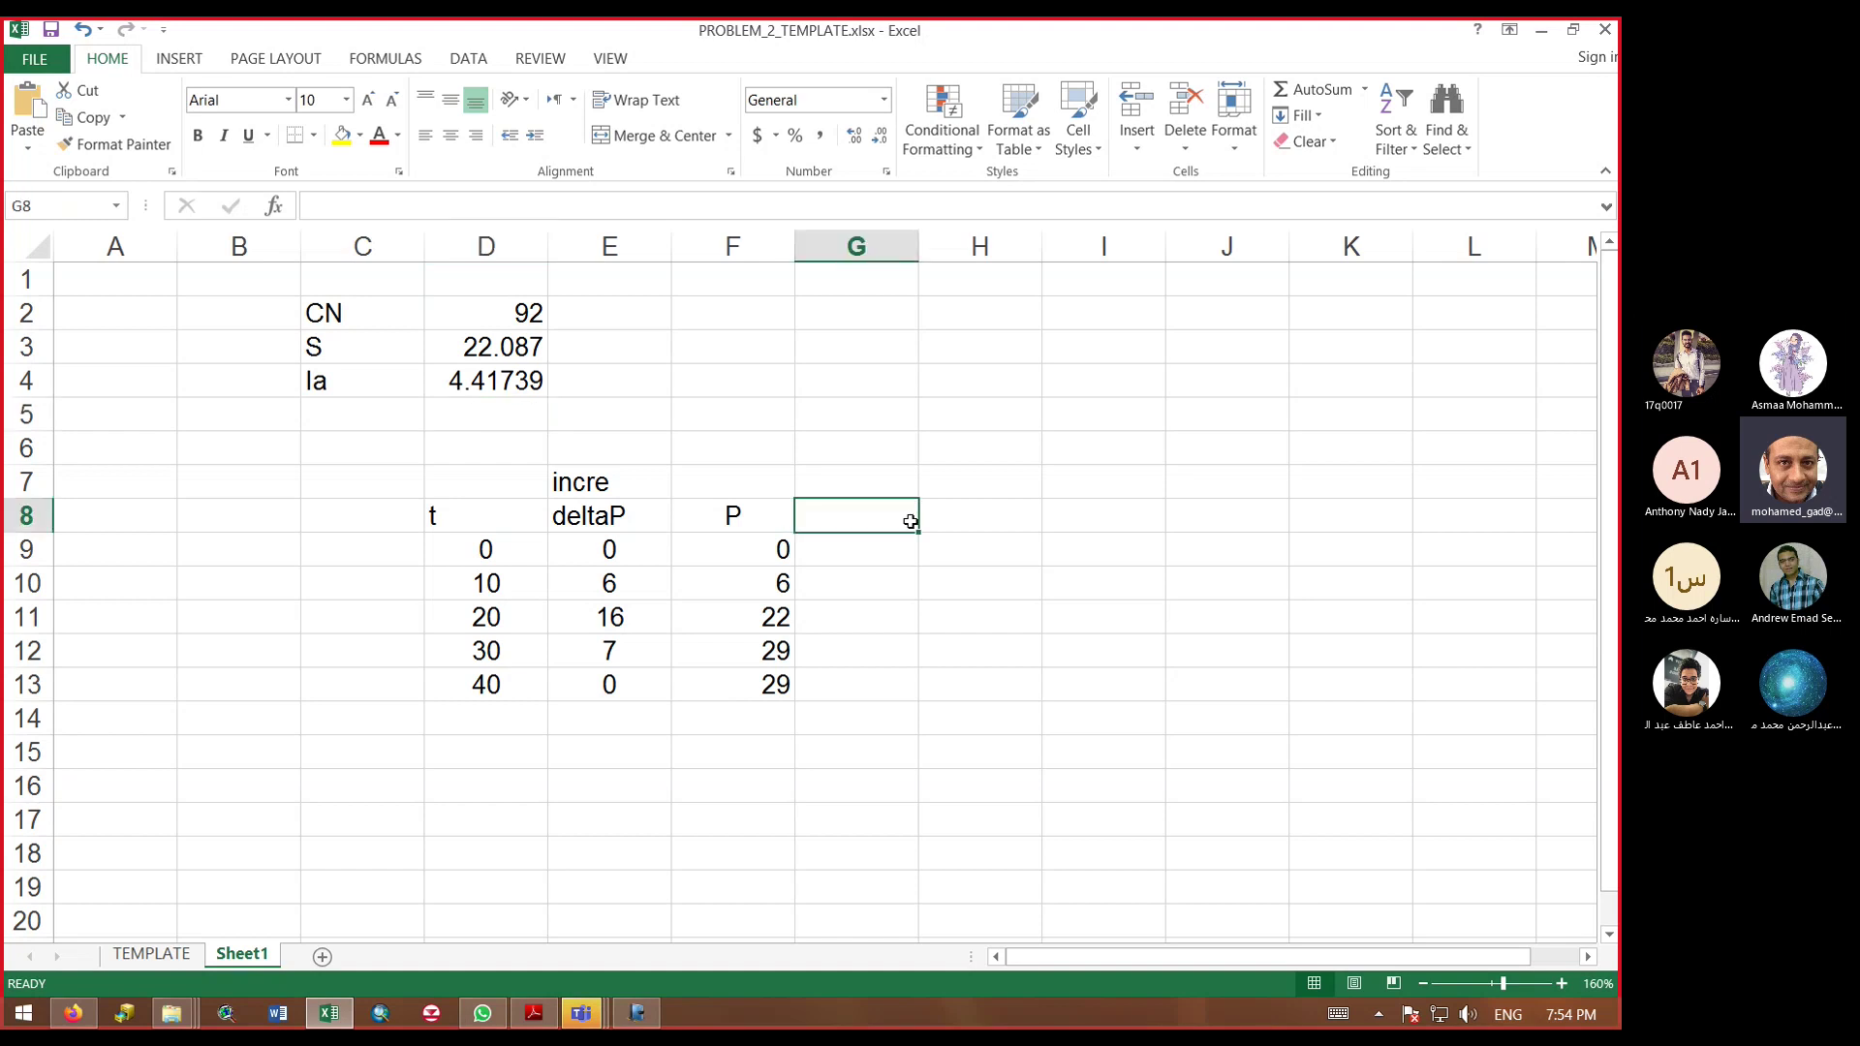
type("Pe")
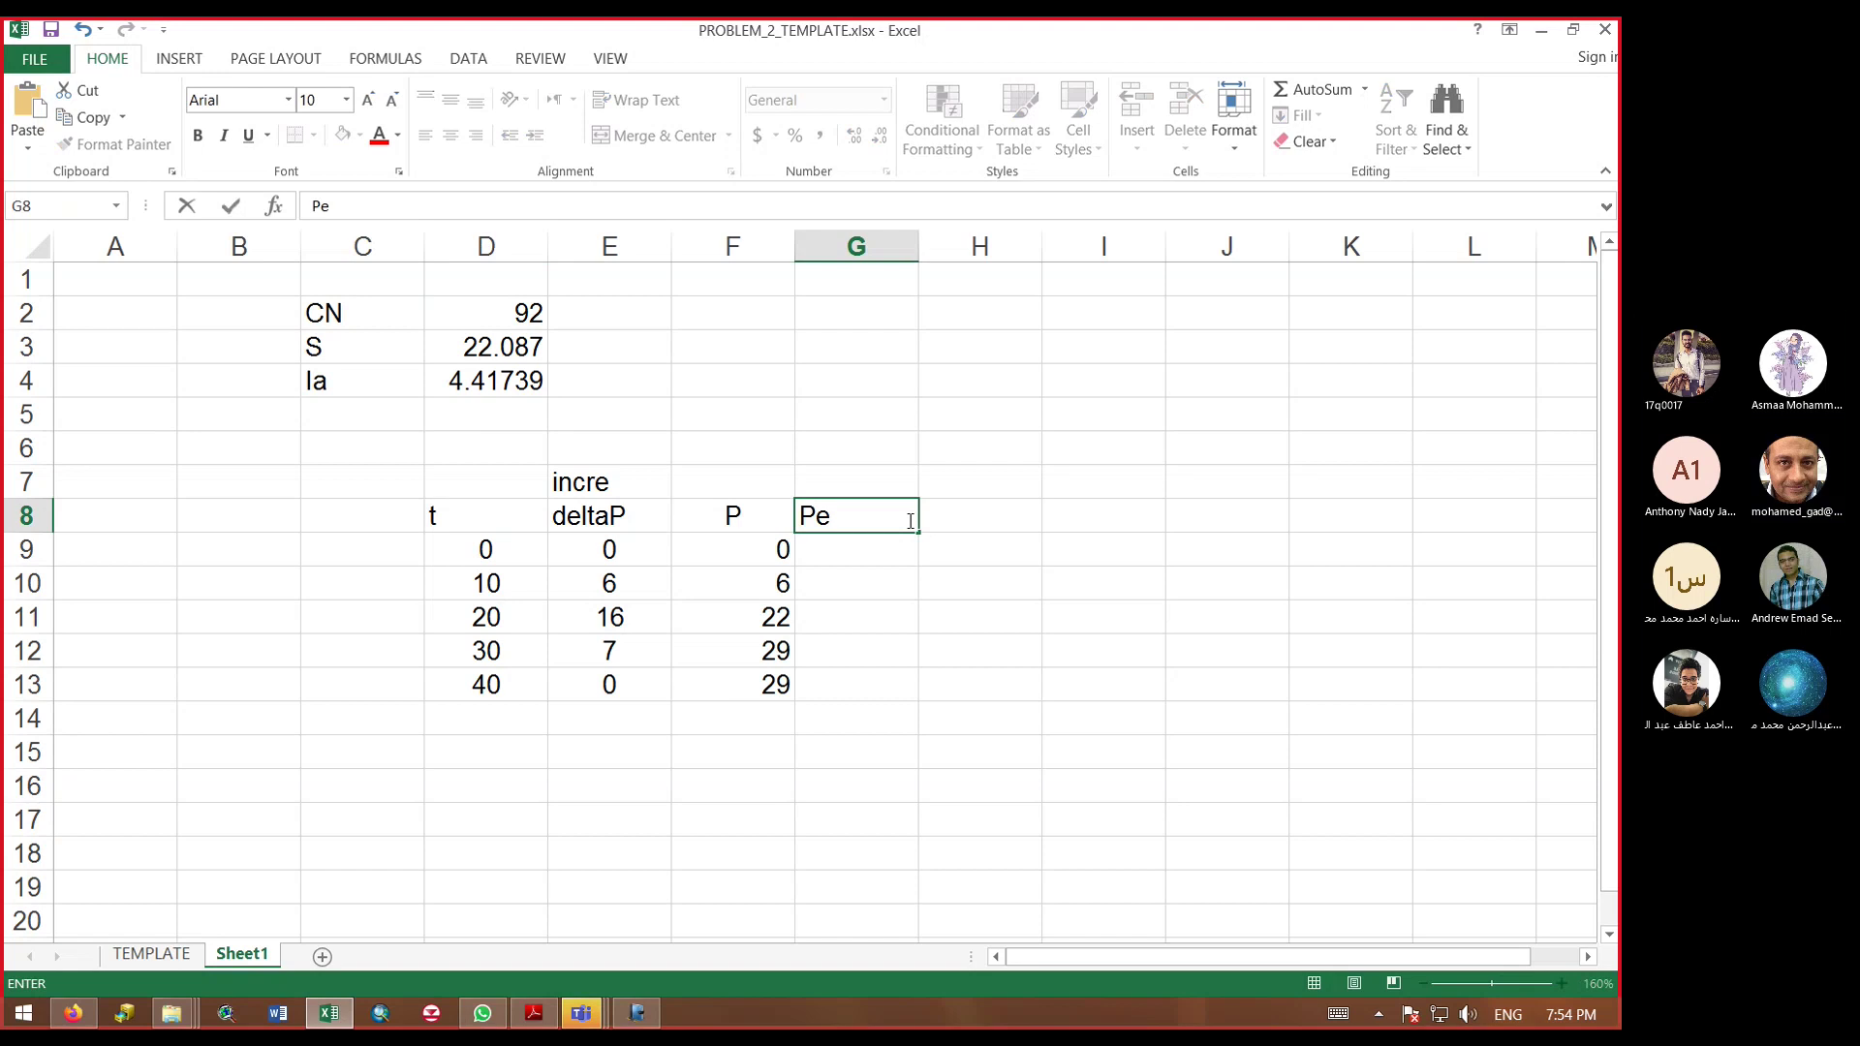
key("Return")
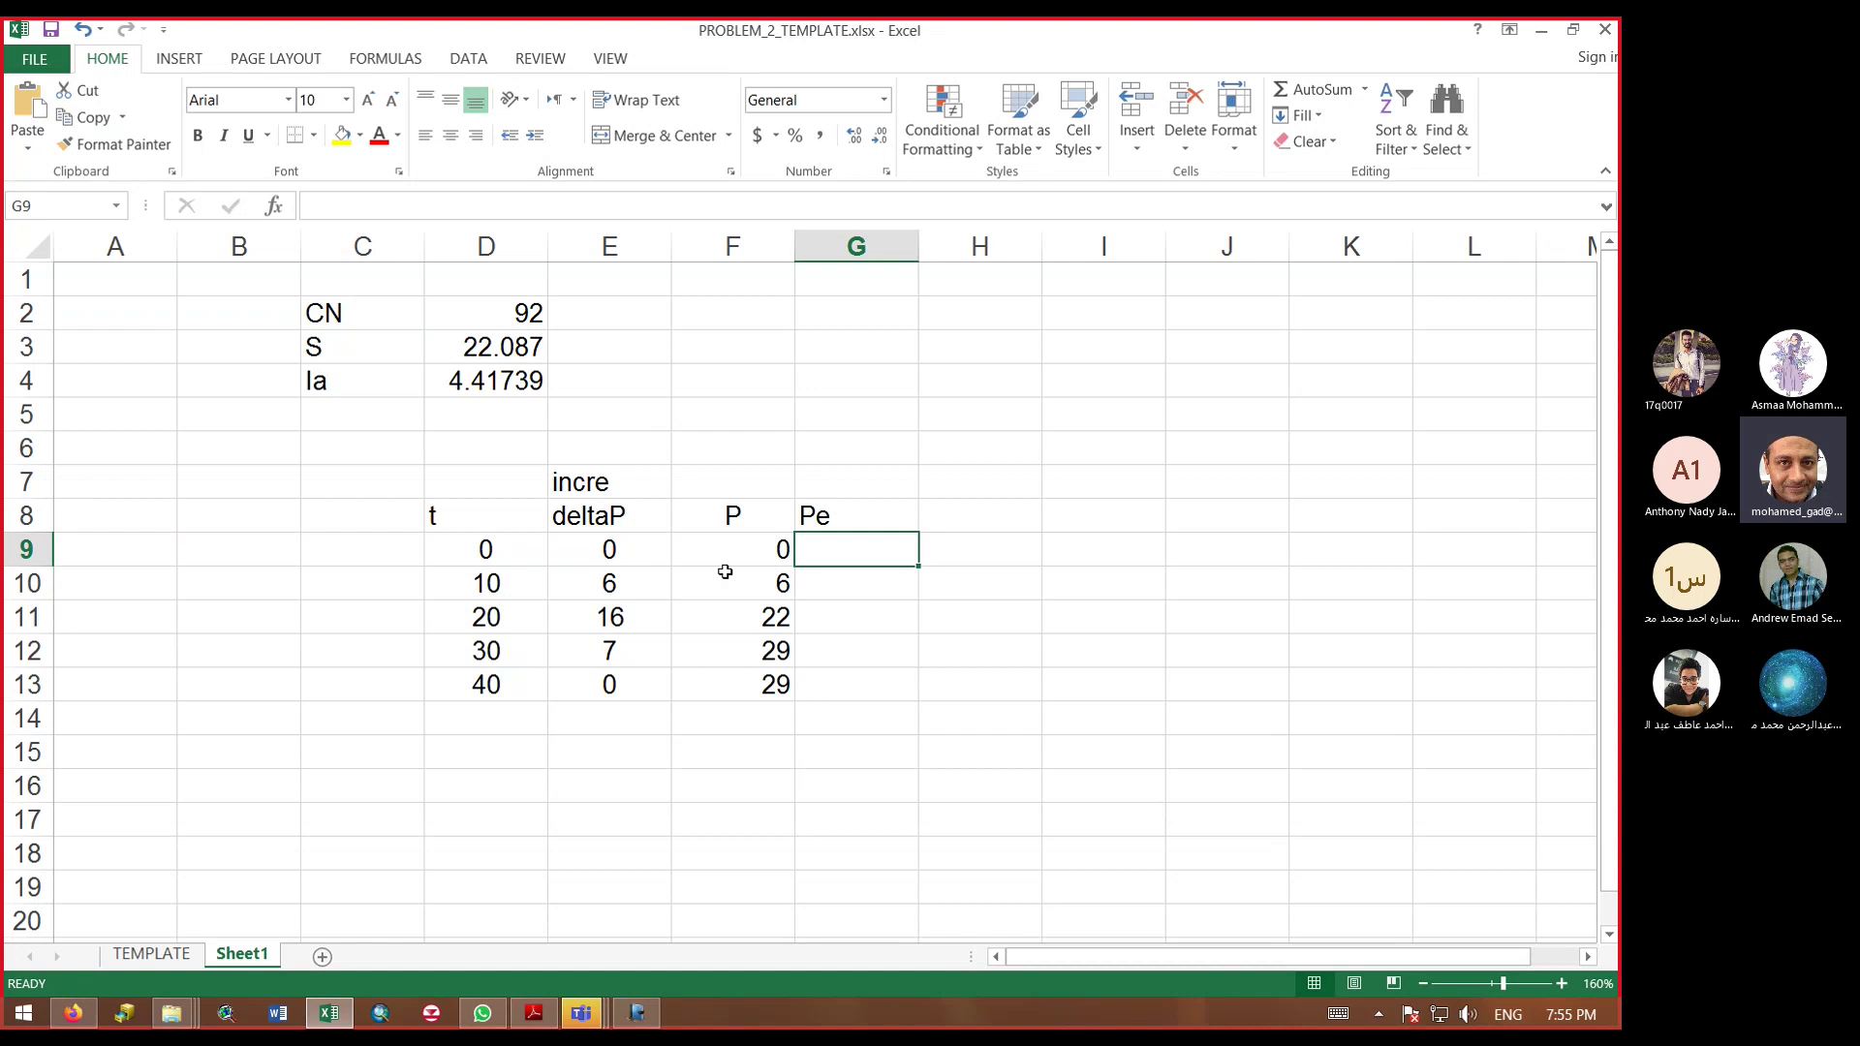
left_click(747, 544)
left_click(699, 581)
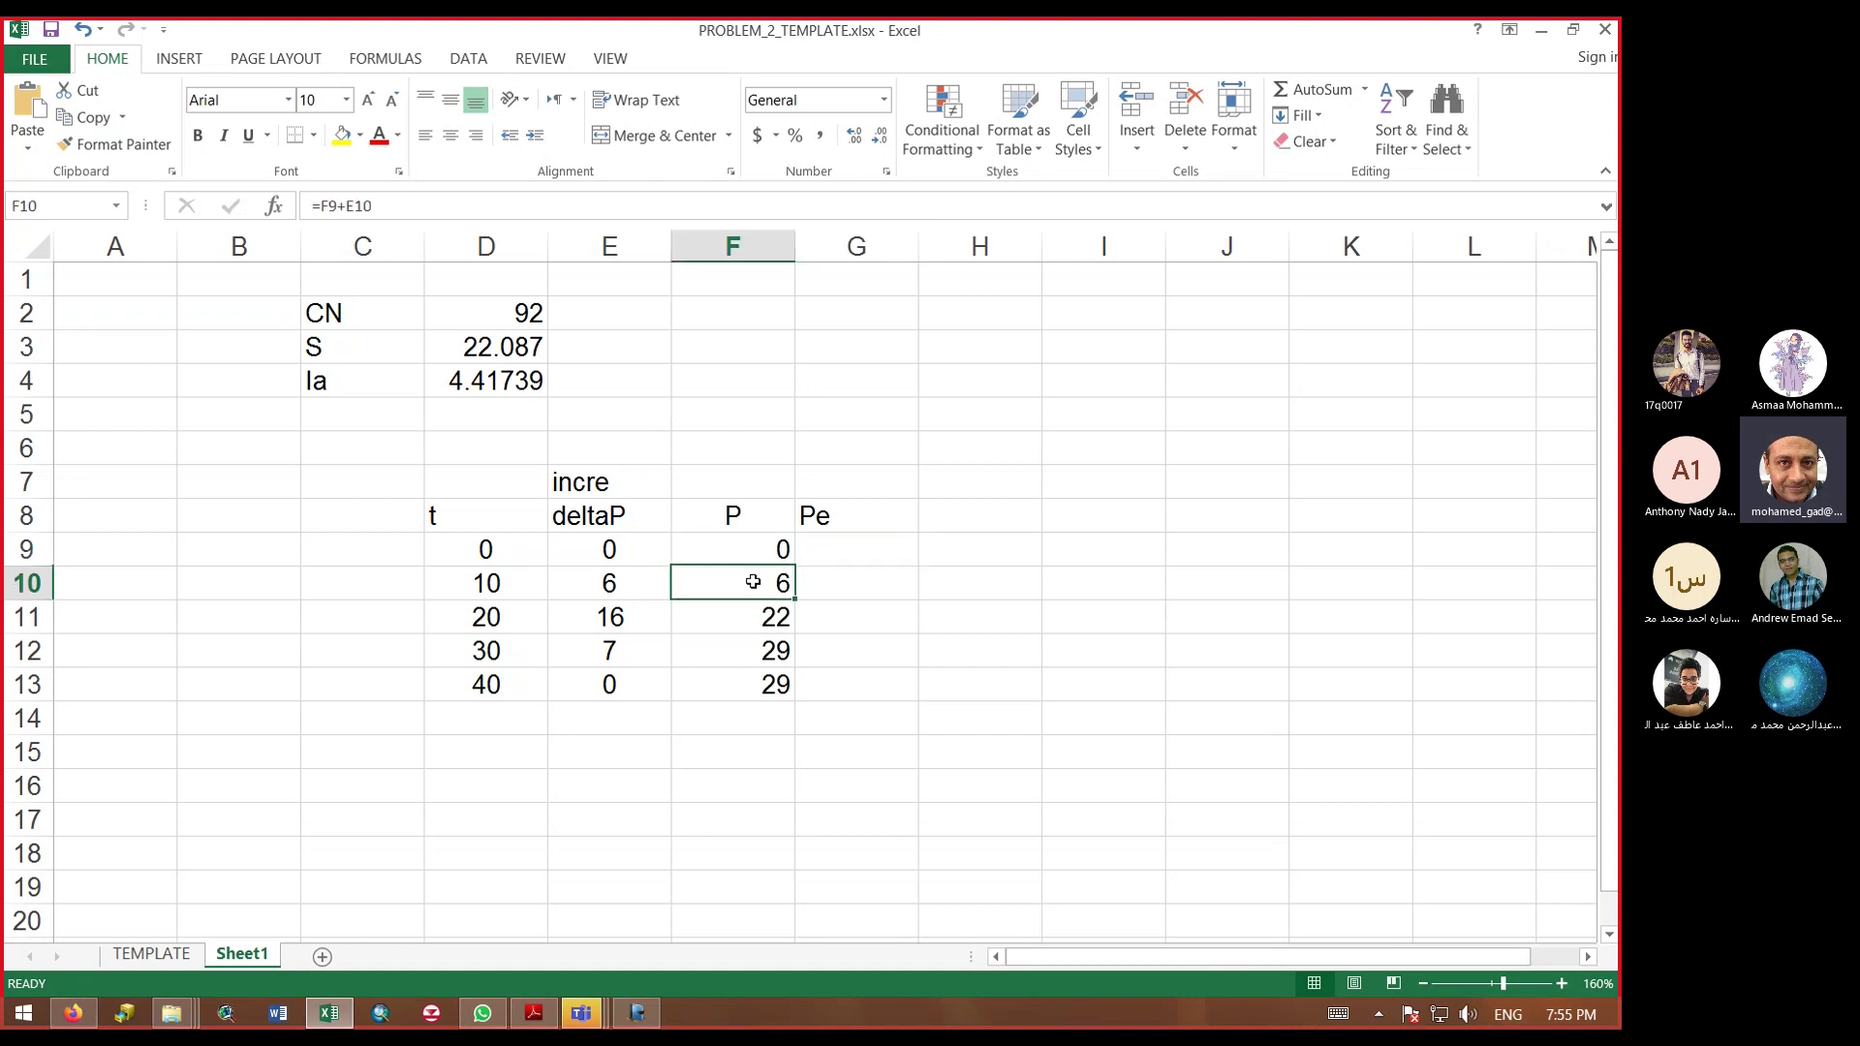
left_click(762, 644)
left_click(757, 611)
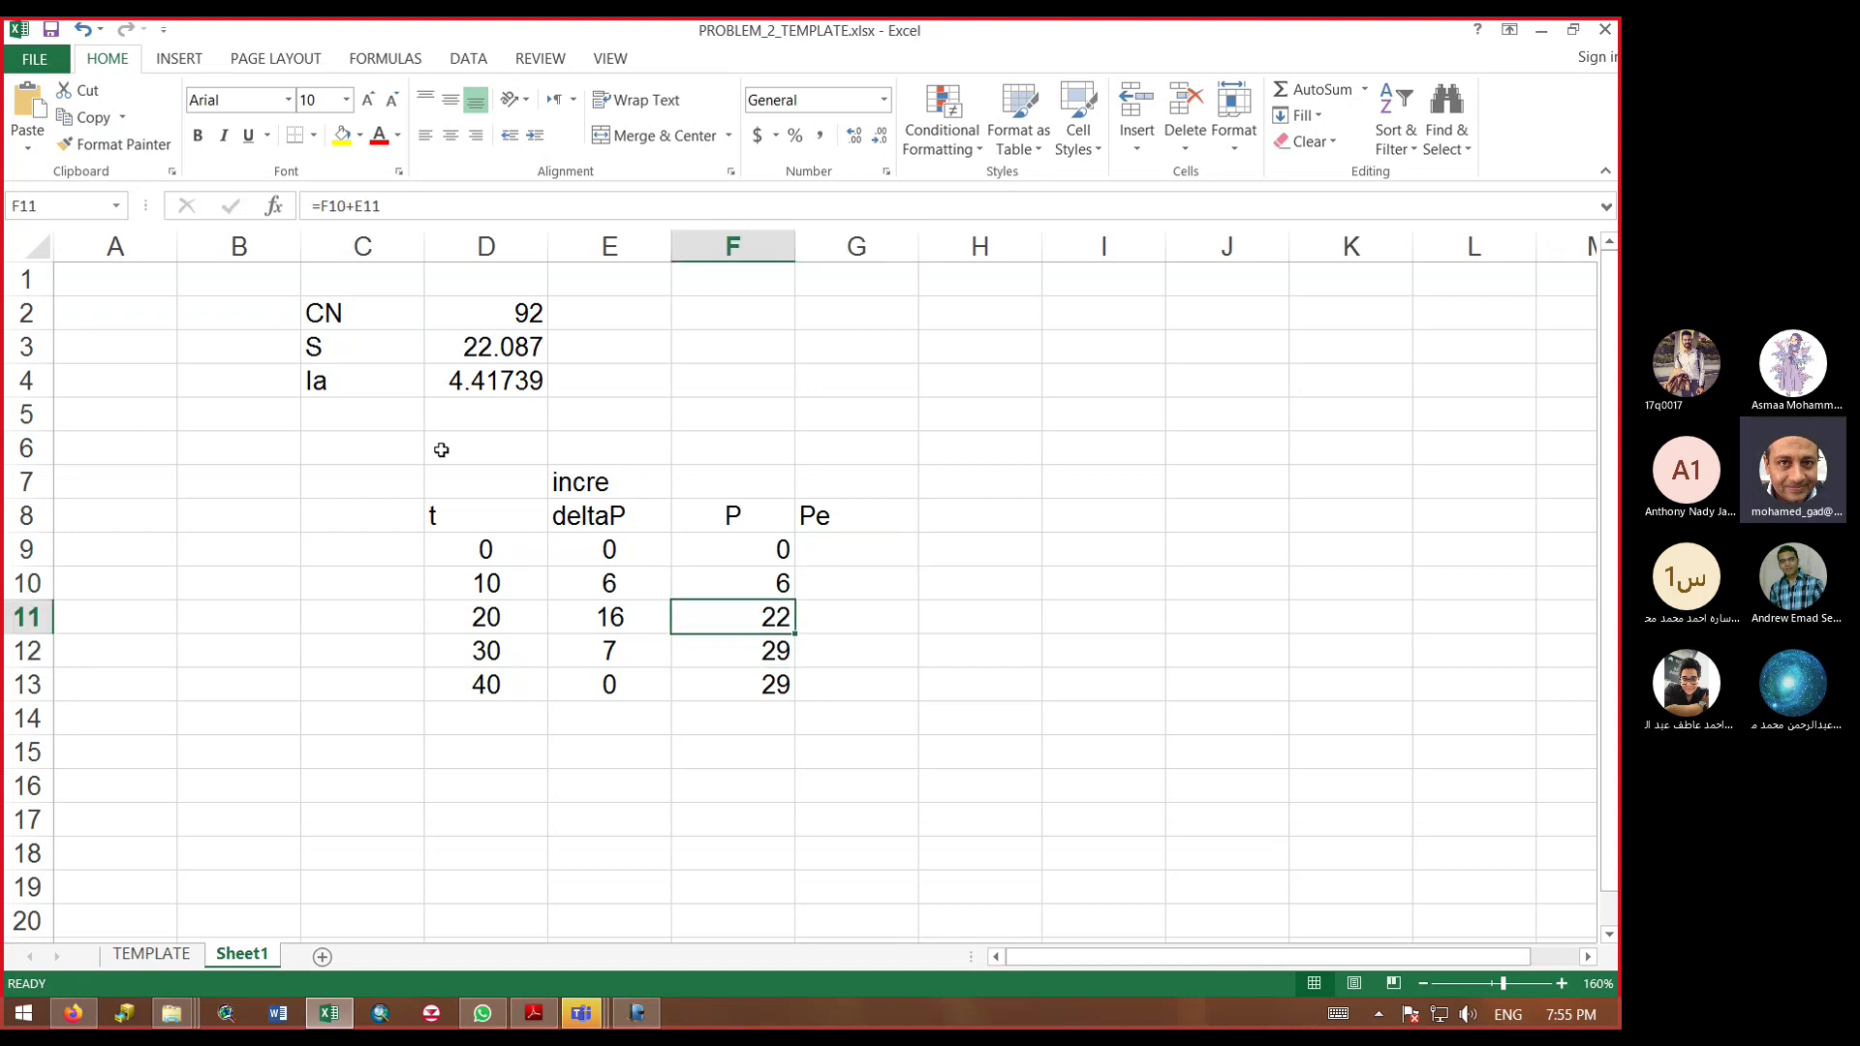
left_click(725, 775)
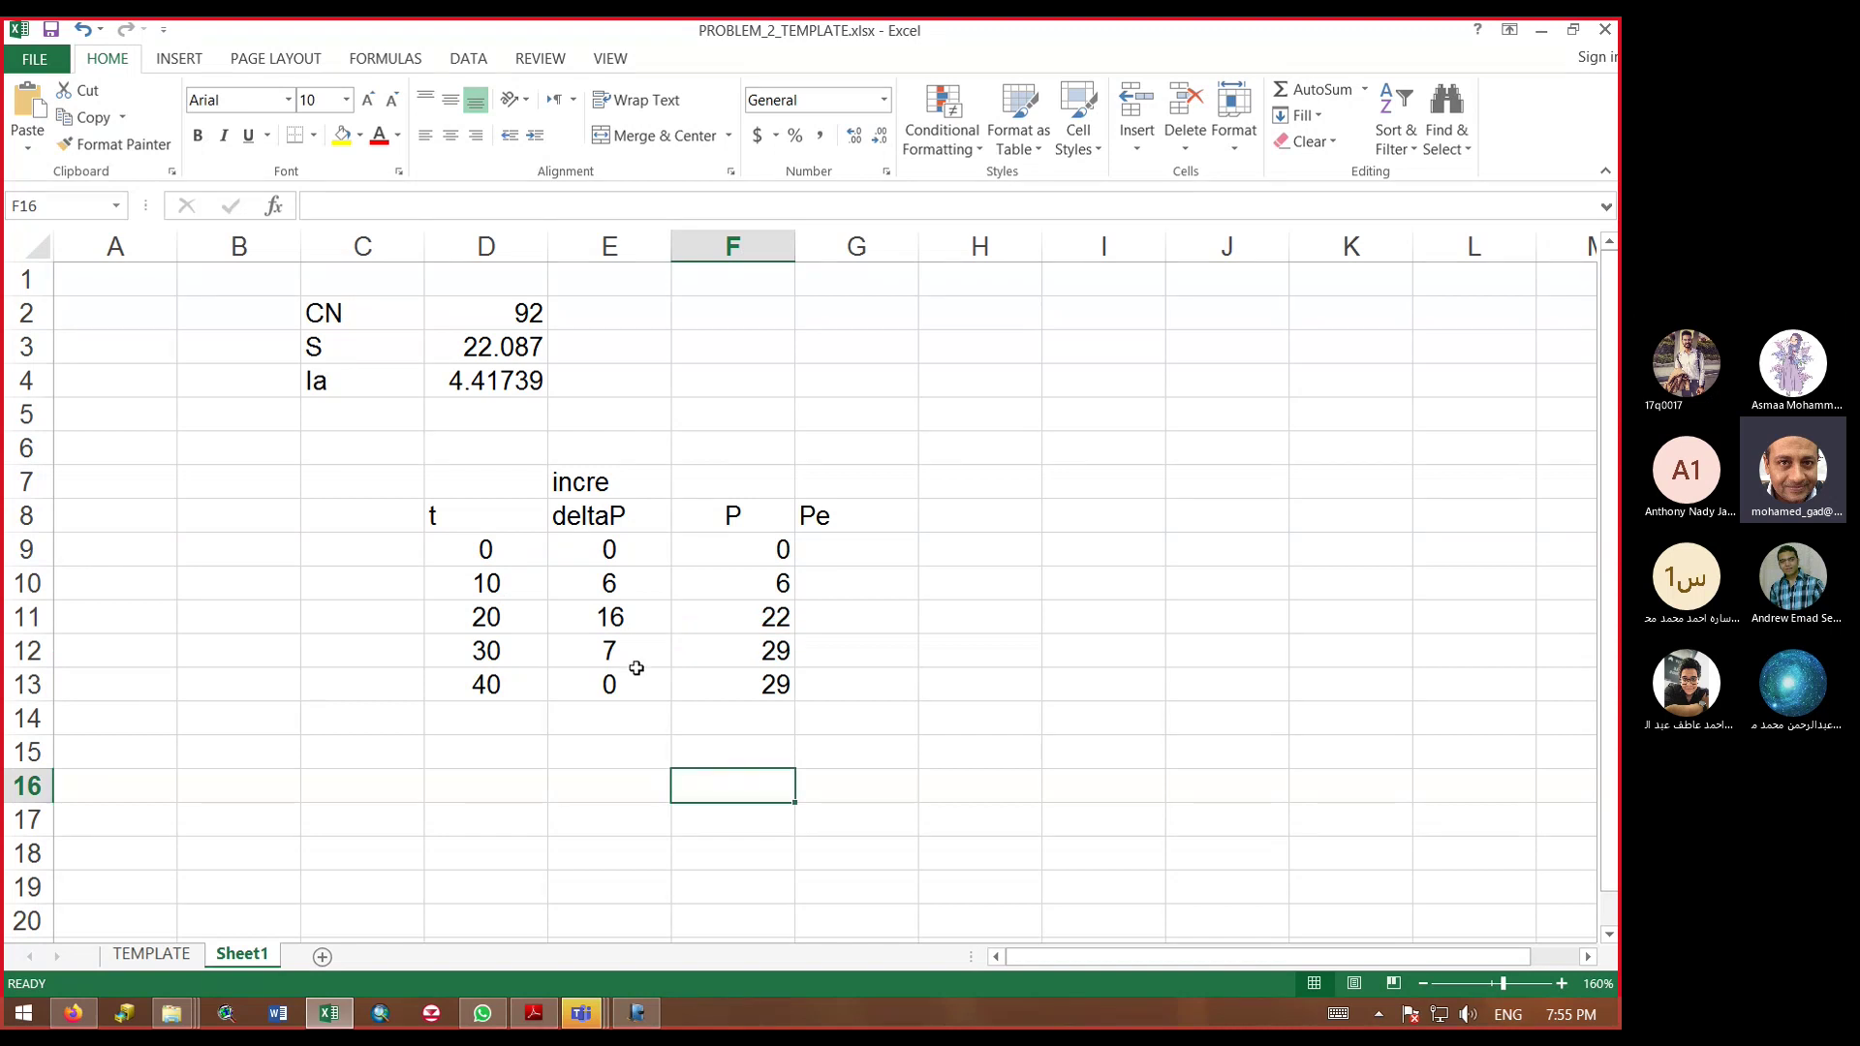
left_click(495, 718)
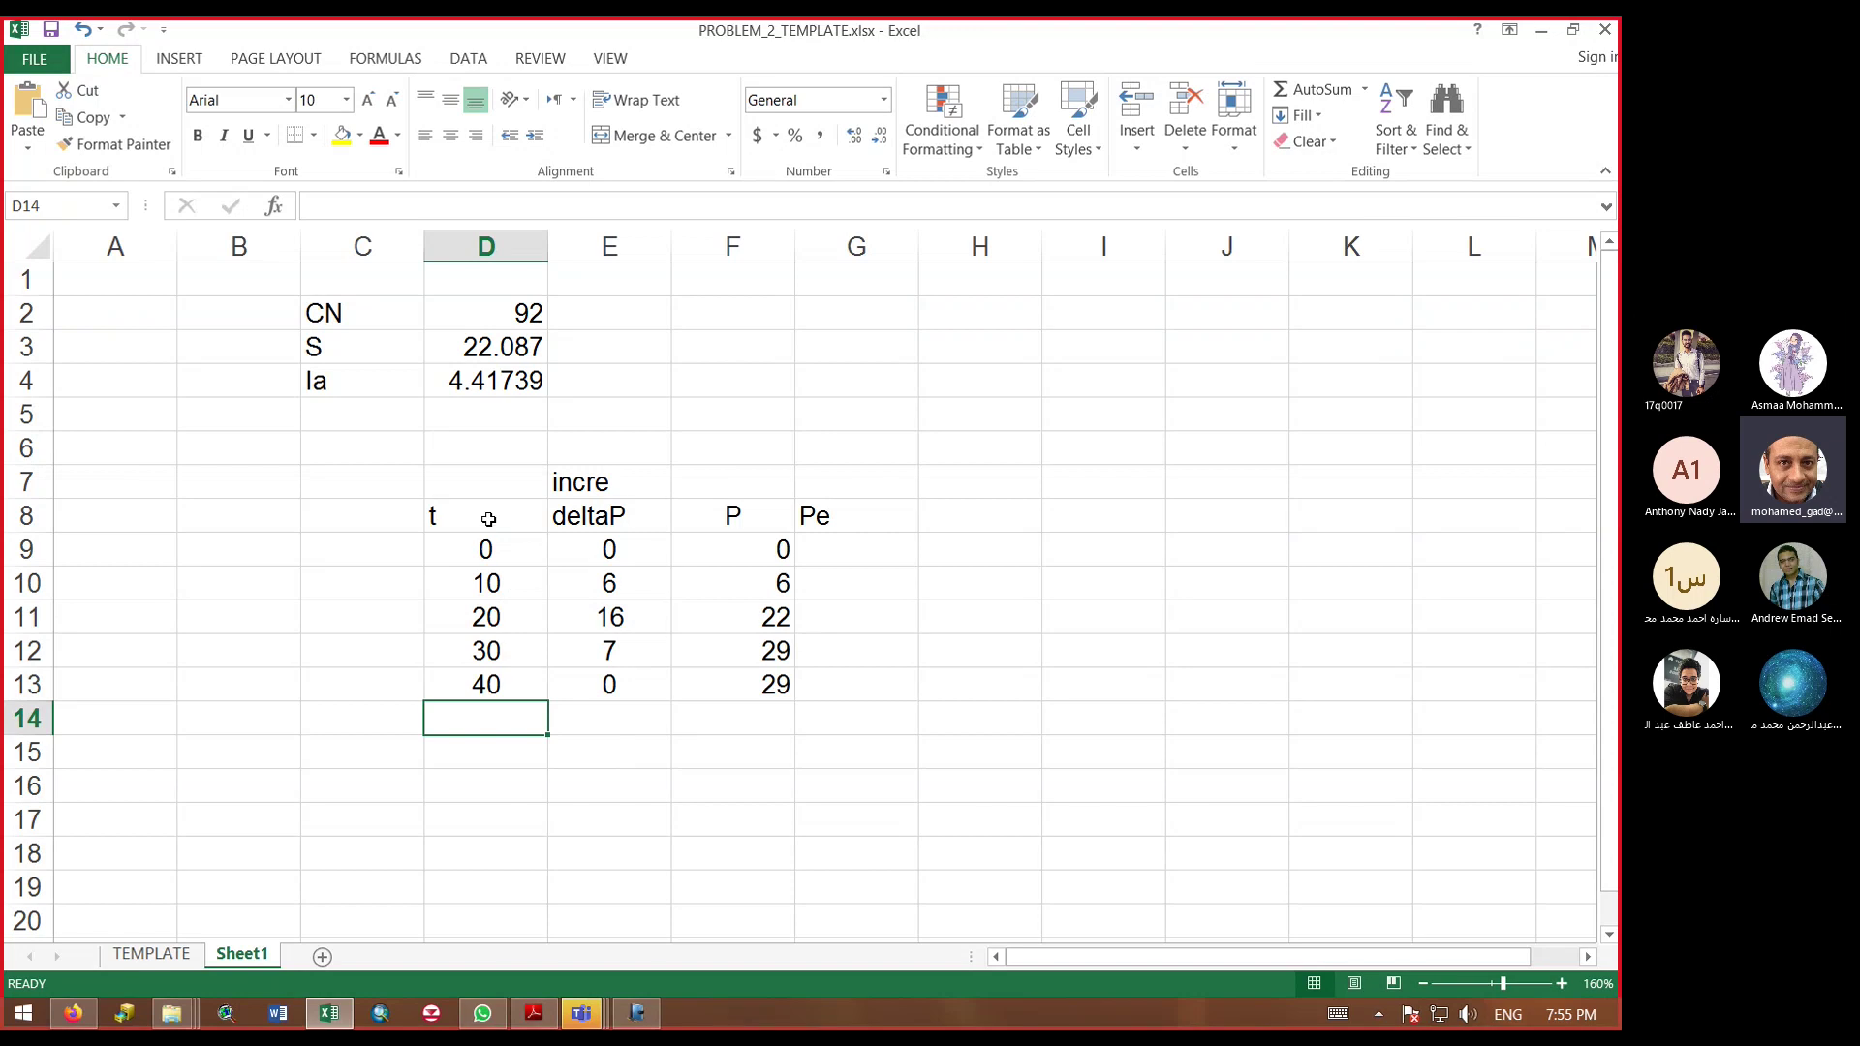
Step: Copy the rainfall table D8:G13 and paste the copy below it, starting at cell D19
left_click_drag(488, 520, 814, 690)
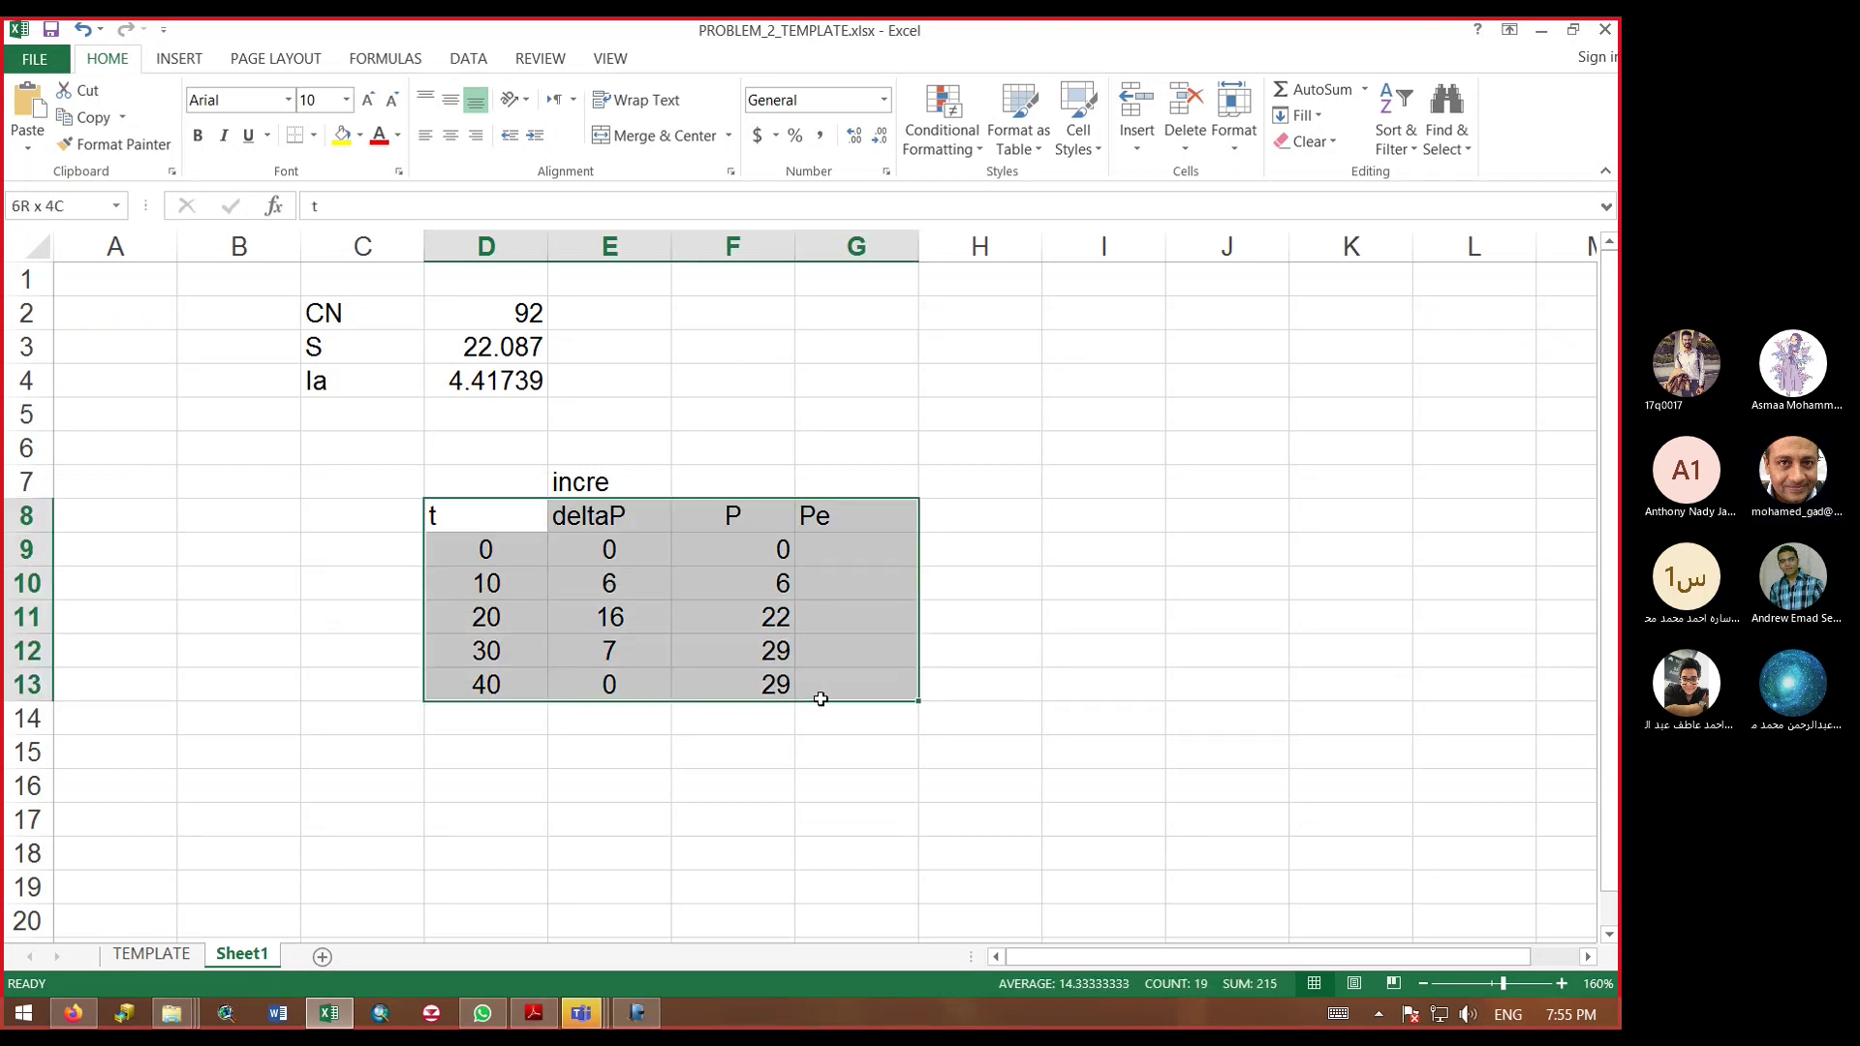
key("ctrl+c")
scroll(831, 733, "down", 3)
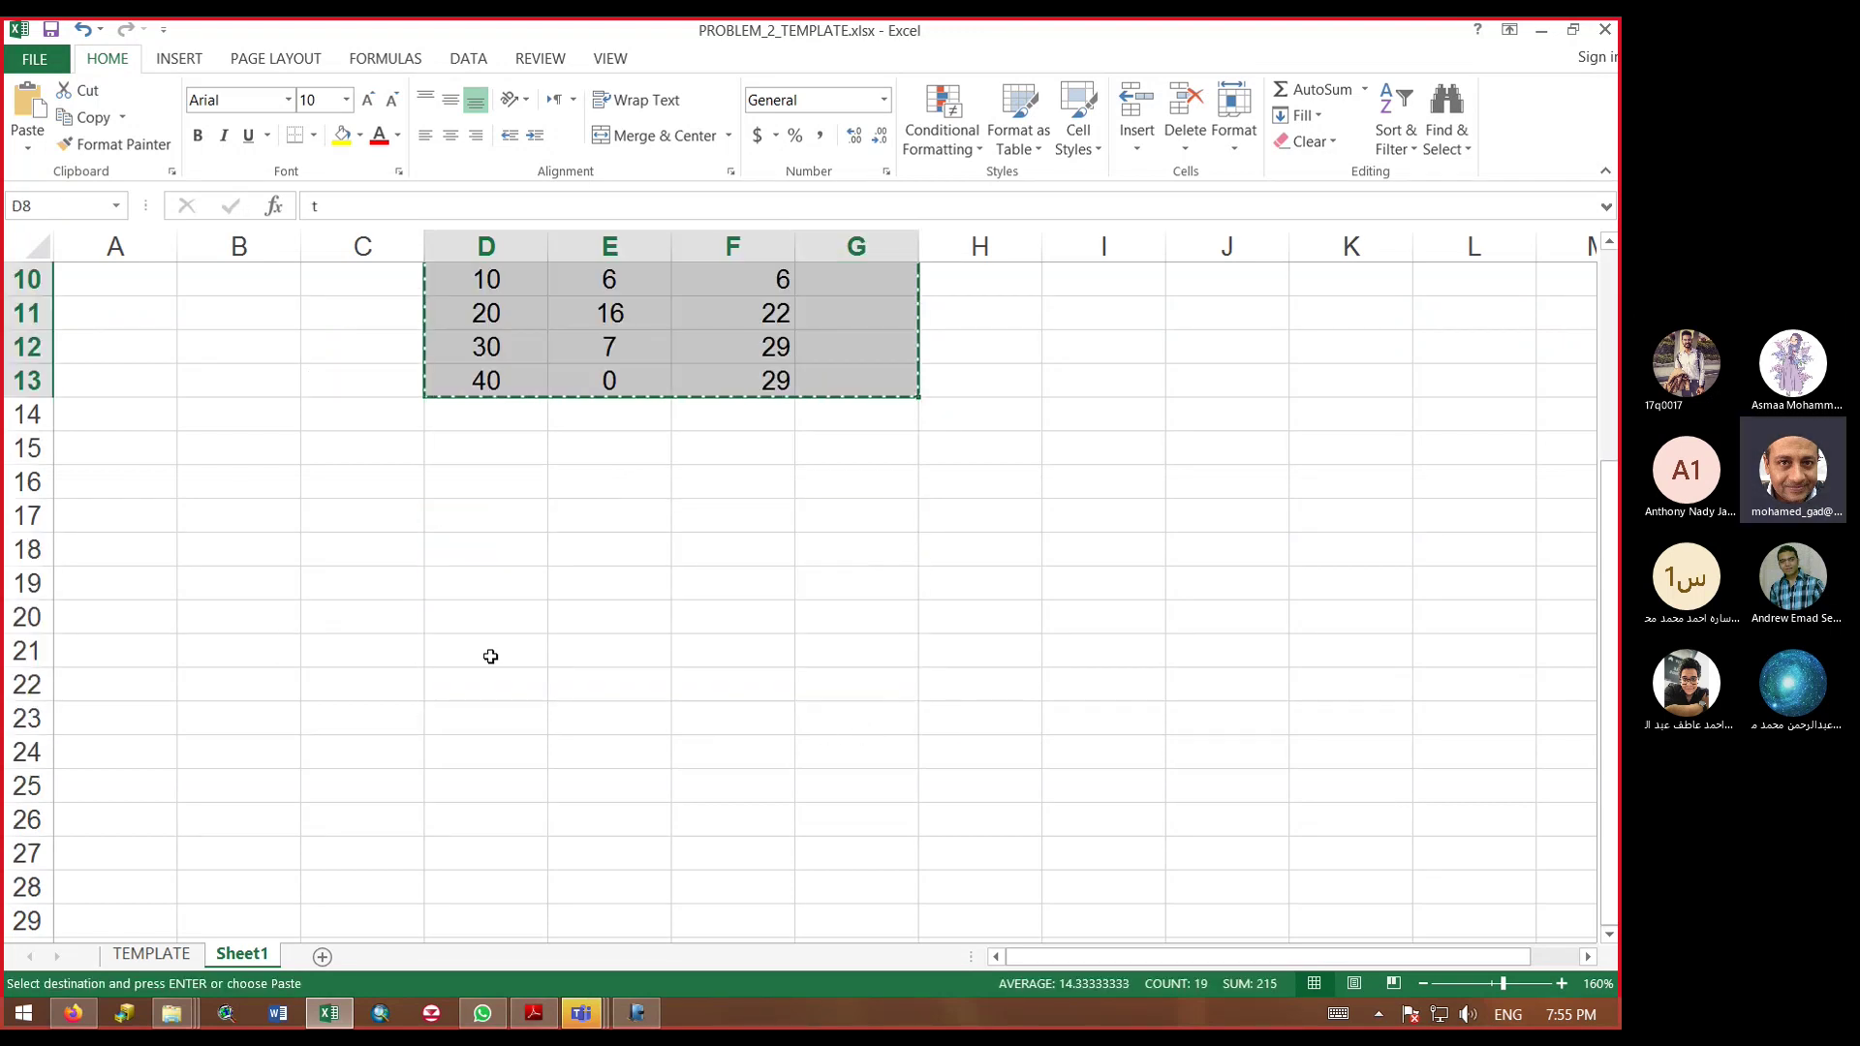
left_click(461, 585)
key("ctrl+v")
left_click(733, 852)
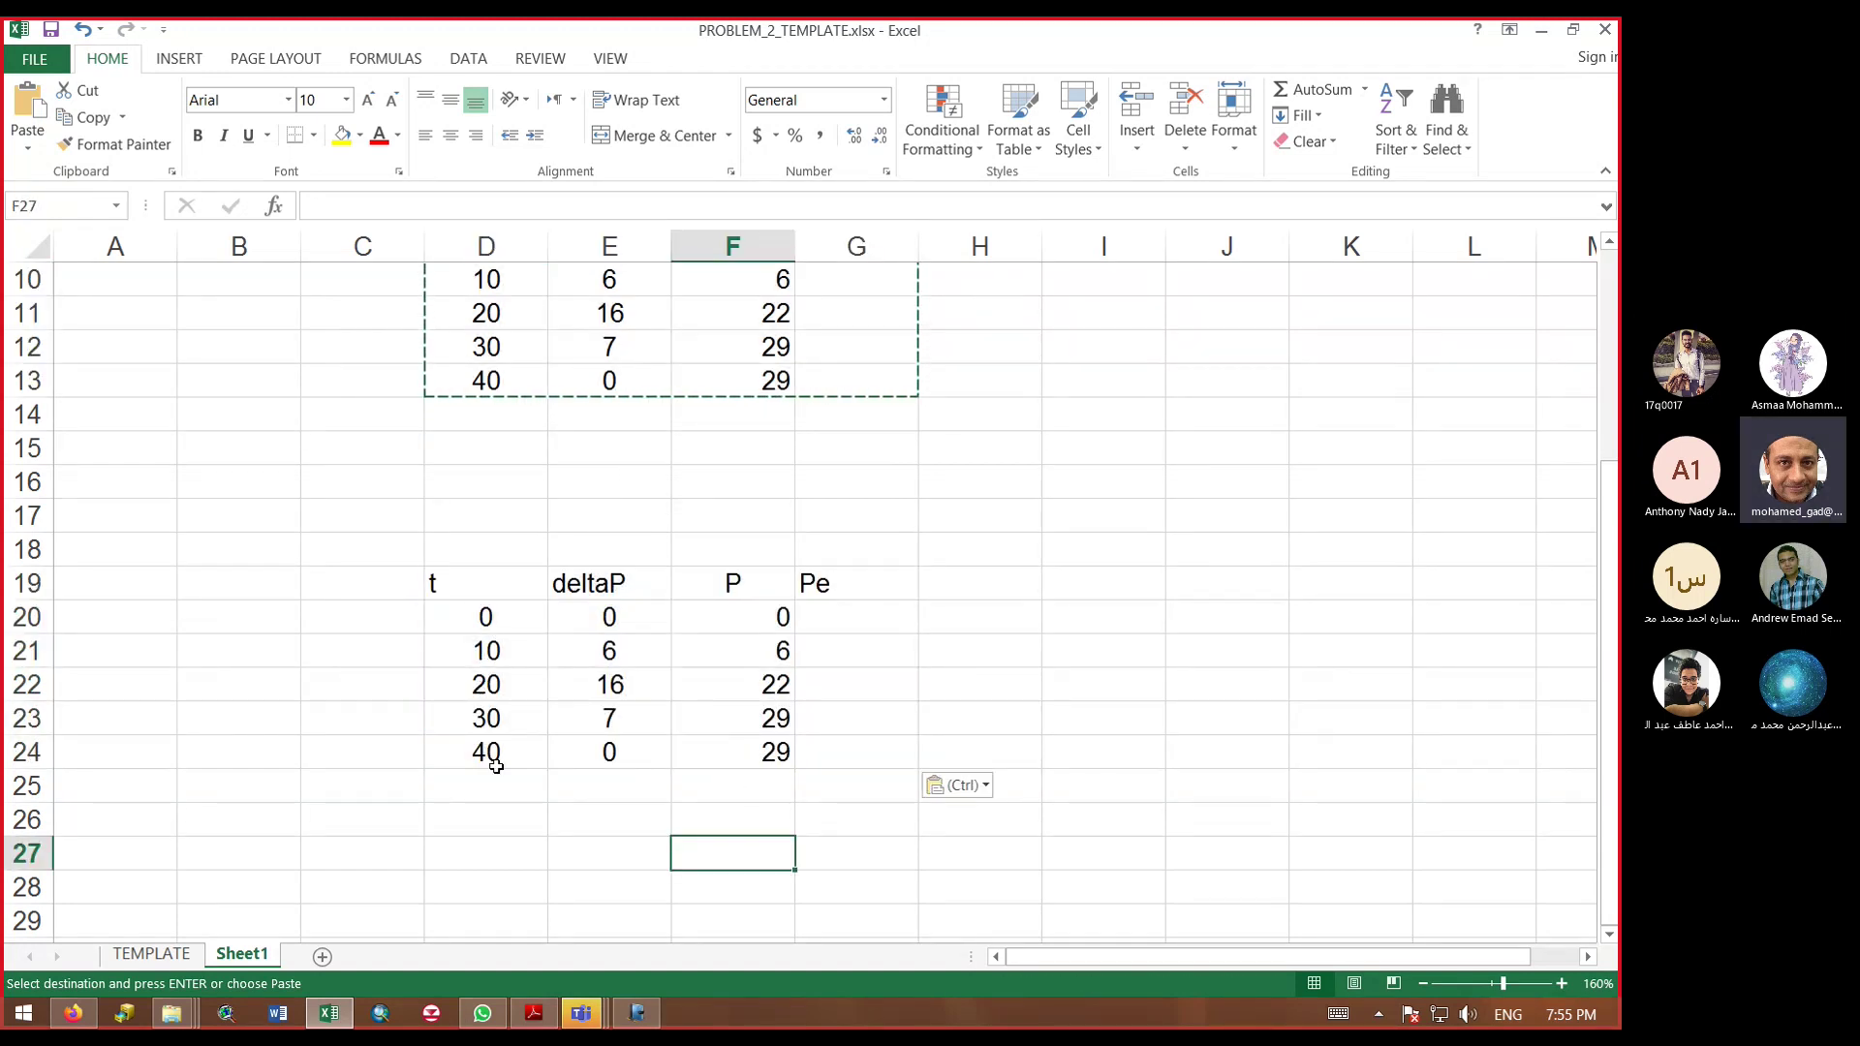
Step: Extend the lower table's time column to 110 in 10-minute increments and enter deltaP values 1, 2, 1 and 7 in E21:E24
left_click_drag(489, 625, 527, 858)
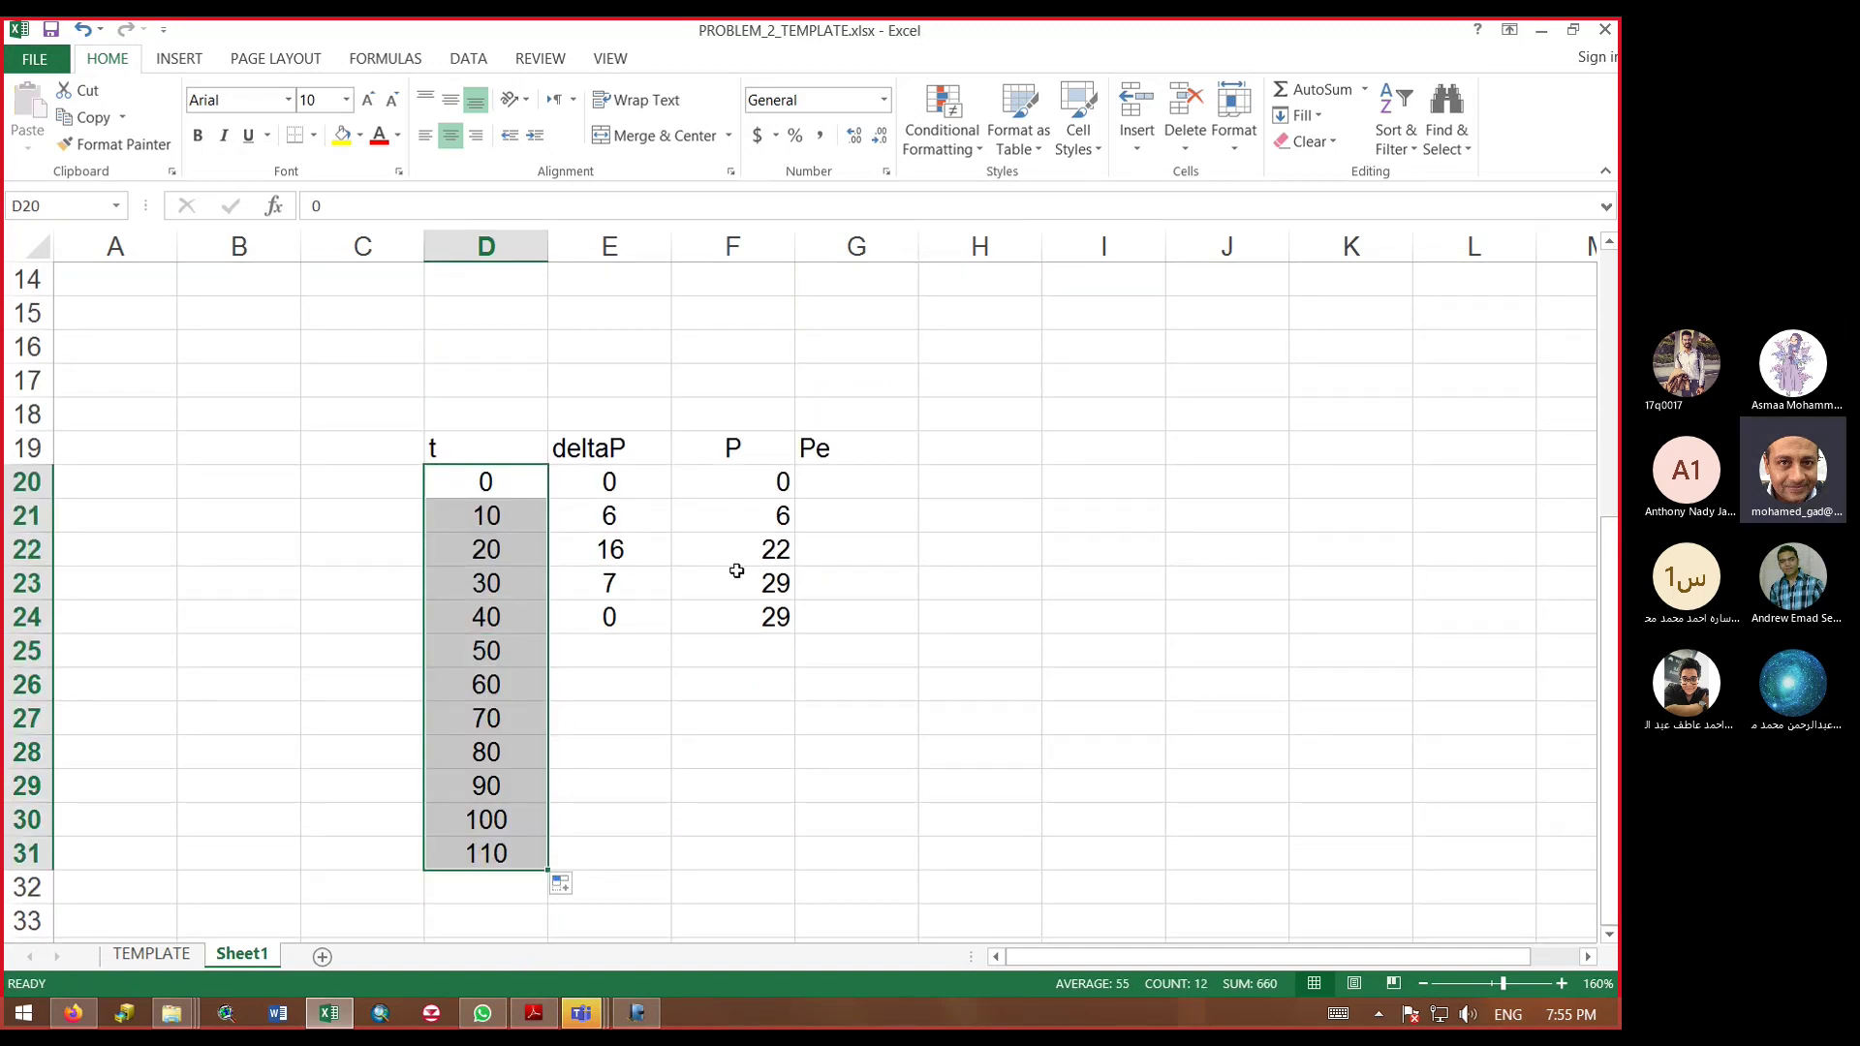
left_click(634, 523)
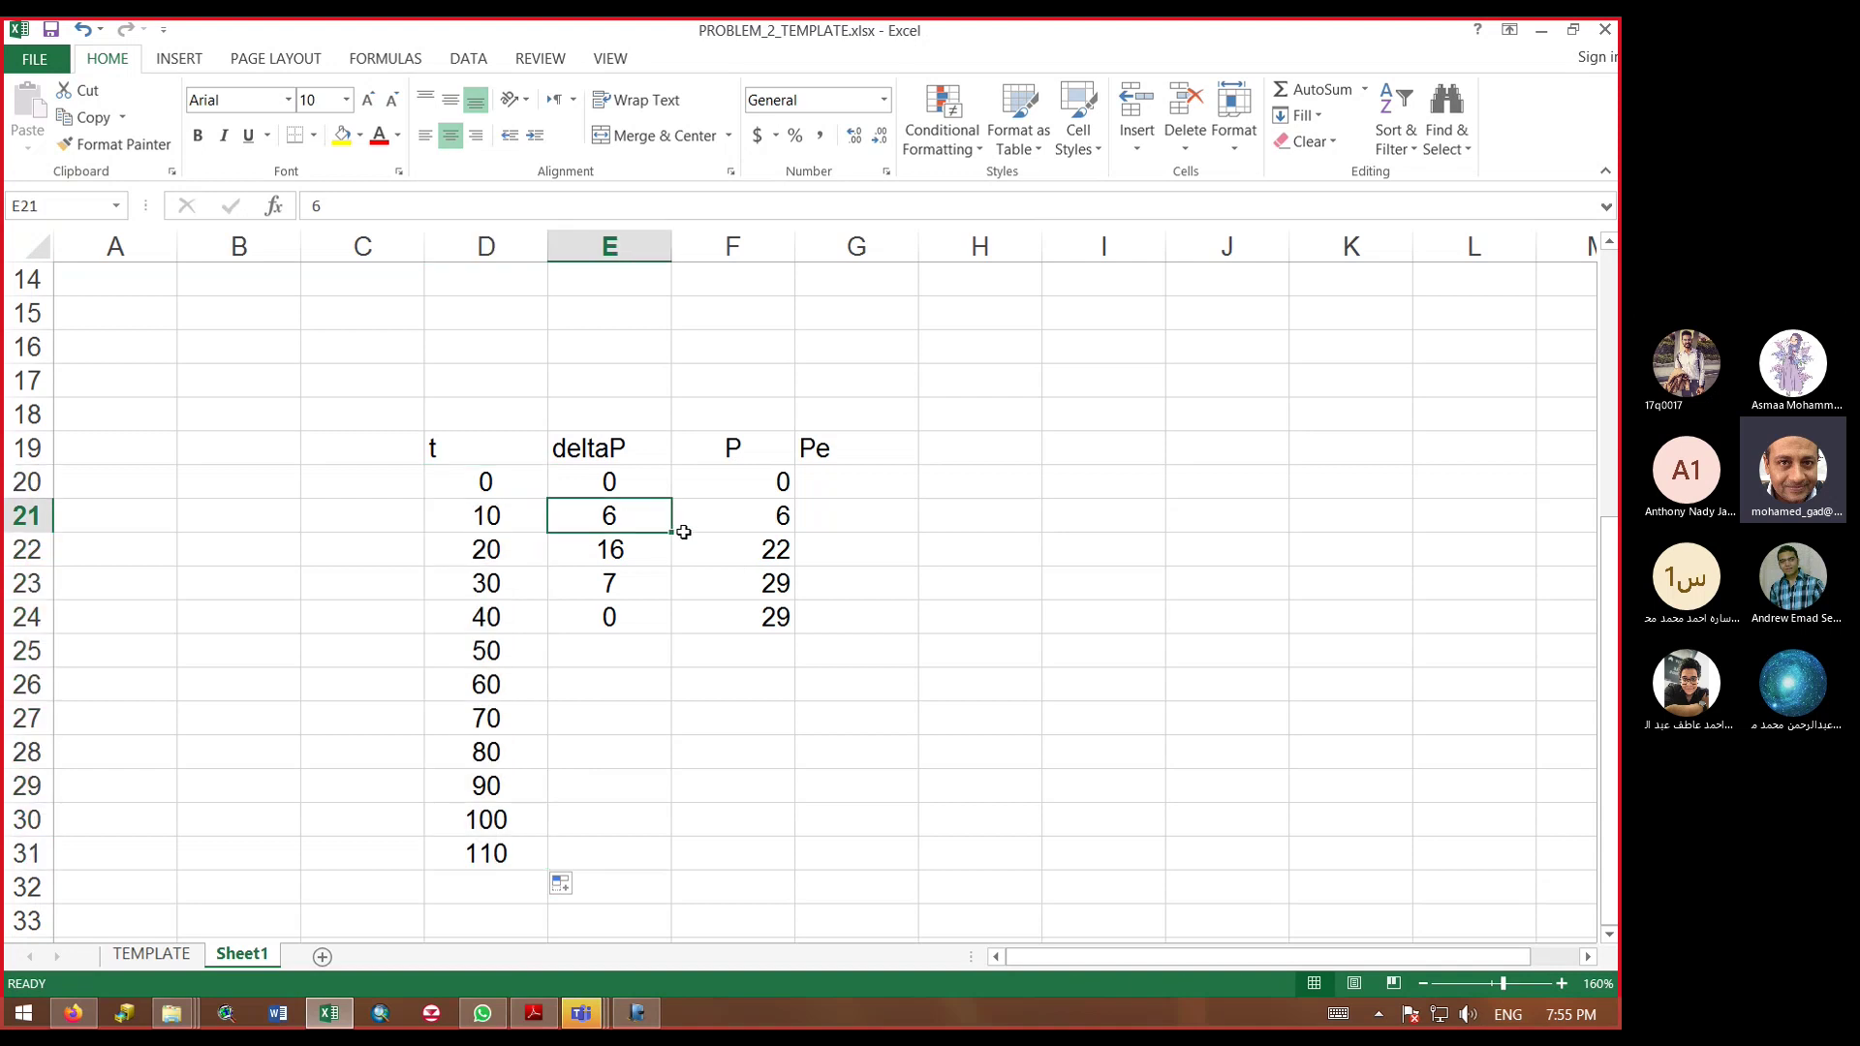
type("1")
key("Return")
type("2")
key("Return")
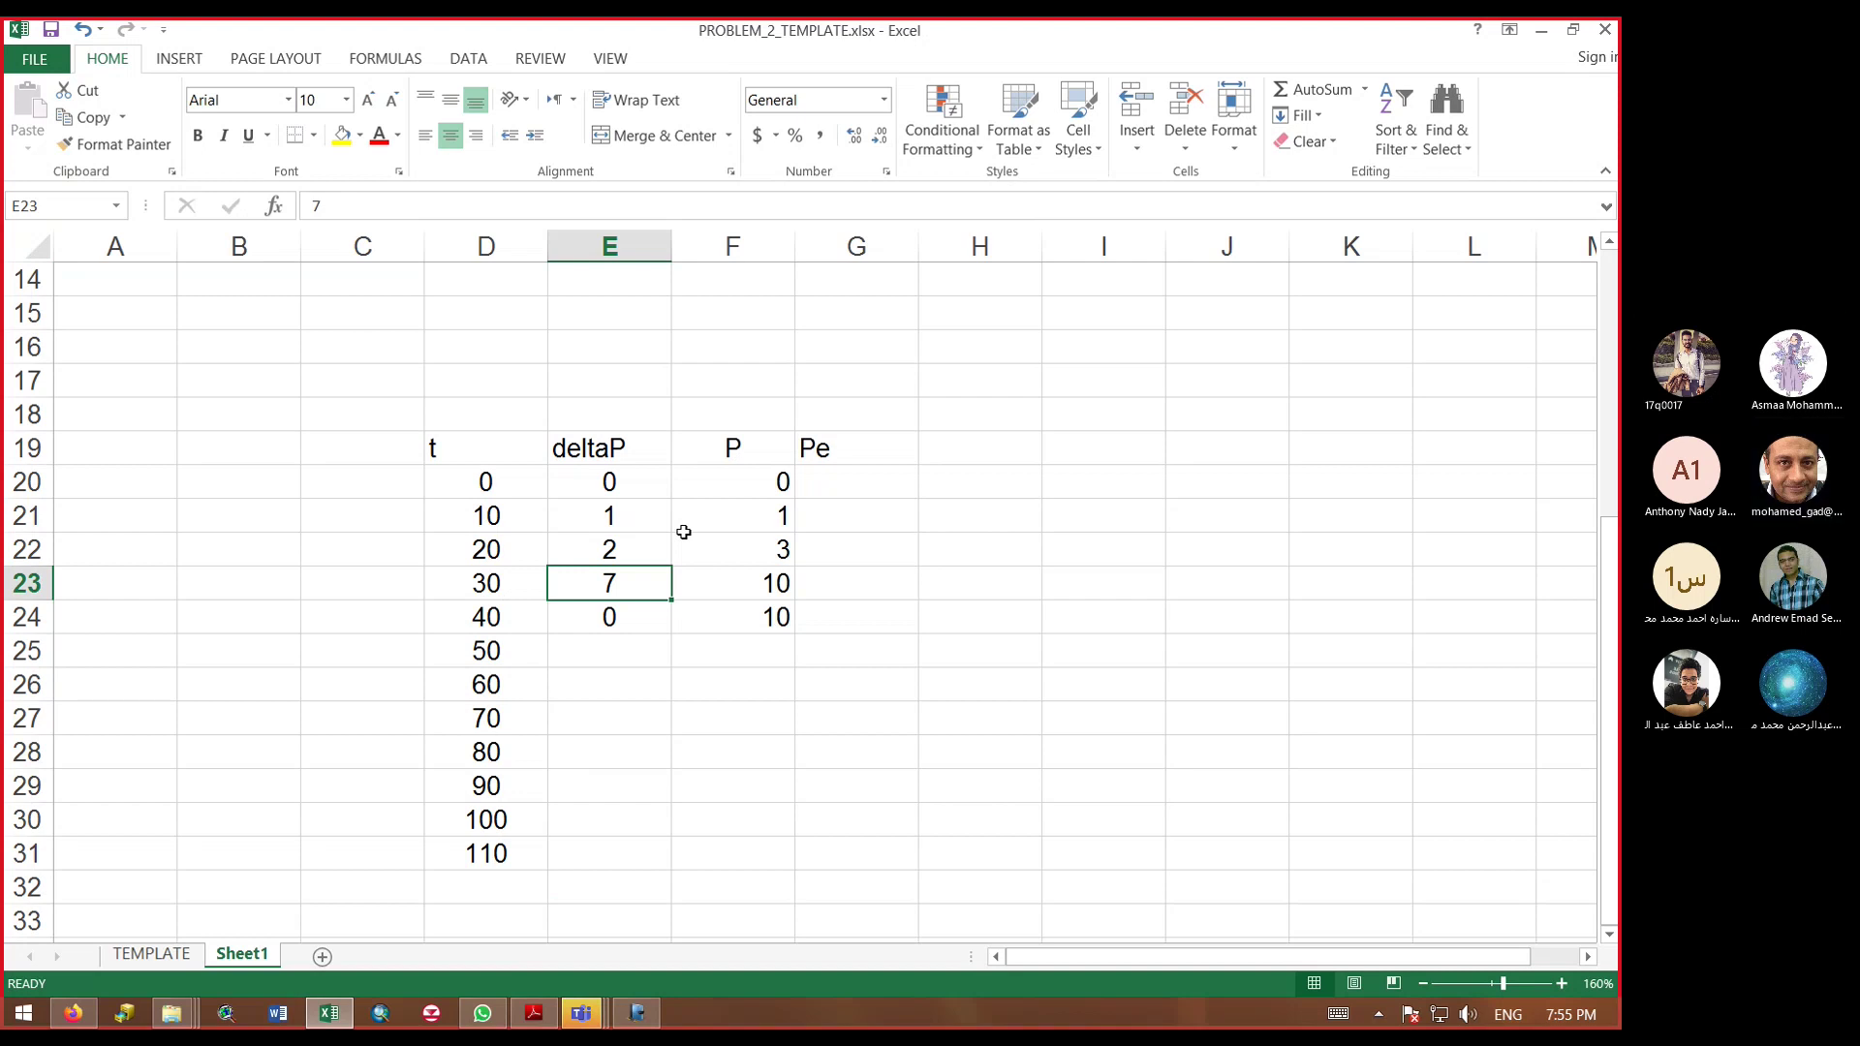
type("1")
key("Return")
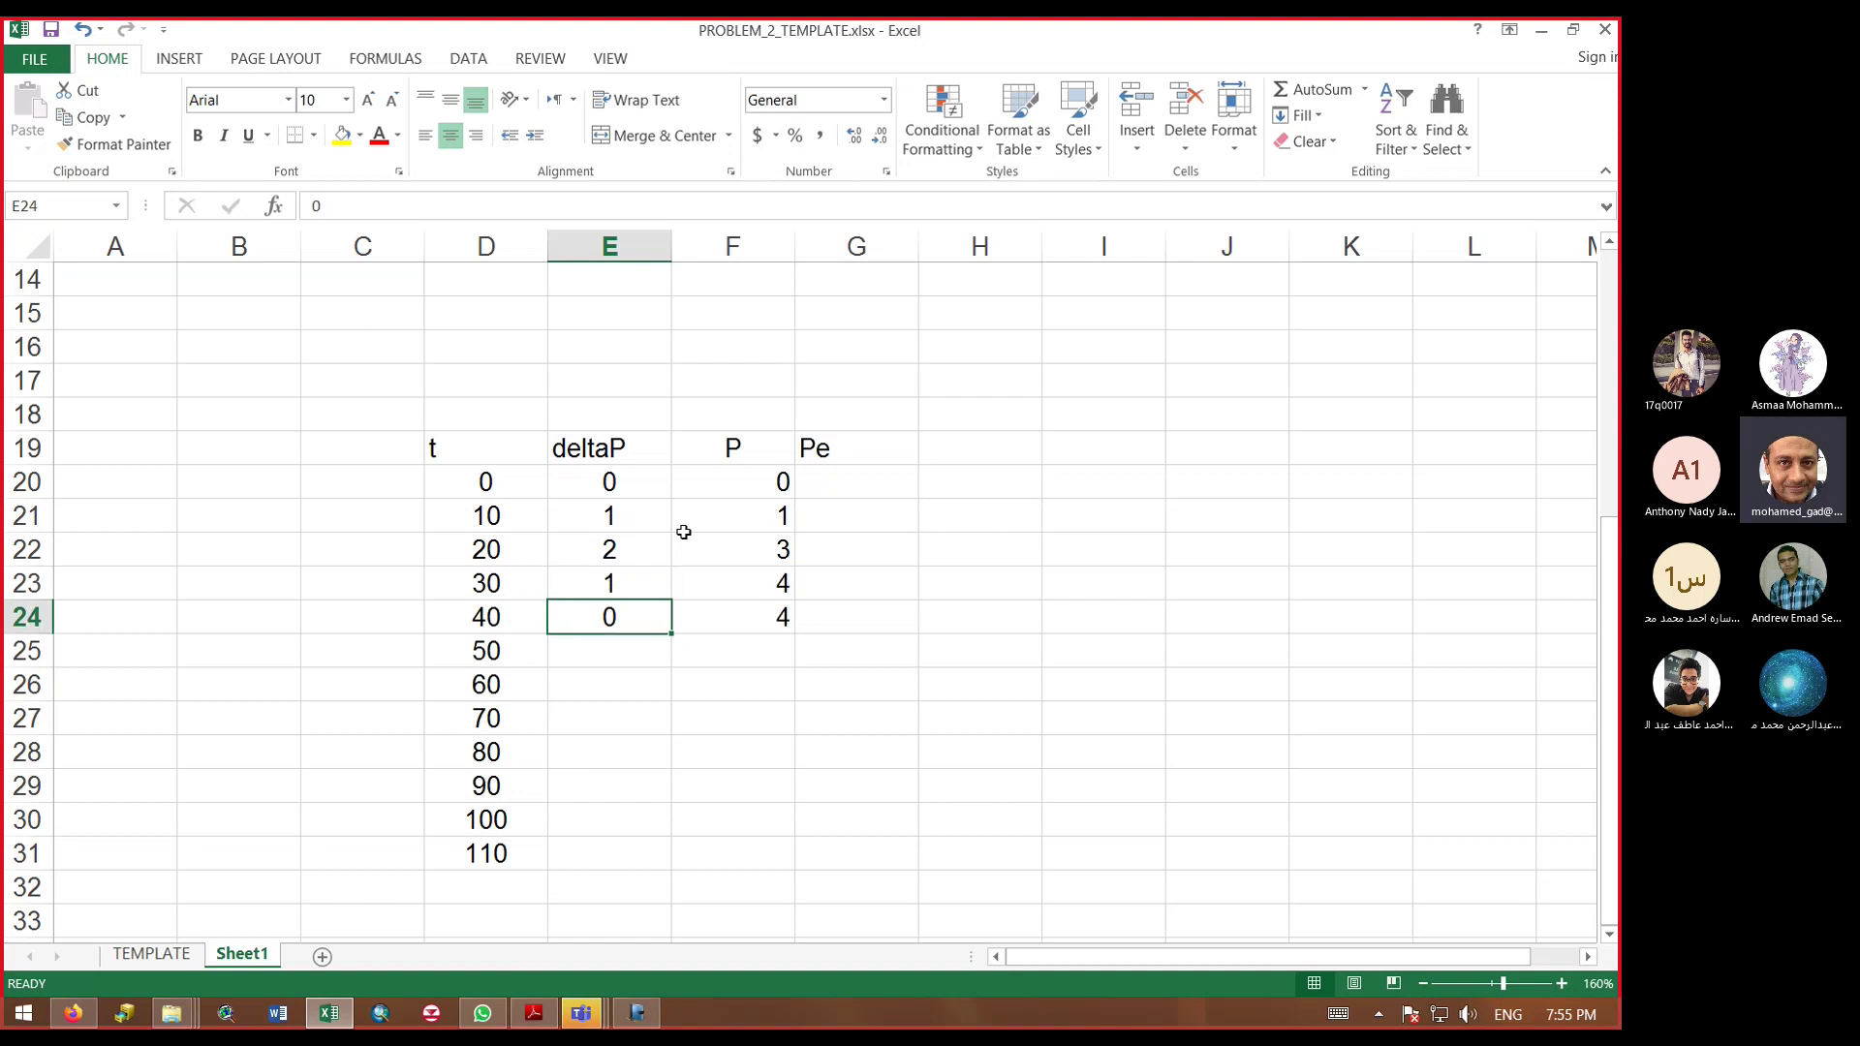
type("7")
key("Return")
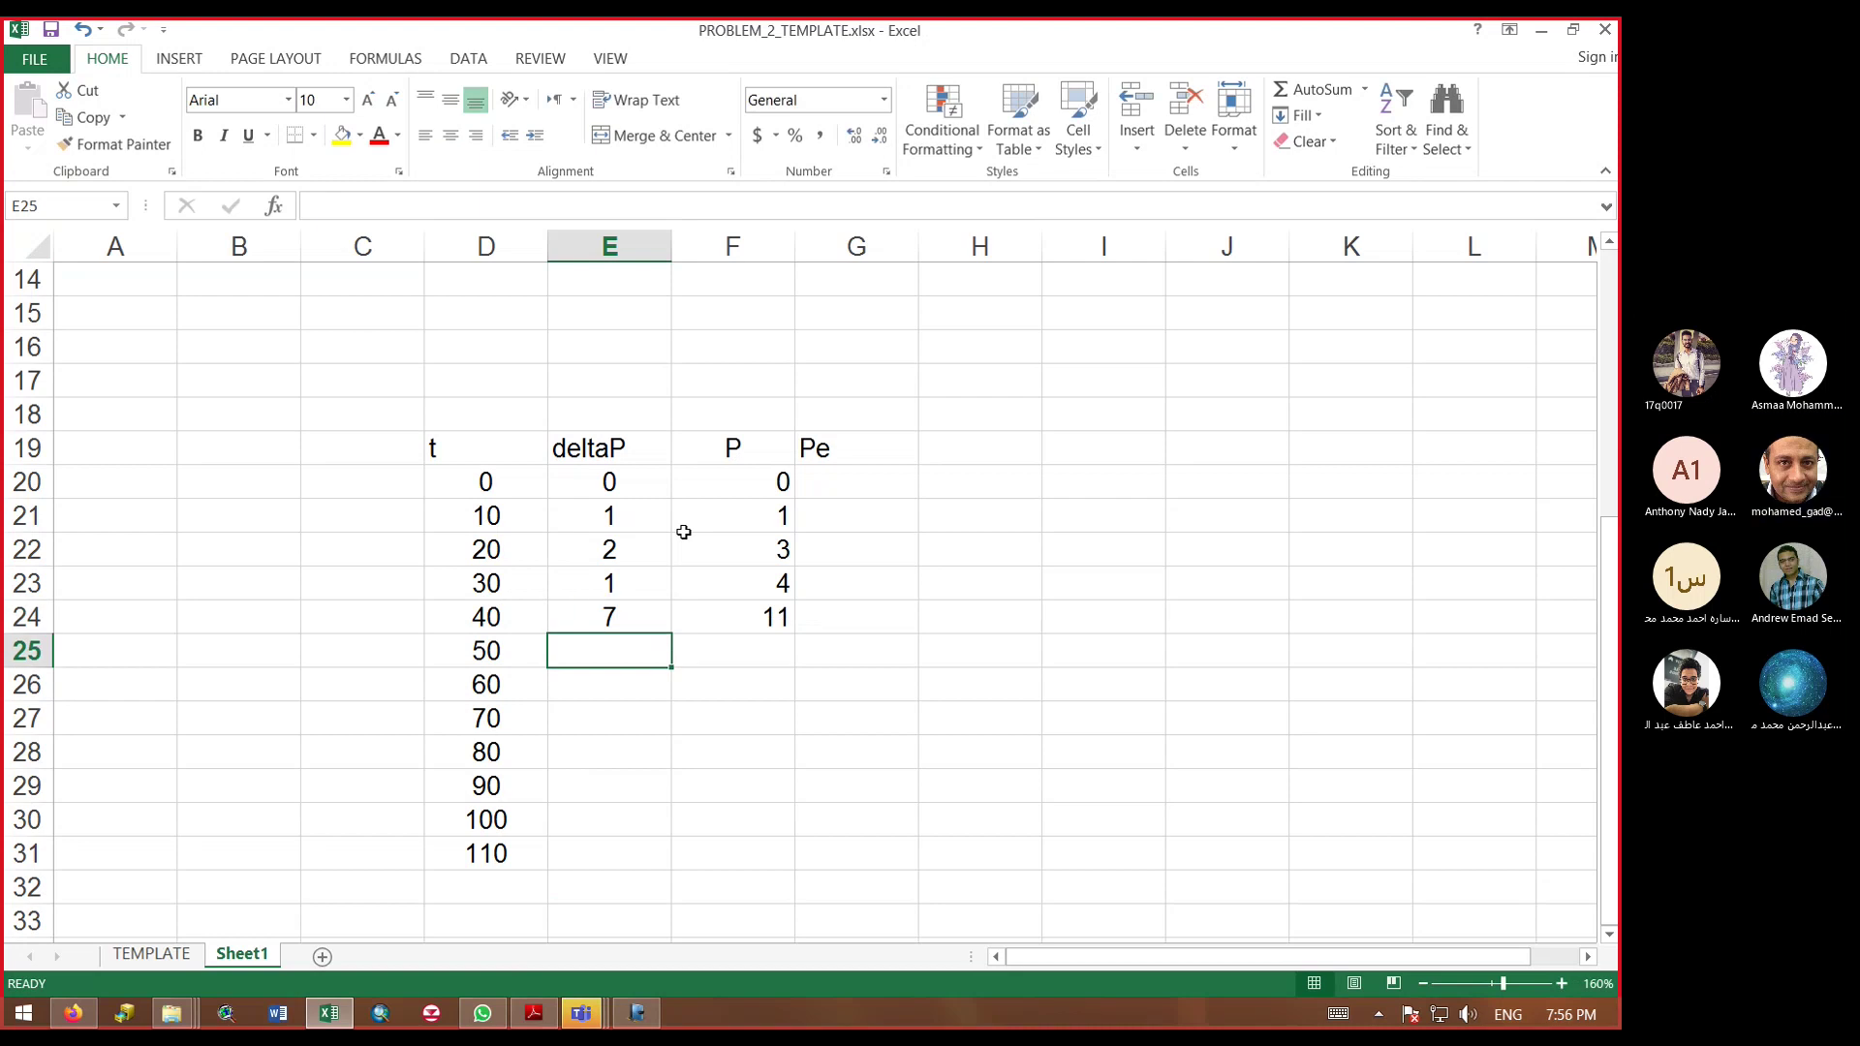
Step: Enter the remaining deltaP values 10, 15, 6, 4, 2, 2 and 0 in cells E25:E31
type("10")
key("Return")
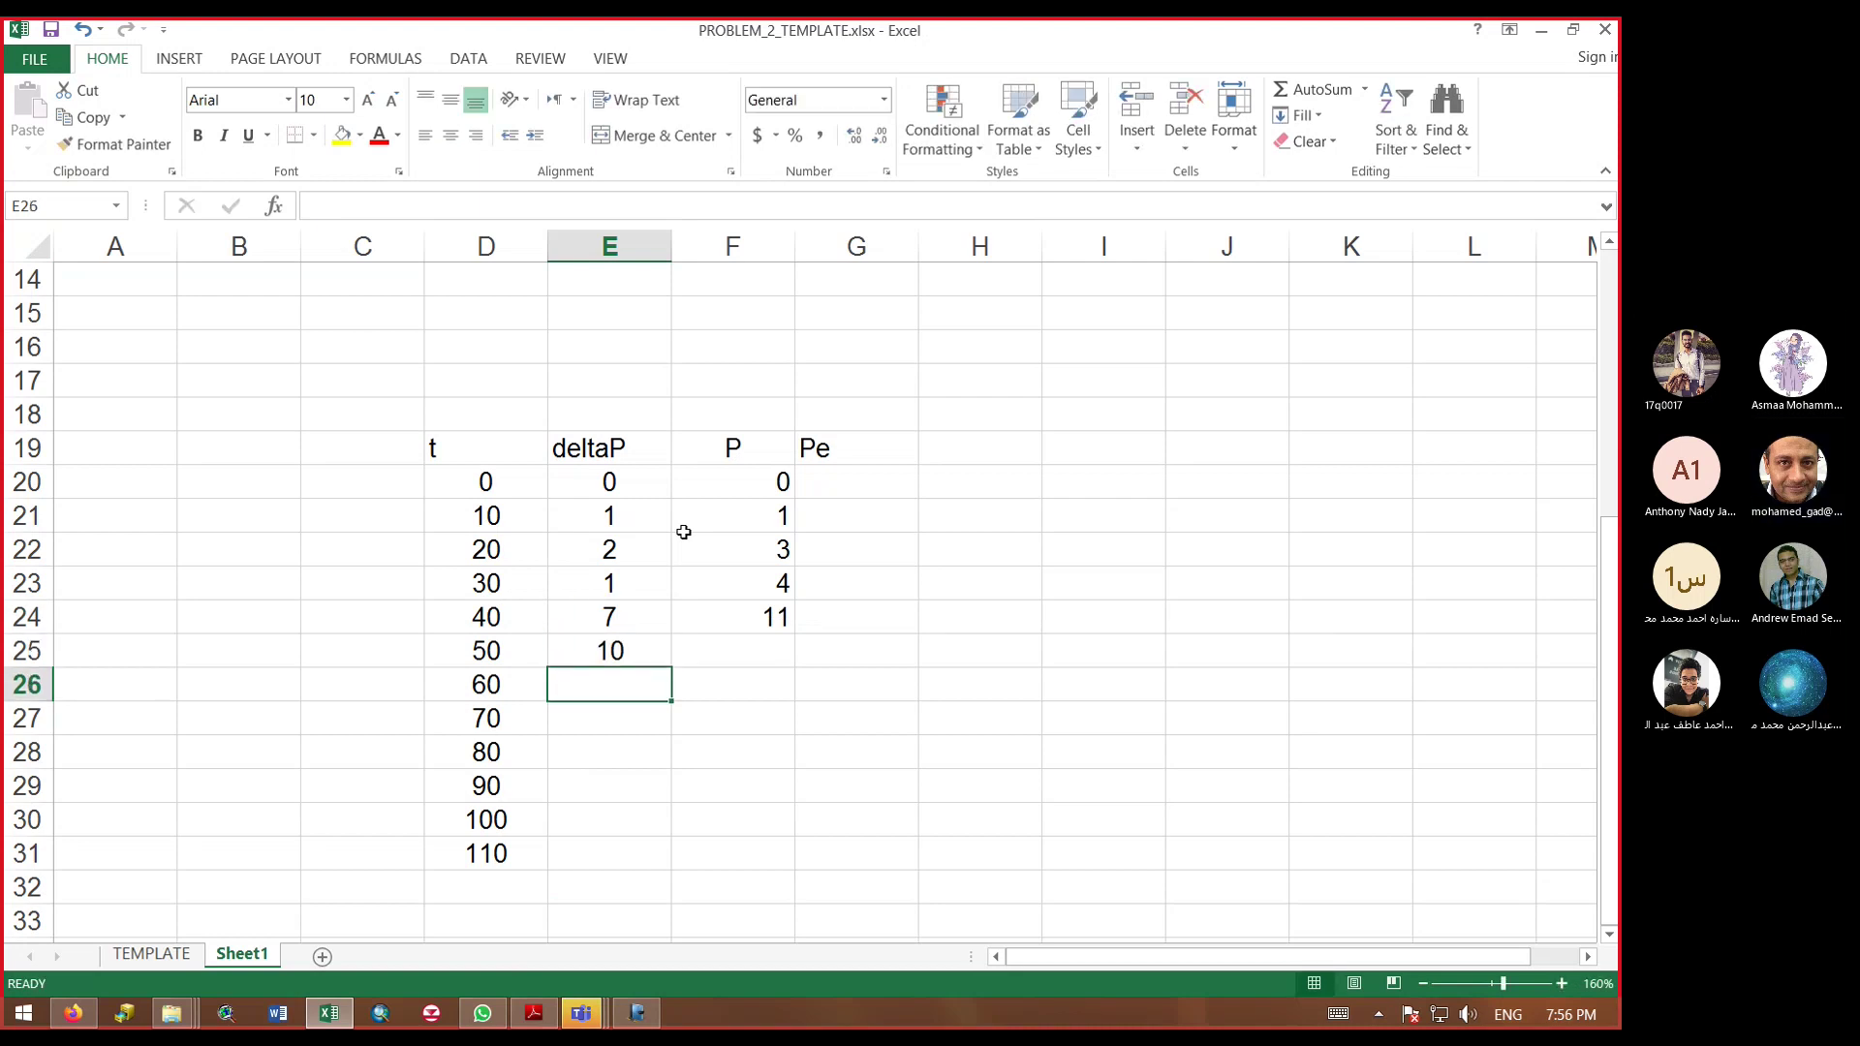
type("15")
key("Return")
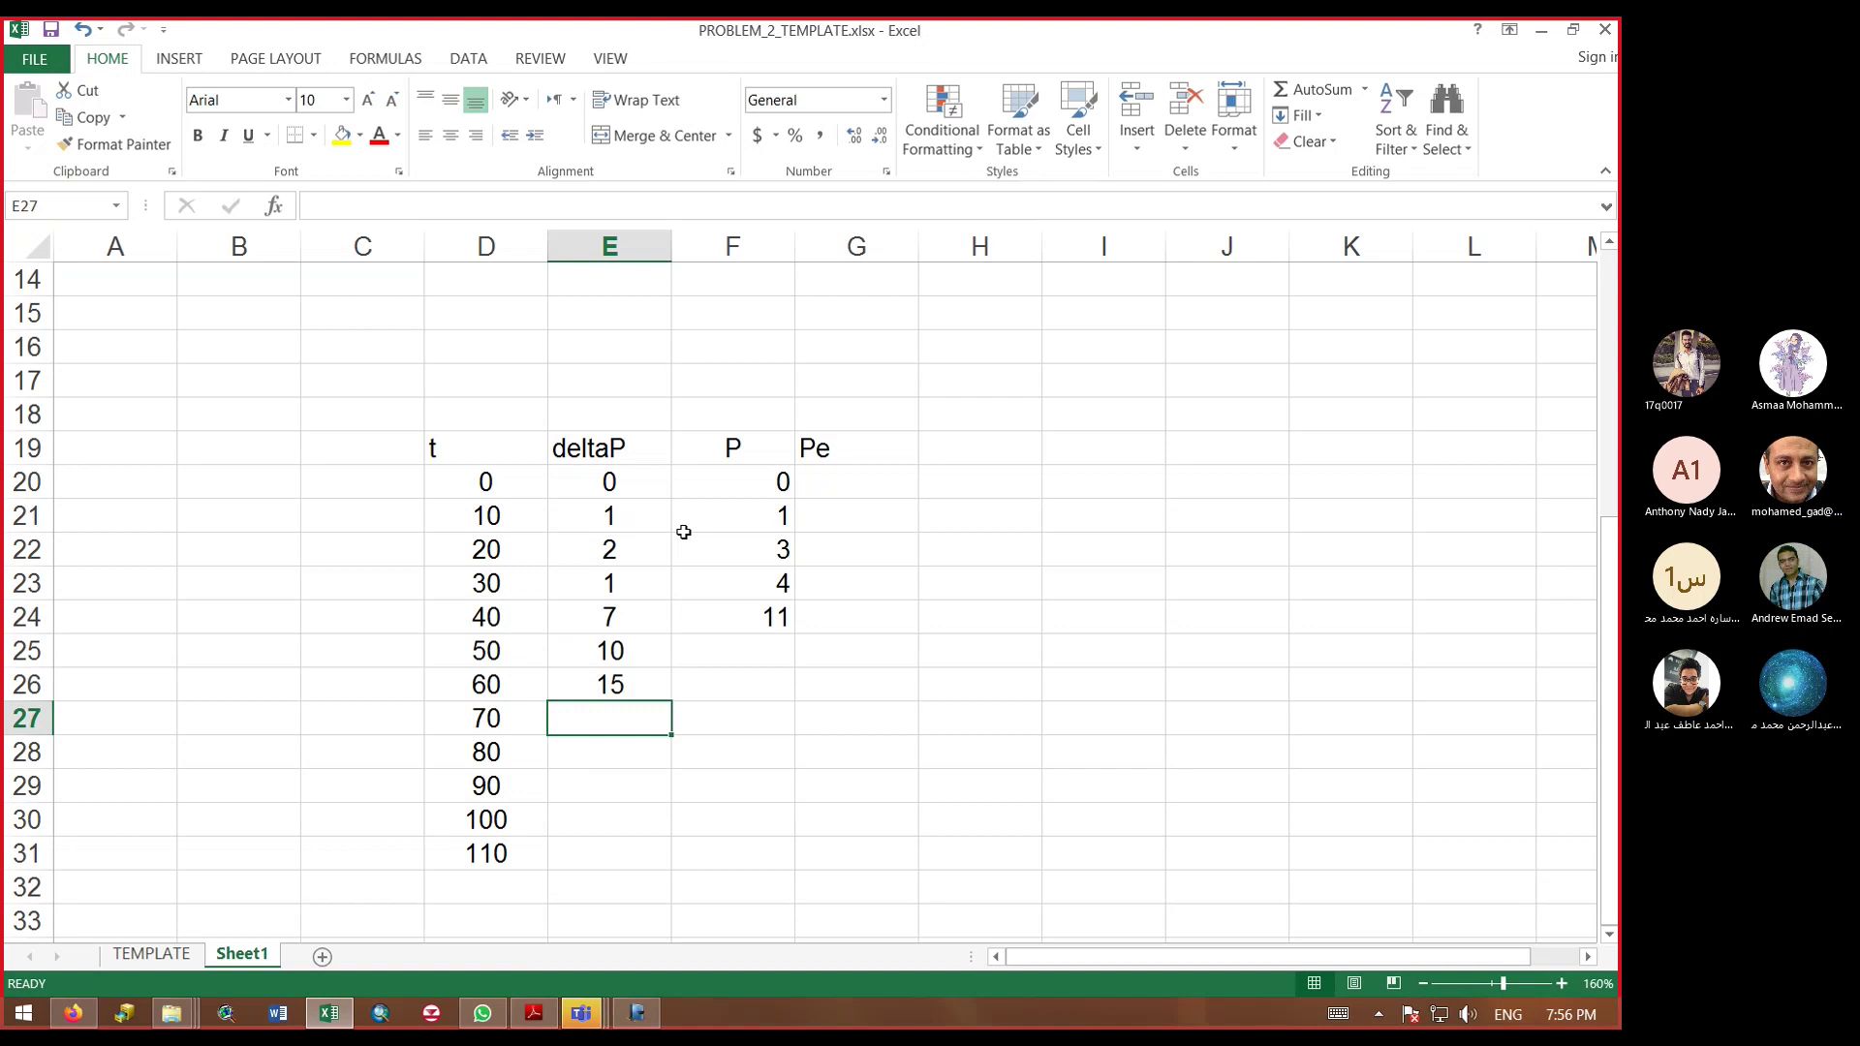
type("6")
key("Return")
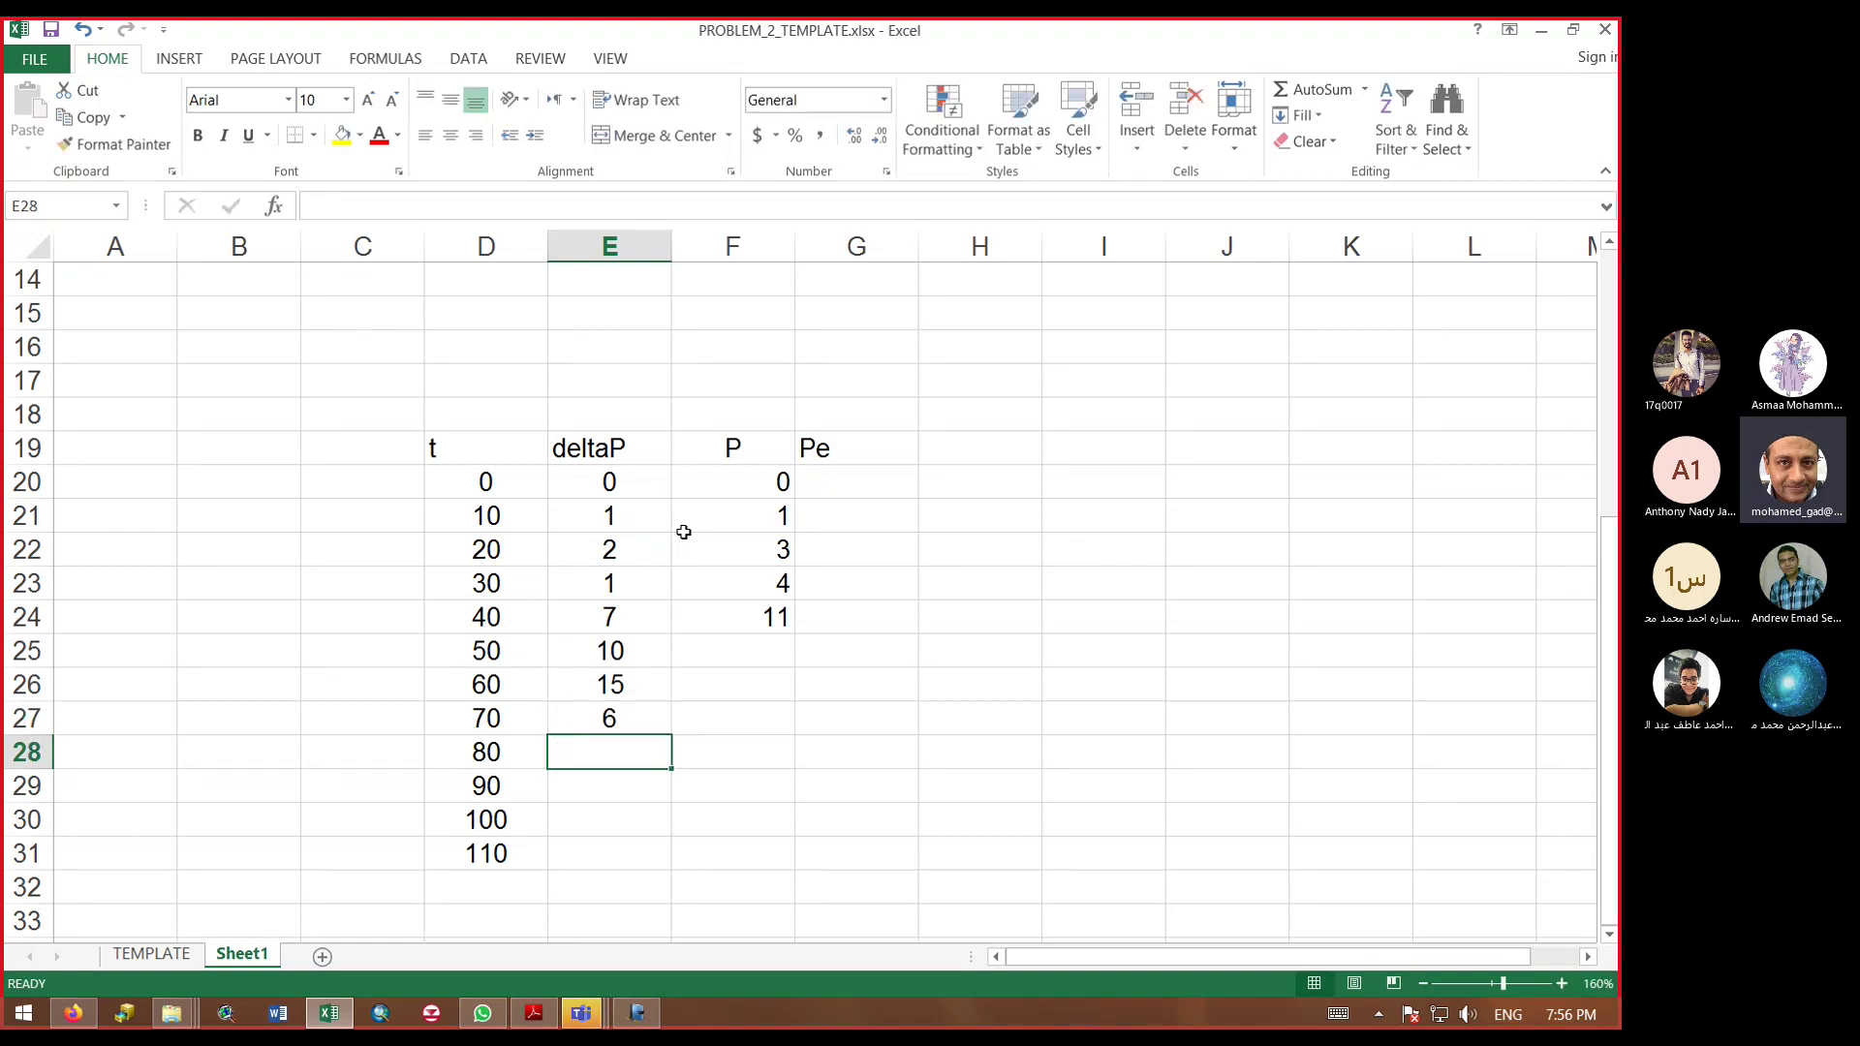
type("4")
key("Return")
type("2")
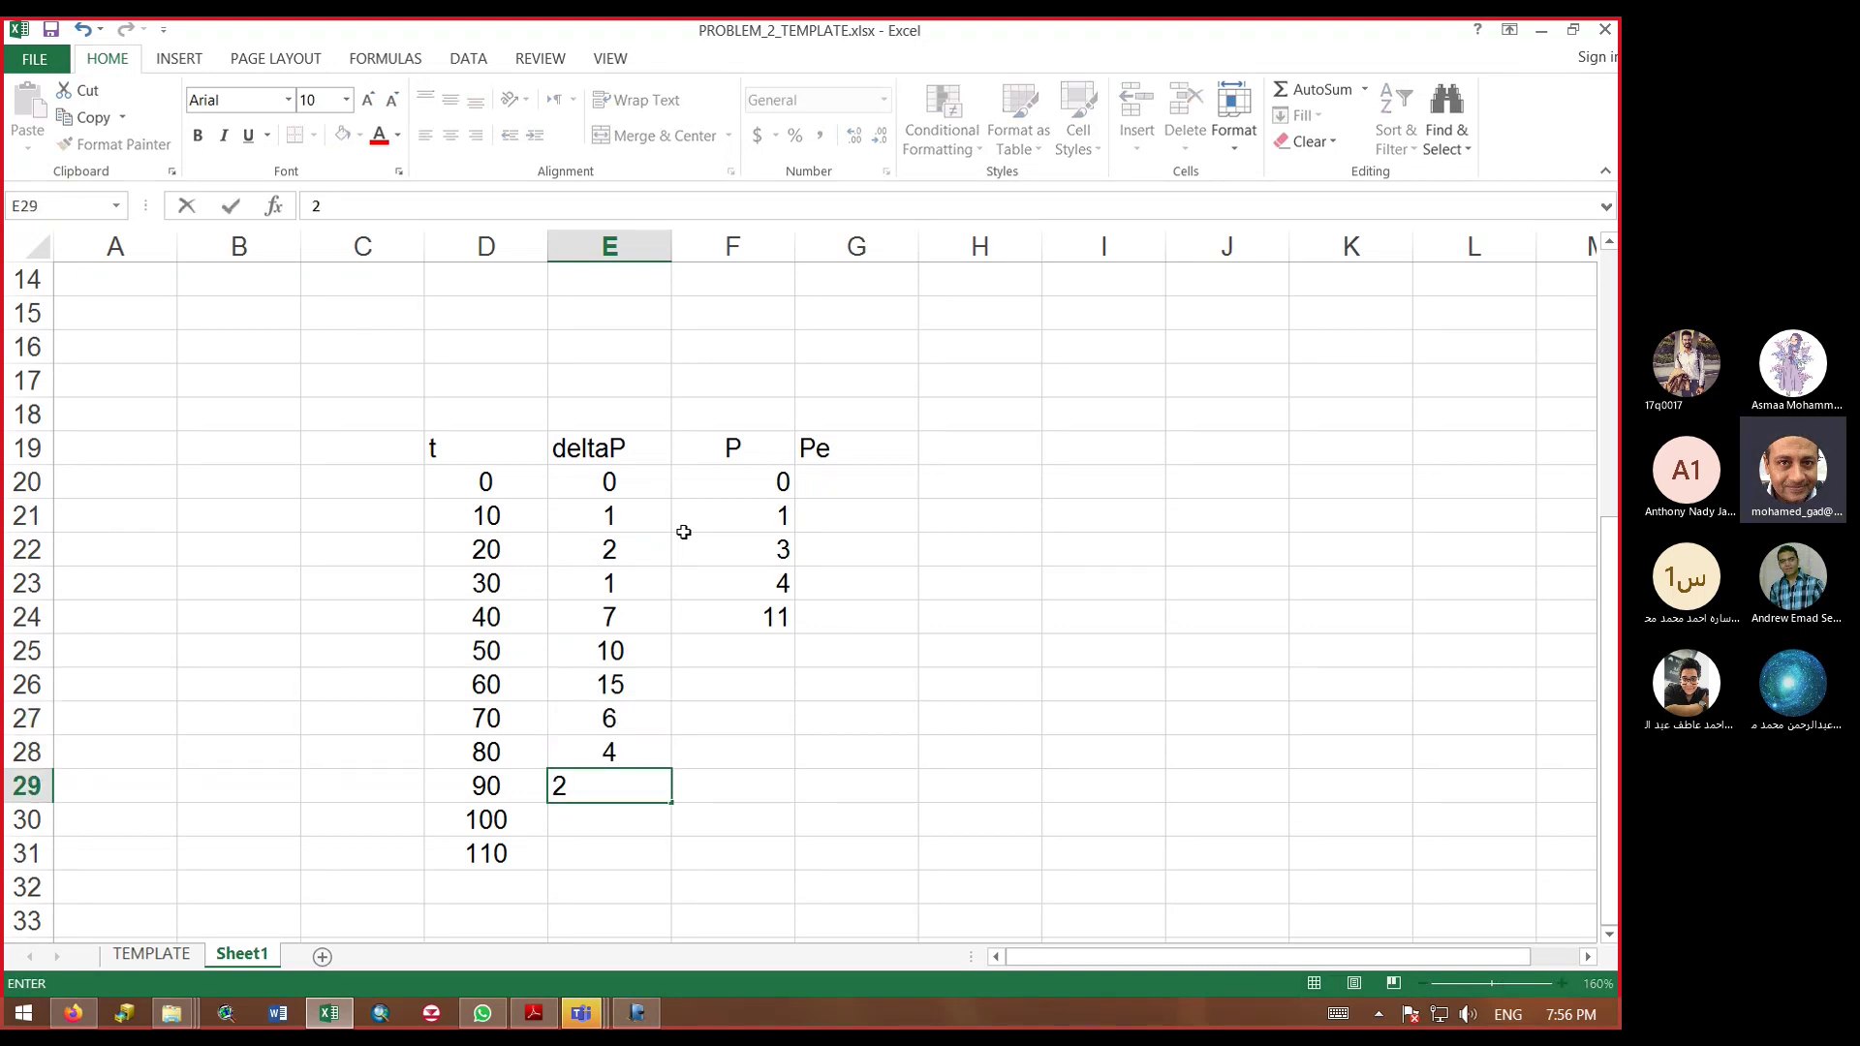
key("Return")
type("2")
key("Return")
type("0")
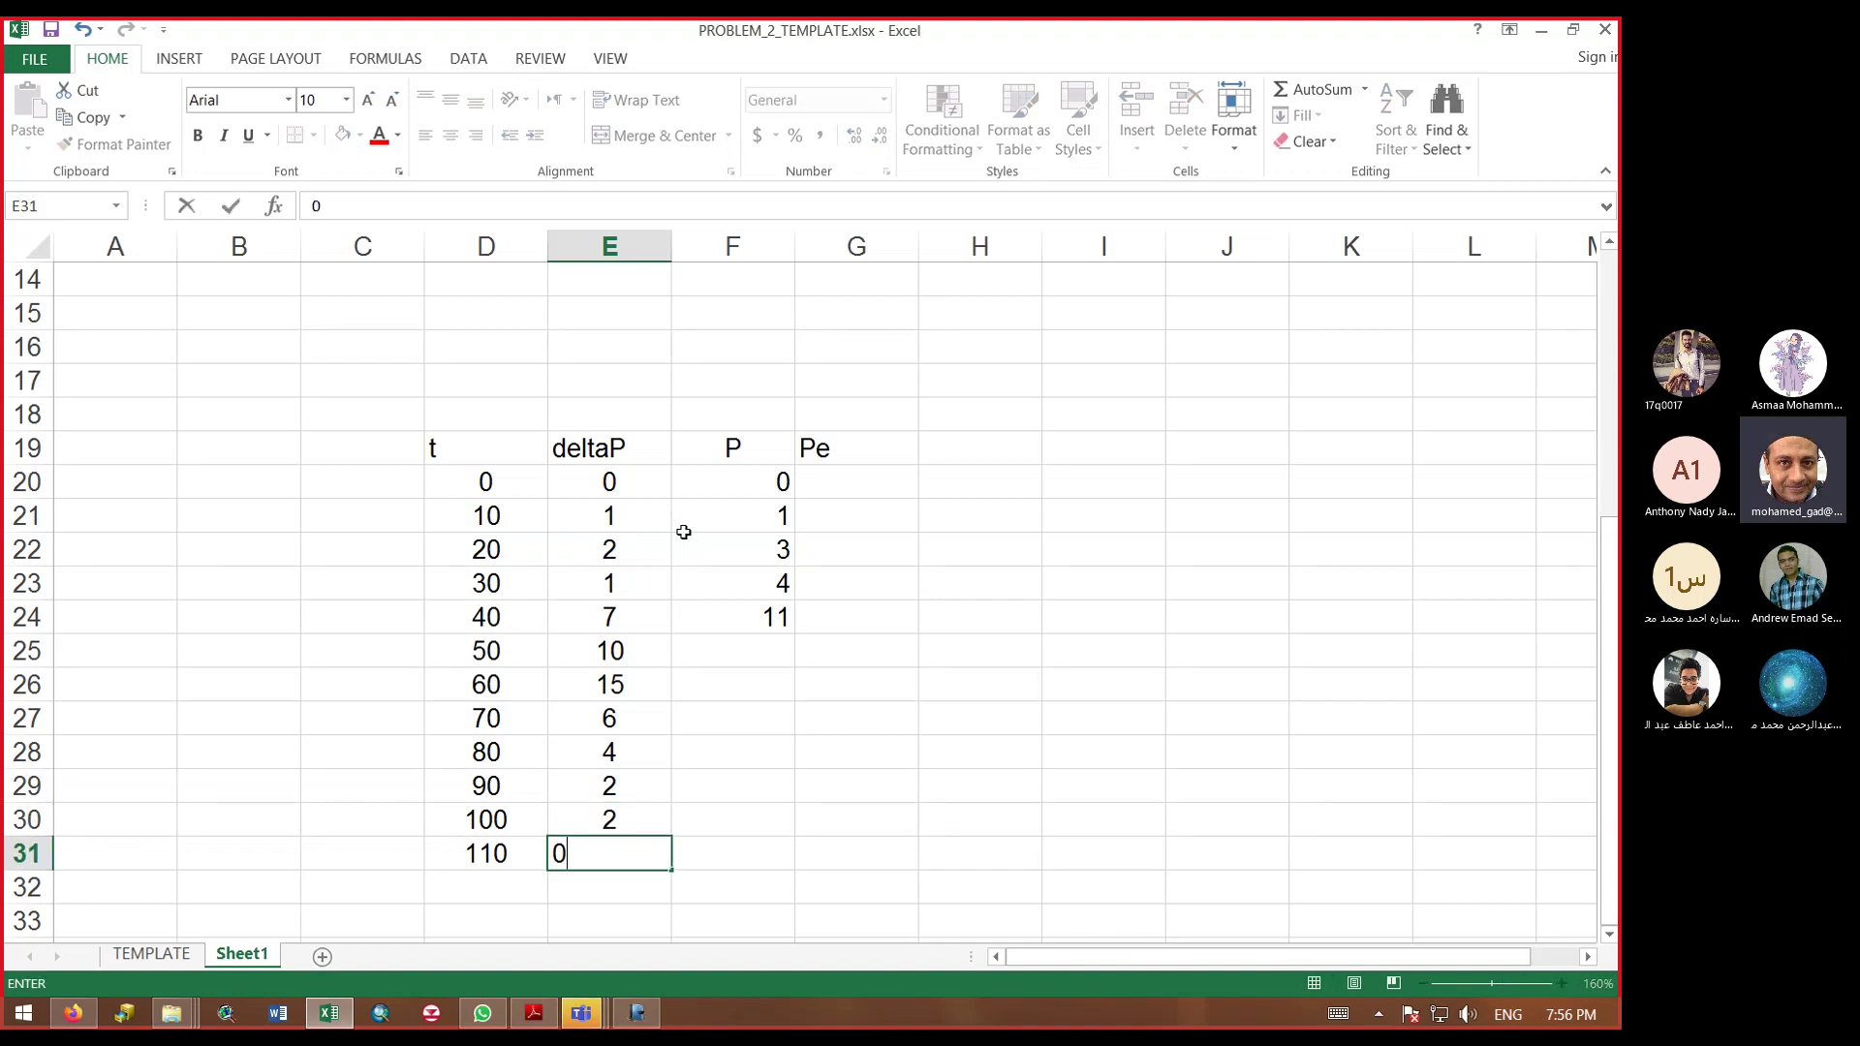
key("Return")
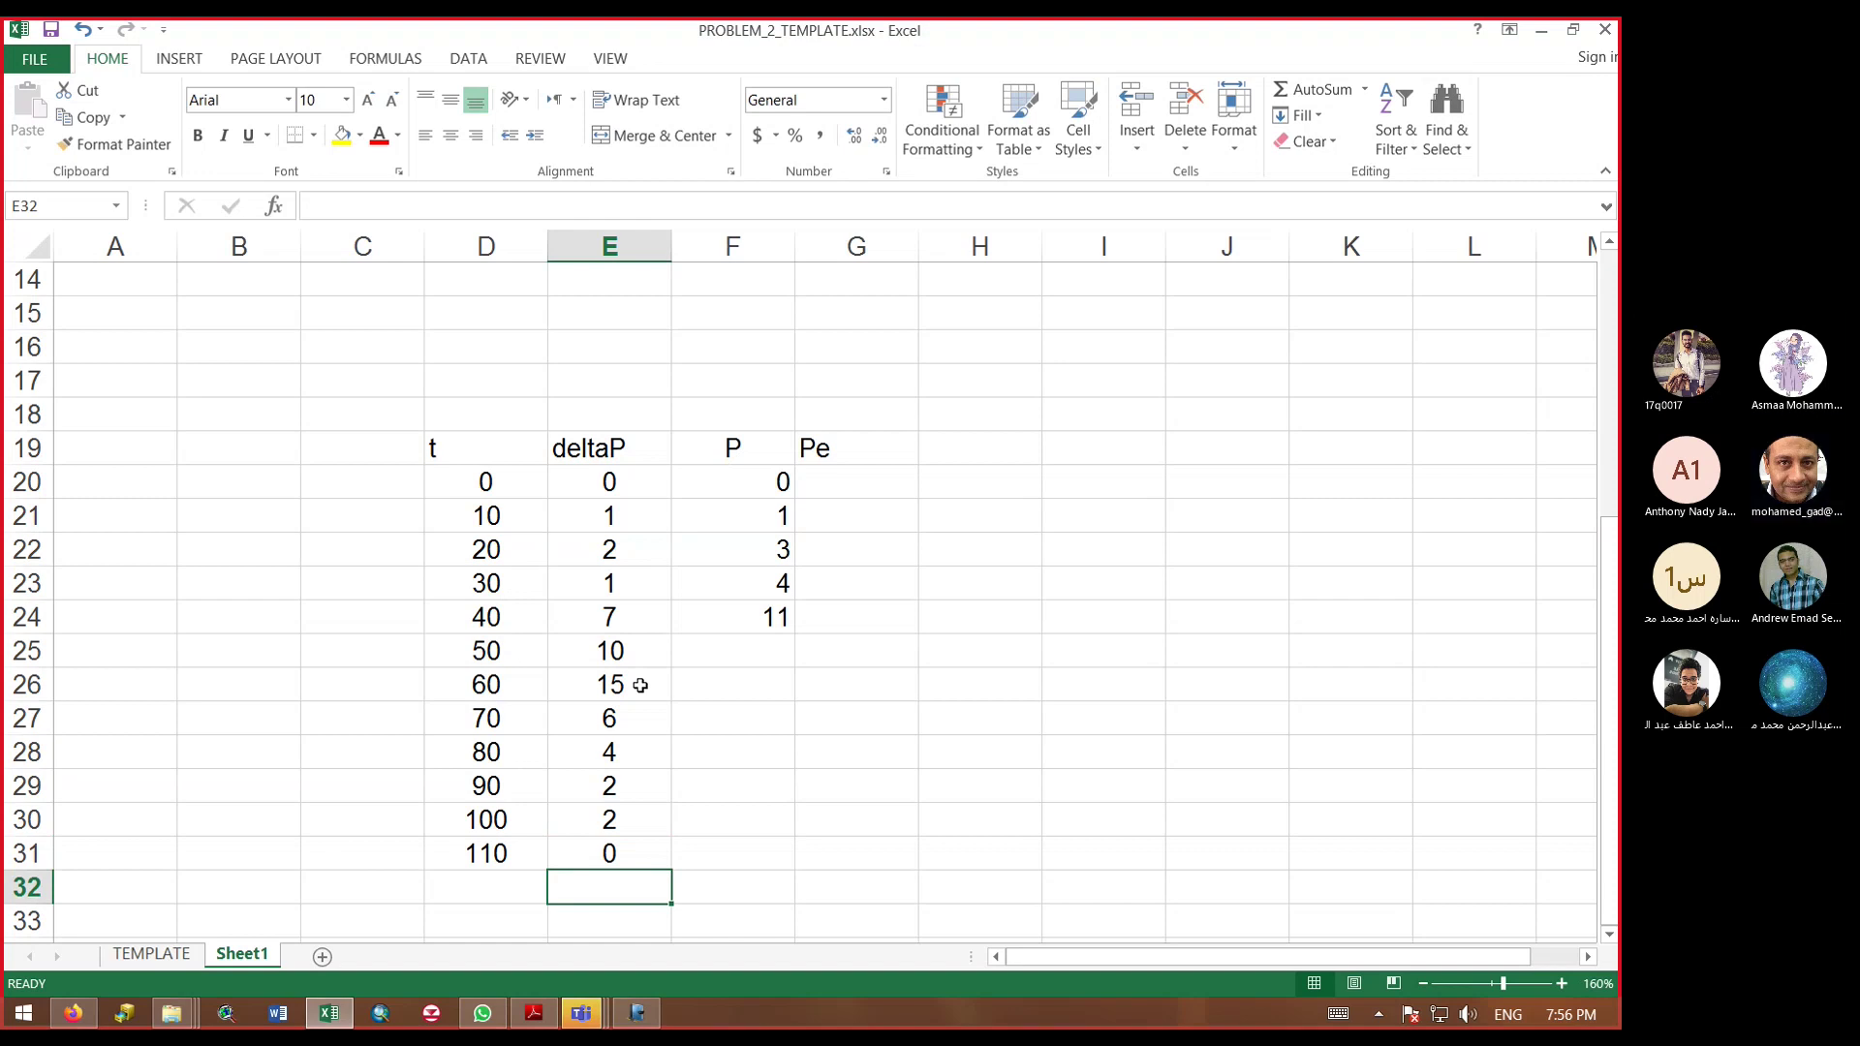
Step: Plot the t and deltaP columns D19:E31 as a 2-D clustered column chart
left_click_drag(456, 449, 586, 858)
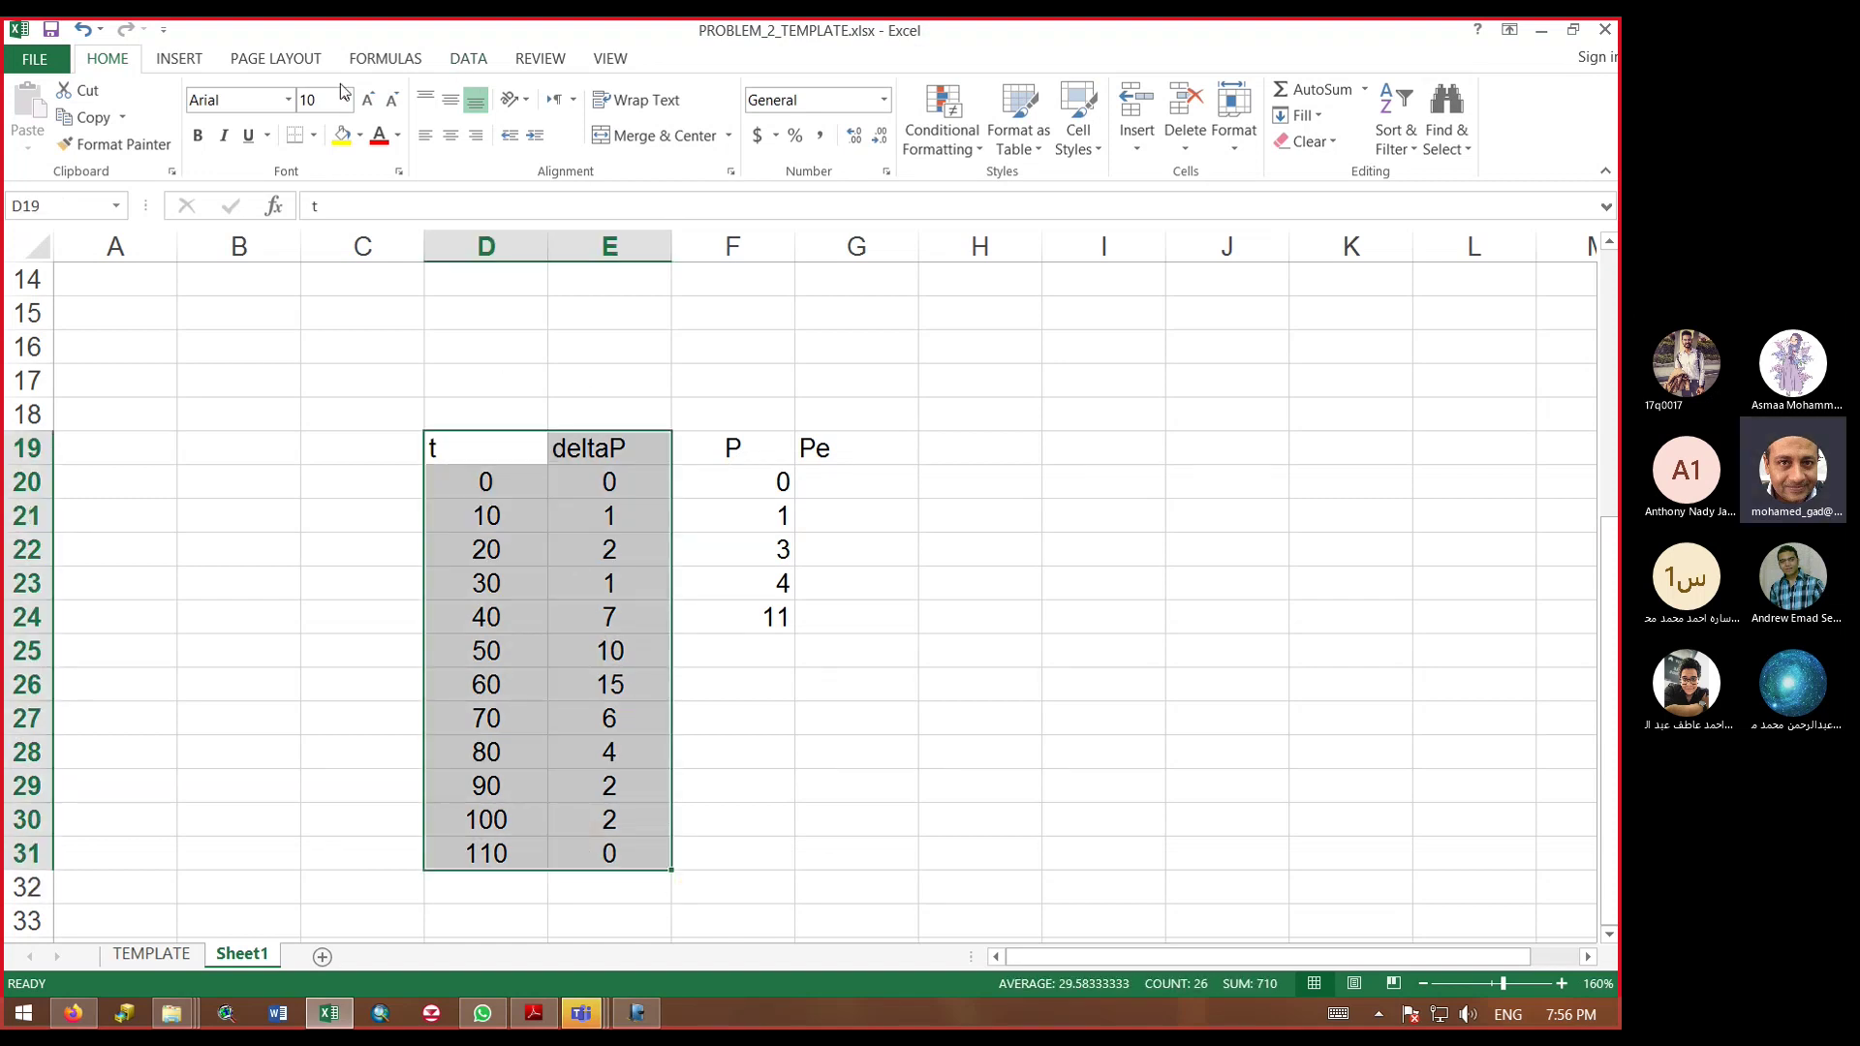
left_click(184, 62)
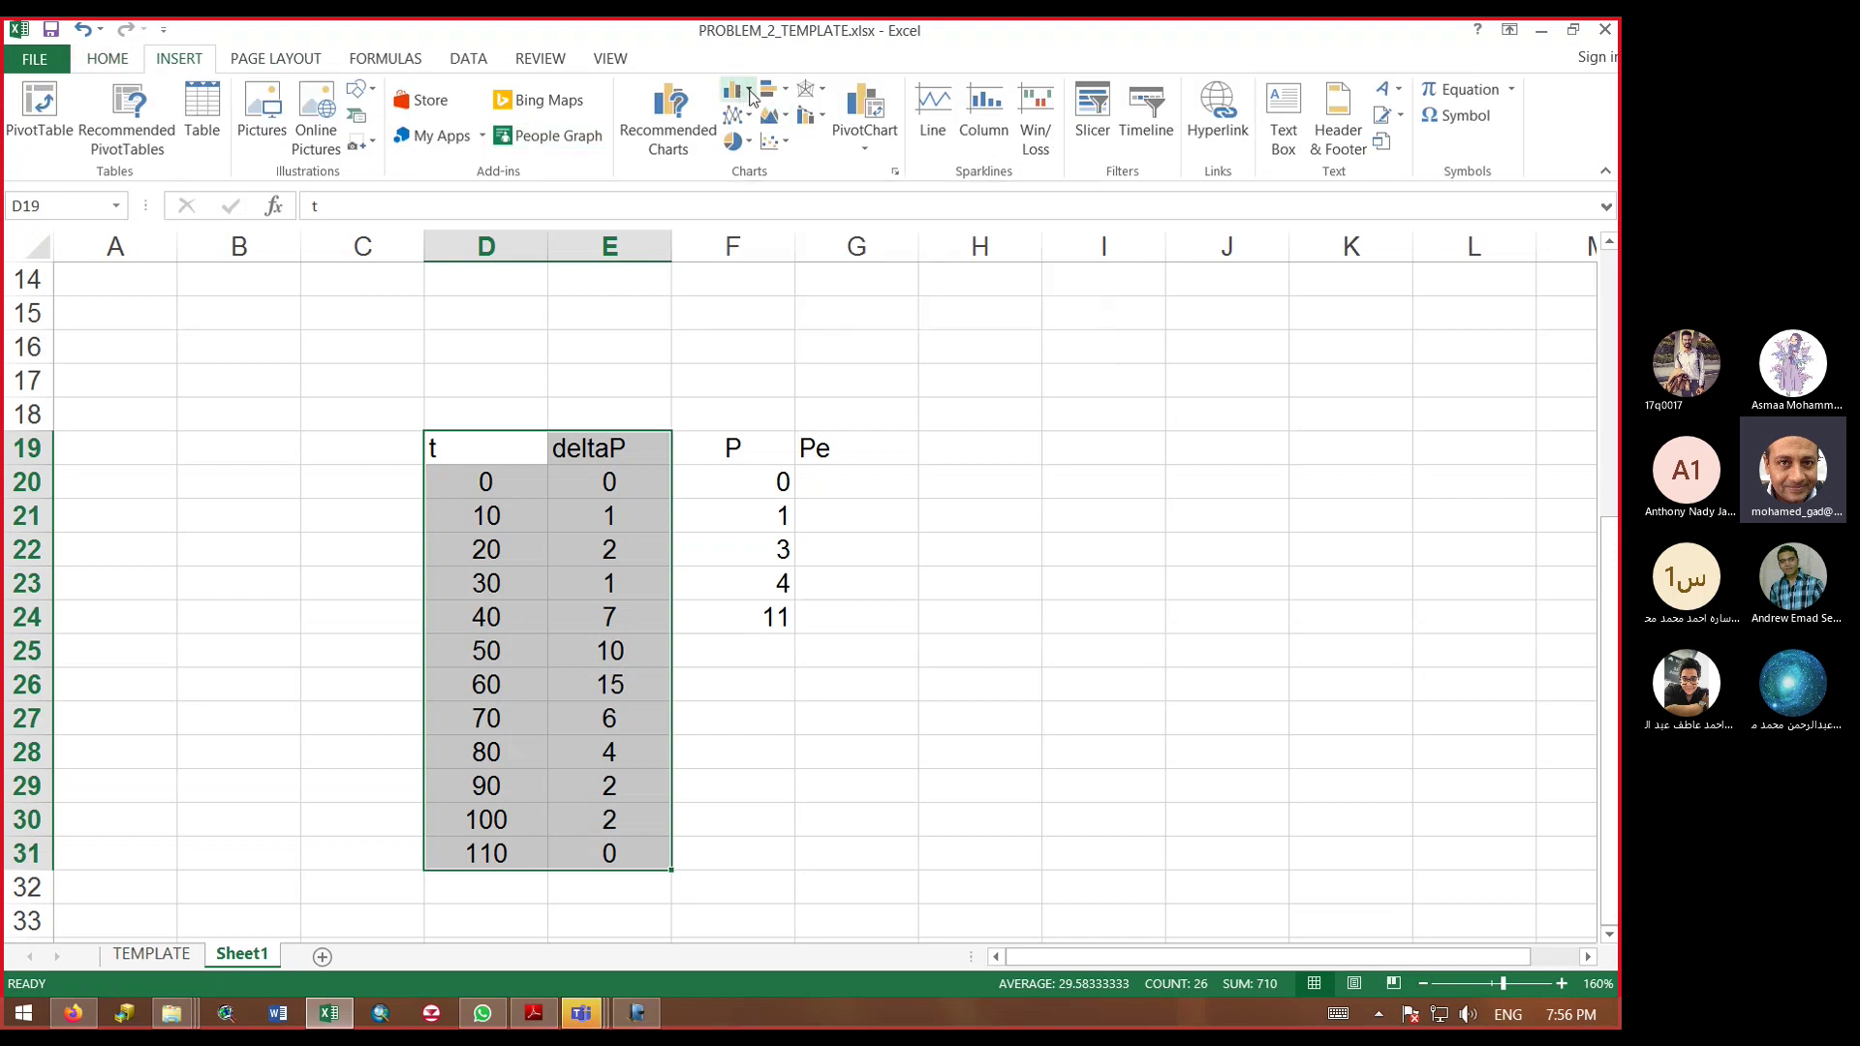
left_click(654, 651)
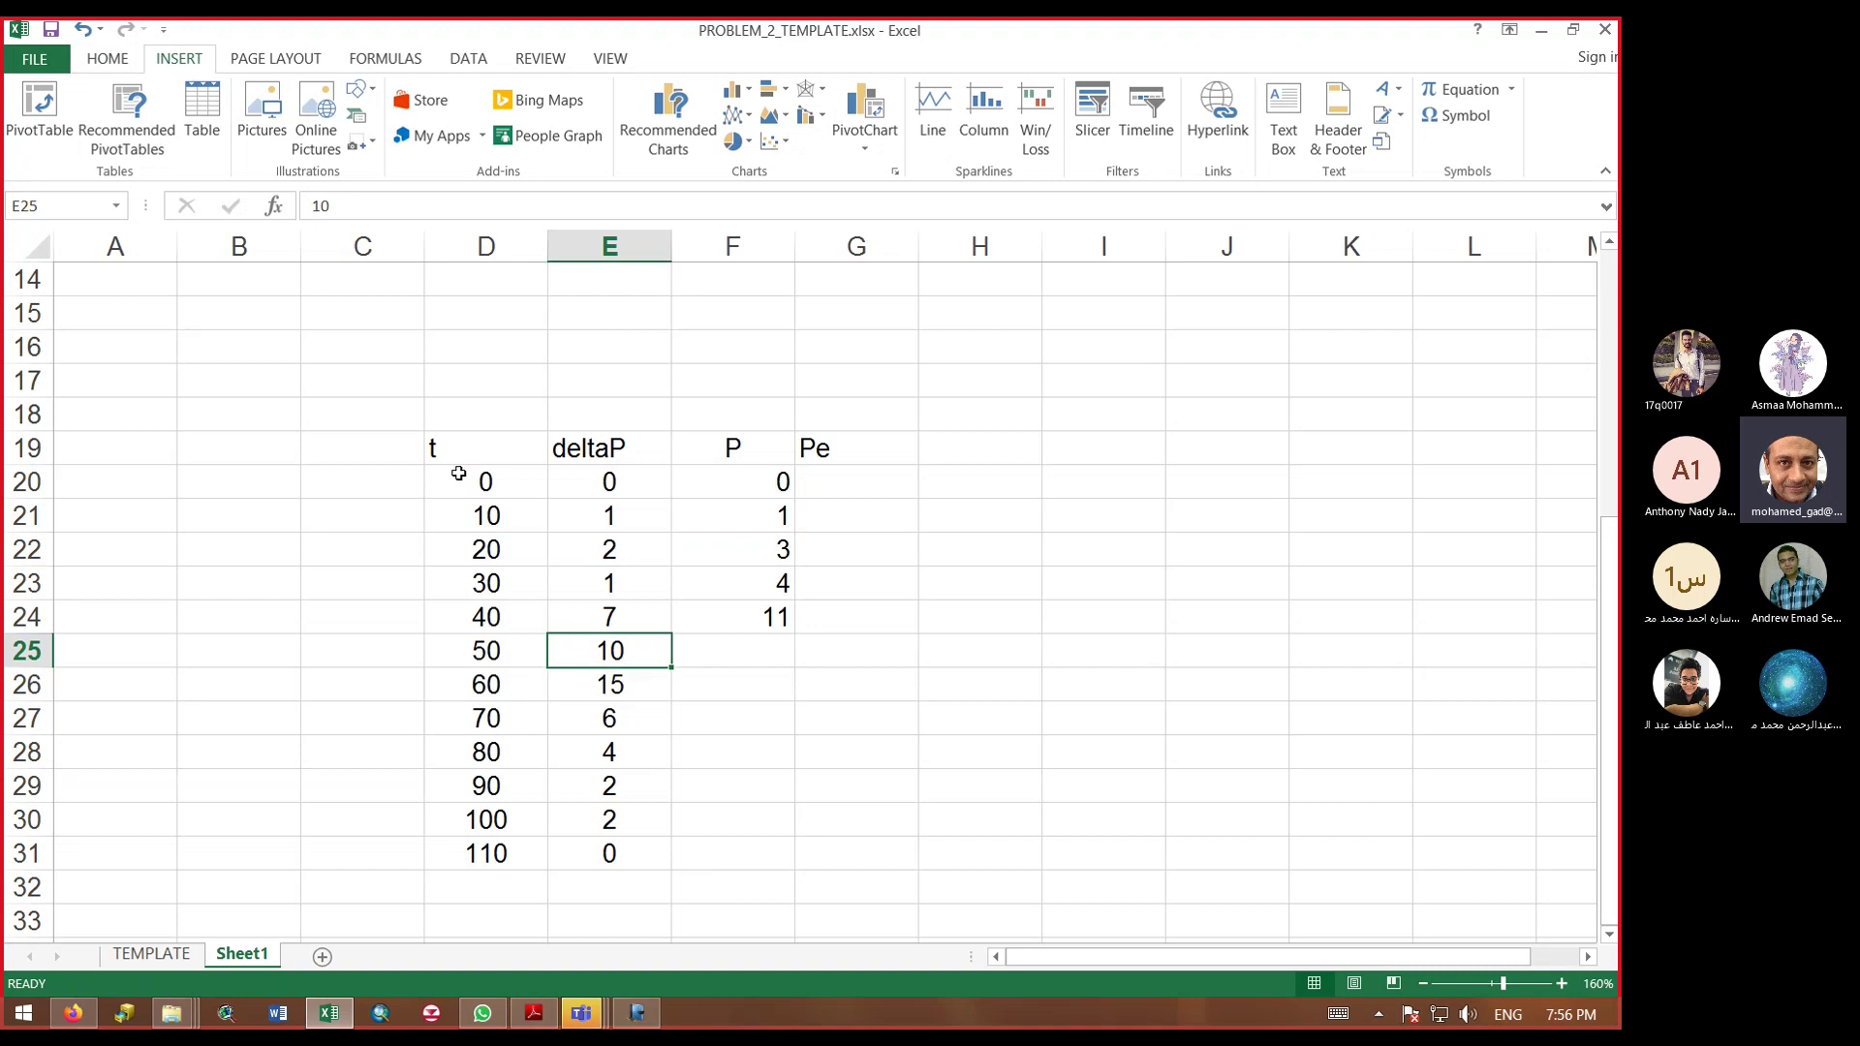
left_click_drag(453, 450, 618, 861)
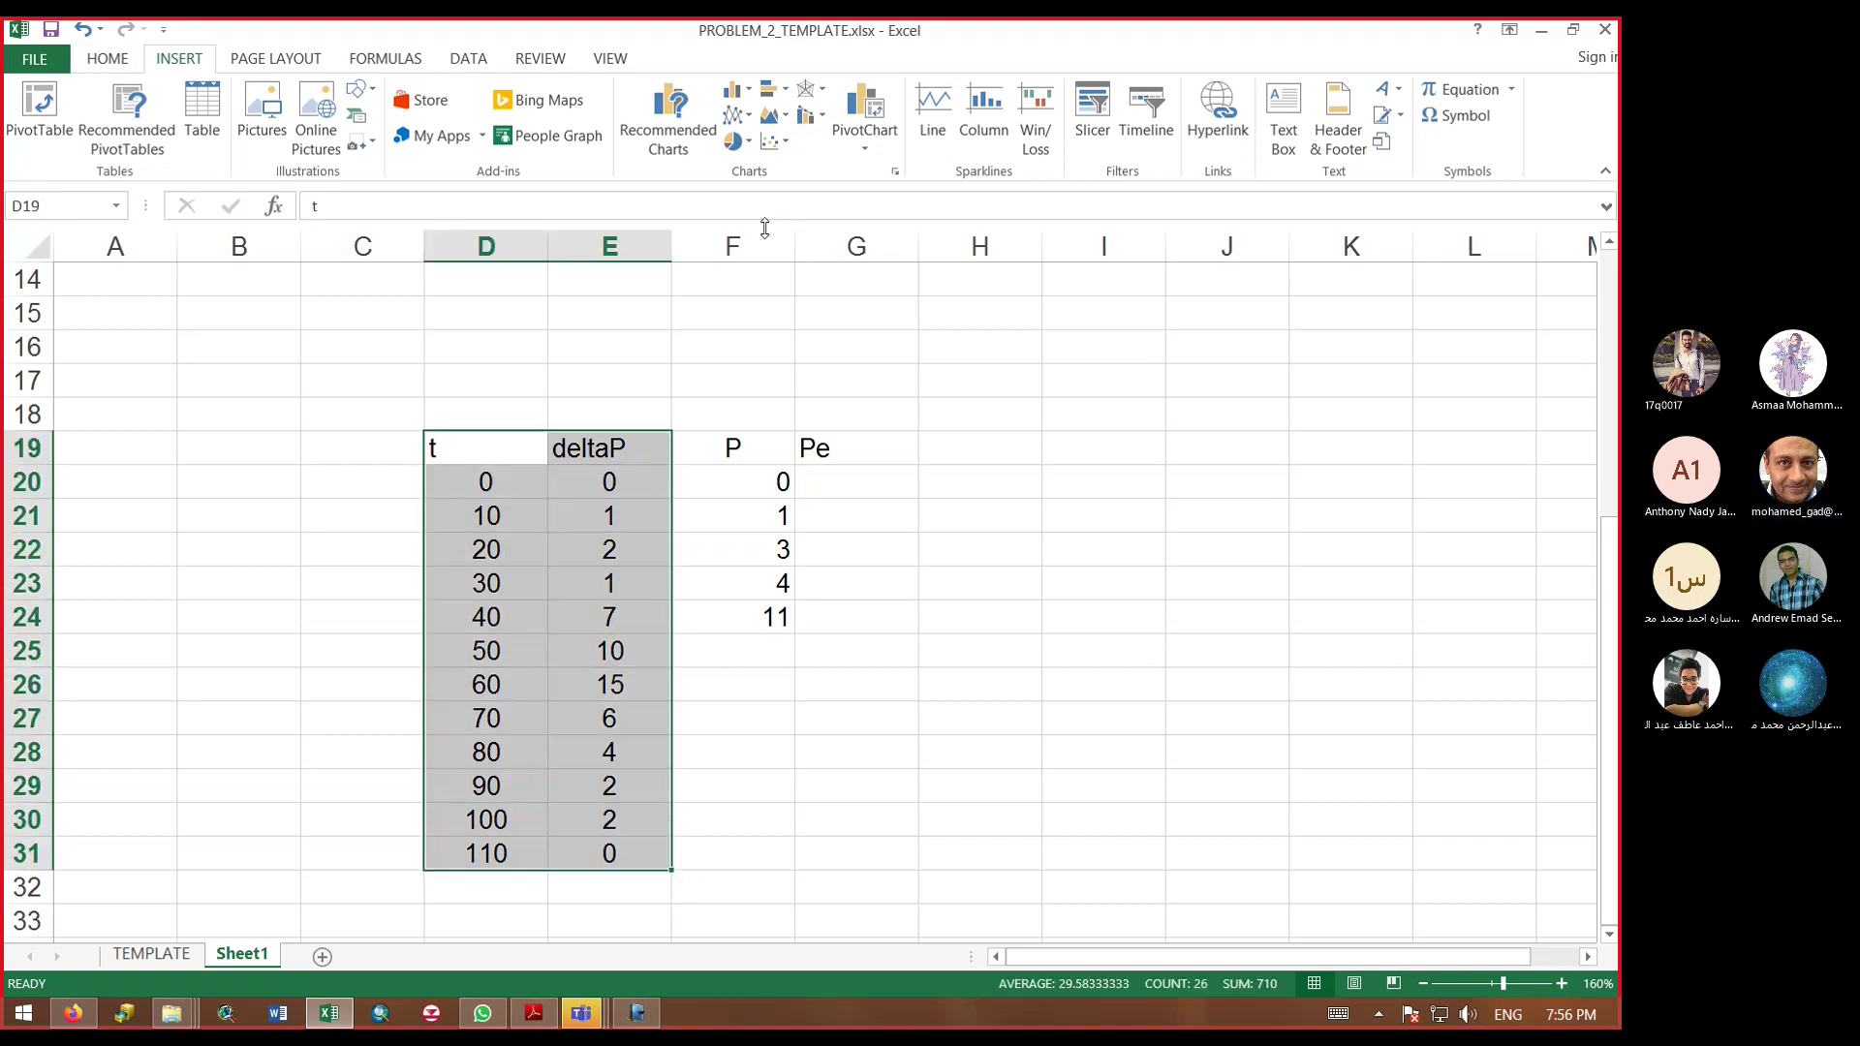
left_click(112, 66)
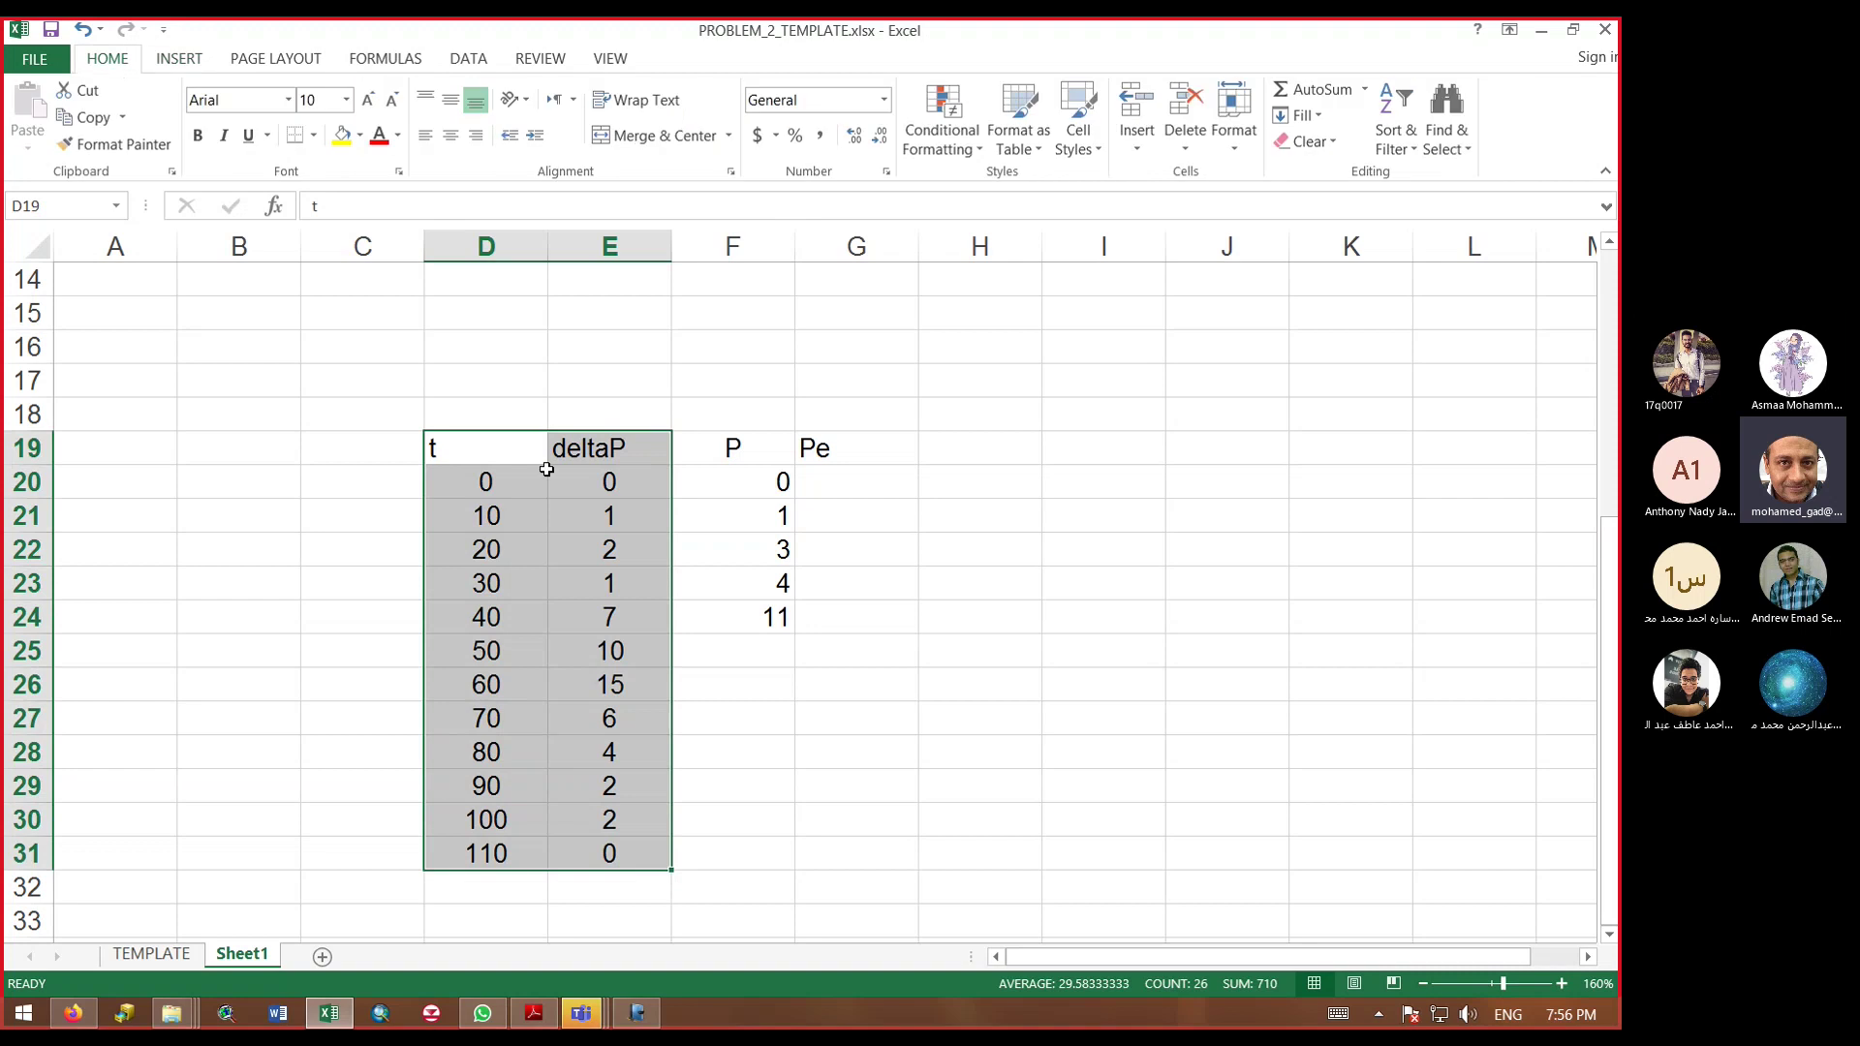
left_click(181, 60)
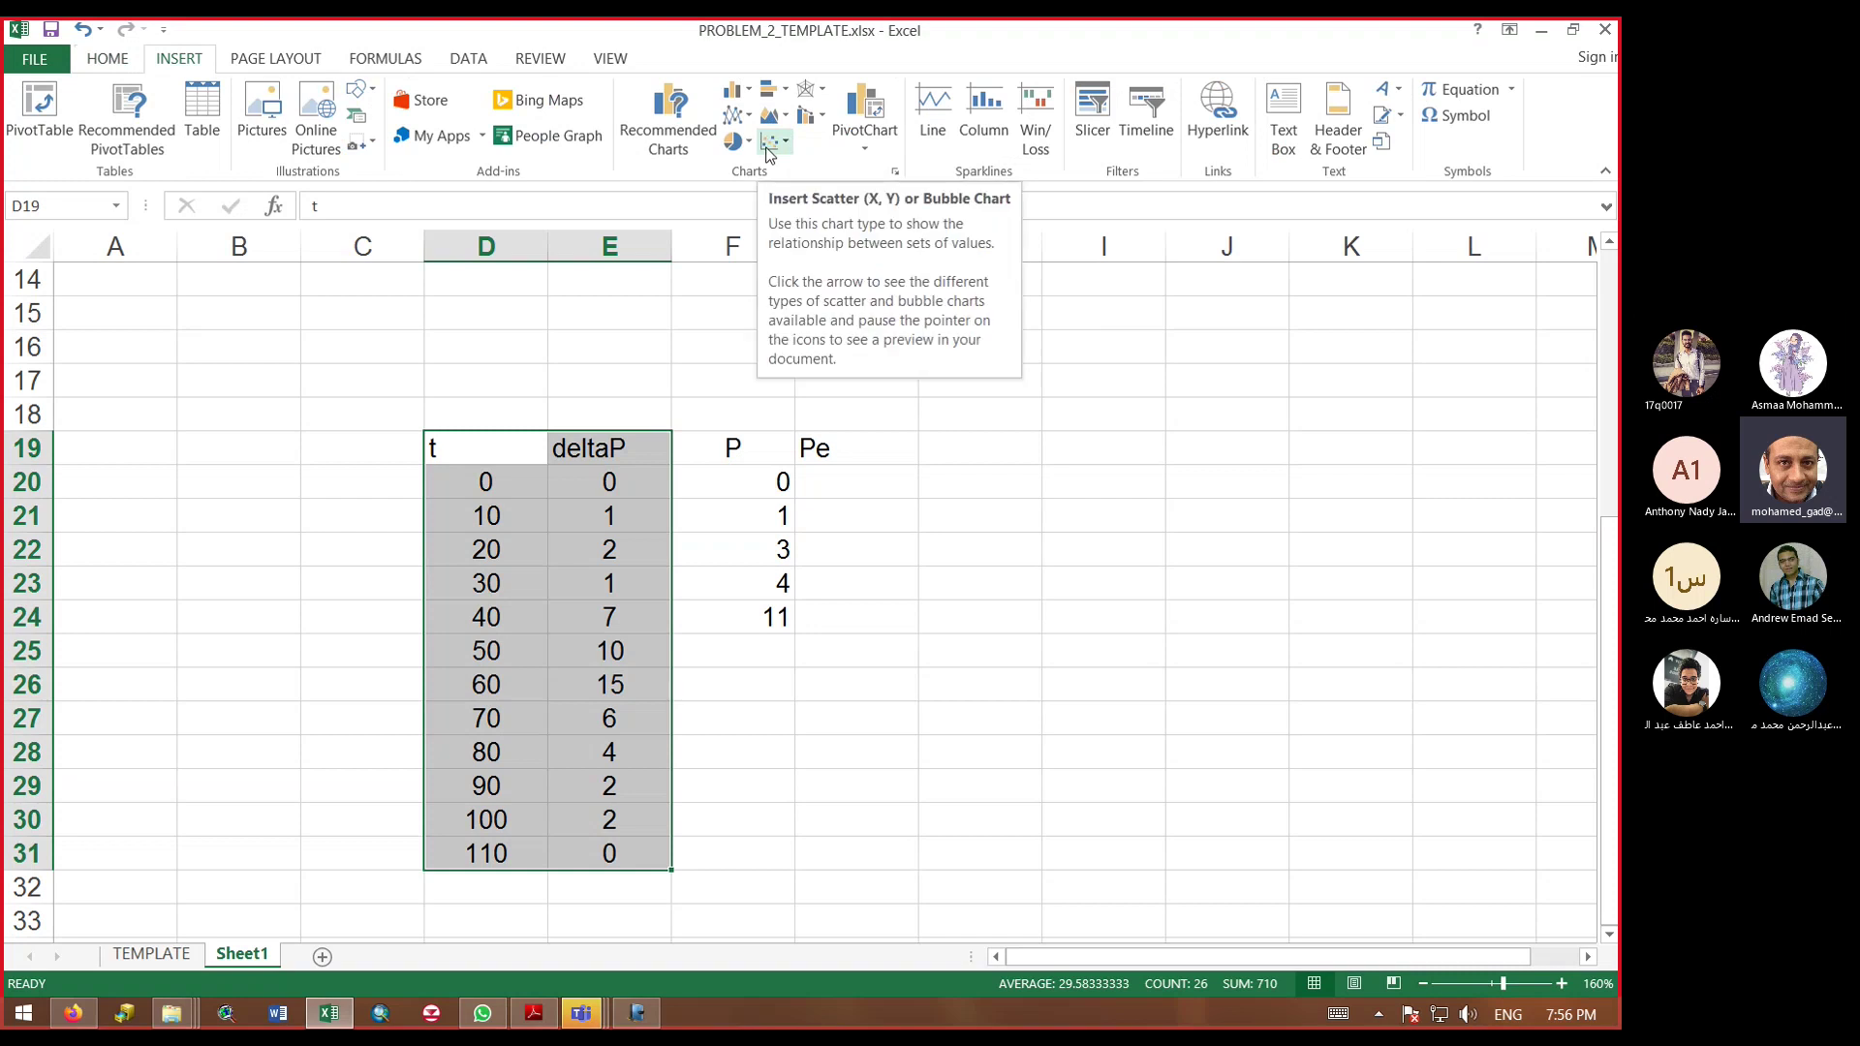
left_click(744, 97)
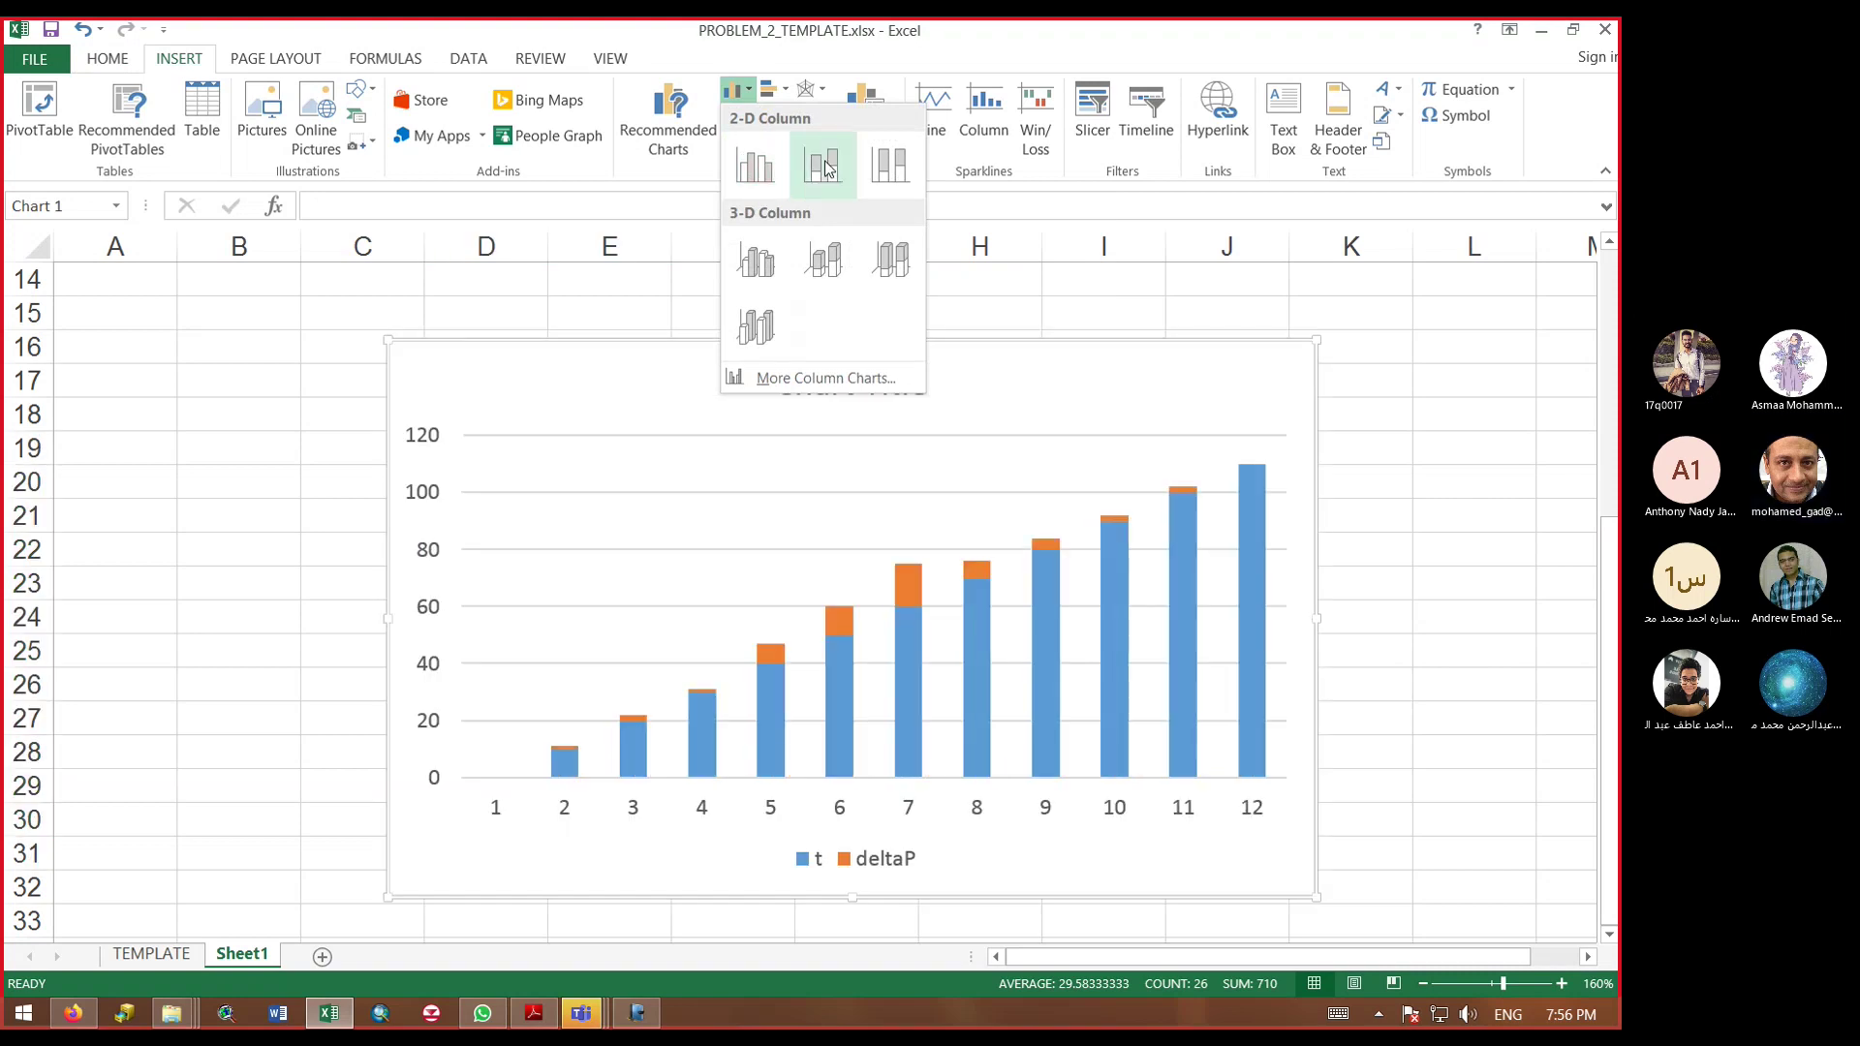
left_click(747, 172)
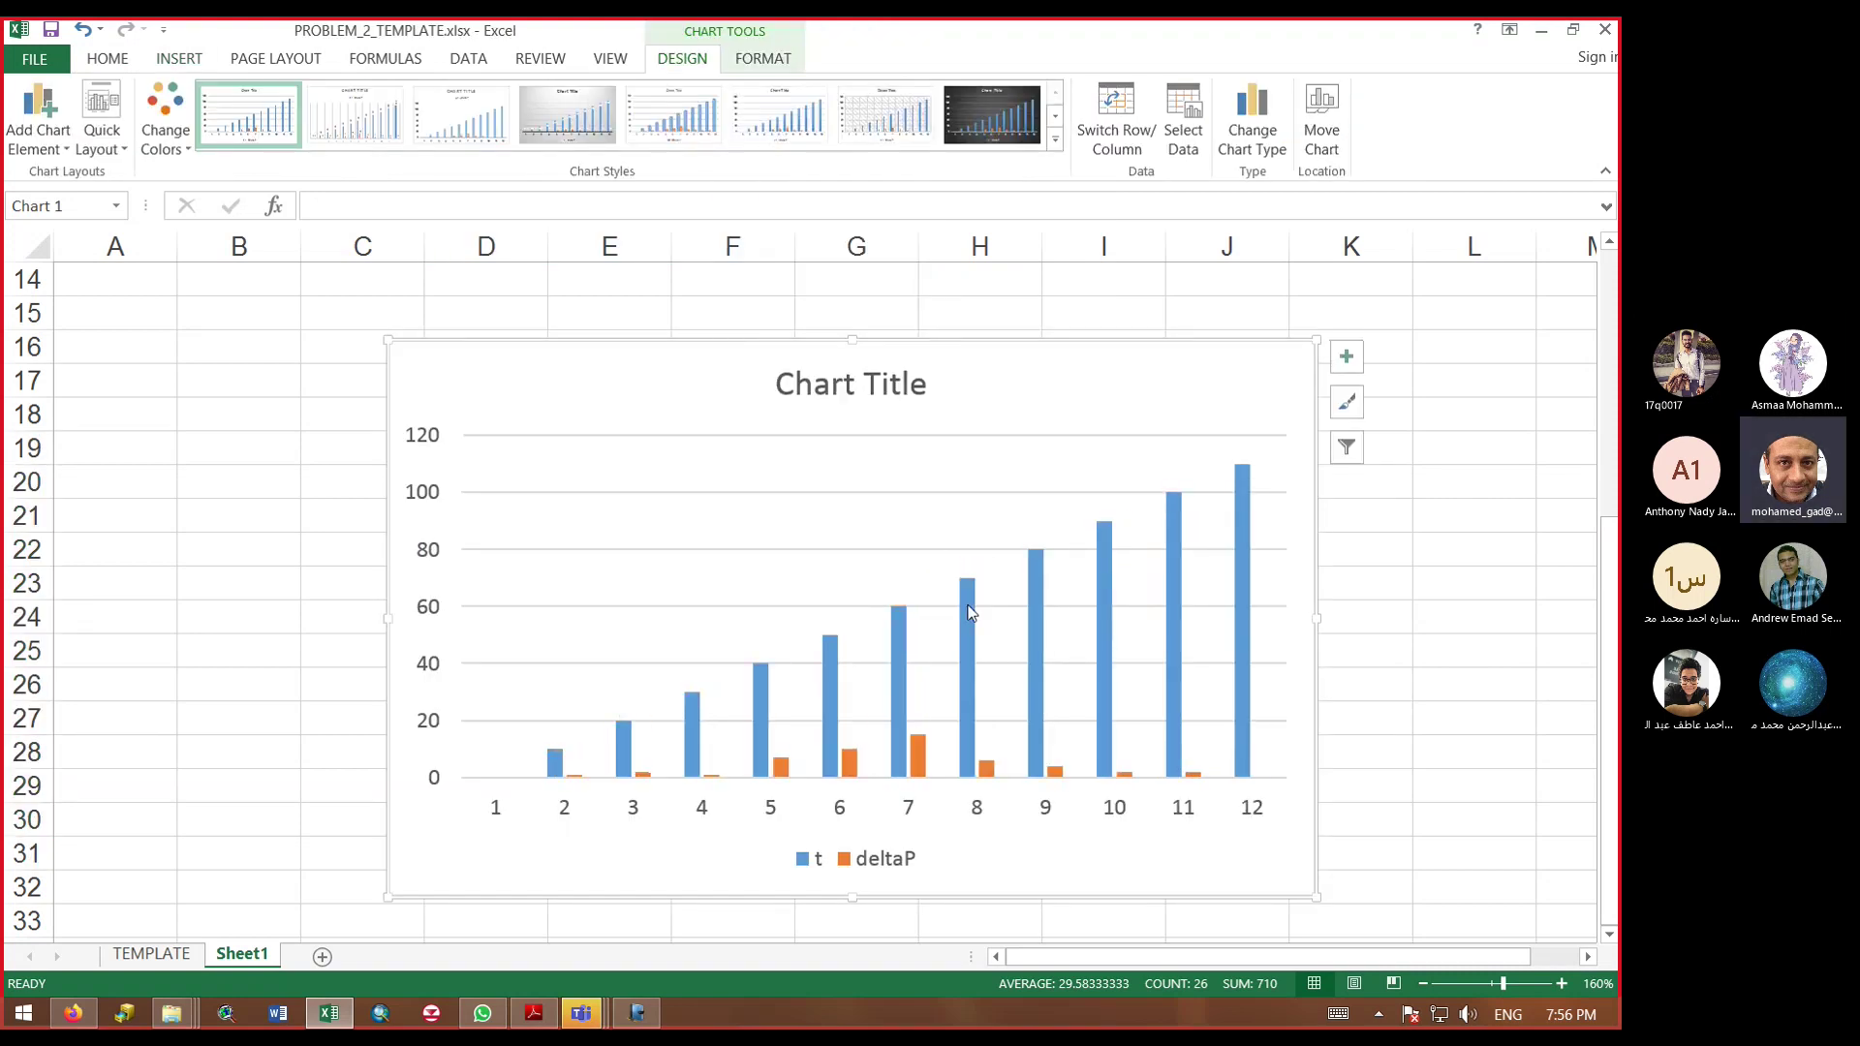
Step: Remove the t series from the column chart and delete the whole chart
left_click(969, 612)
key("Delete")
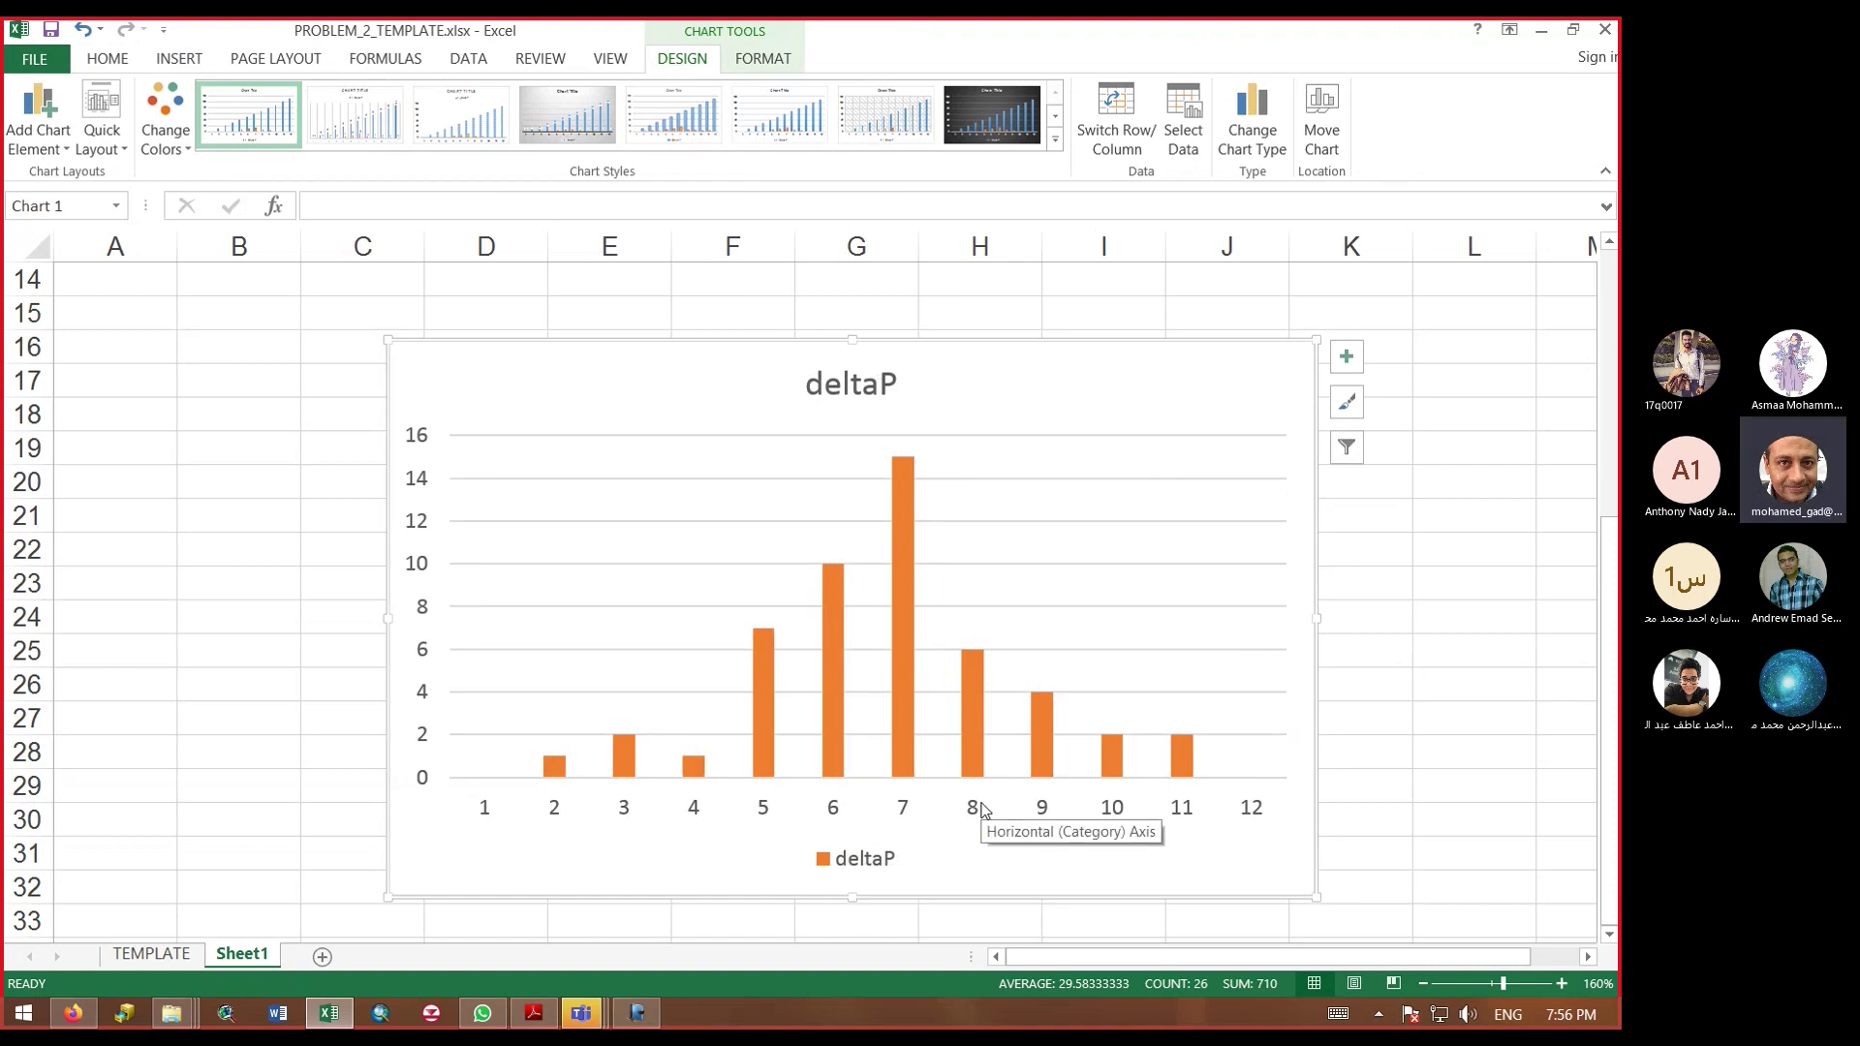
scroll(1073, 654, "up", 2)
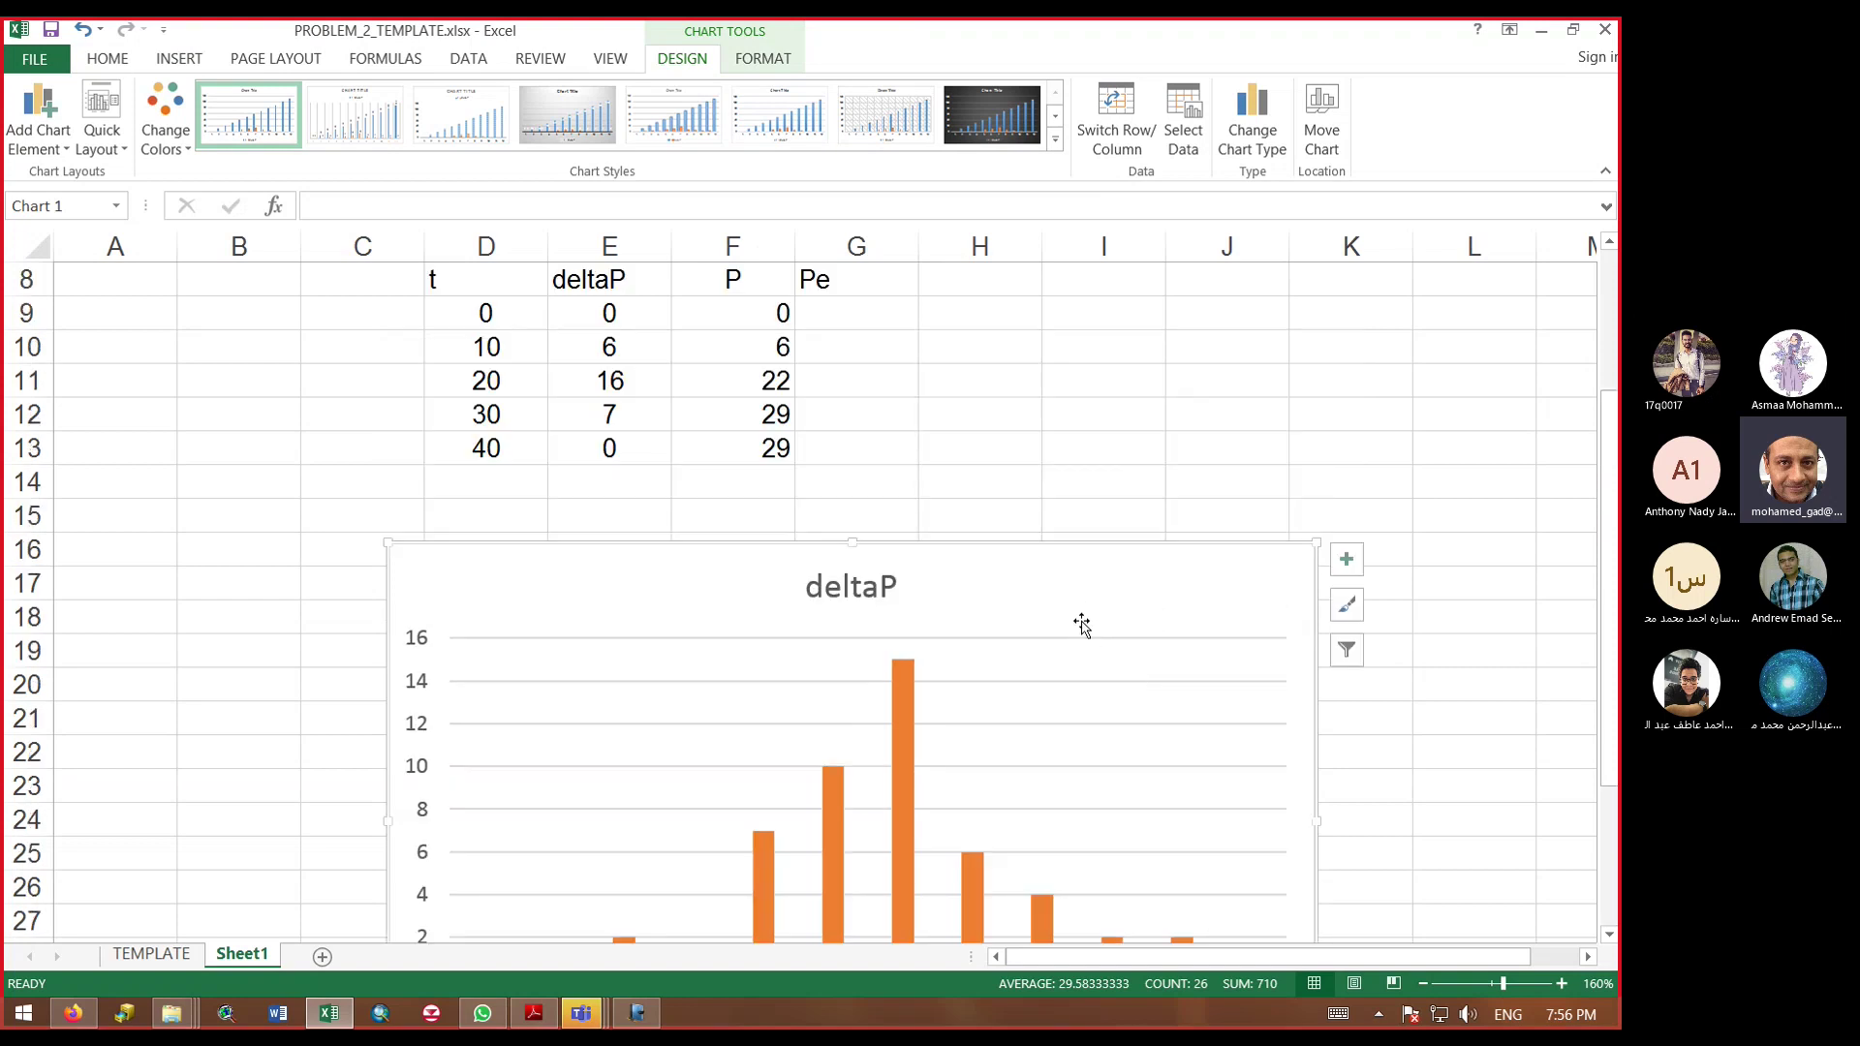
key("Delete")
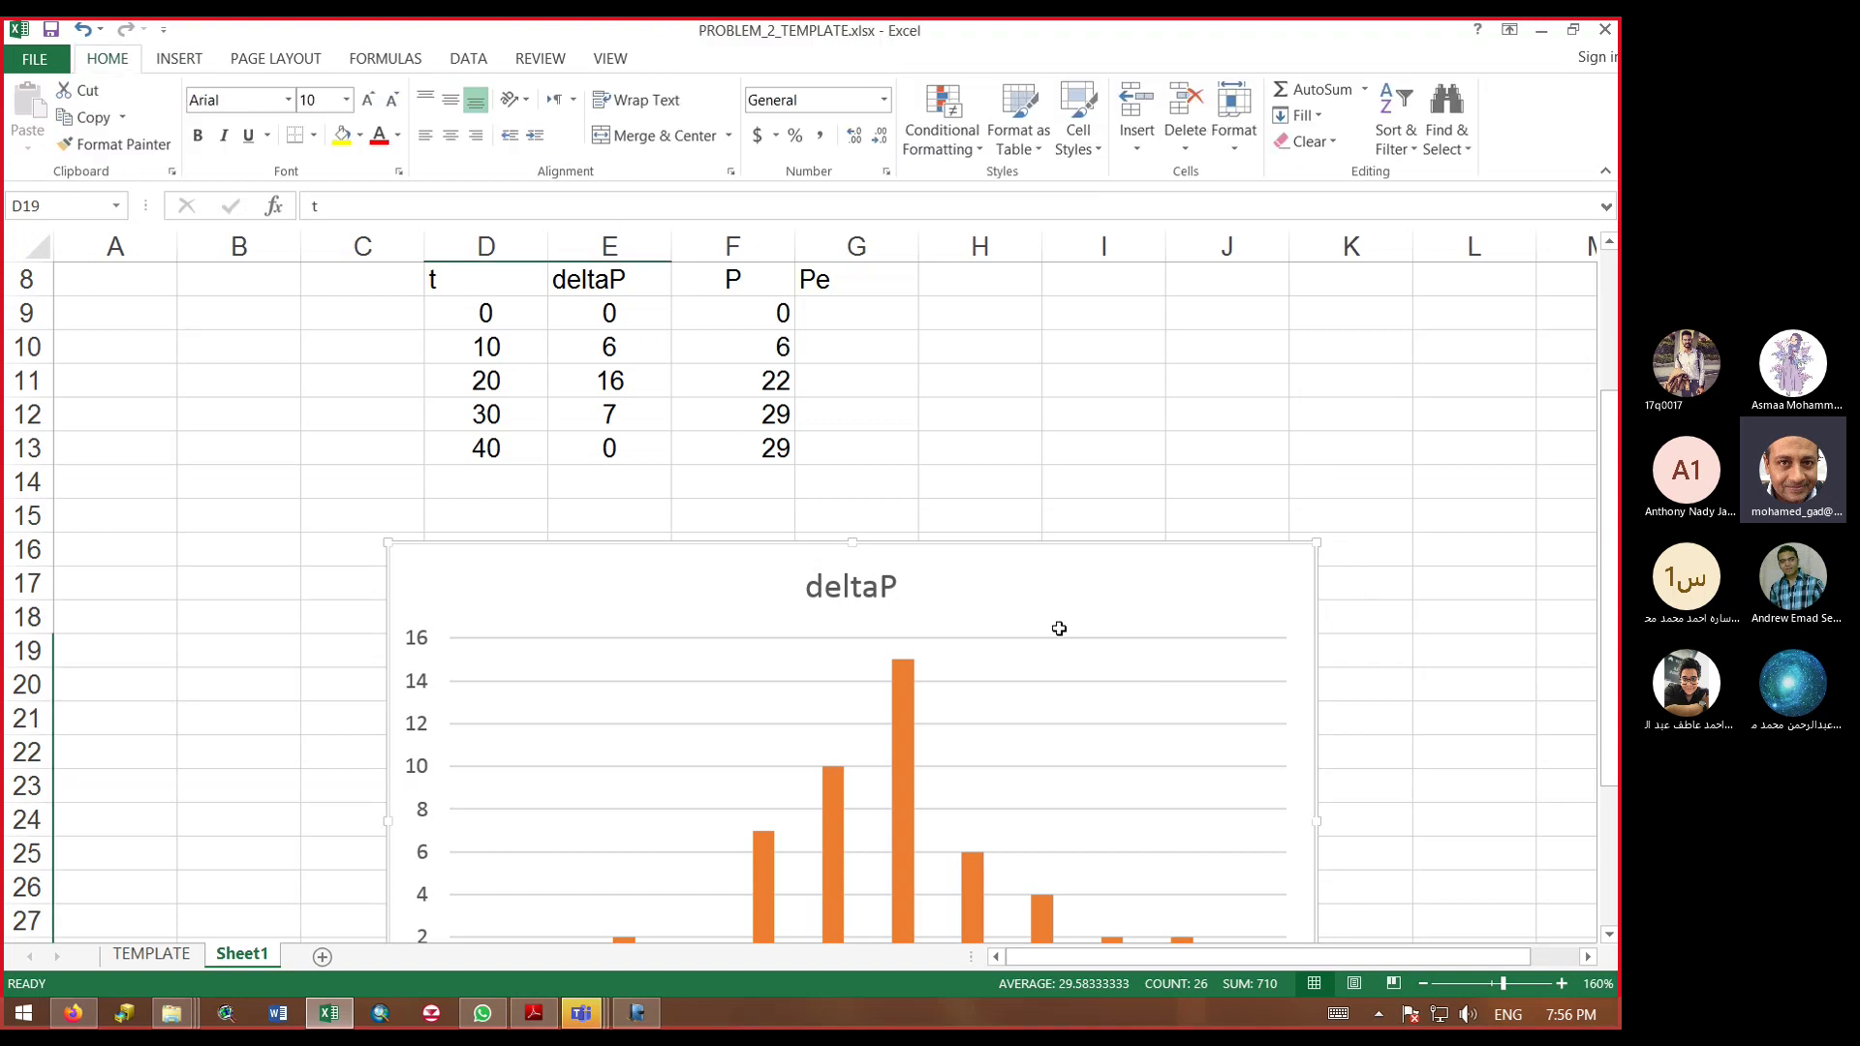
Step: Fill the accumulative rainfall formula in F21 down to F31 and center the Pe heading in G19
scroll(765, 697, "down", 3)
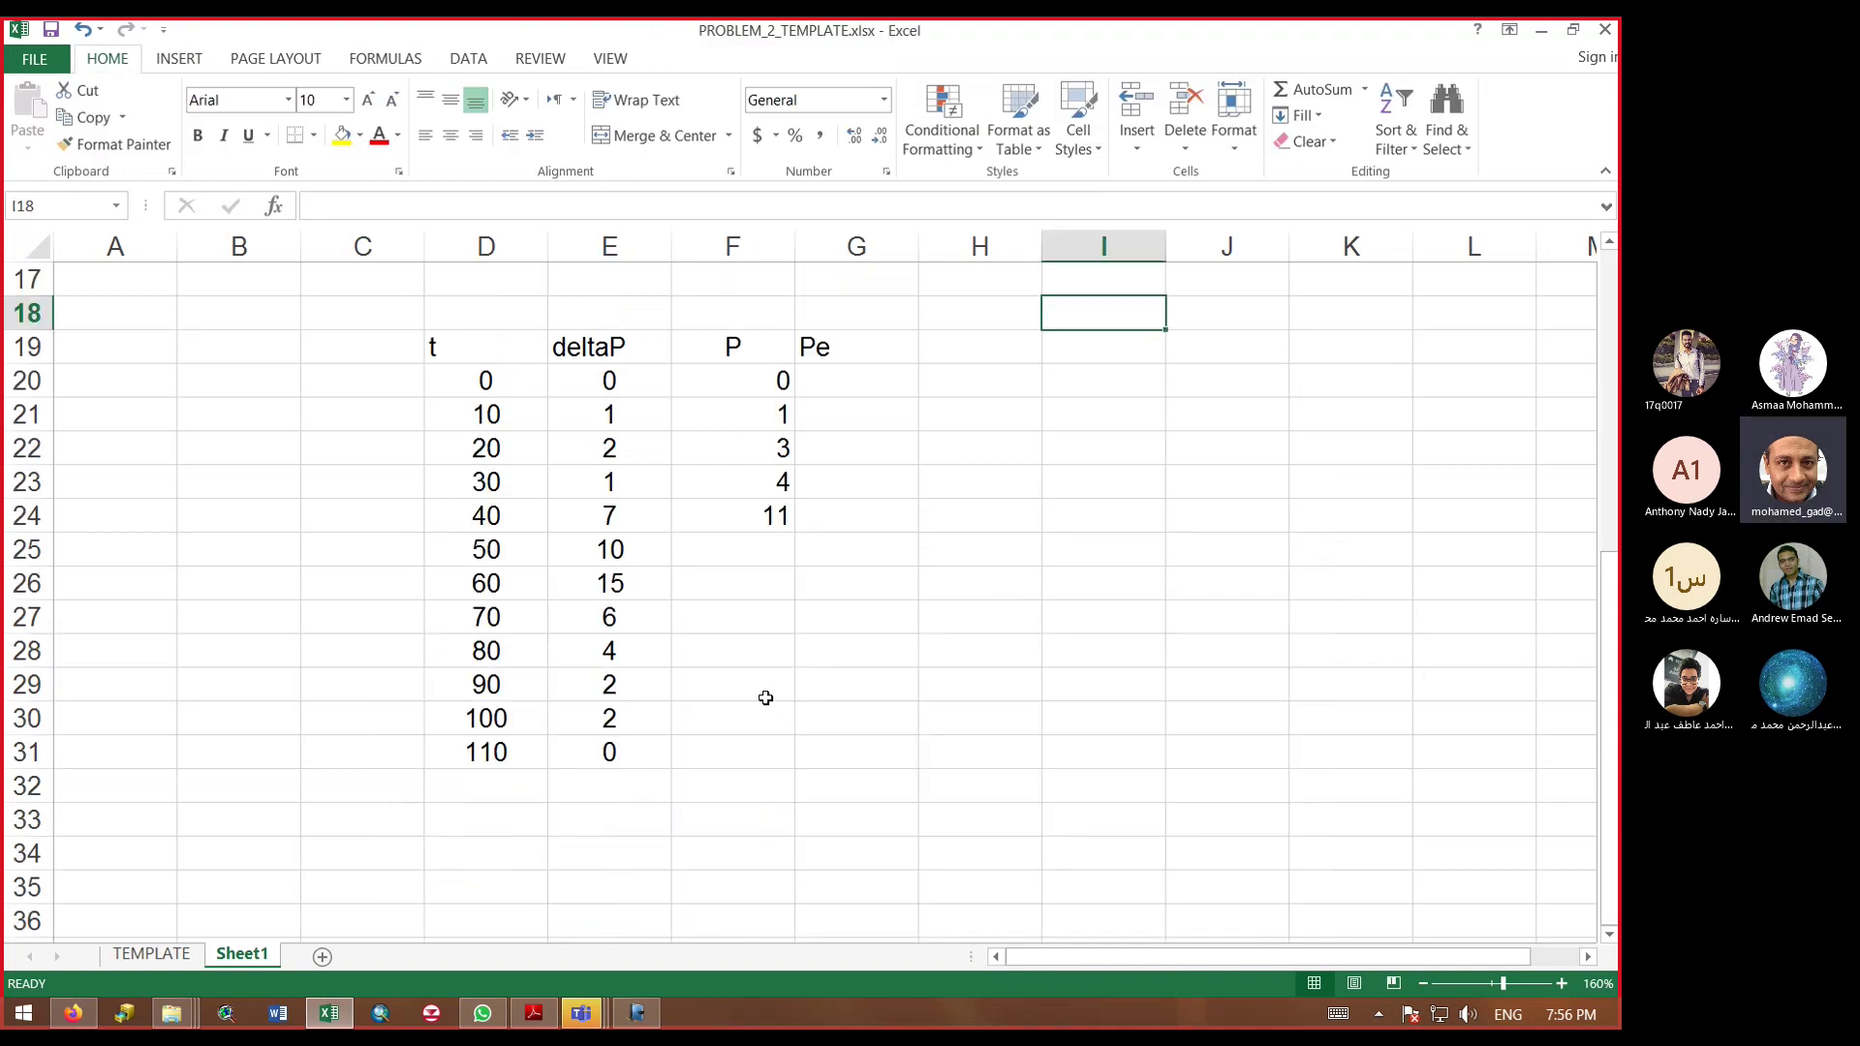
left_click_drag(718, 379, 730, 450)
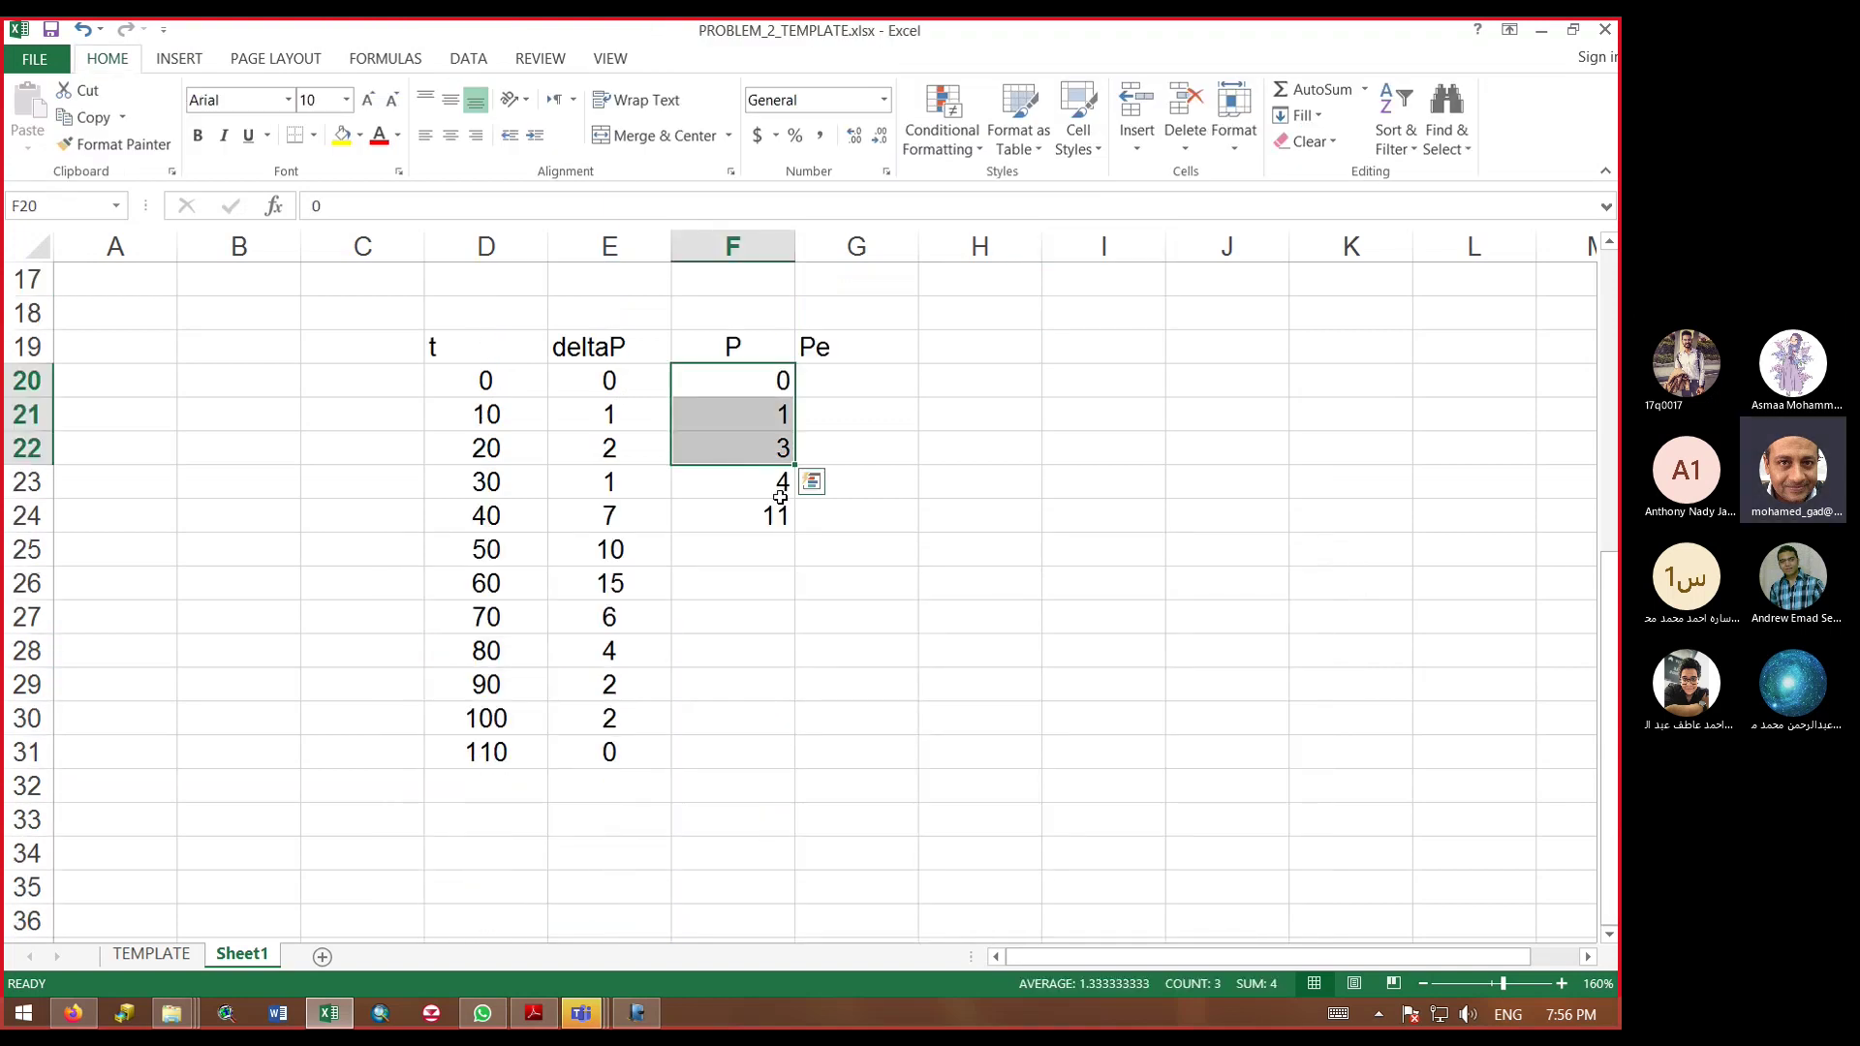
left_click(765, 491)
left_click(733, 415)
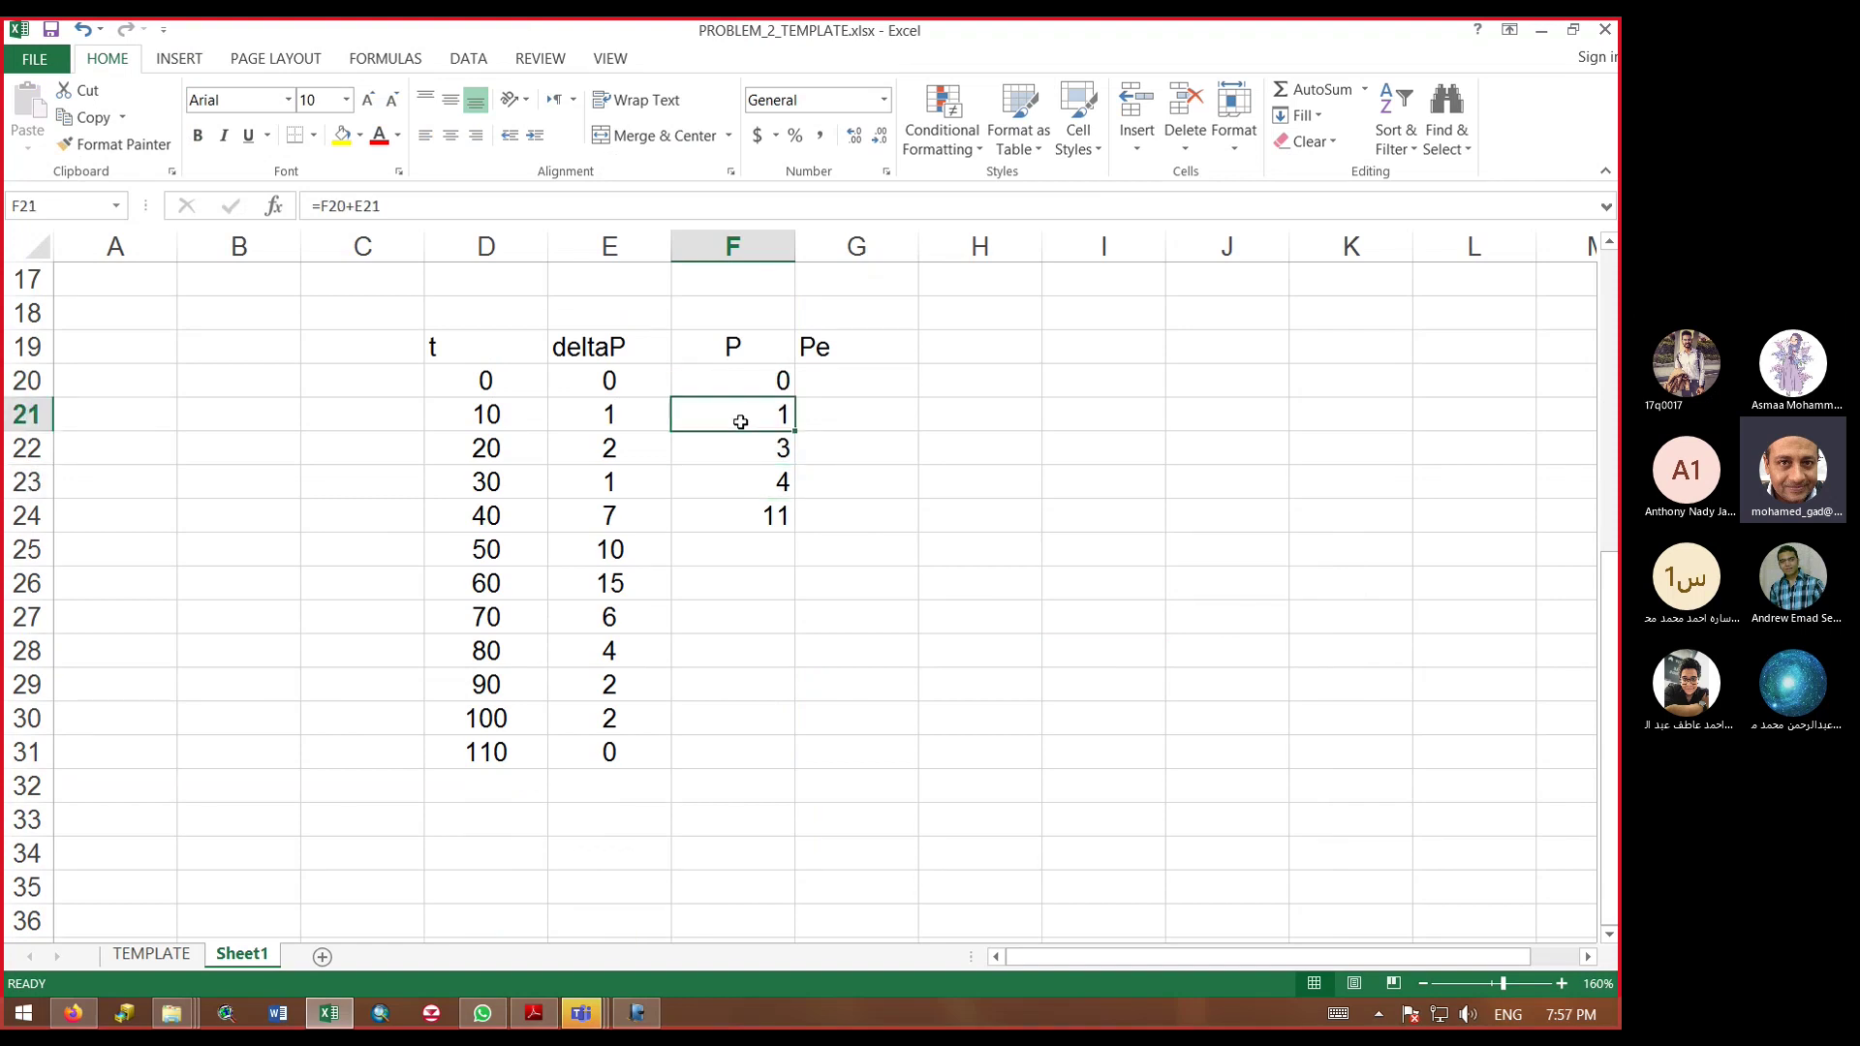
double_click(740, 411)
key("Escape")
left_click_drag(795, 433, 781, 770)
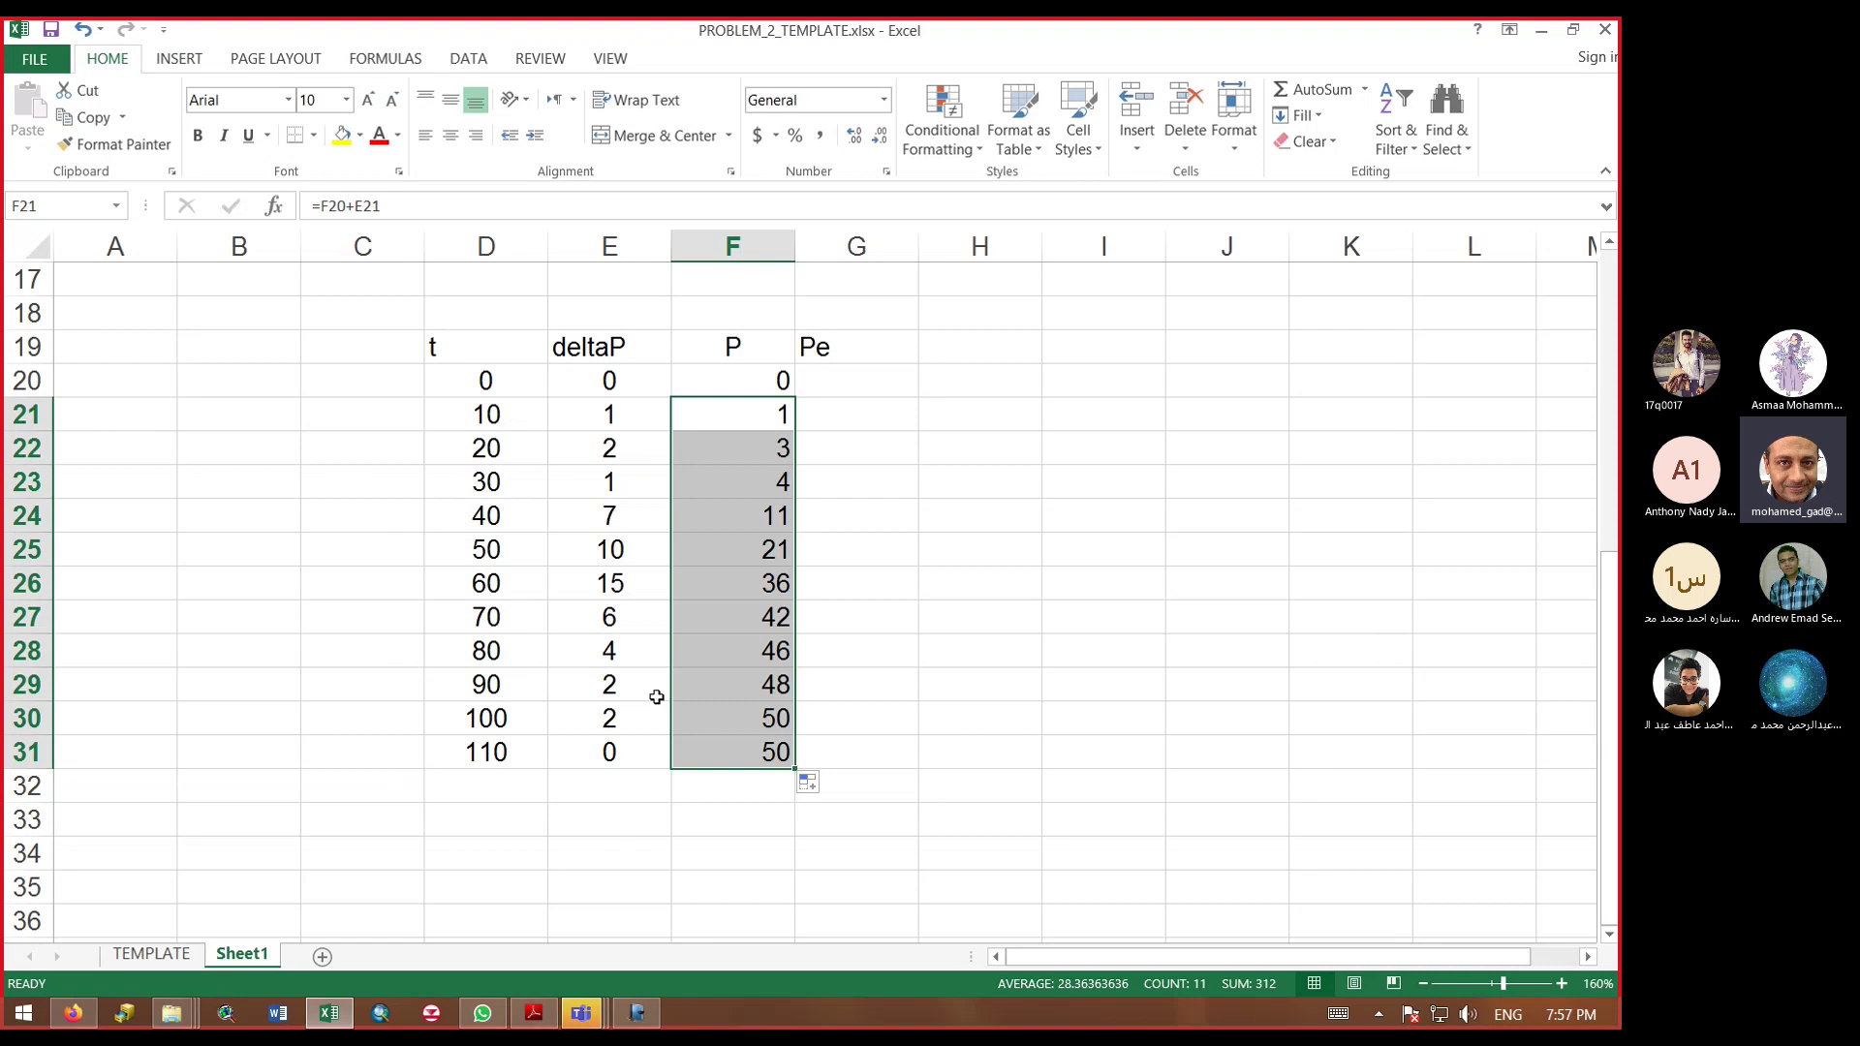
left_click(853, 349)
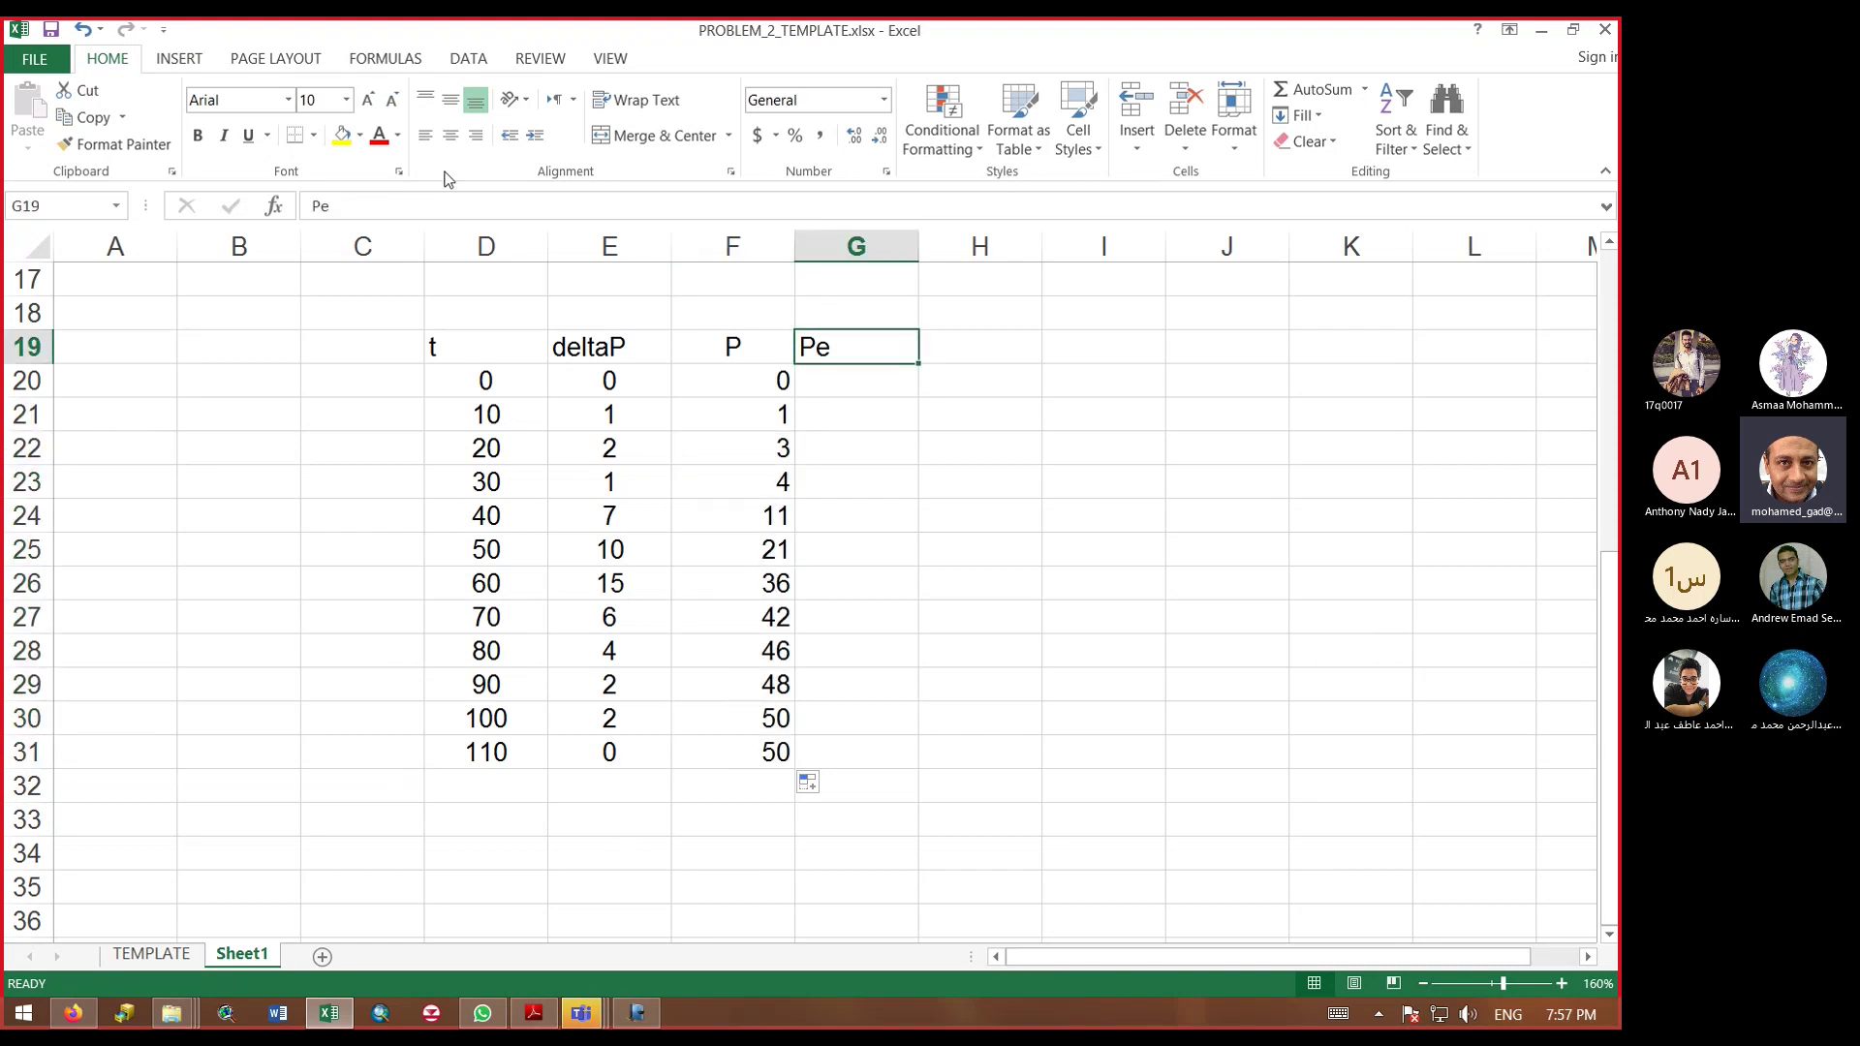
left_click(451, 134)
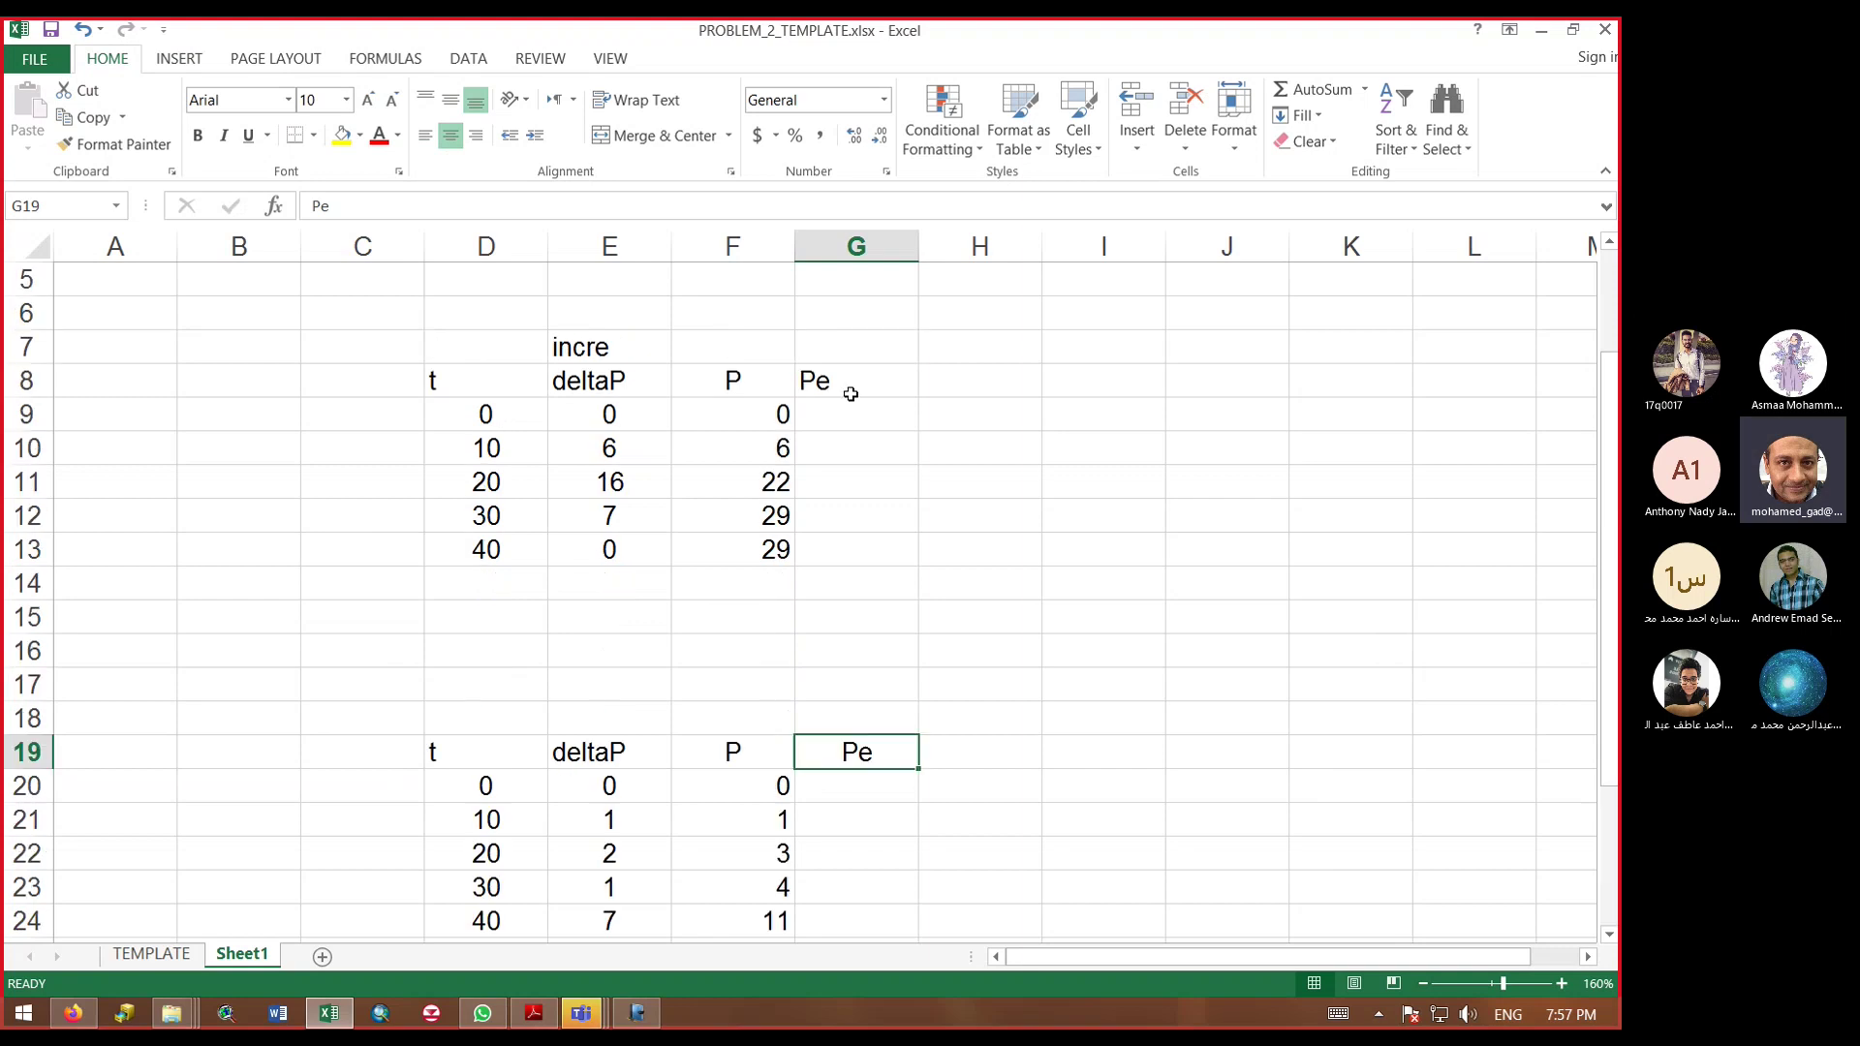
Step: Compare the accumulative rainfall values in both tables, F10 and F21, with the Ia value in D4
scroll(850, 394, "up", 4)
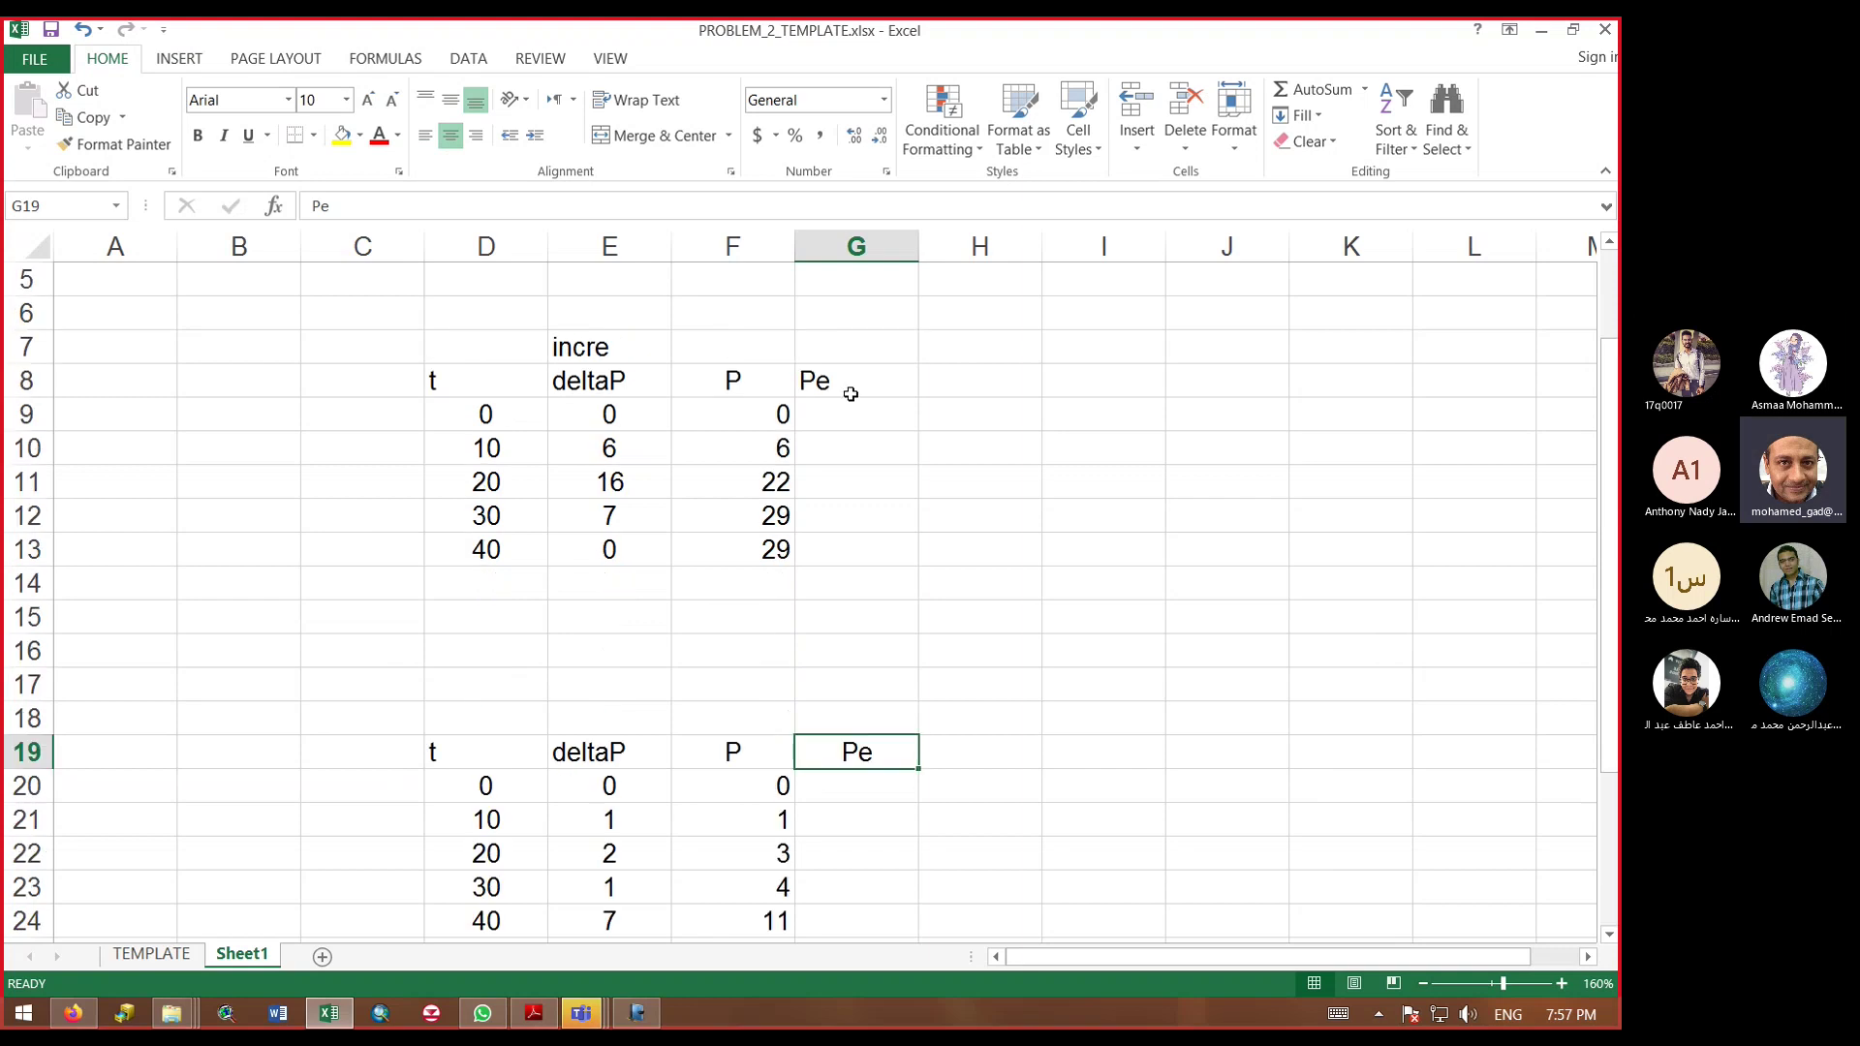
left_click(765, 450)
scroll(765, 450, "up", 2)
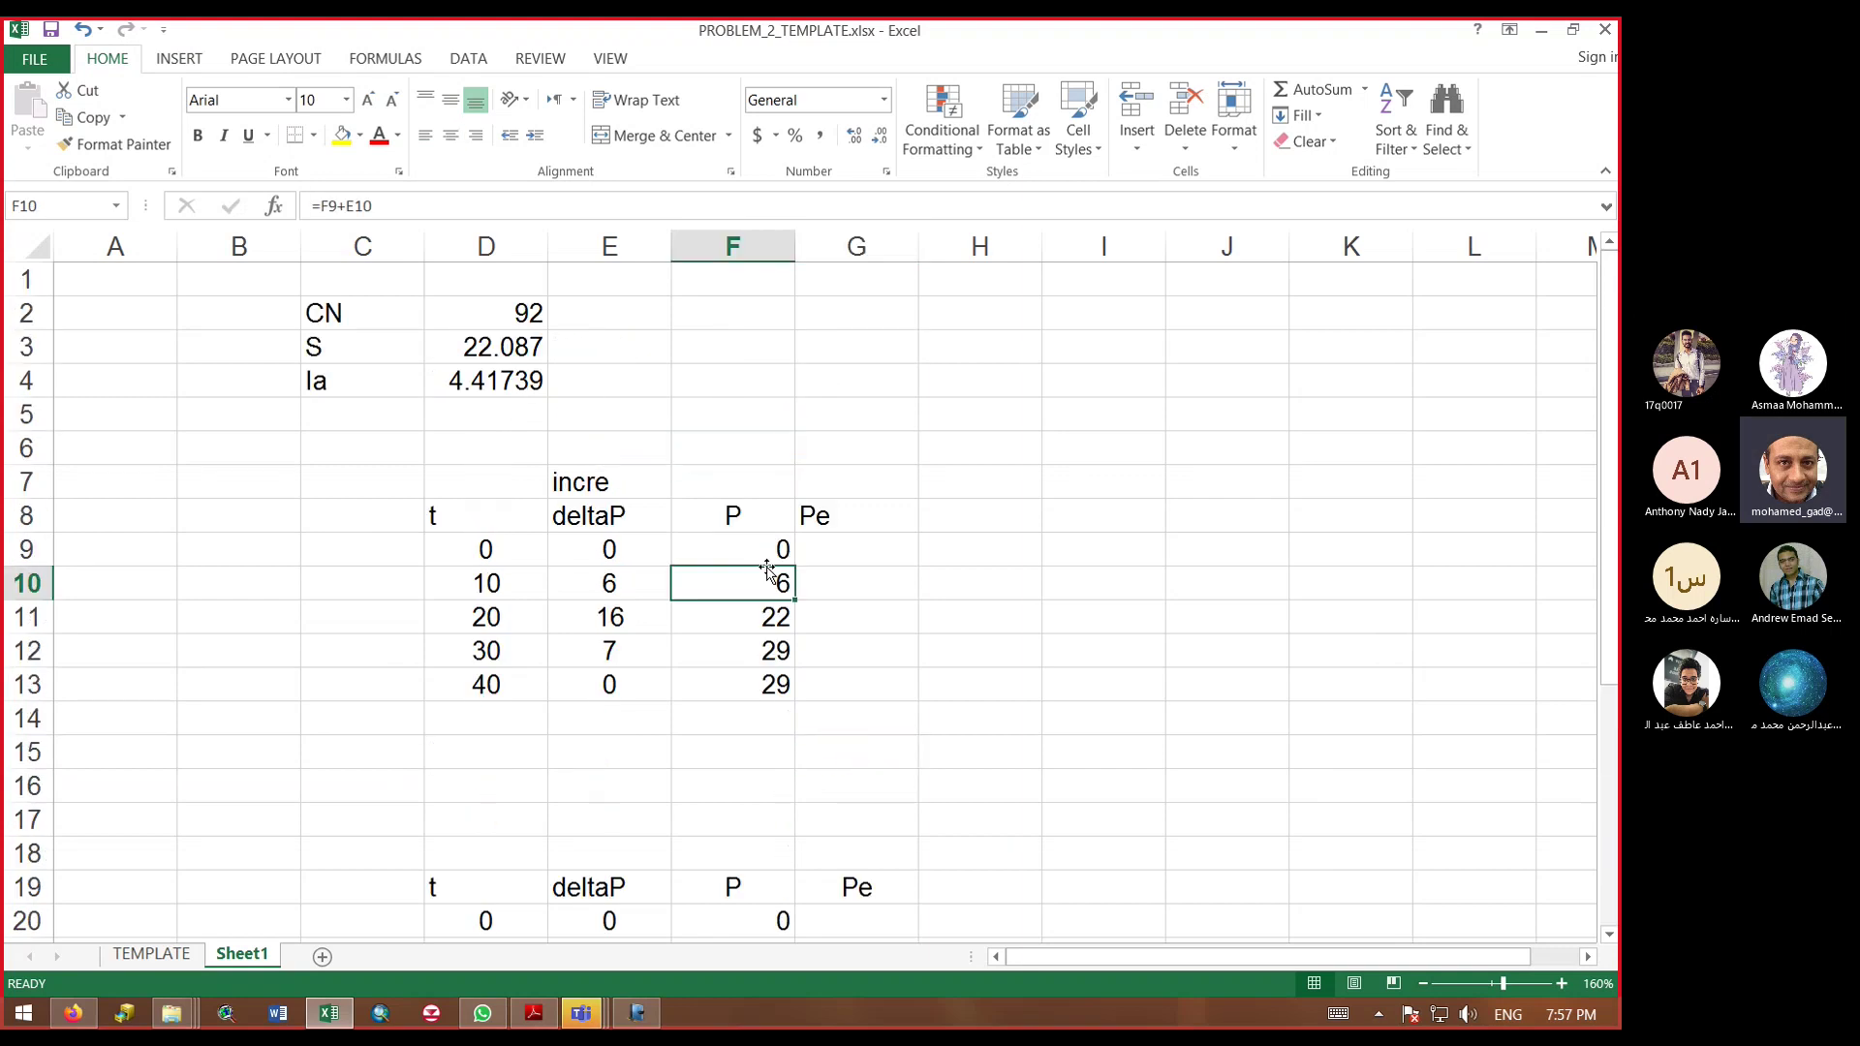
left_click(451, 383)
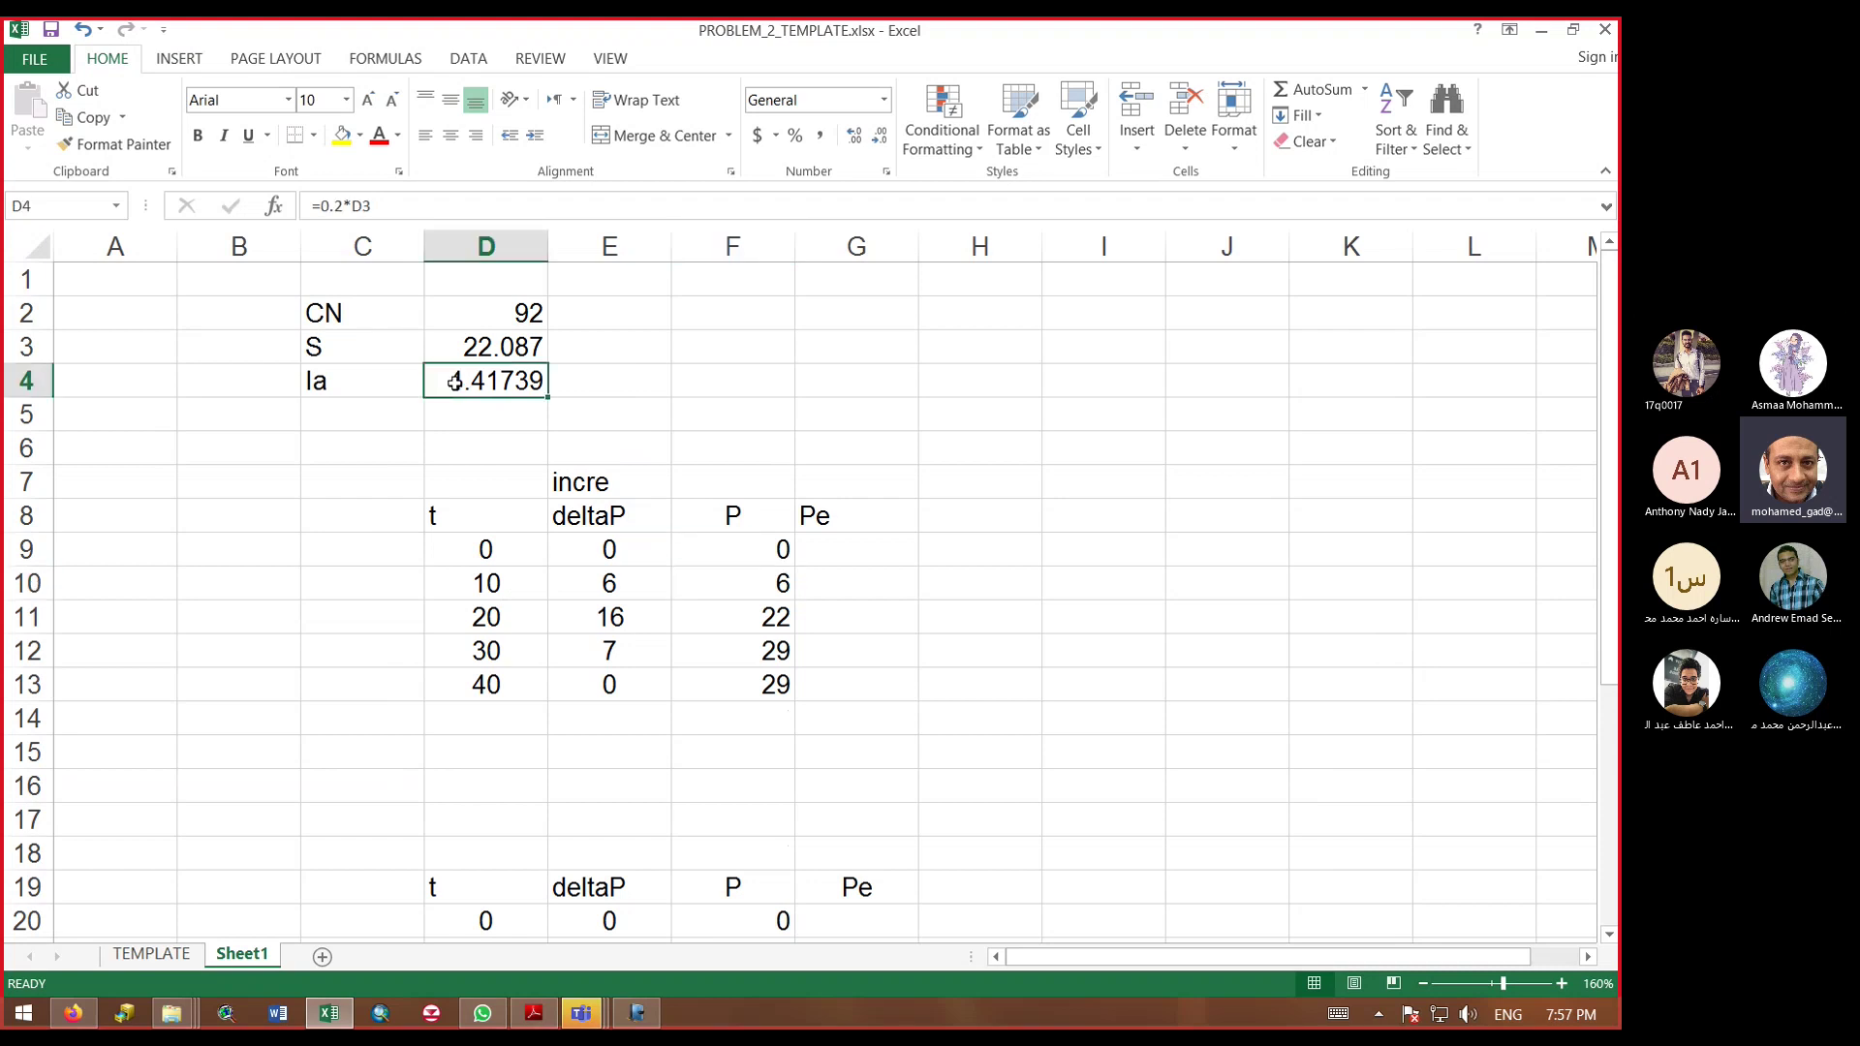
left_click(832, 587)
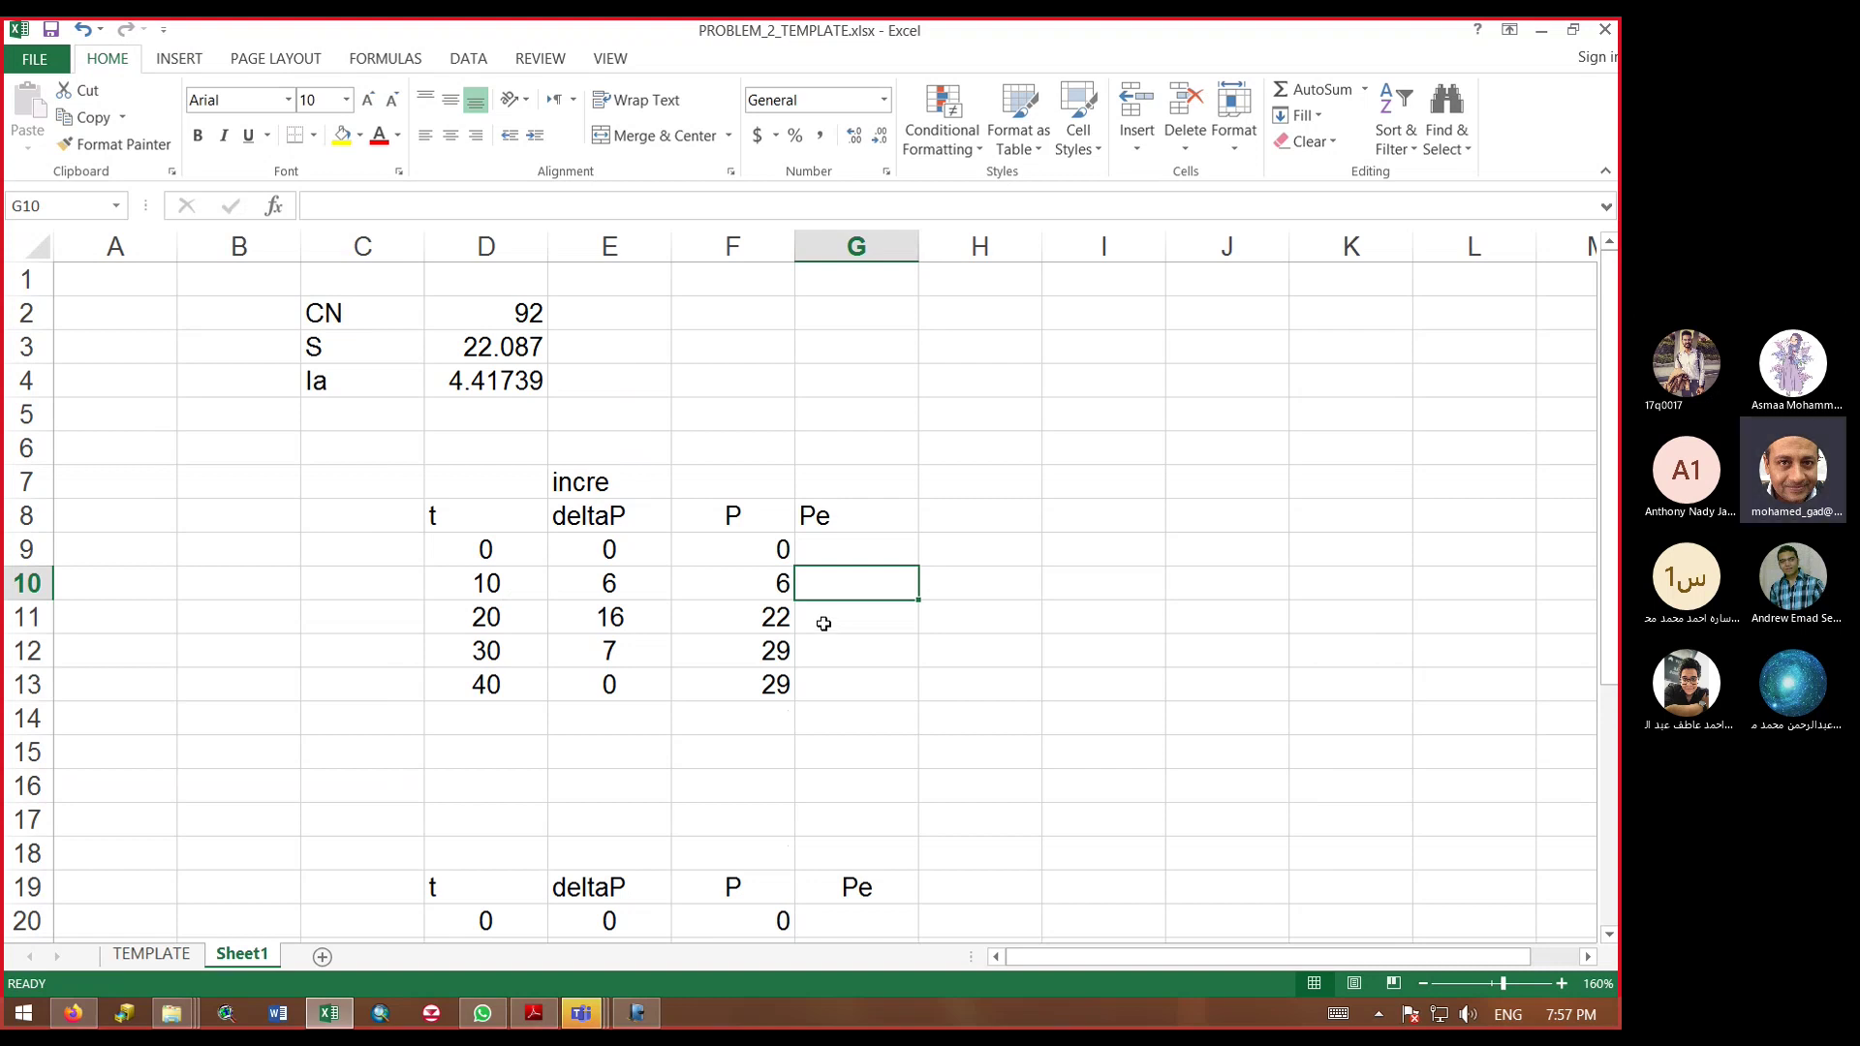
scroll(823, 623, "down", 4)
left_click(778, 549)
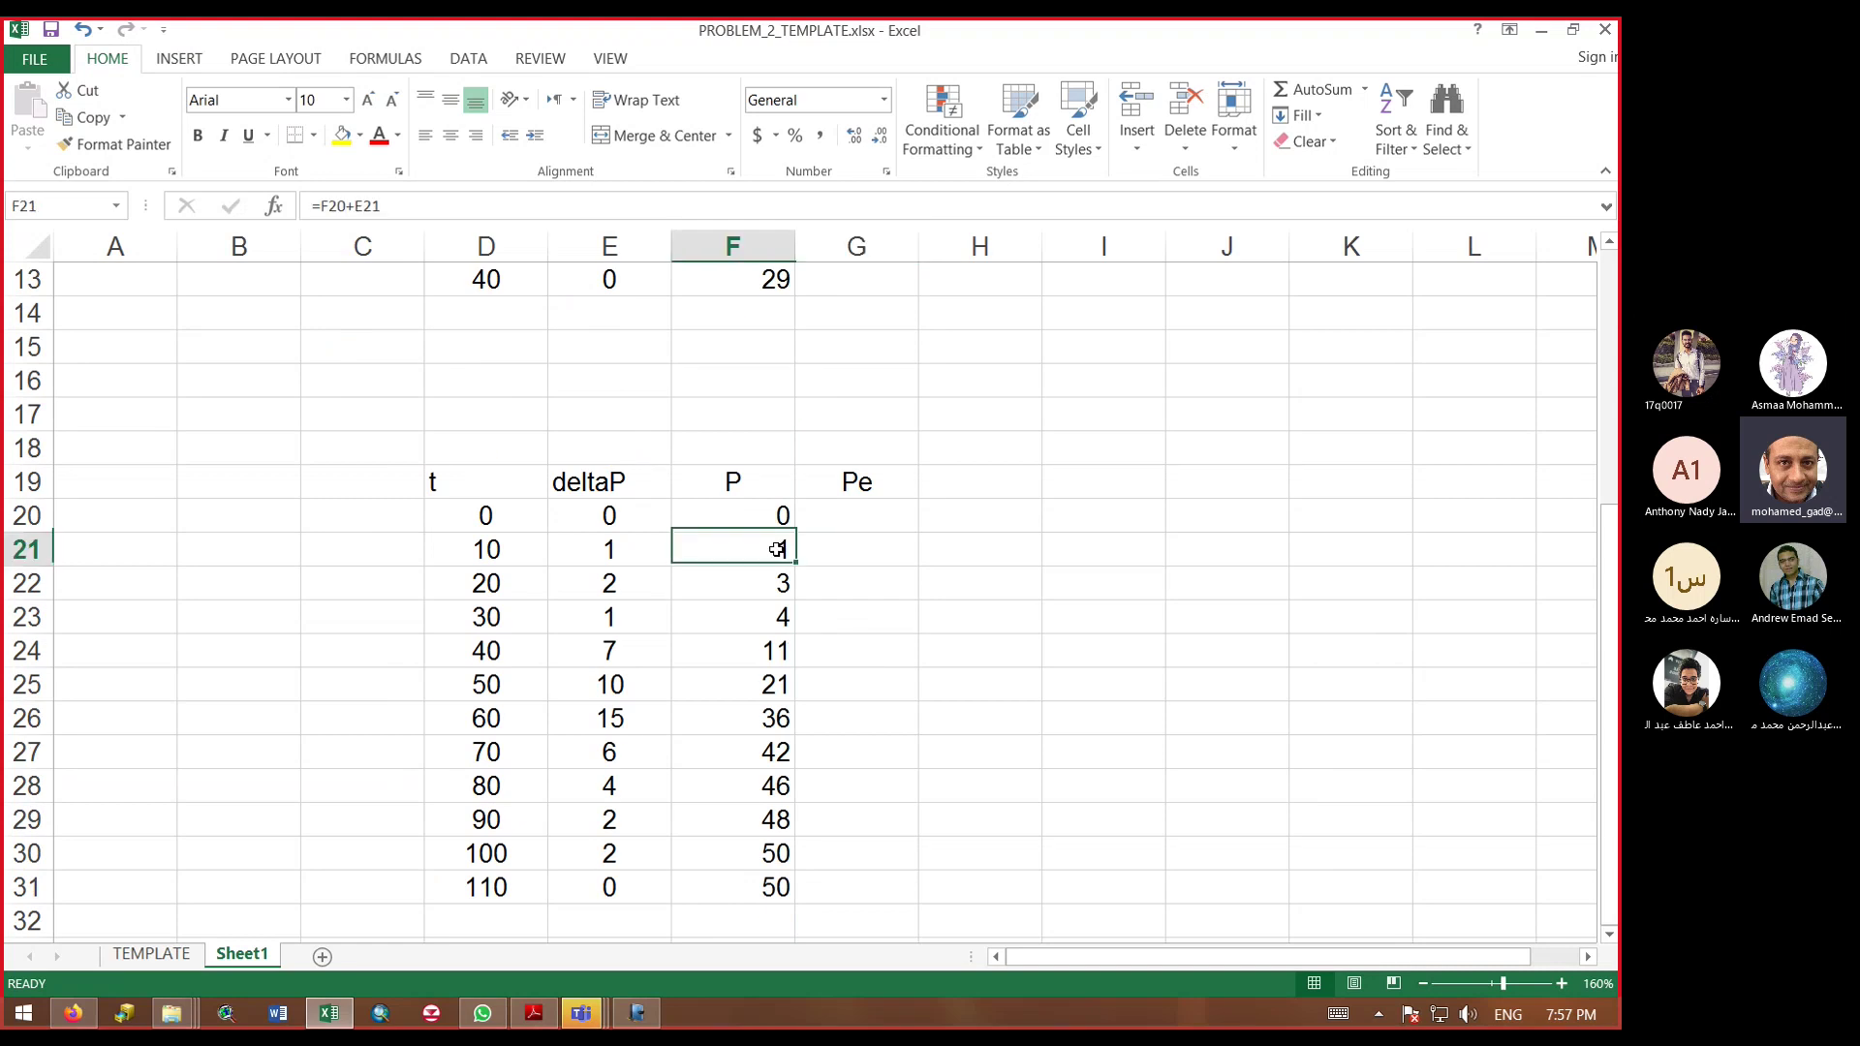
Step: Rename the P heading in F19 to Paccum
left_click(750, 481)
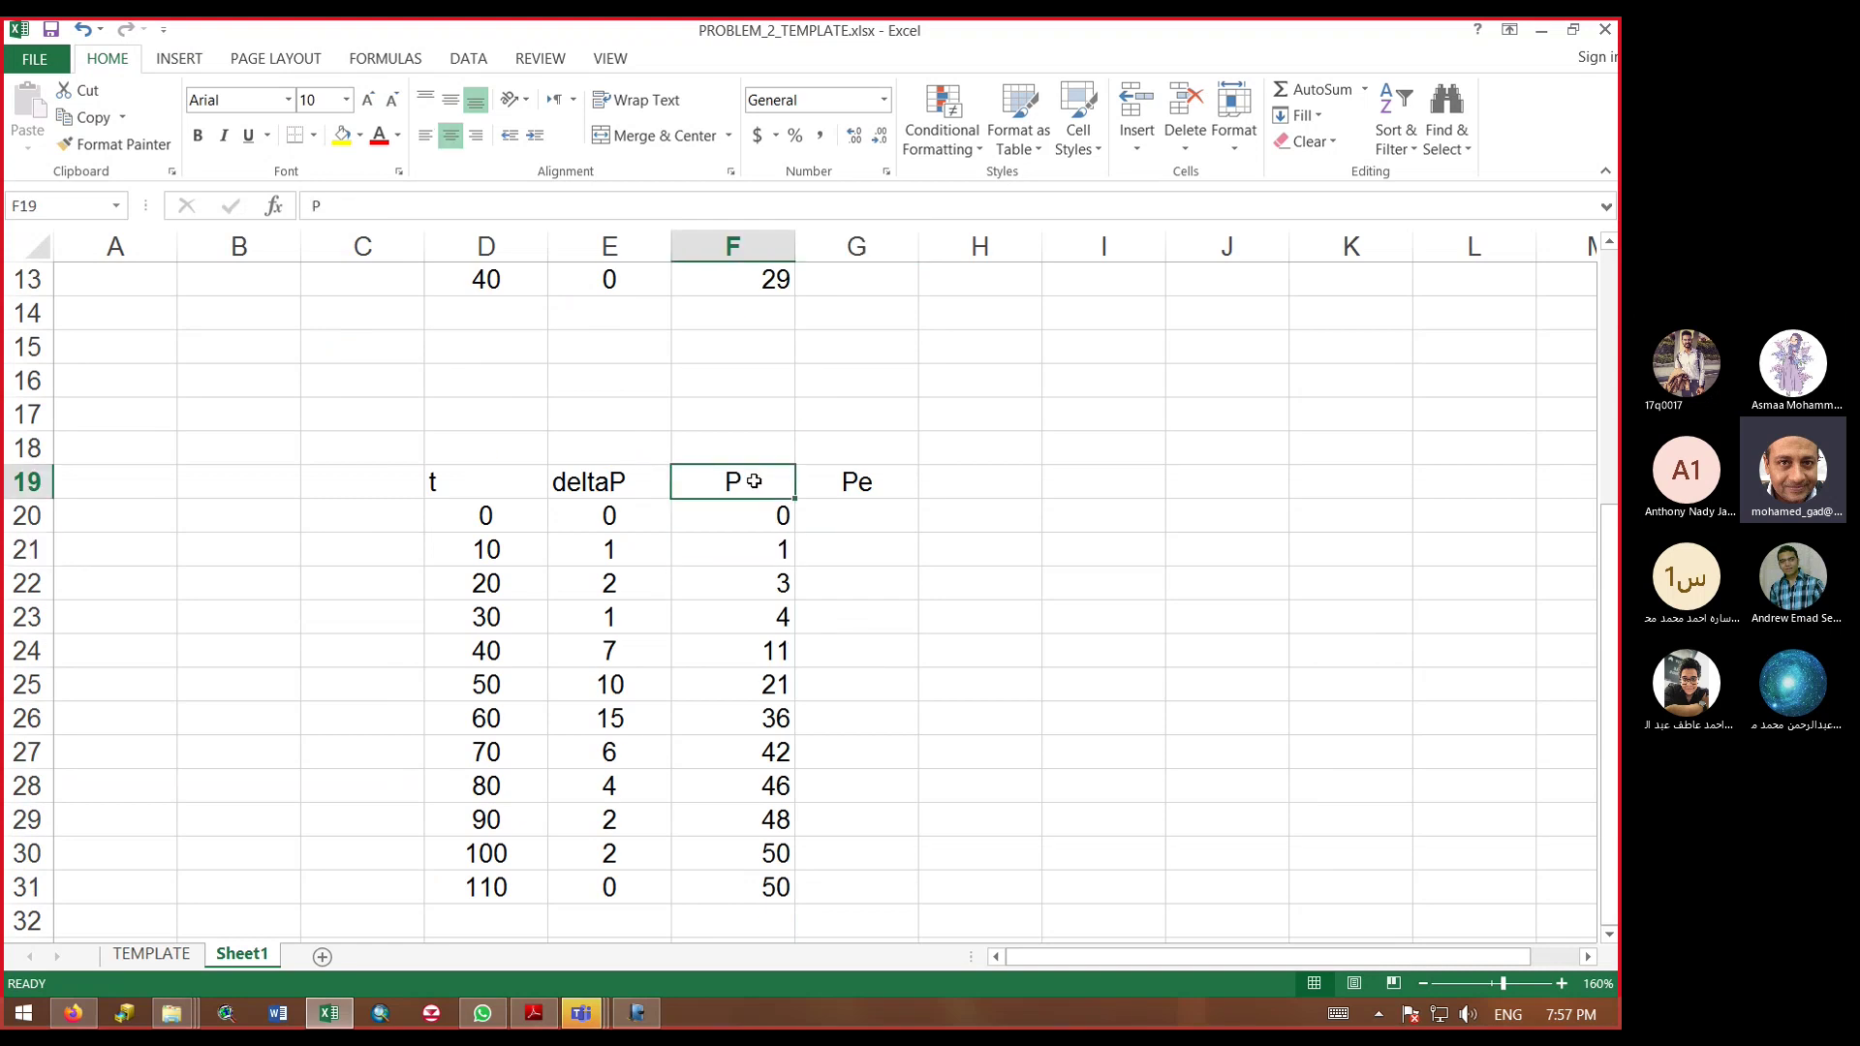
double_click(753, 481)
type("T")
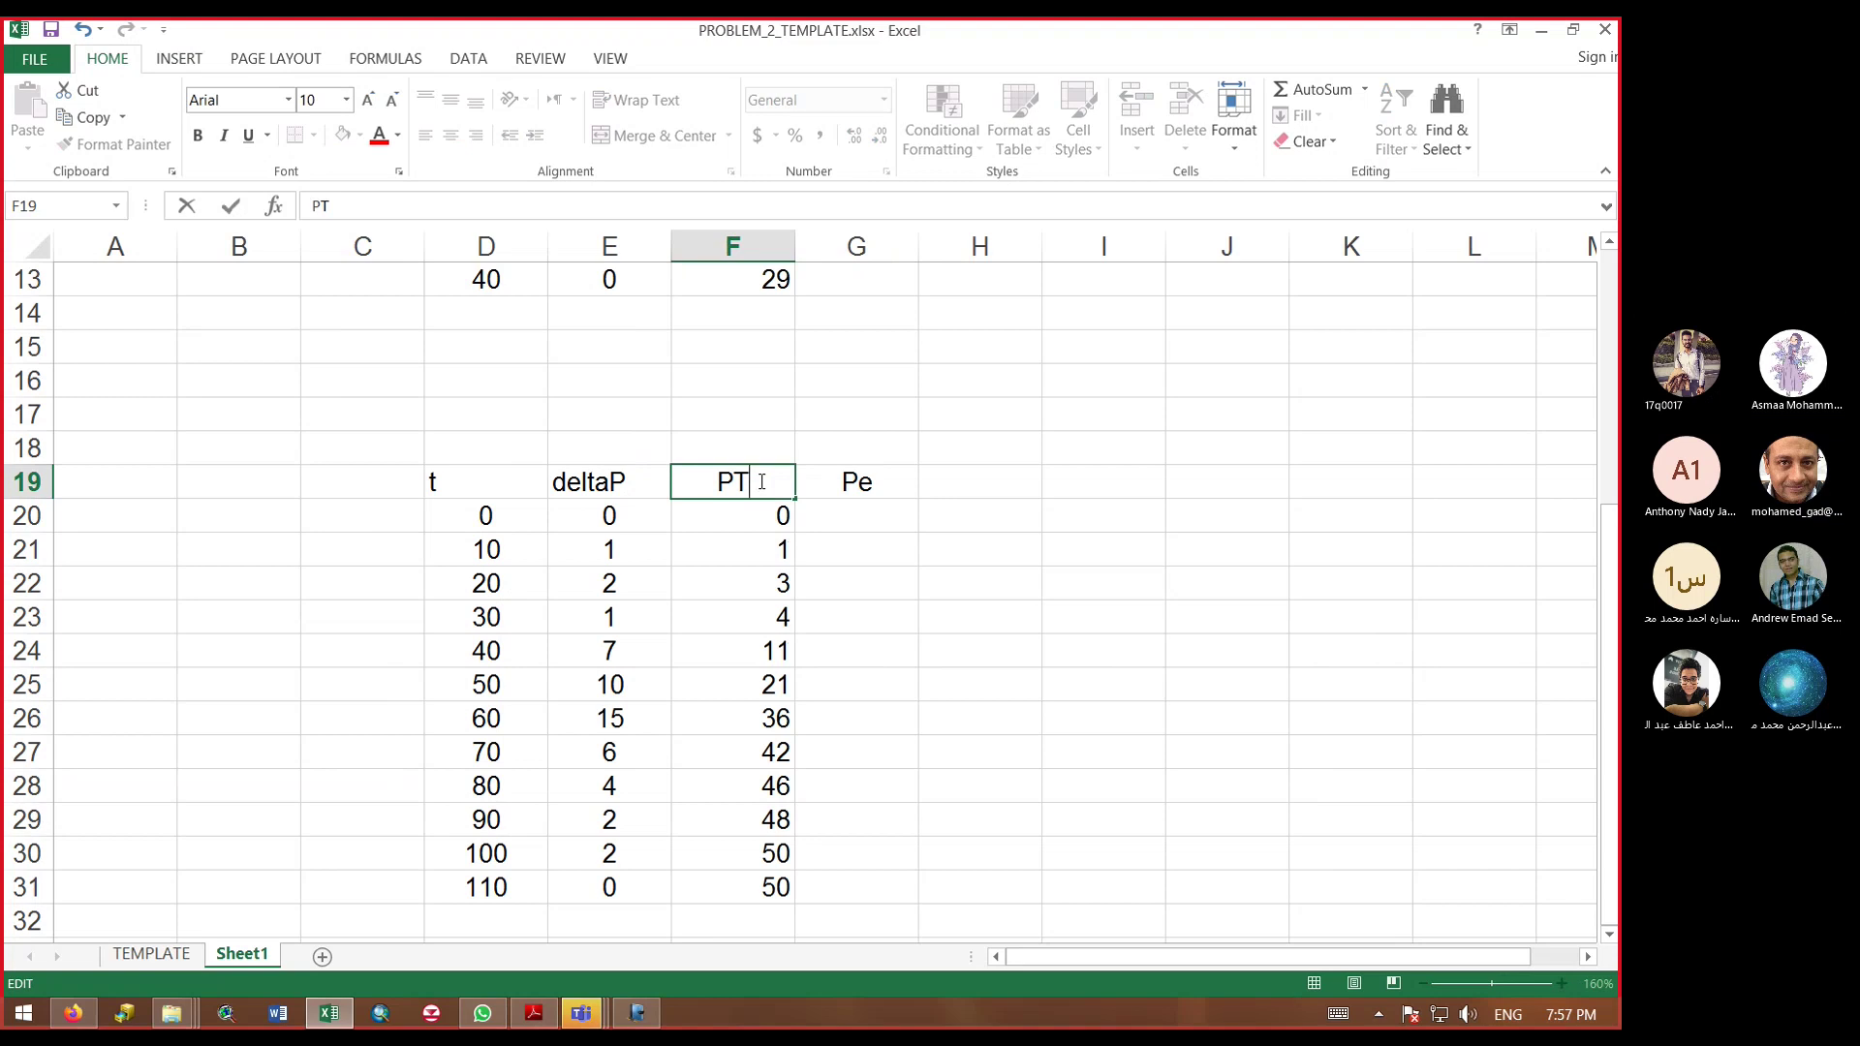
key("BackSpace")
type("ACCUM")
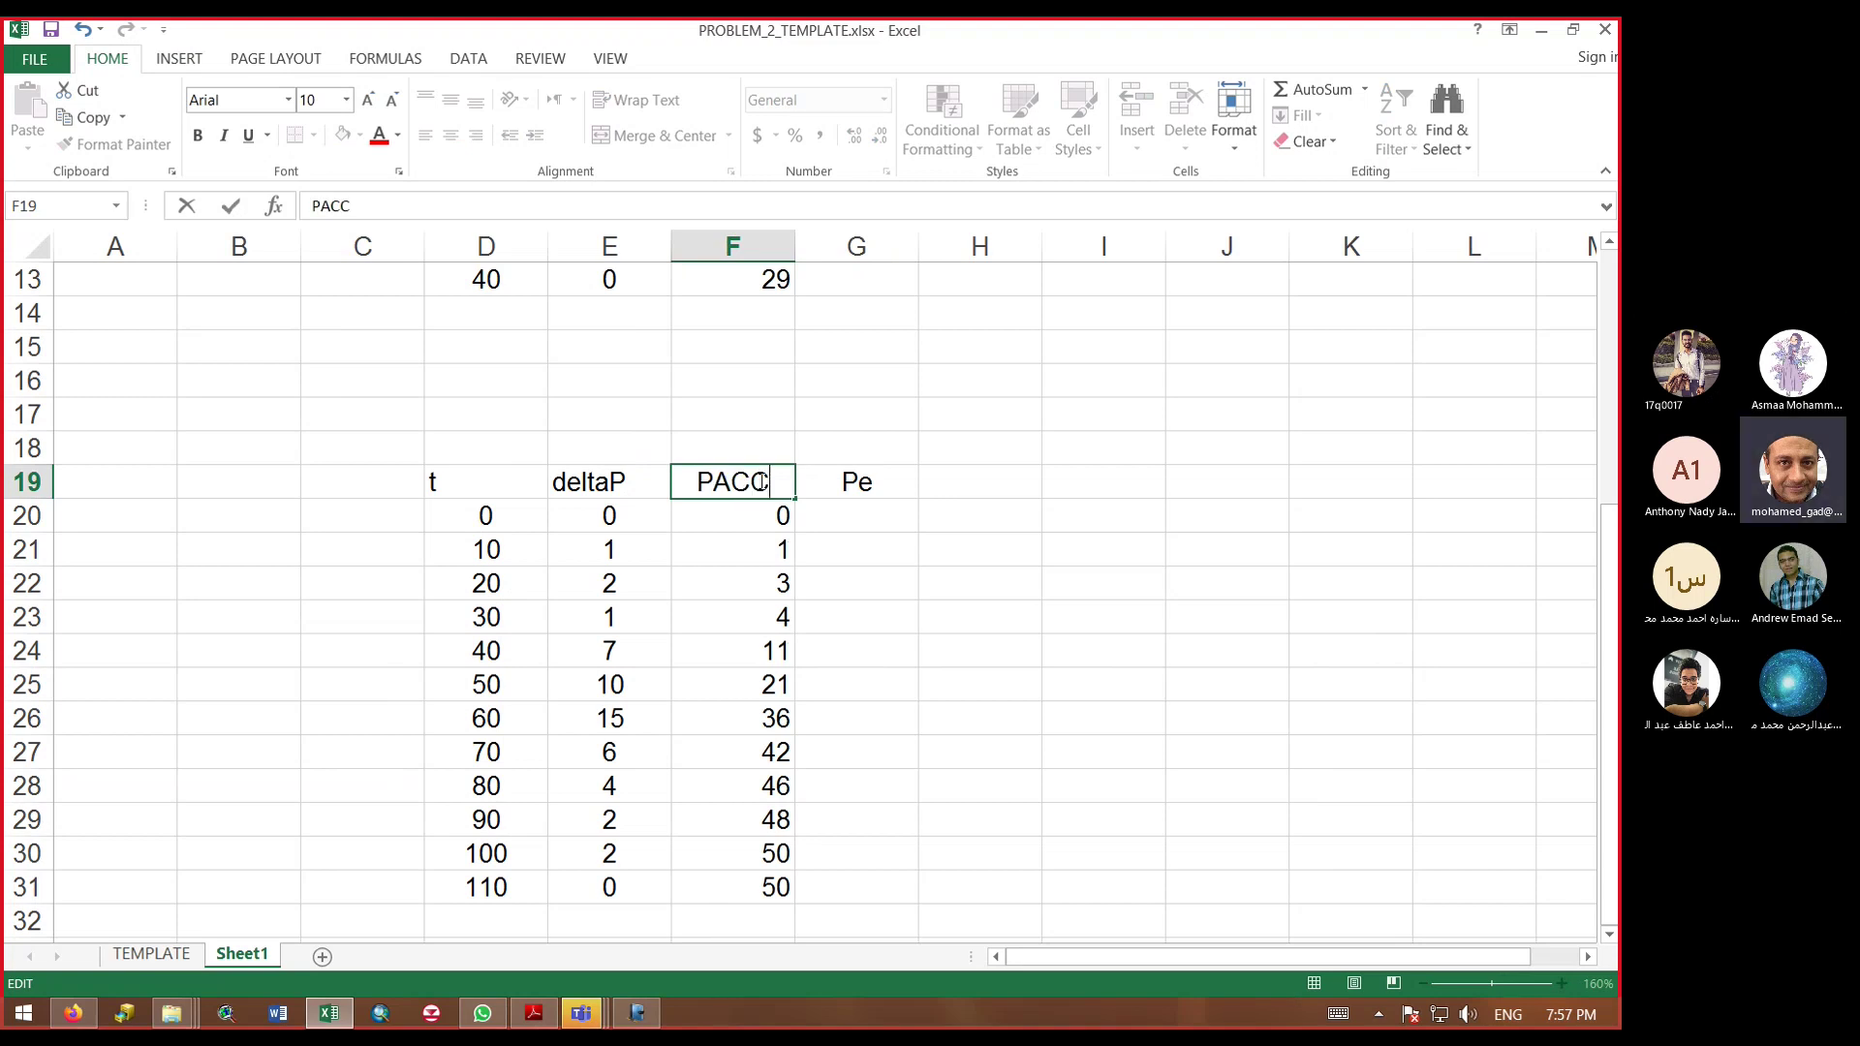
key("BackSpace")
key("BackSpace")
key("BackSpace")
key("BackSpace")
key("BackSpace")
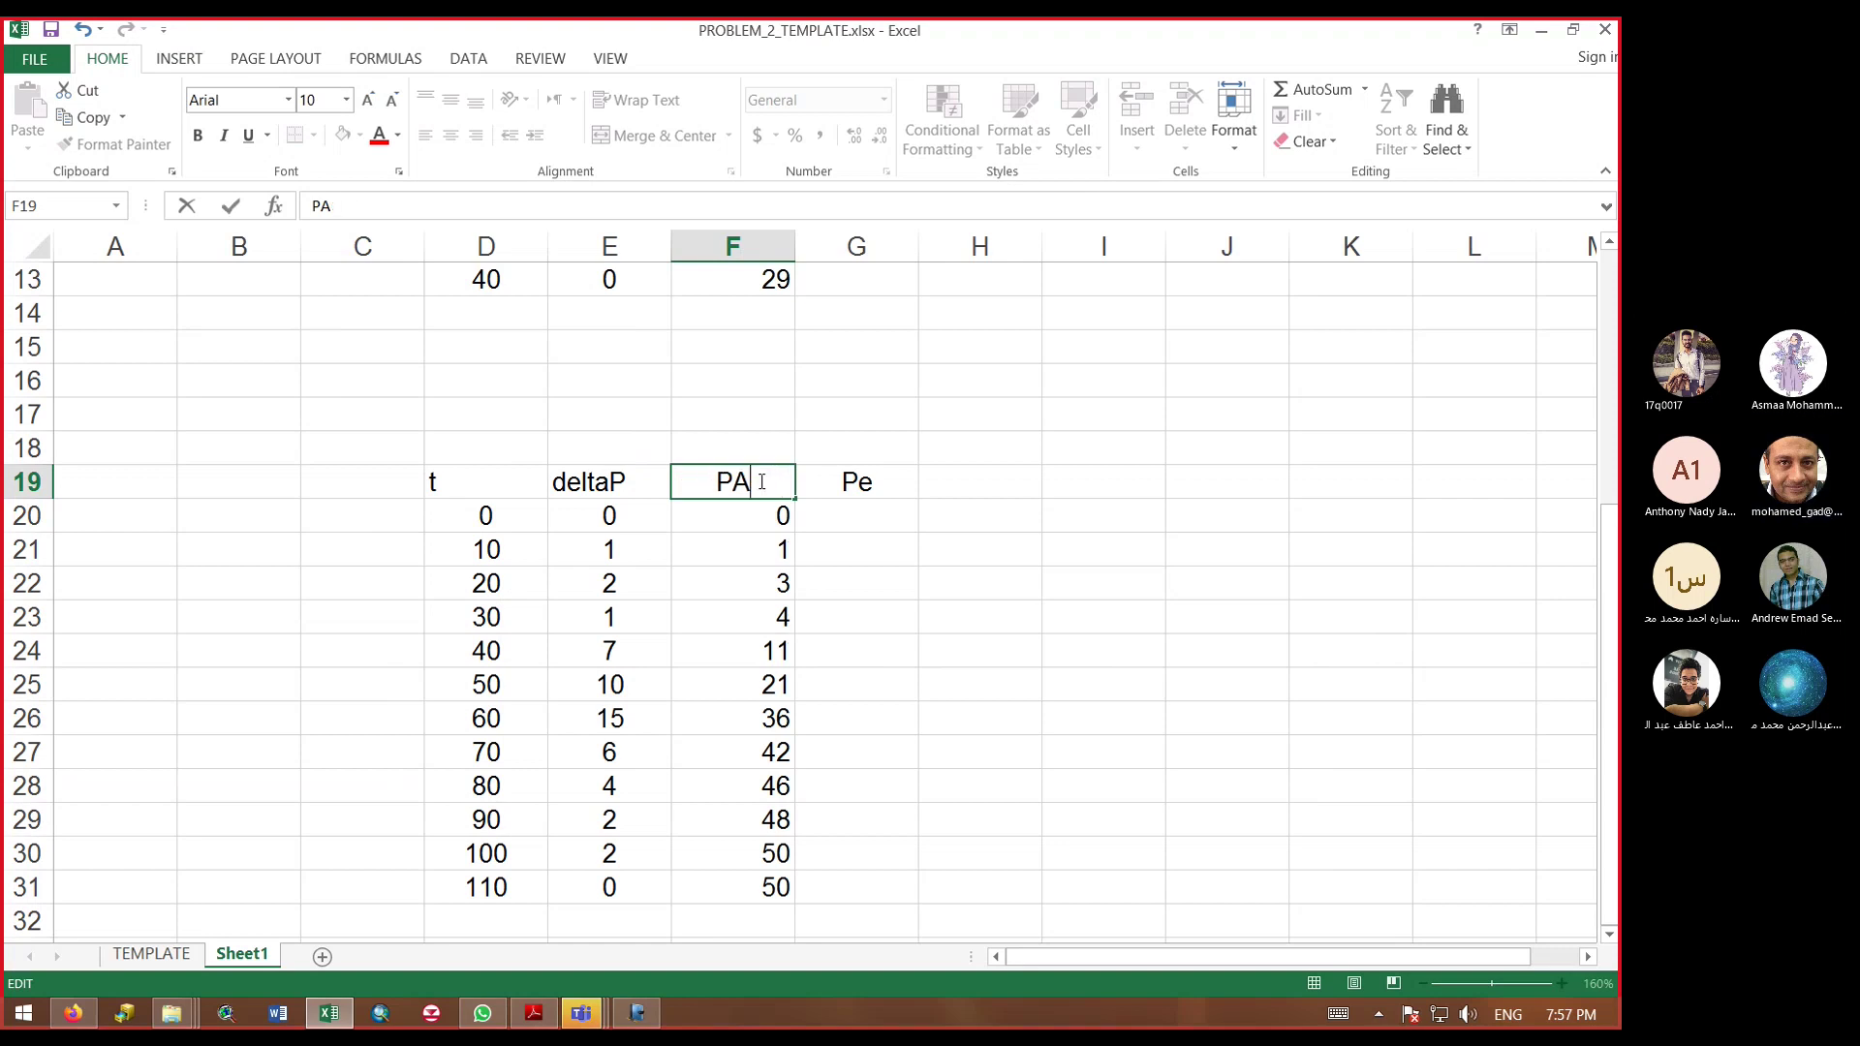
type("accum")
key("Return")
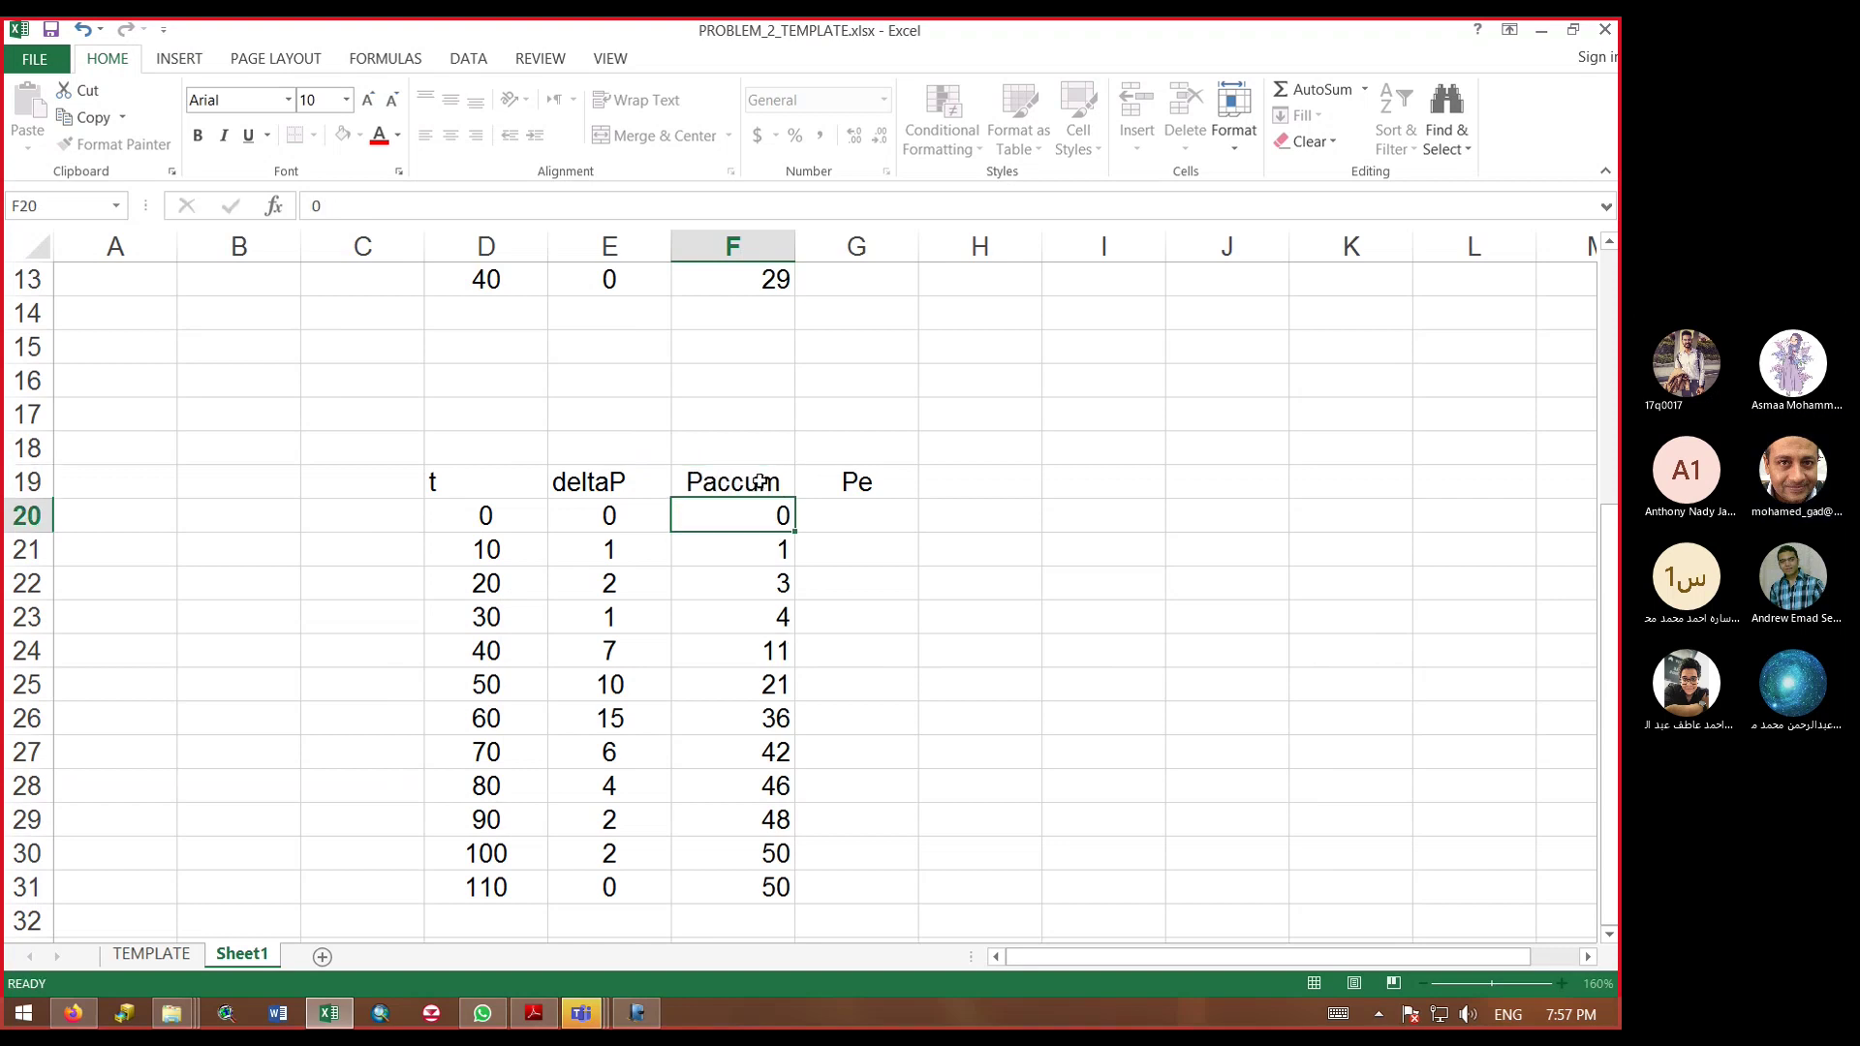
Step: Compare the accumulative rainfall at t = 10 in F21 with the Ia value in D4
left_click(772, 543)
scroll(420, 412, "up", 4)
left_click(456, 381)
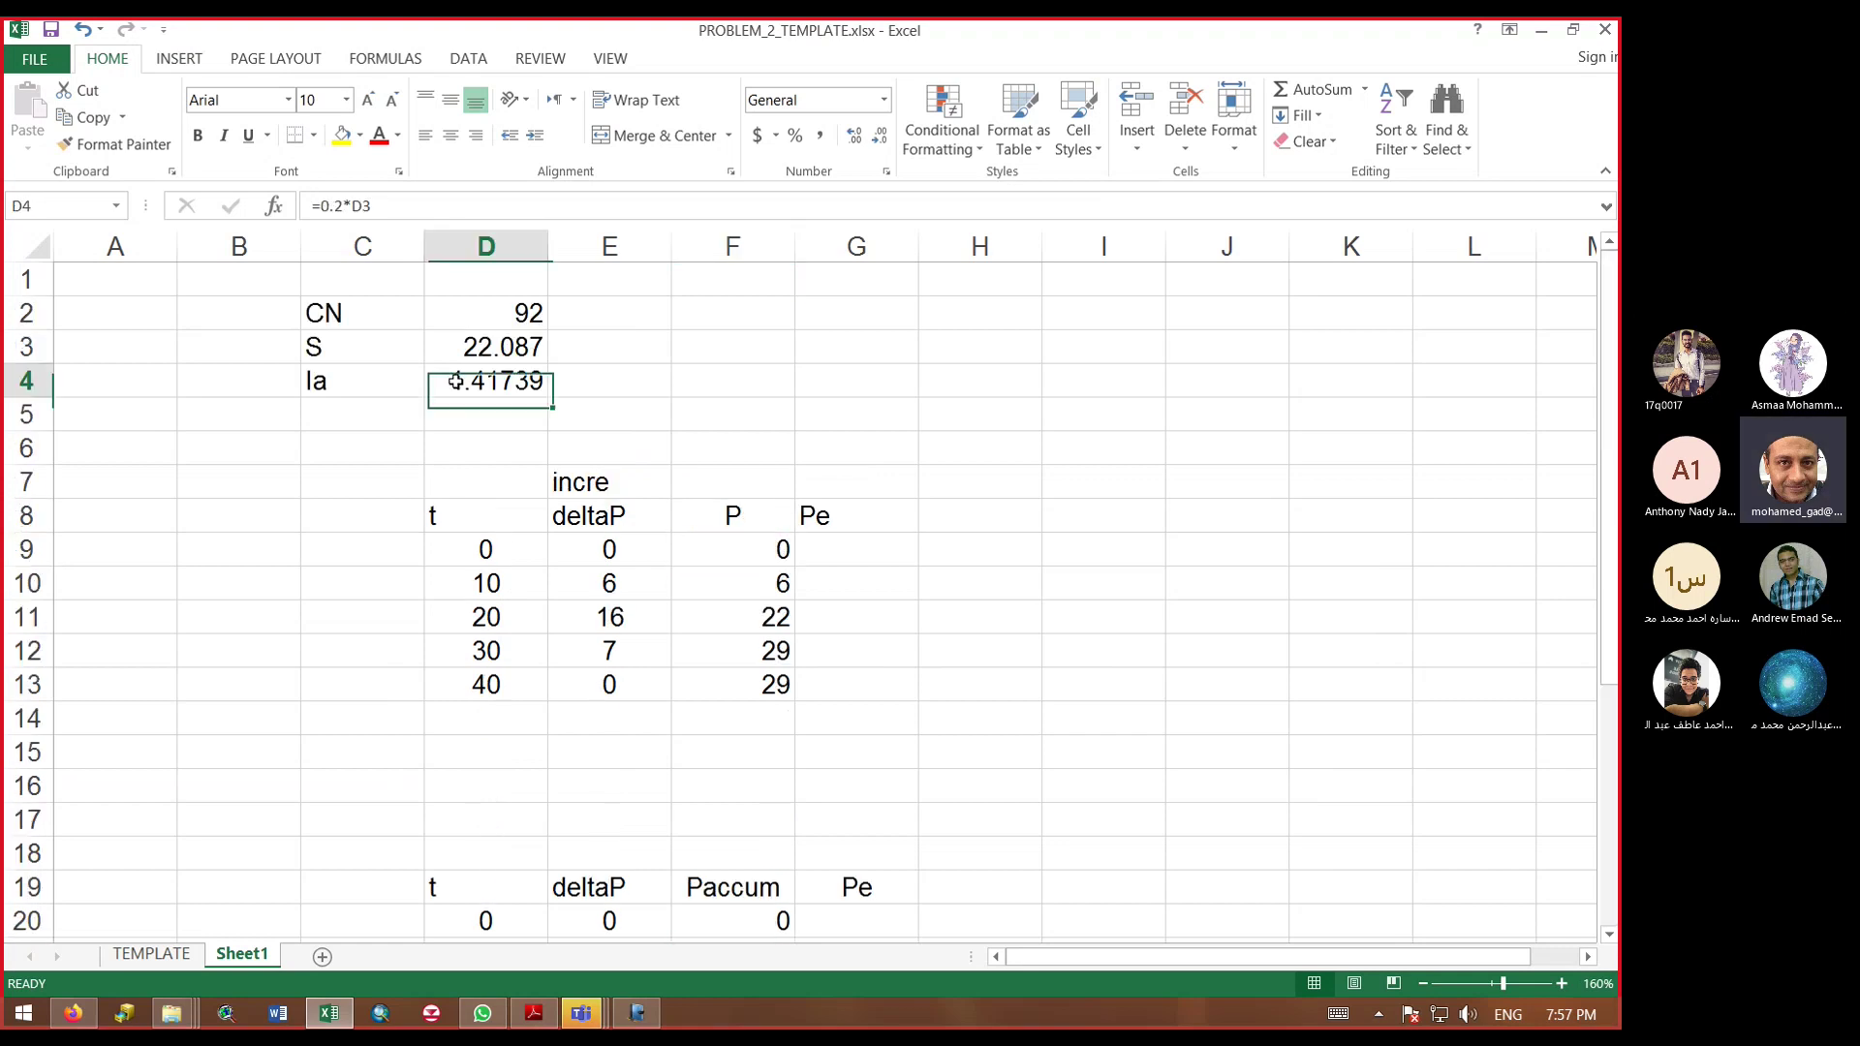
scroll(743, 655, "down", 3)
left_click(743, 655)
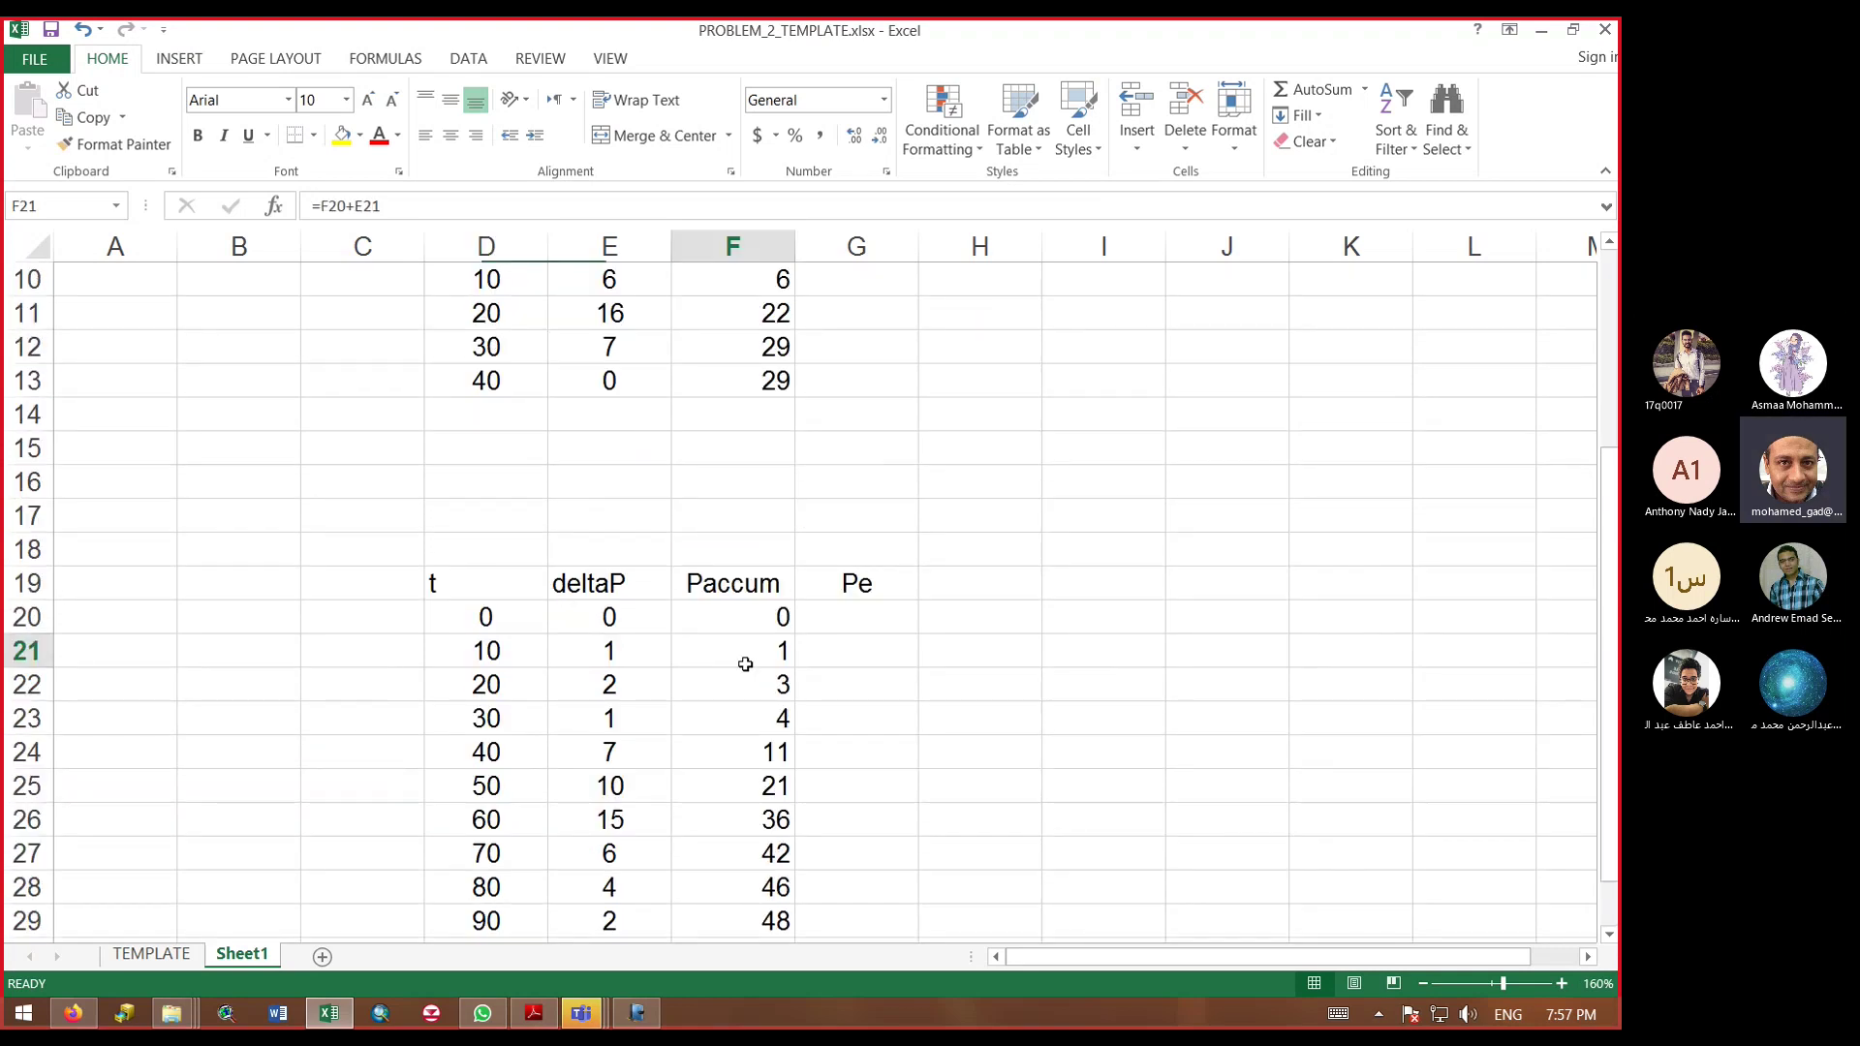
scroll(735, 643, "up", 3)
left_click(471, 383)
scroll(542, 465, "down", 2)
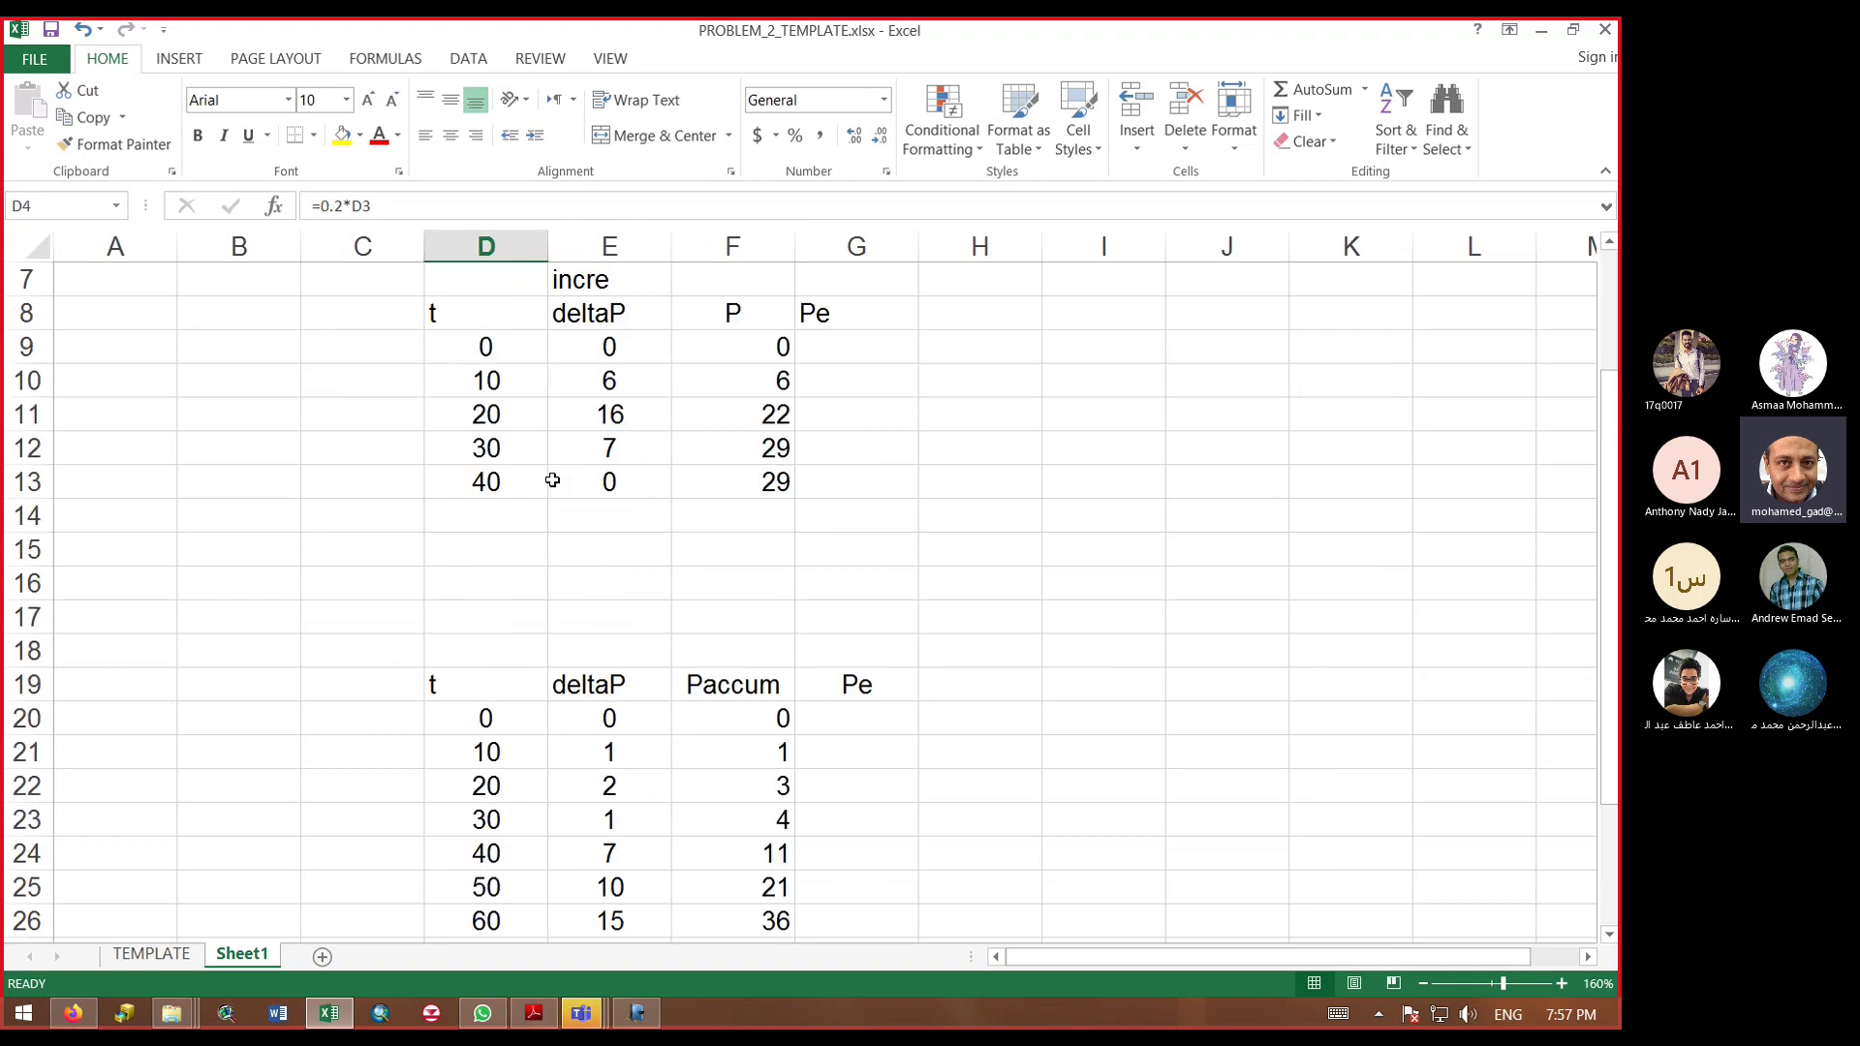
Step: Enter 0 as the effective rainfall Pe in cells G20, G21 and G22
left_click(870, 736)
type("0")
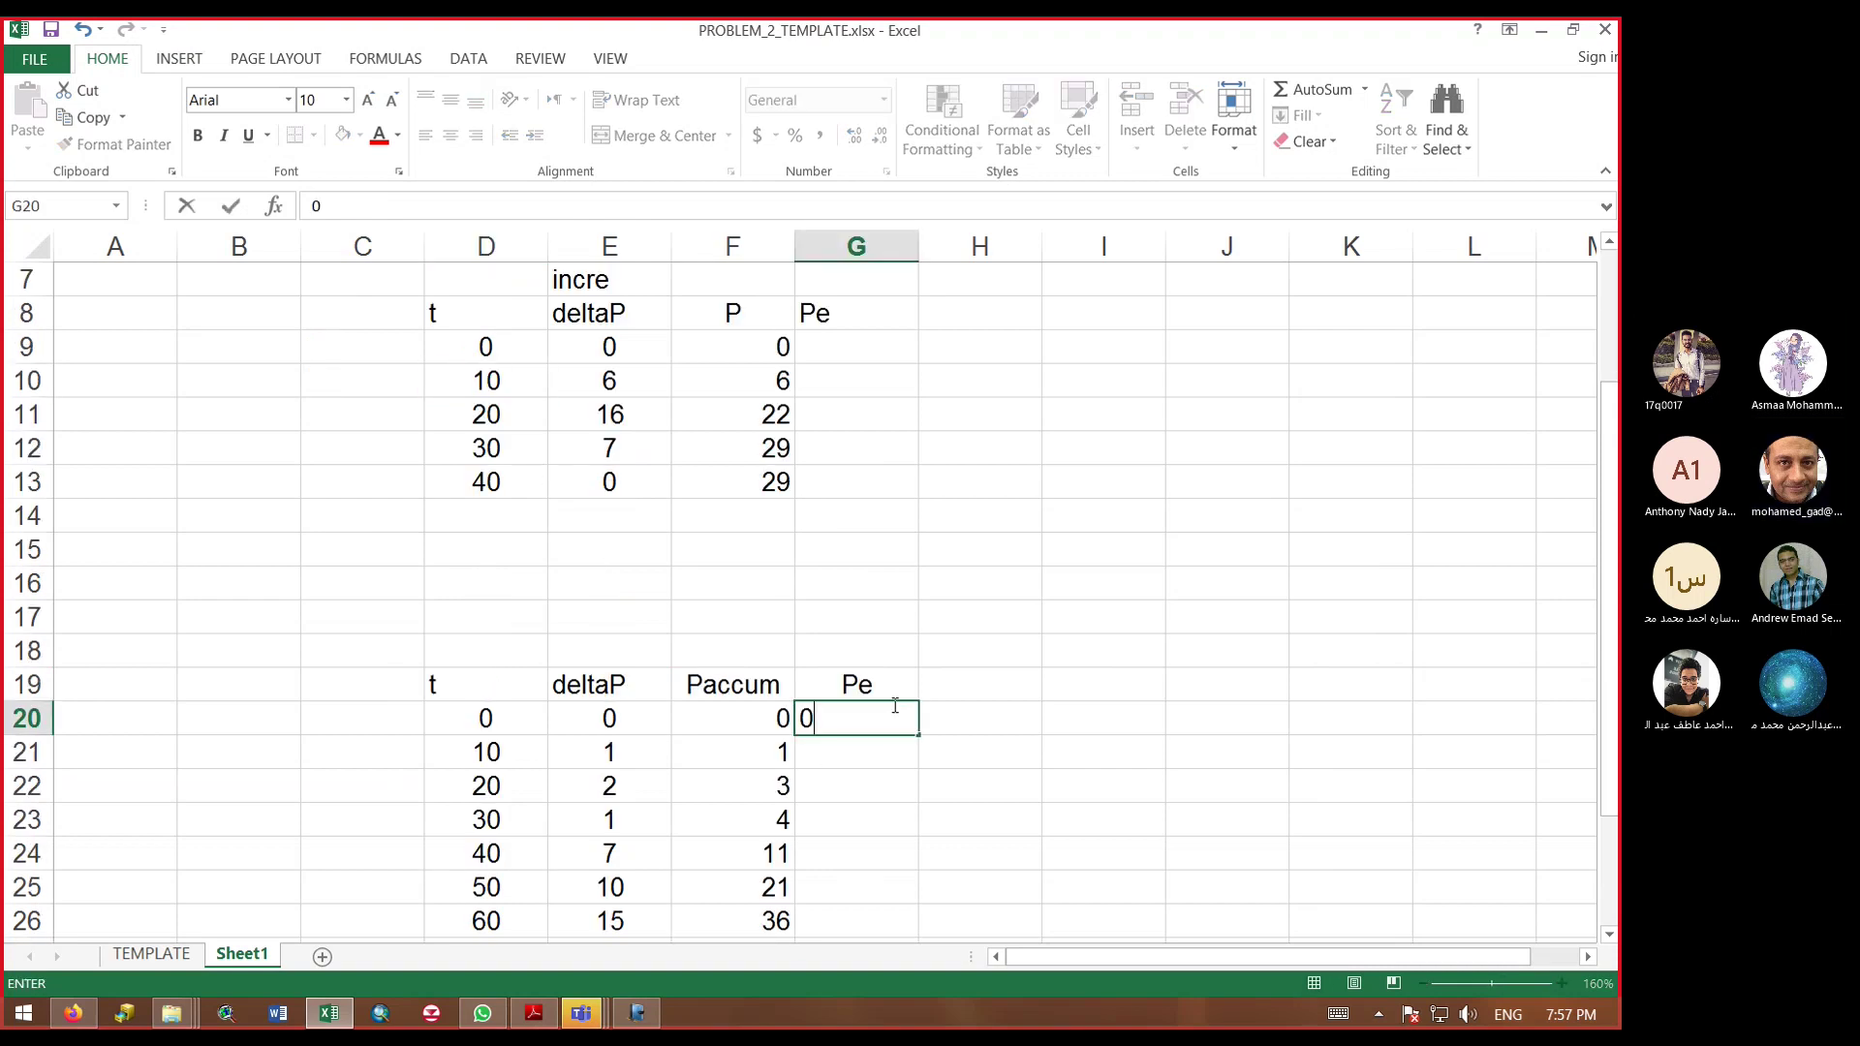
key("Return")
type("0")
key("Return")
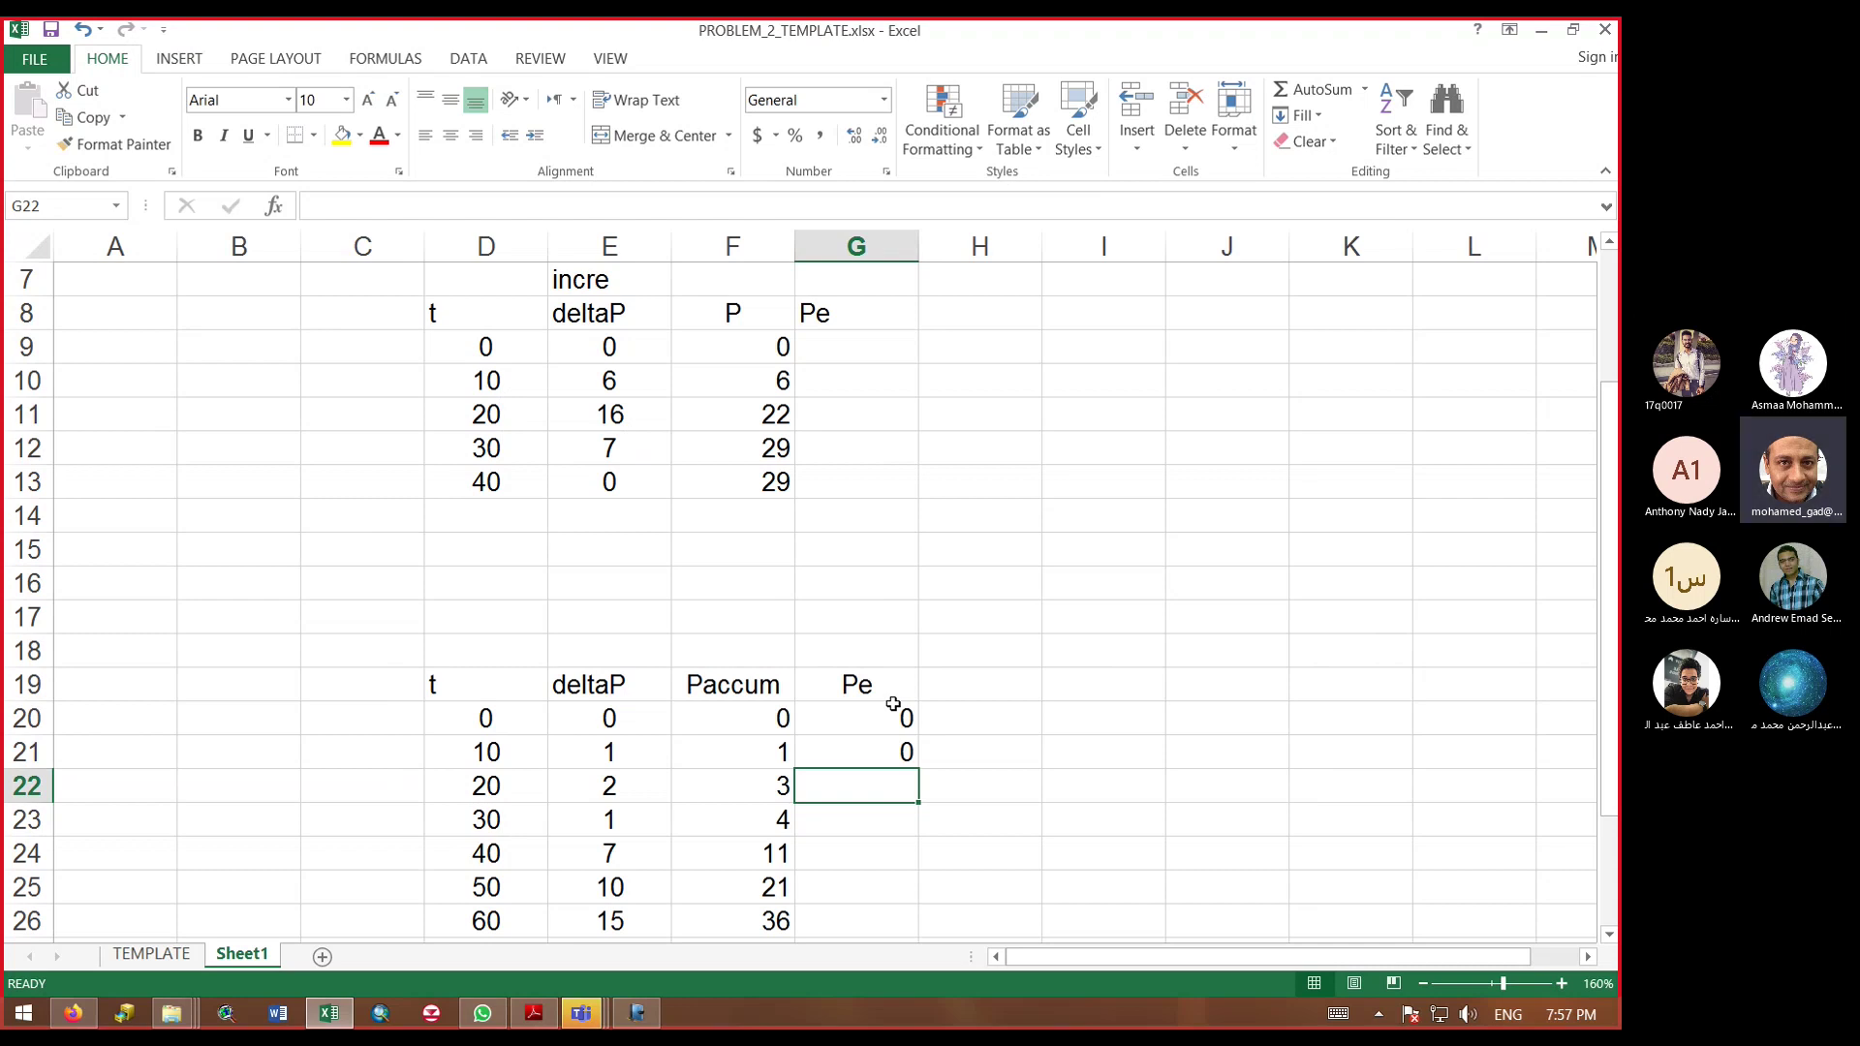
type("0")
key("Return")
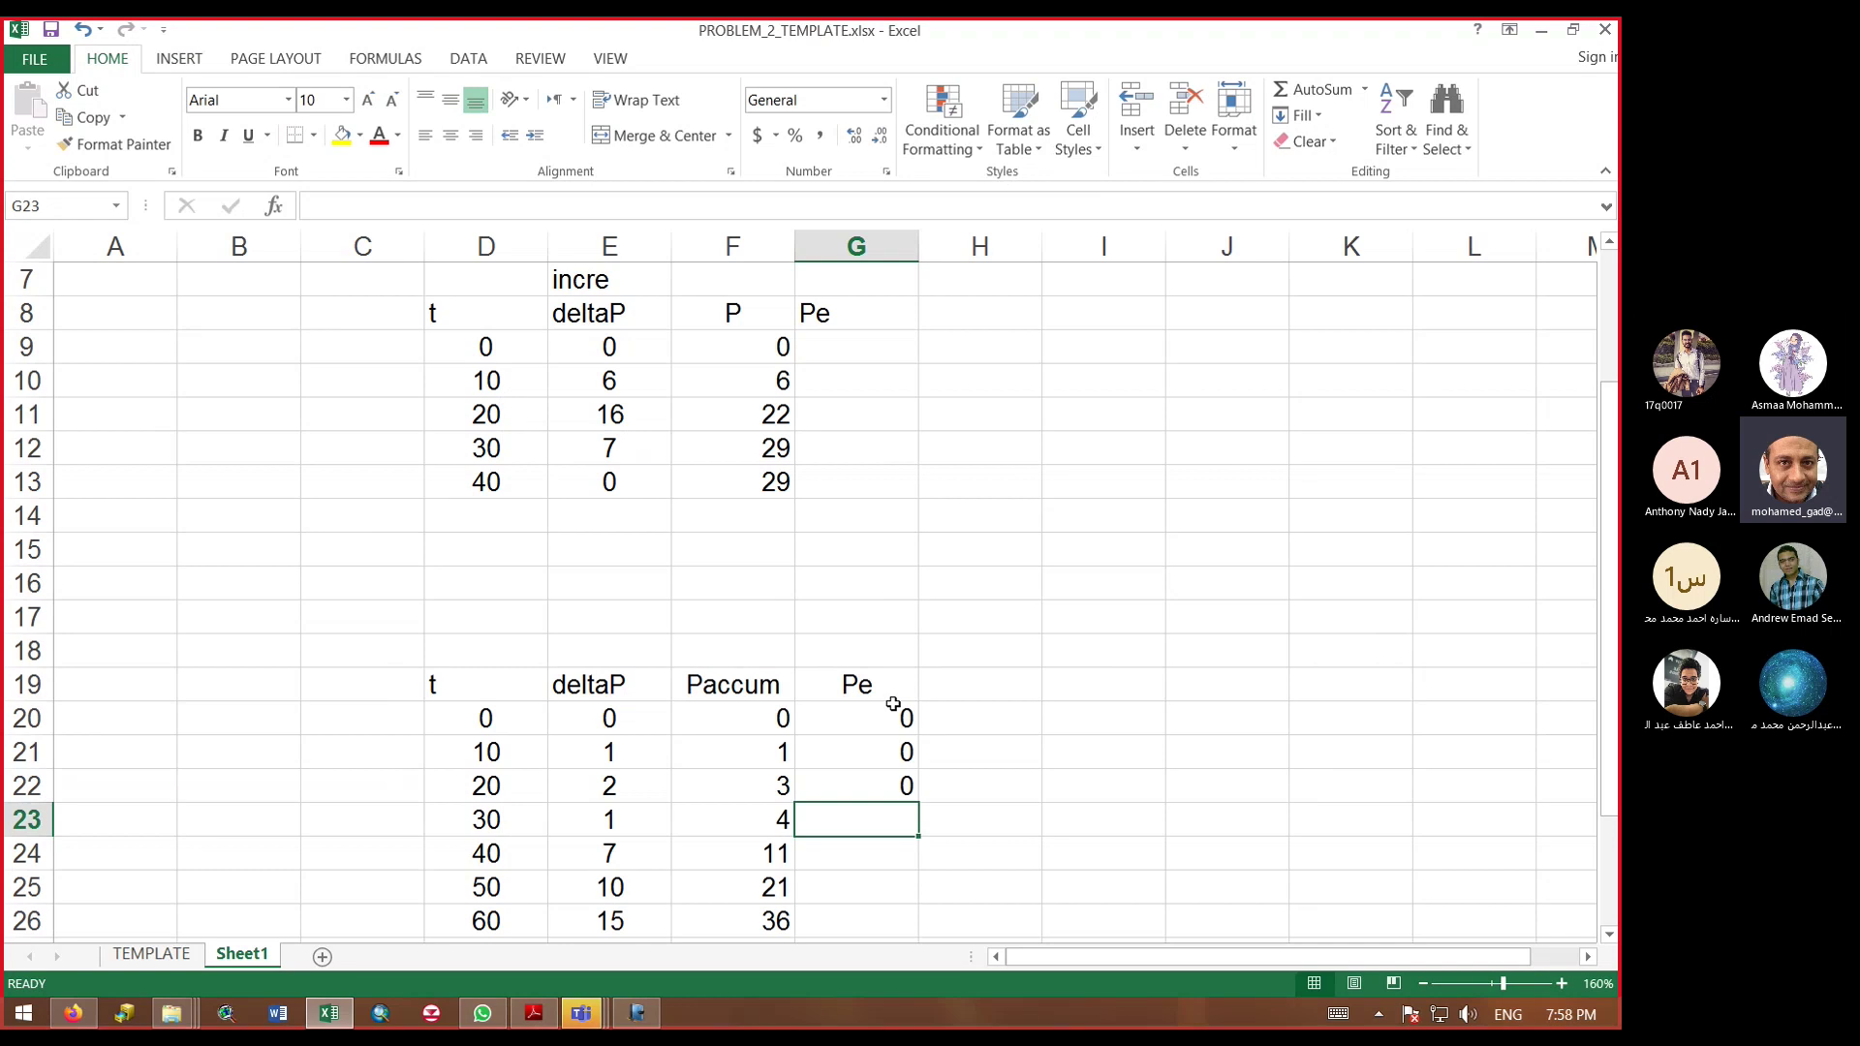
Step: Check the accumulative rainfall in F23 against Ia in D4 and fill the 0 from G22 down into G23
left_click(779, 818)
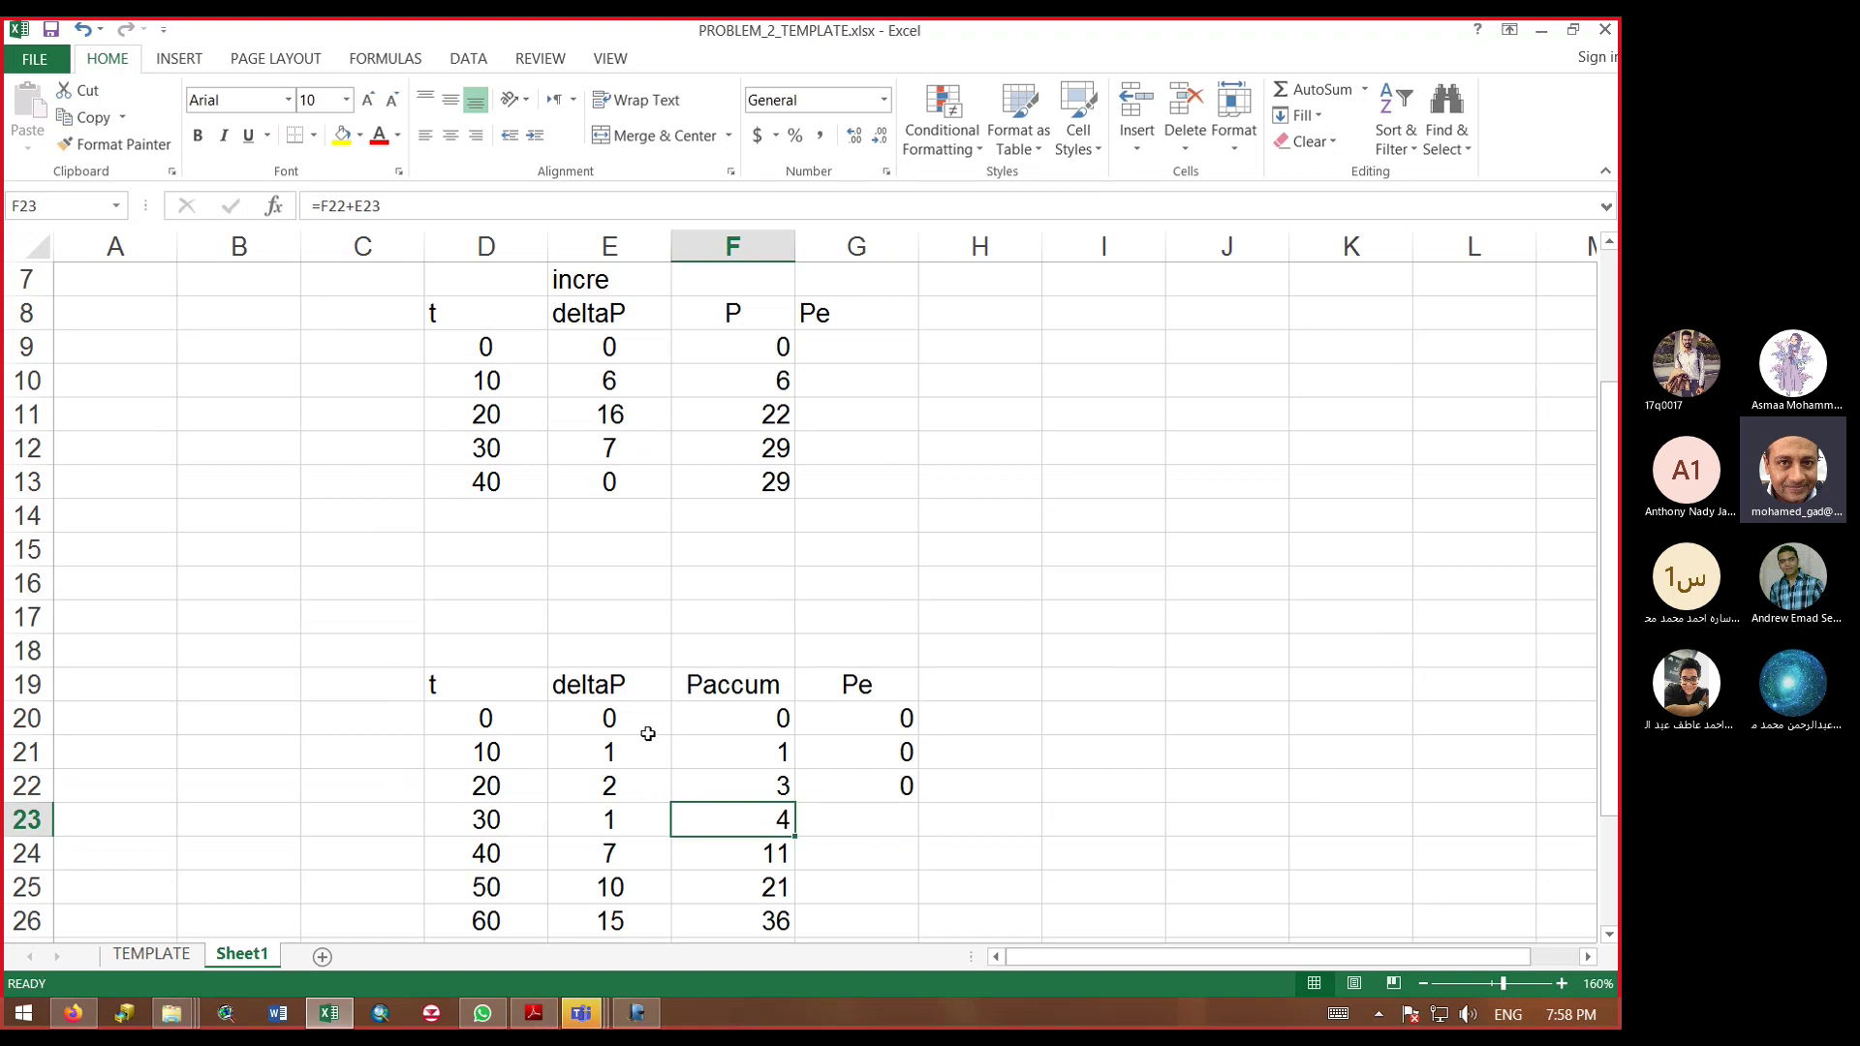
left_click(620, 786)
left_click(620, 822)
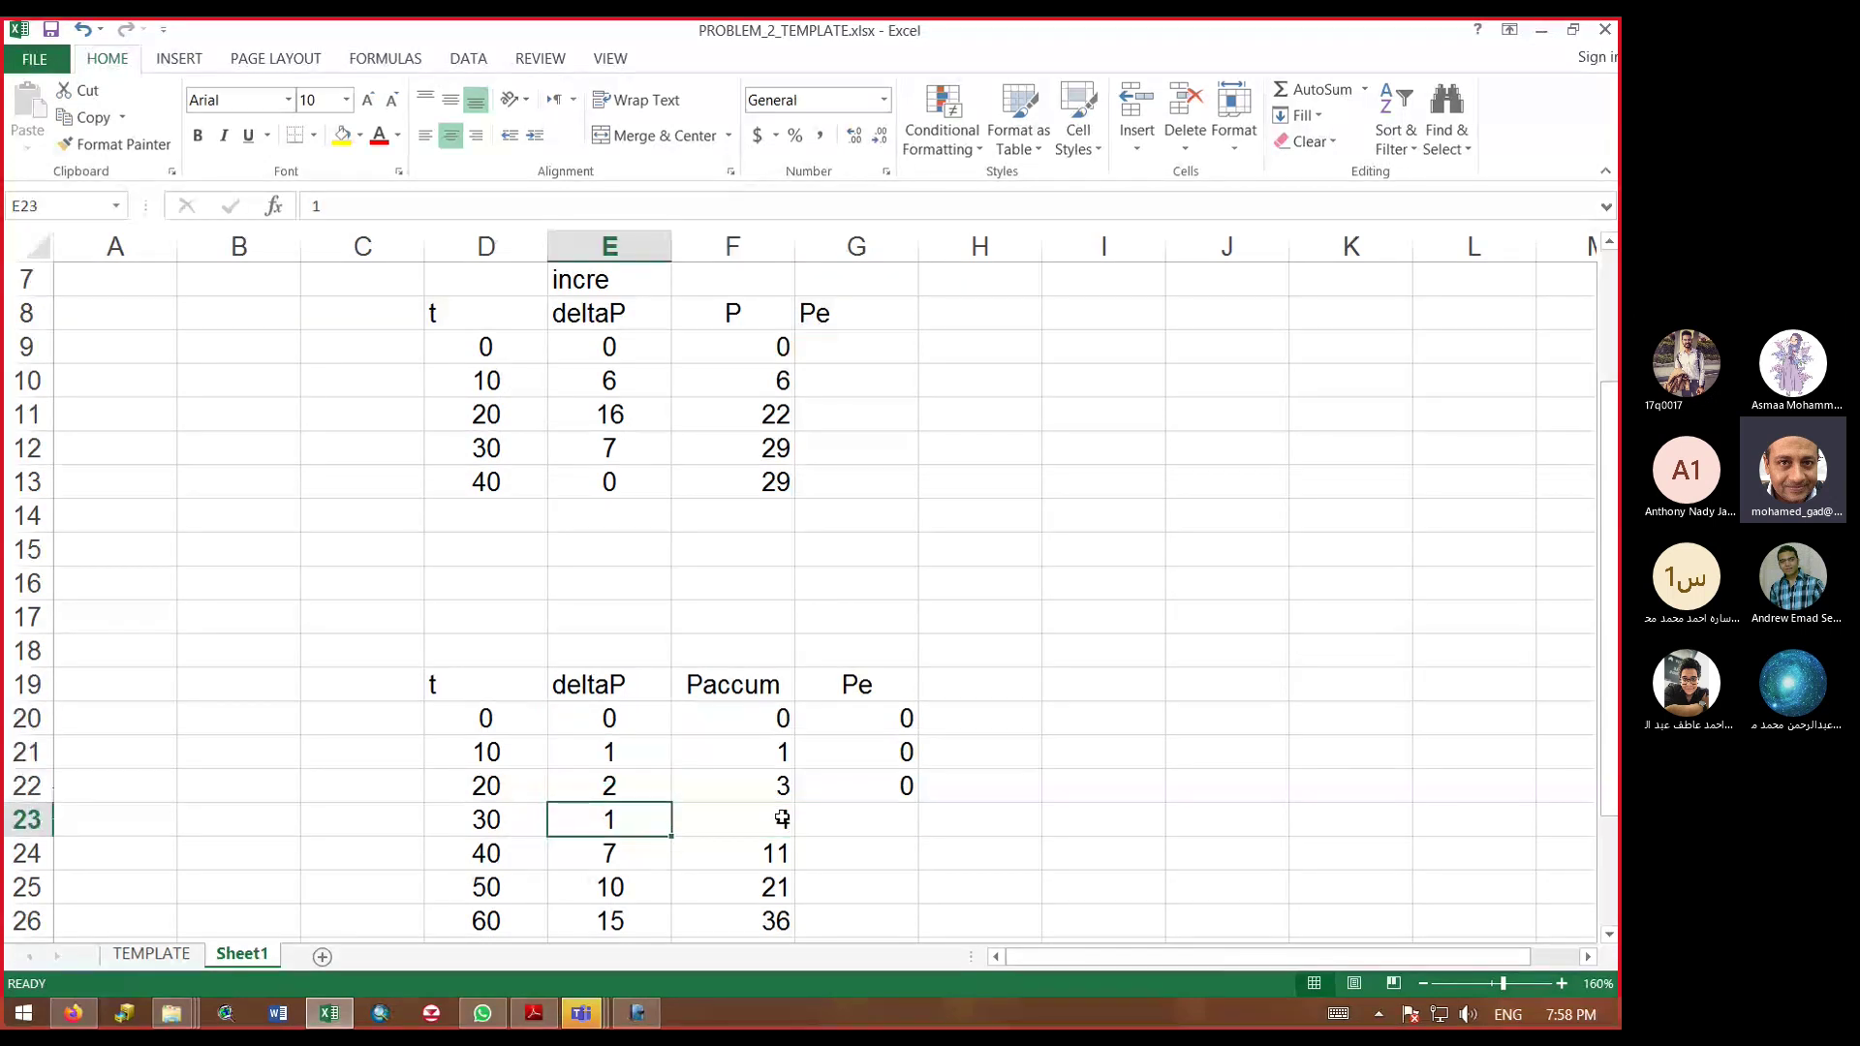
left_click(782, 818)
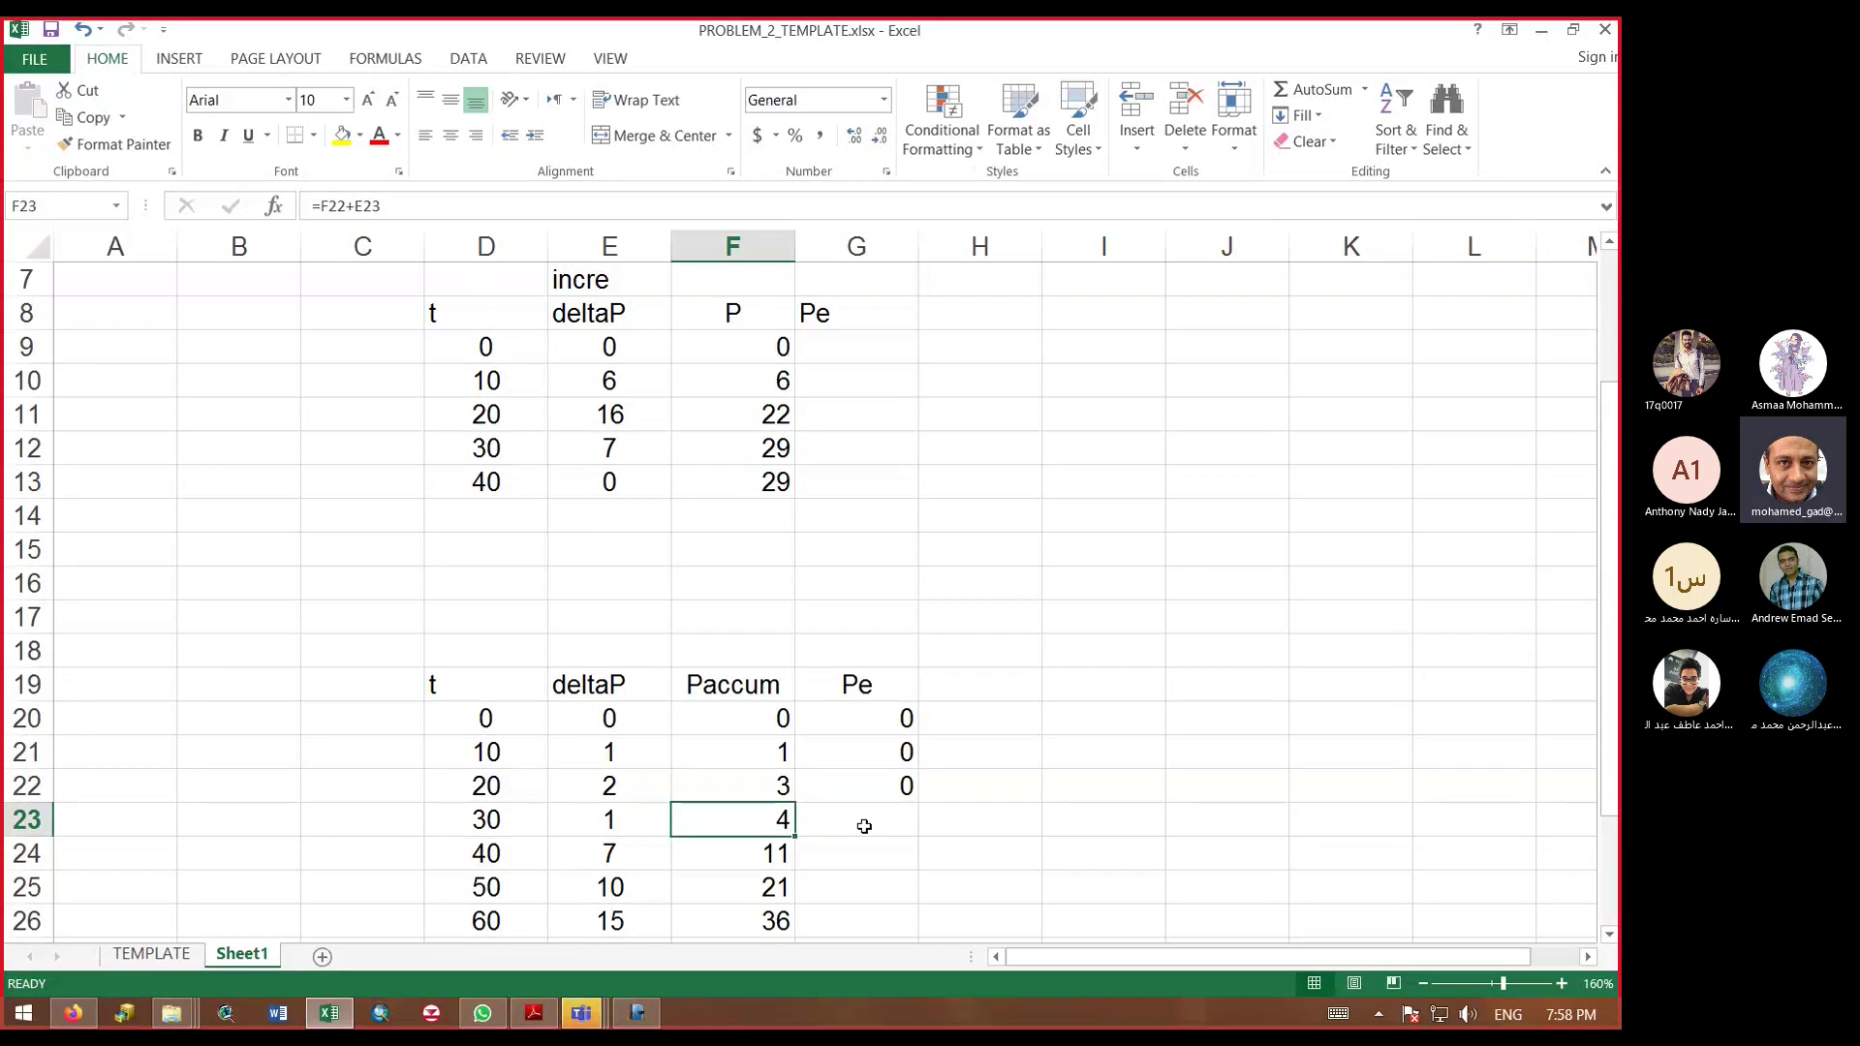
scroll(860, 814, "up", 2)
left_click(465, 388)
scroll(467, 401, "down", 3)
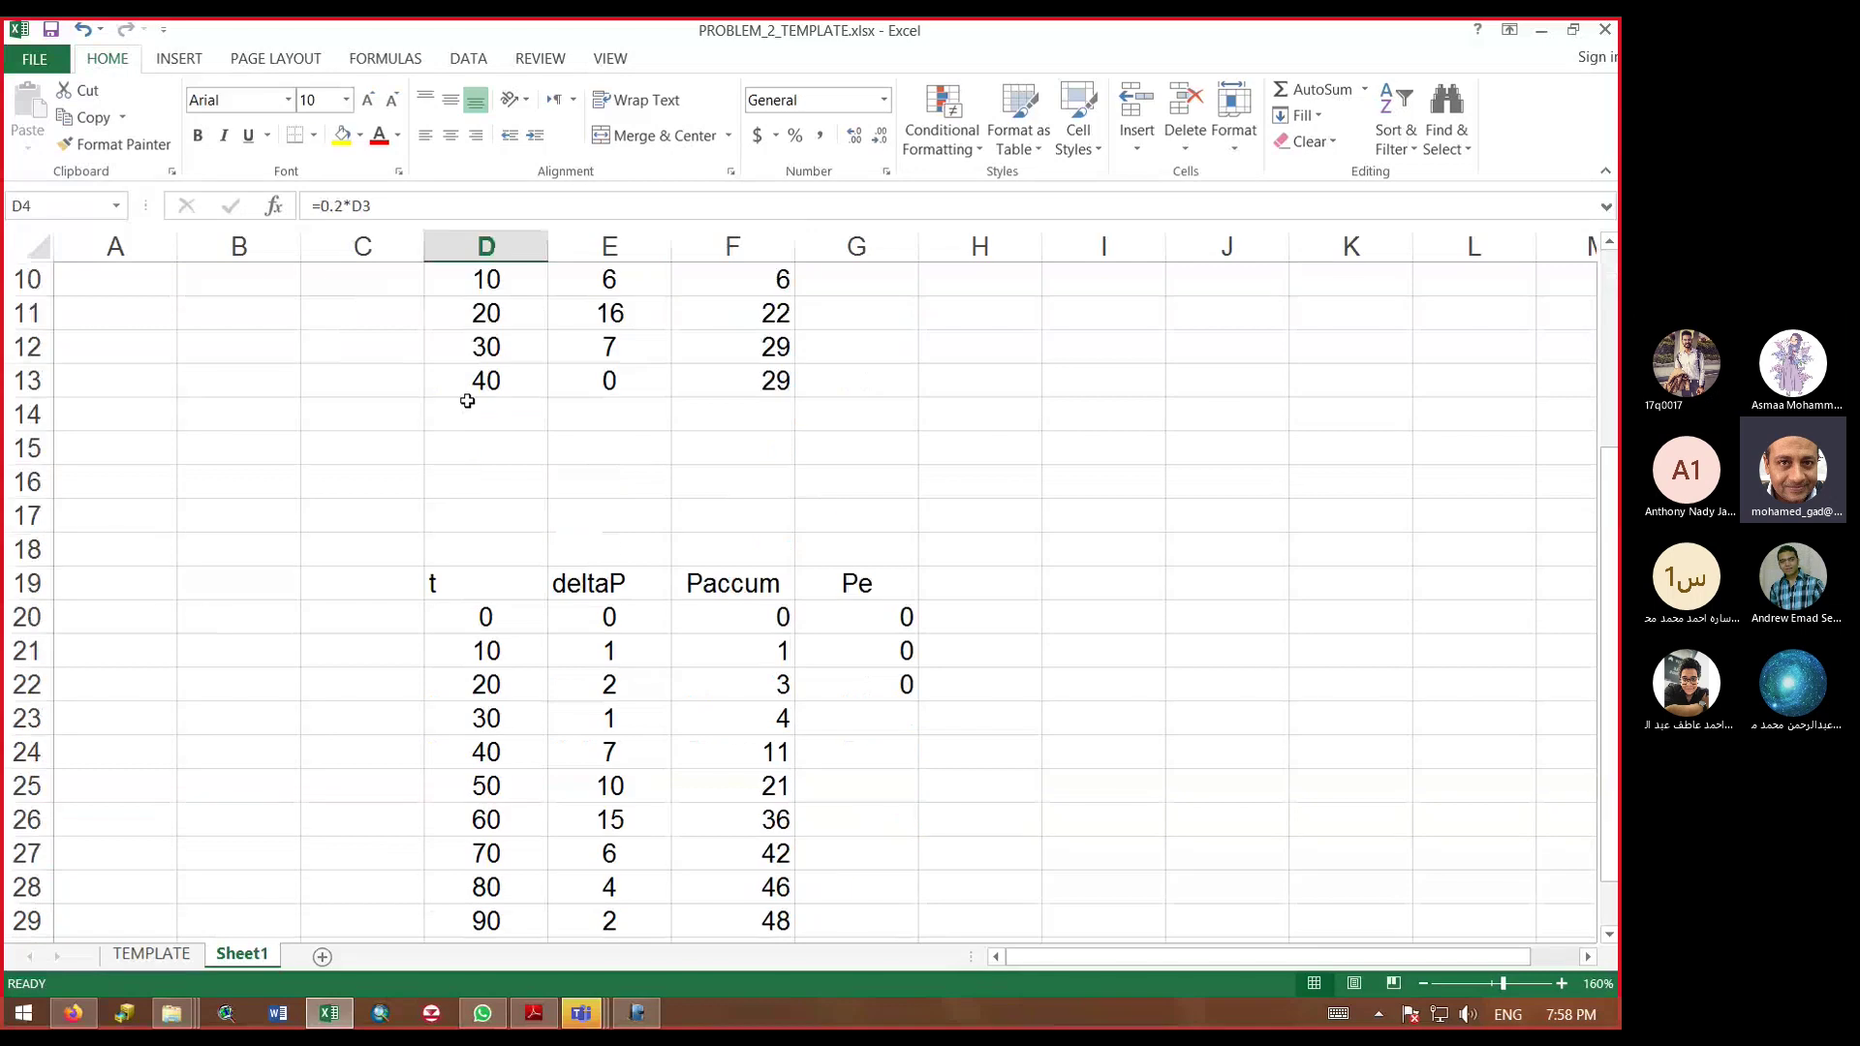
scroll(467, 401, "down", 1)
left_click(851, 605)
key("ctrl+d")
key("Return")
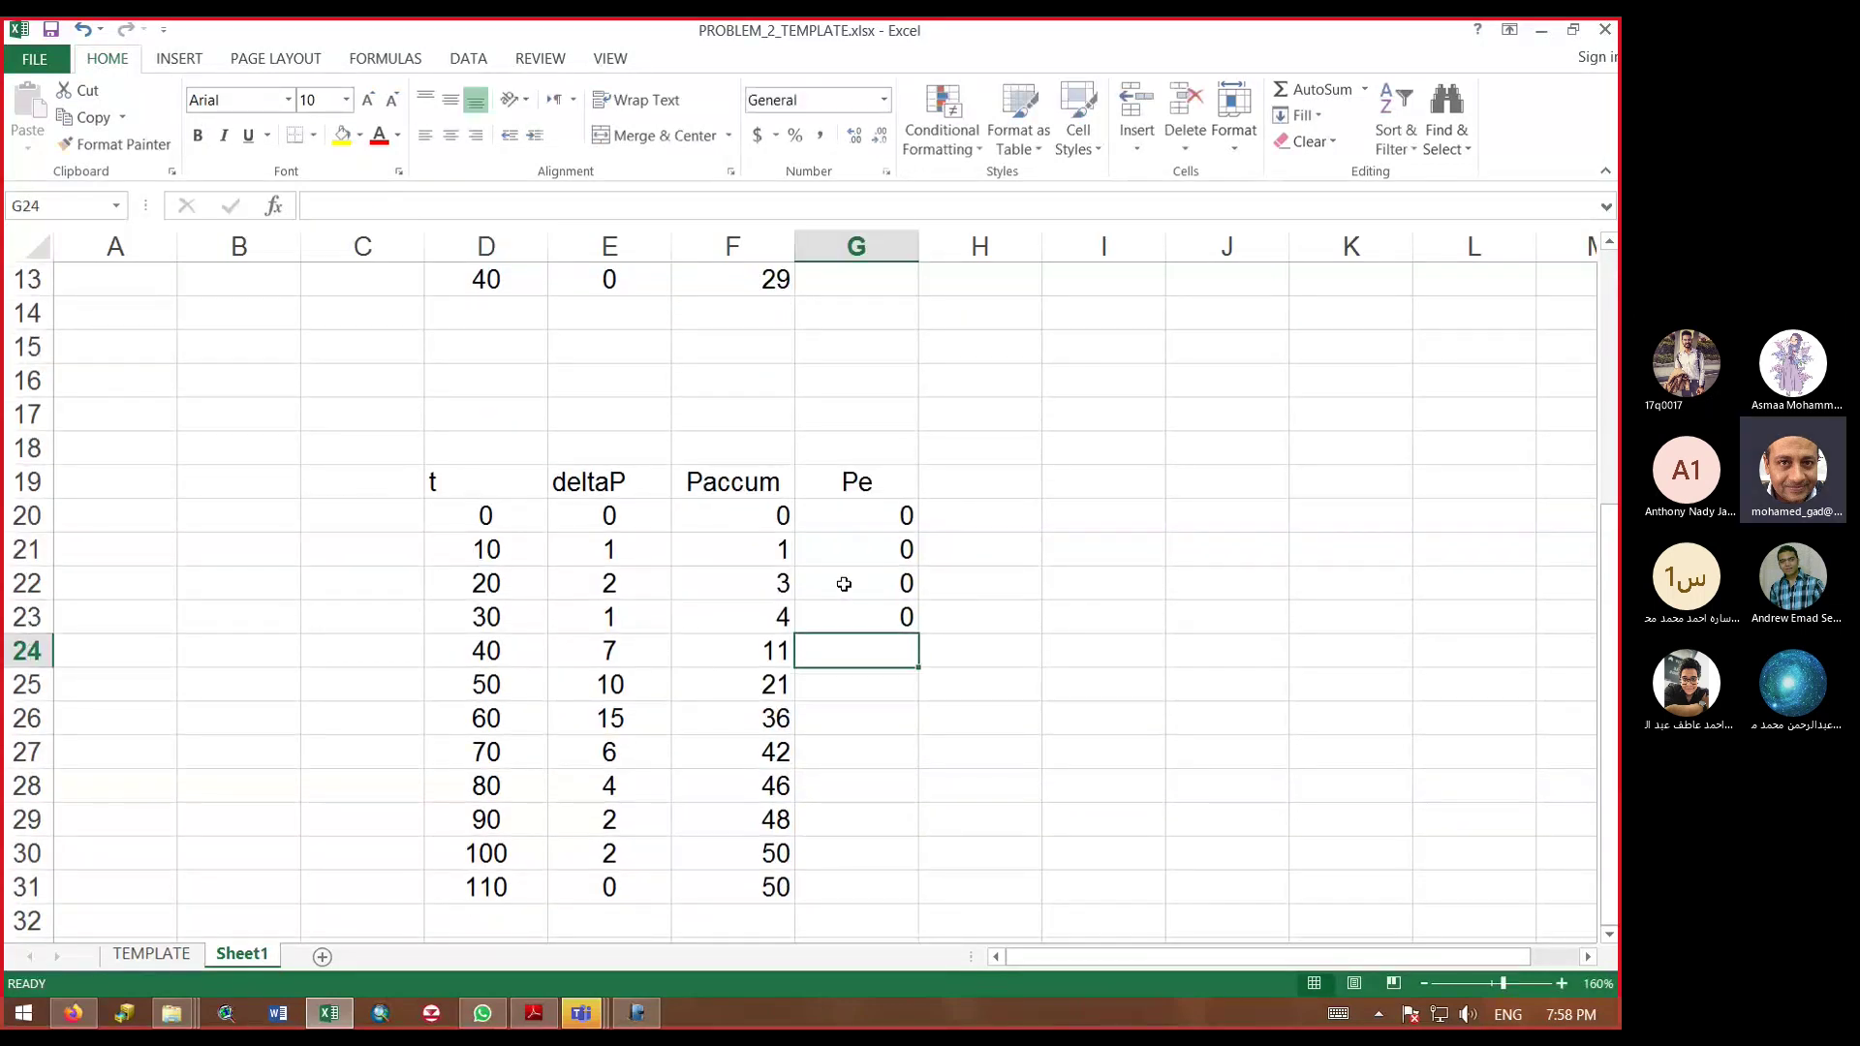
Step: Compare the accumulative rainfall at t = 40 in F24 with the Ia value in D4
scroll(702, 670, "up", 1)
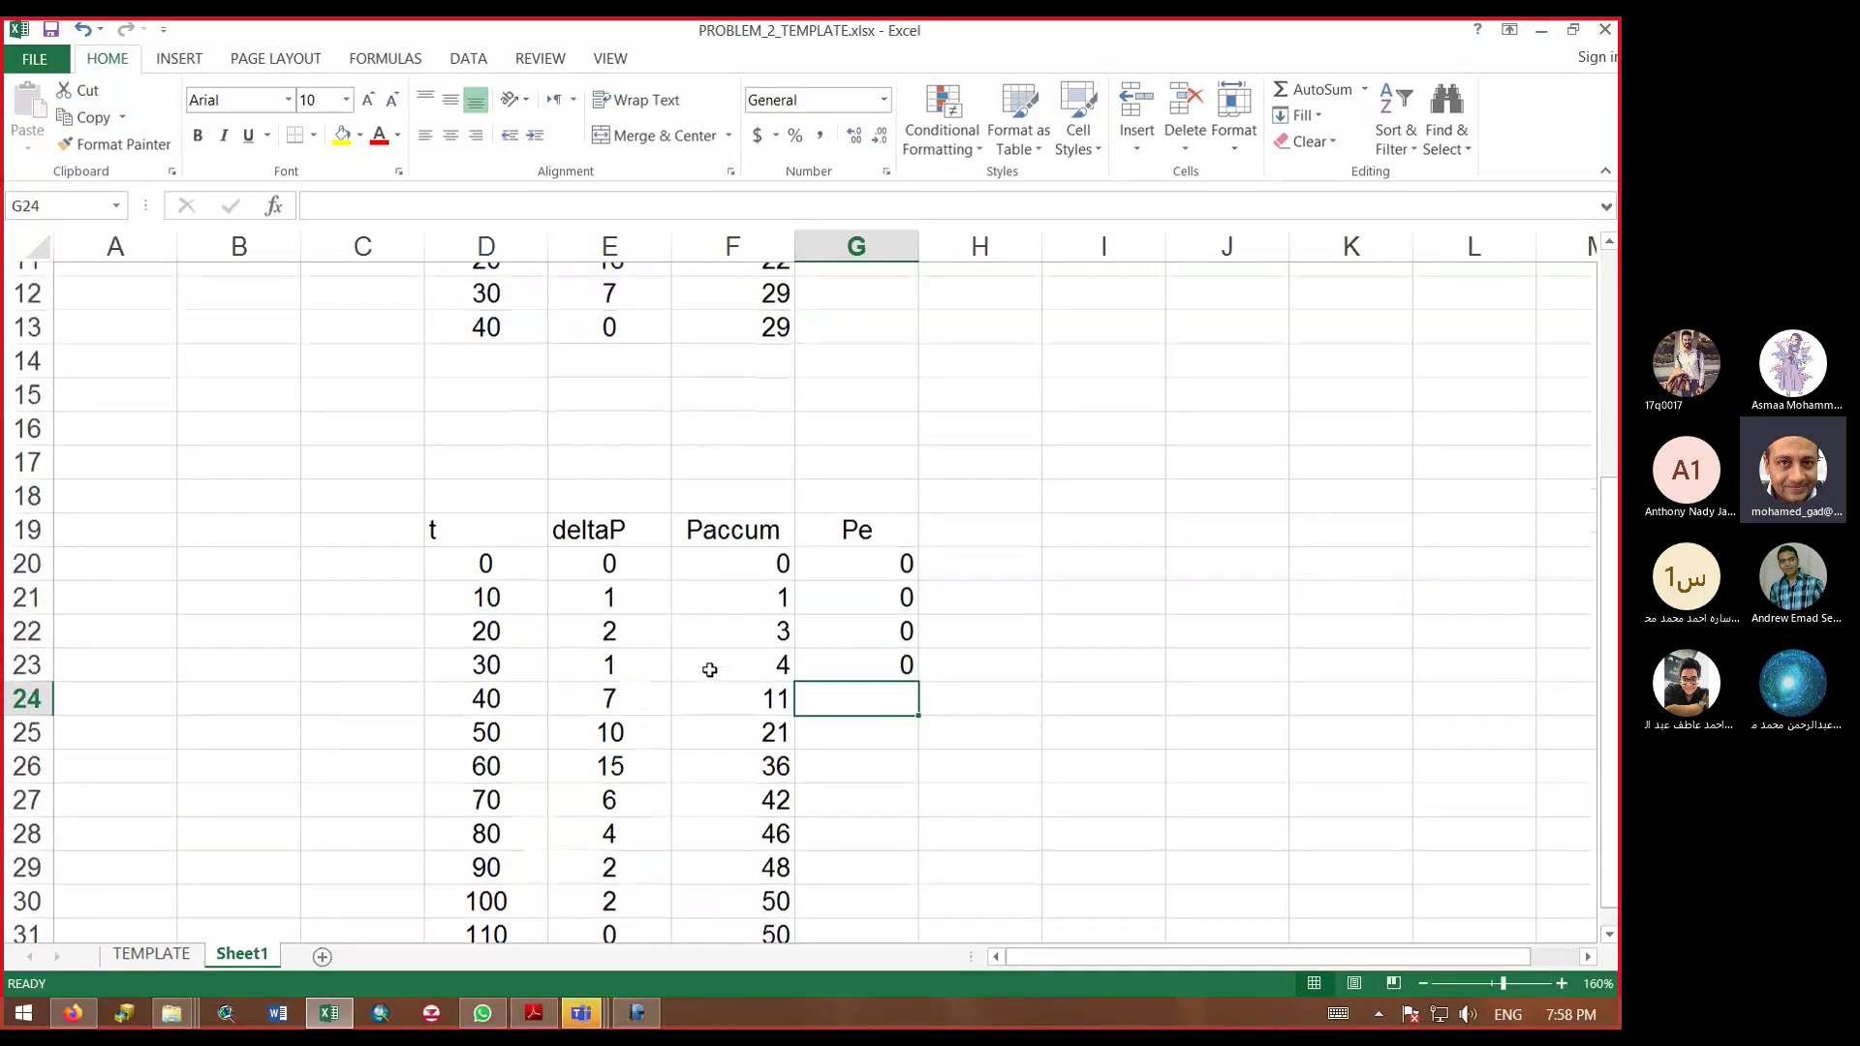
scroll(703, 670, "up", 1)
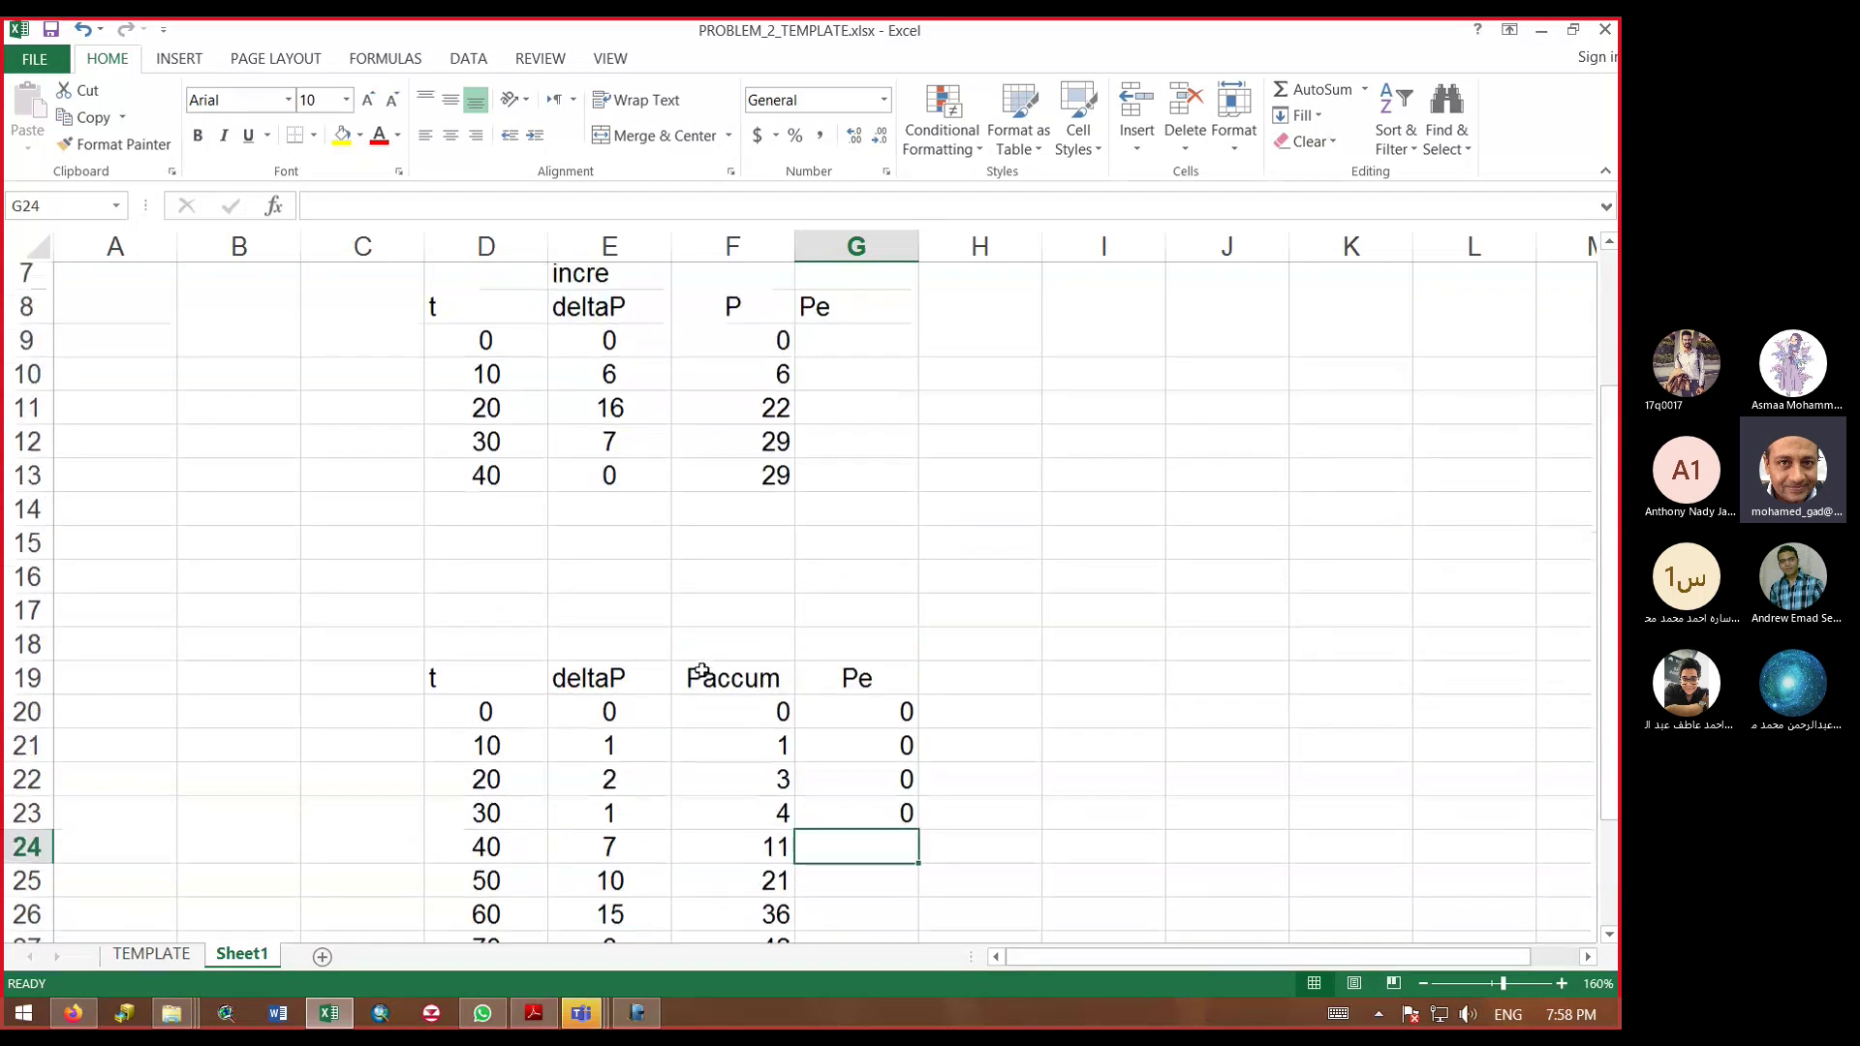
scroll(702, 670, "up", 2)
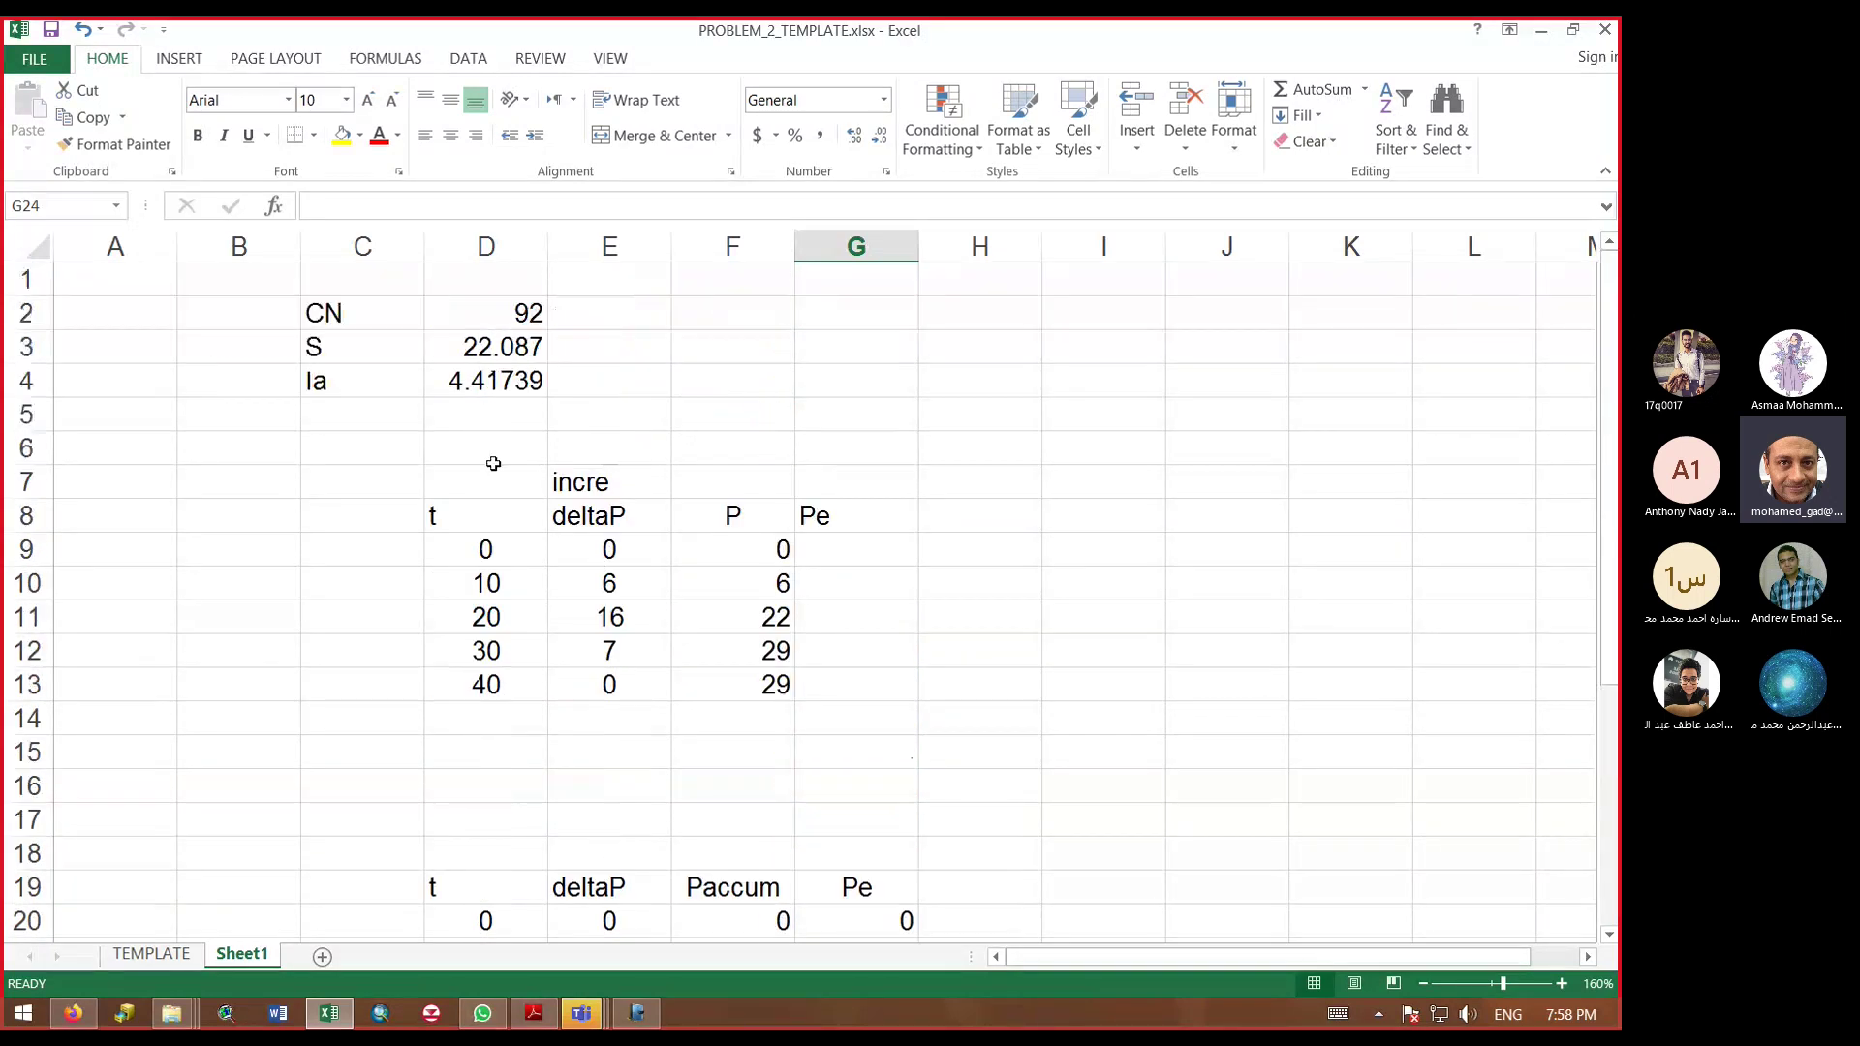
scroll(490, 420, "down", 4)
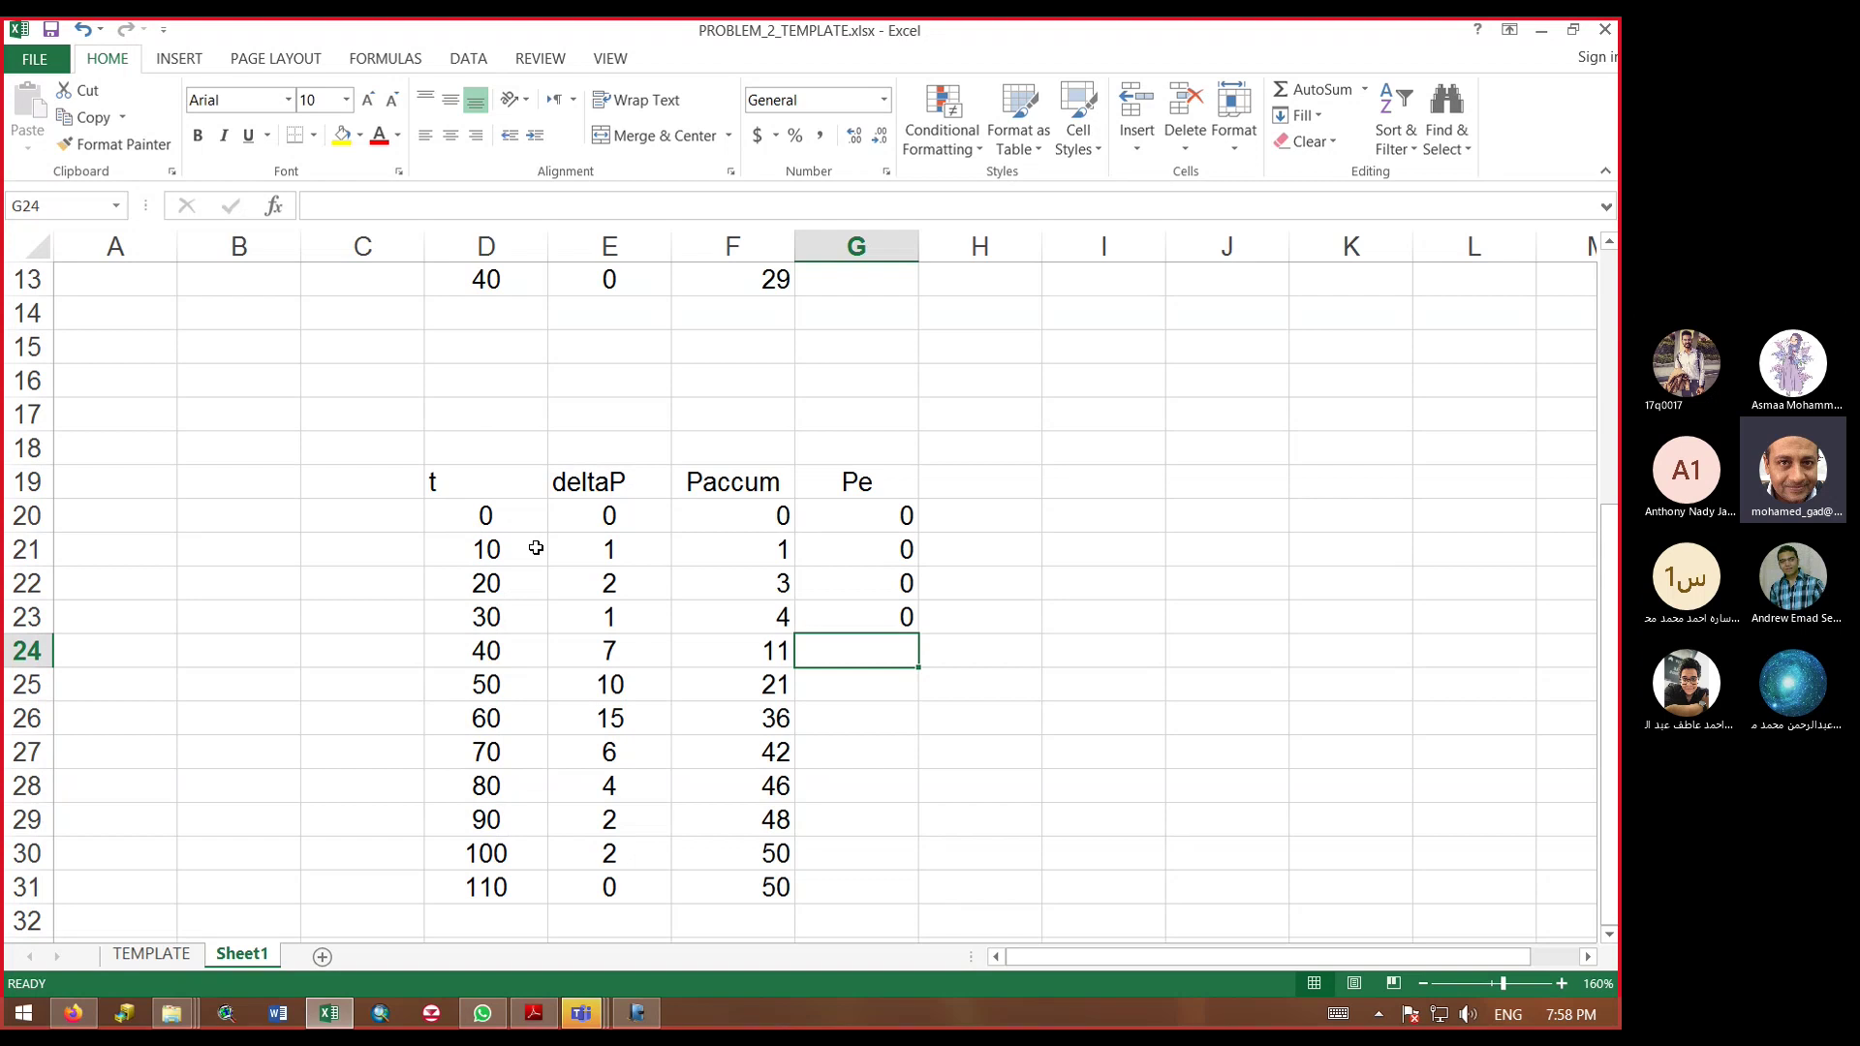
left_click(779, 642)
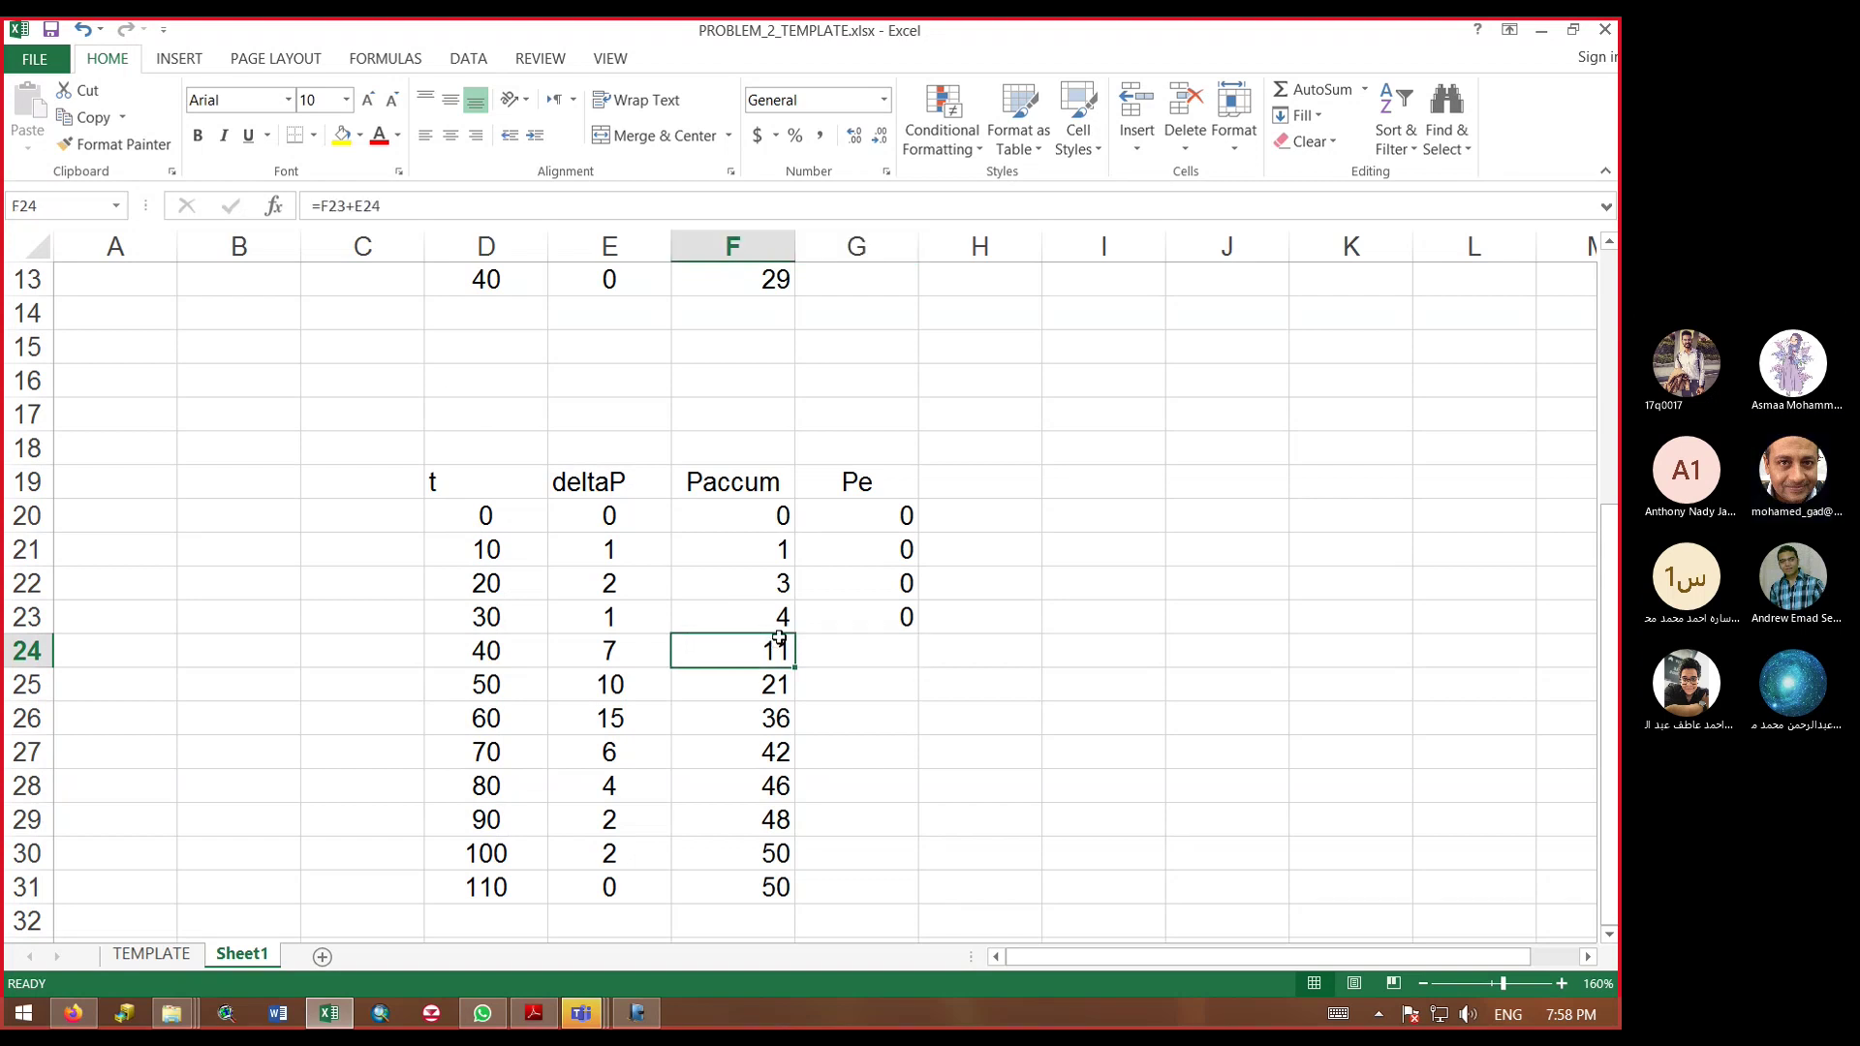
scroll(779, 641, "up", 4)
left_click(477, 376)
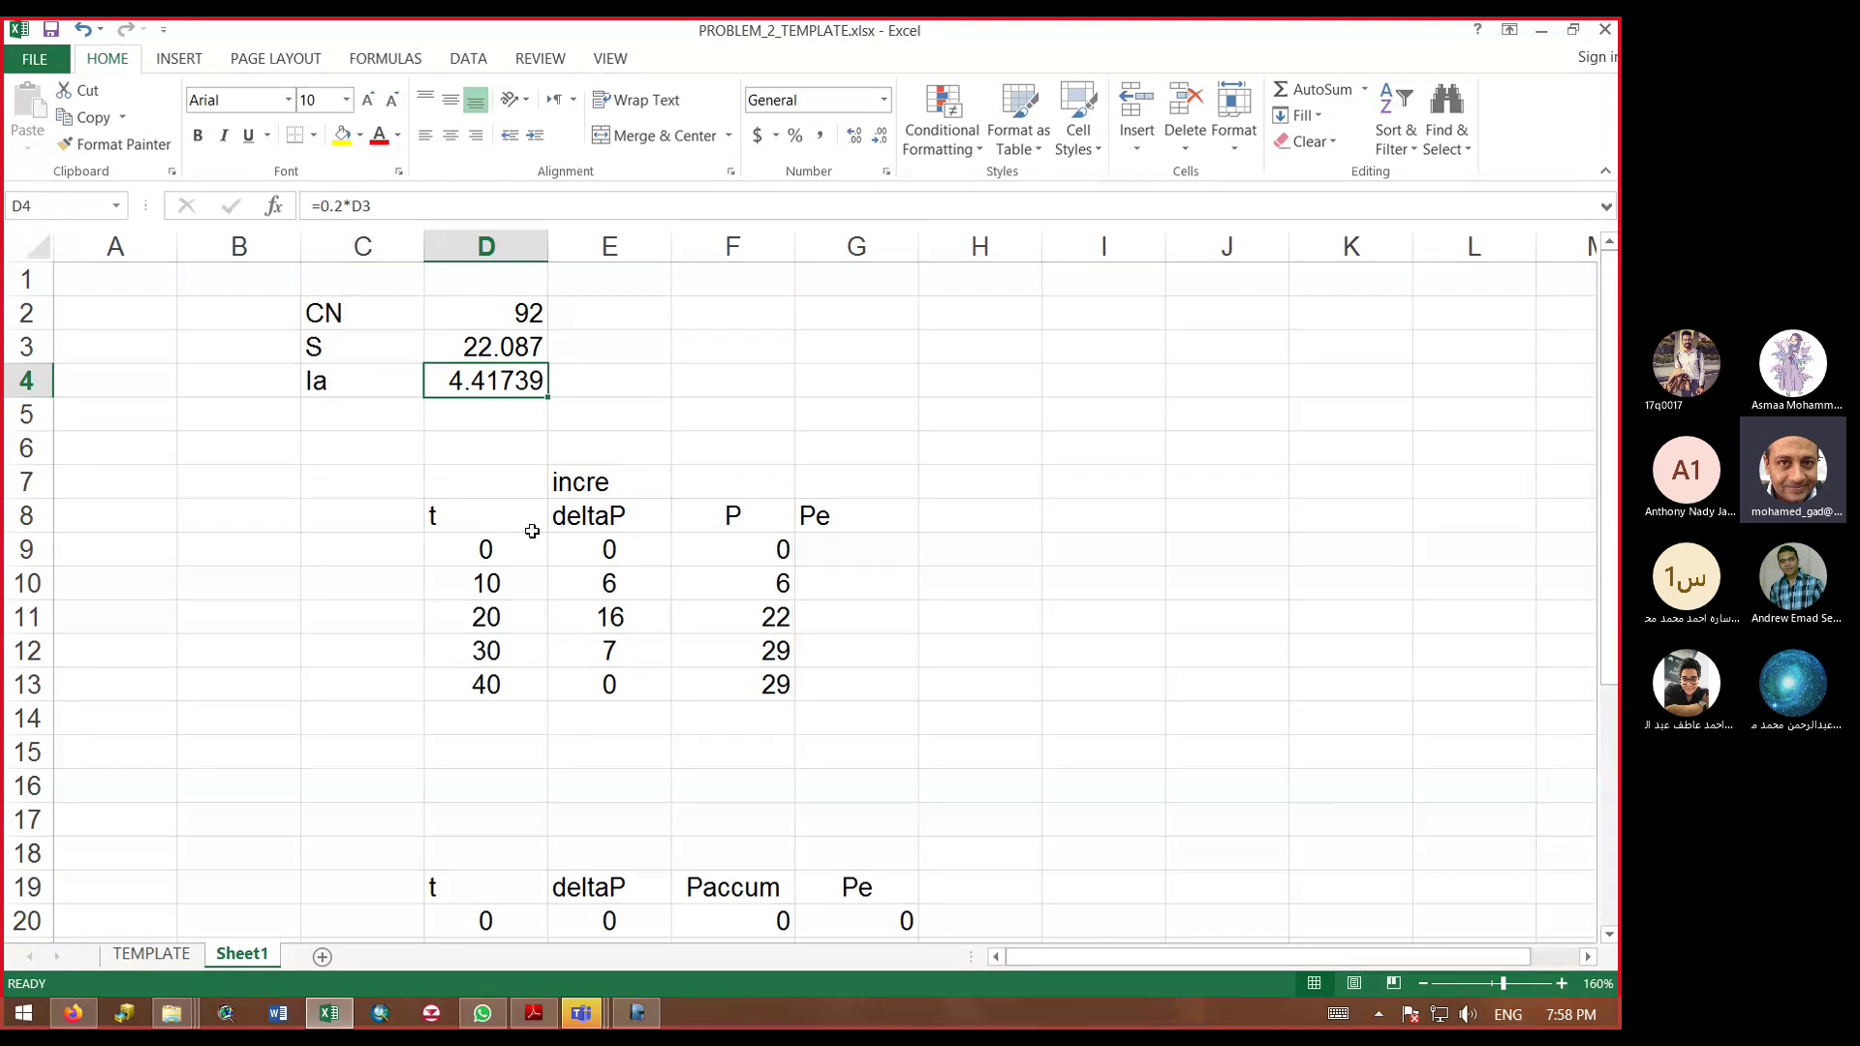
scroll(531, 531, "down", 4)
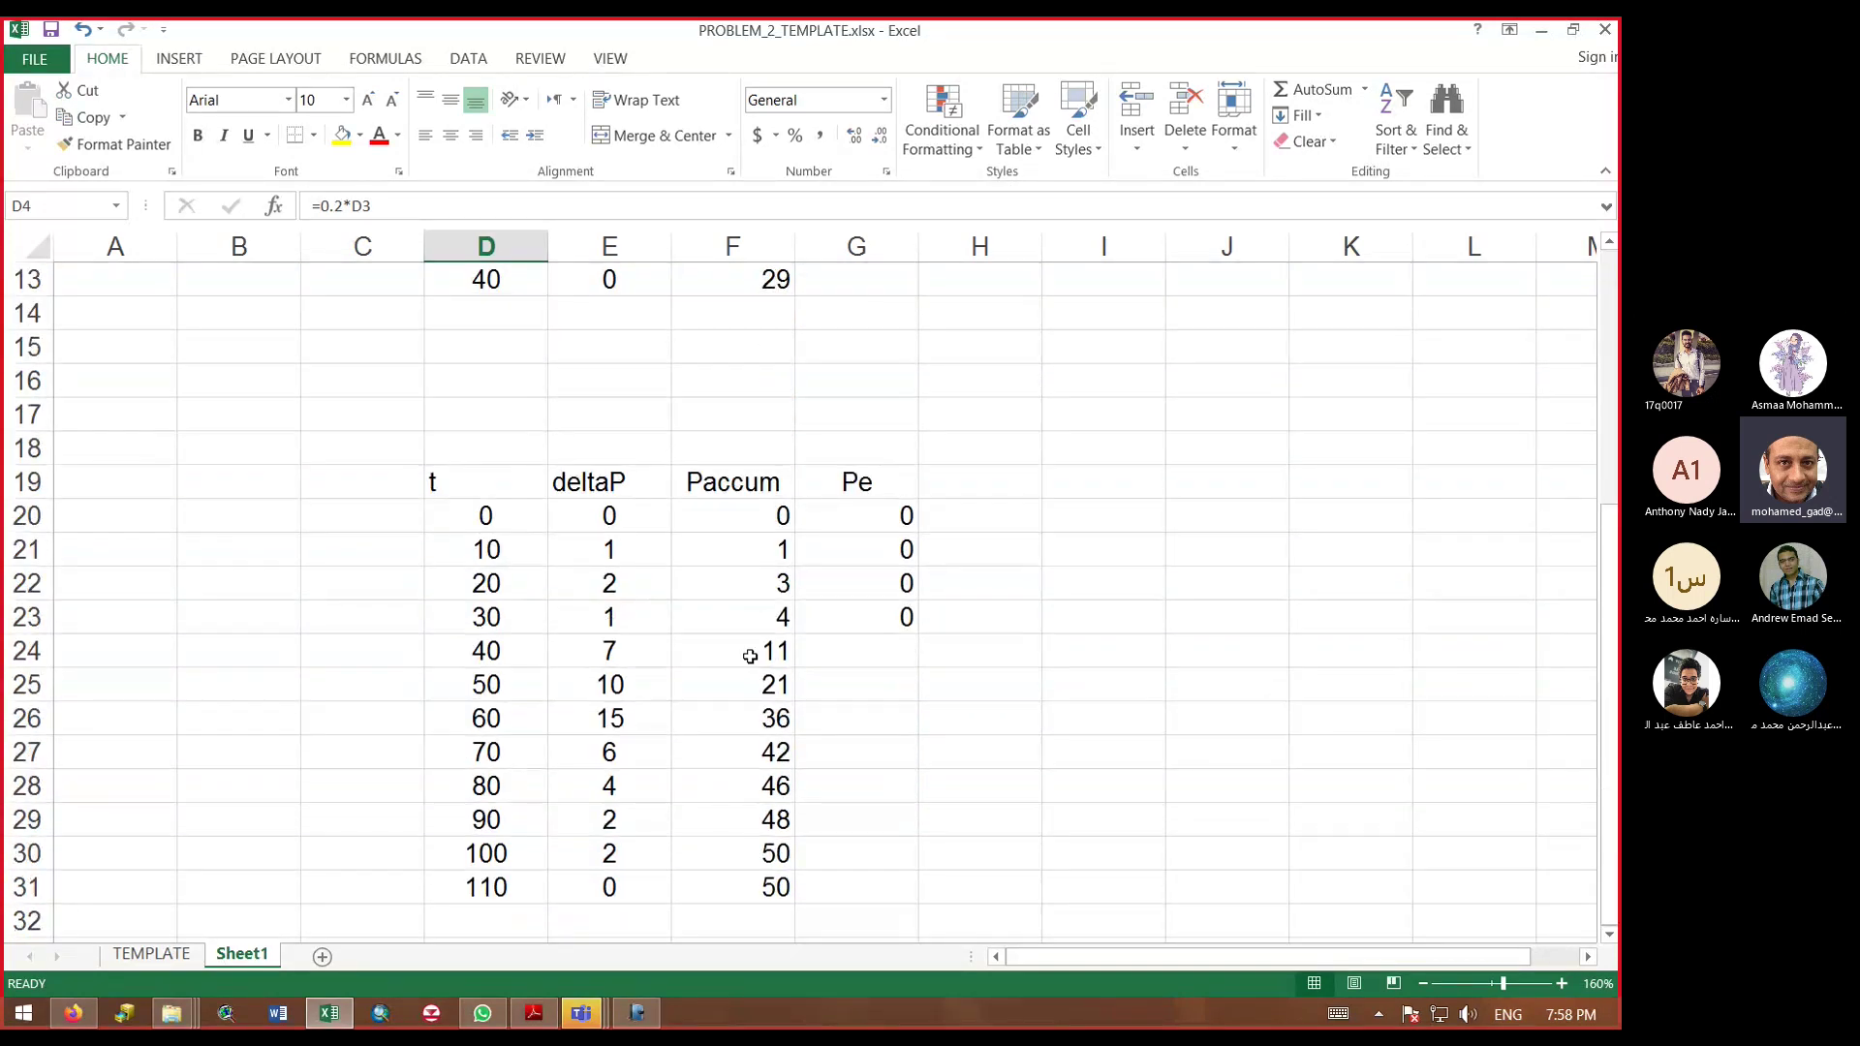
Step: With G24 selected, review the Pe equation in Assignment_7_RR_Modeling.pdf in Adobe Reader and return to the Excel workbook
left_click(826, 654)
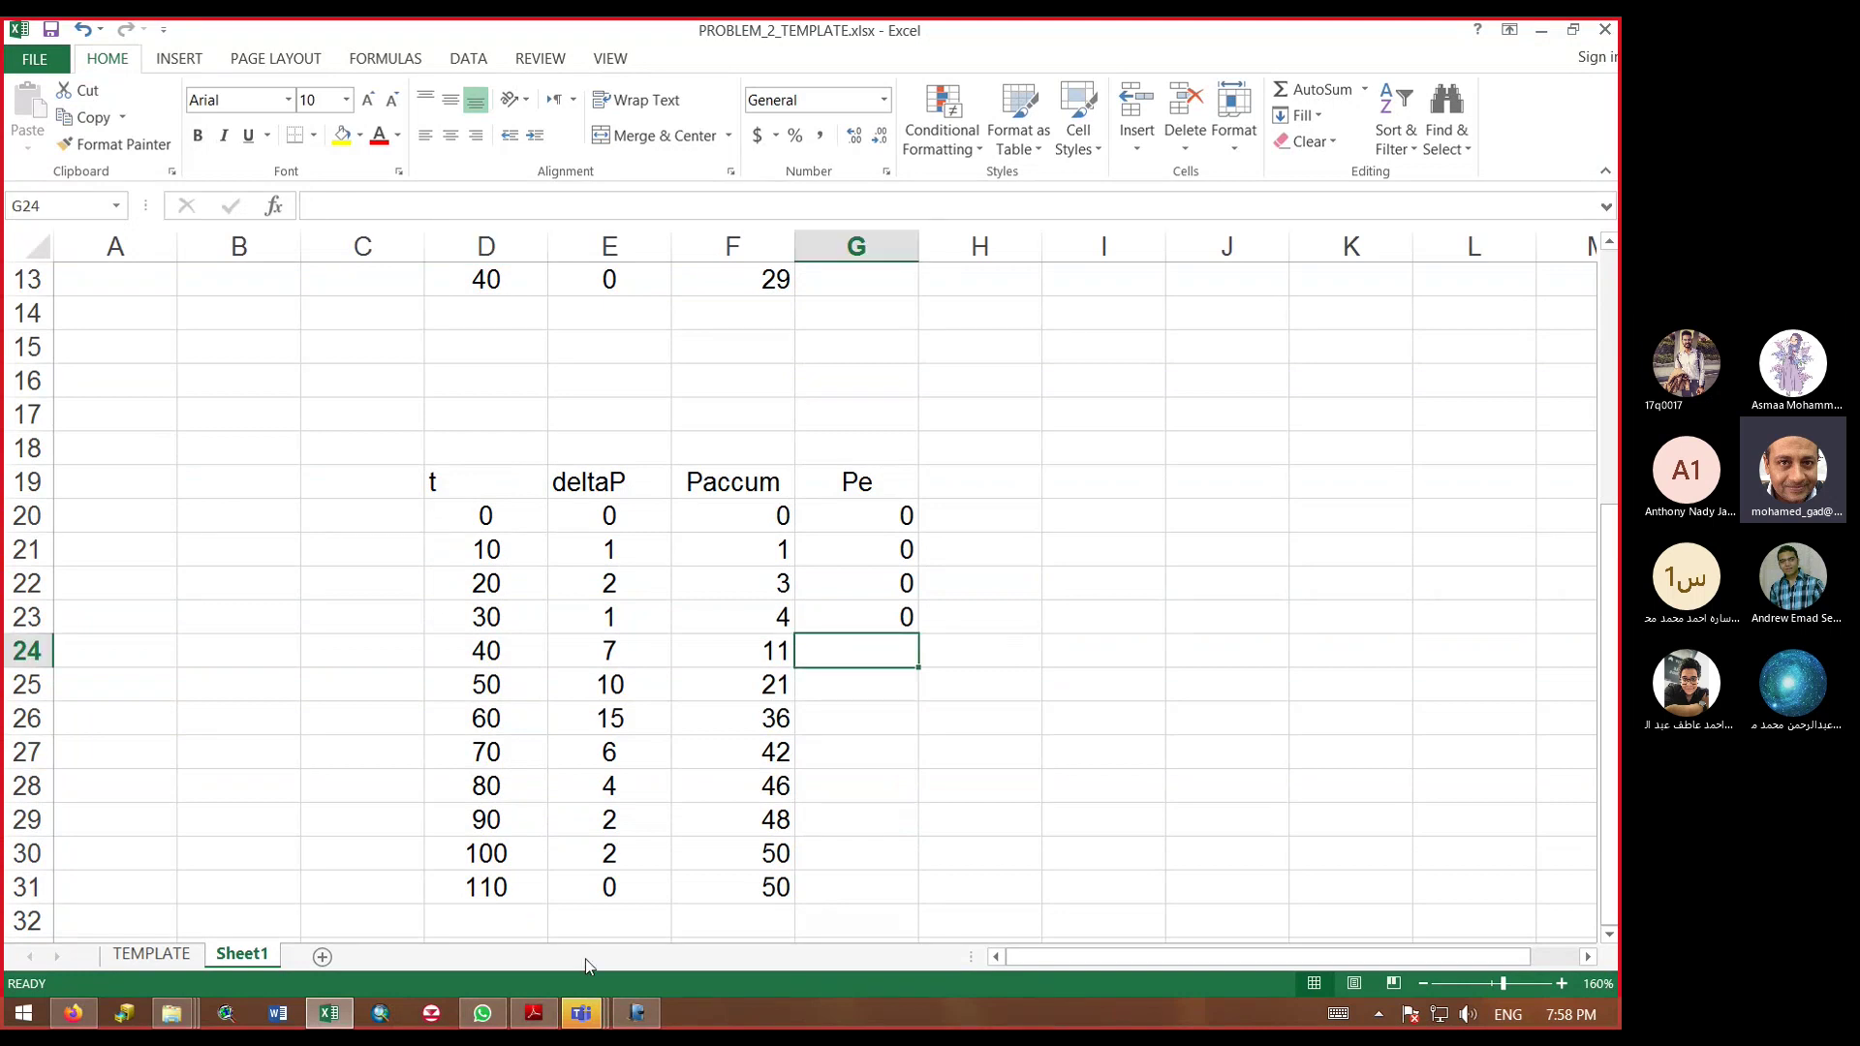
left_click(532, 1013)
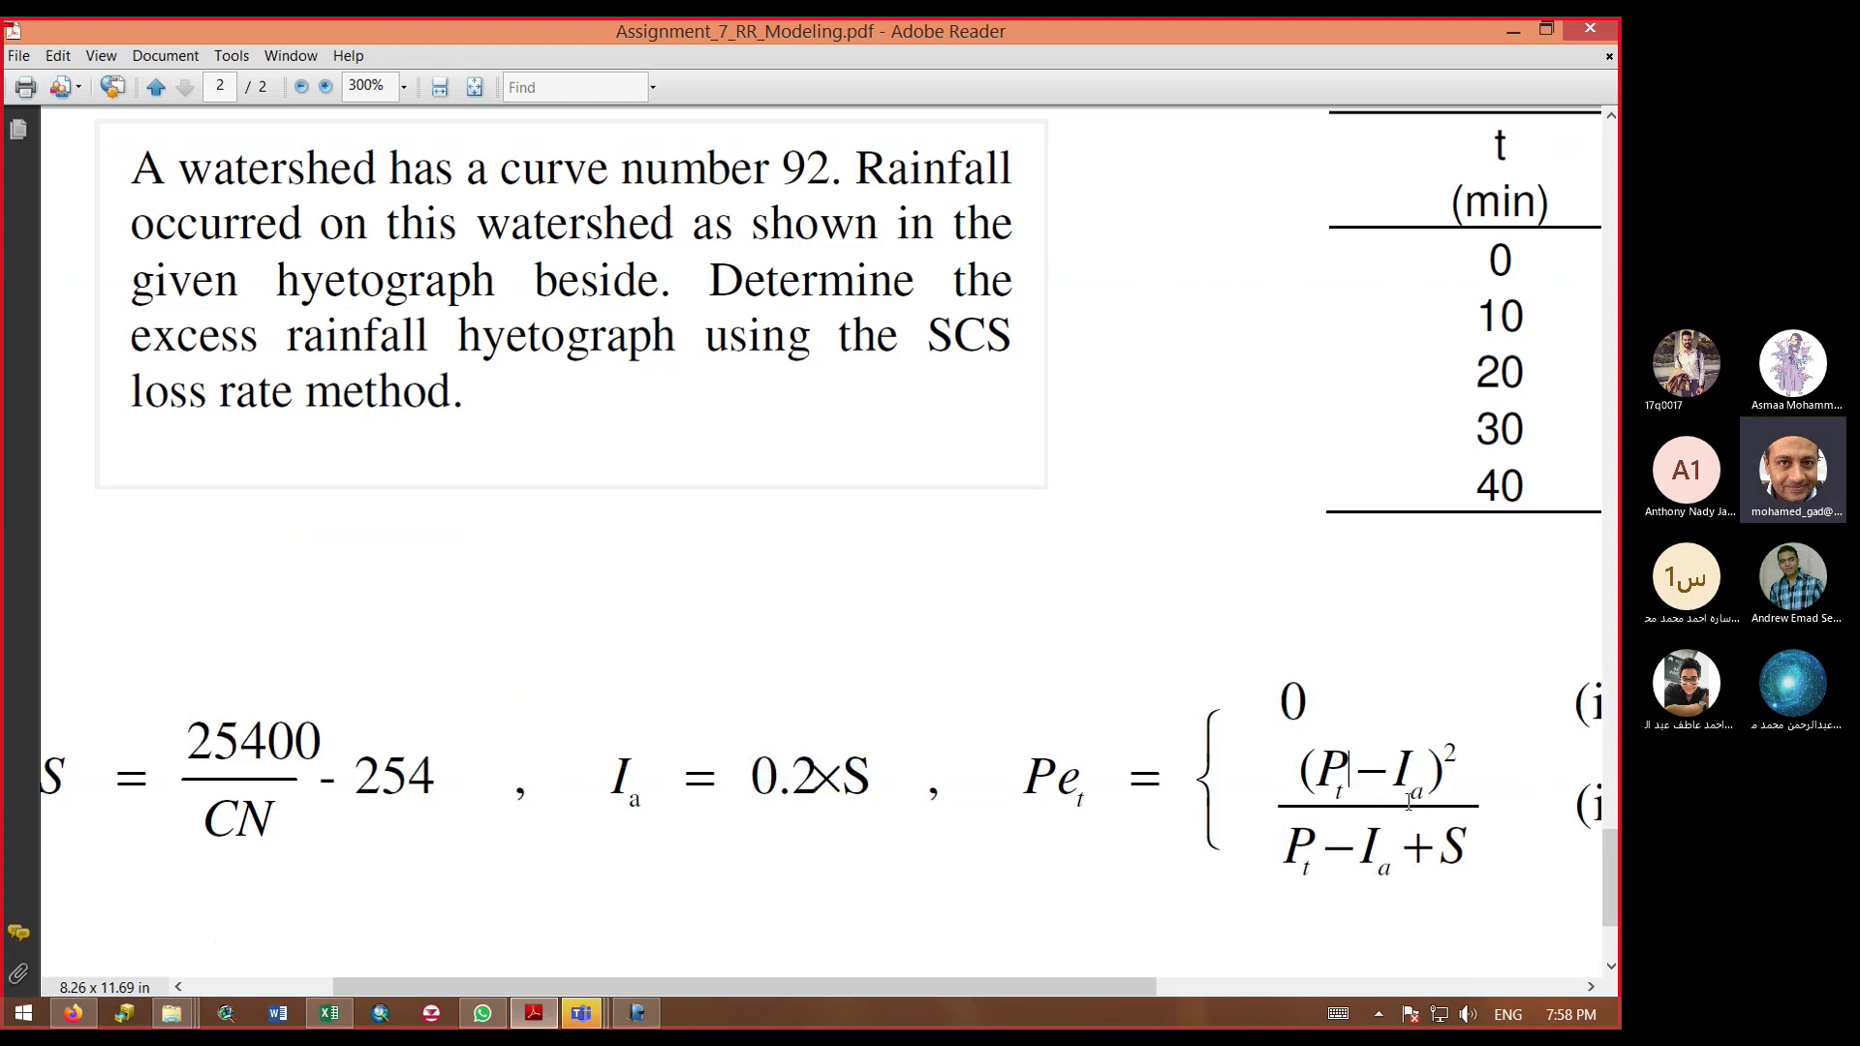
left_click_drag(1347, 765, 1465, 849)
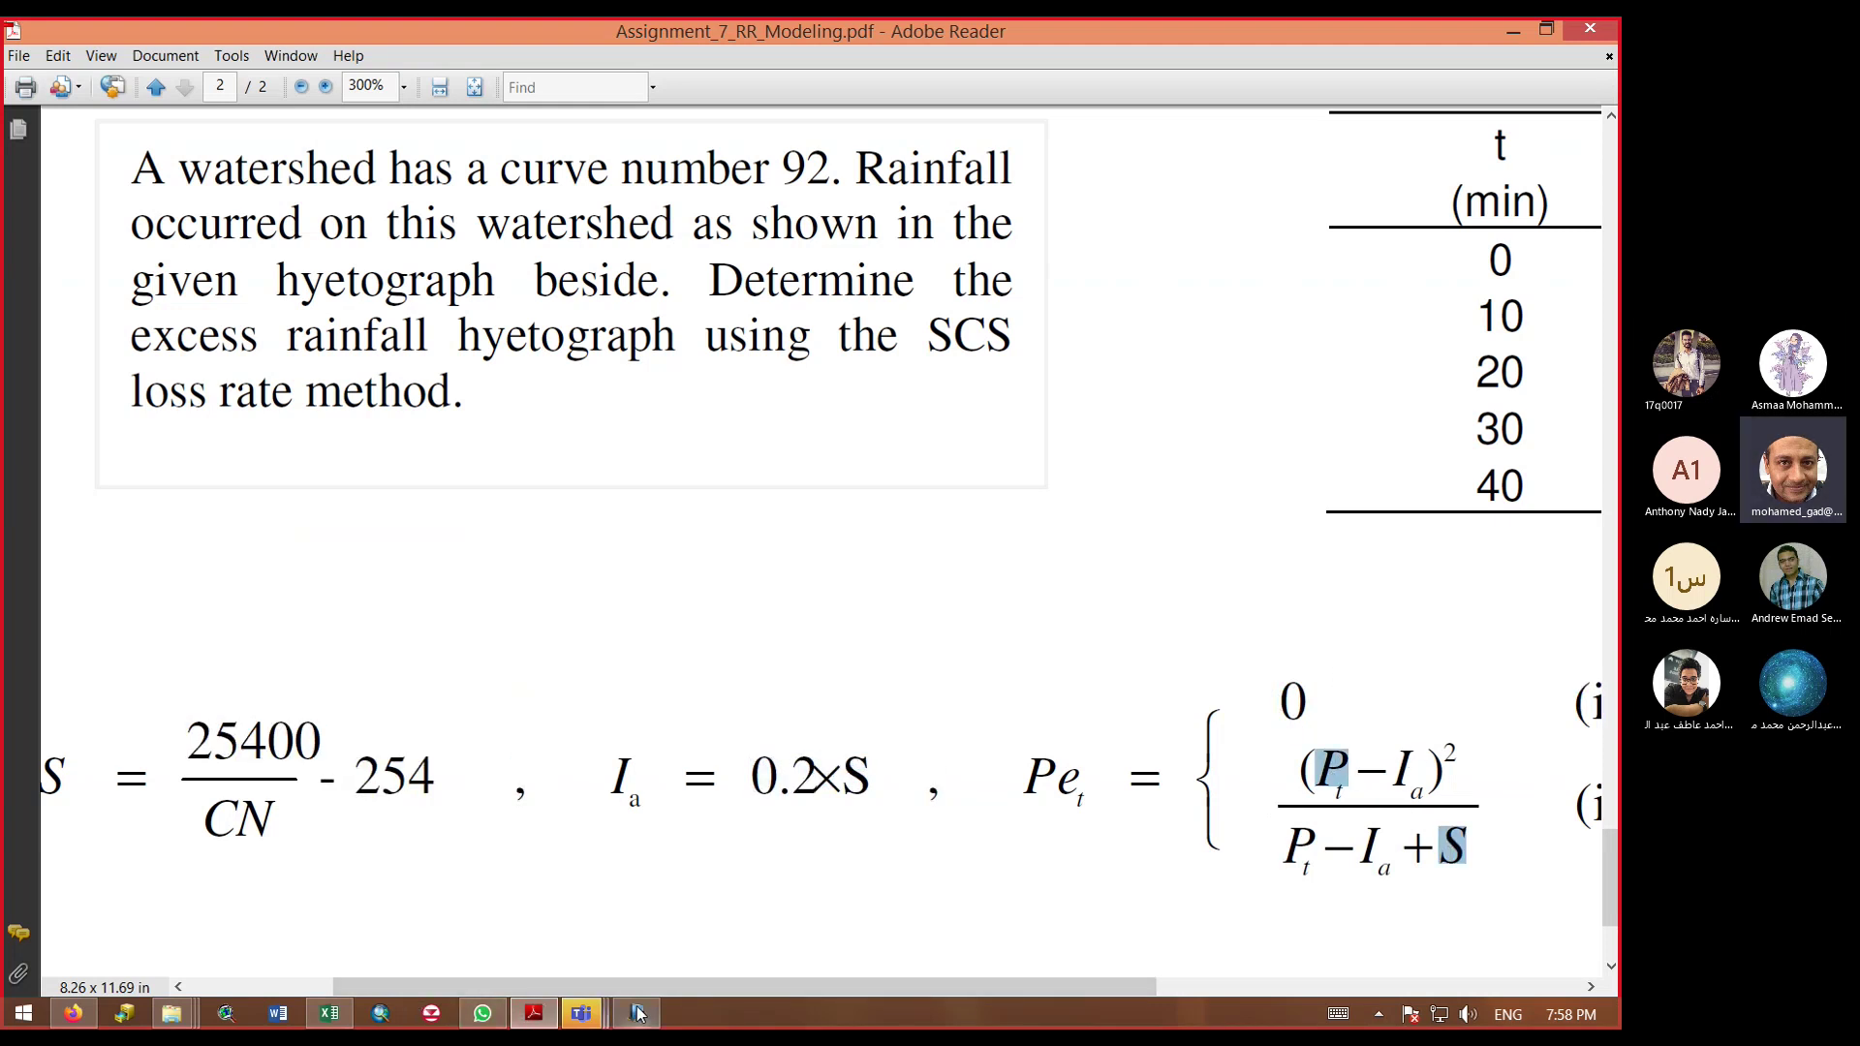
left_click(328, 1013)
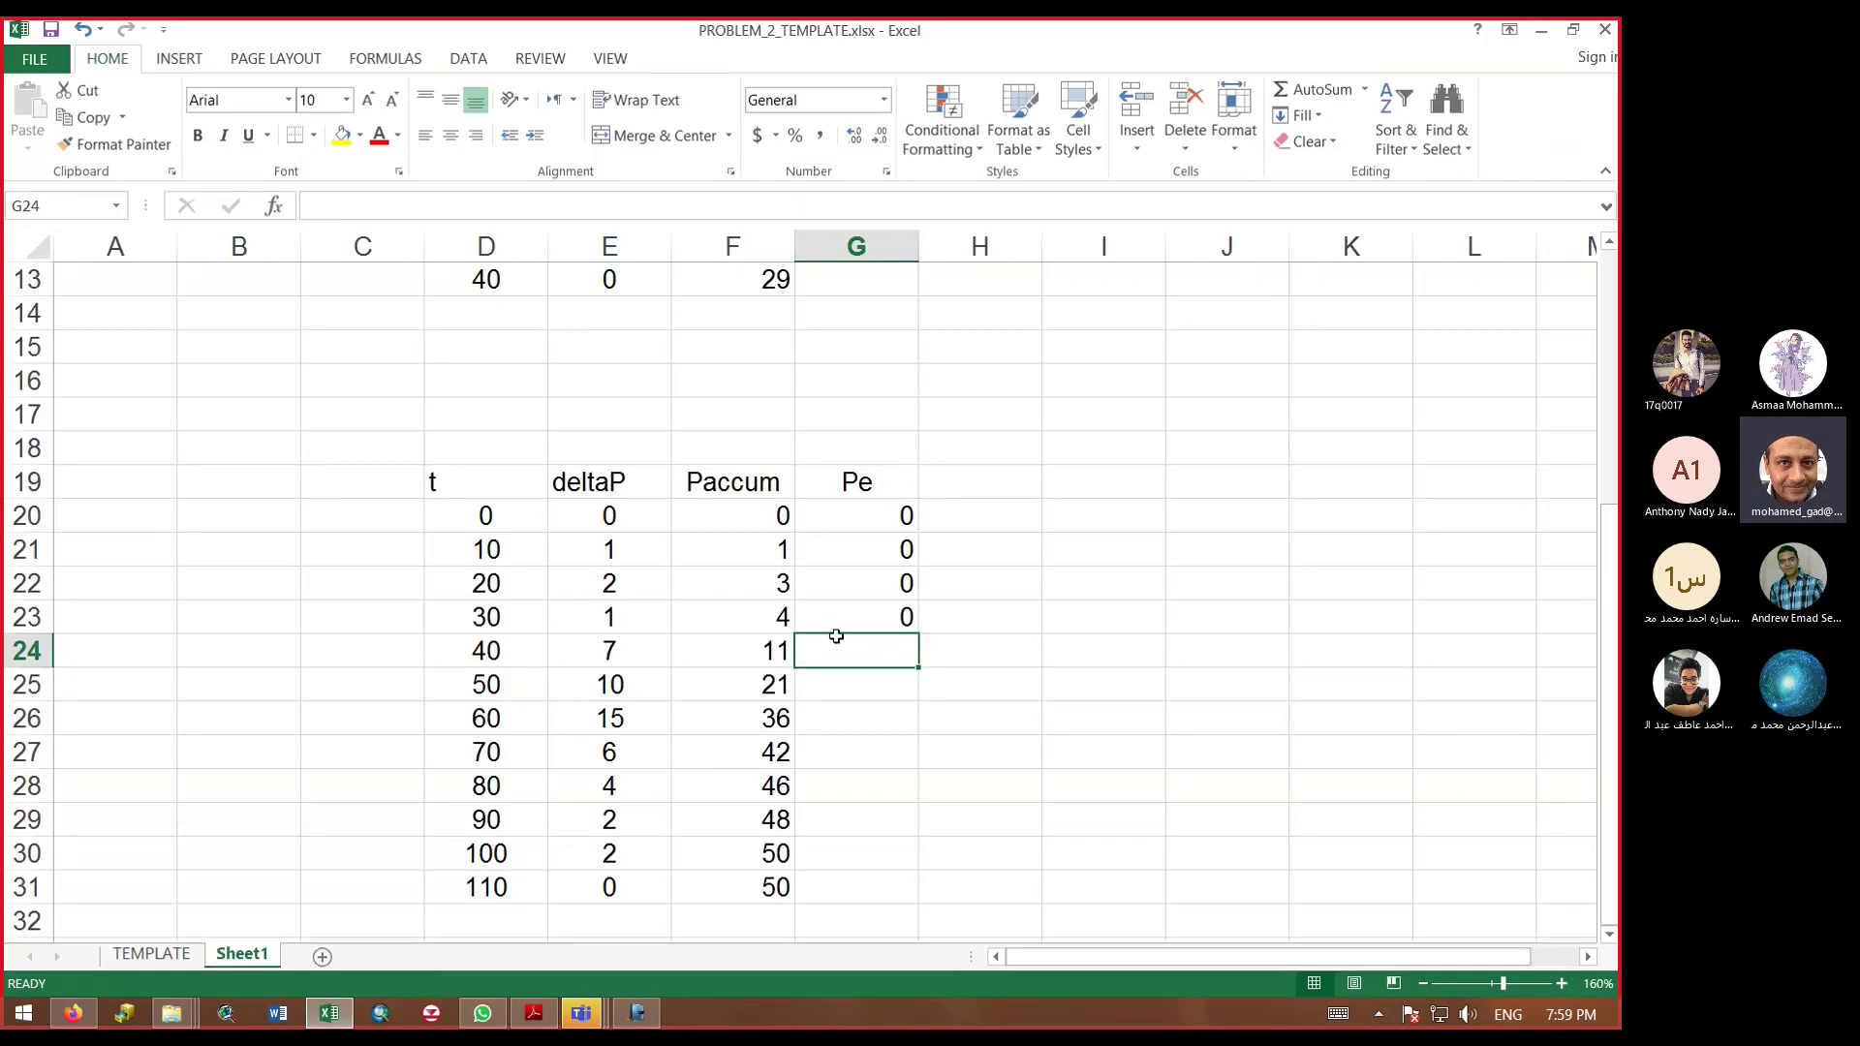
Step: Start the Pe formula in G24 with the numerator (F24-D4)^2 and open the denominator bracket after the division sign
type("=")
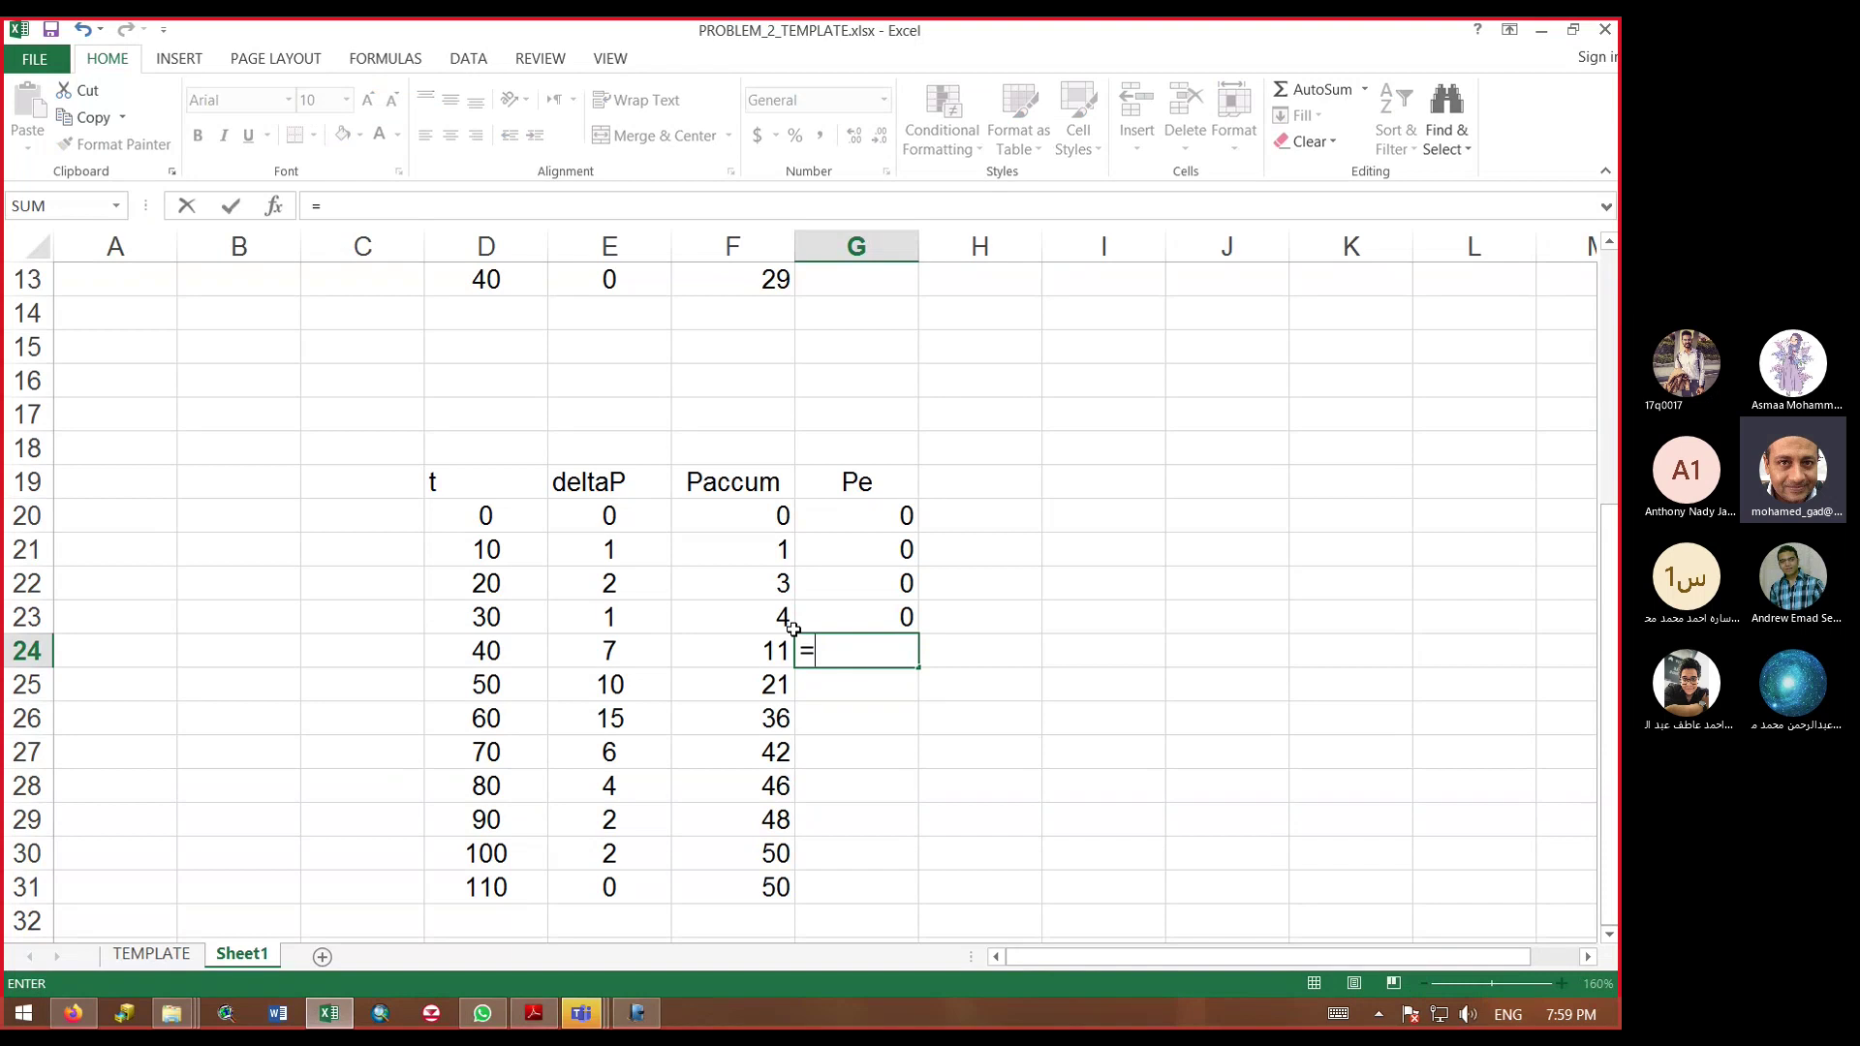
type("(")
left_click(760, 647)
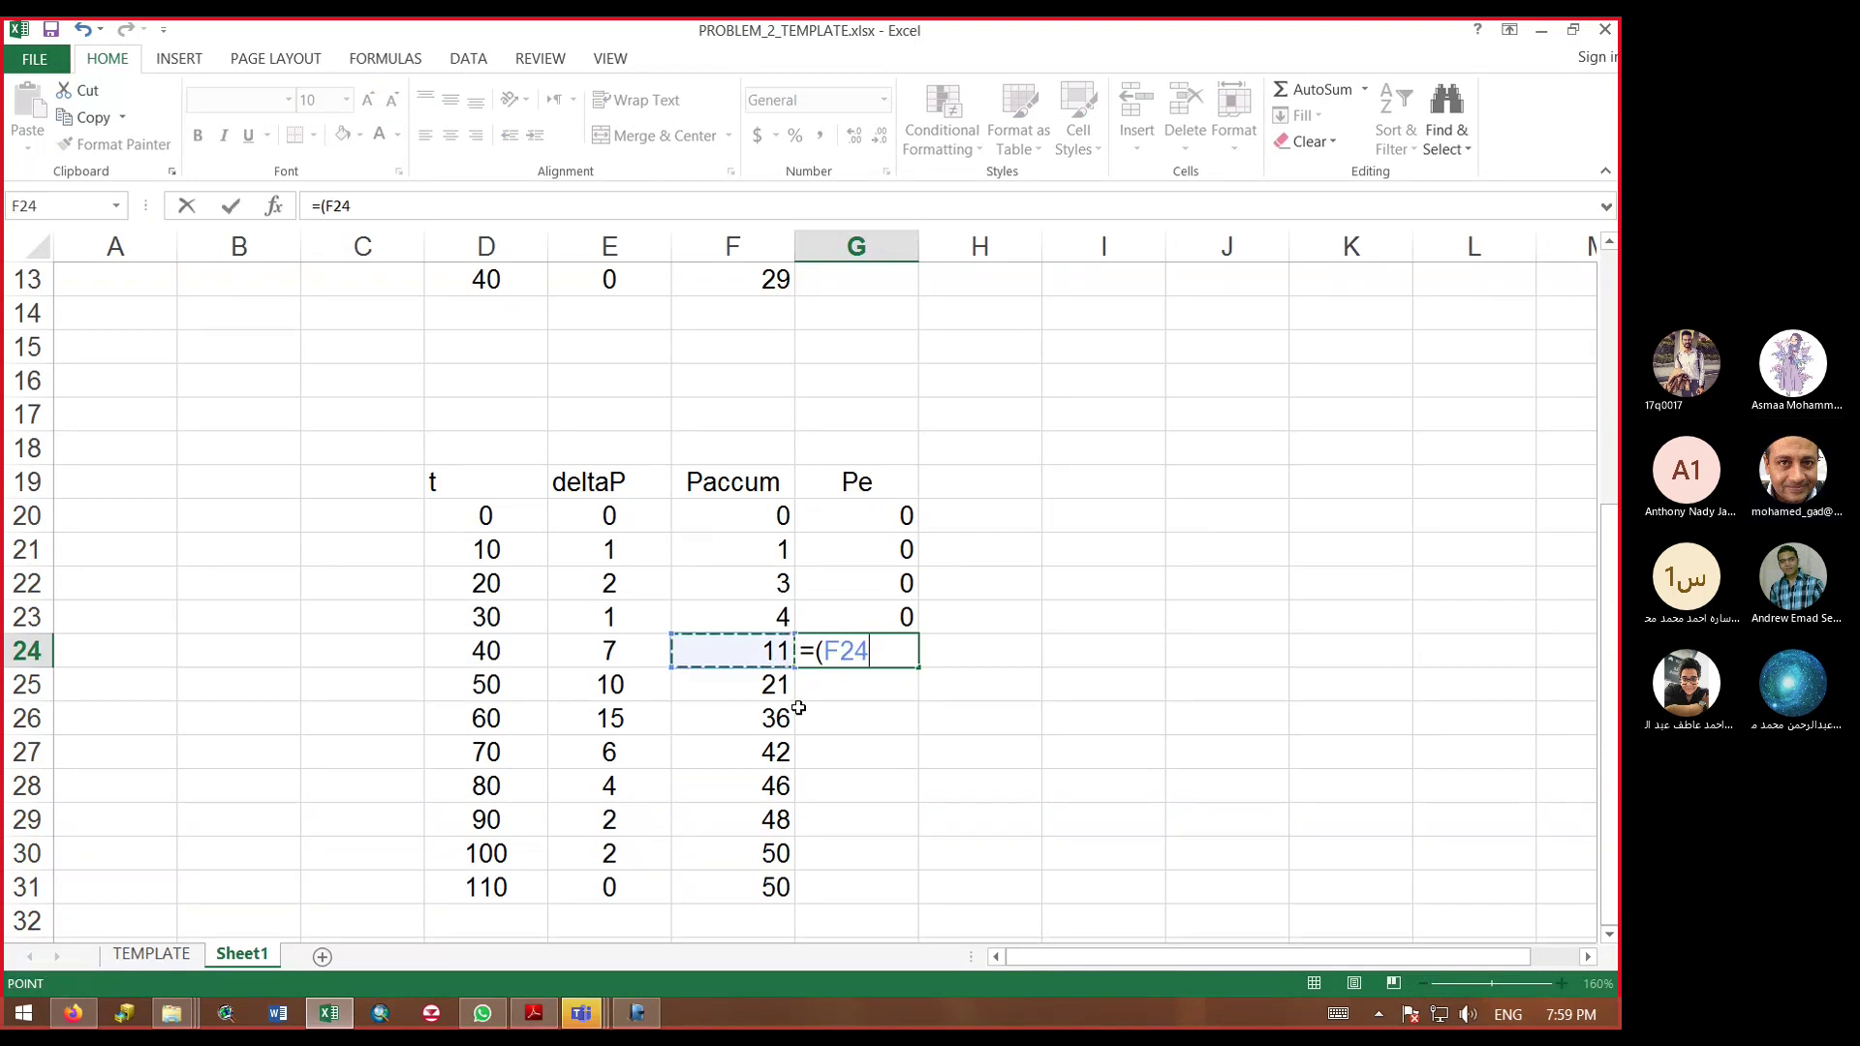
type("-")
scroll(1453, 436, "up", 4)
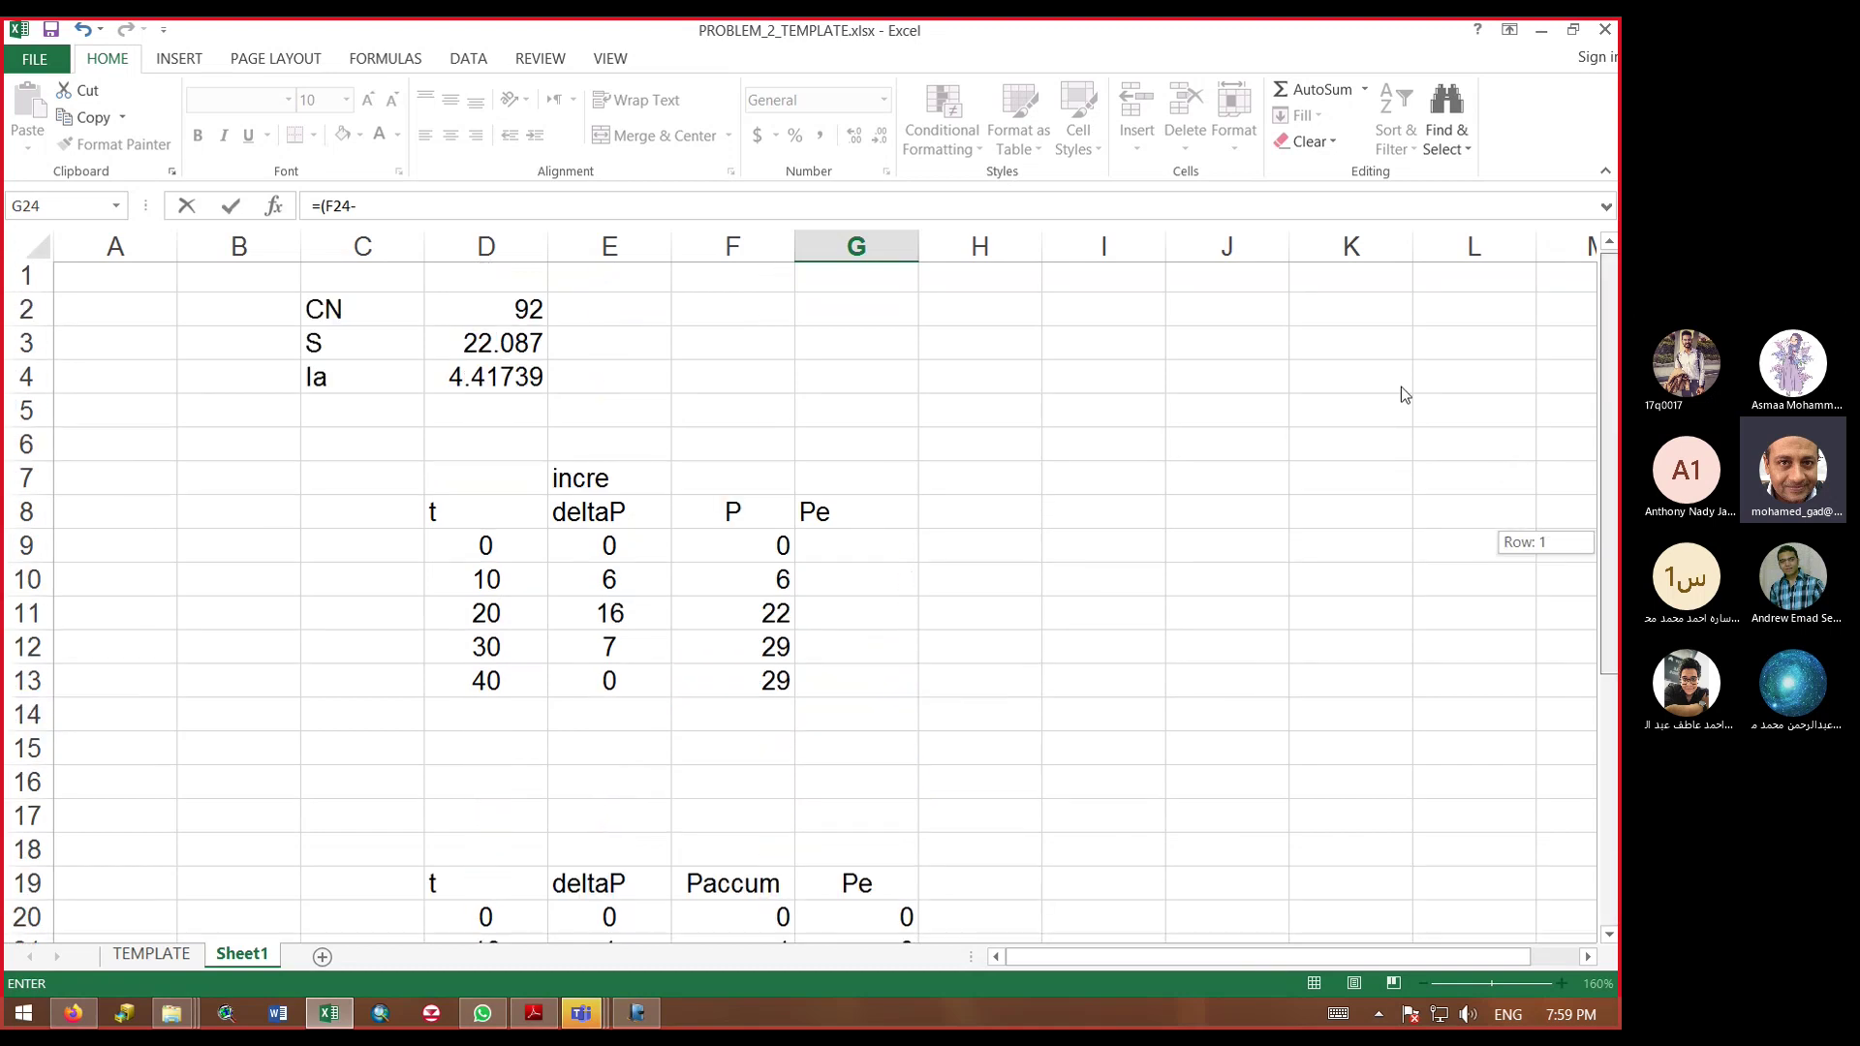
left_click(466, 382)
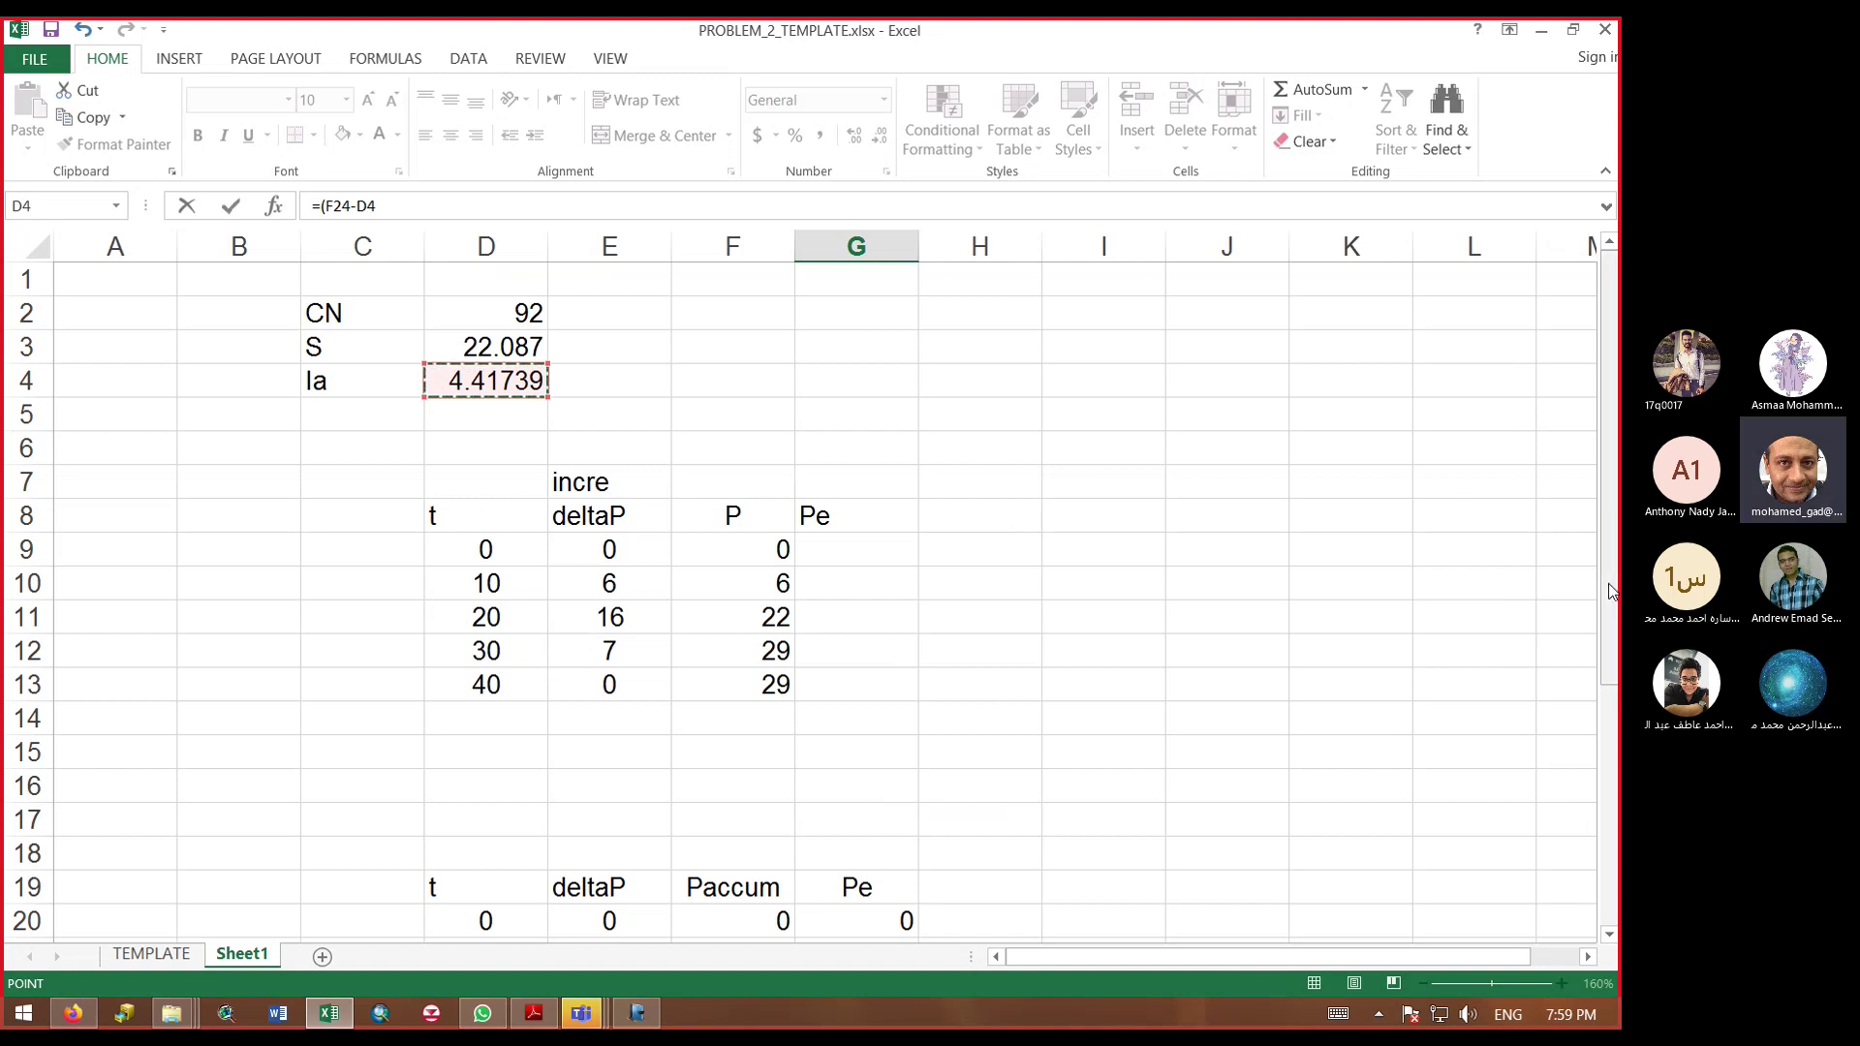
left_click_drag(1611, 590, 1610, 651)
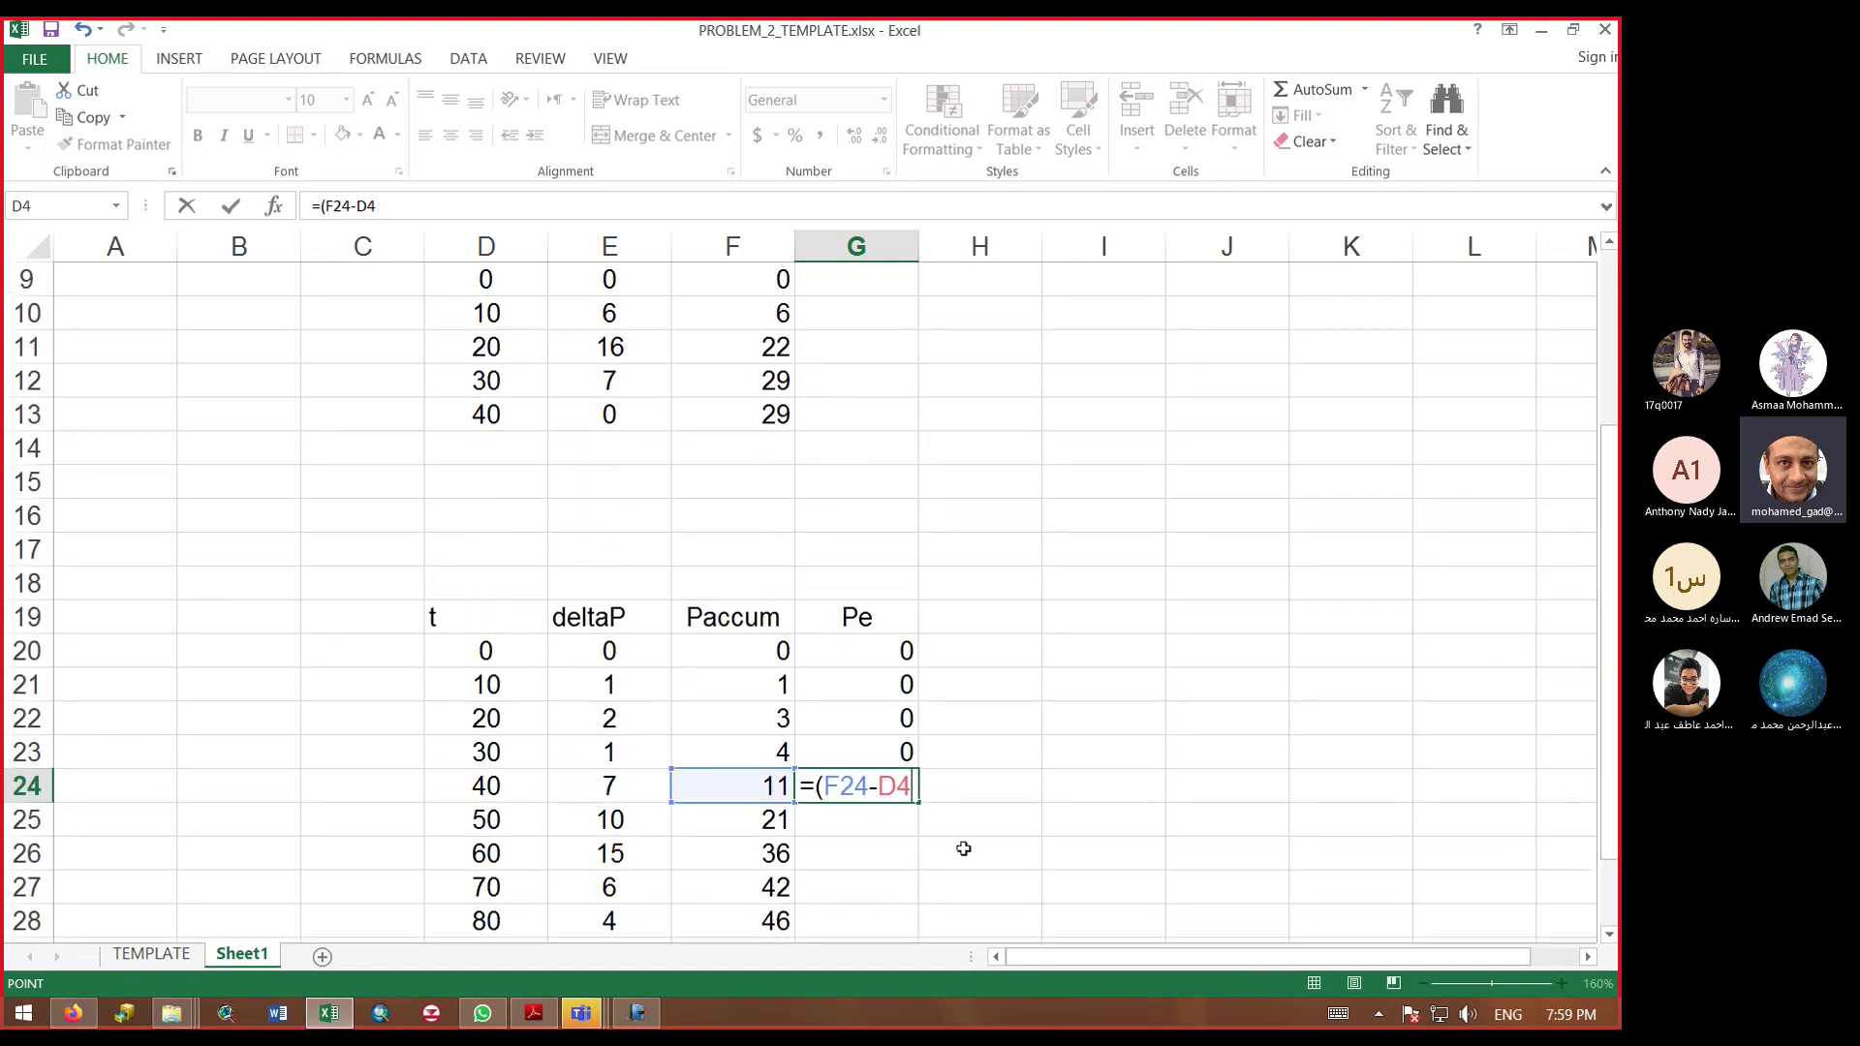
left_click(415, 208)
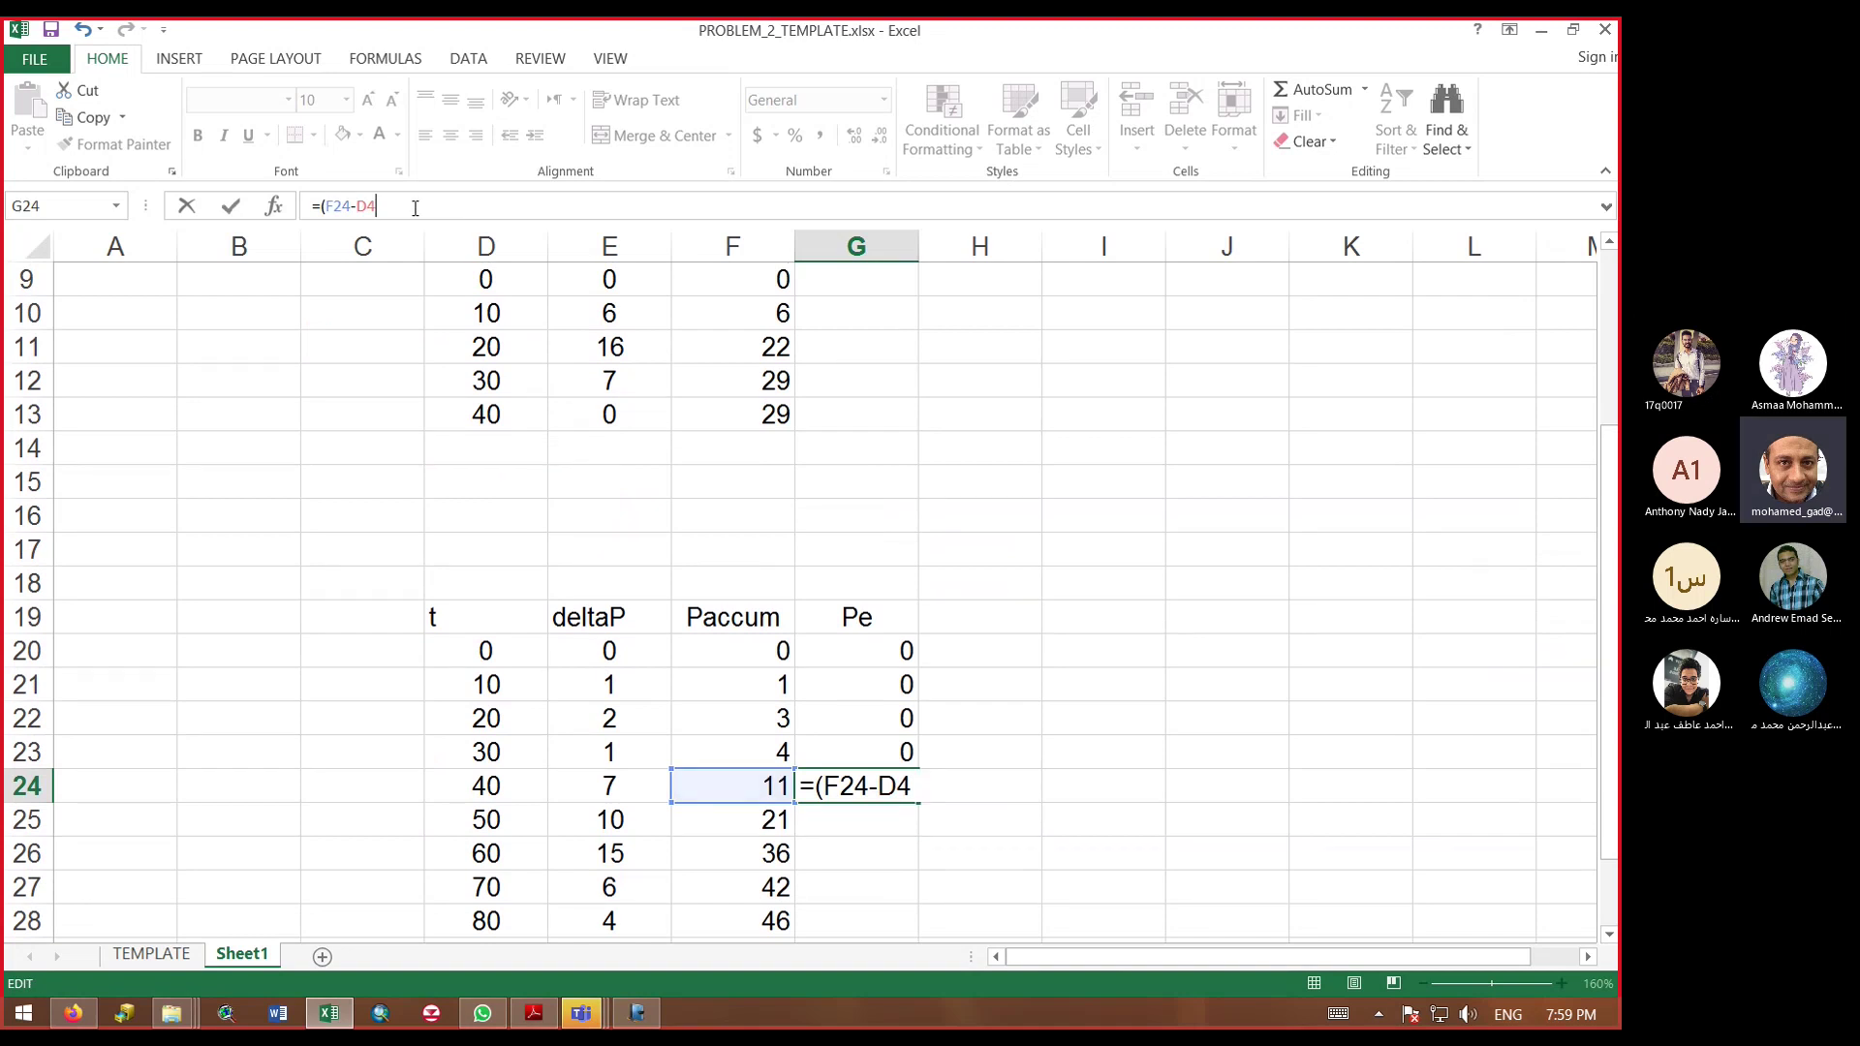
type(")^2/(")
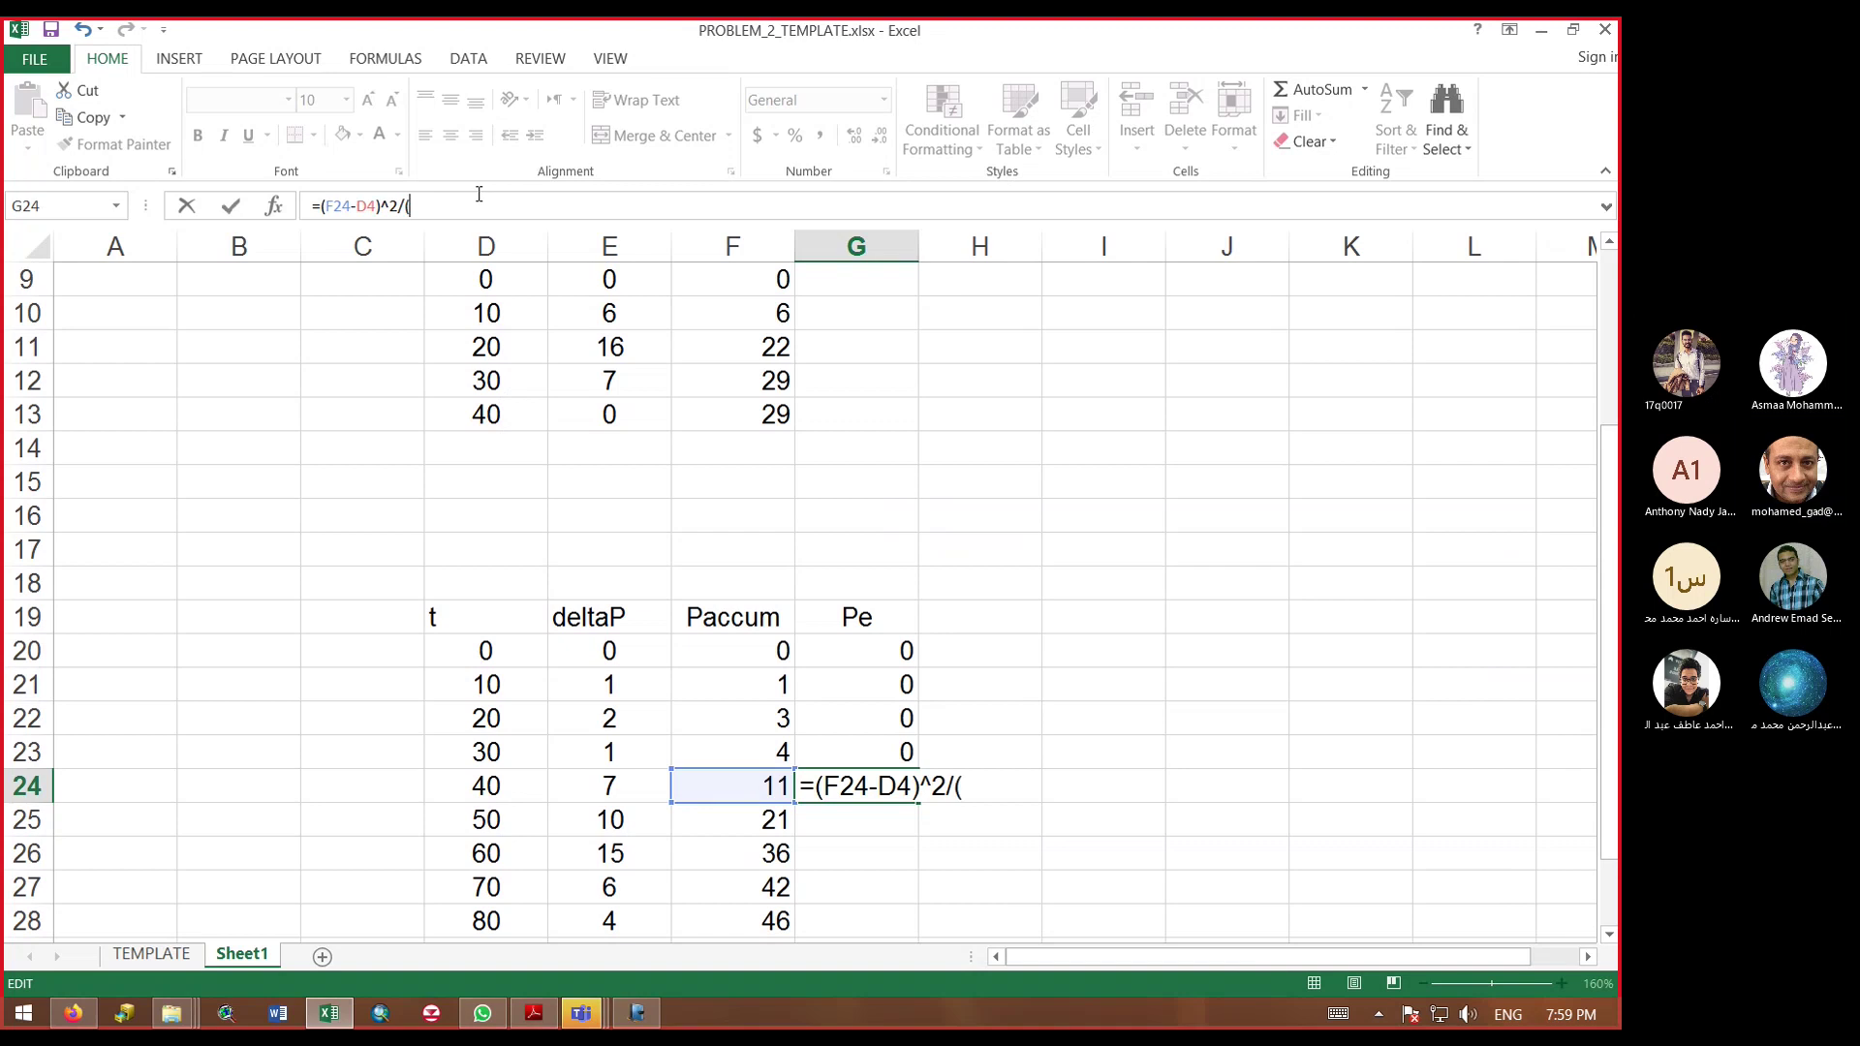
Step: Complete the G24 formula with the denominator (F24-D4+D3) and enter it
type(")")
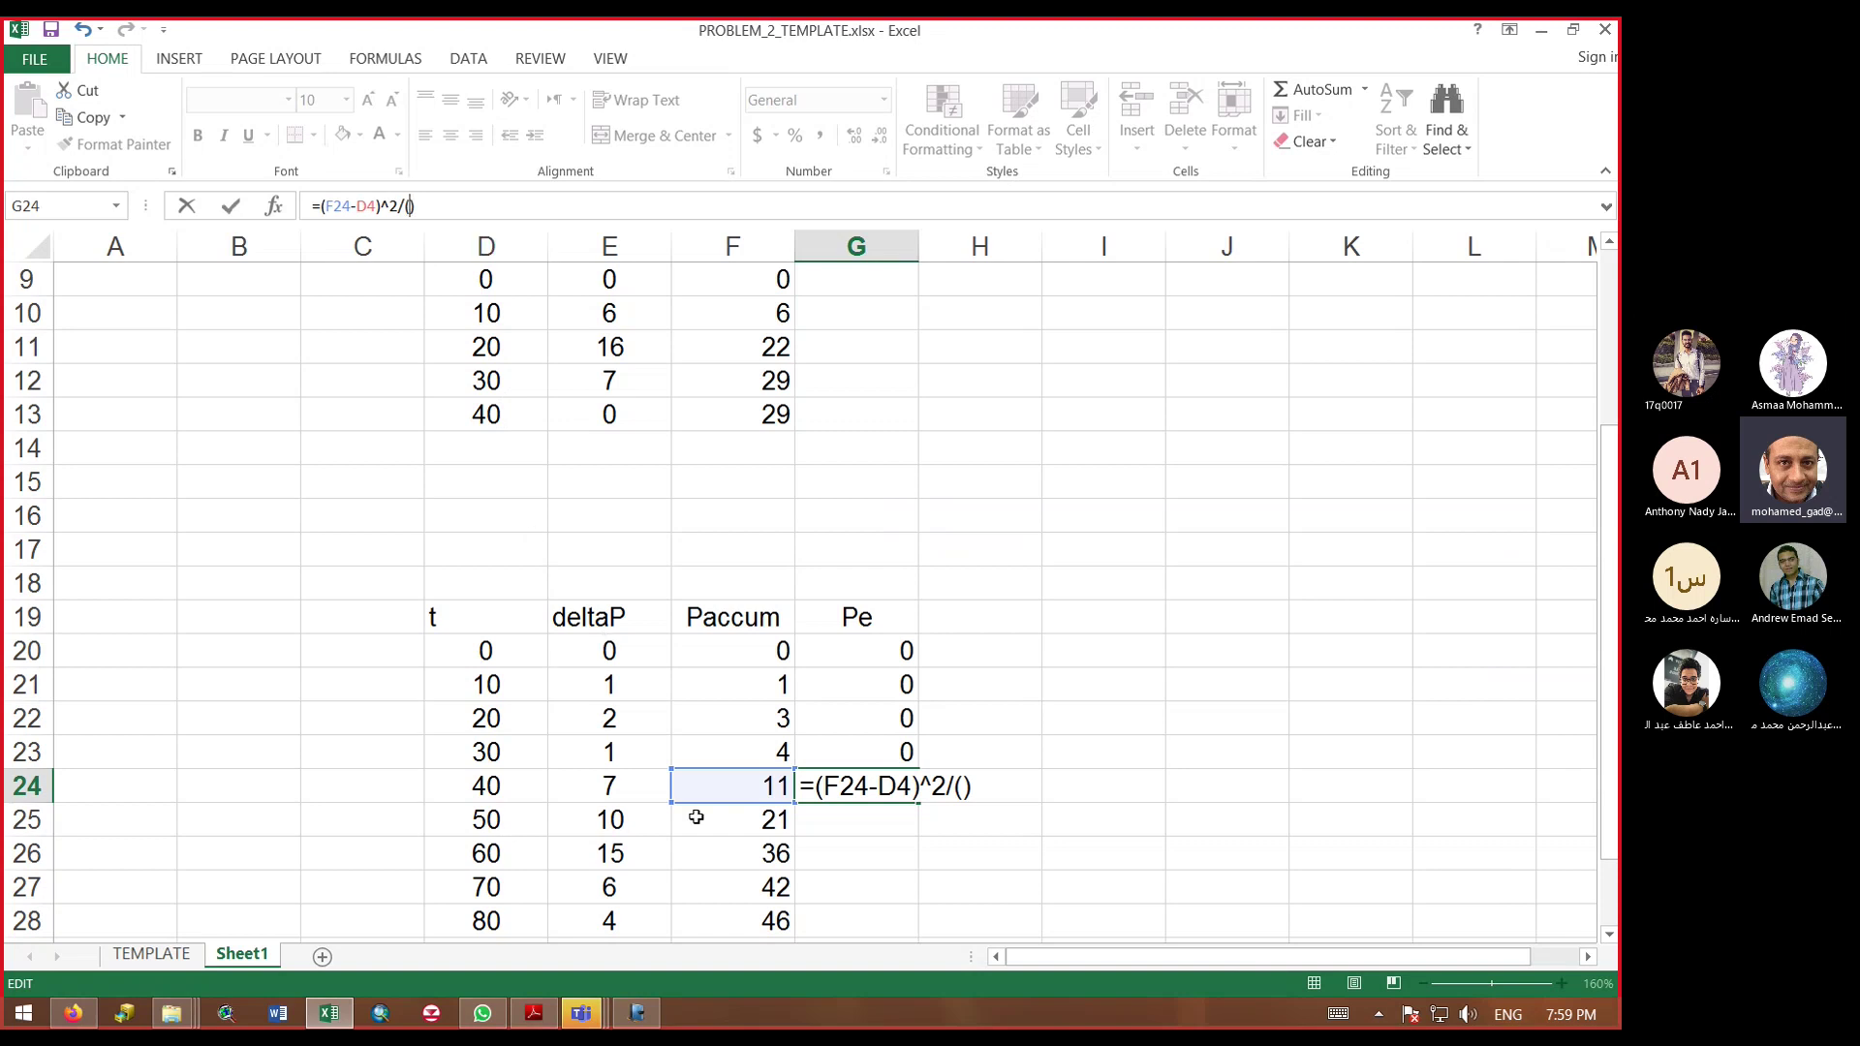
left_click(716, 781)
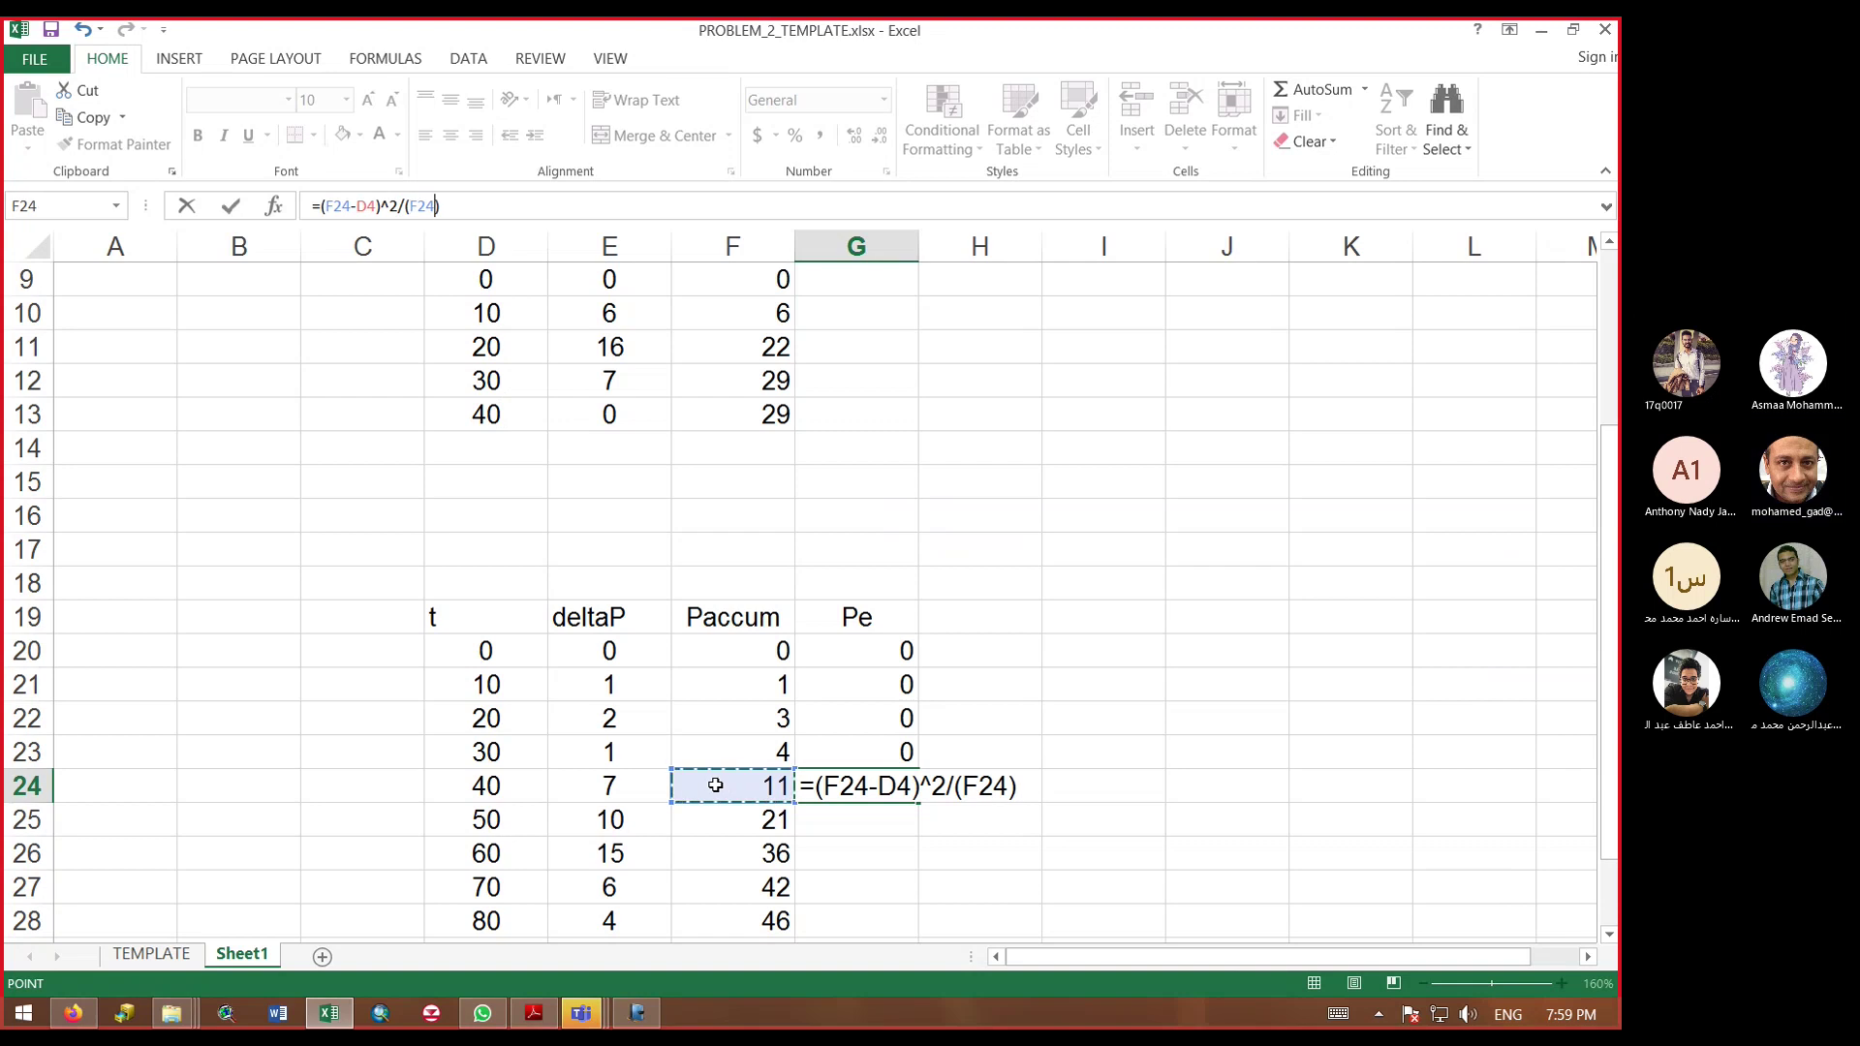
type("-")
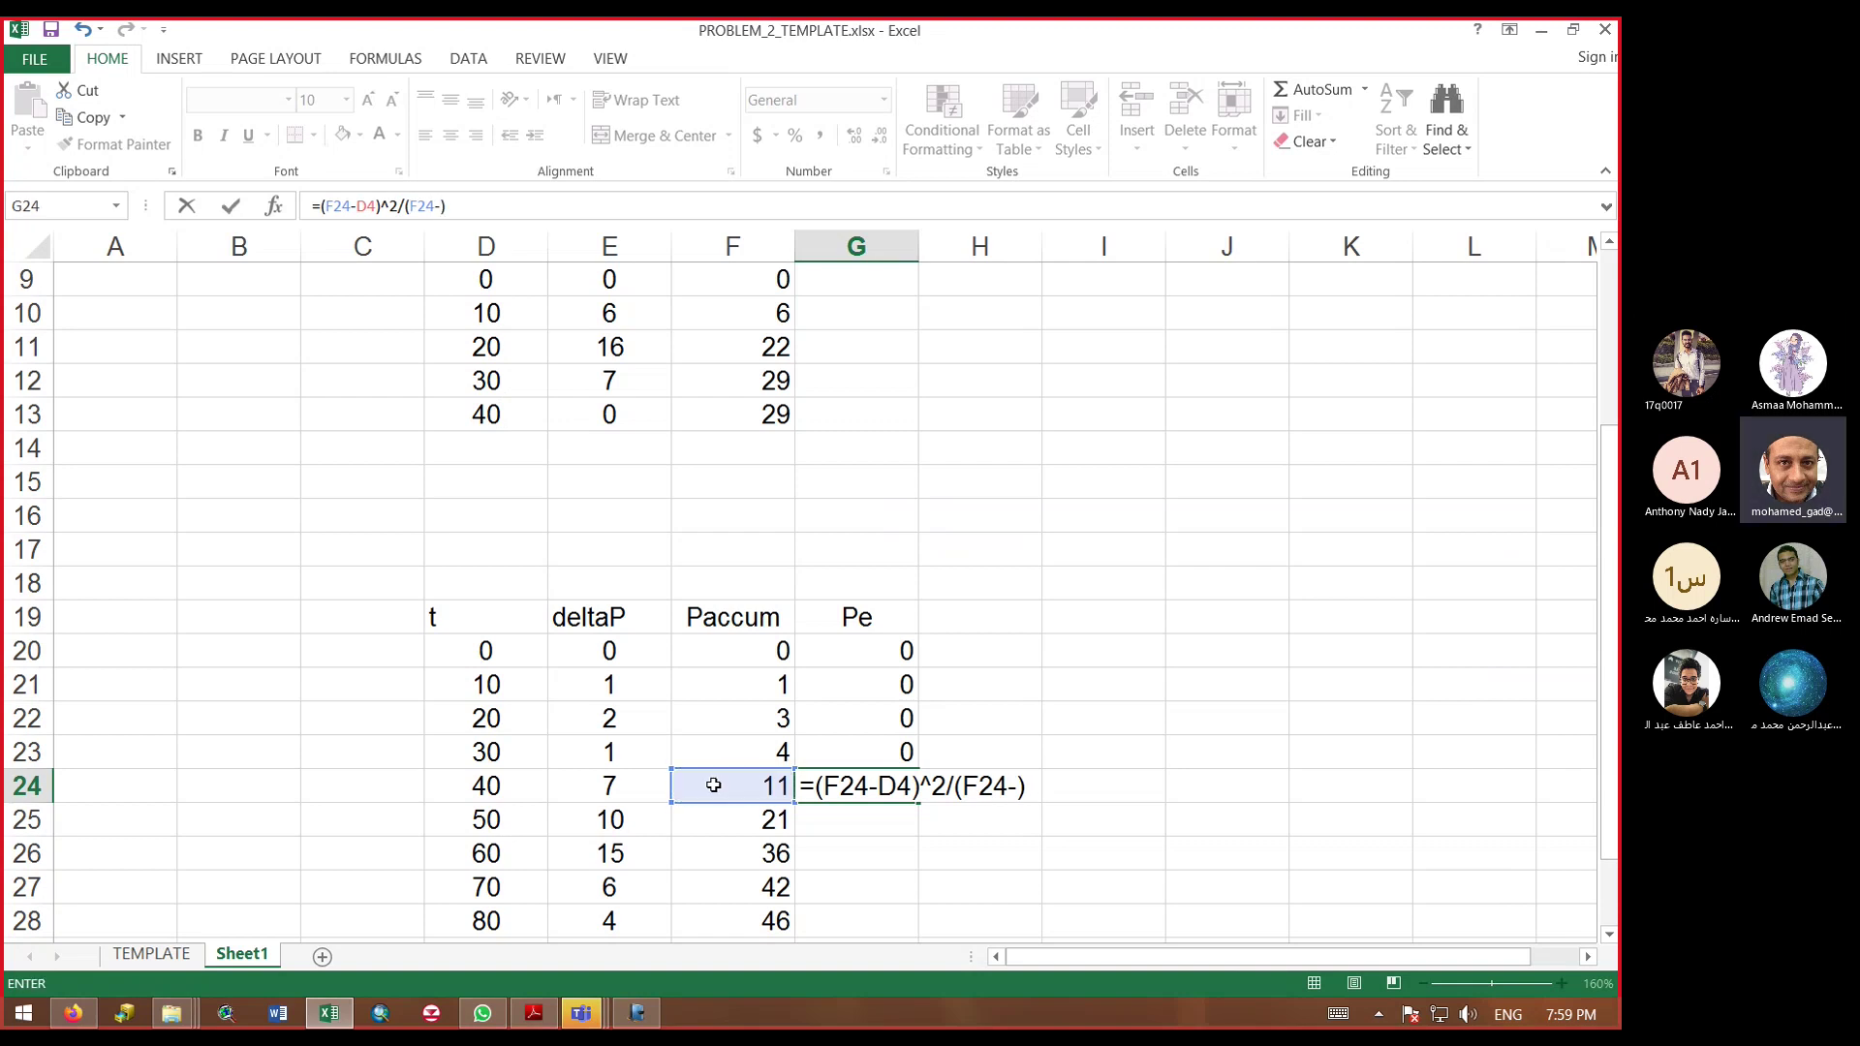
scroll(727, 480, "up", 2)
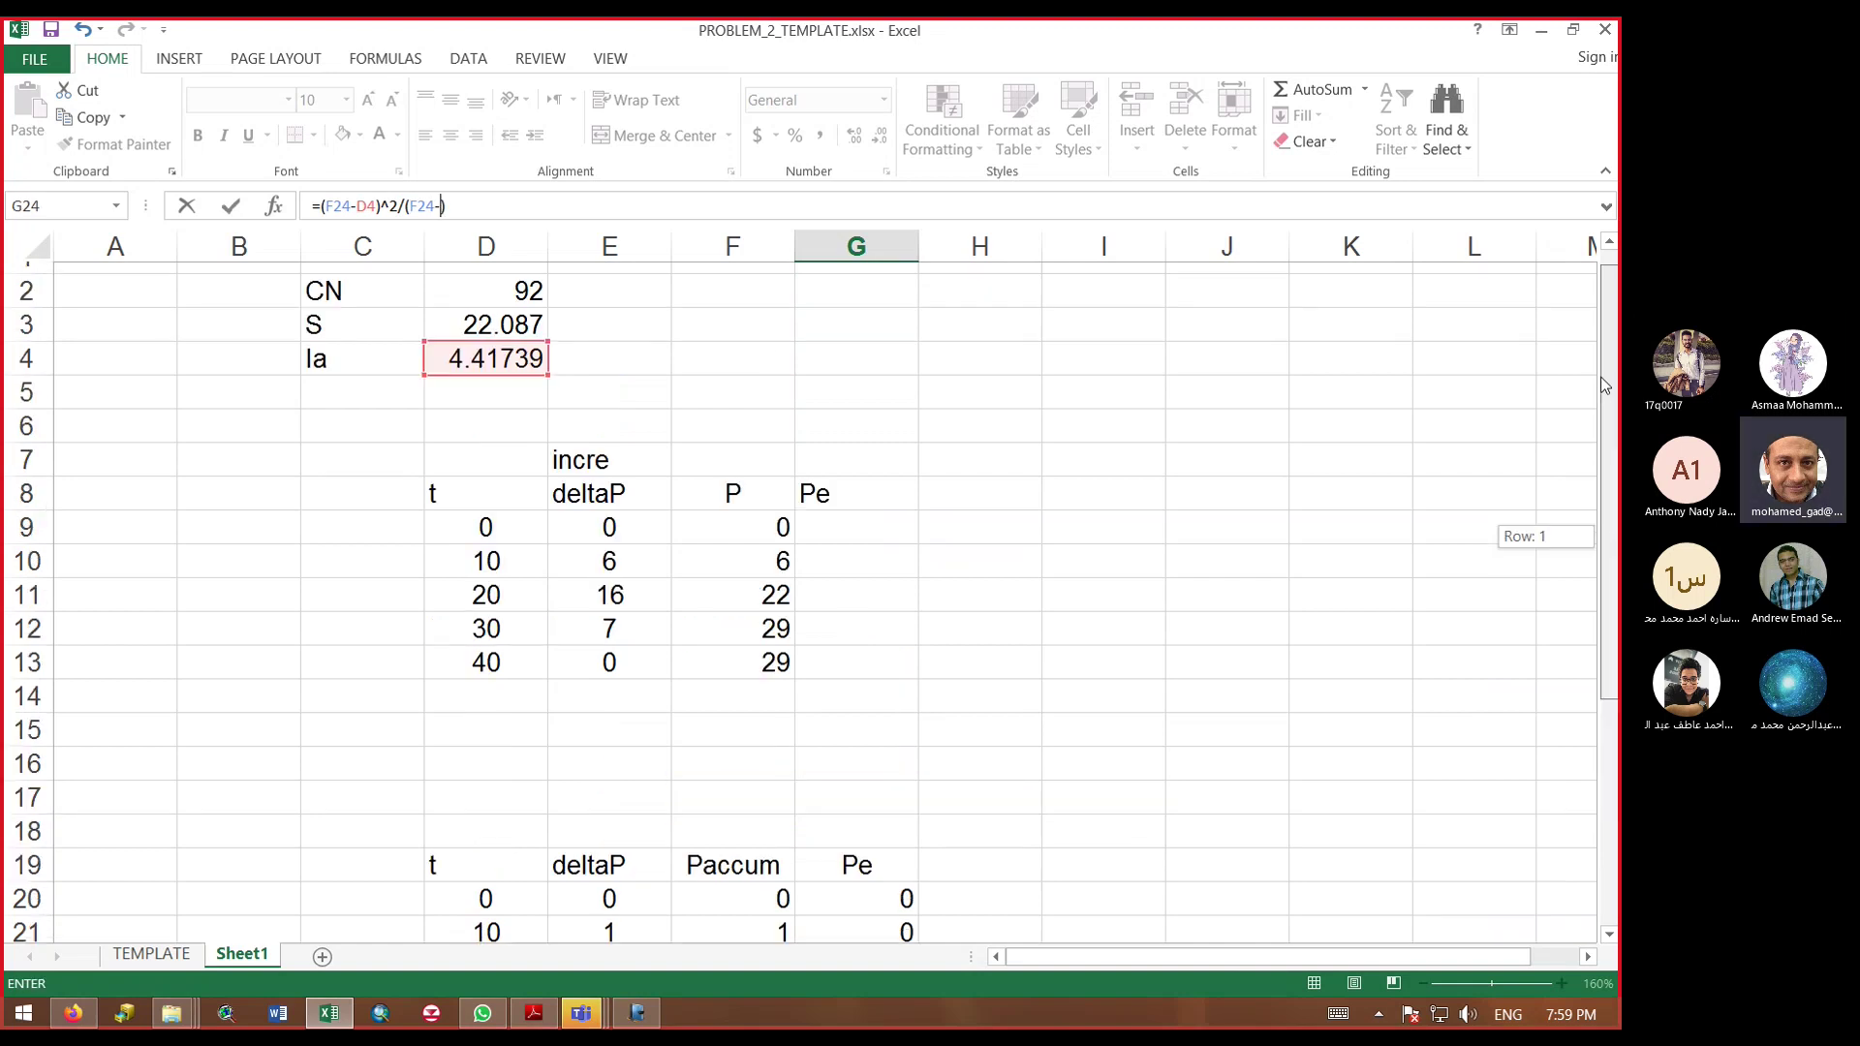
left_click(479, 355)
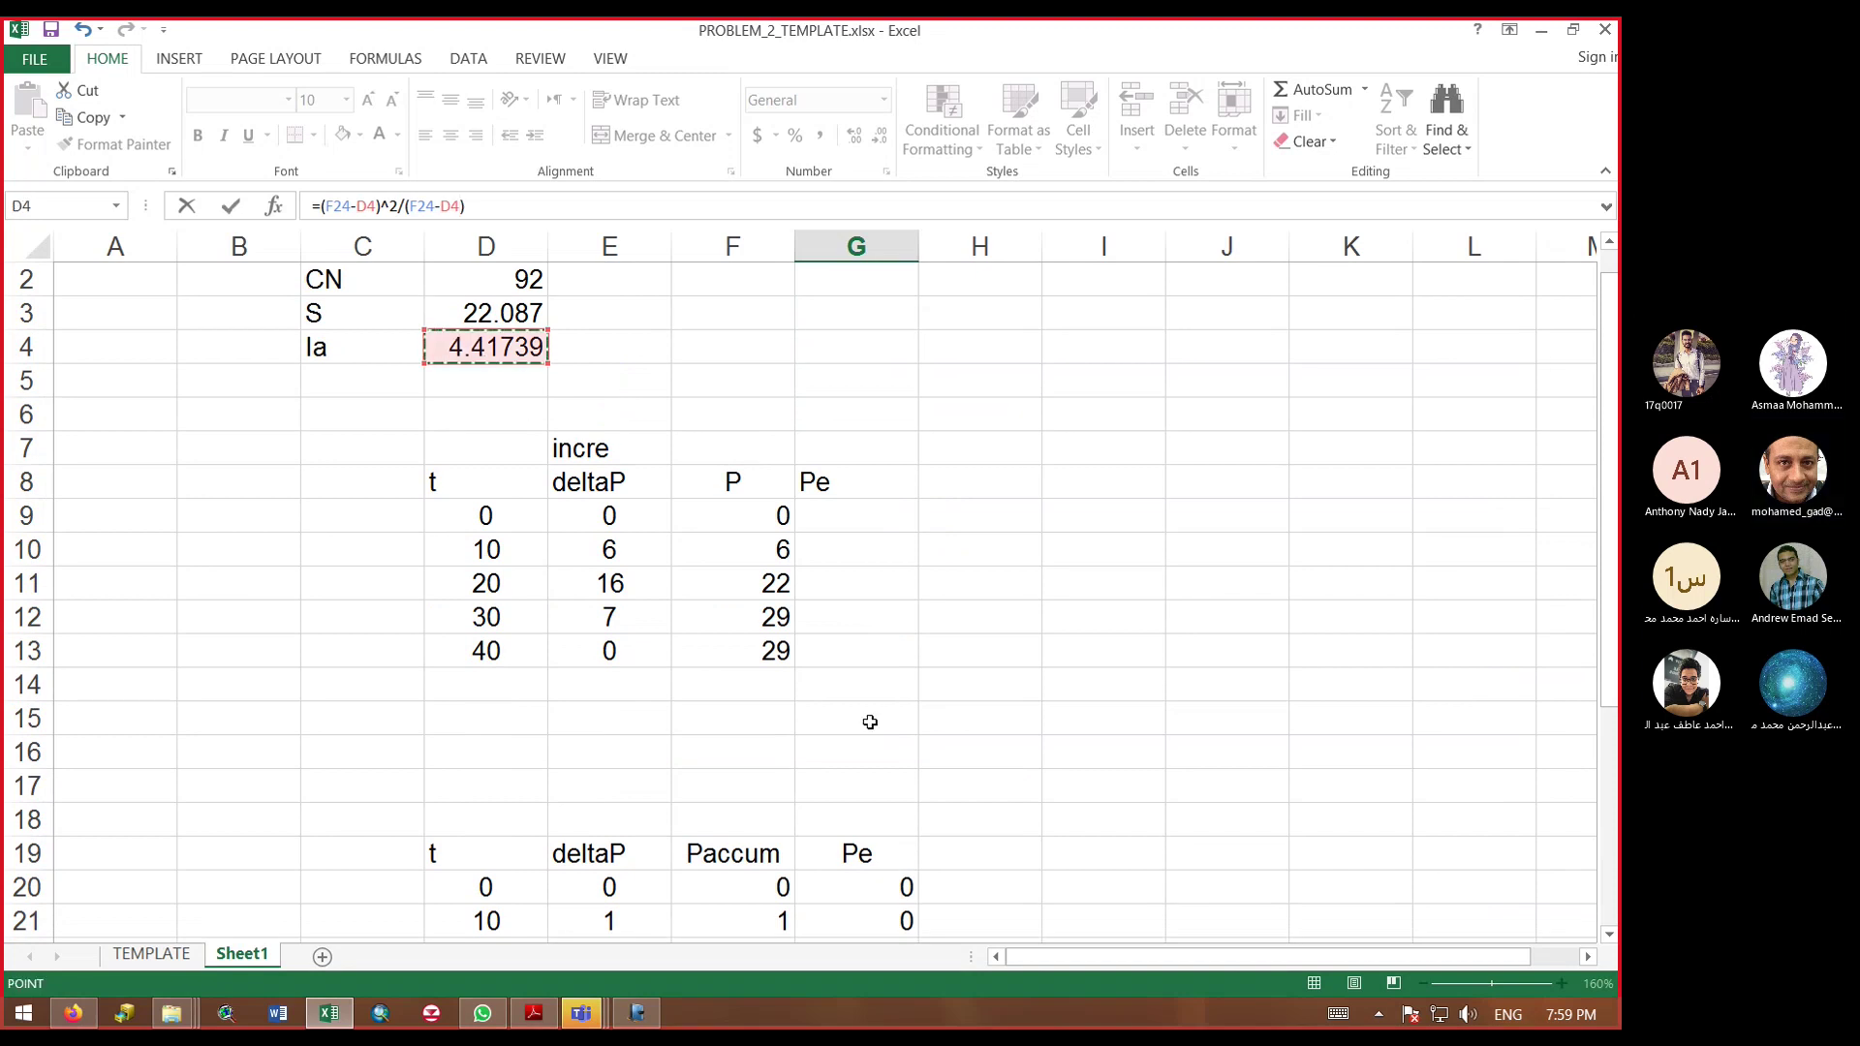
type("+")
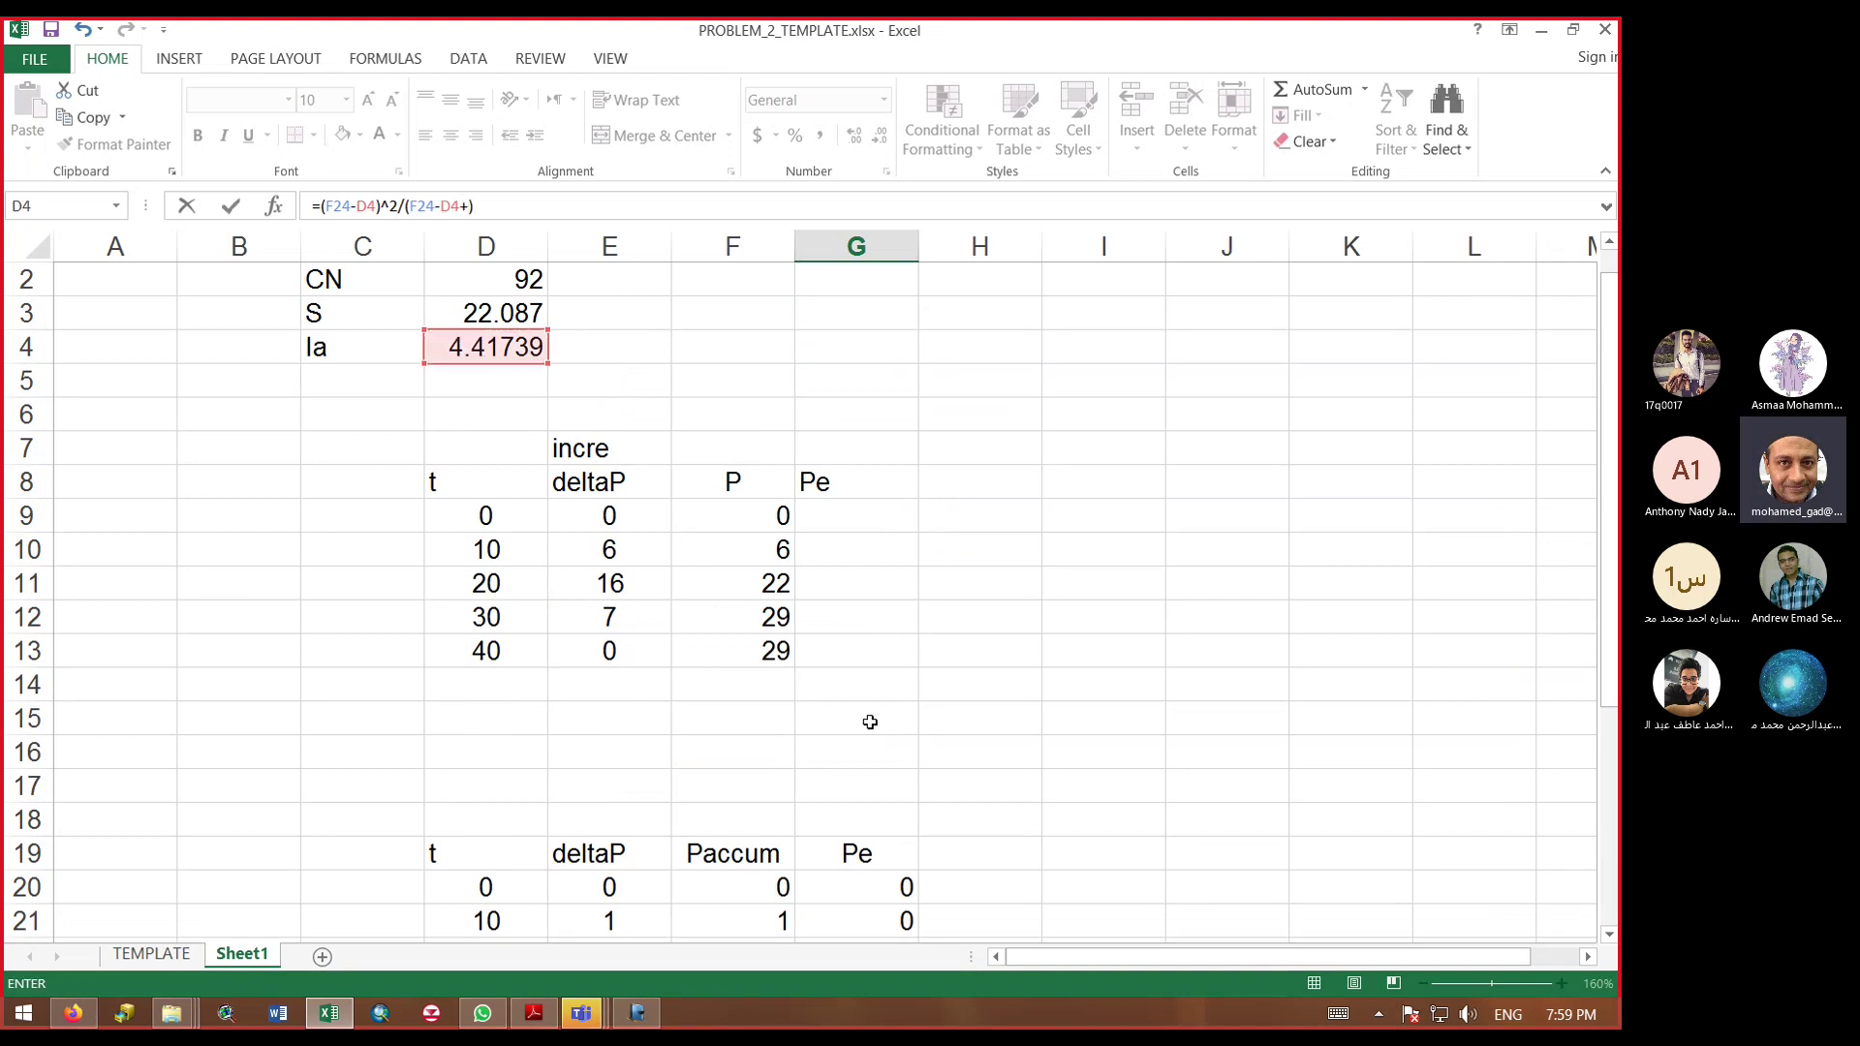
left_click(494, 314)
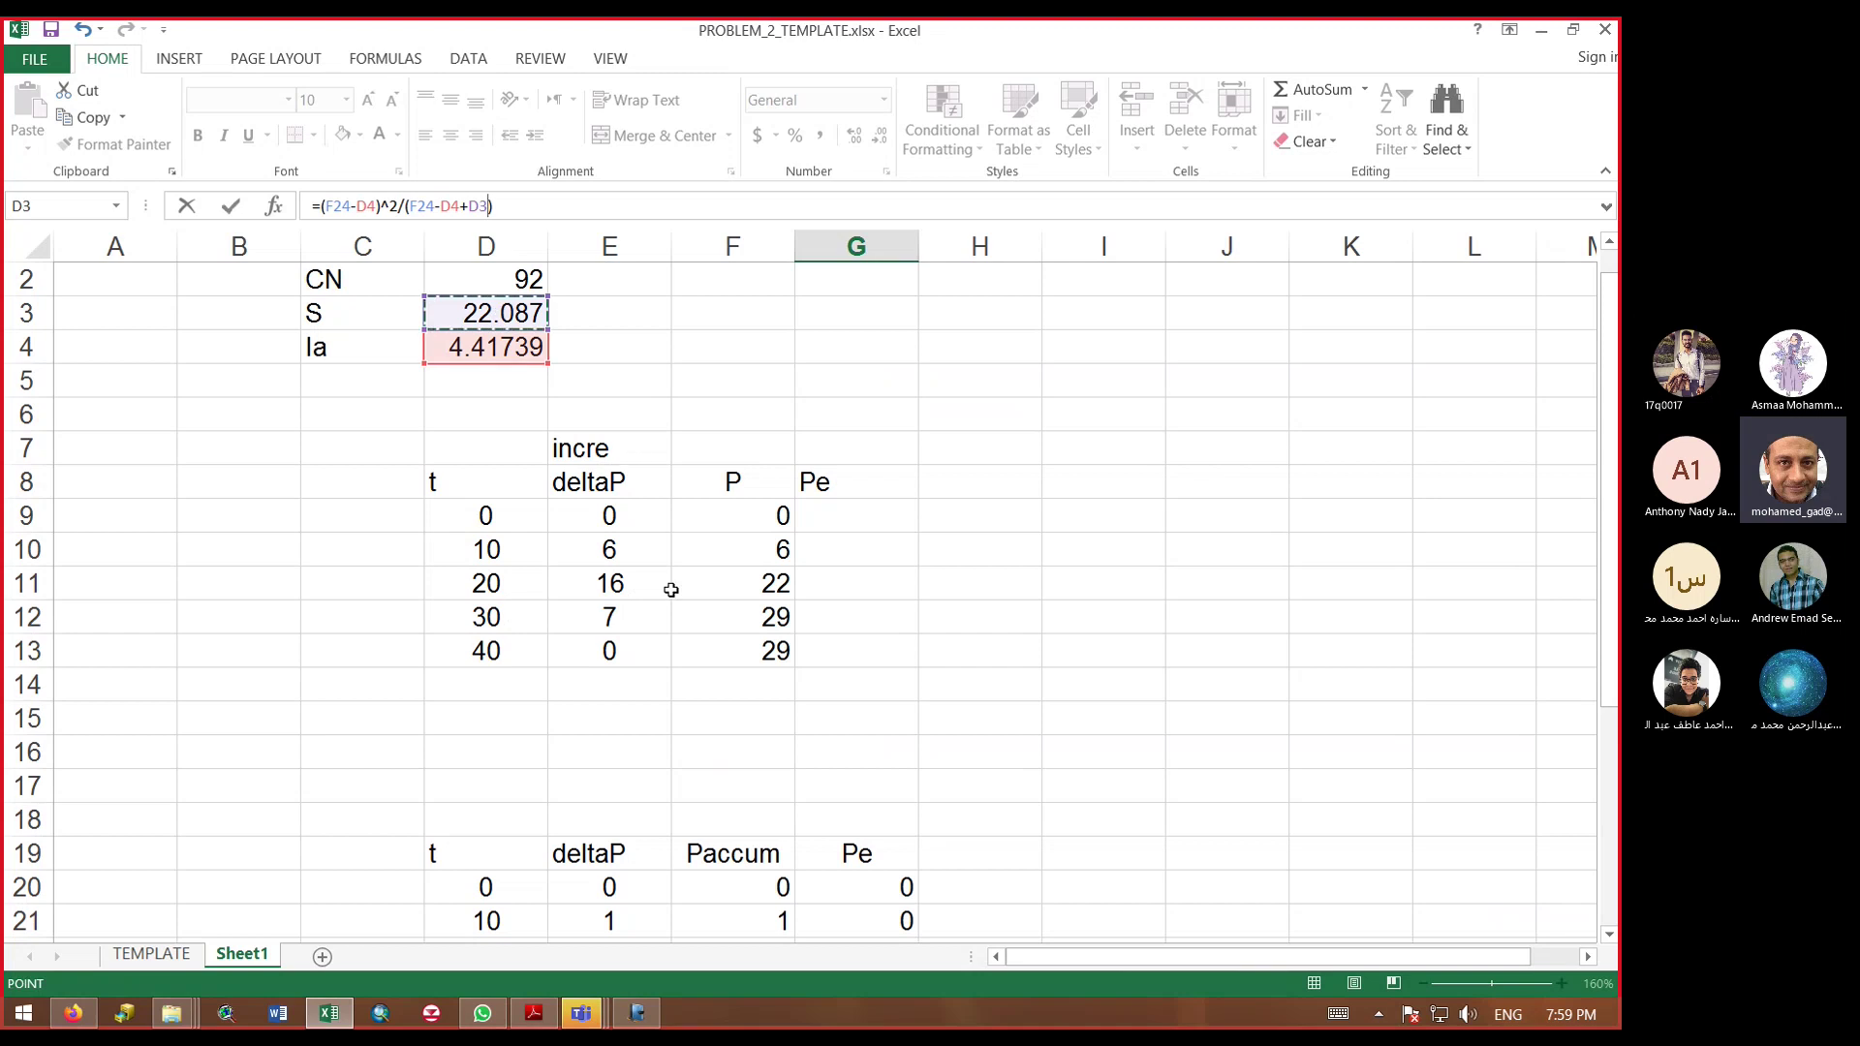
left_click(544, 210)
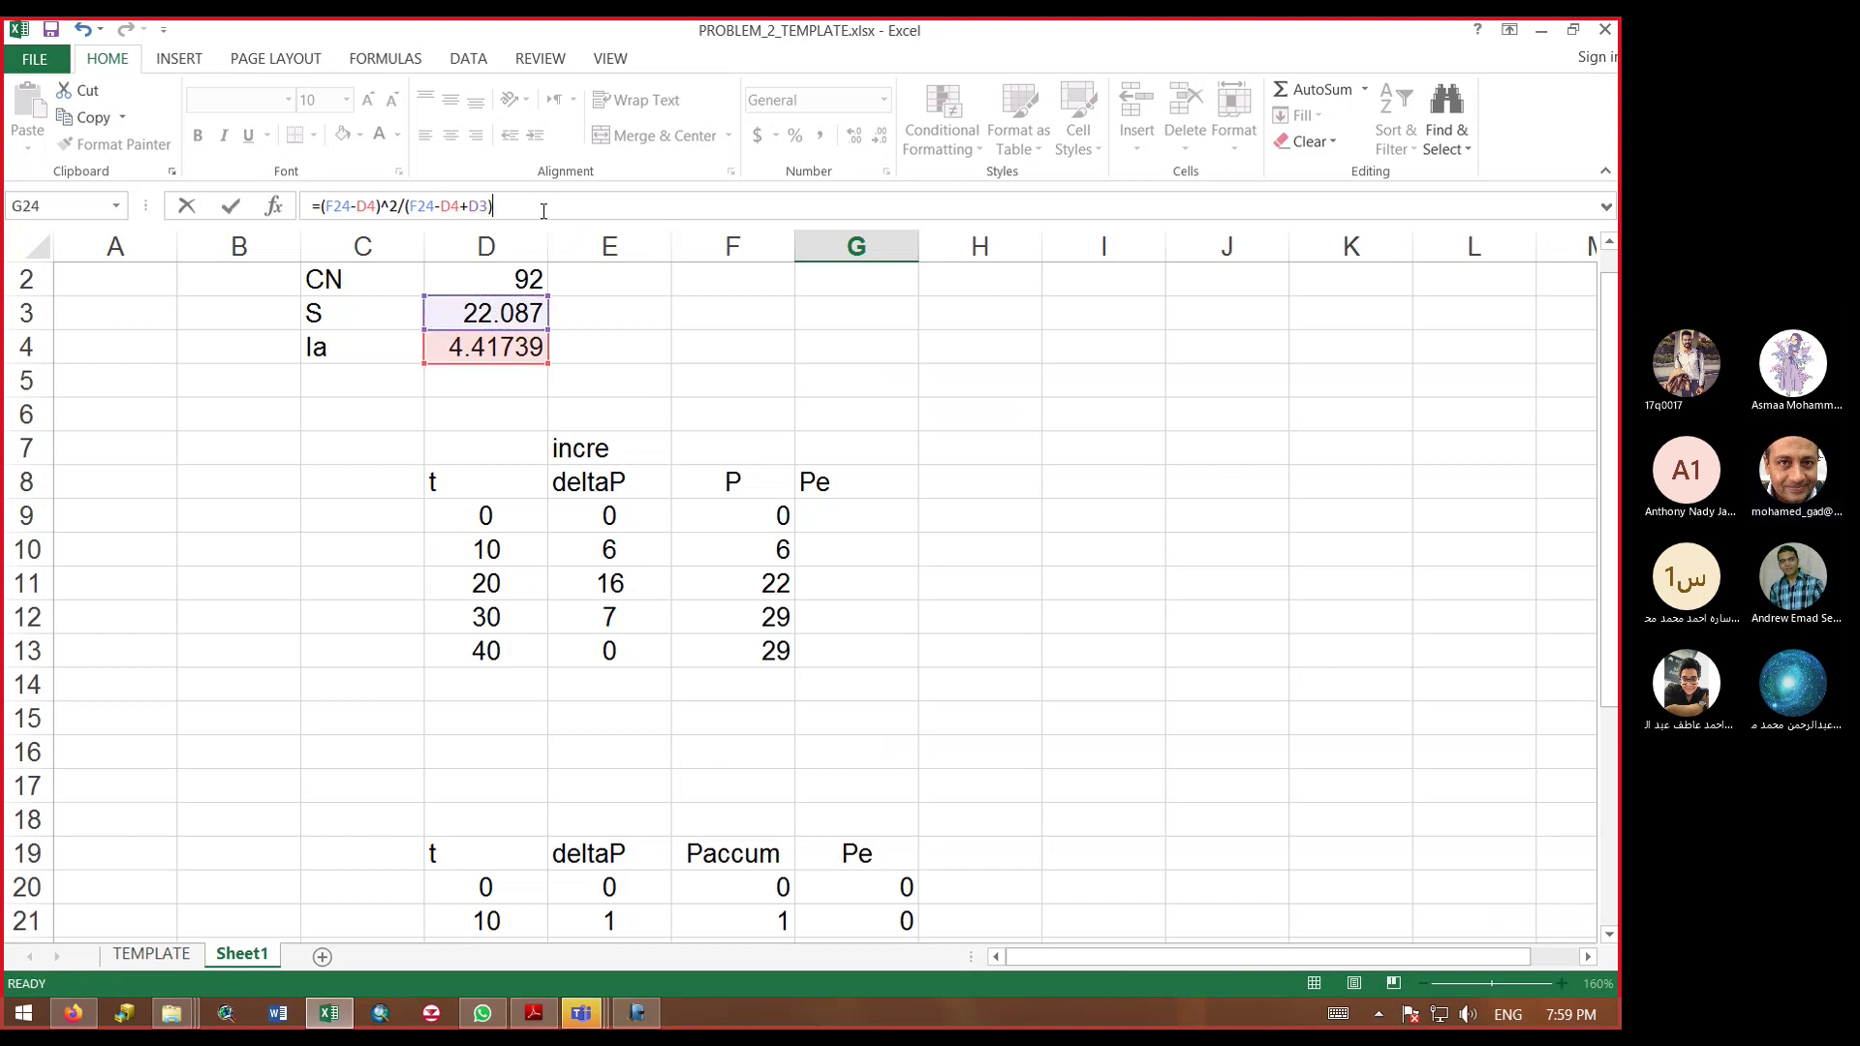
key("Return")
Step: Check the Ia value in D4, and fill the Pe formula from G24 down to G31
scroll(863, 800, "down", 1)
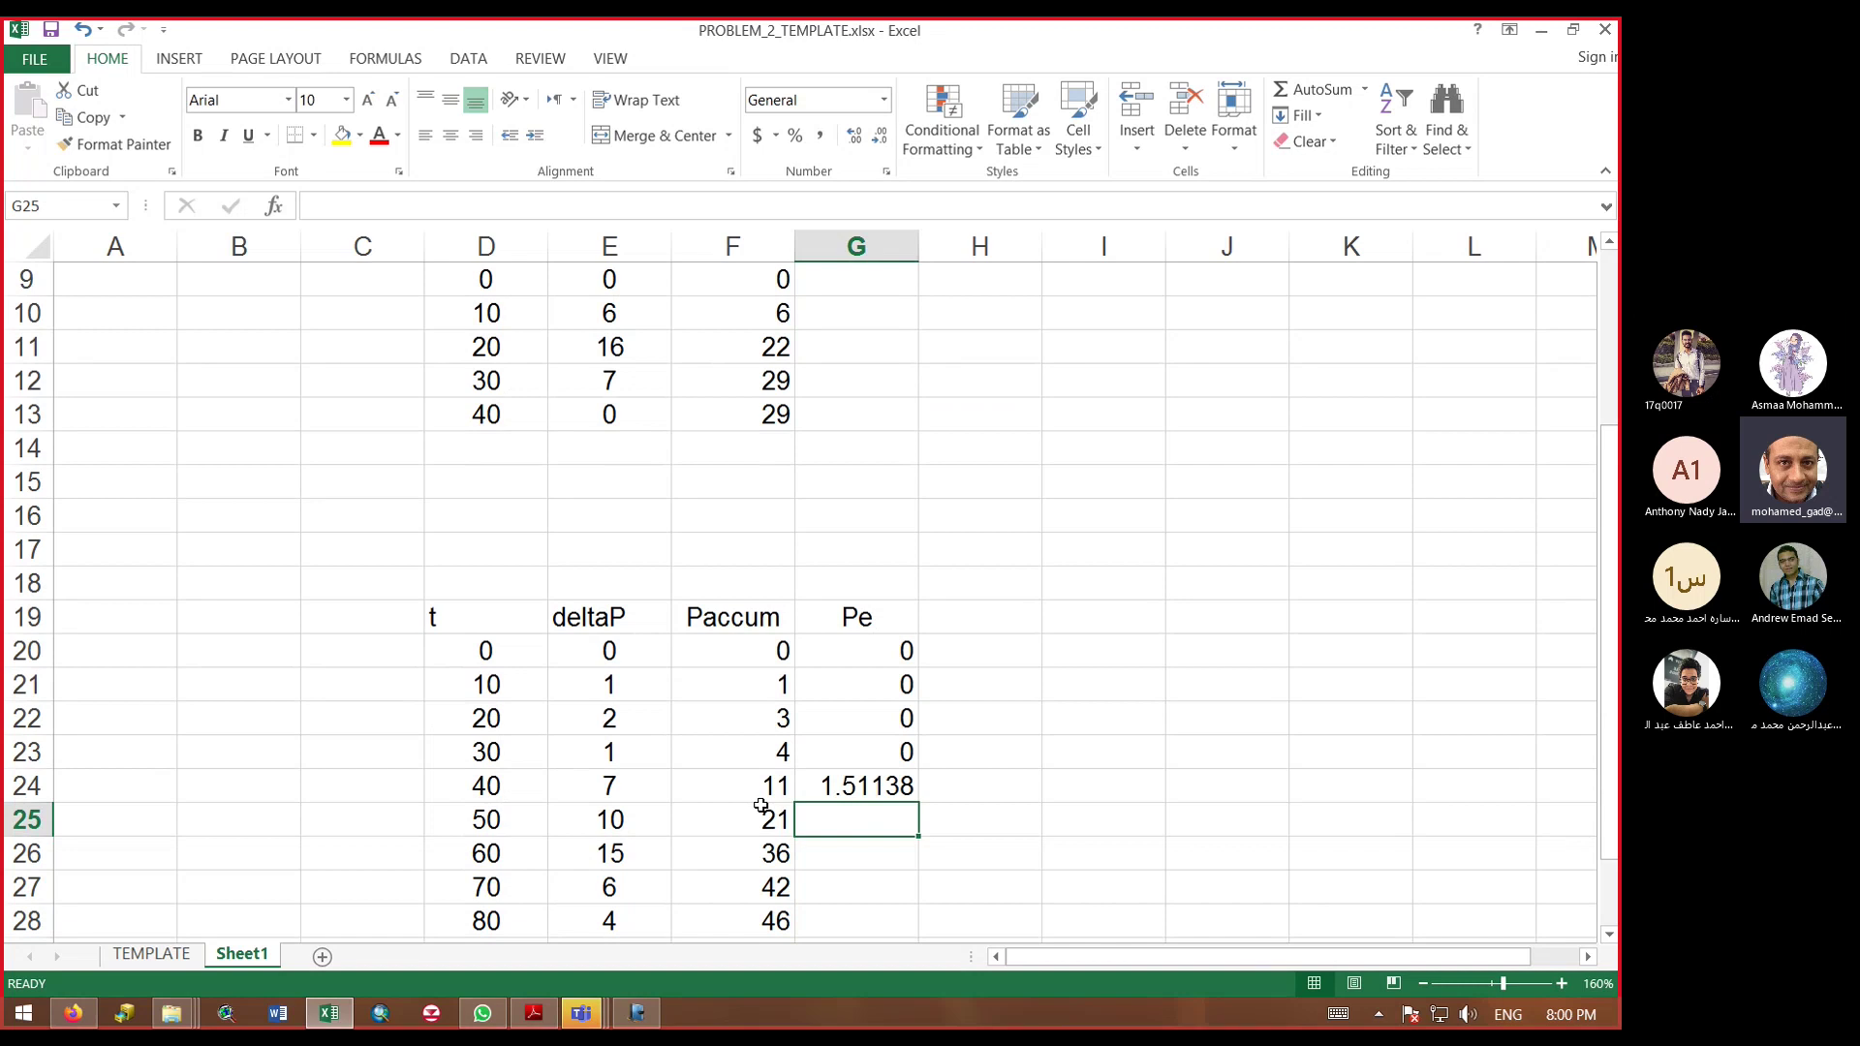
scroll(766, 787, "up", 3)
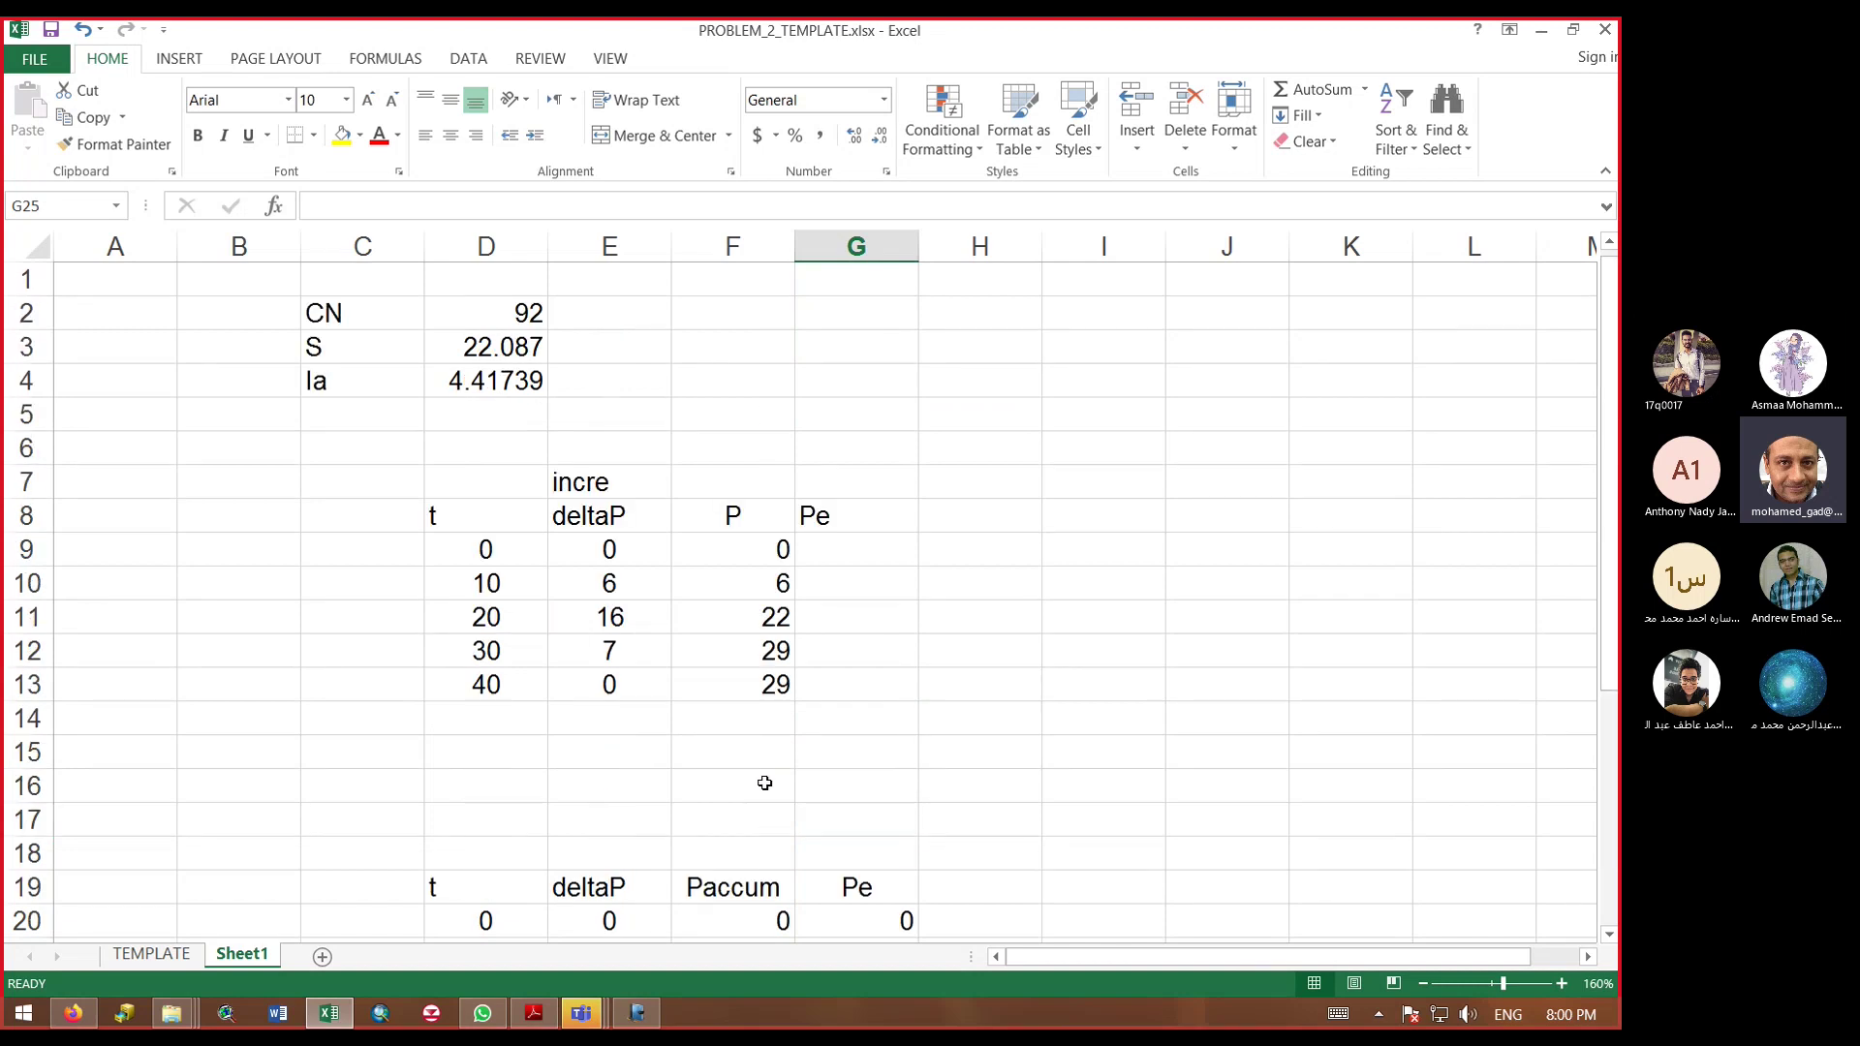
left_click(465, 380)
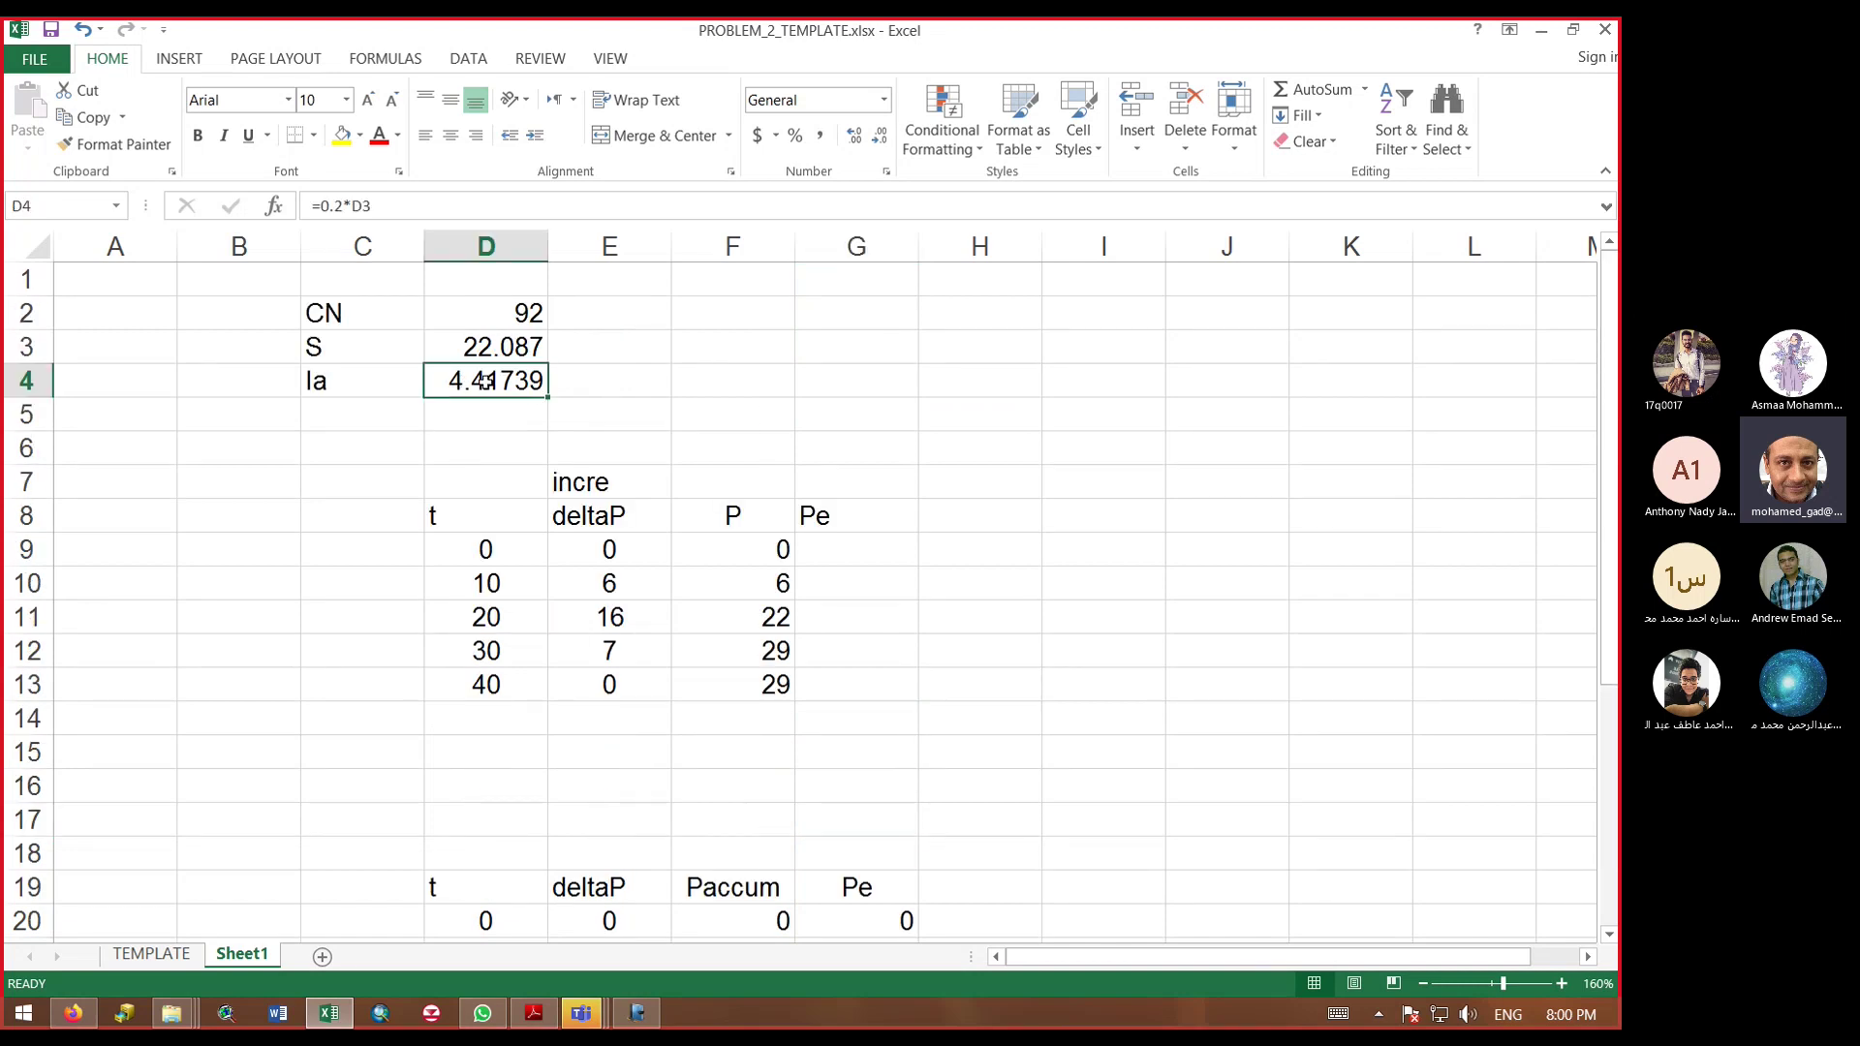
scroll(604, 755, "down", 3)
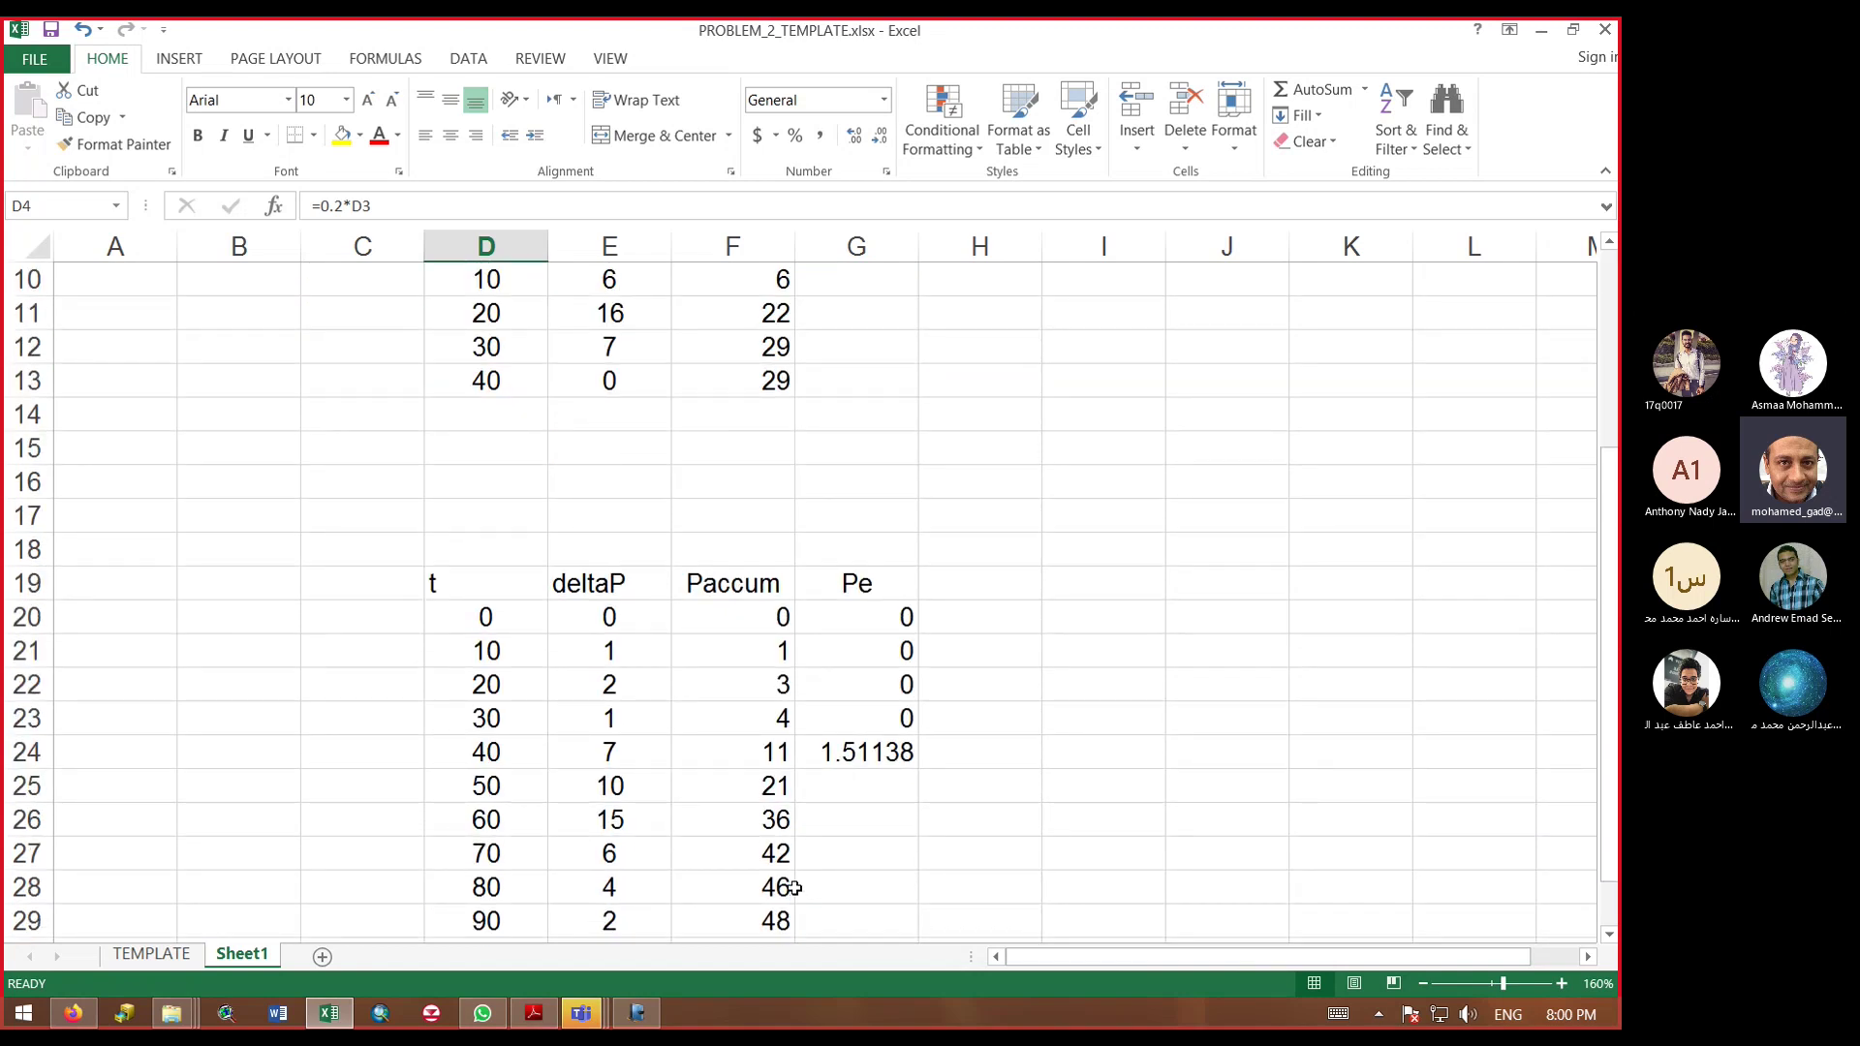
left_click(864, 753)
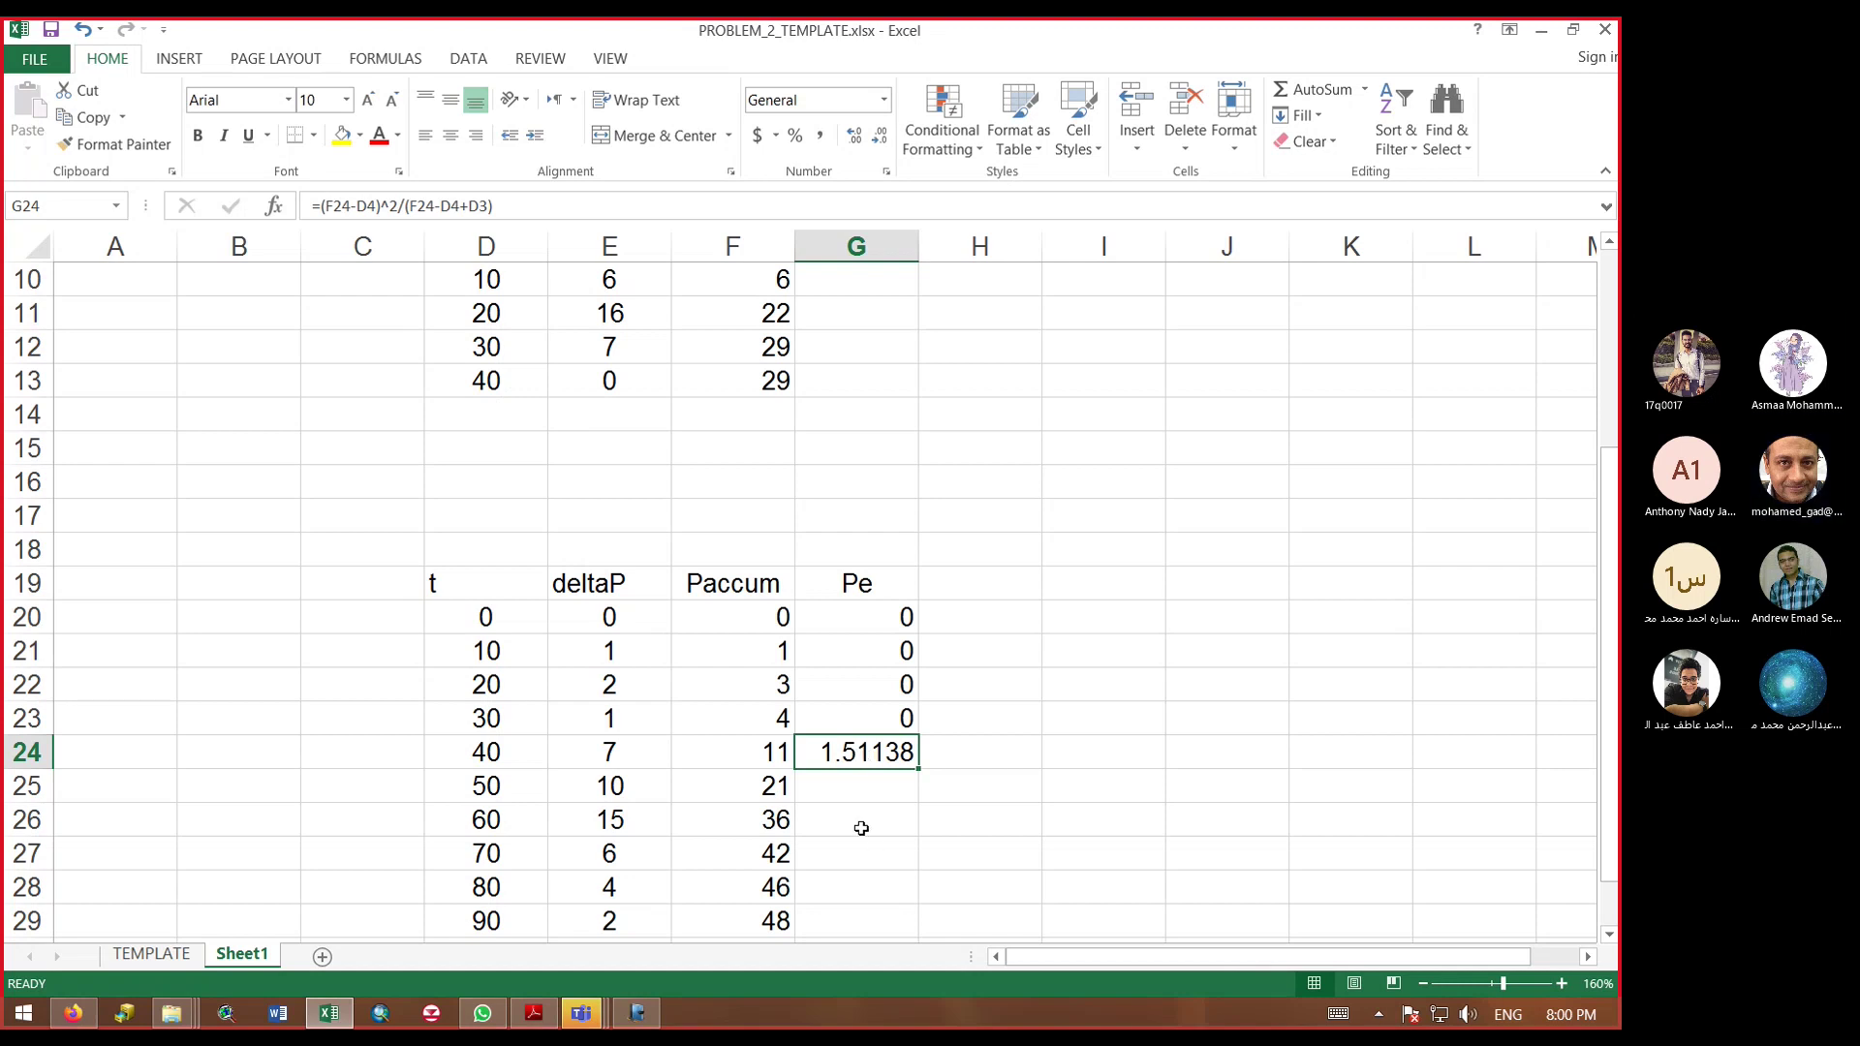
double_click(920, 766)
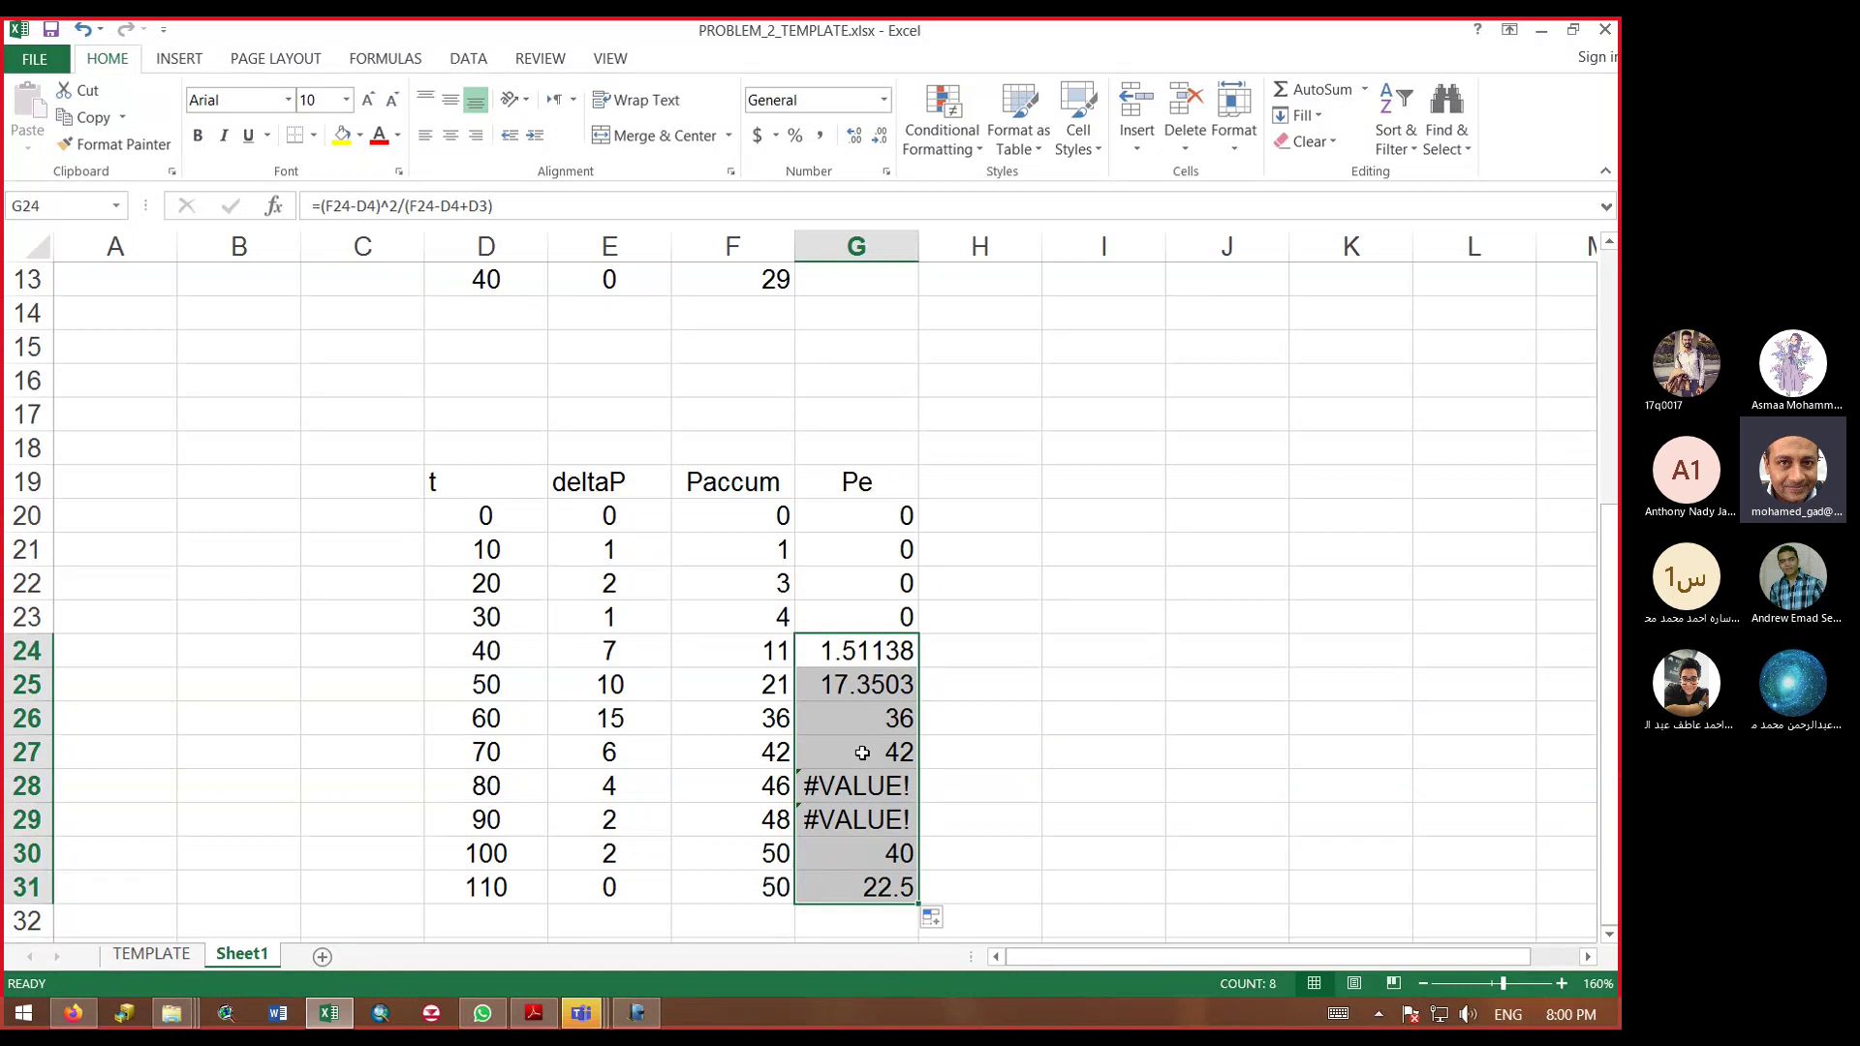
Step: Inspect the filled Pe formulas in G25 and G28, tracing which cells they reference for Ia and S, without changing them
left_click(884, 688)
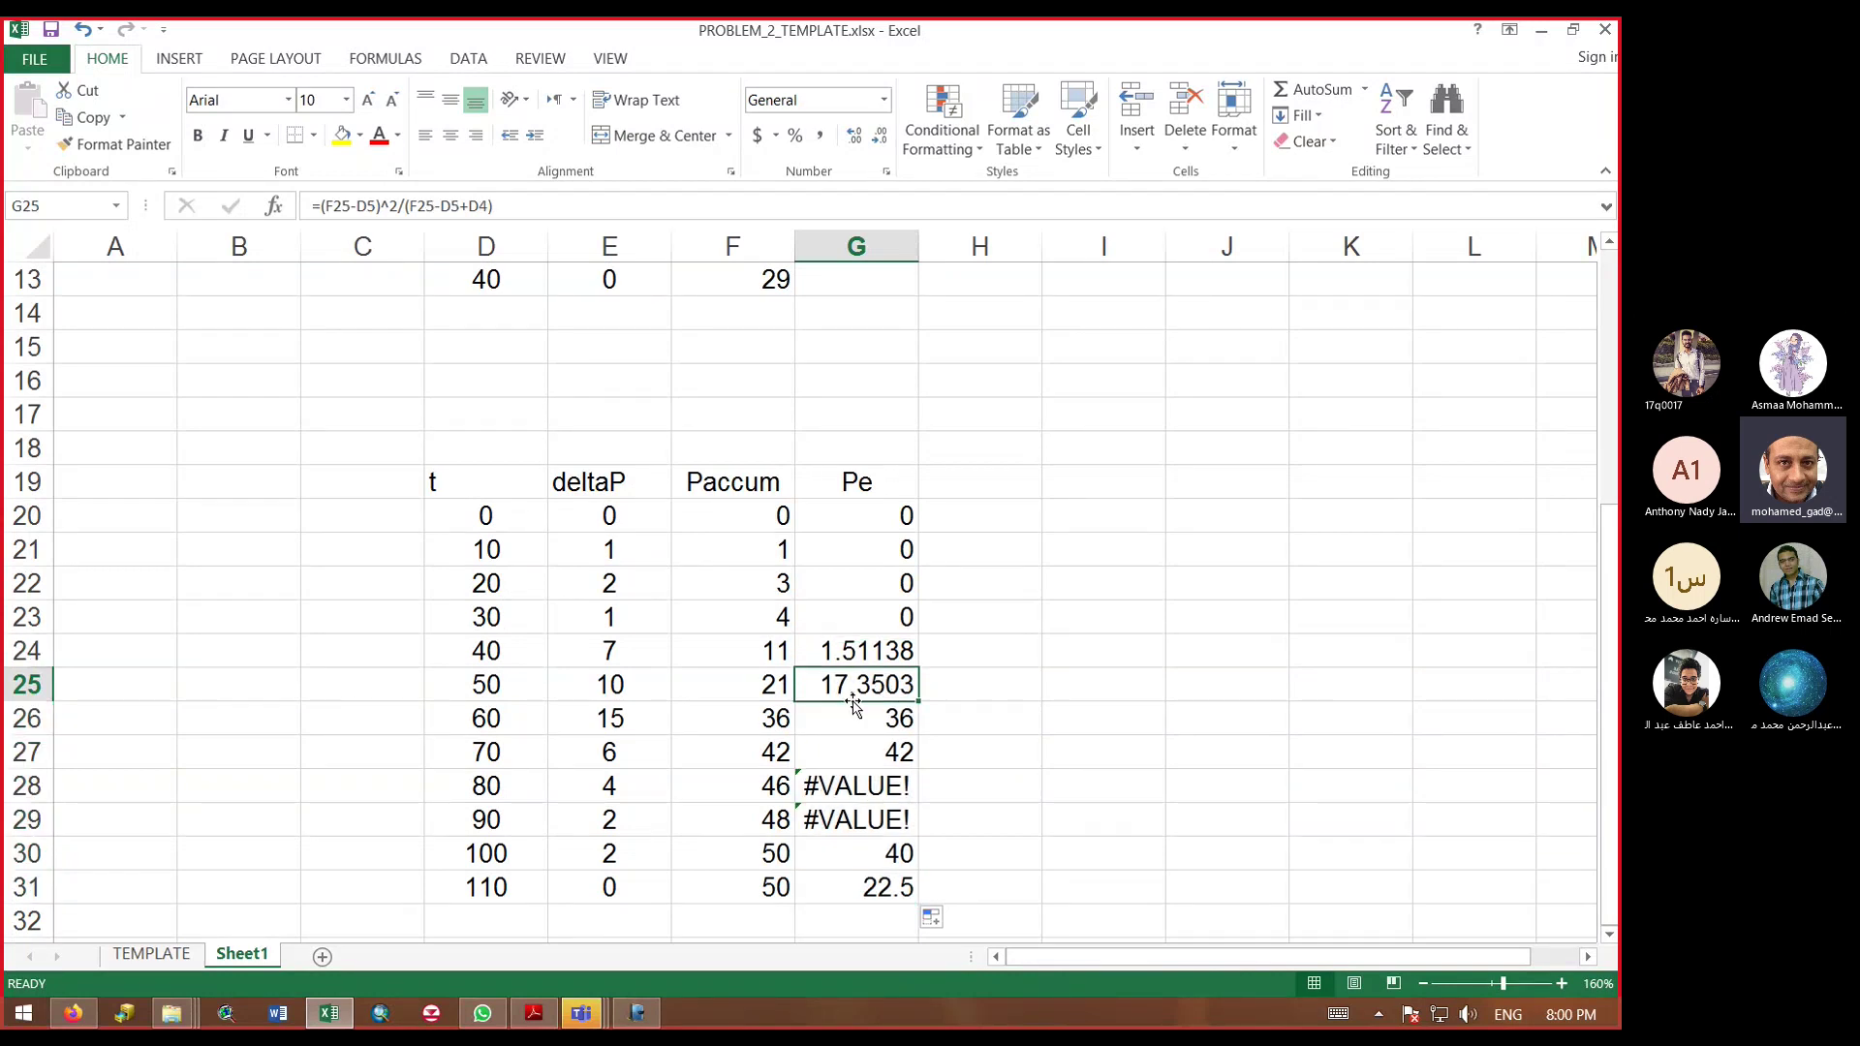
left_click(877, 791)
double_click(877, 792)
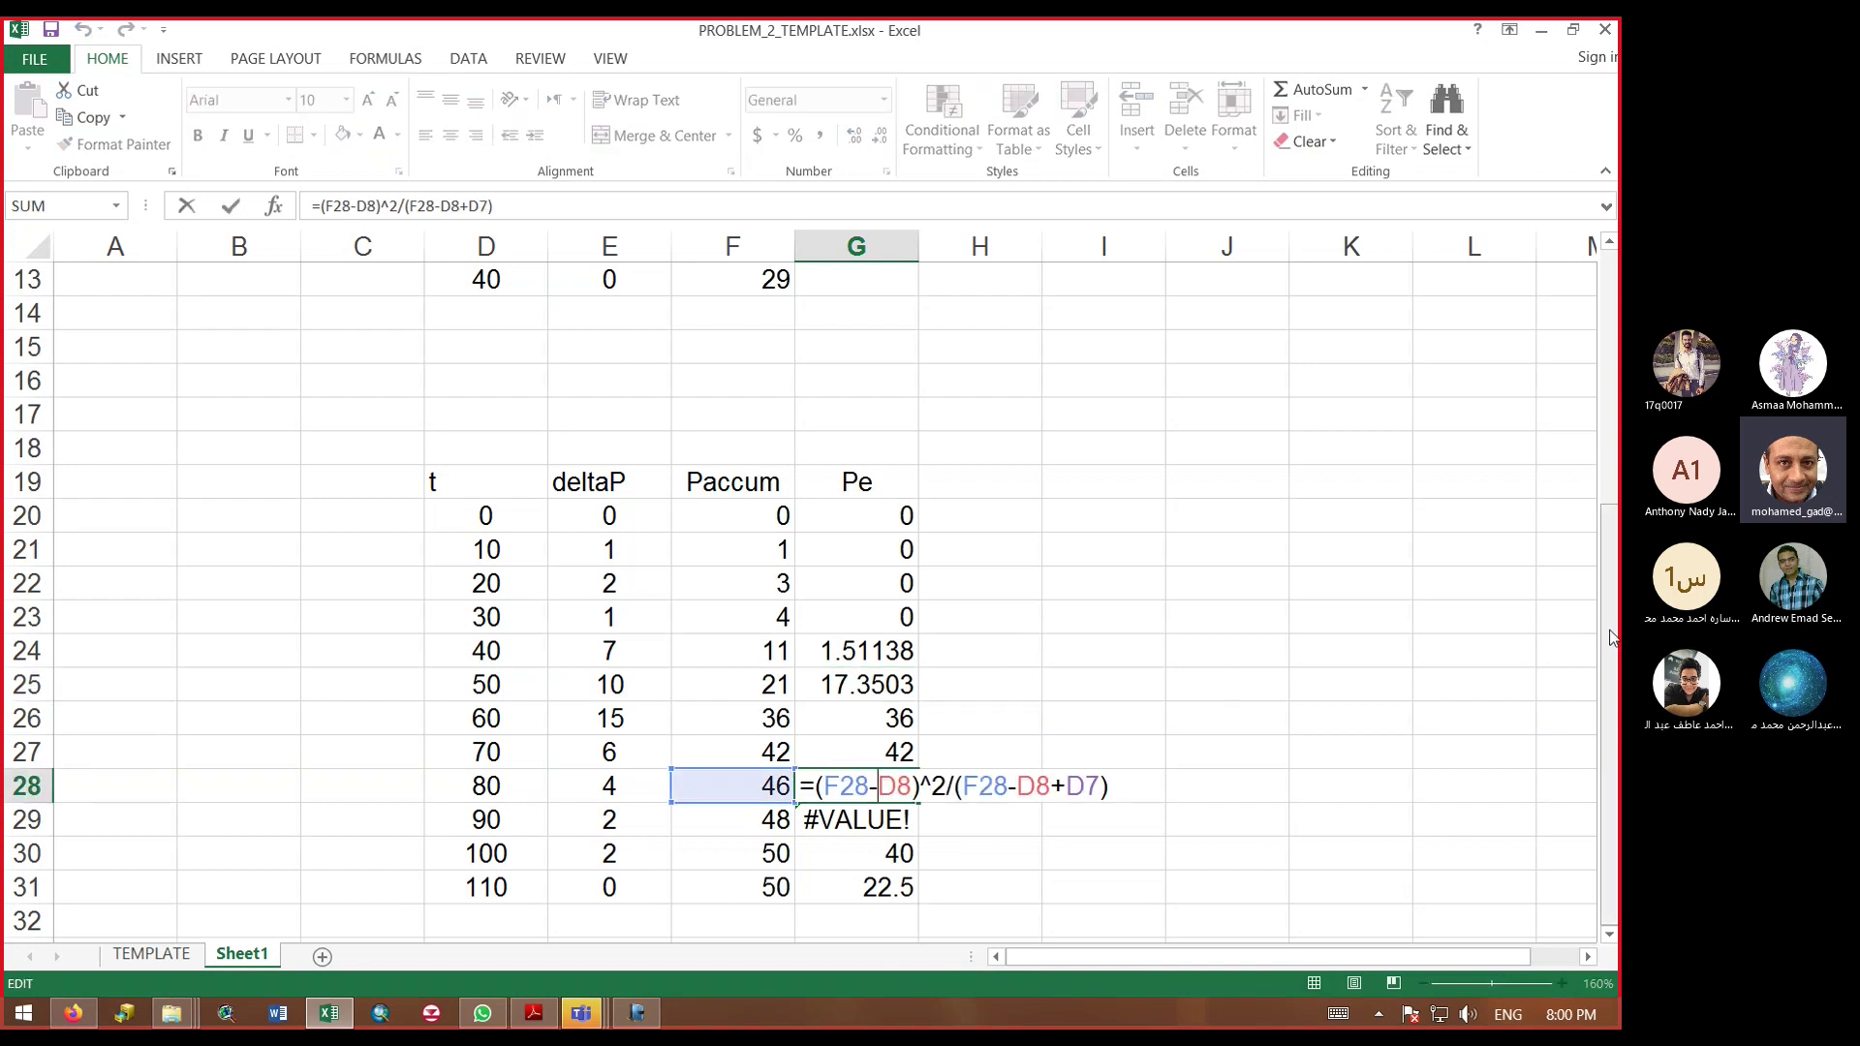
left_click_drag(1611, 632, 1611, 263)
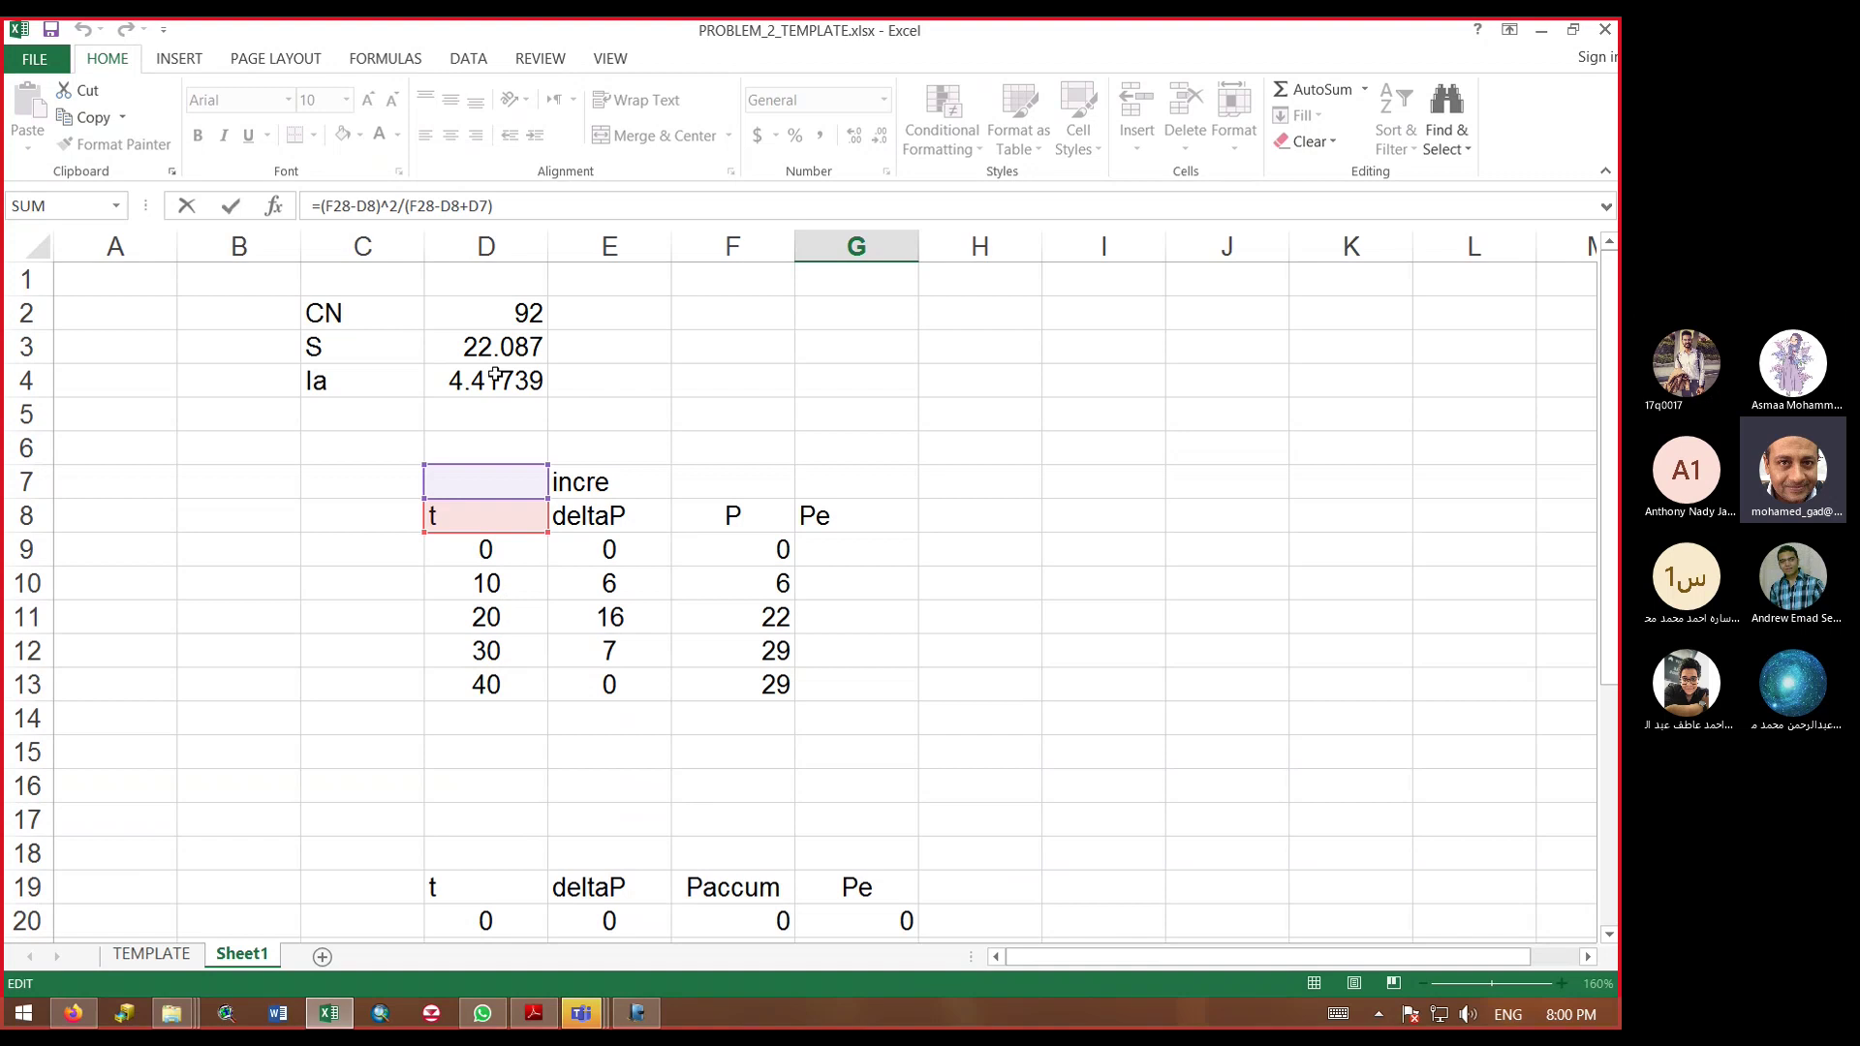
left_click(491, 415)
left_click(514, 482)
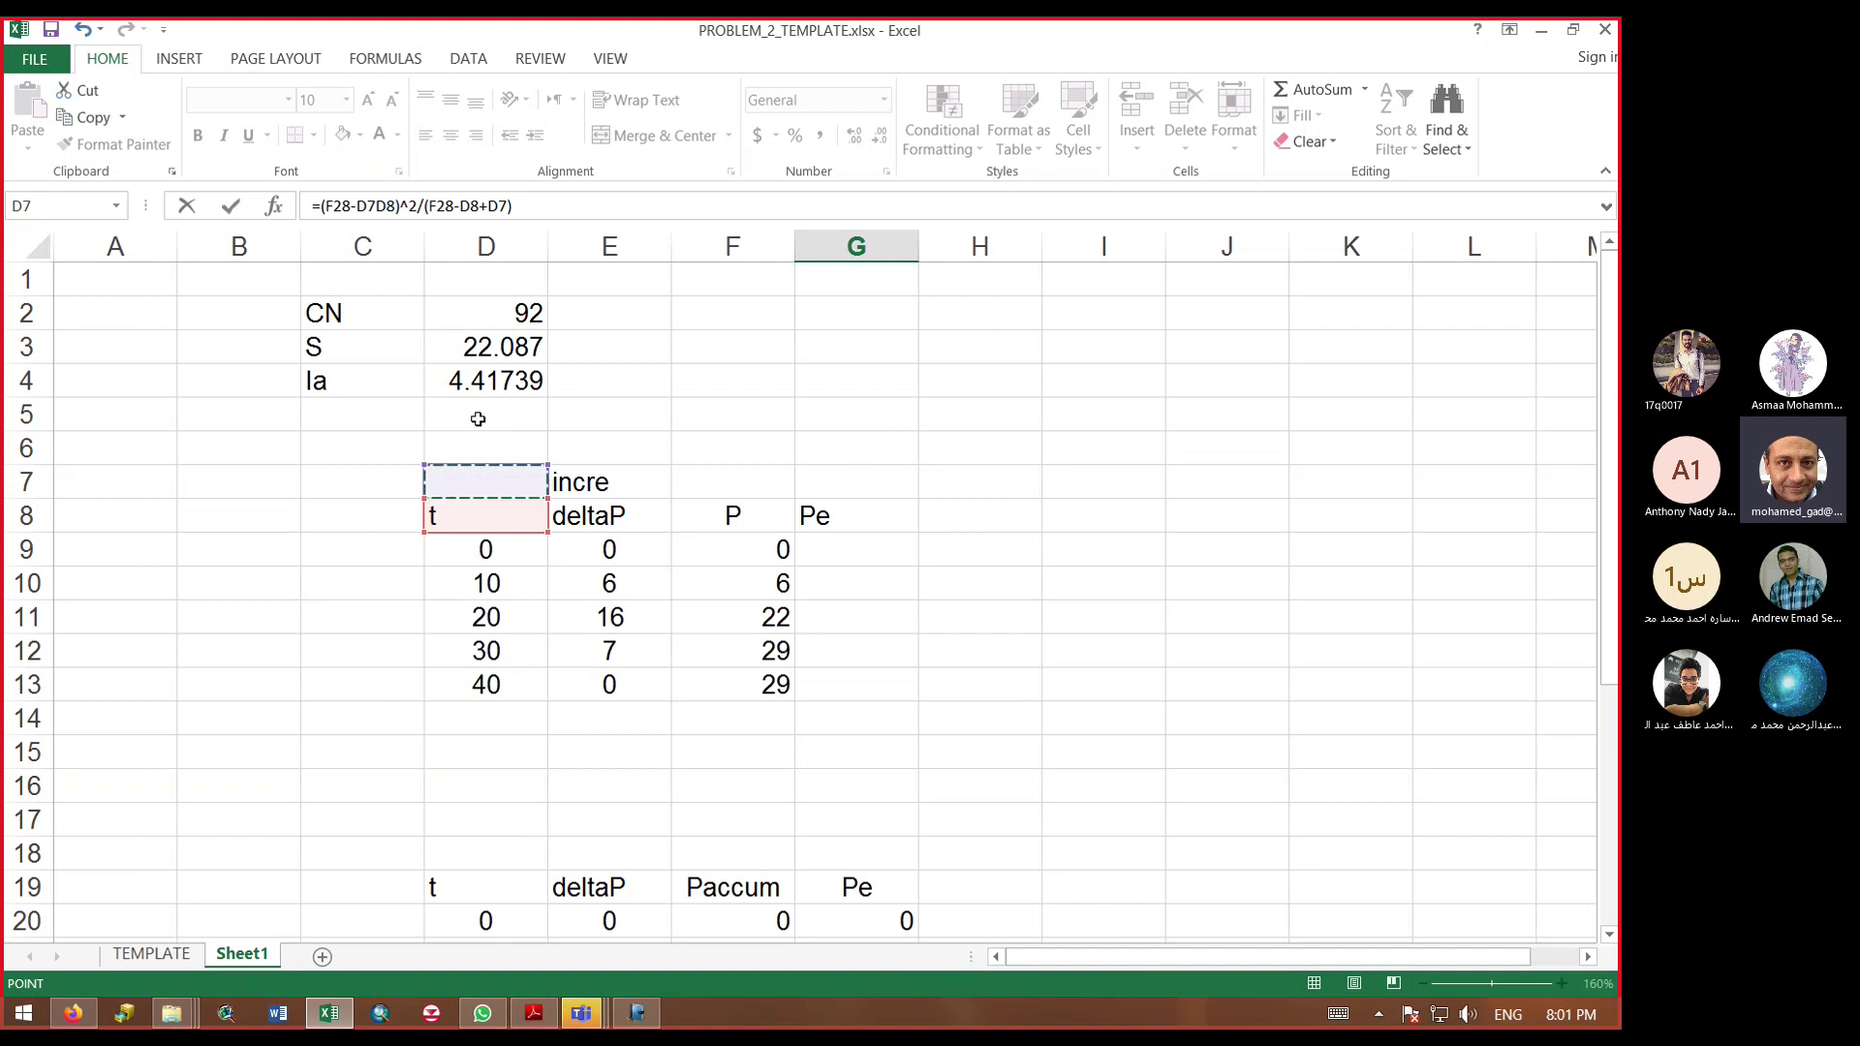
left_click(476, 386)
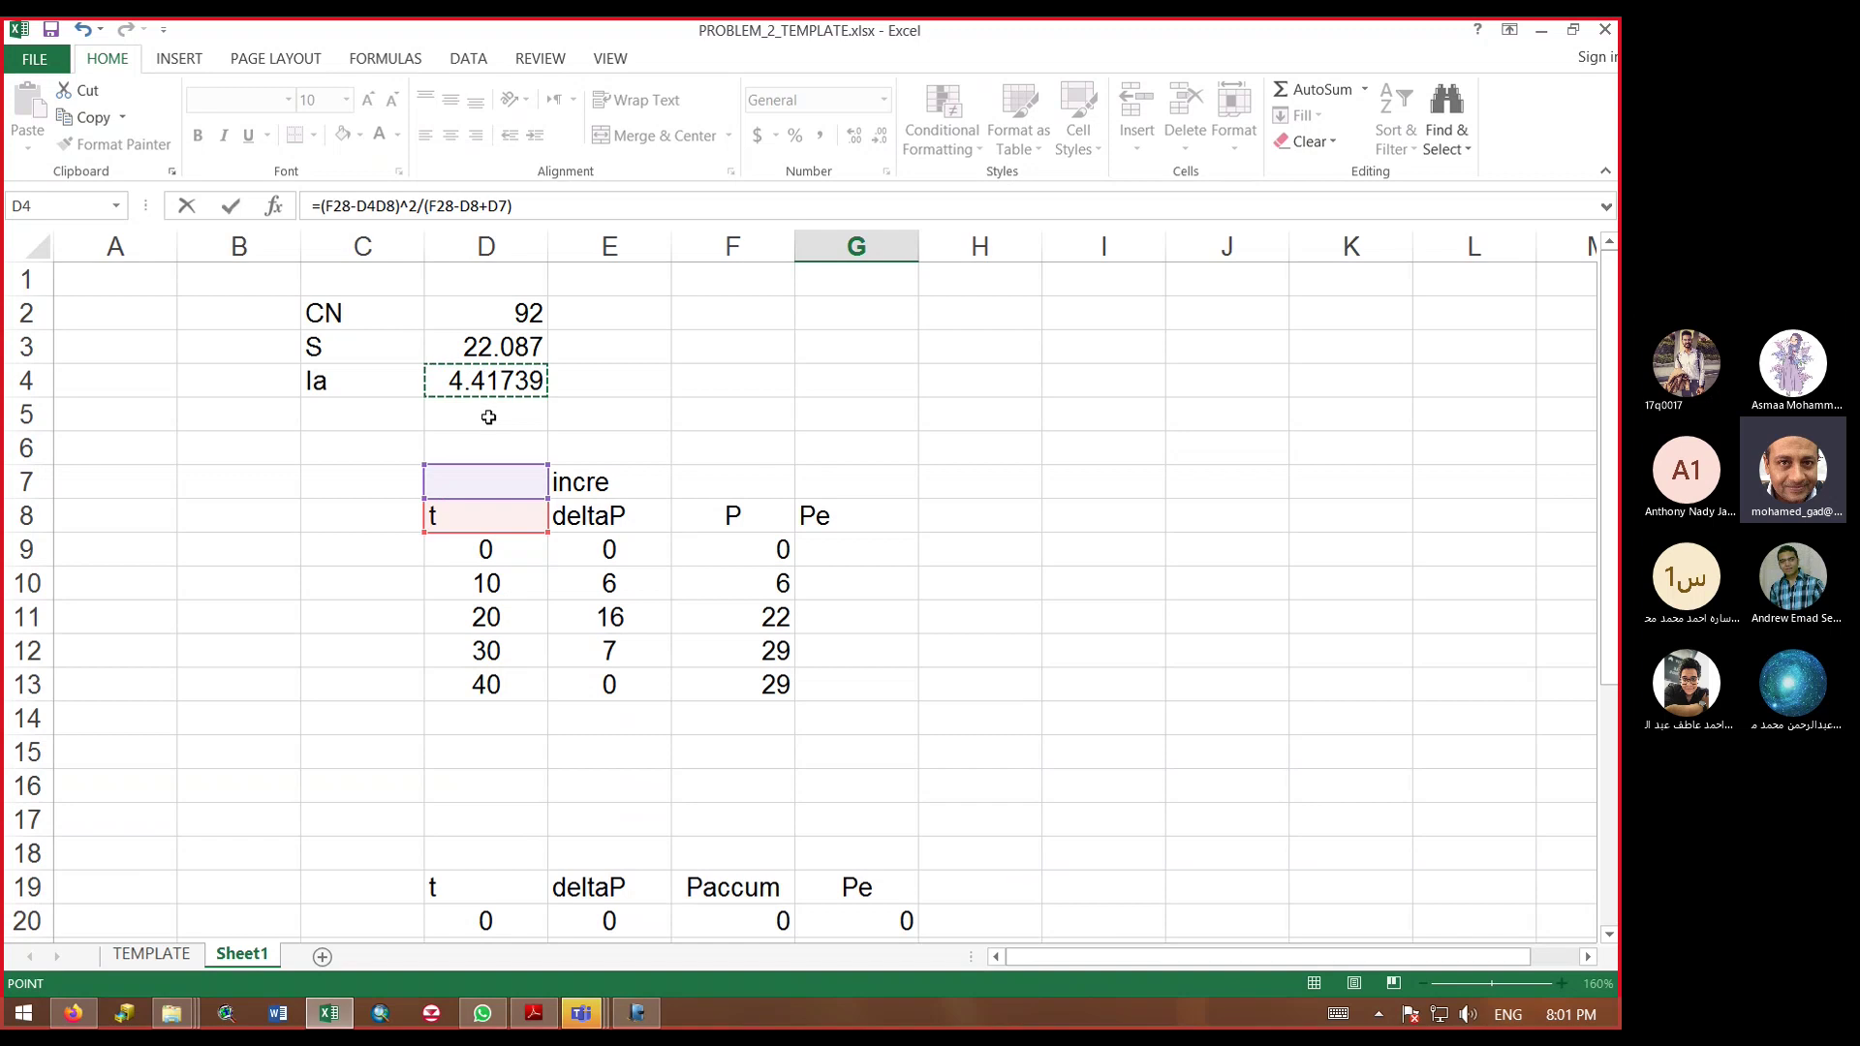
left_click(489, 416)
left_click(491, 444)
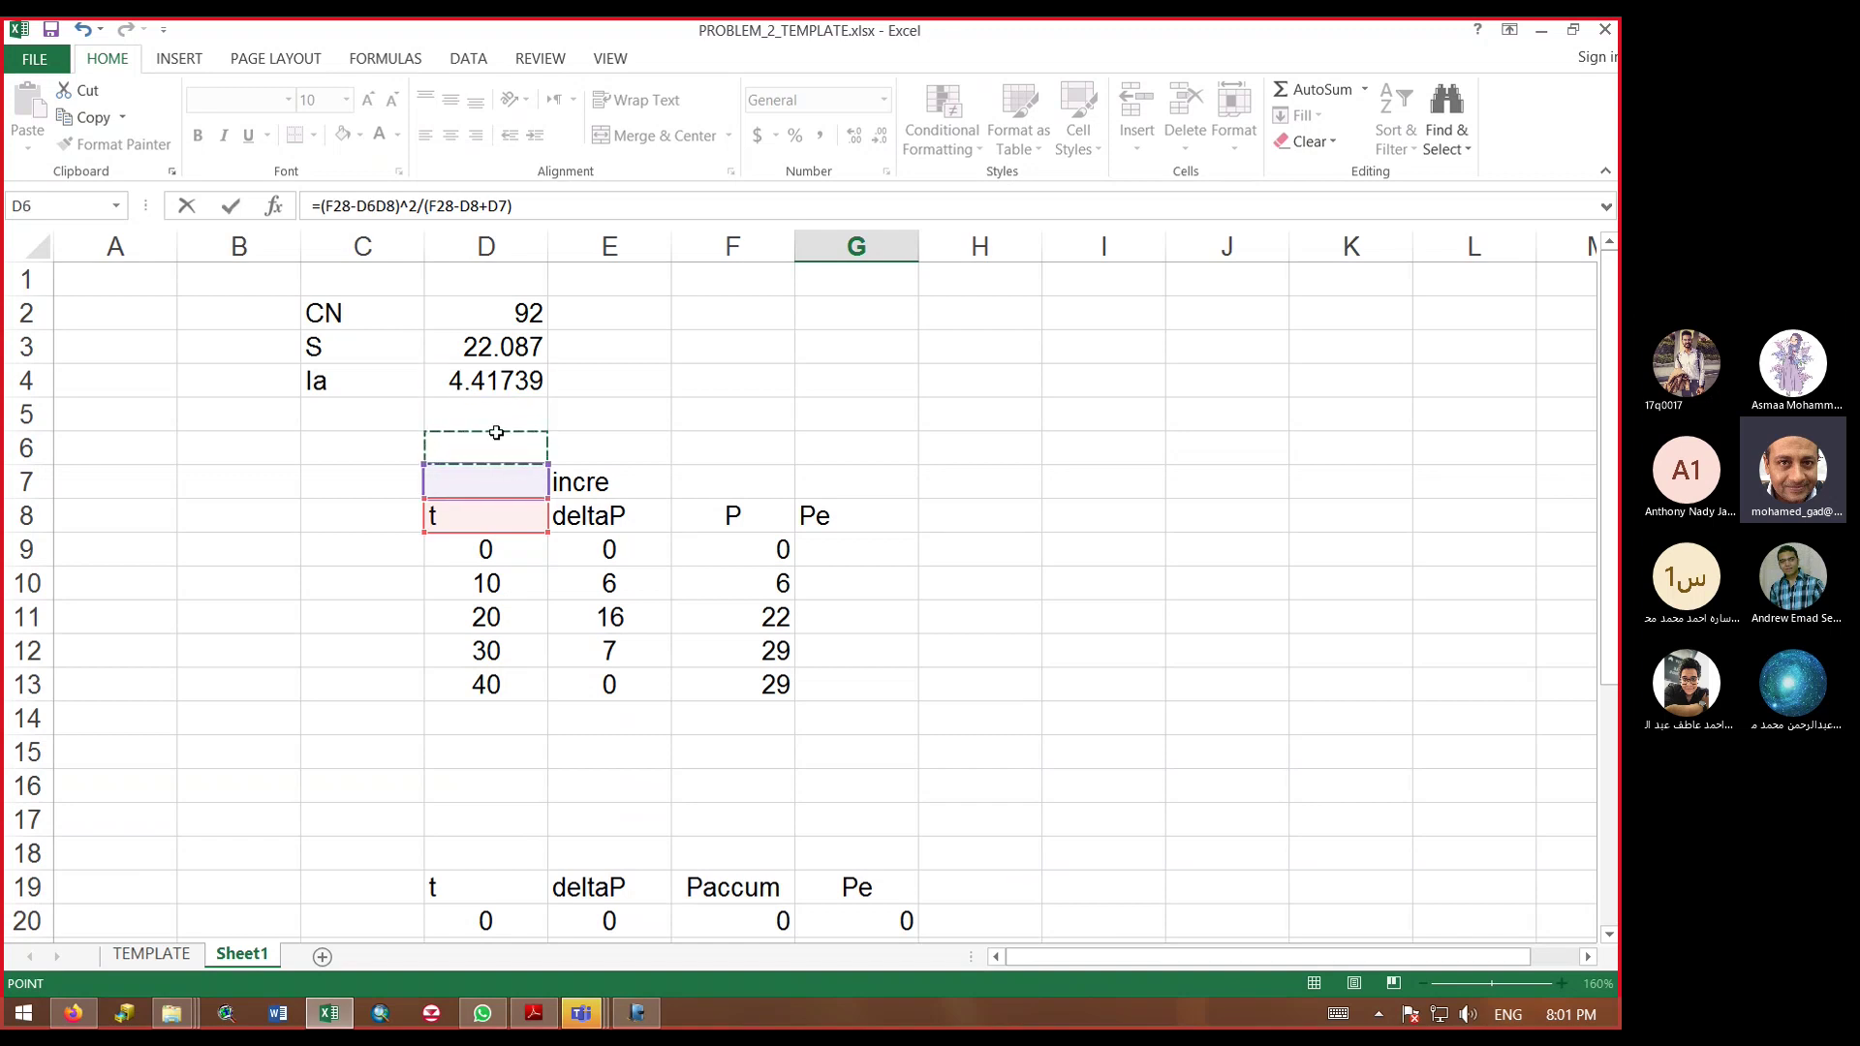
key("Escape")
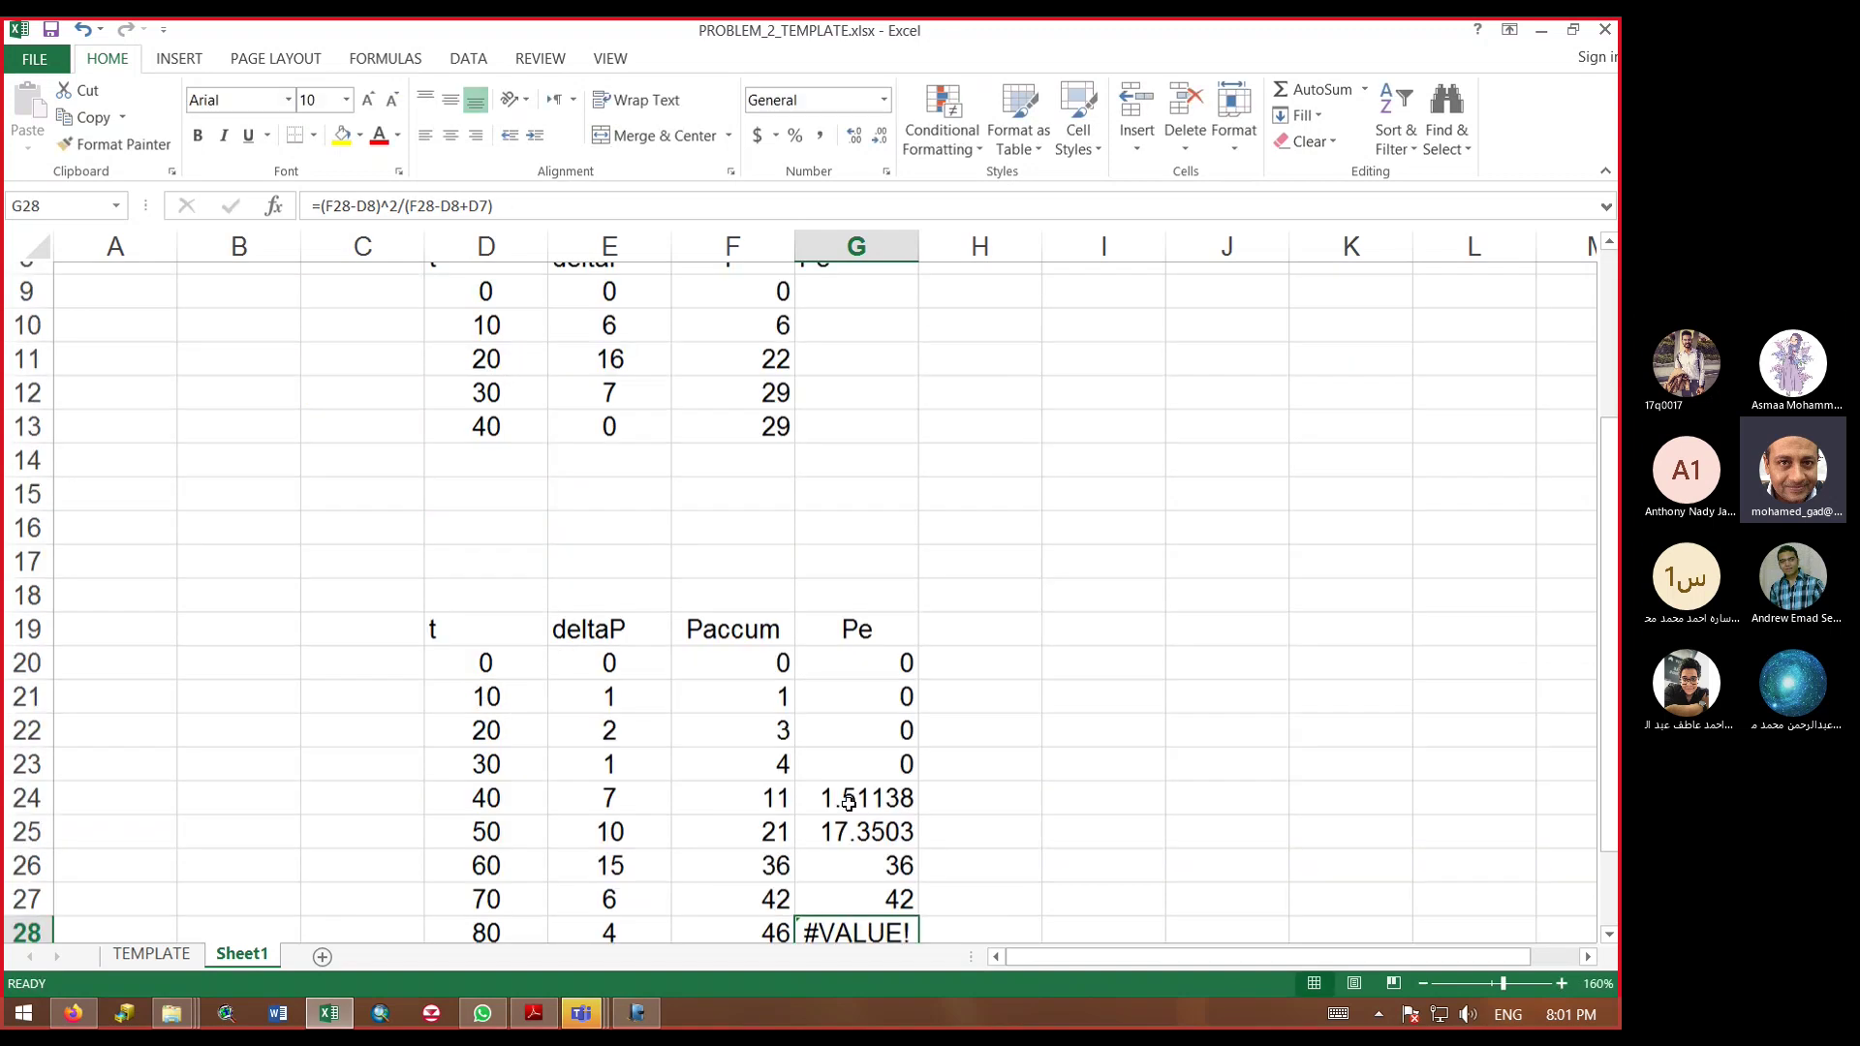
Step: In the G24 formula, make the numerator's Ia reference absolute as $D$4
scroll(926, 743, "down", 3)
left_click(871, 482)
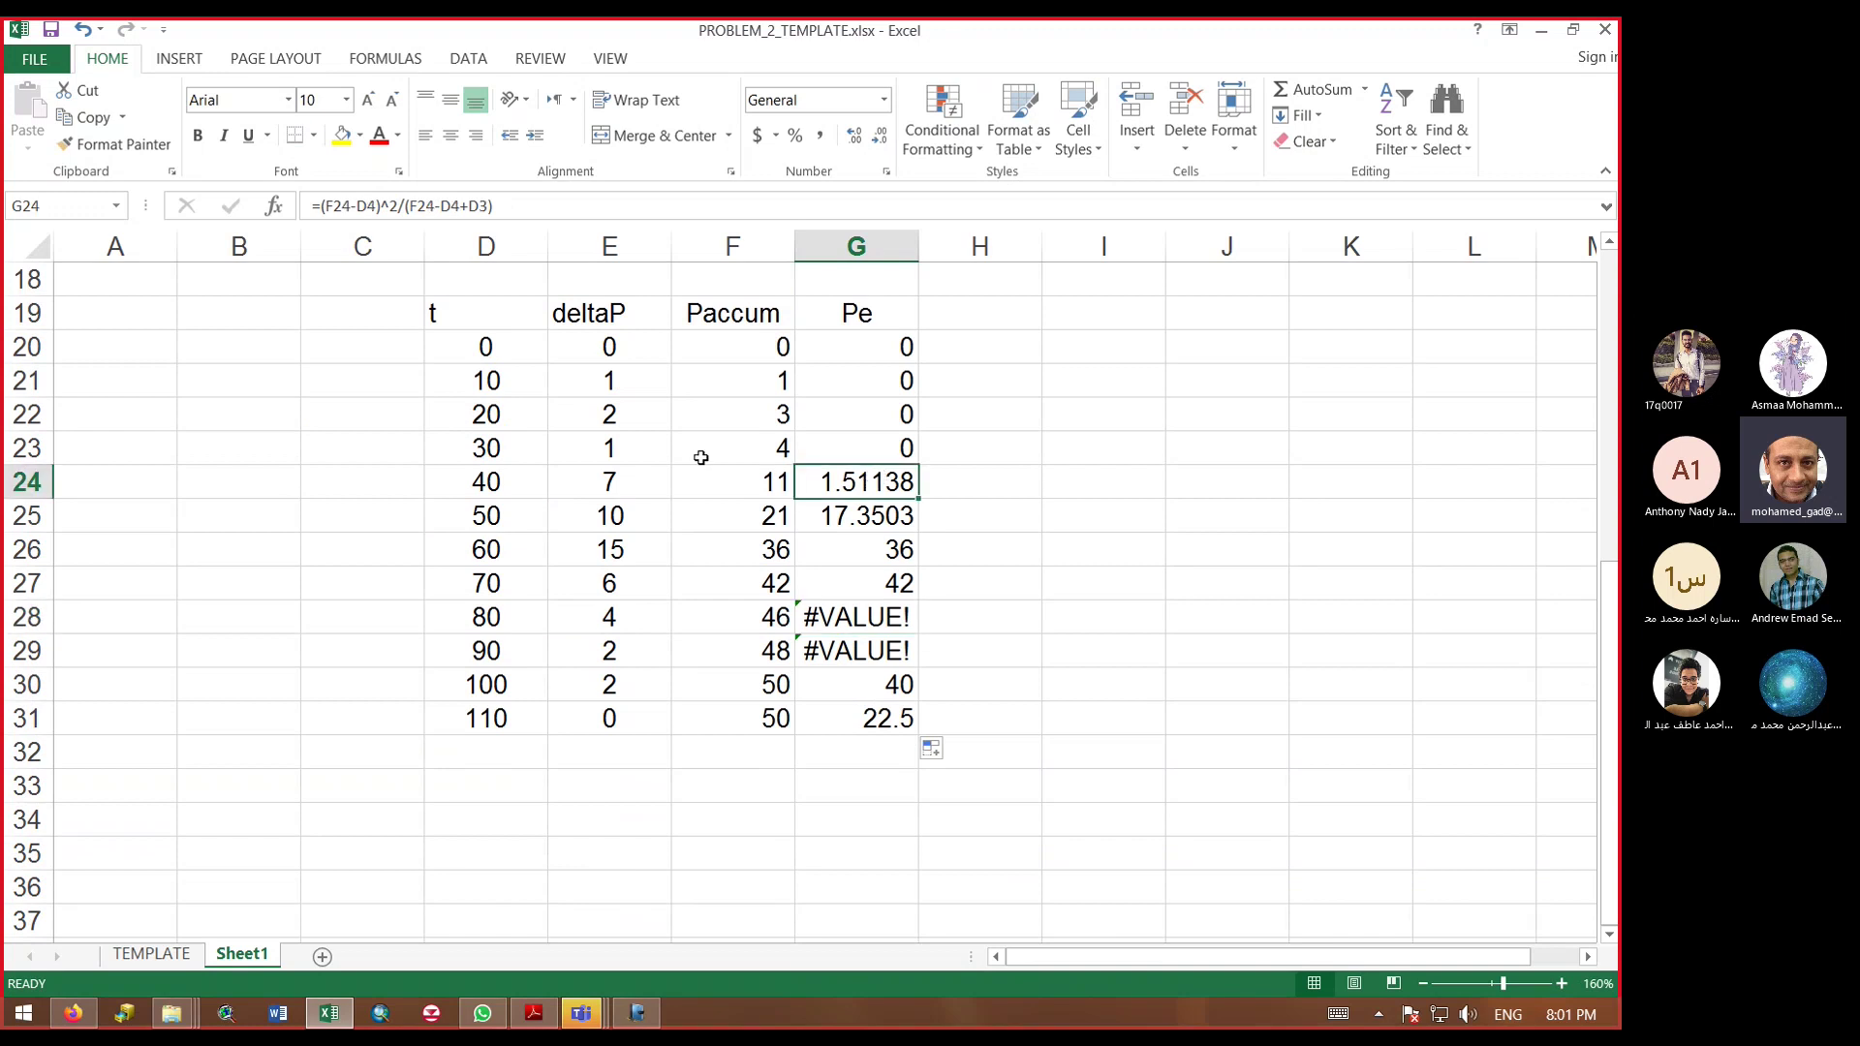
left_click(357, 207)
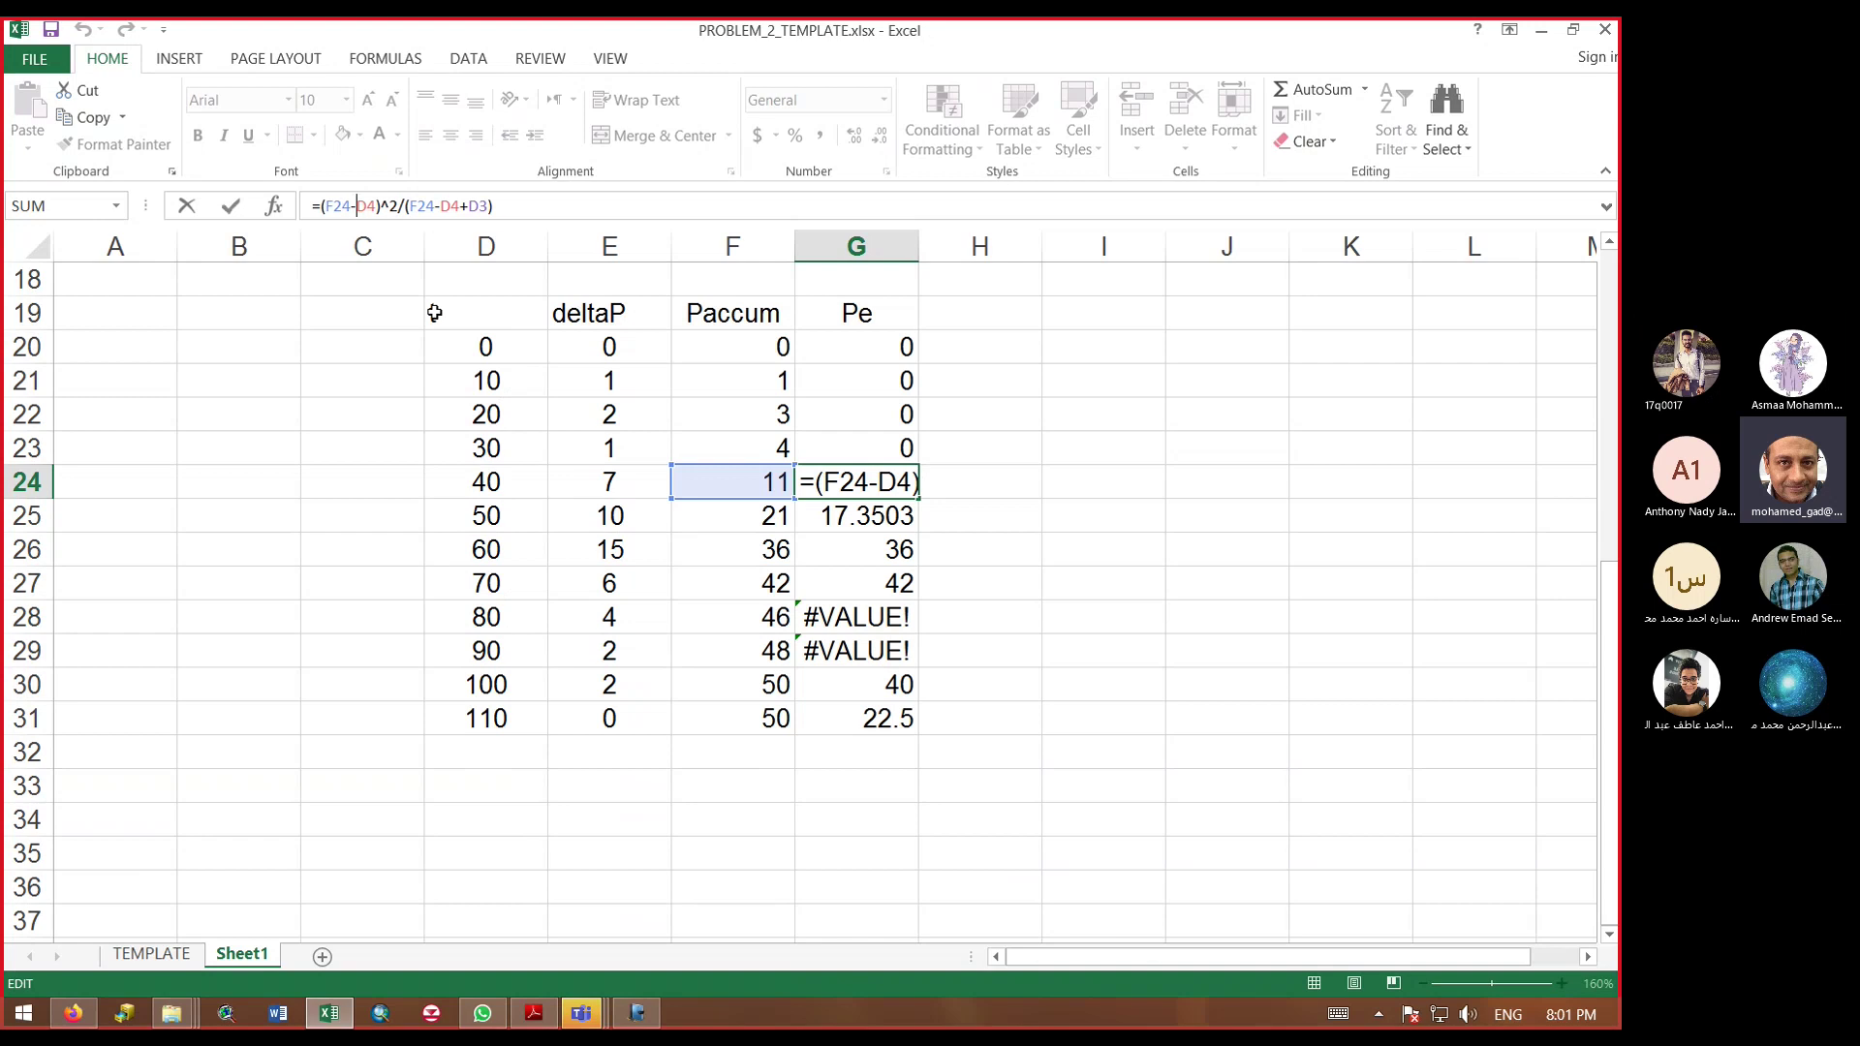
type("$D")
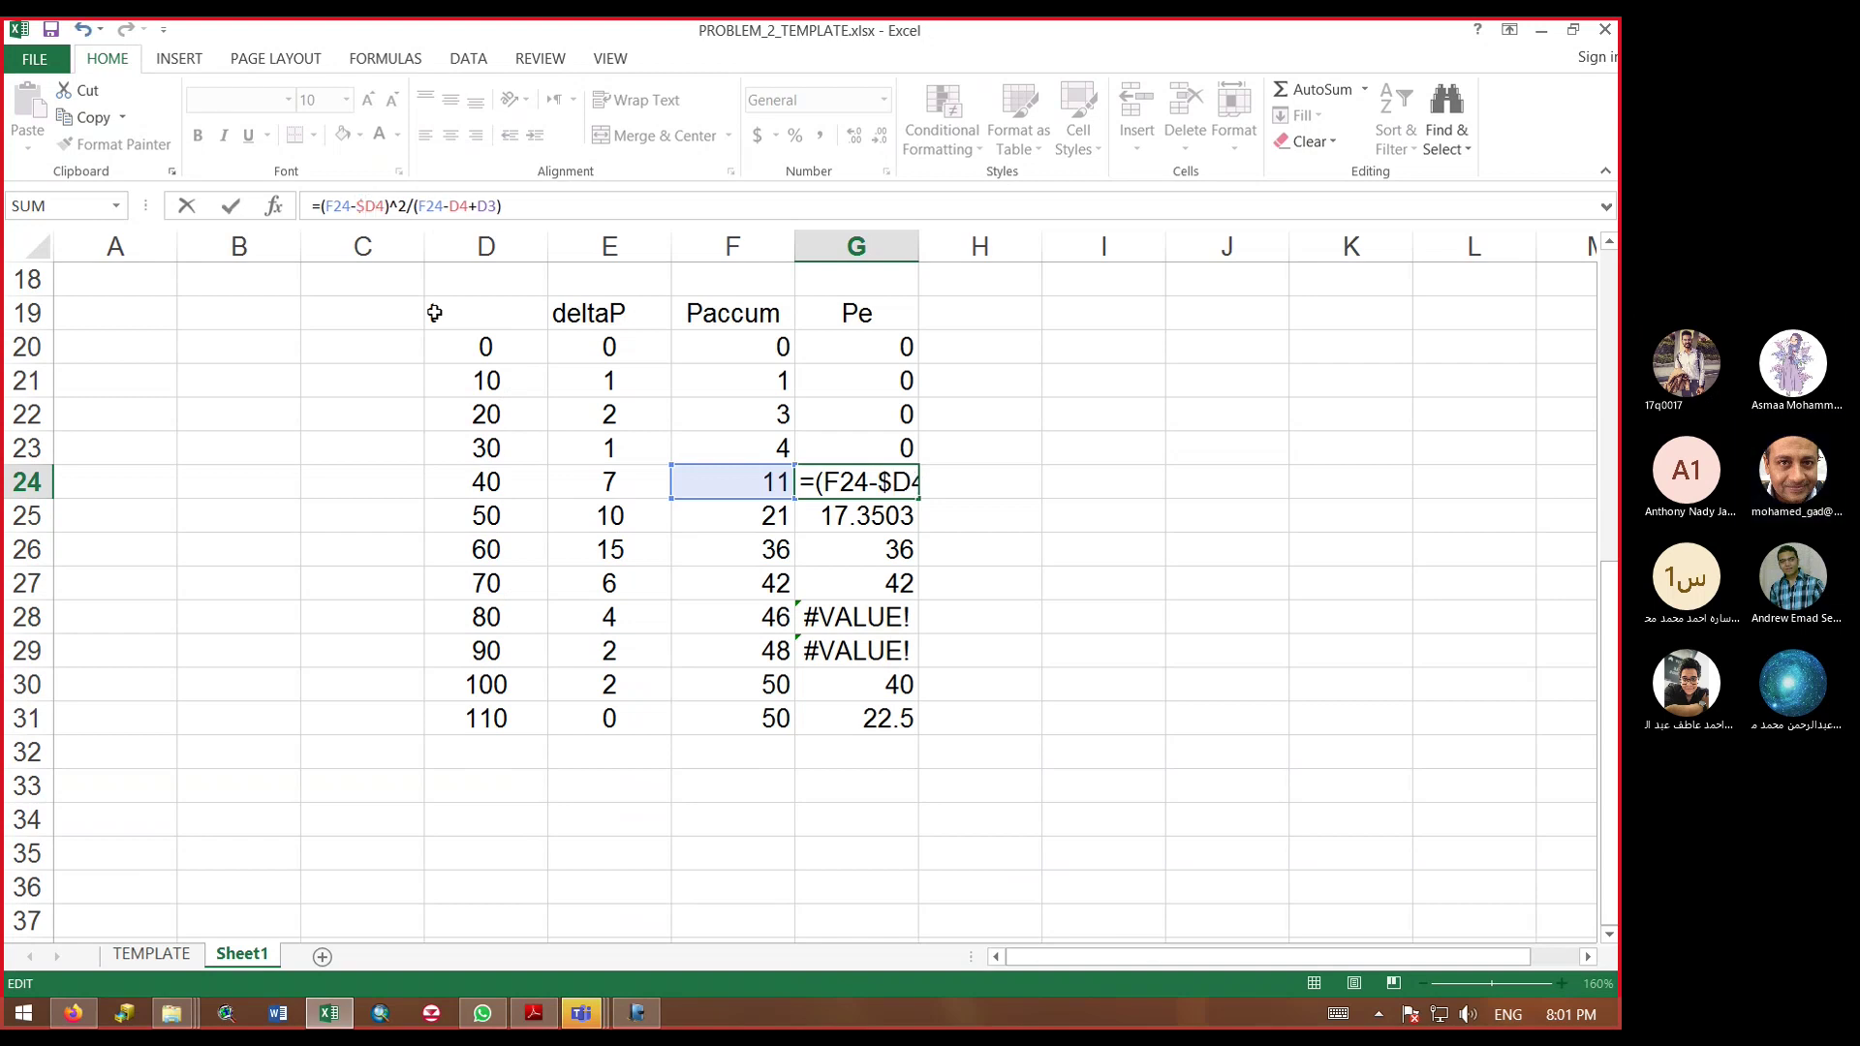
type("$")
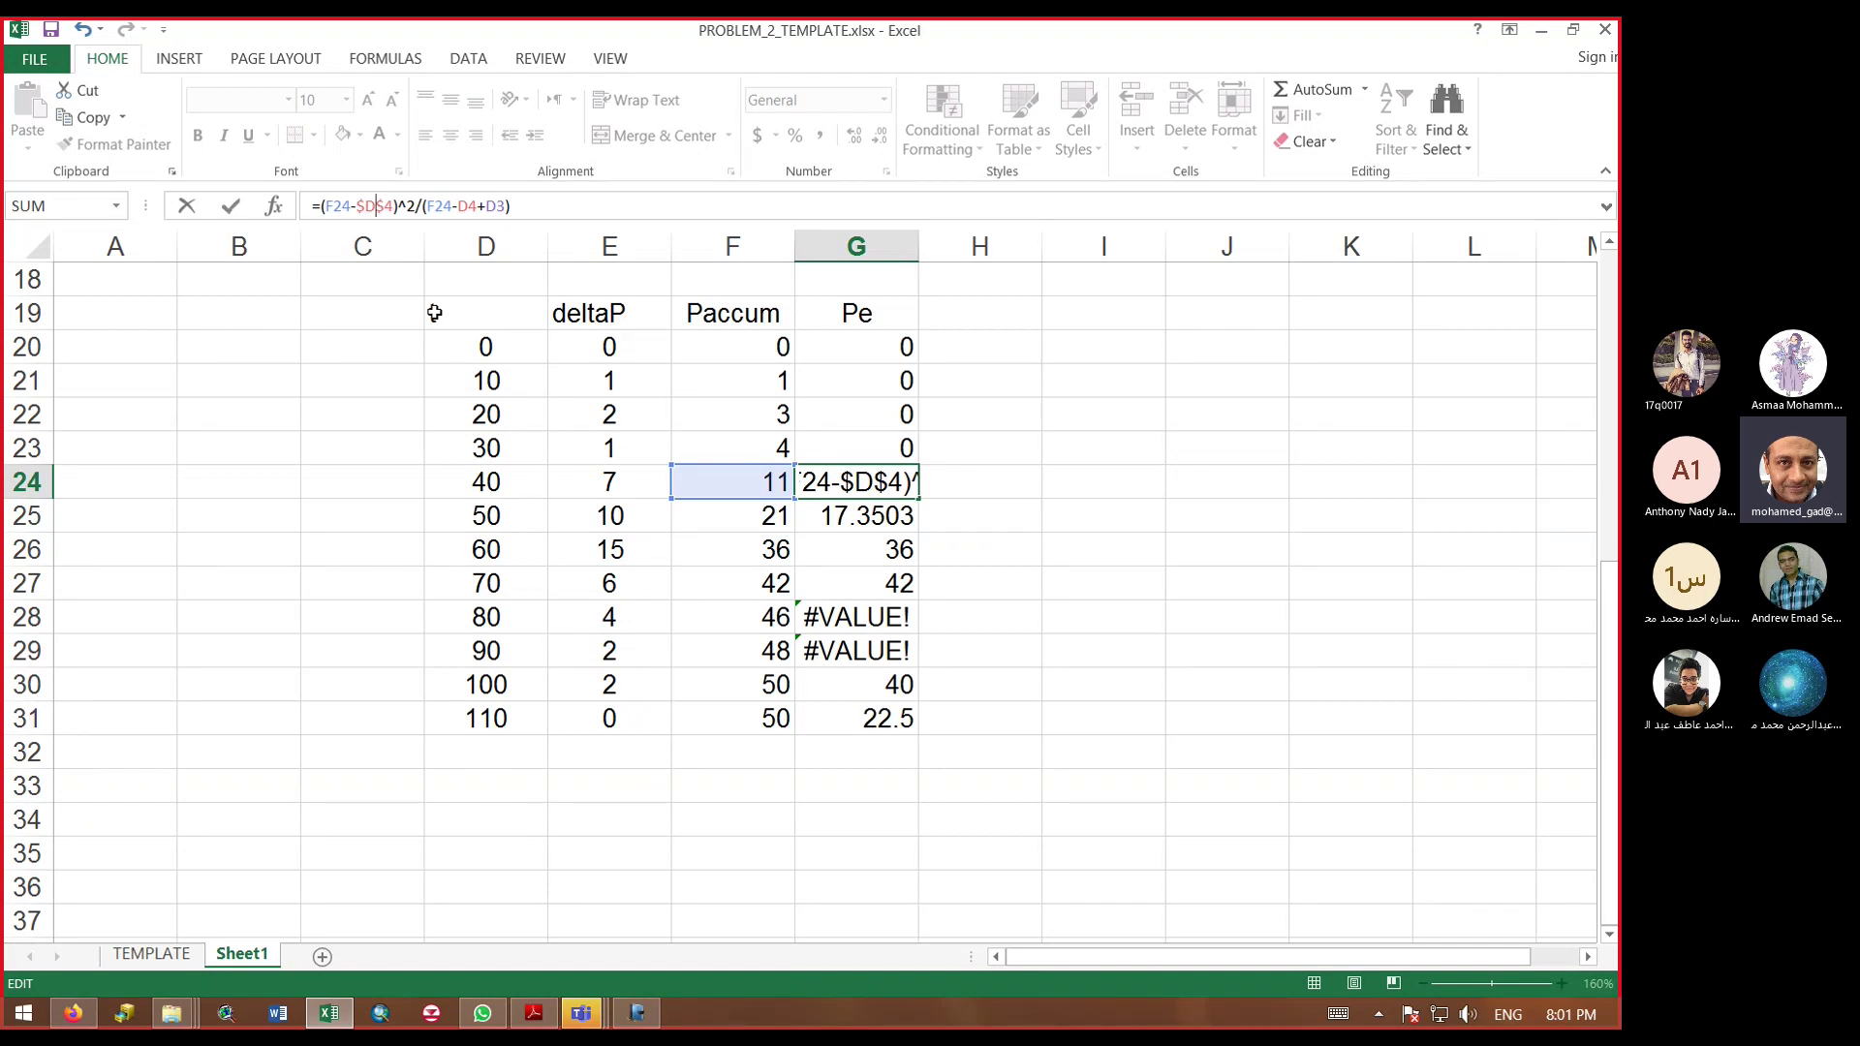
Step: Make the denominator's Ia and S references in the G24 formula absolute as $D$4 and $D$3, and enter the formula
left_click(459, 206)
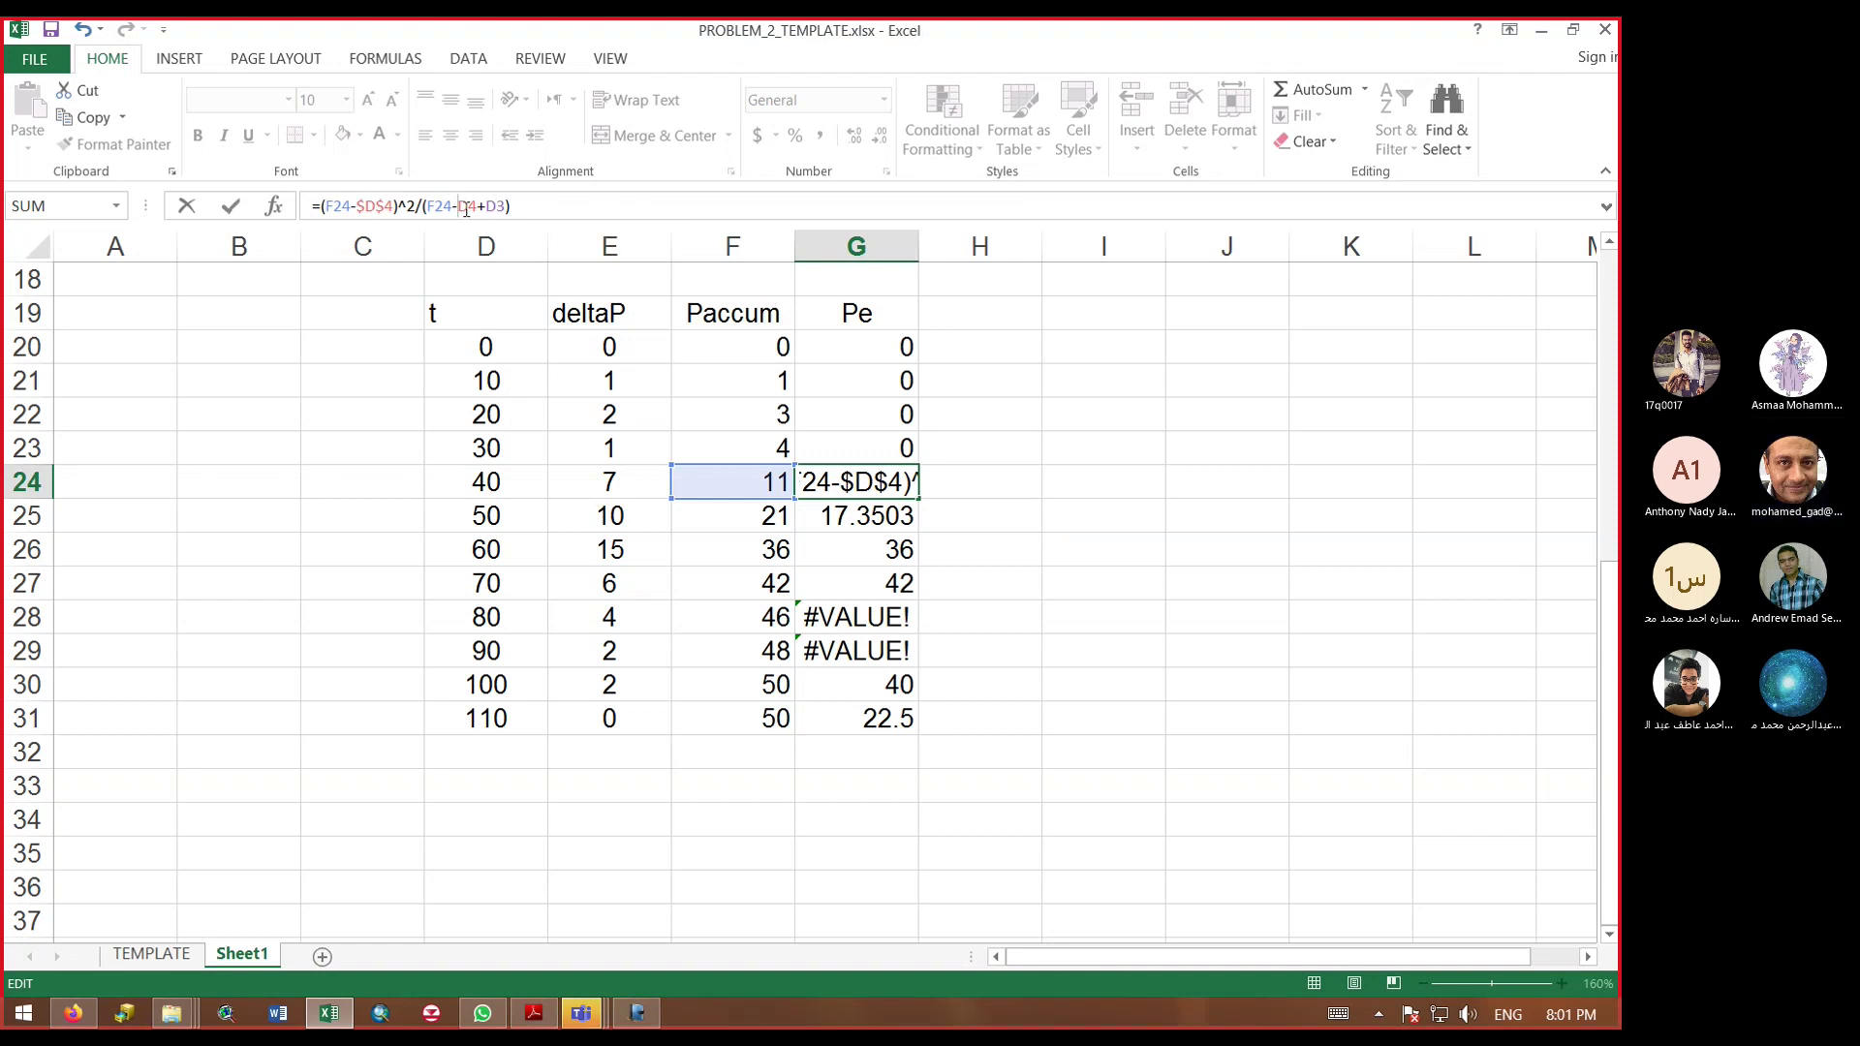
type("$")
key("Right")
type("$D")
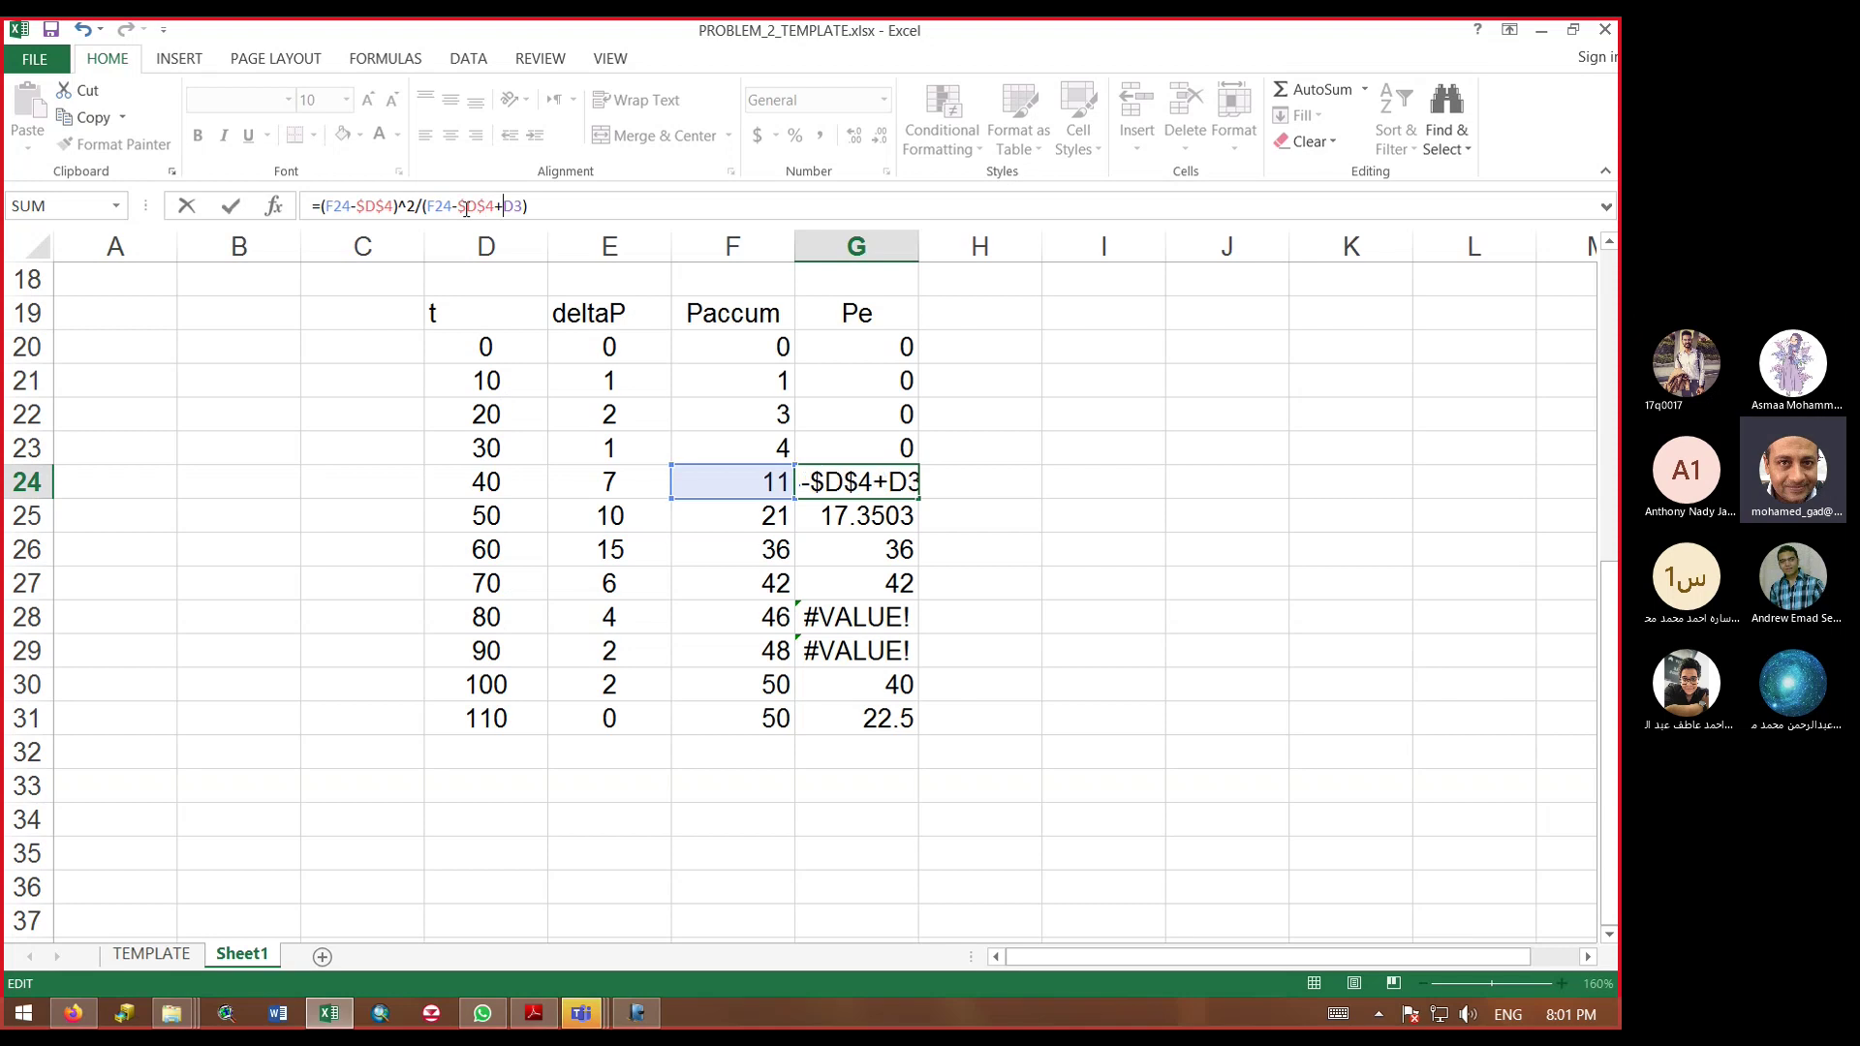
type("$")
key("Right")
type("$")
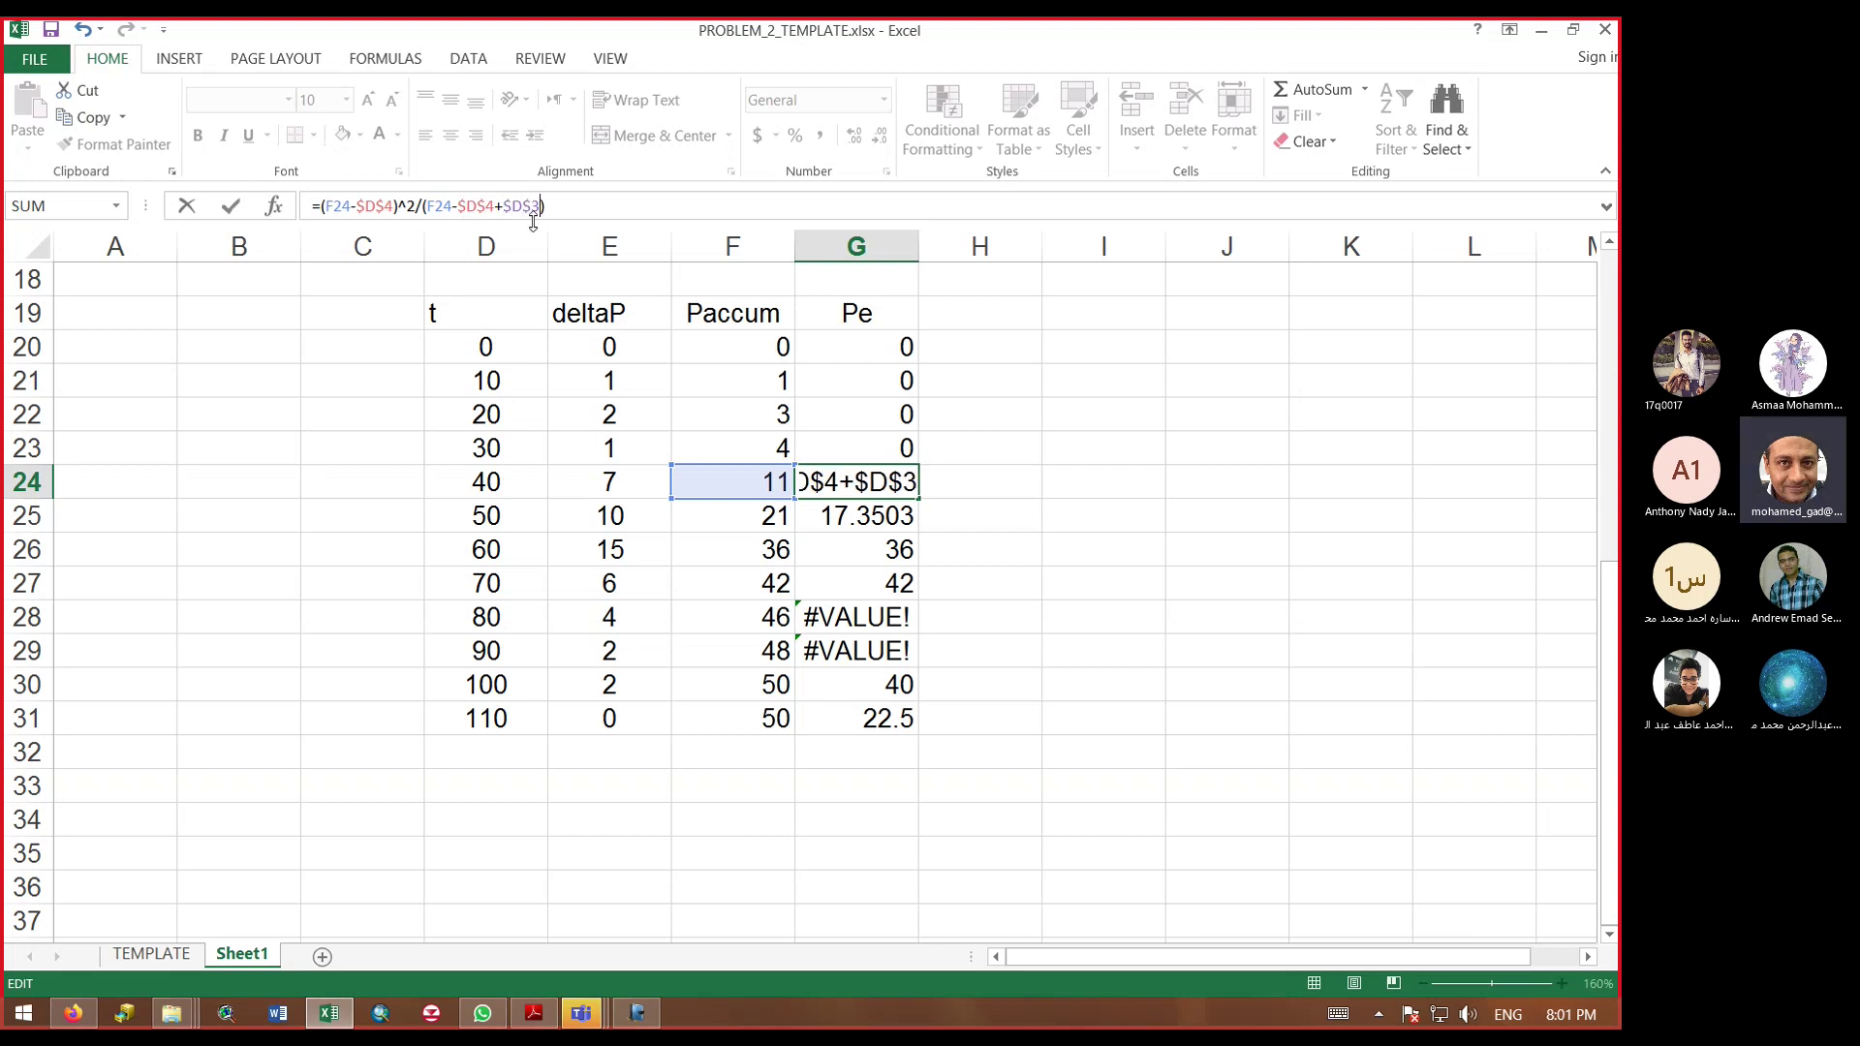
key("Return")
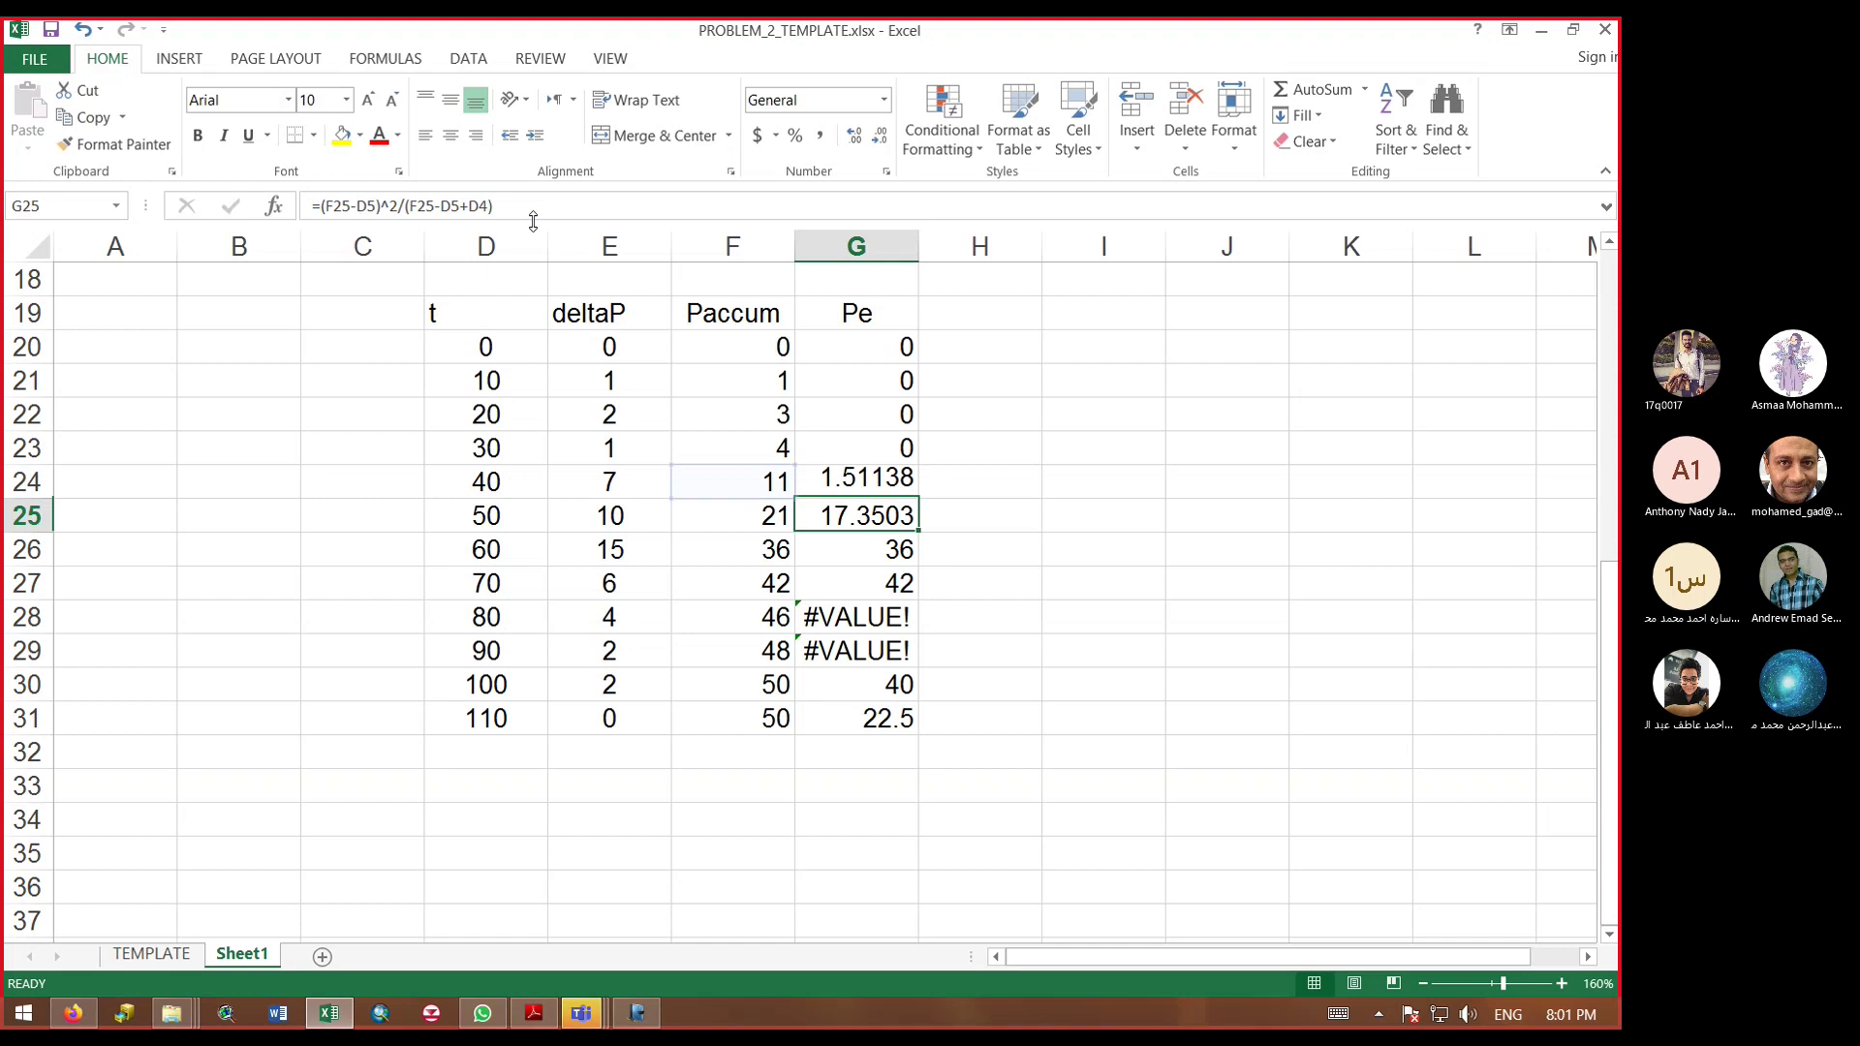
Step: Fill the corrected Pe formula from G24 down to G31 and check the copied formula in G25
left_click(901, 476)
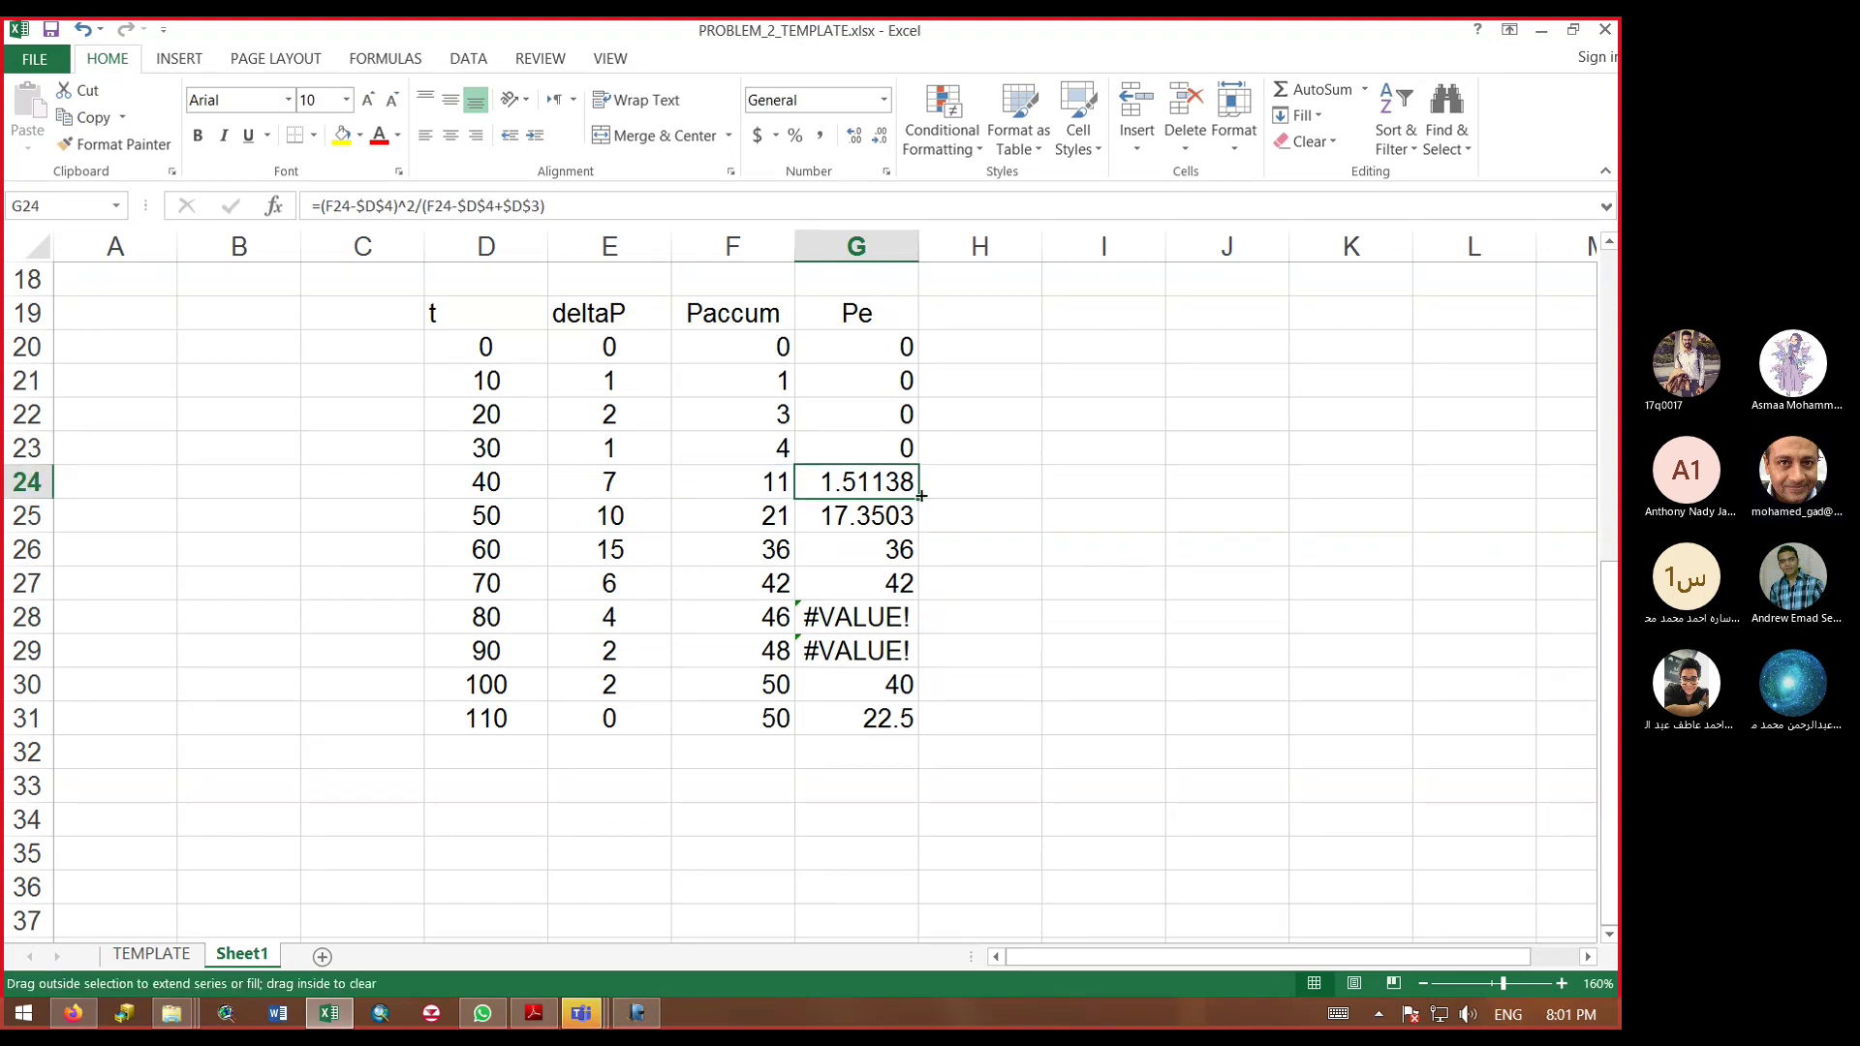
left_click_drag(920, 496, 930, 746)
left_click(1025, 694)
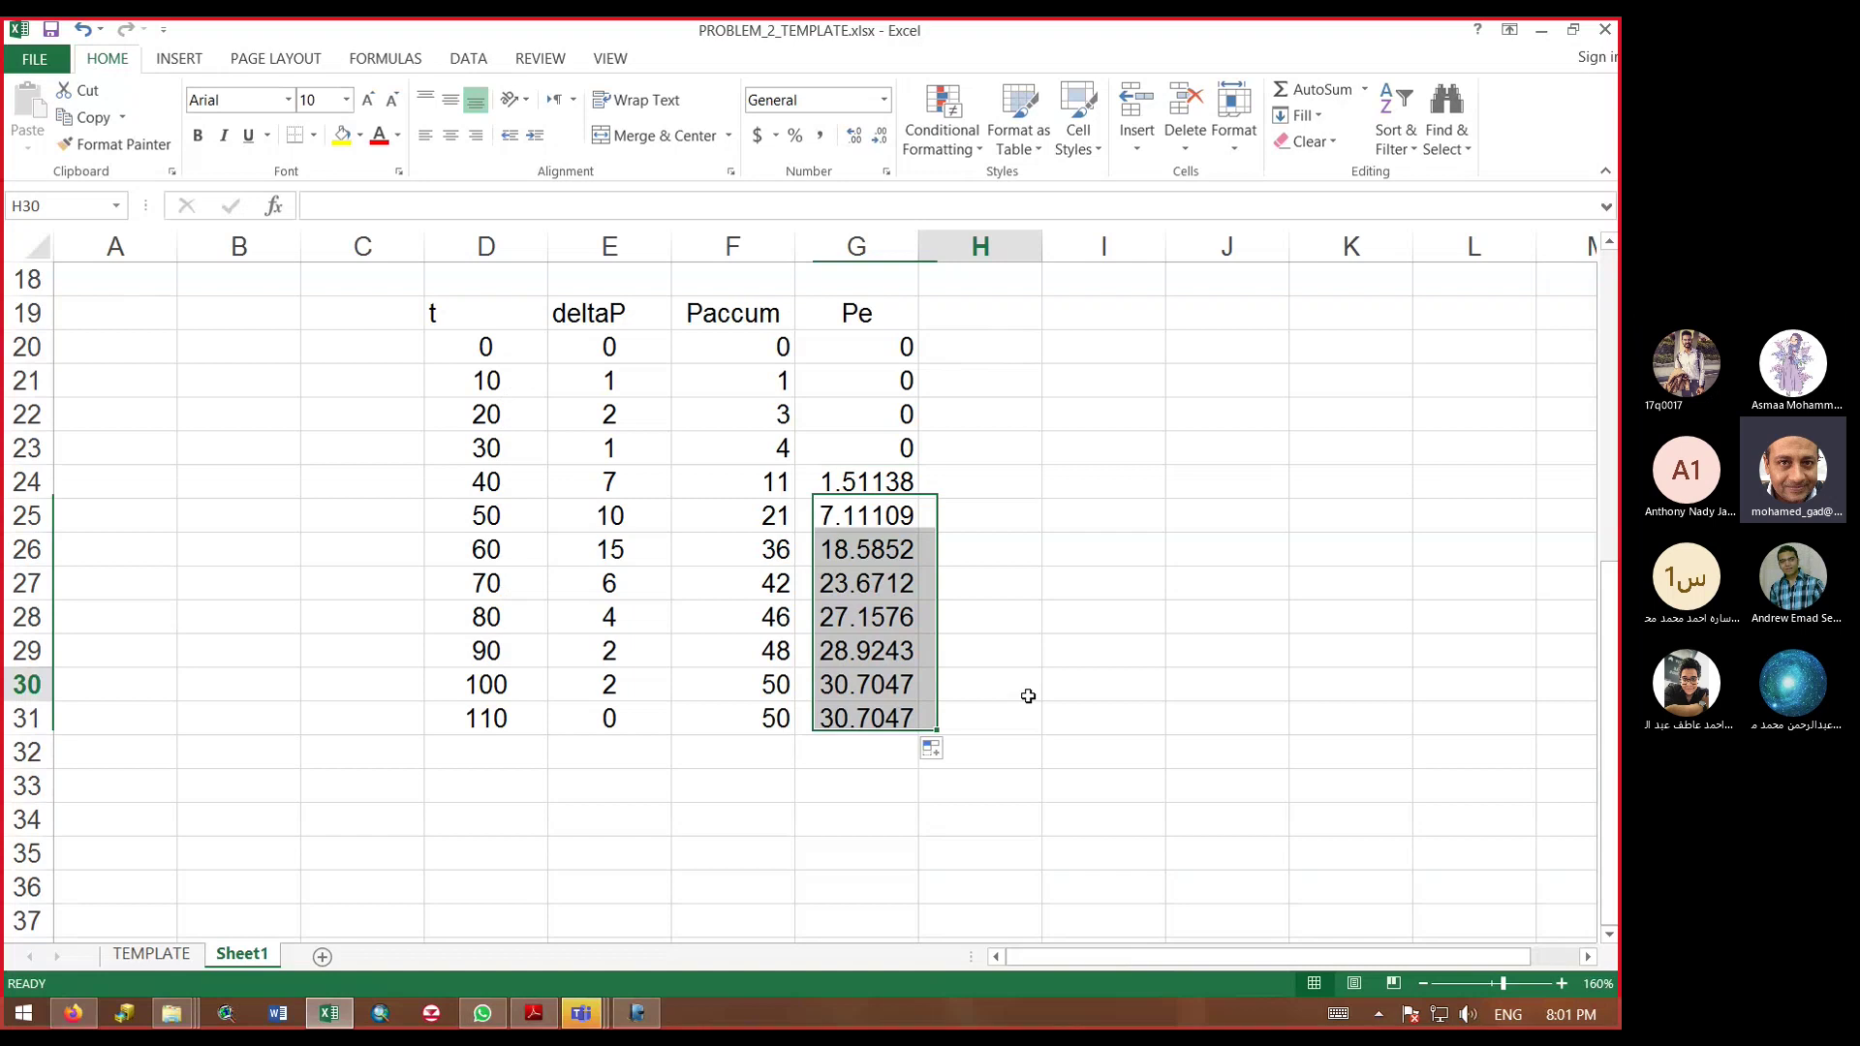
left_click(875, 484)
left_click(875, 515)
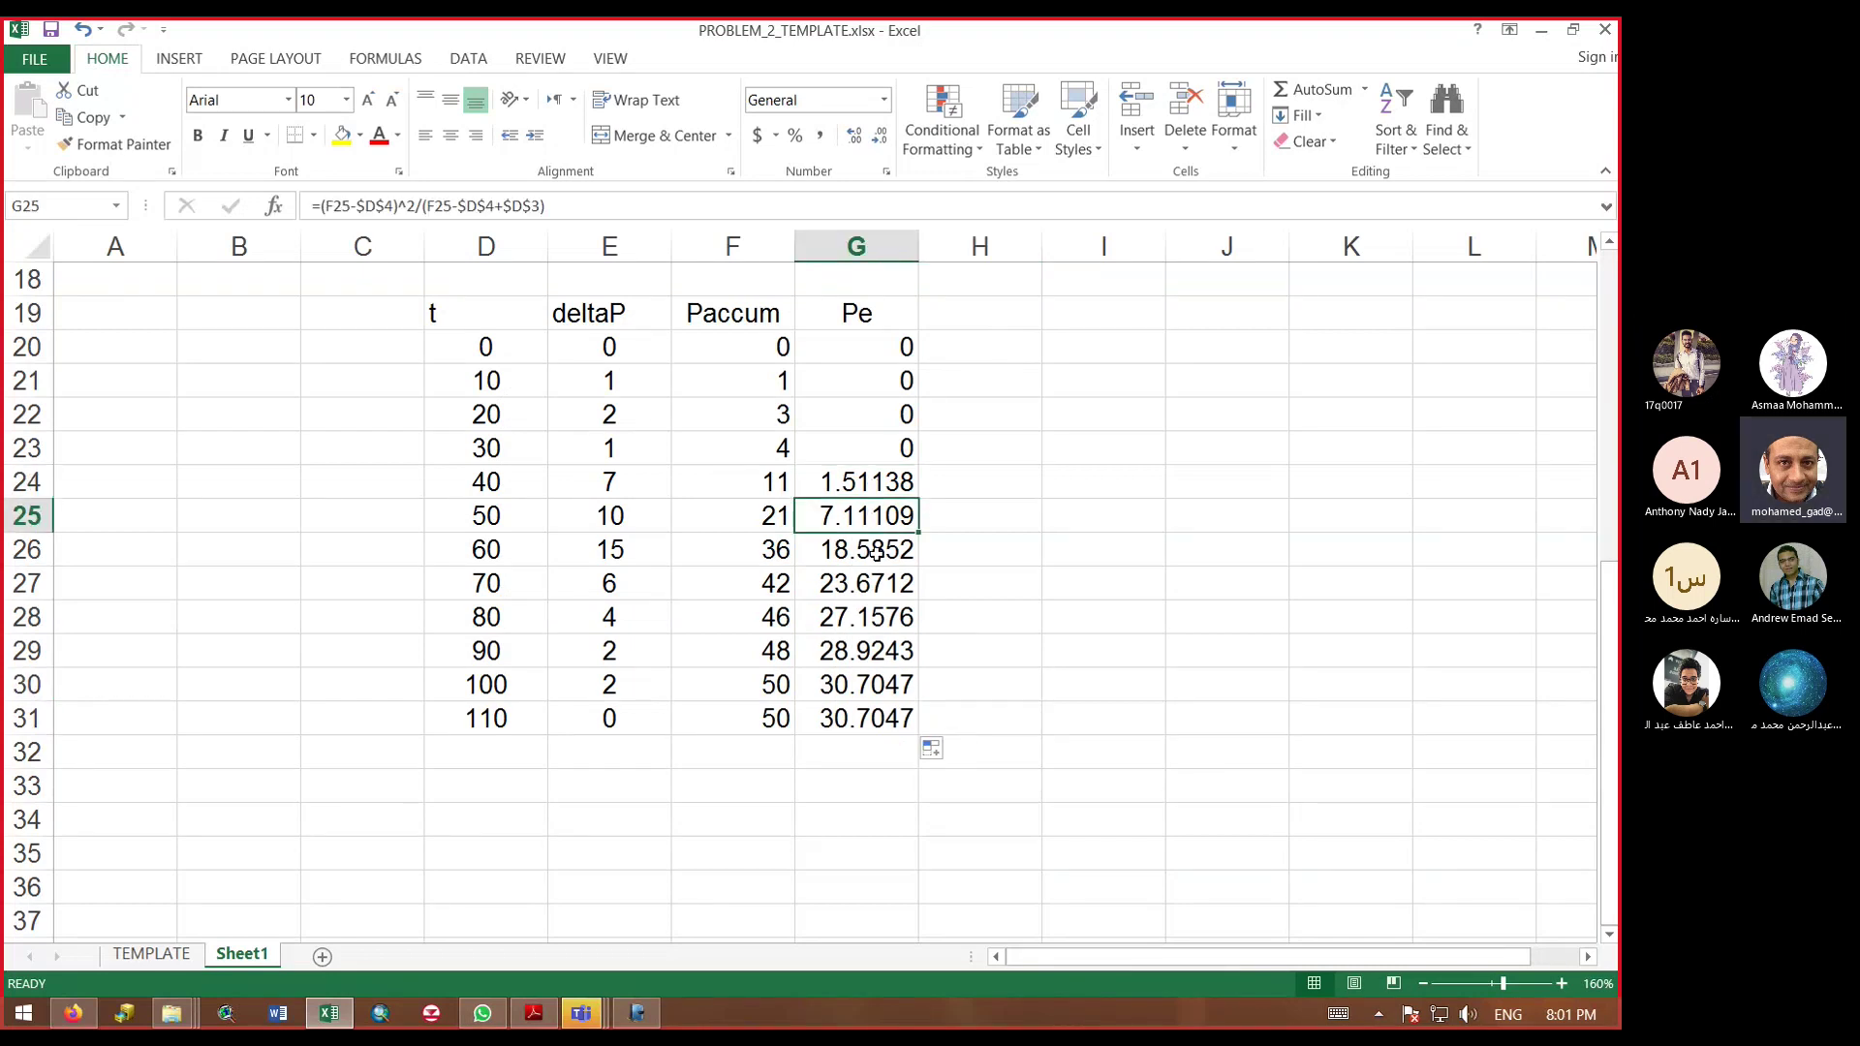
Step: Change the G19 header to "Pe (accumu)" and widen column G to fit it
left_click(854, 317)
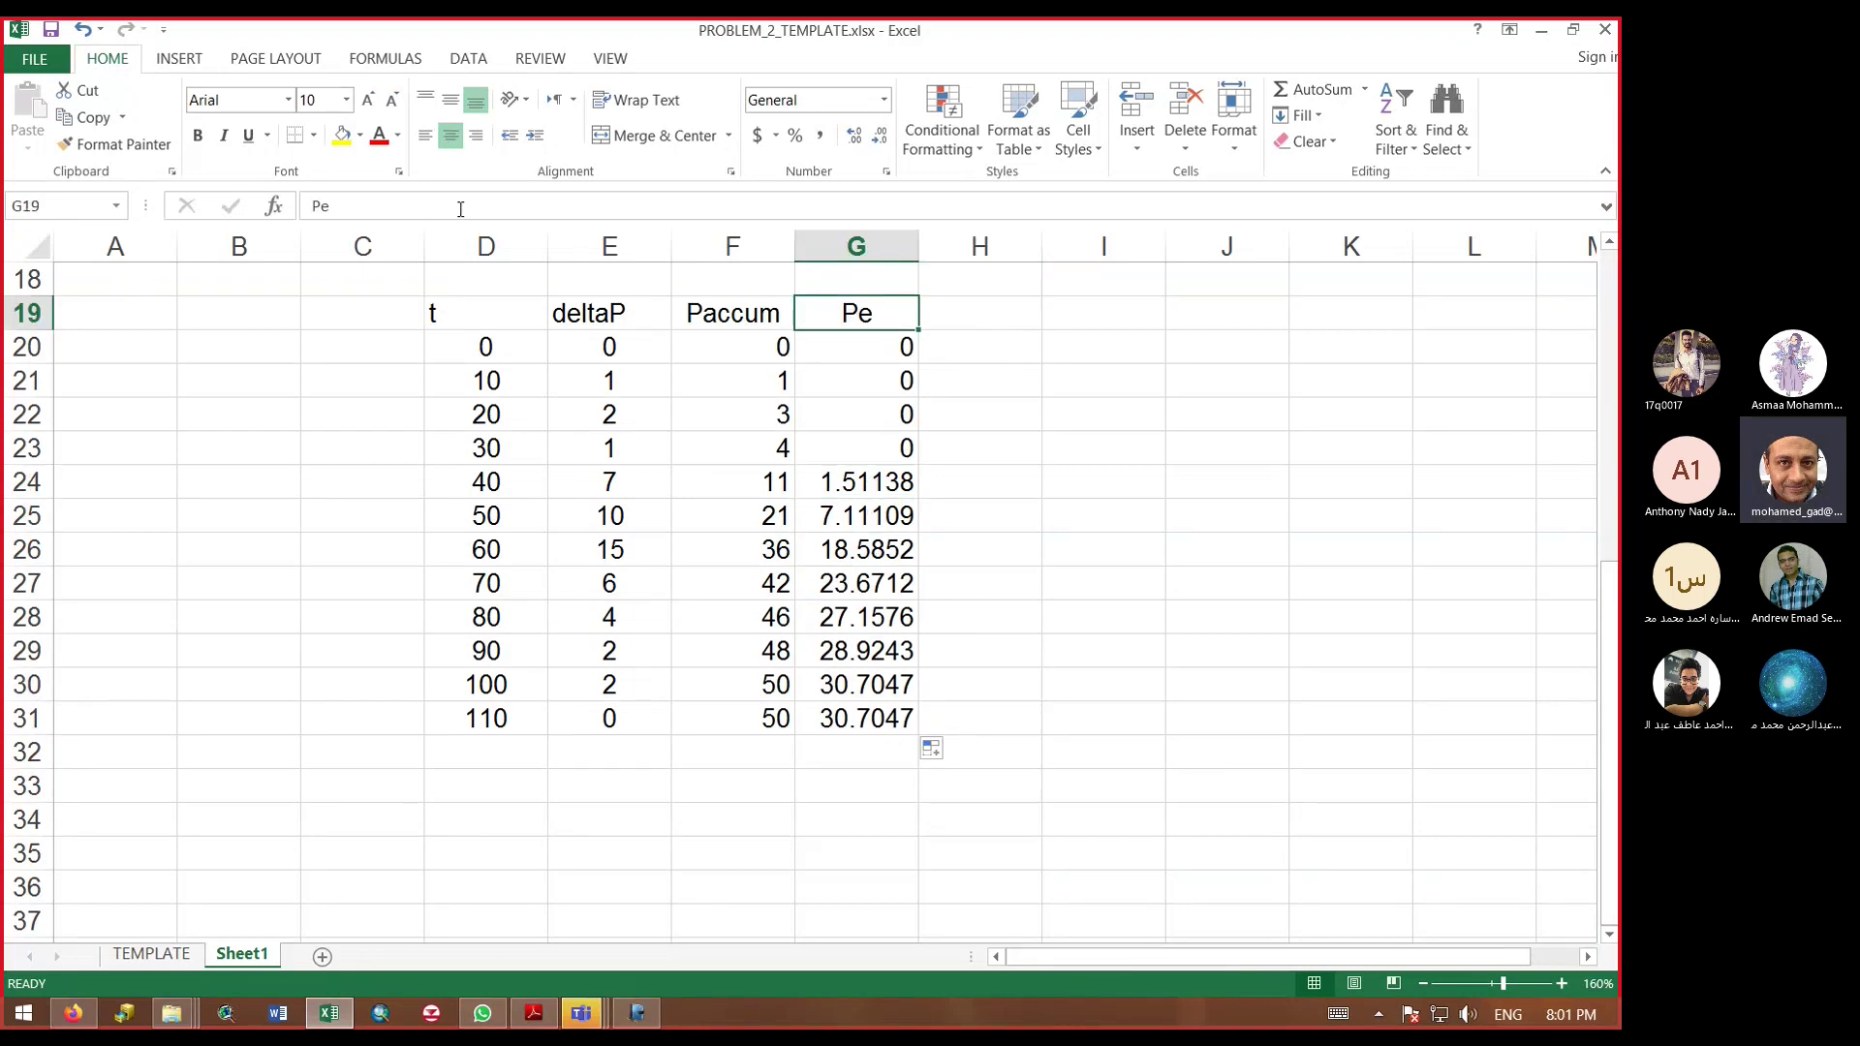
left_click(461, 209)
type("(accu")
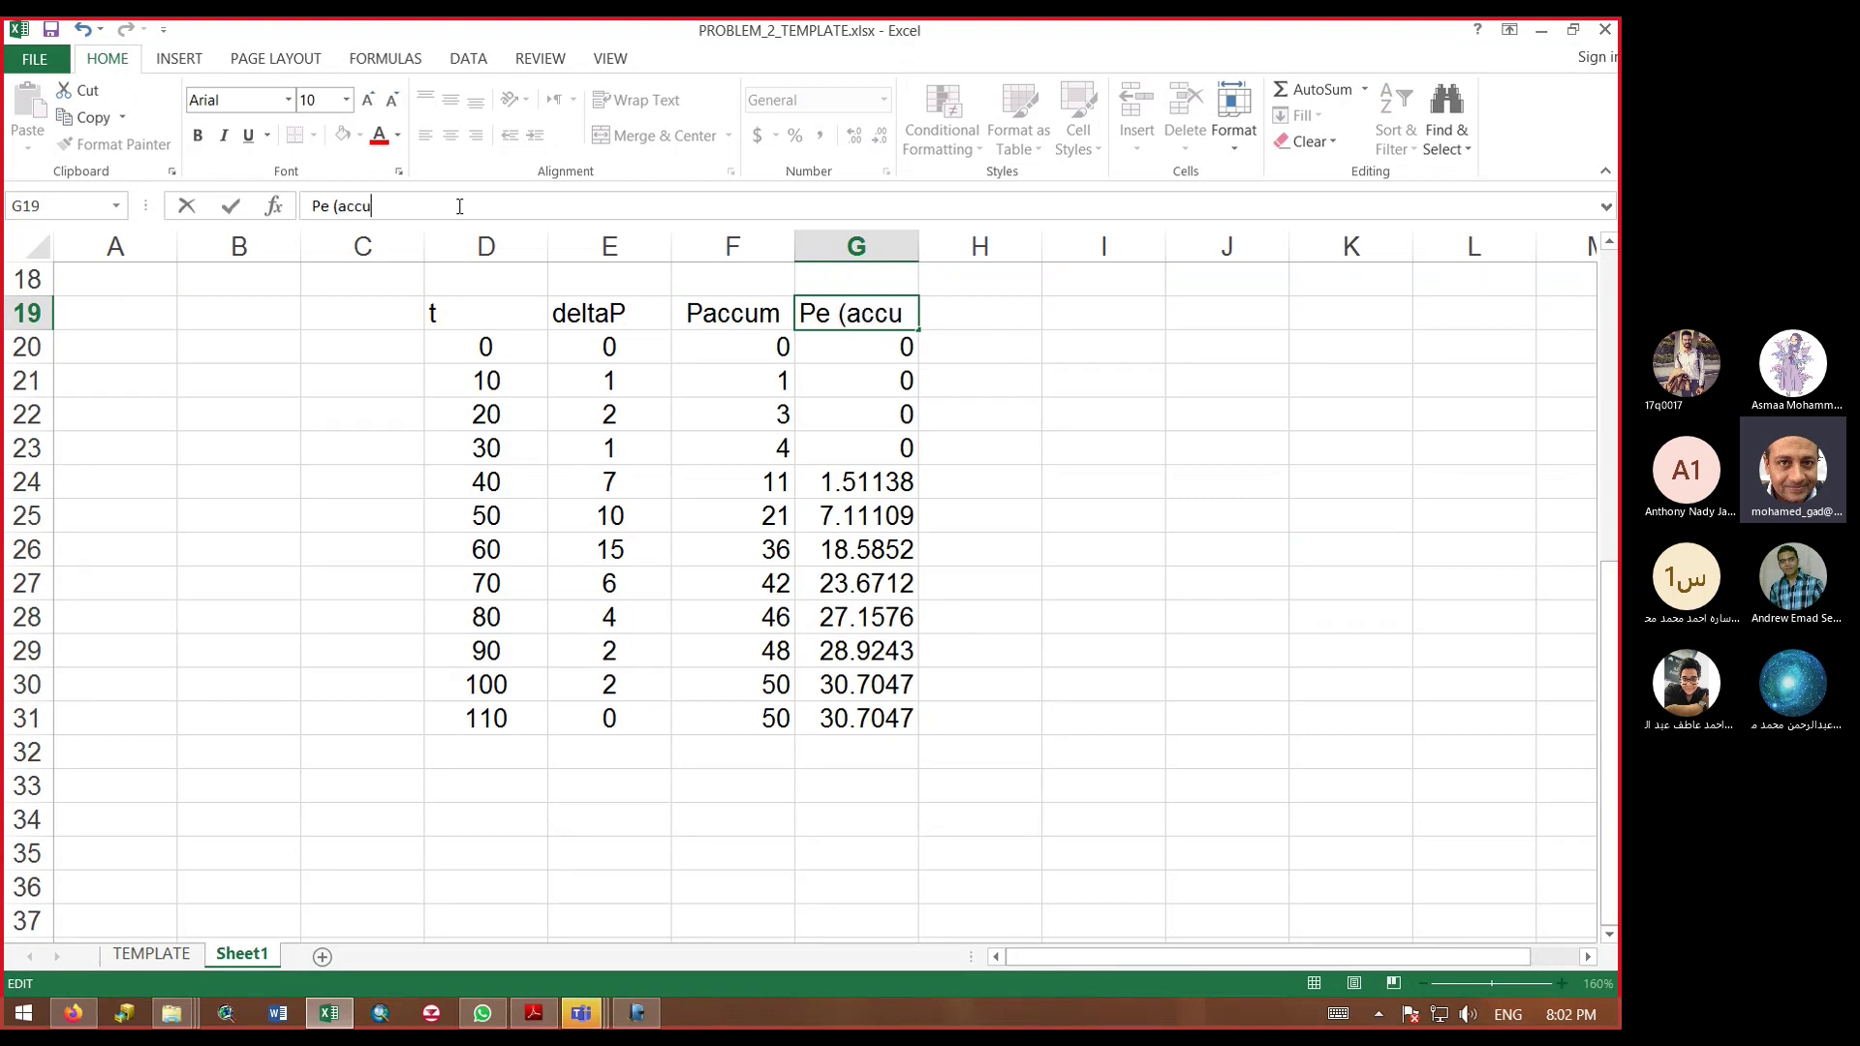
type("mu)")
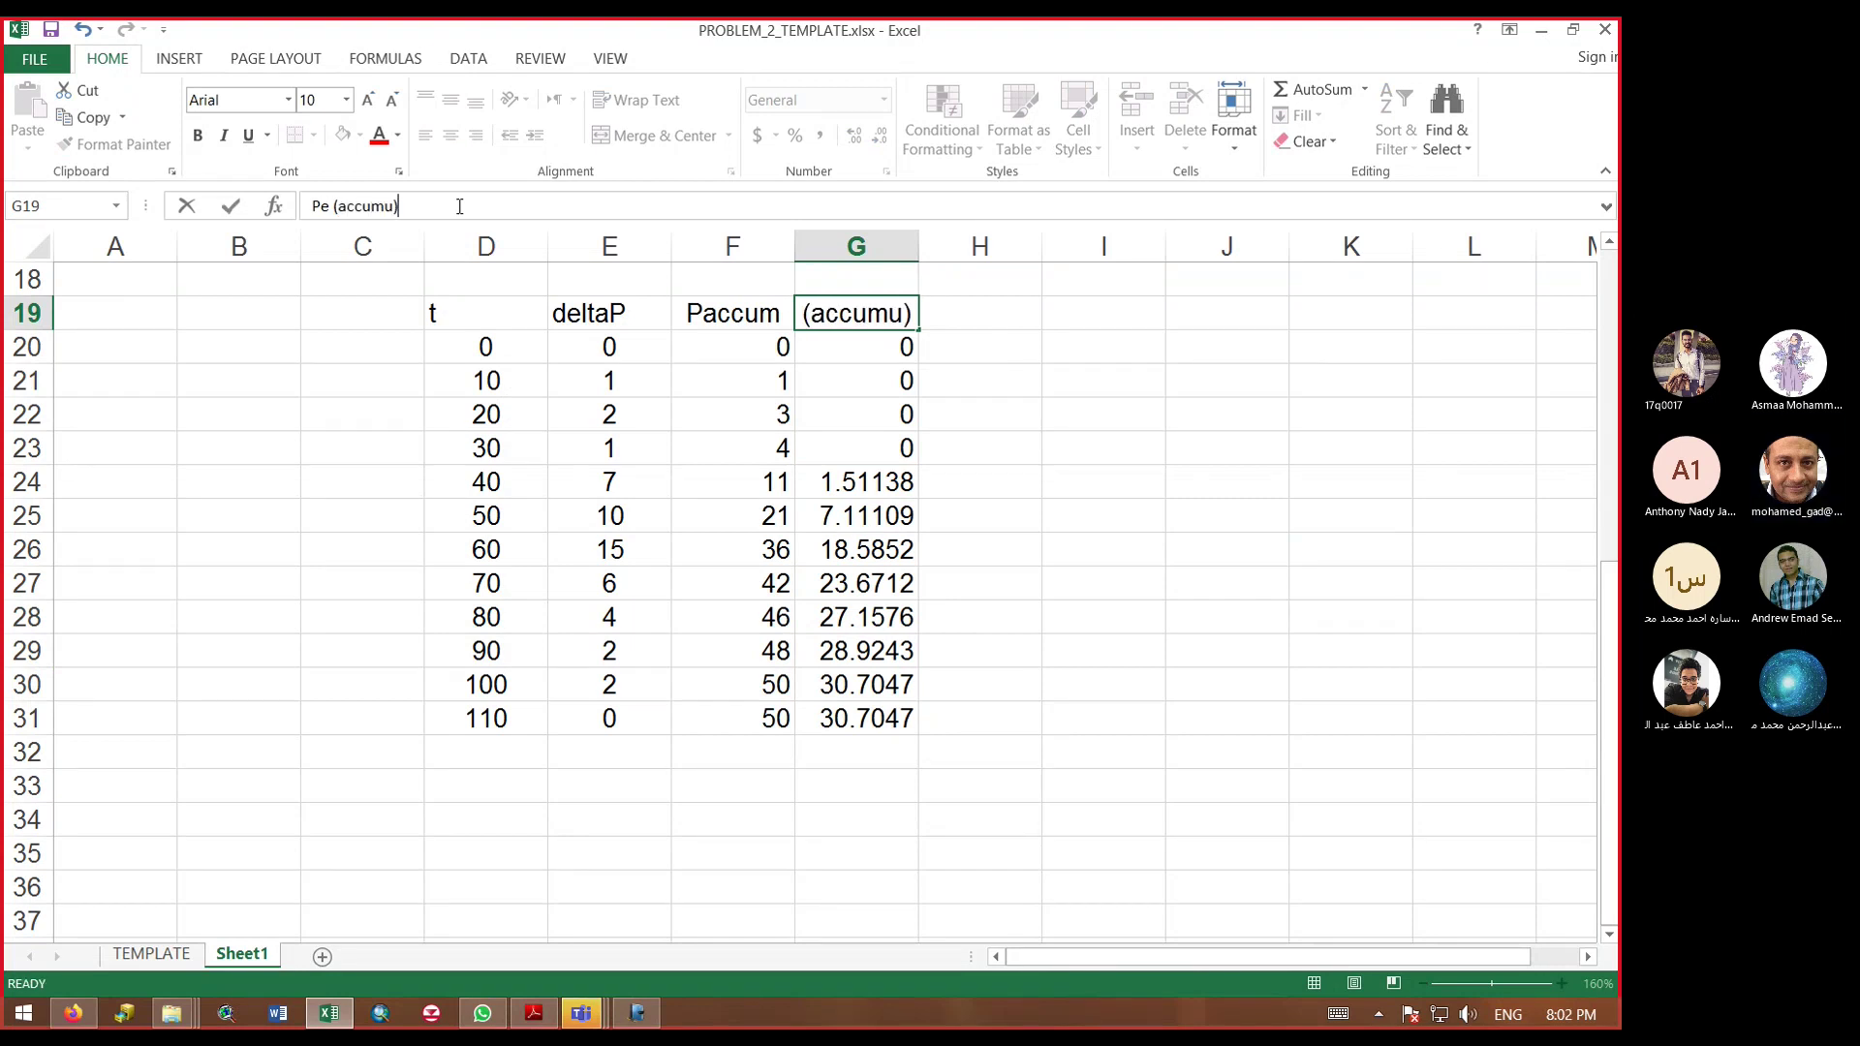
key("Return")
left_click_drag(915, 244, 951, 244)
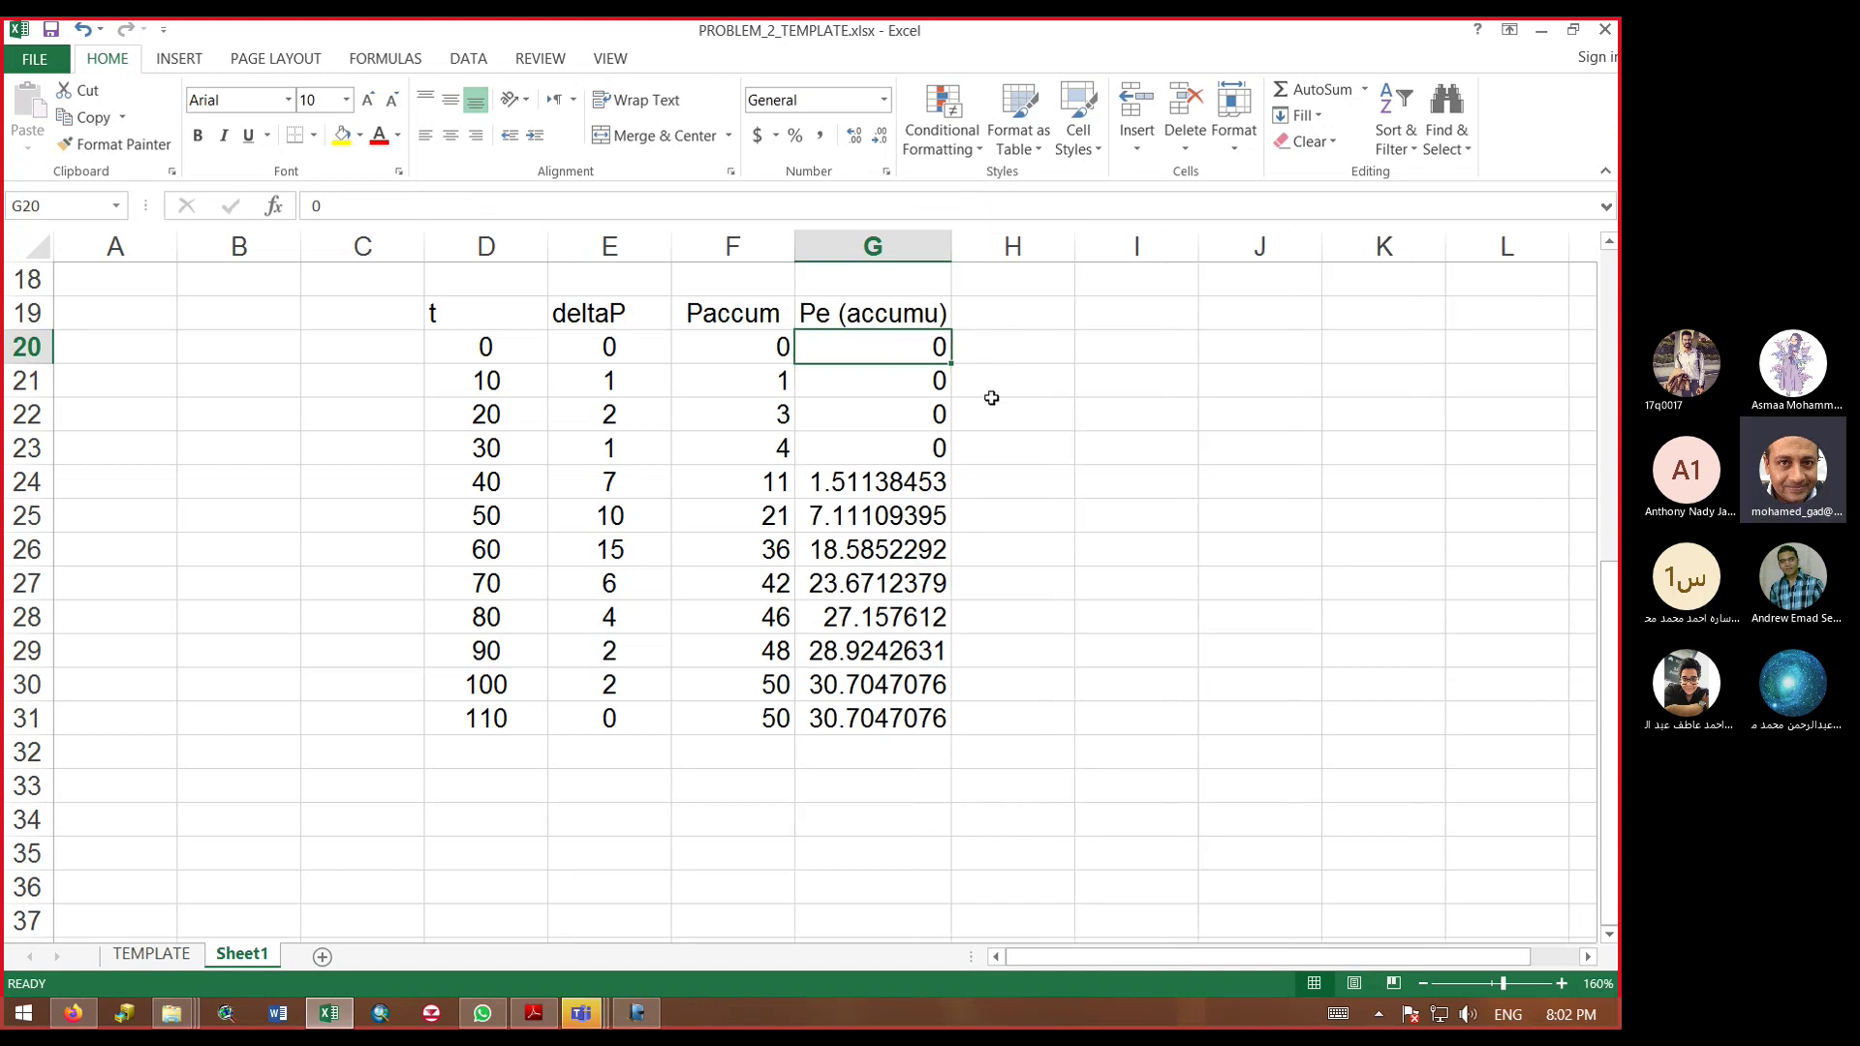
Step: Enter the header "Pe (incrm)" in H19 for the incremental effective rainfall
left_click(996, 309)
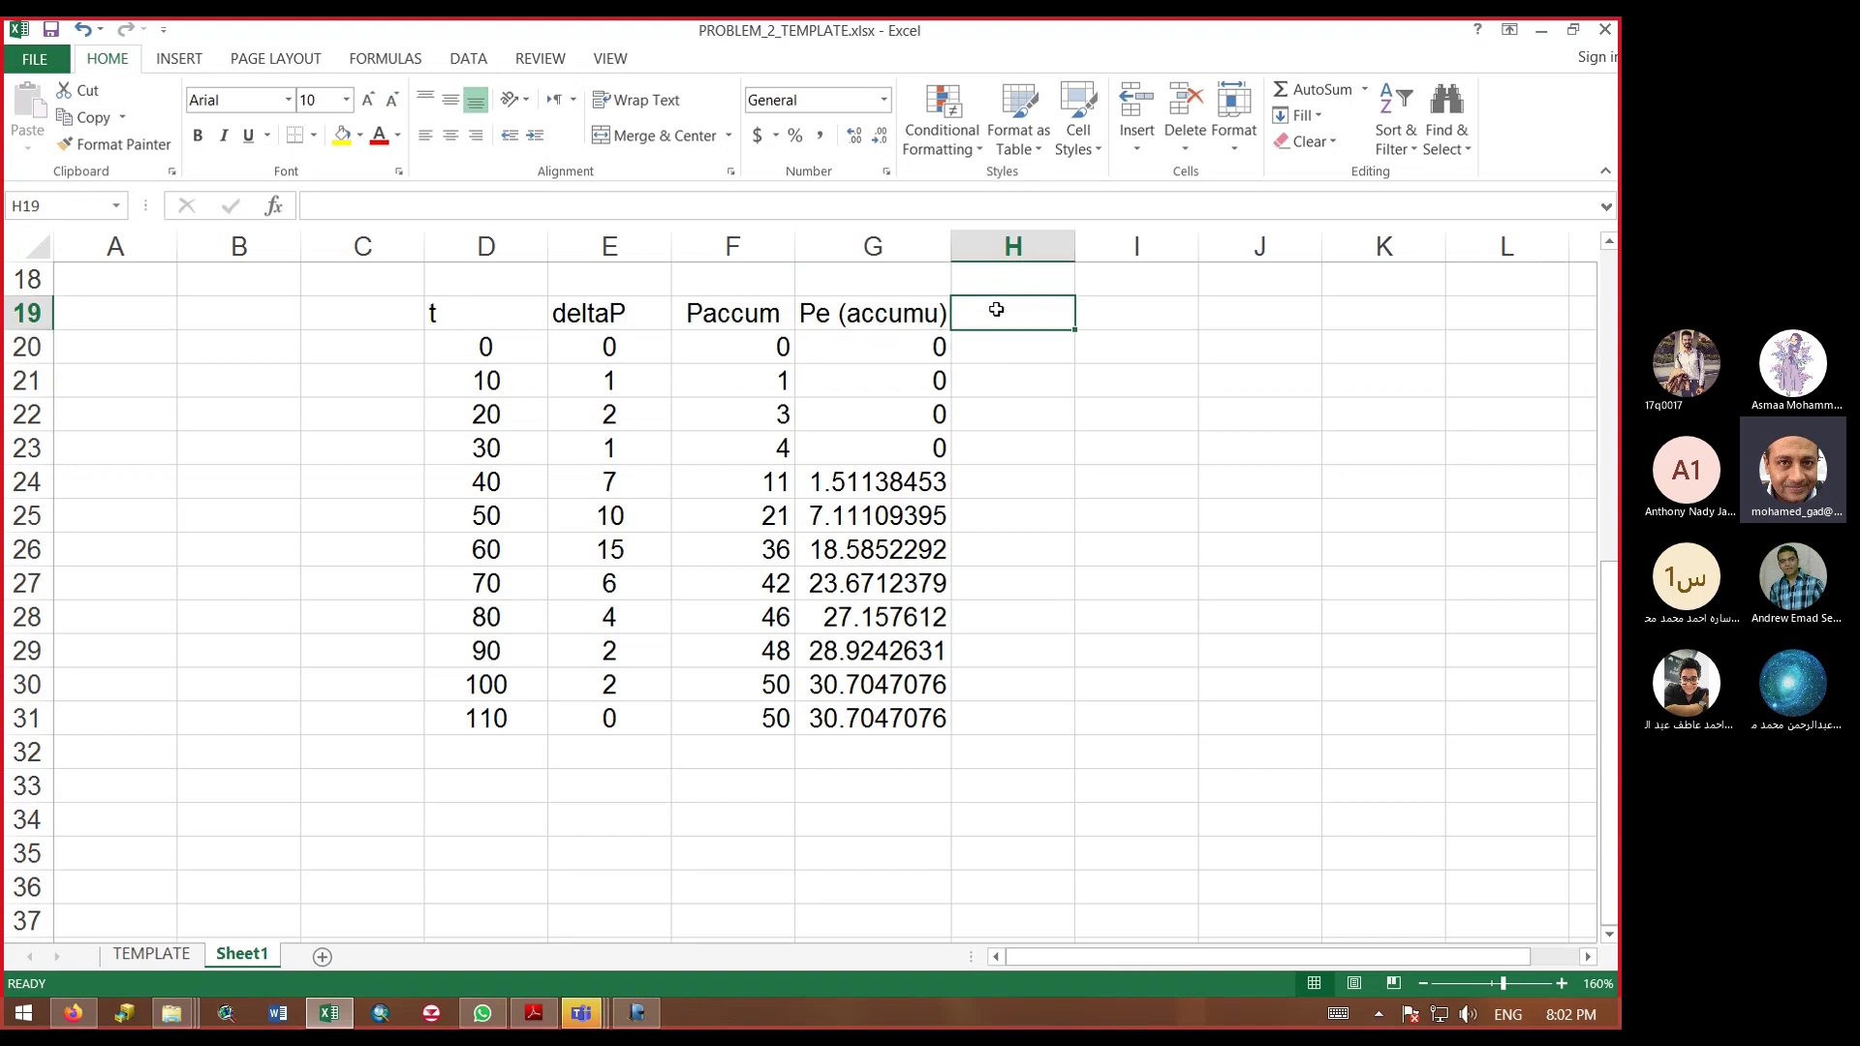
type("Pe (incrm)")
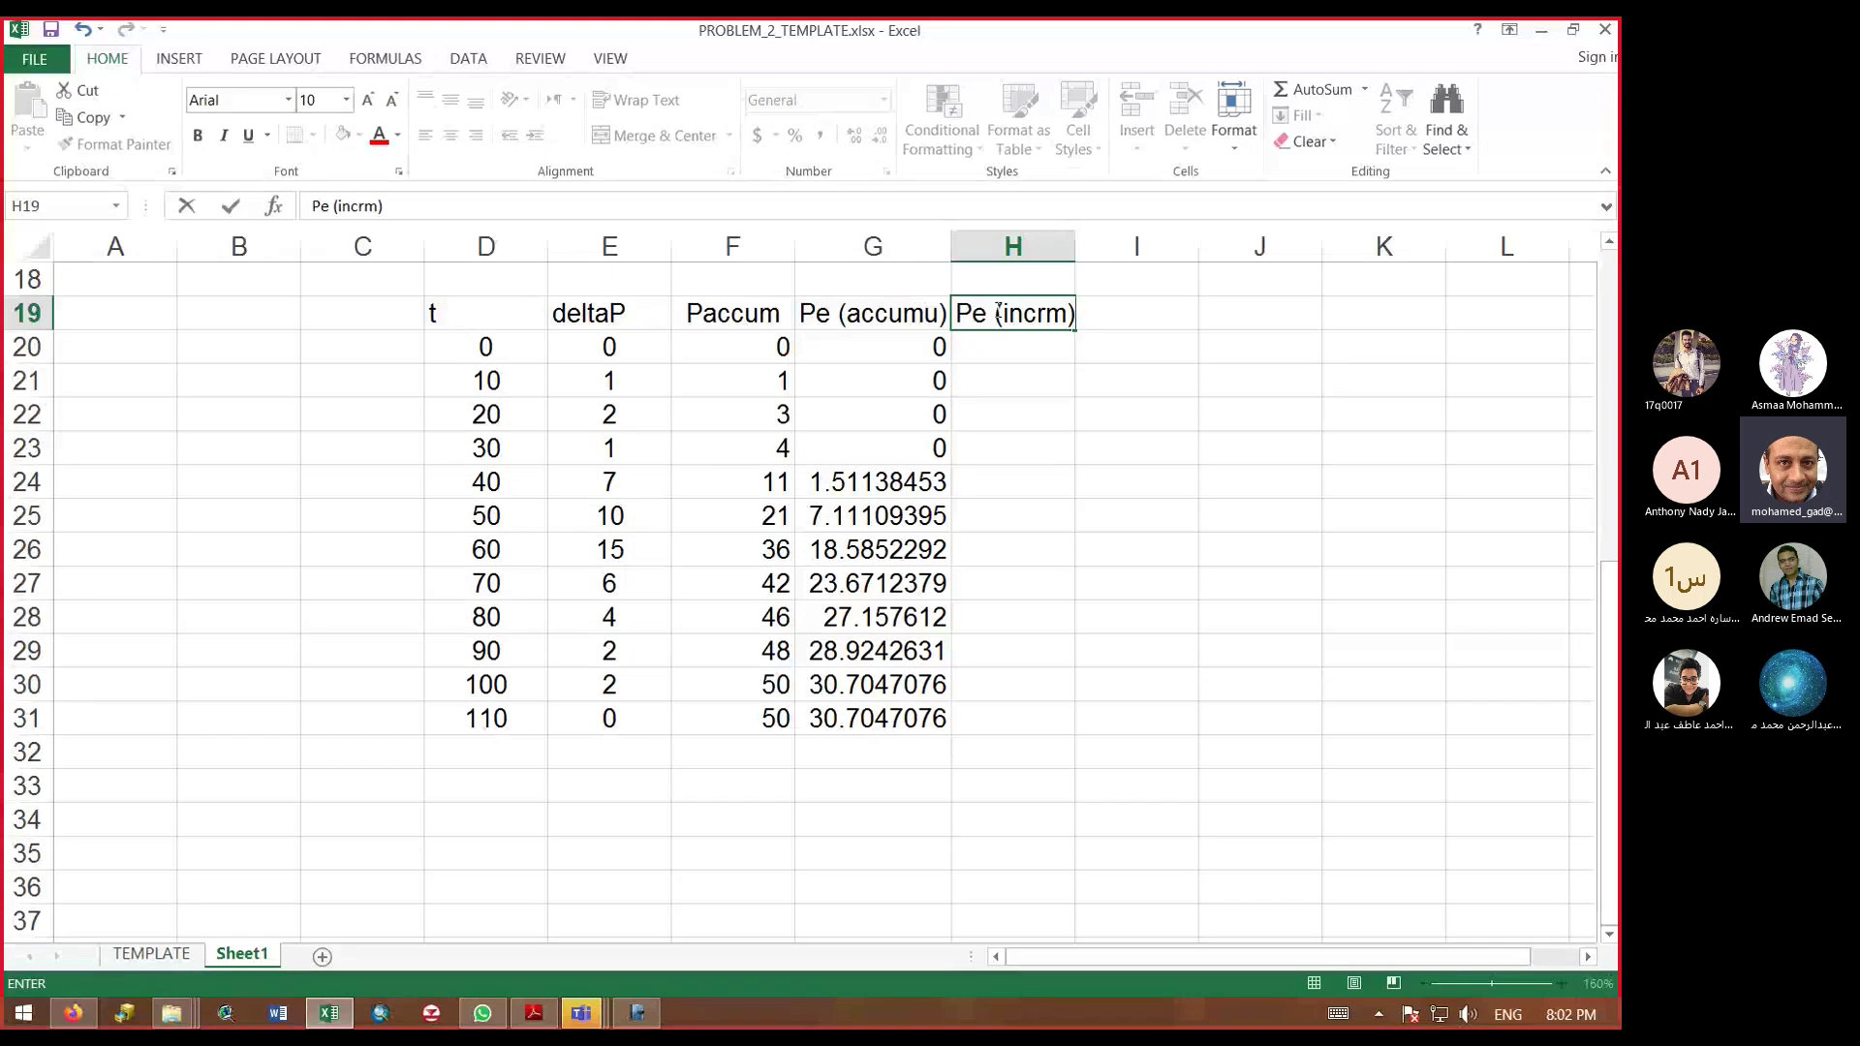
key("Return")
Step: Enter =G21-G20 in H21 and fill the incremental Pe formula down to H31
left_click(1041, 375)
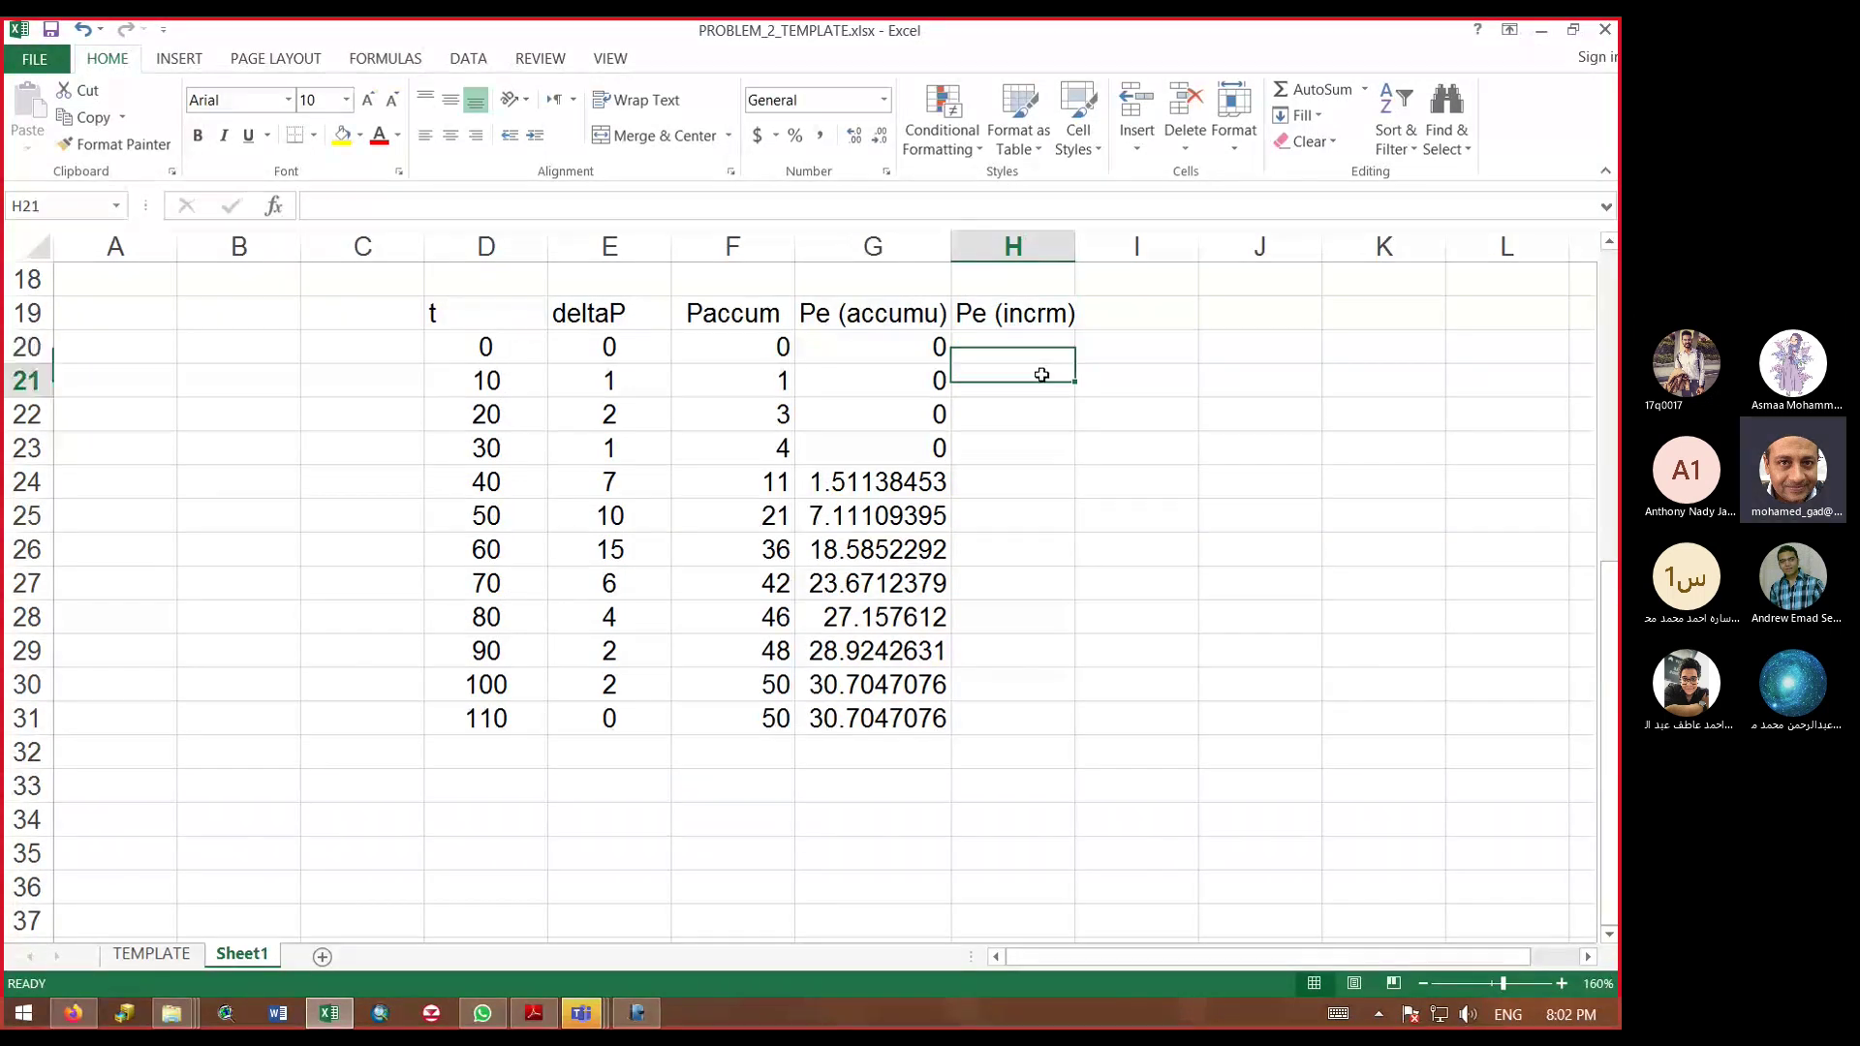
type("=")
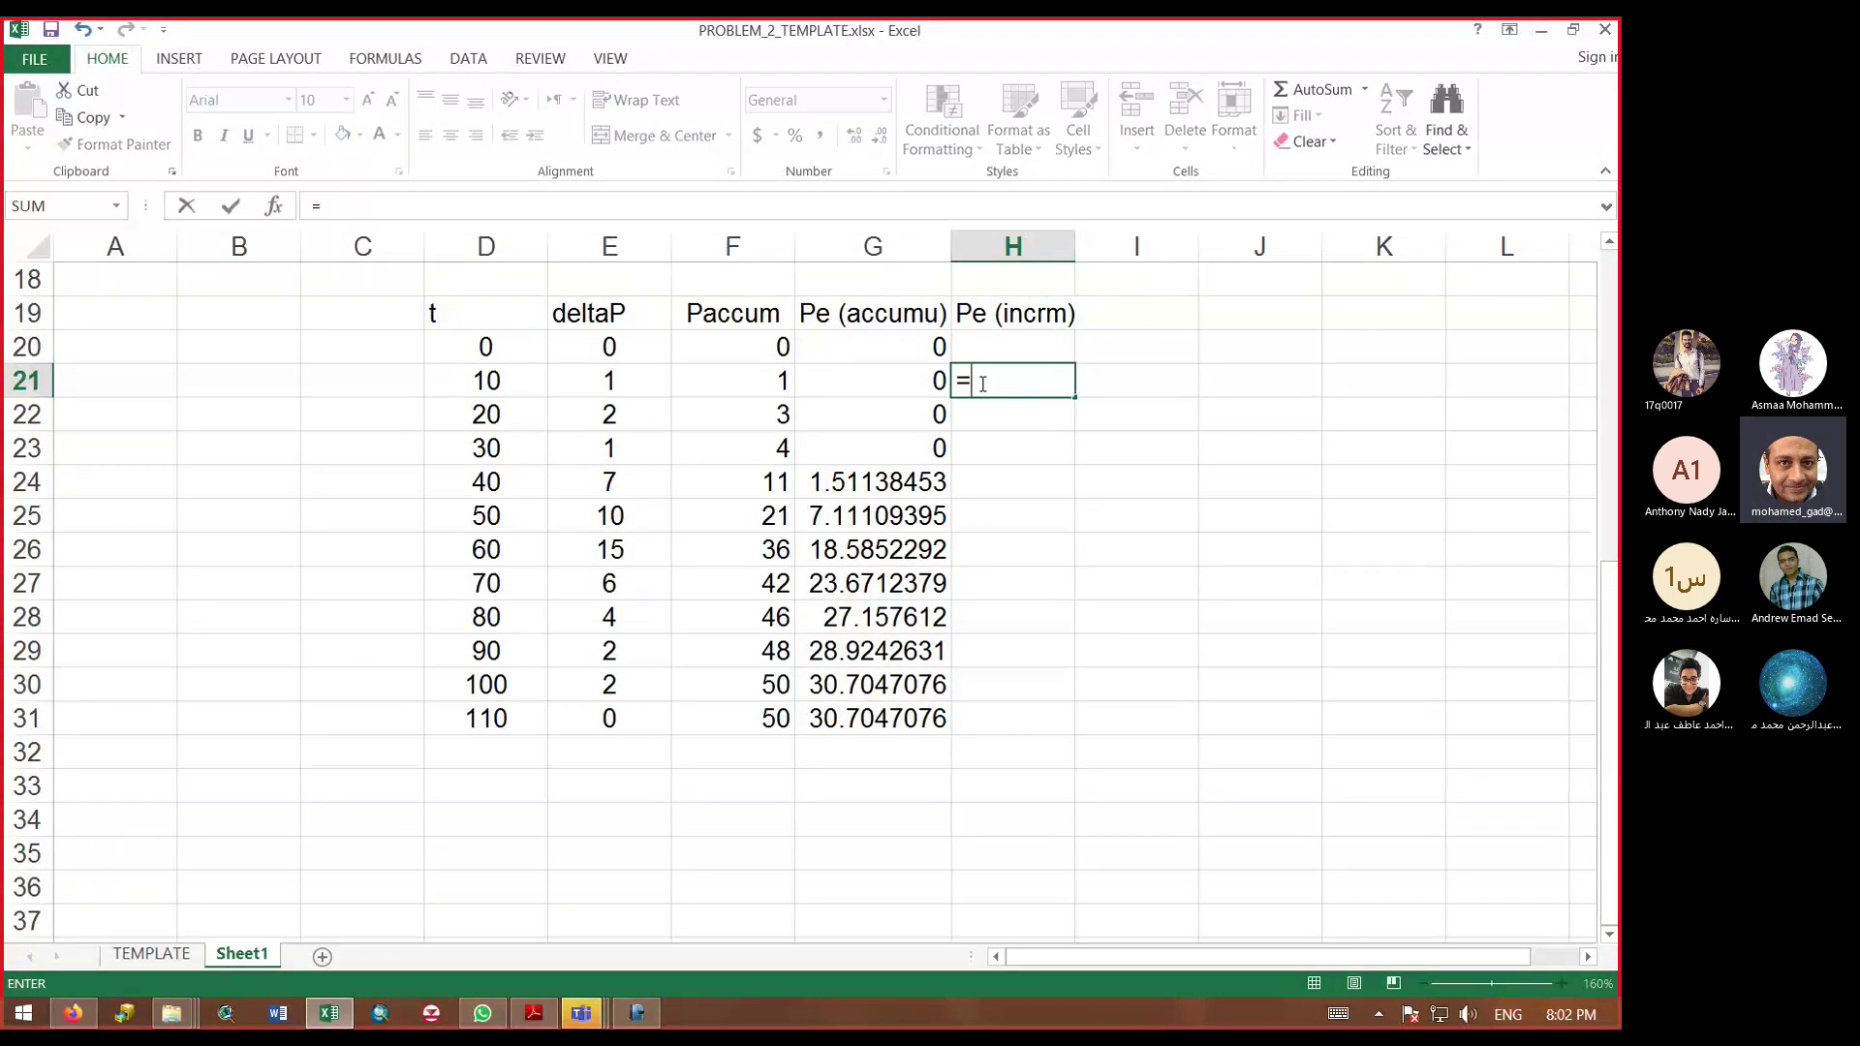
left_click(911, 381)
type("-")
left_click(901, 347)
key("Return")
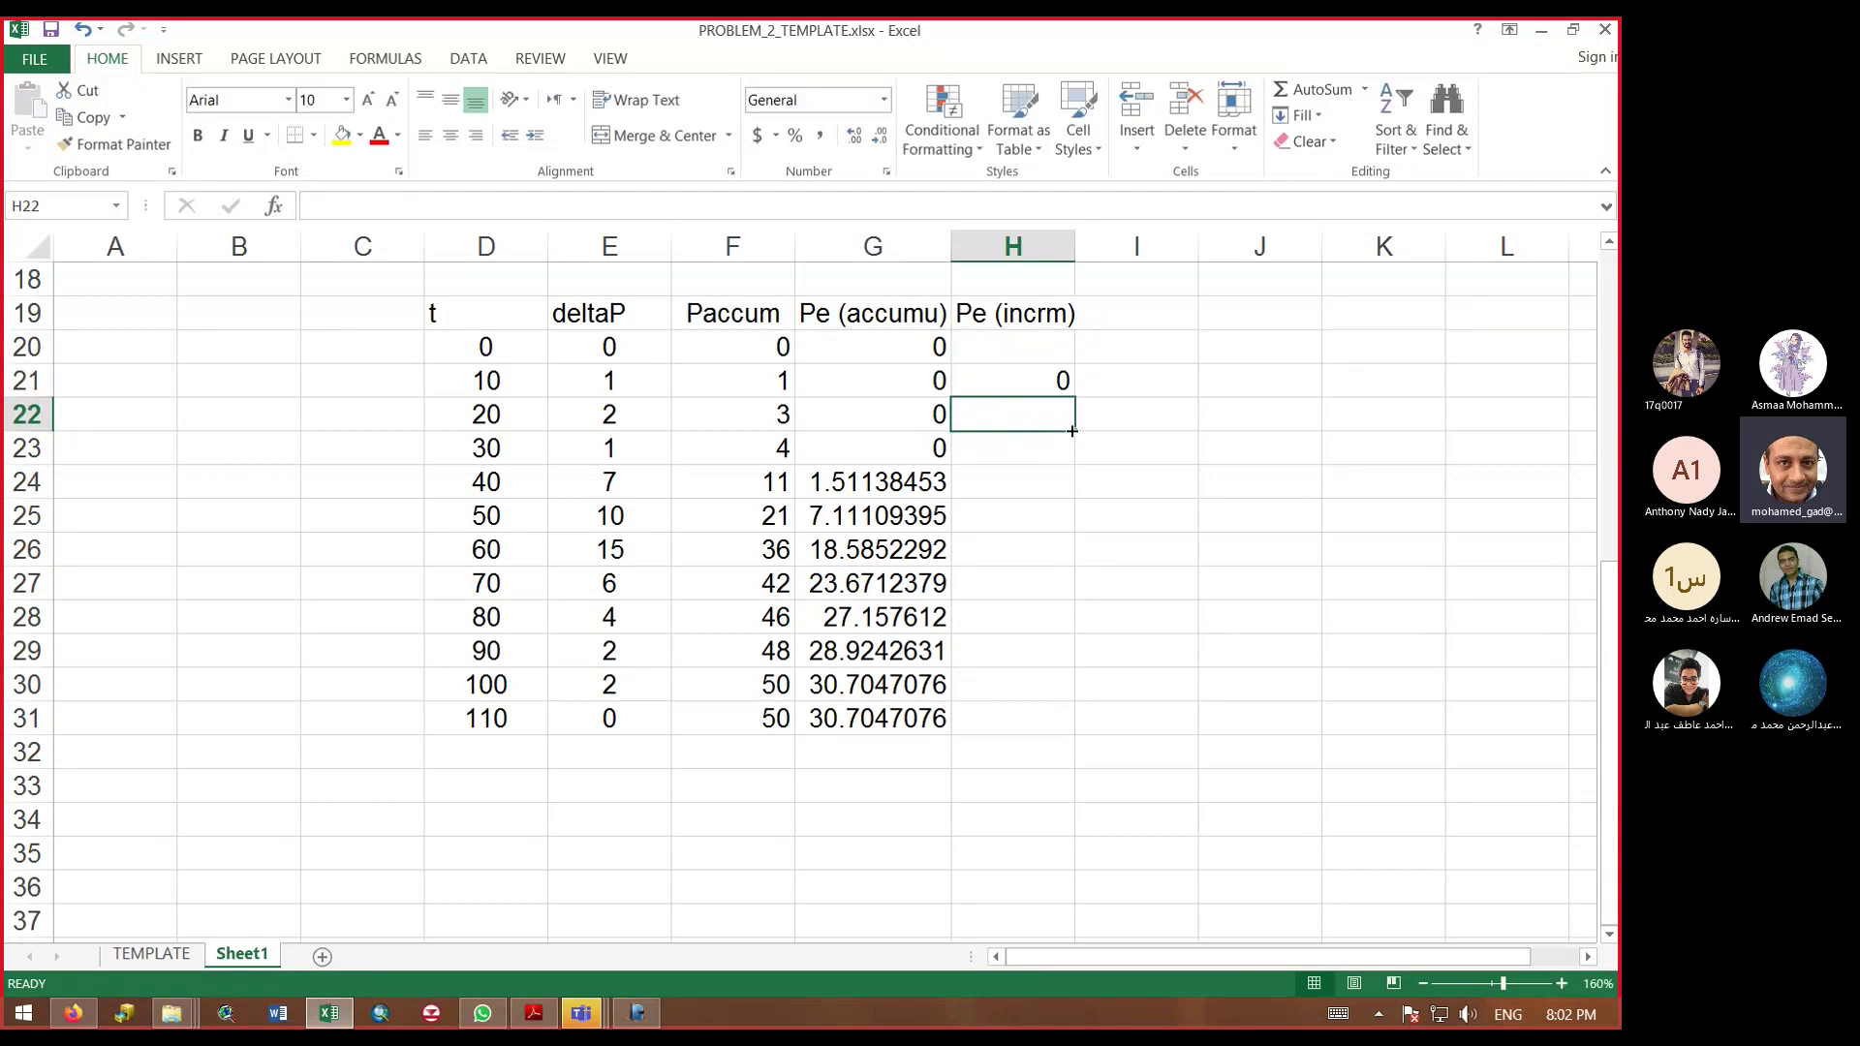
left_click_drag(1072, 431, 1076, 722)
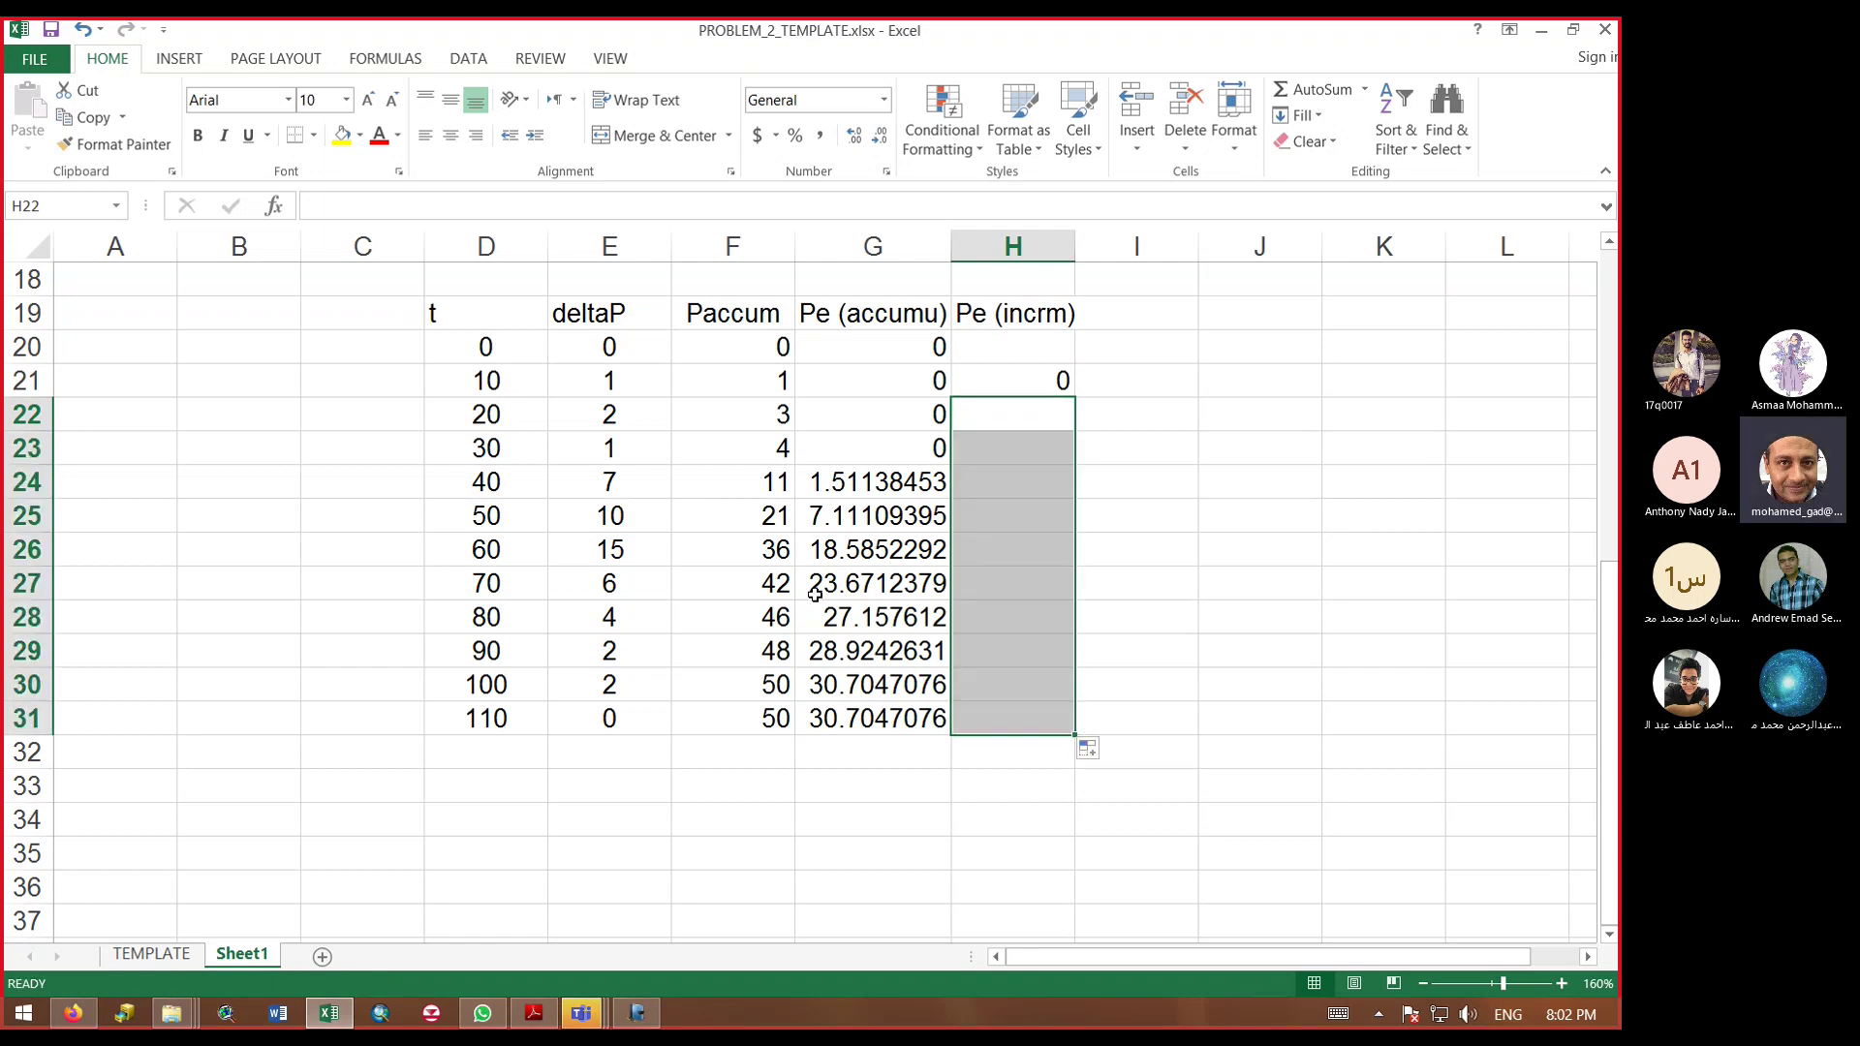
left_click(1039, 381)
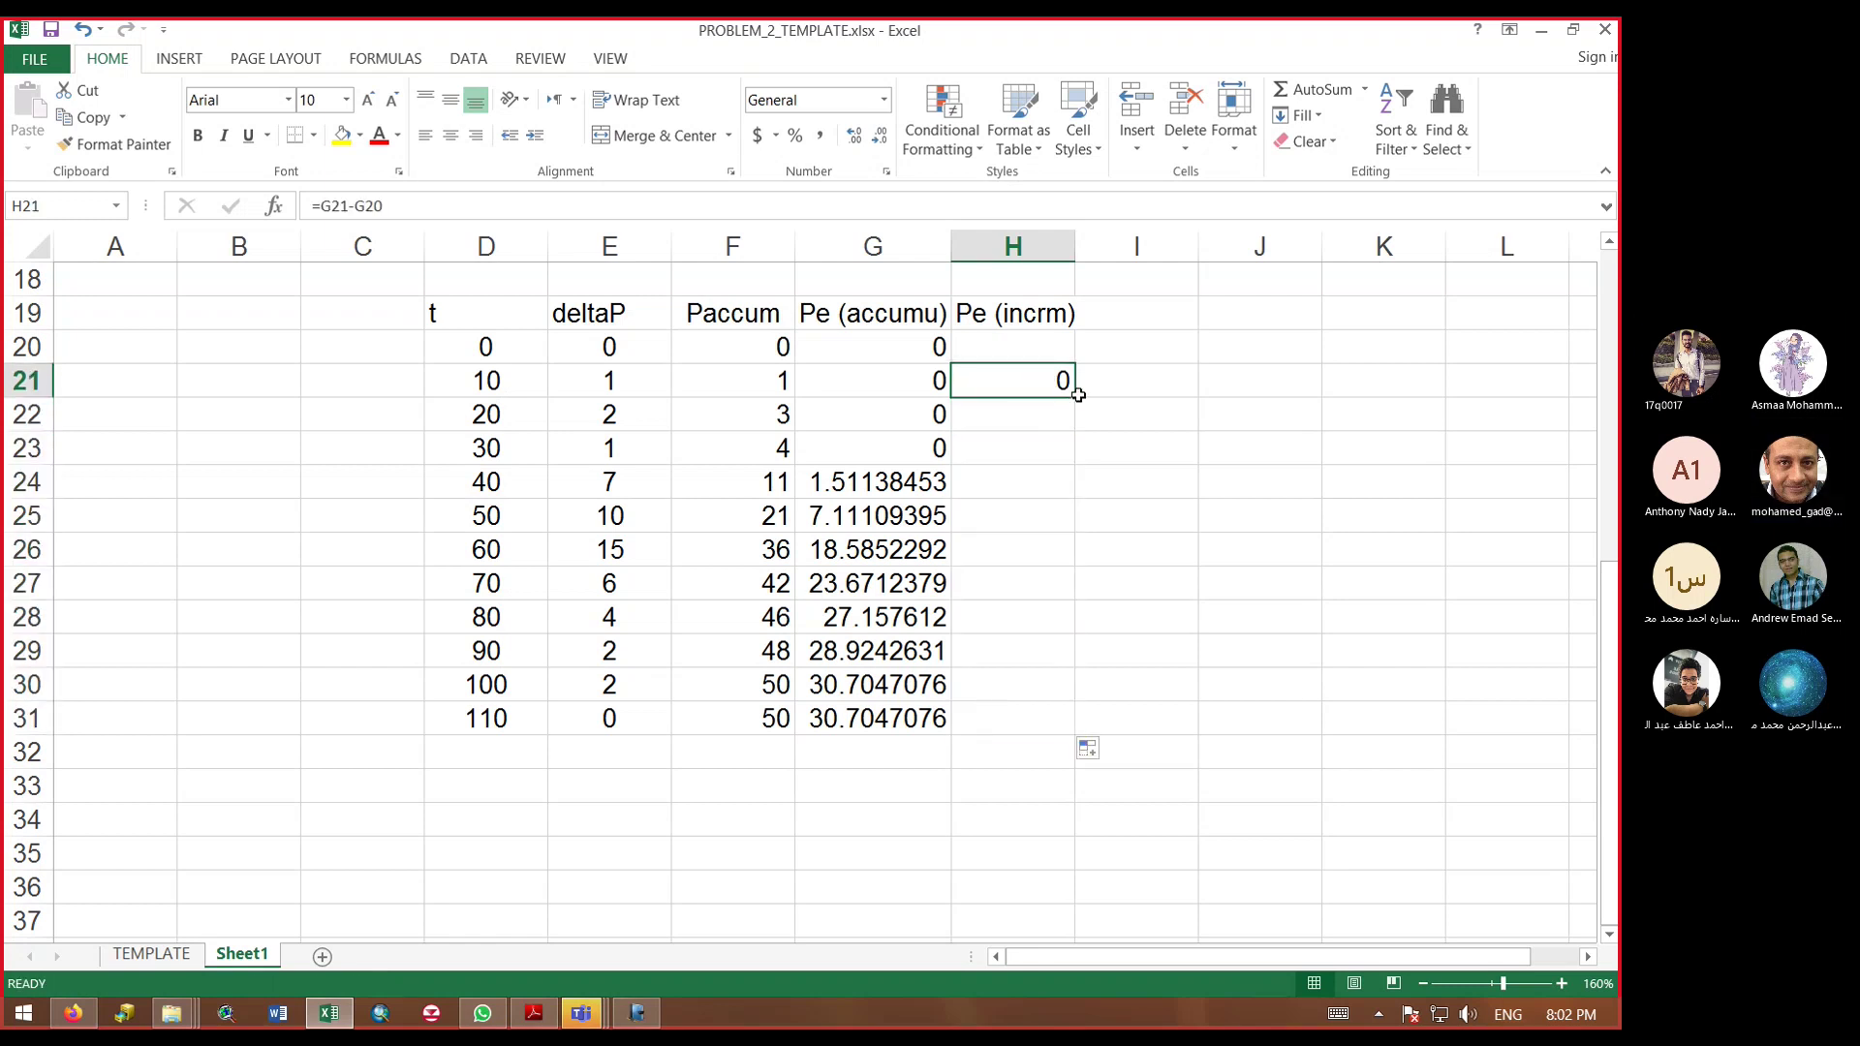
left_click_drag(1076, 398, 1072, 758)
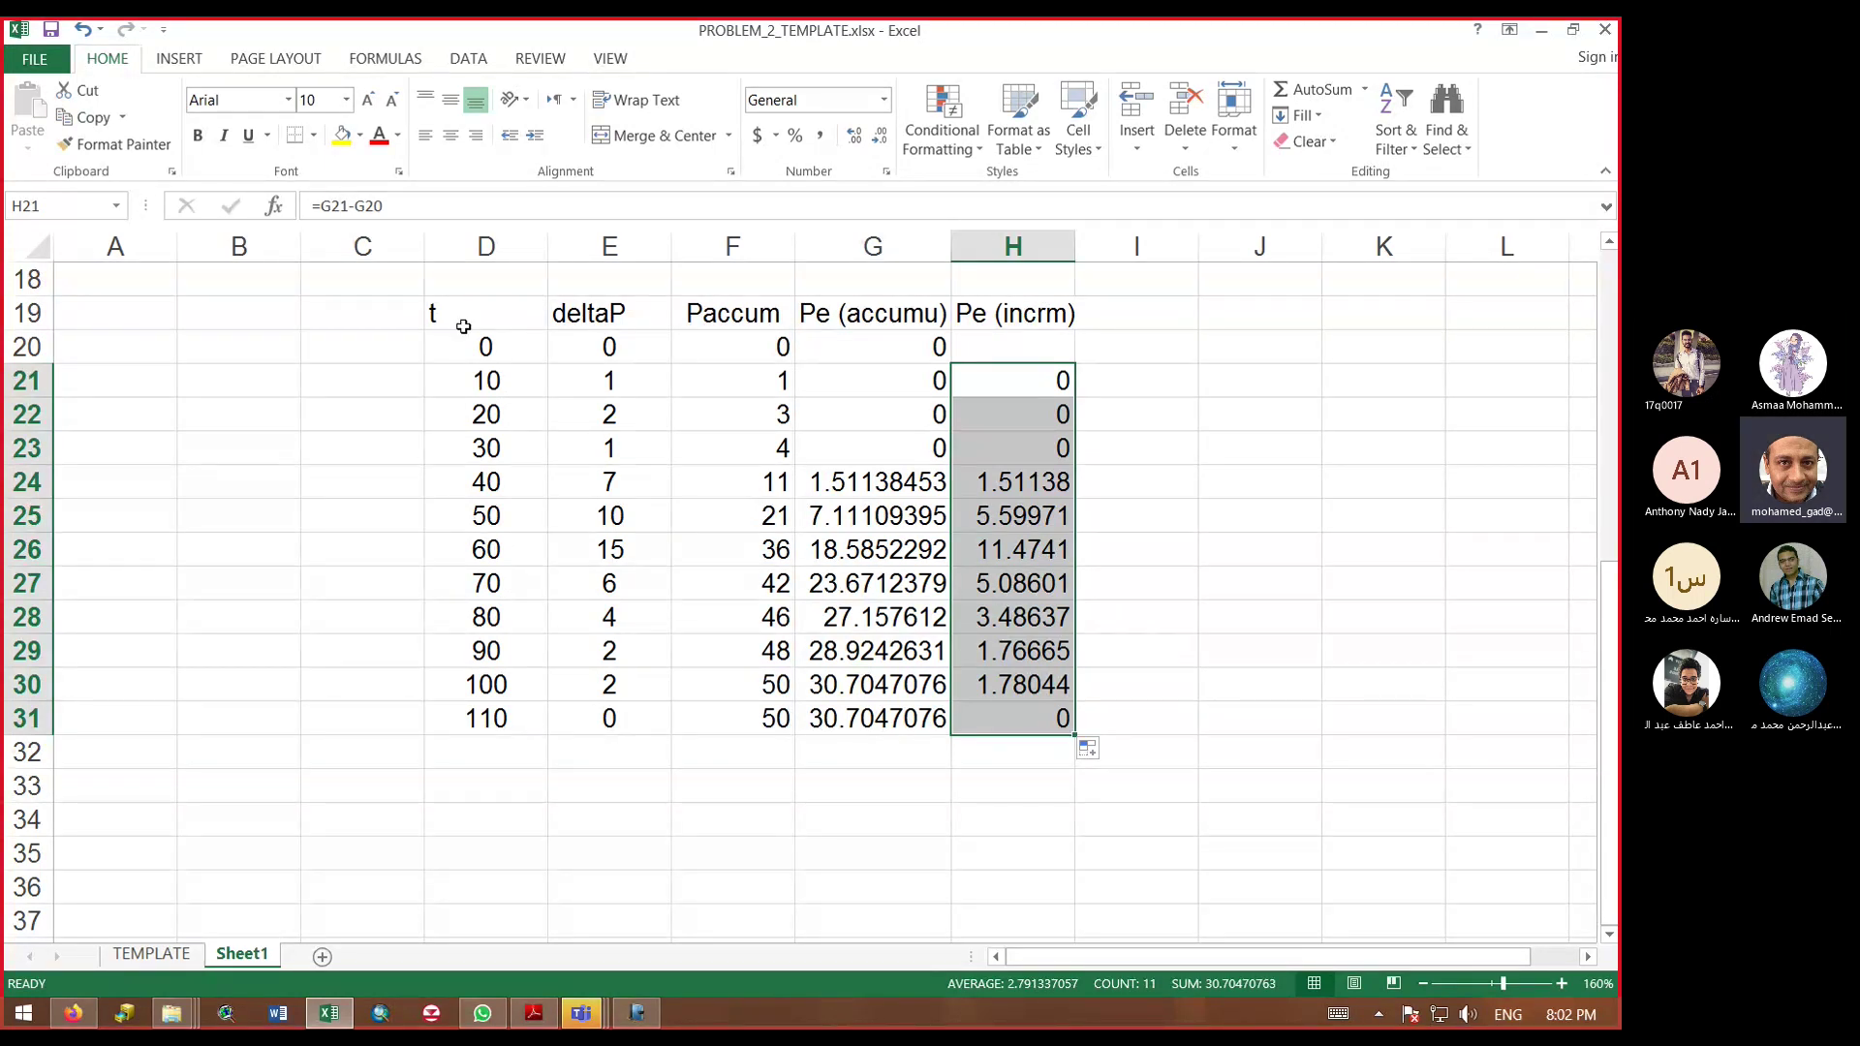
Step: Select the t column D19:D31 together with the Pe (incrm) column H19:H31
left_click_drag(465, 320, 494, 722)
left_click(1034, 315, "ctrl")
left_click_drag(1035, 315, 1037, 722)
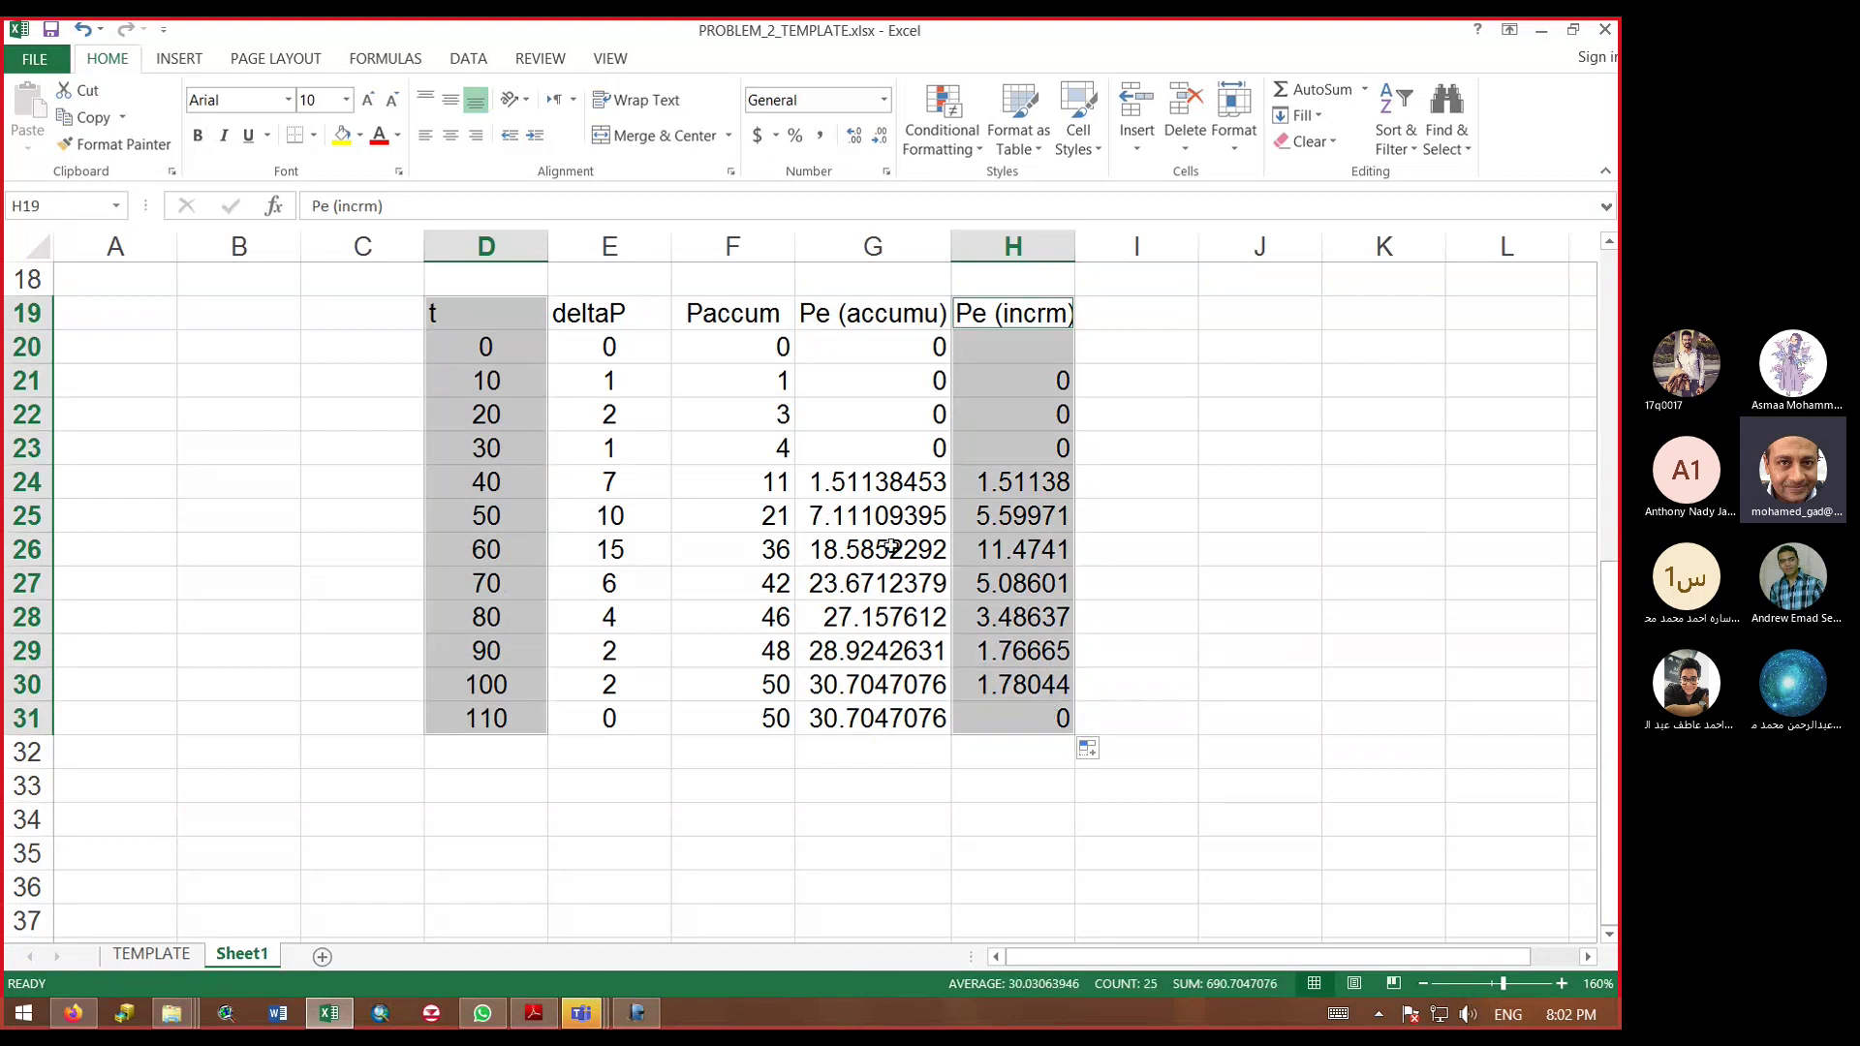
Step: Insert a Scatter with Straight Lines chart of Pe (incrm) against t
left_click(182, 60)
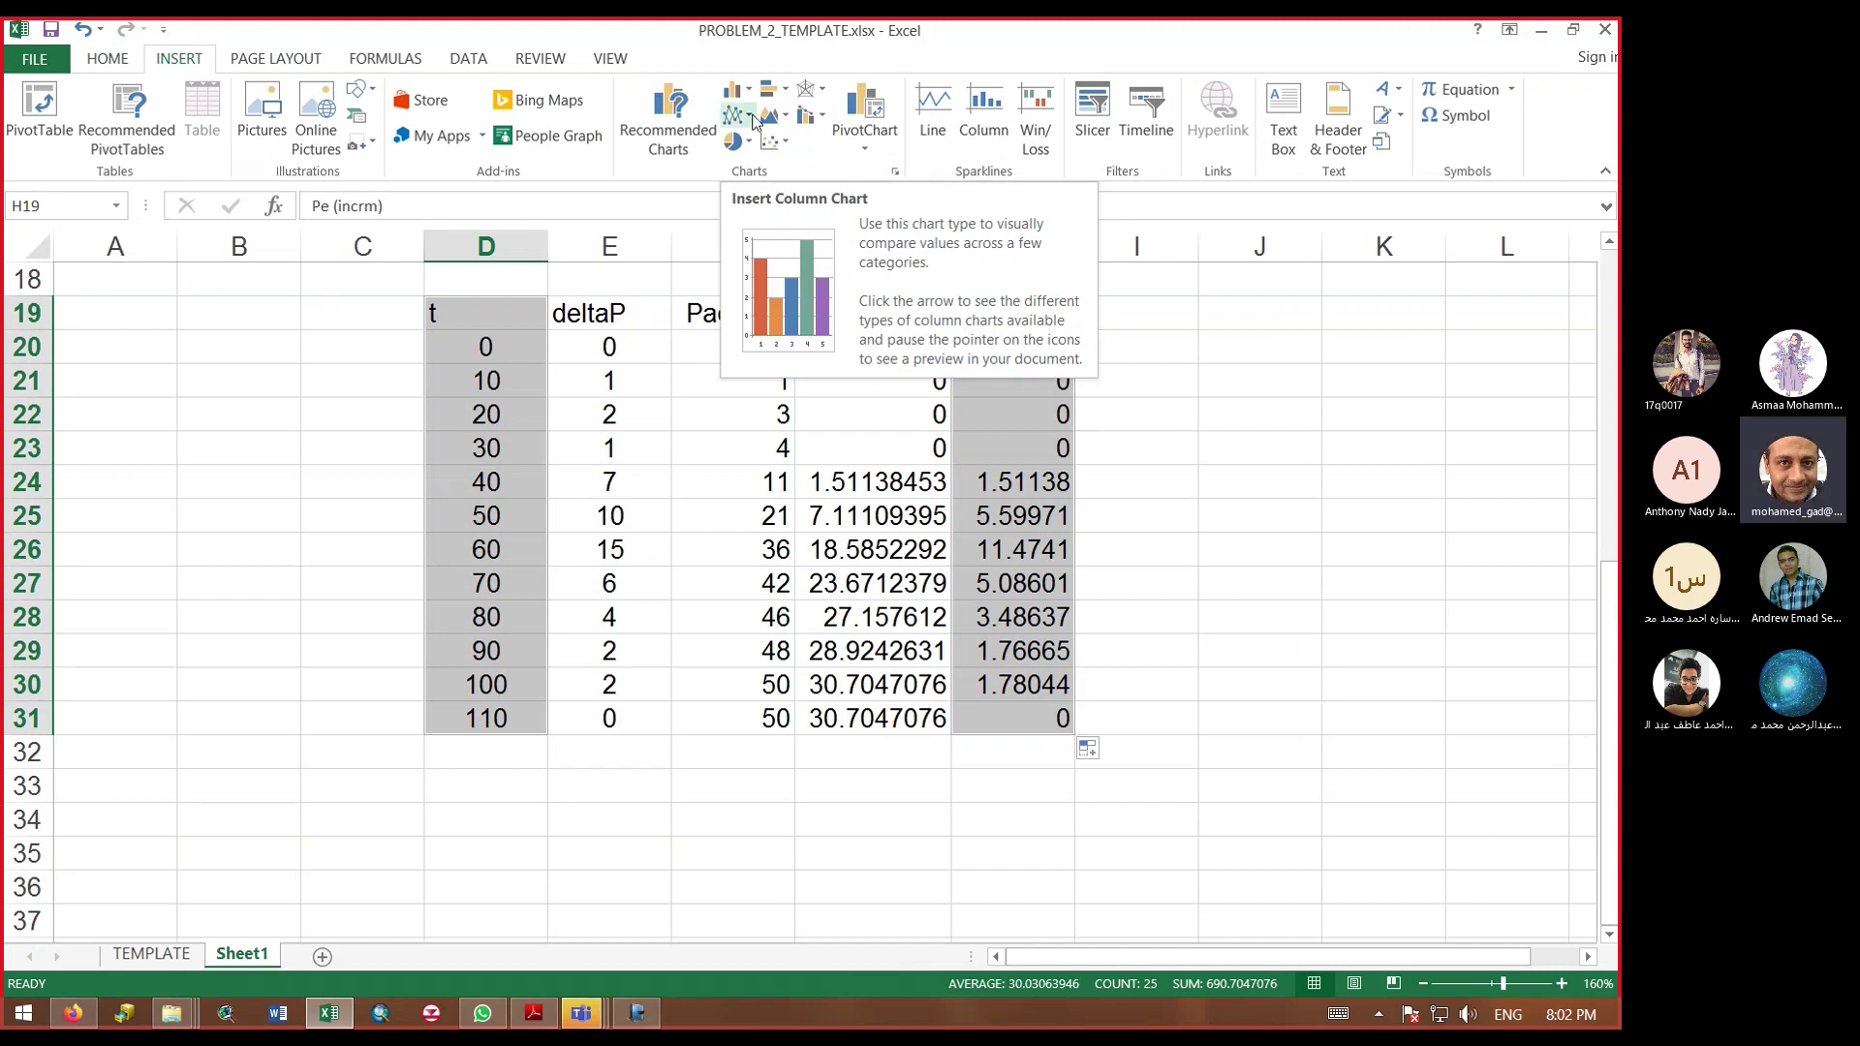
left_click(752, 117)
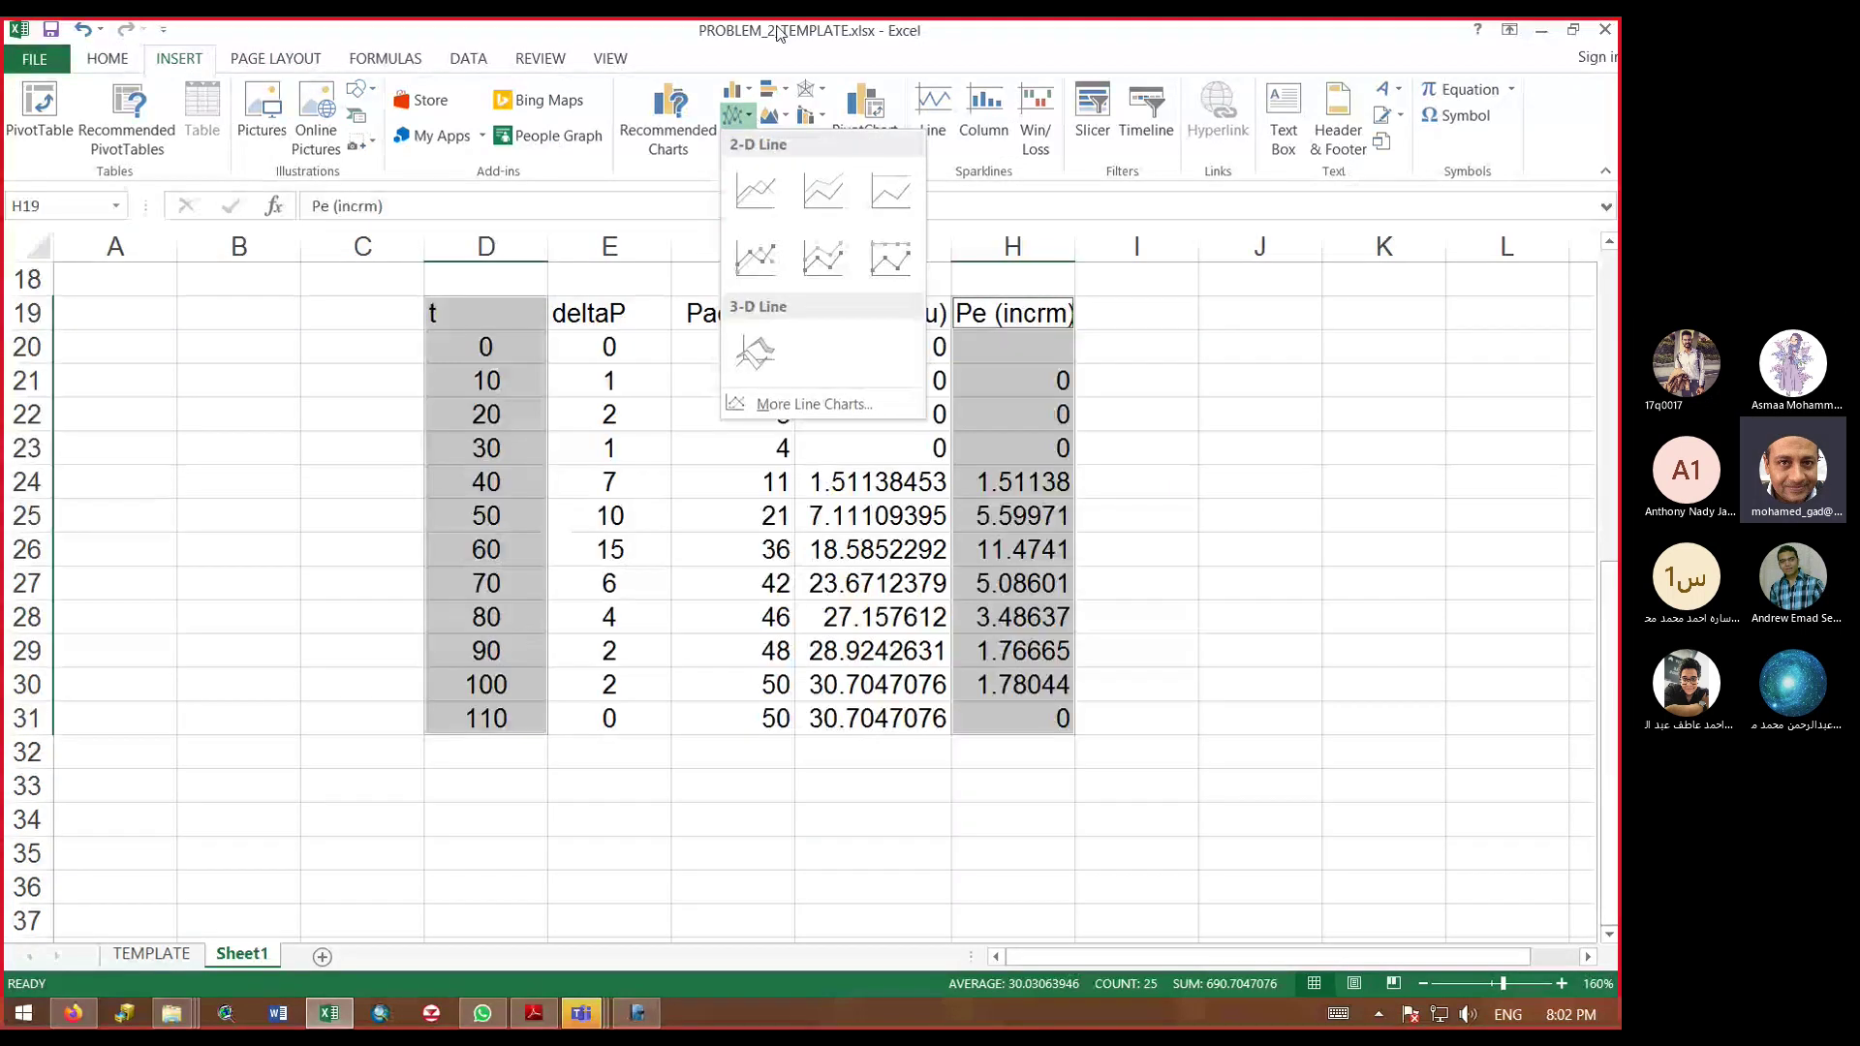
left_click(780, 34)
left_click(774, 141)
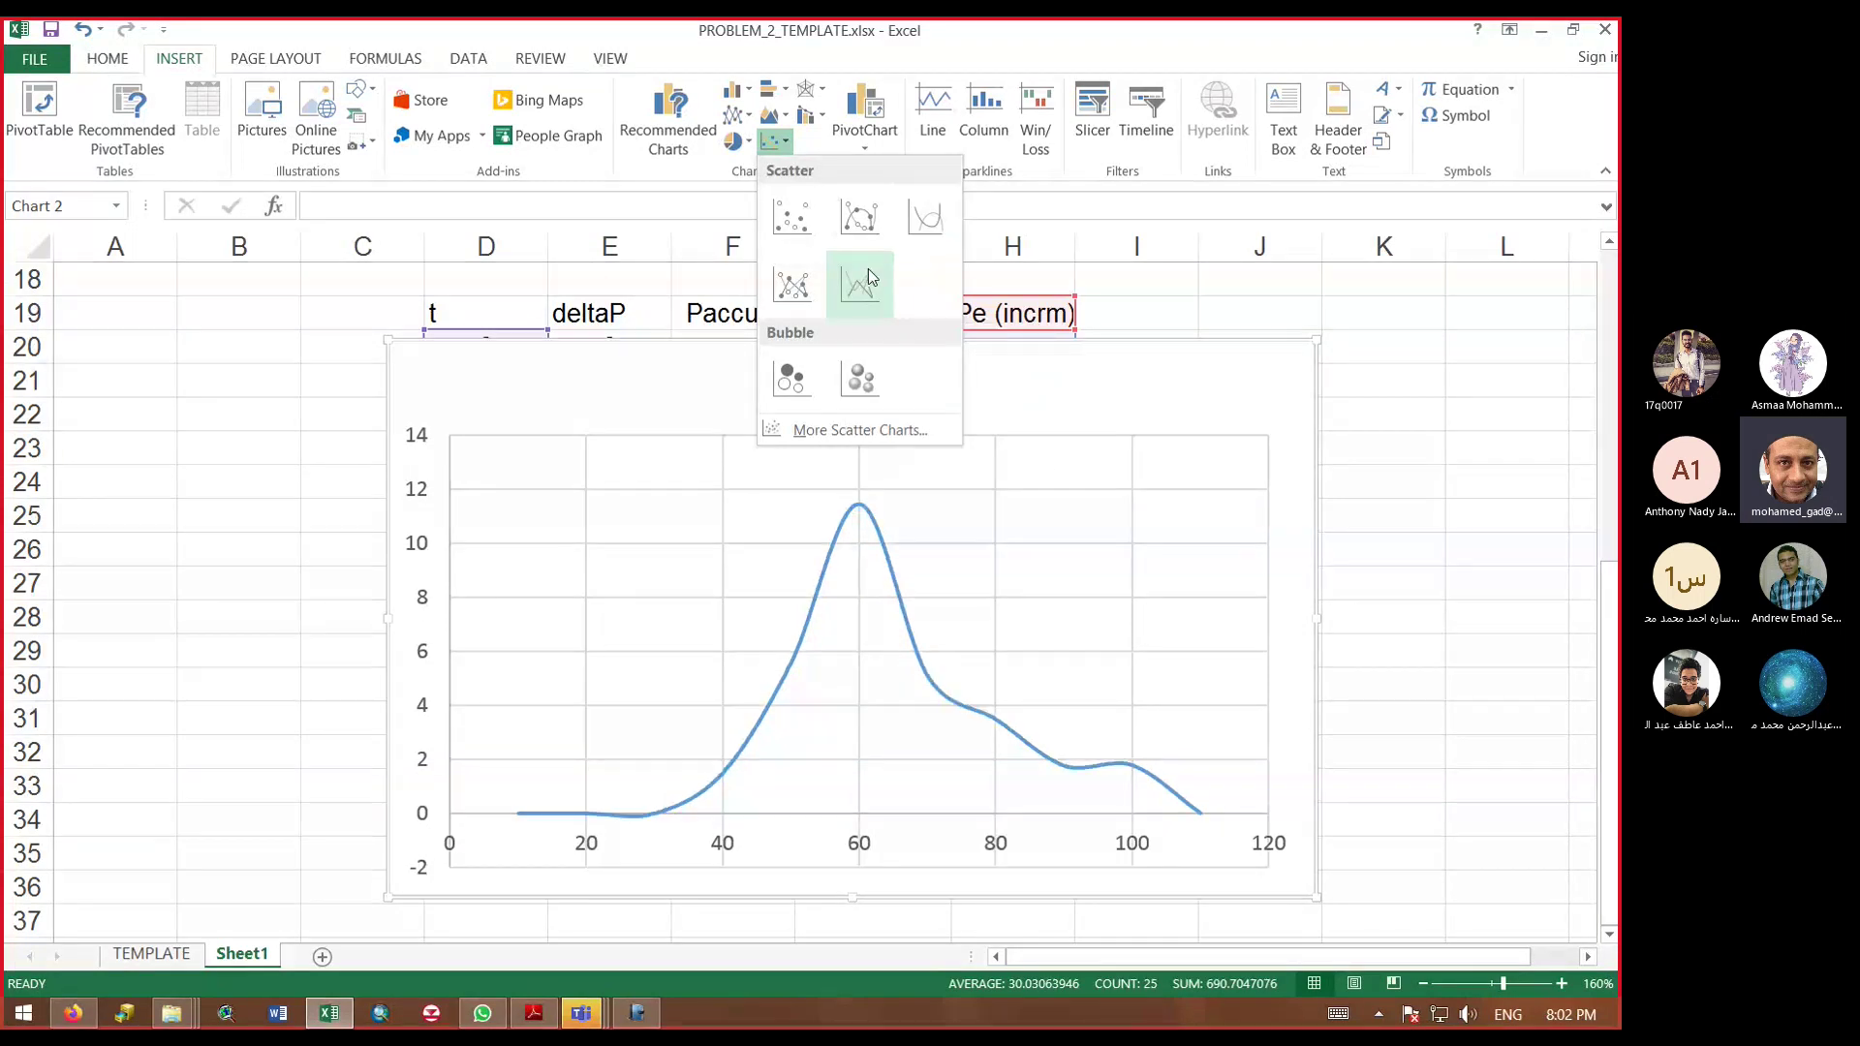
left_click(868, 268)
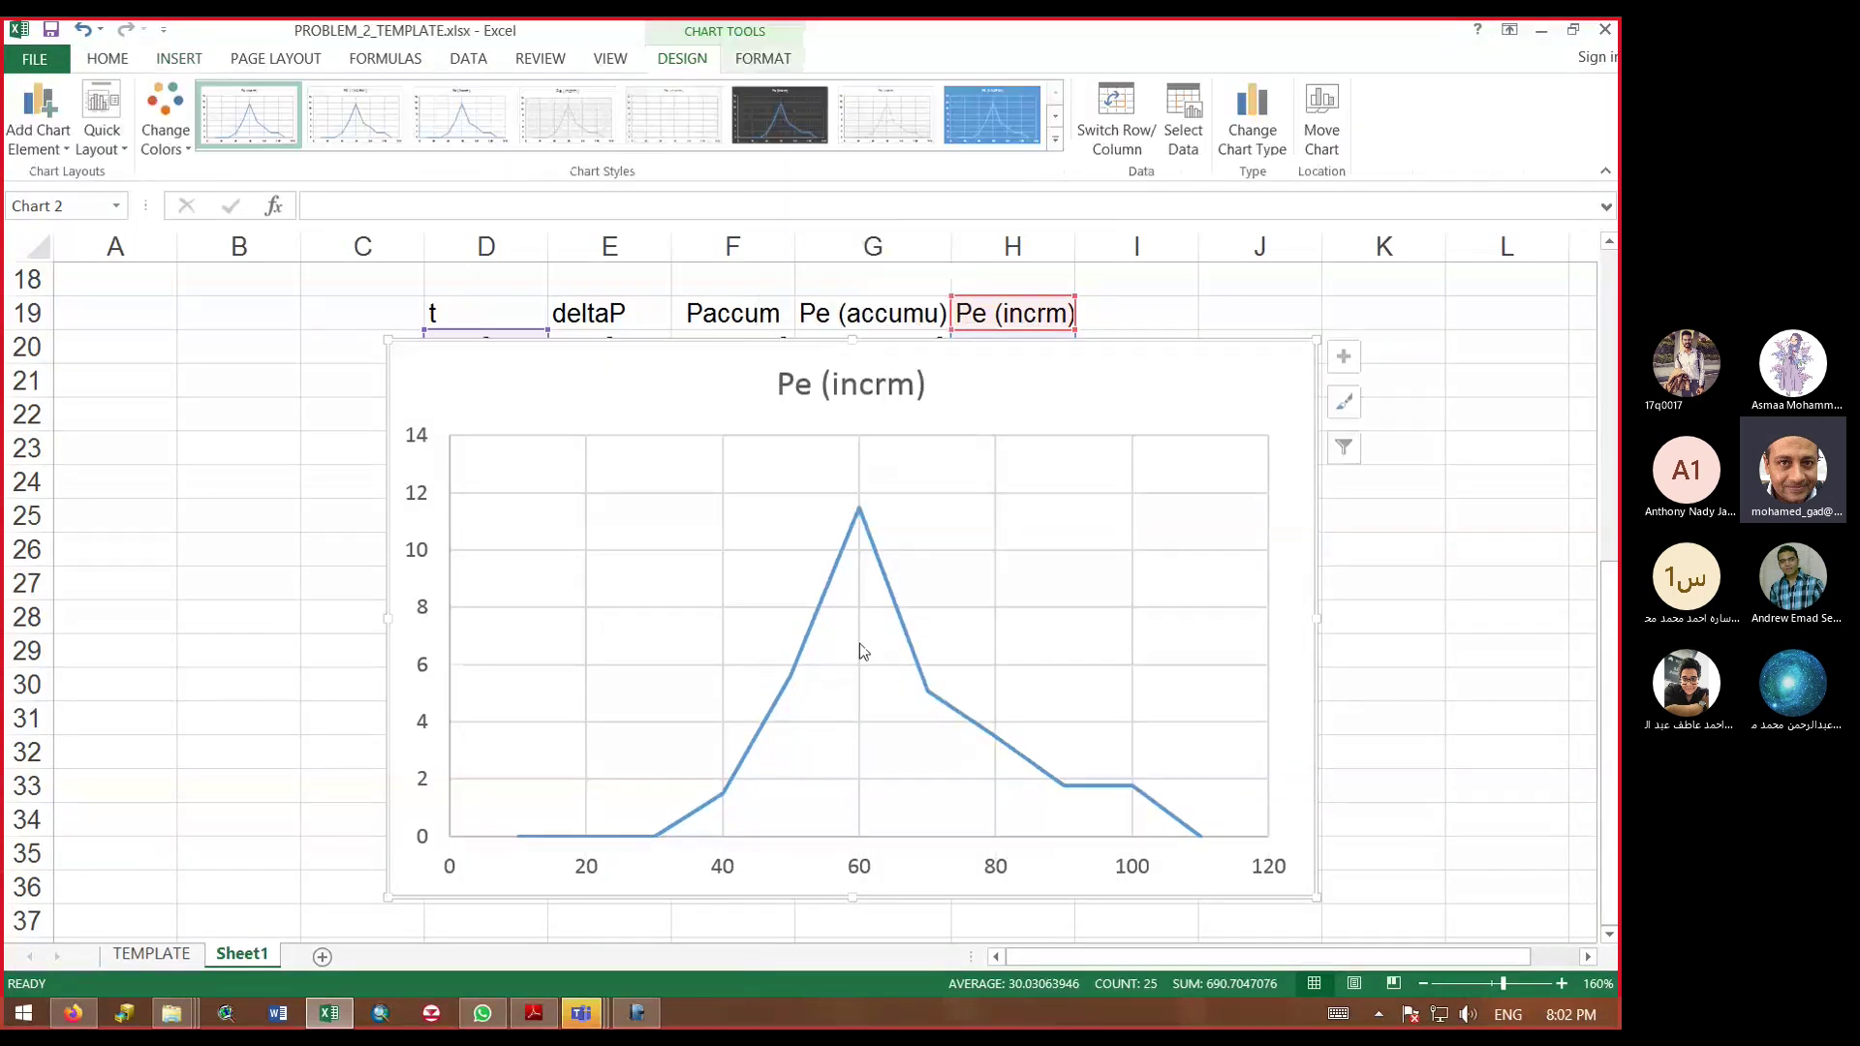
Step: Change the Pe (incrm) chart's type to the recommended Clustered Column, and delete the chart
left_click(883, 578)
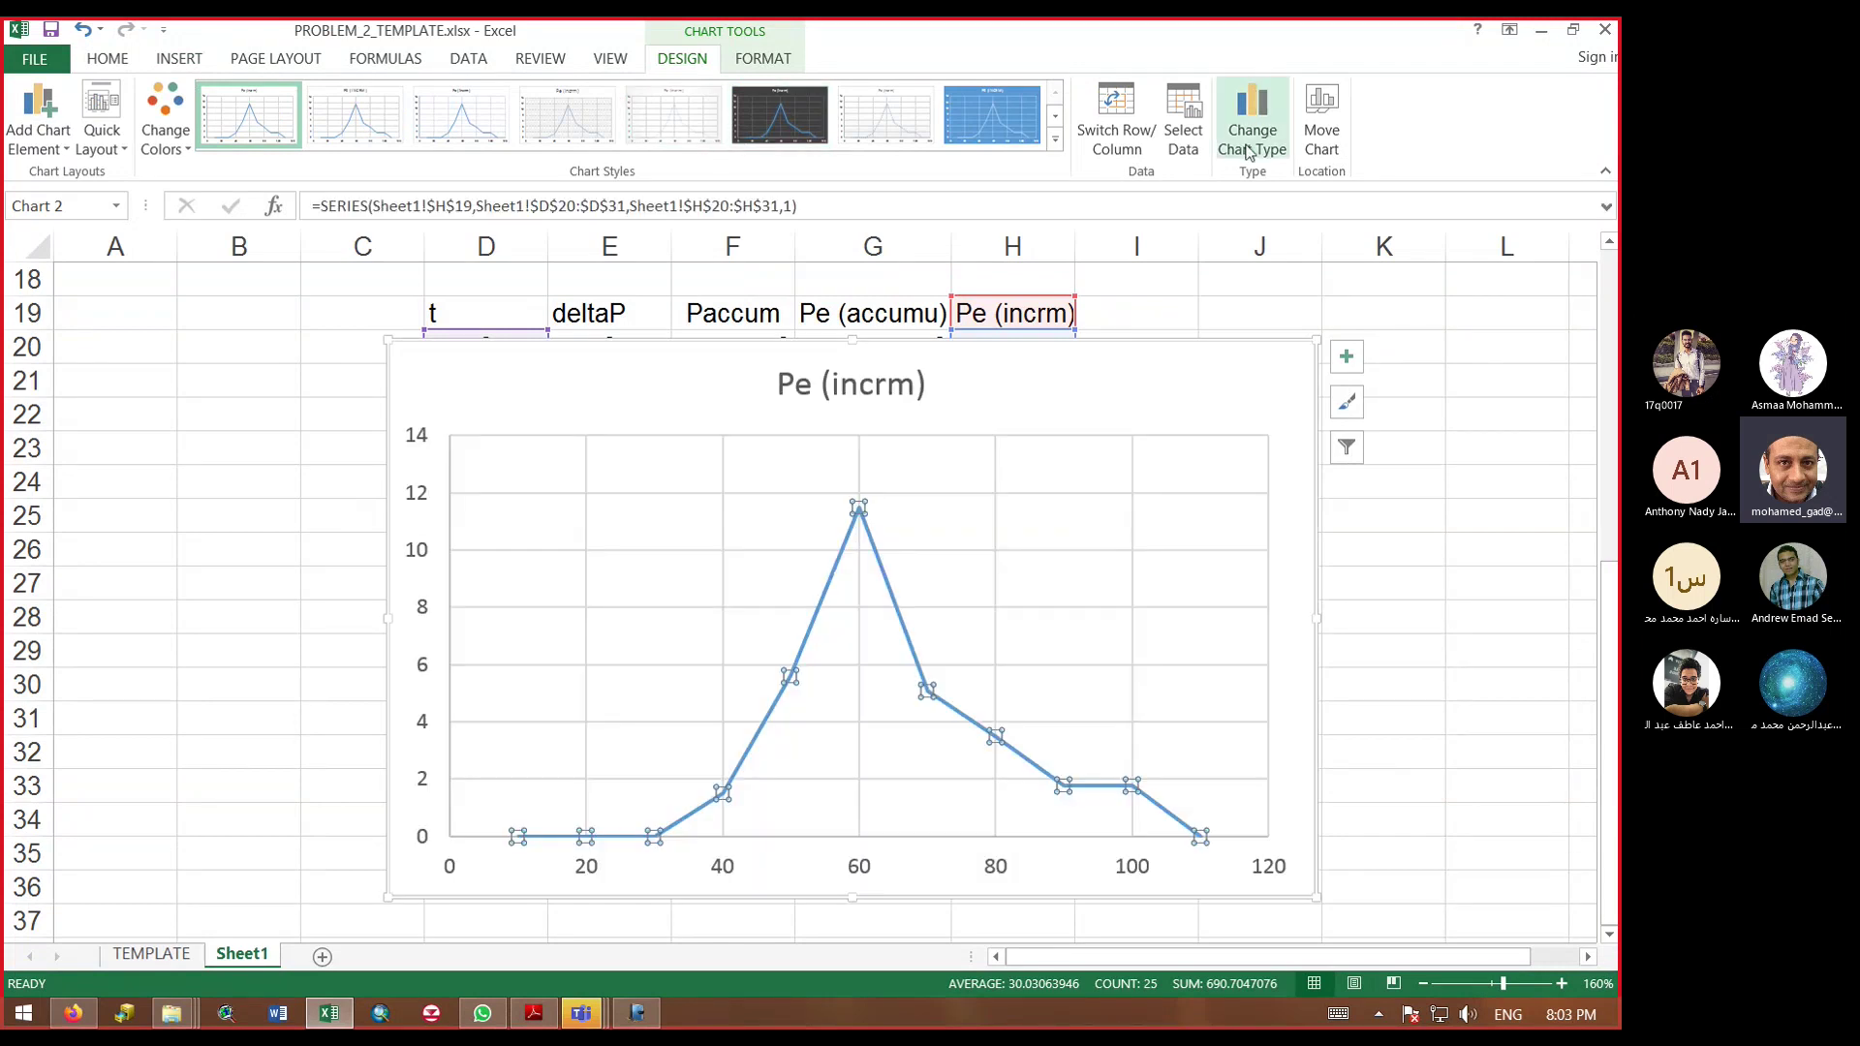
left_click(1250, 152)
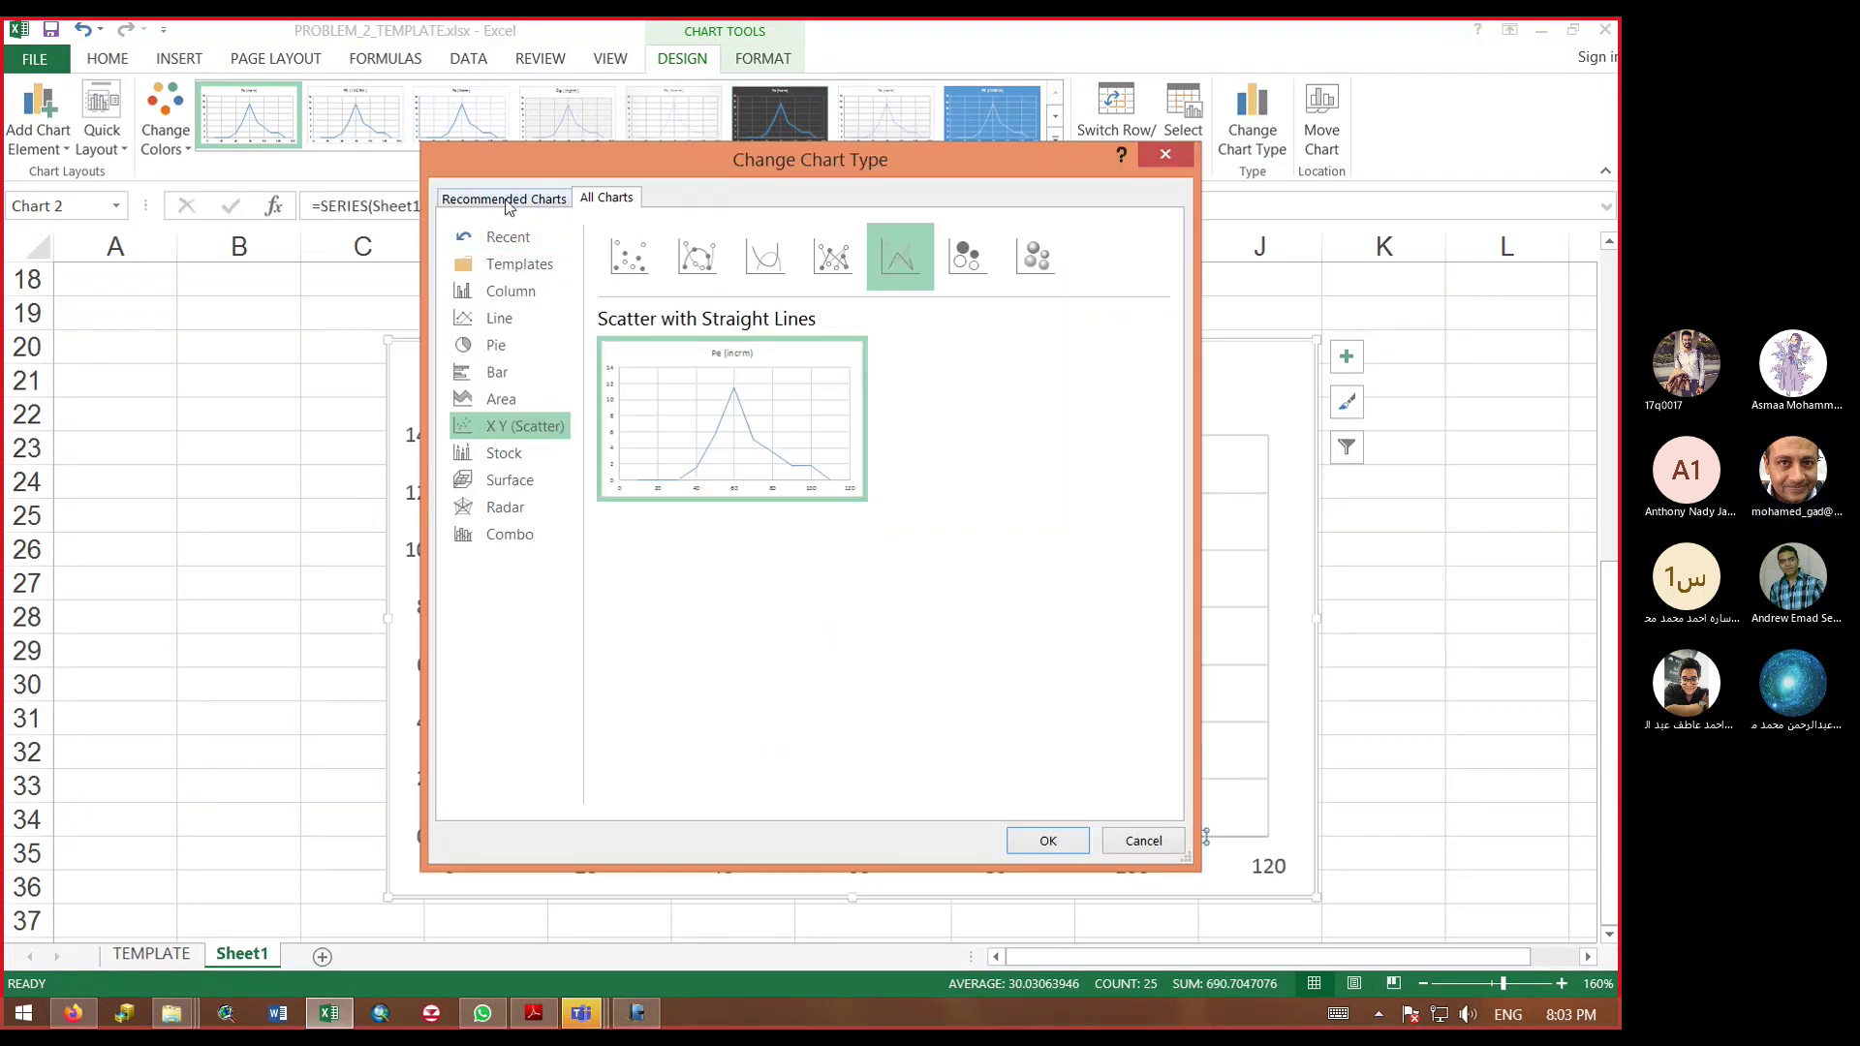
left_click(505, 200)
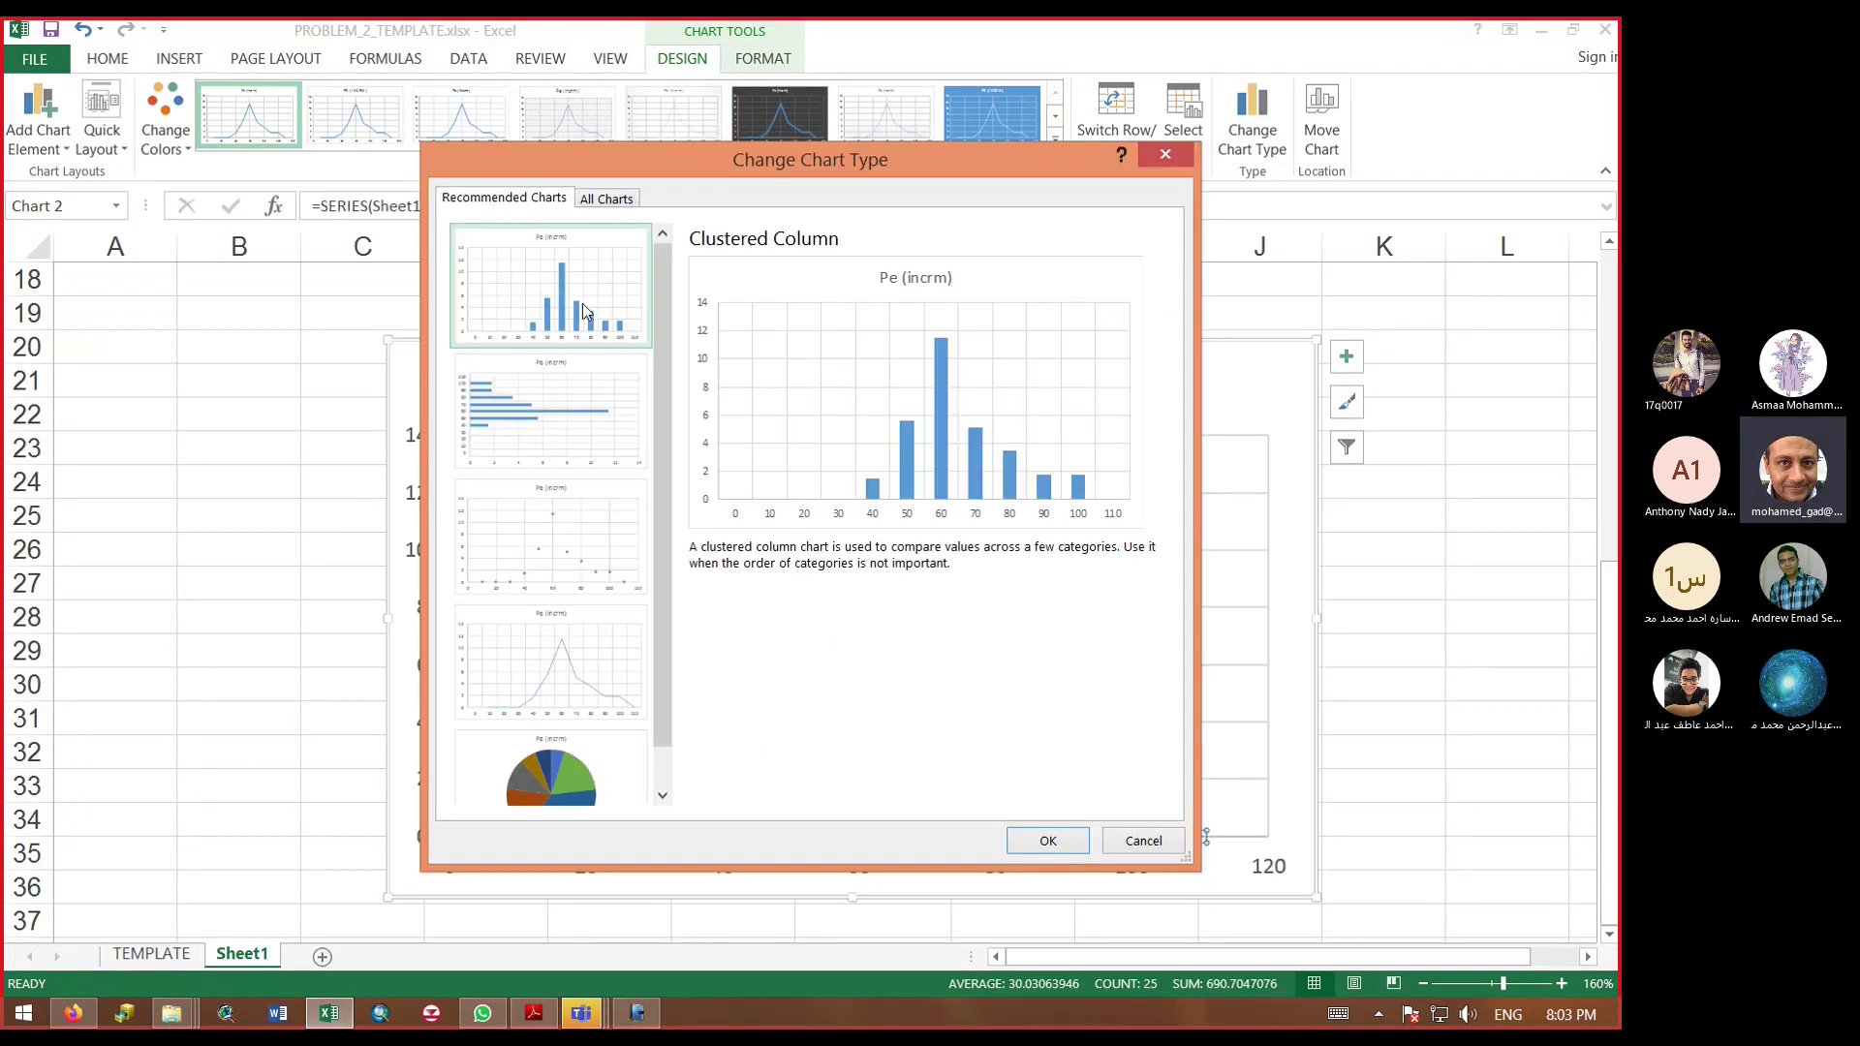
left_click(1043, 840)
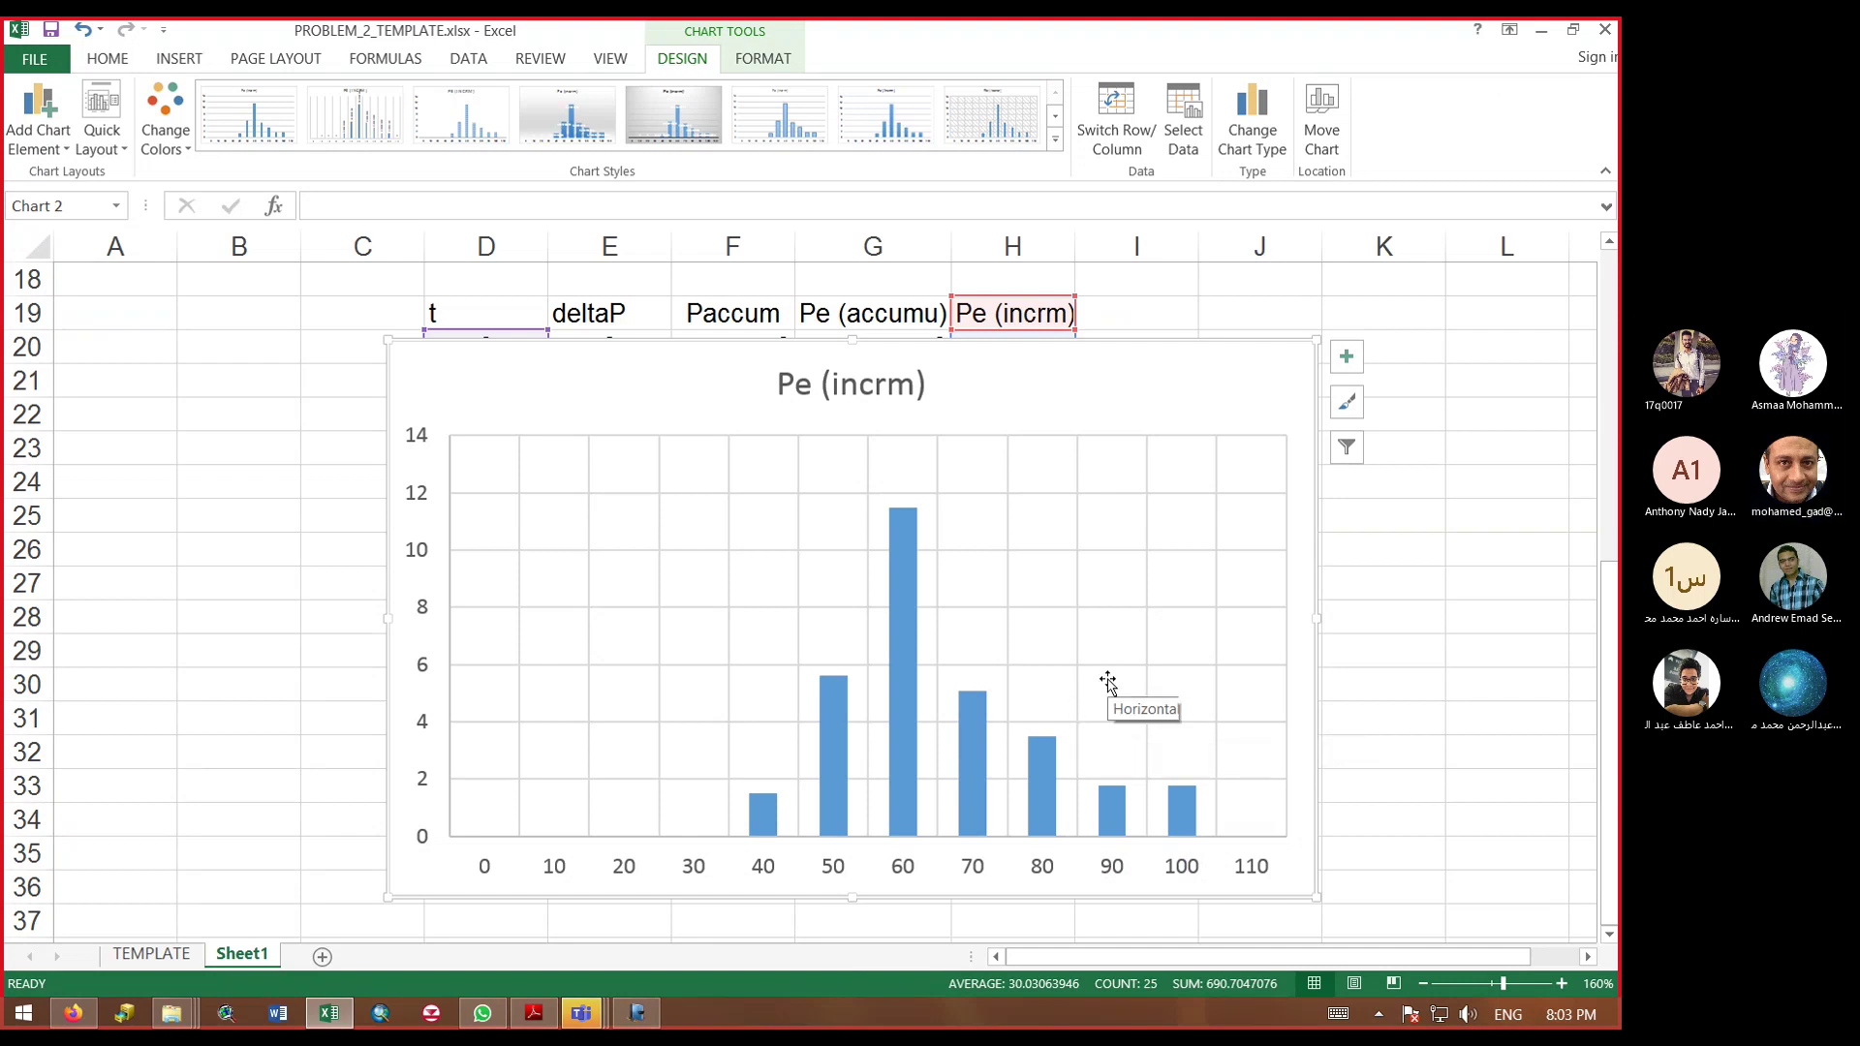
key("Escape")
key("Delete")
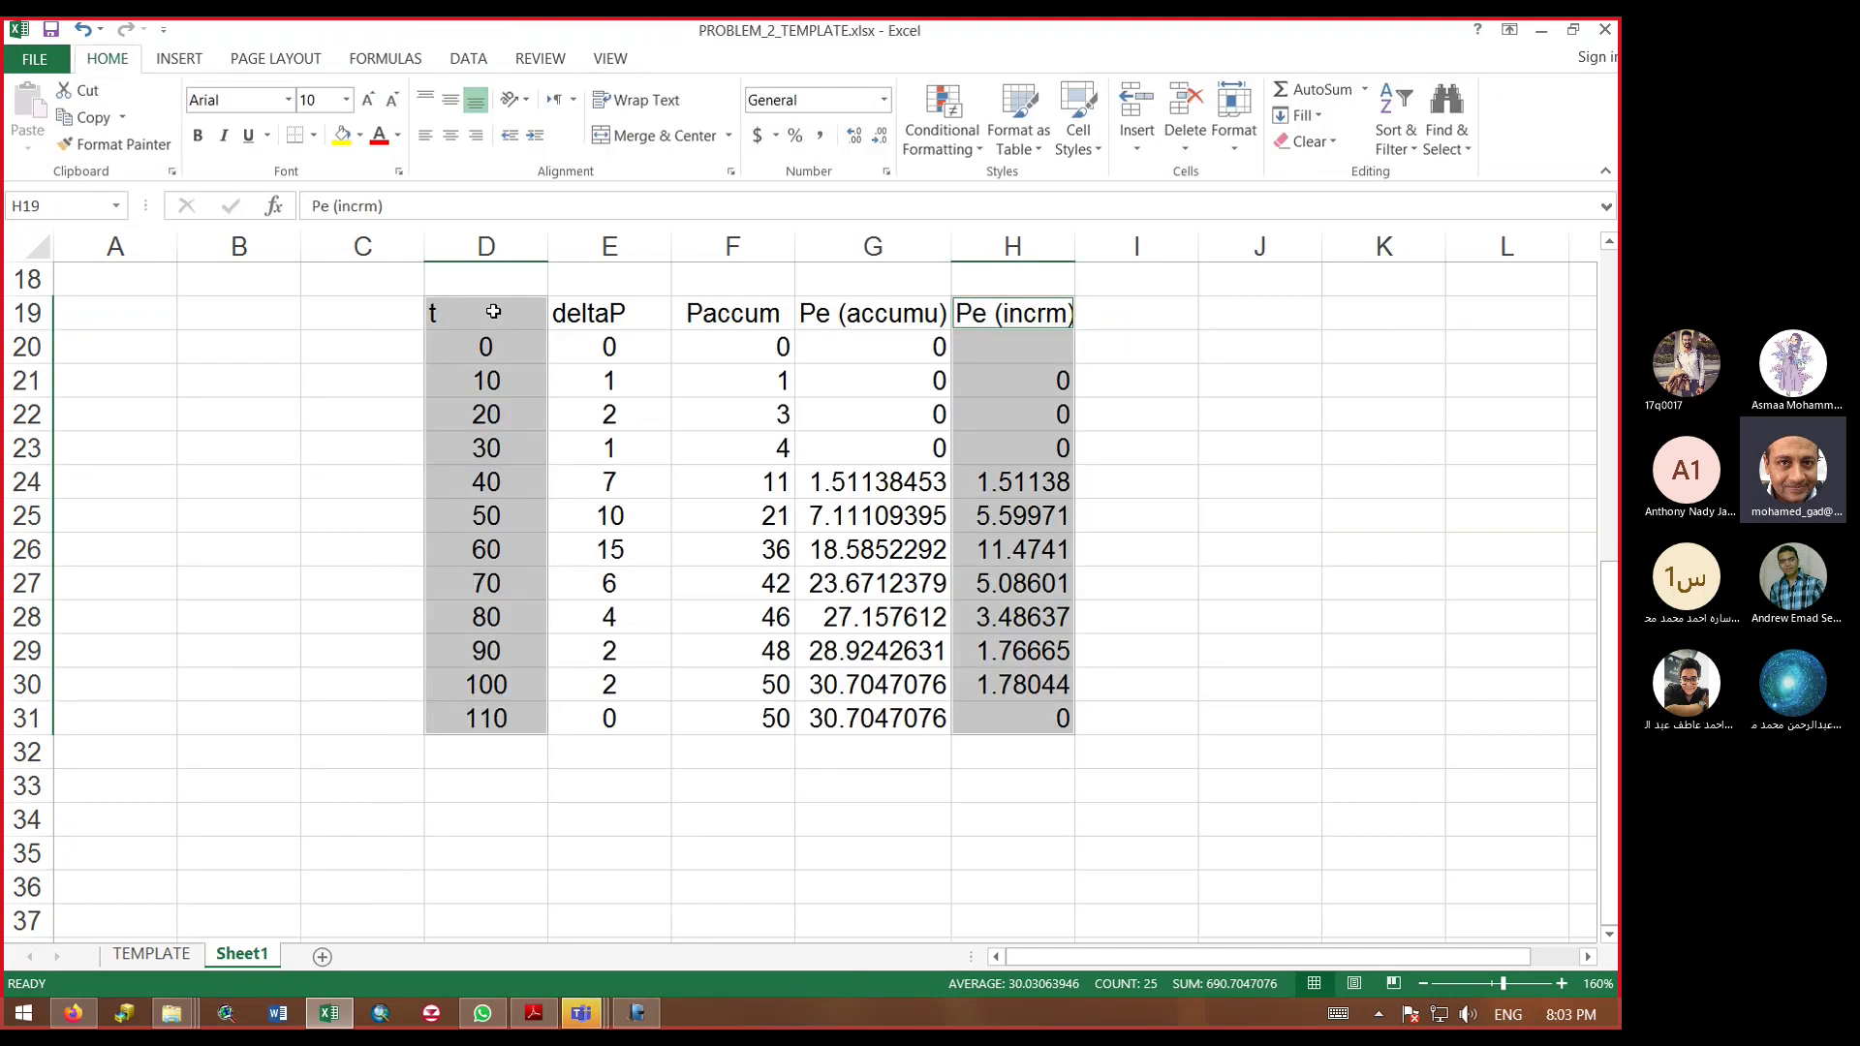
Step: Add the deltaP column E19:E31 to the selected t and Pe (incrm) ranges and insert a 2-D clustered column chart
left_click(568, 315, "ctrl")
left_click_drag(581, 349, 639, 714)
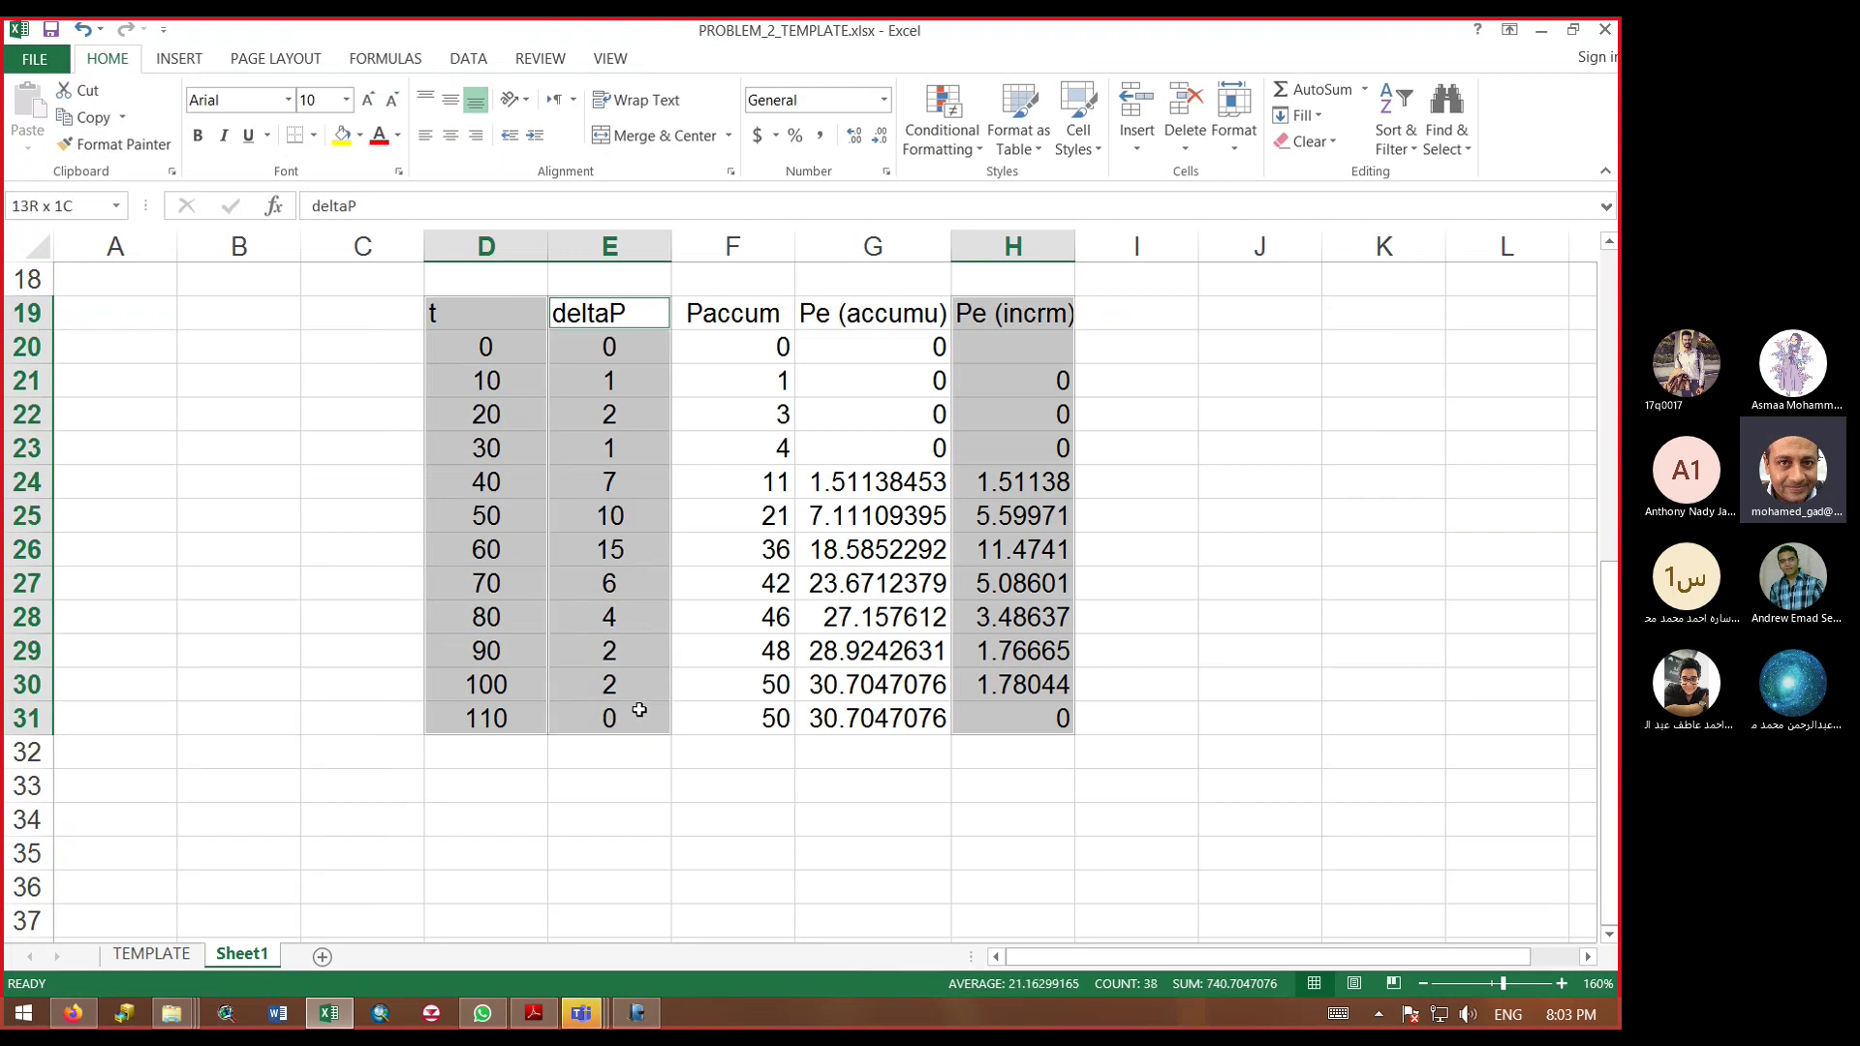
left_click(179, 60)
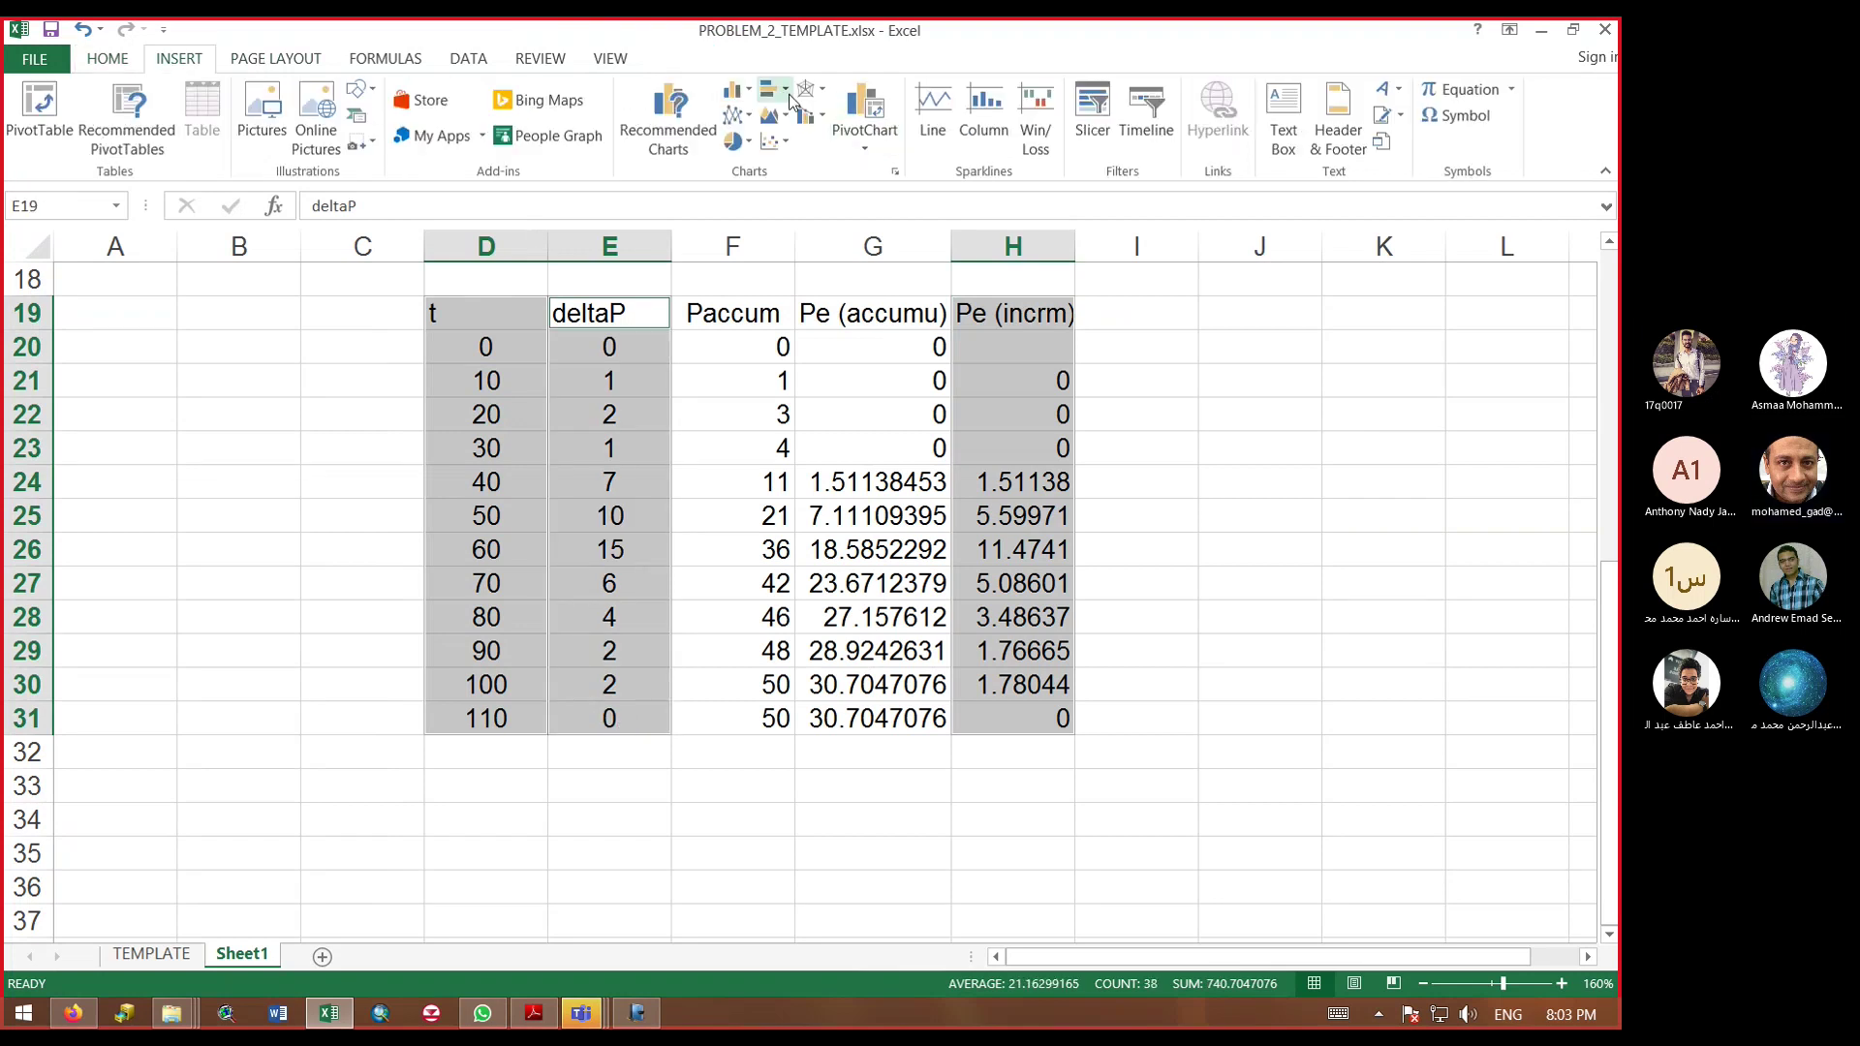
left_click(736, 90)
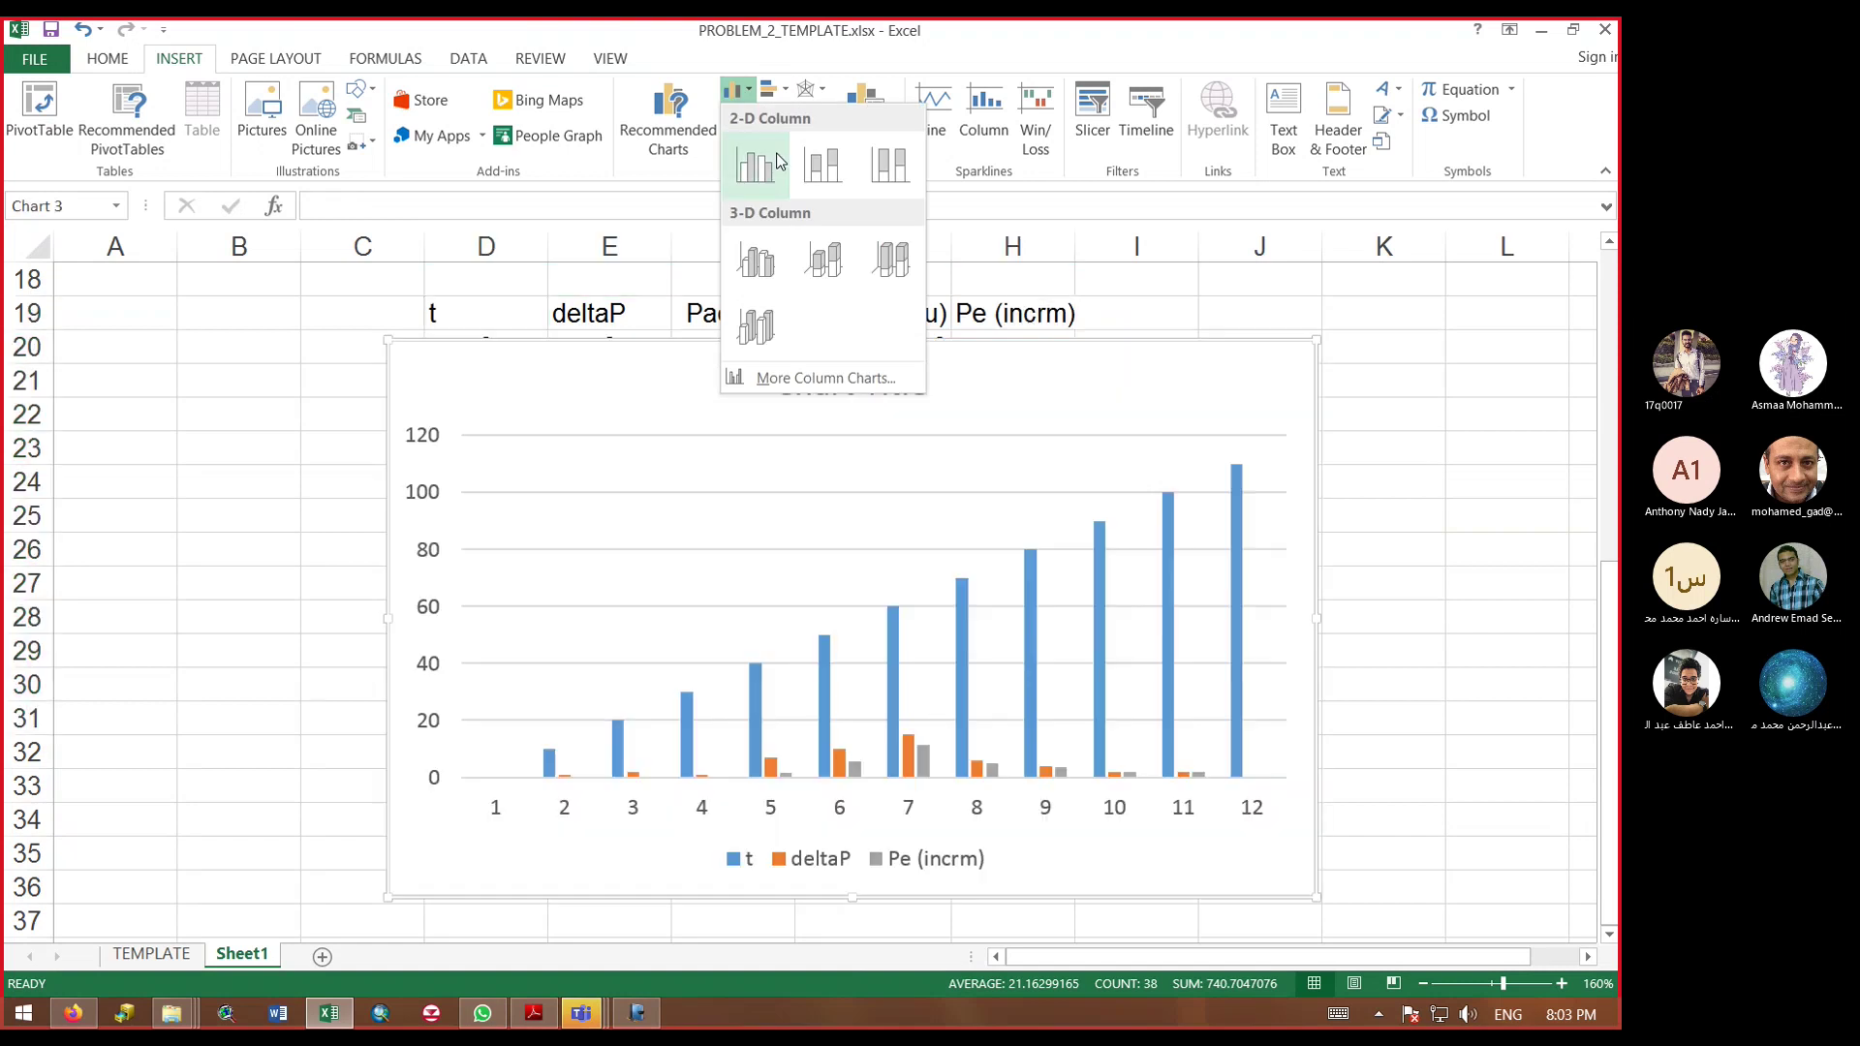
left_click(780, 162)
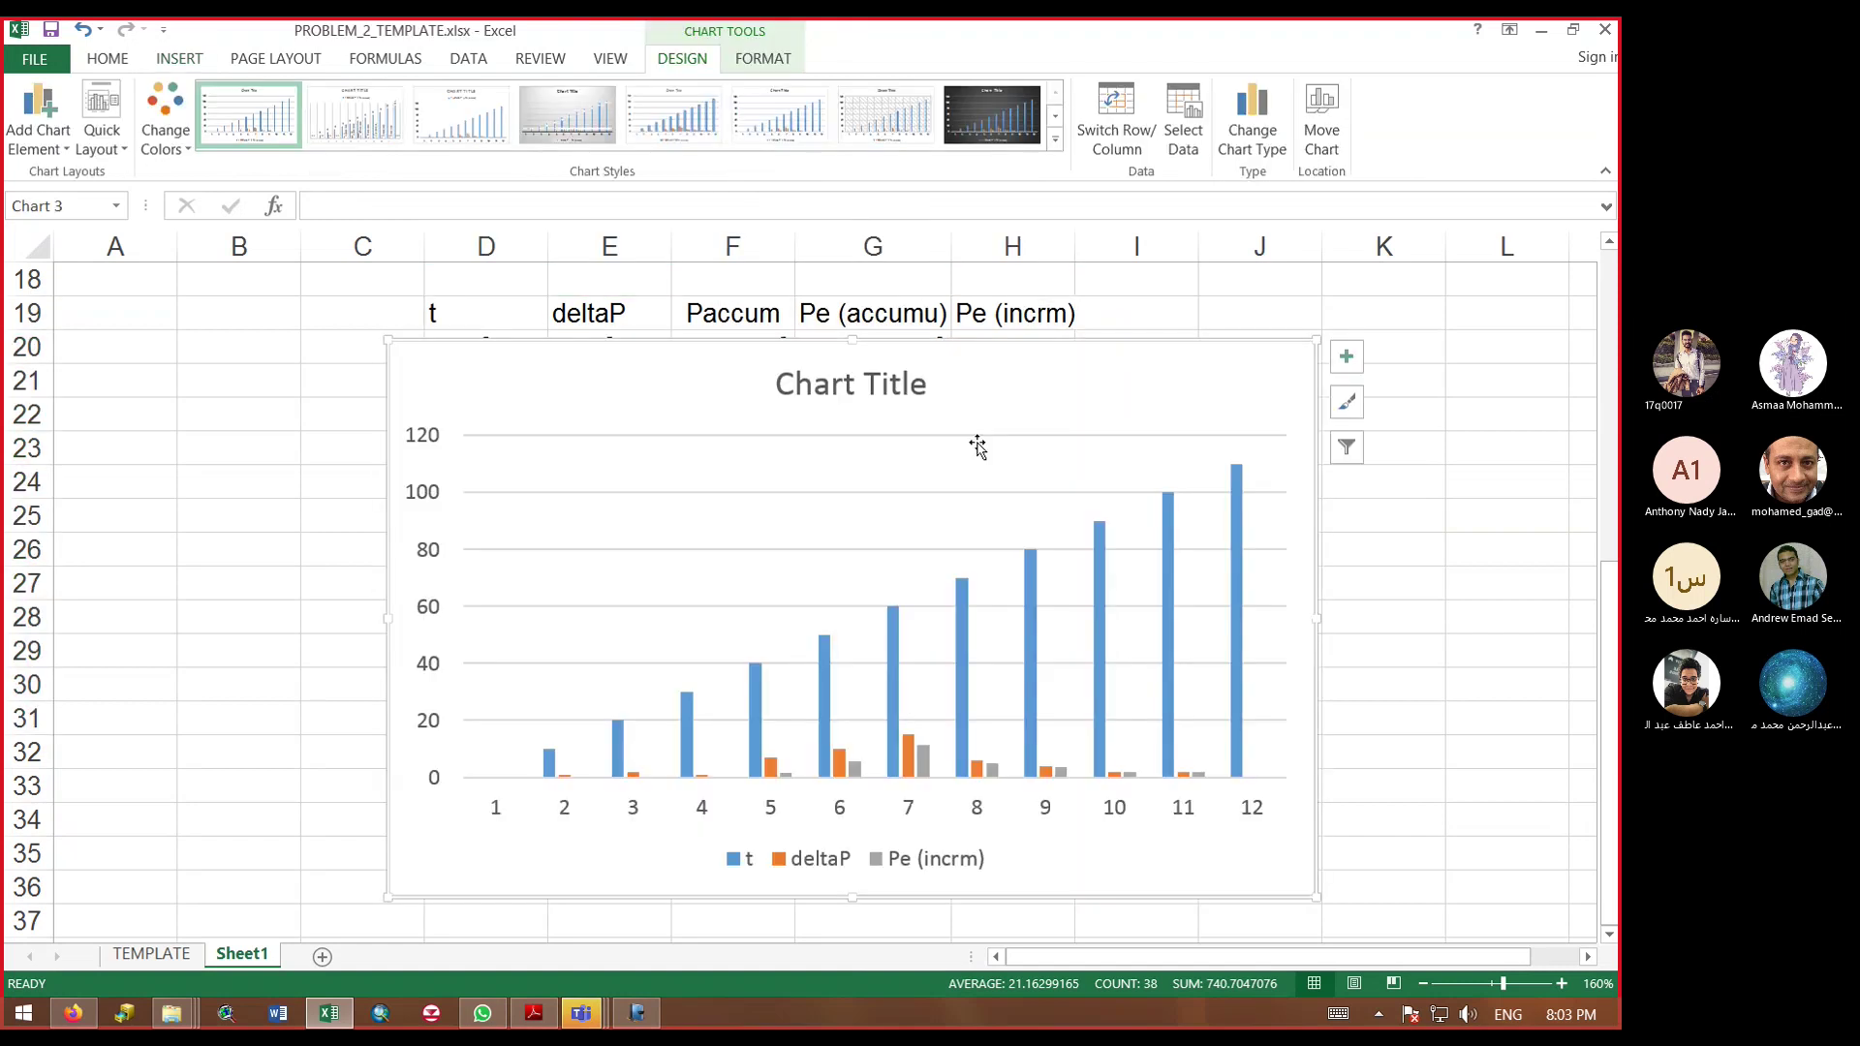
Step: Delete the t series from the clustered column chart, leaving the deltaP and Pe (incrm) columns
left_click(971, 598)
key("Delete")
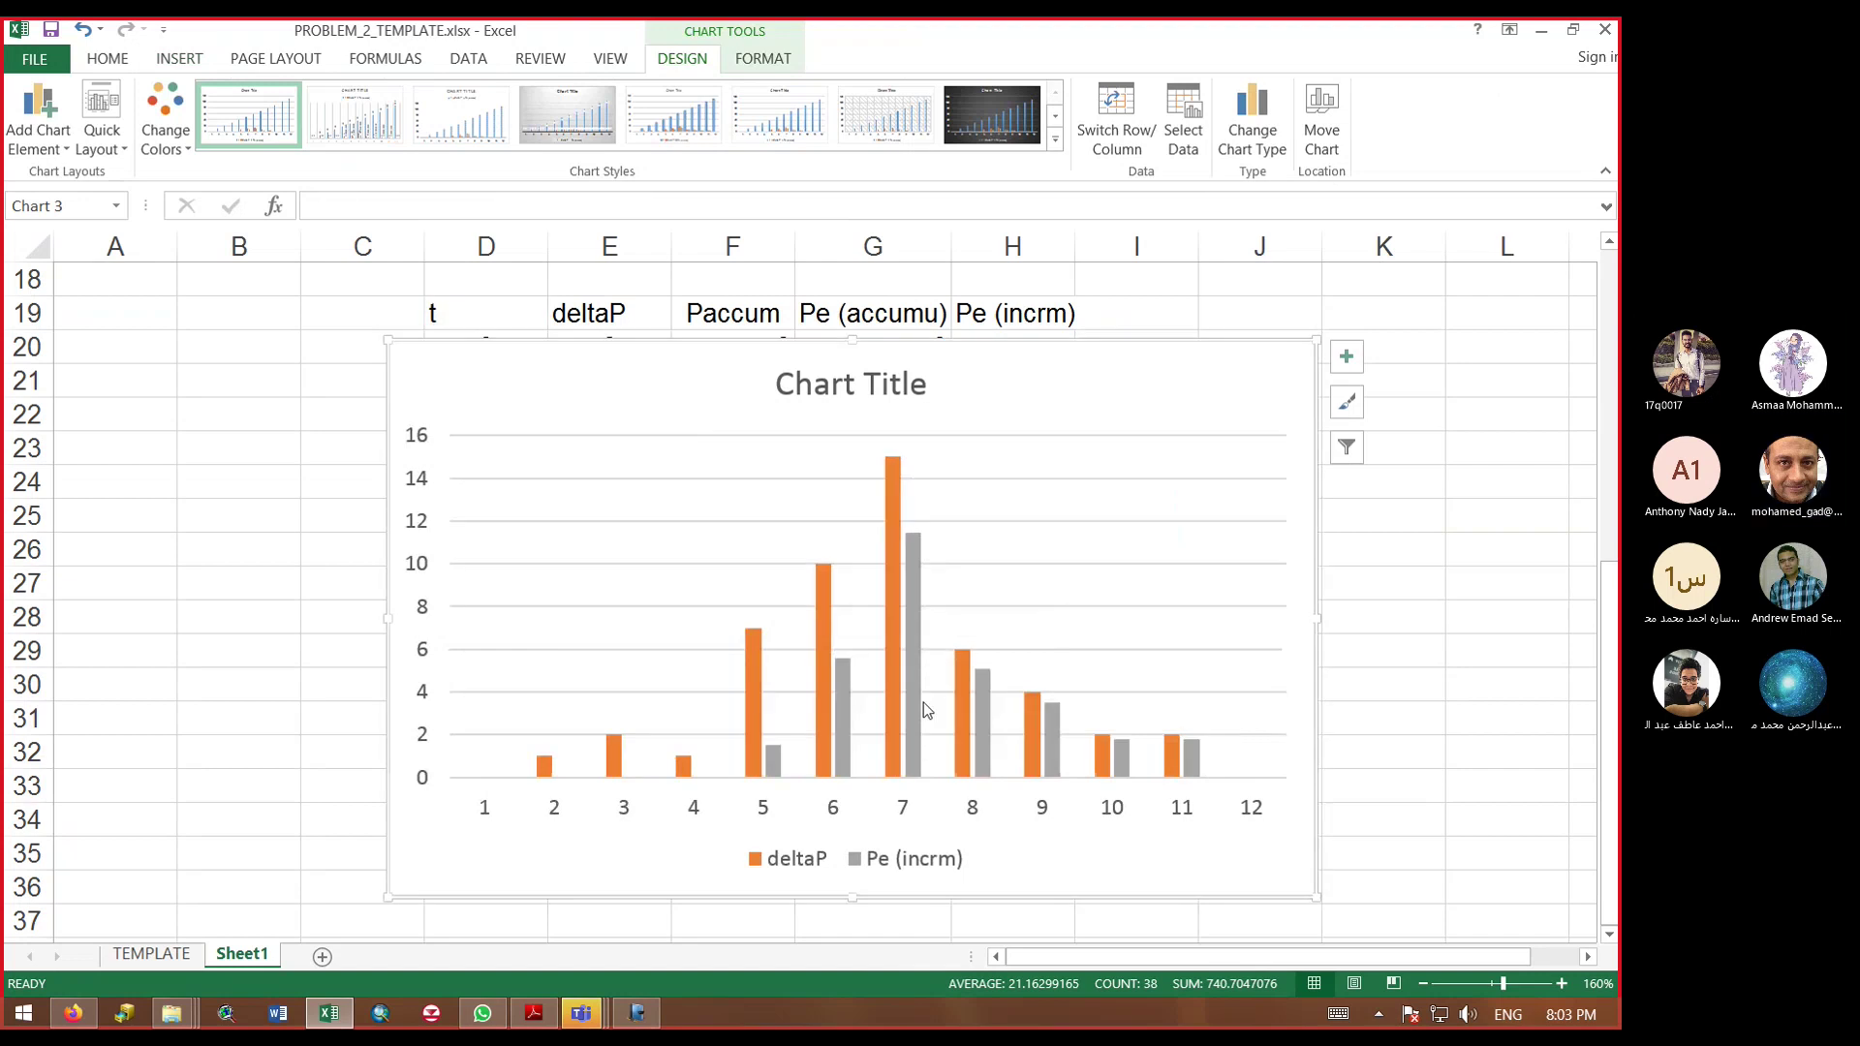
mouse_move(892, 489)
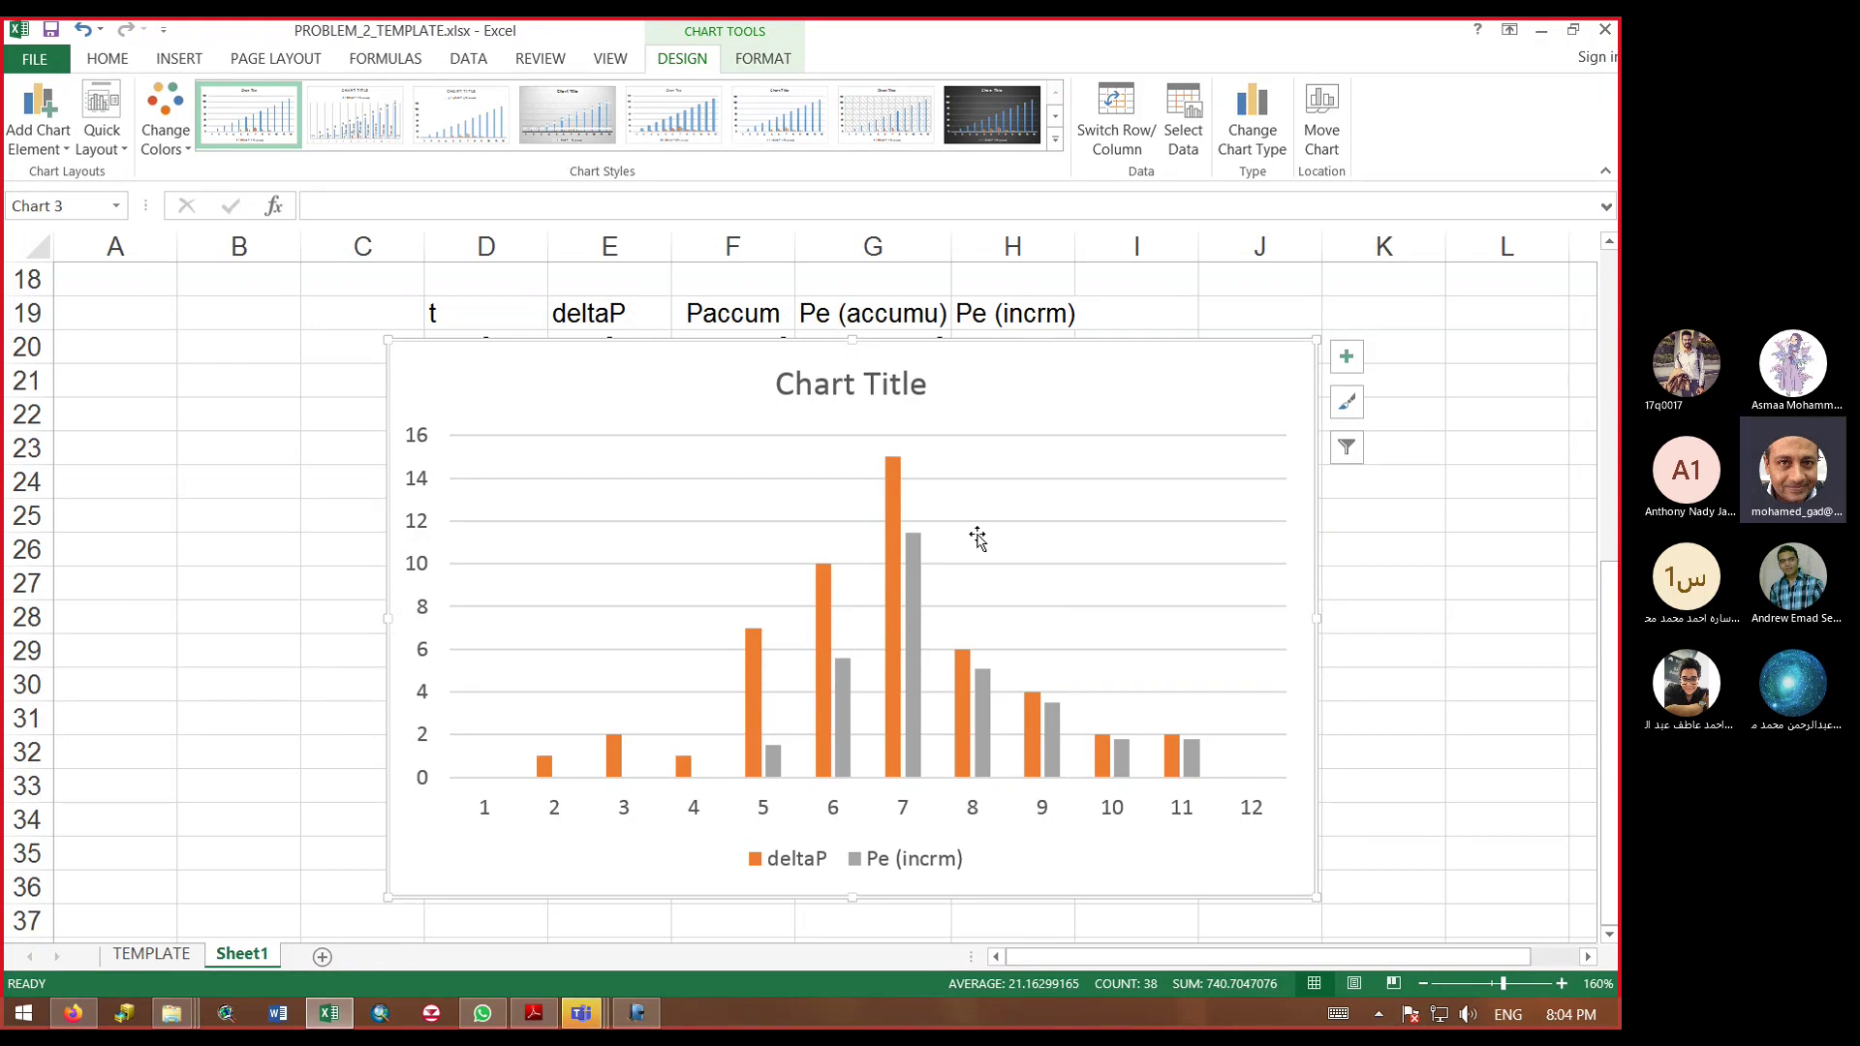
Step: Inspect the Pe (incrm) and deltaP series in the clustered column chart
left_click(894, 543)
left_click(916, 558)
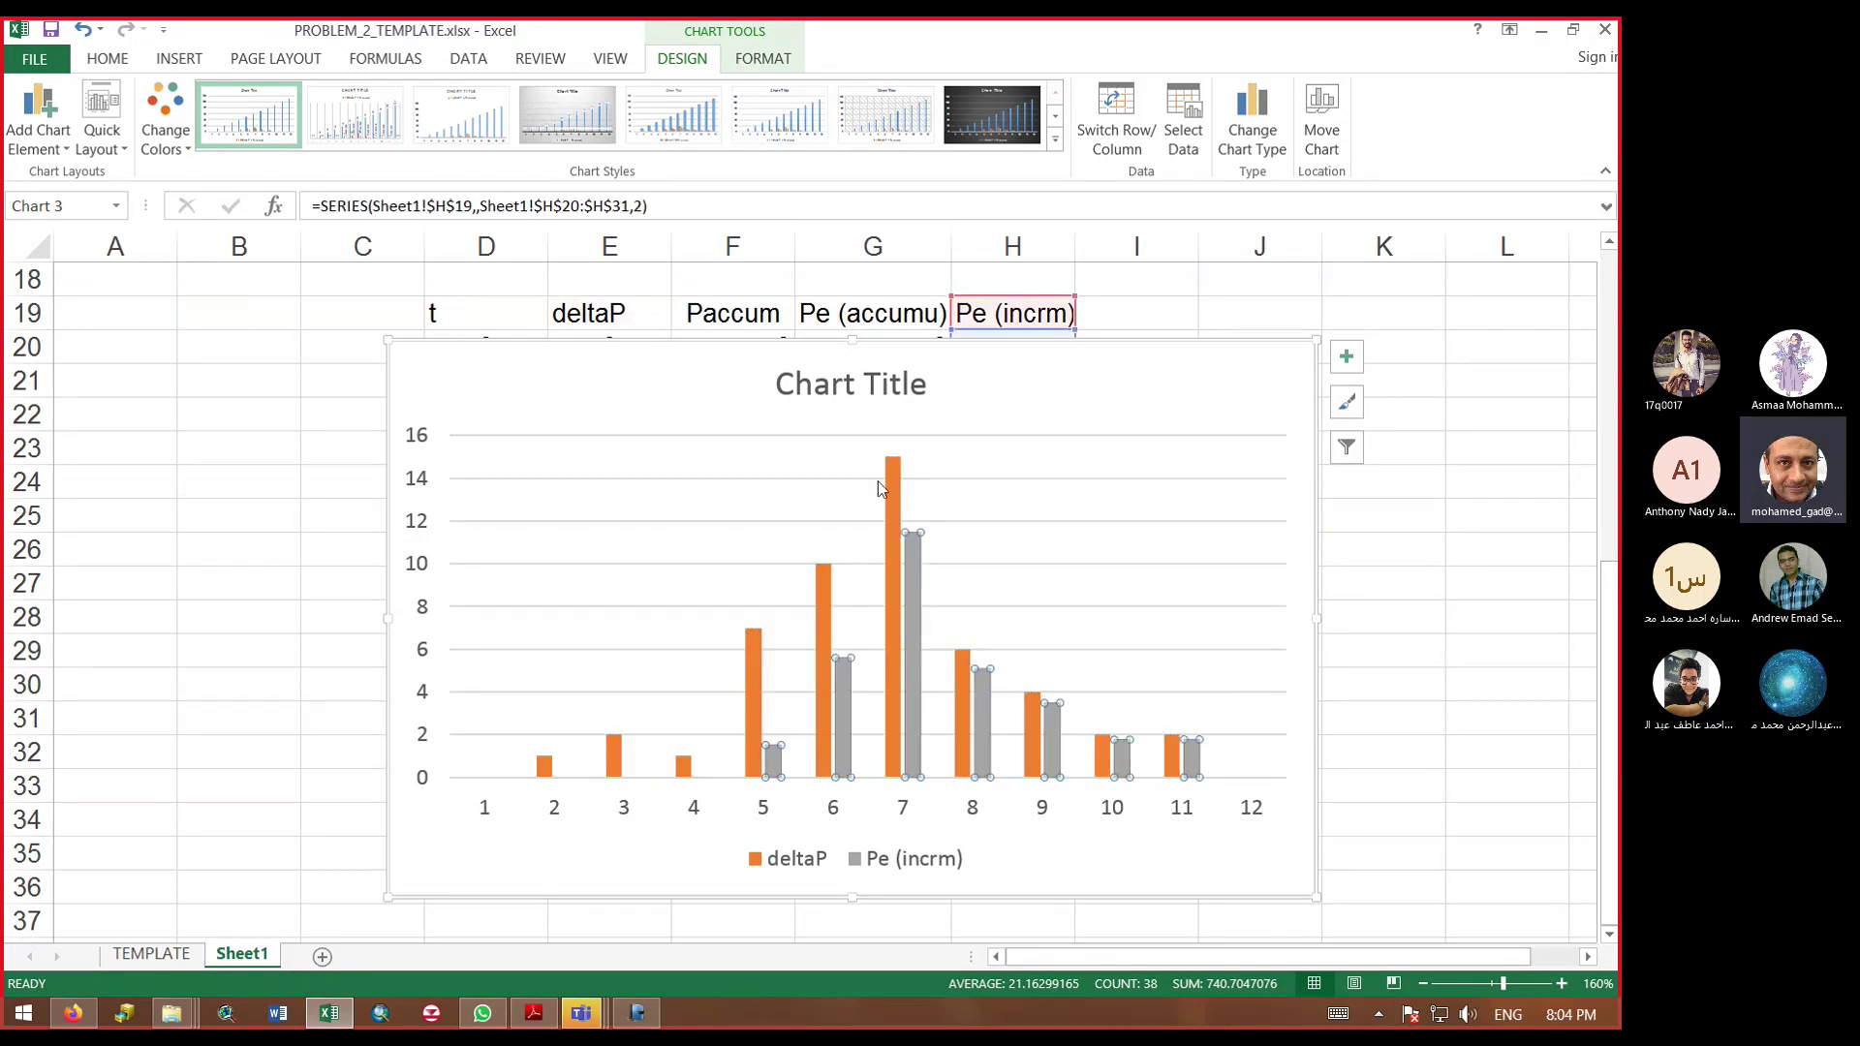
left_click(891, 489)
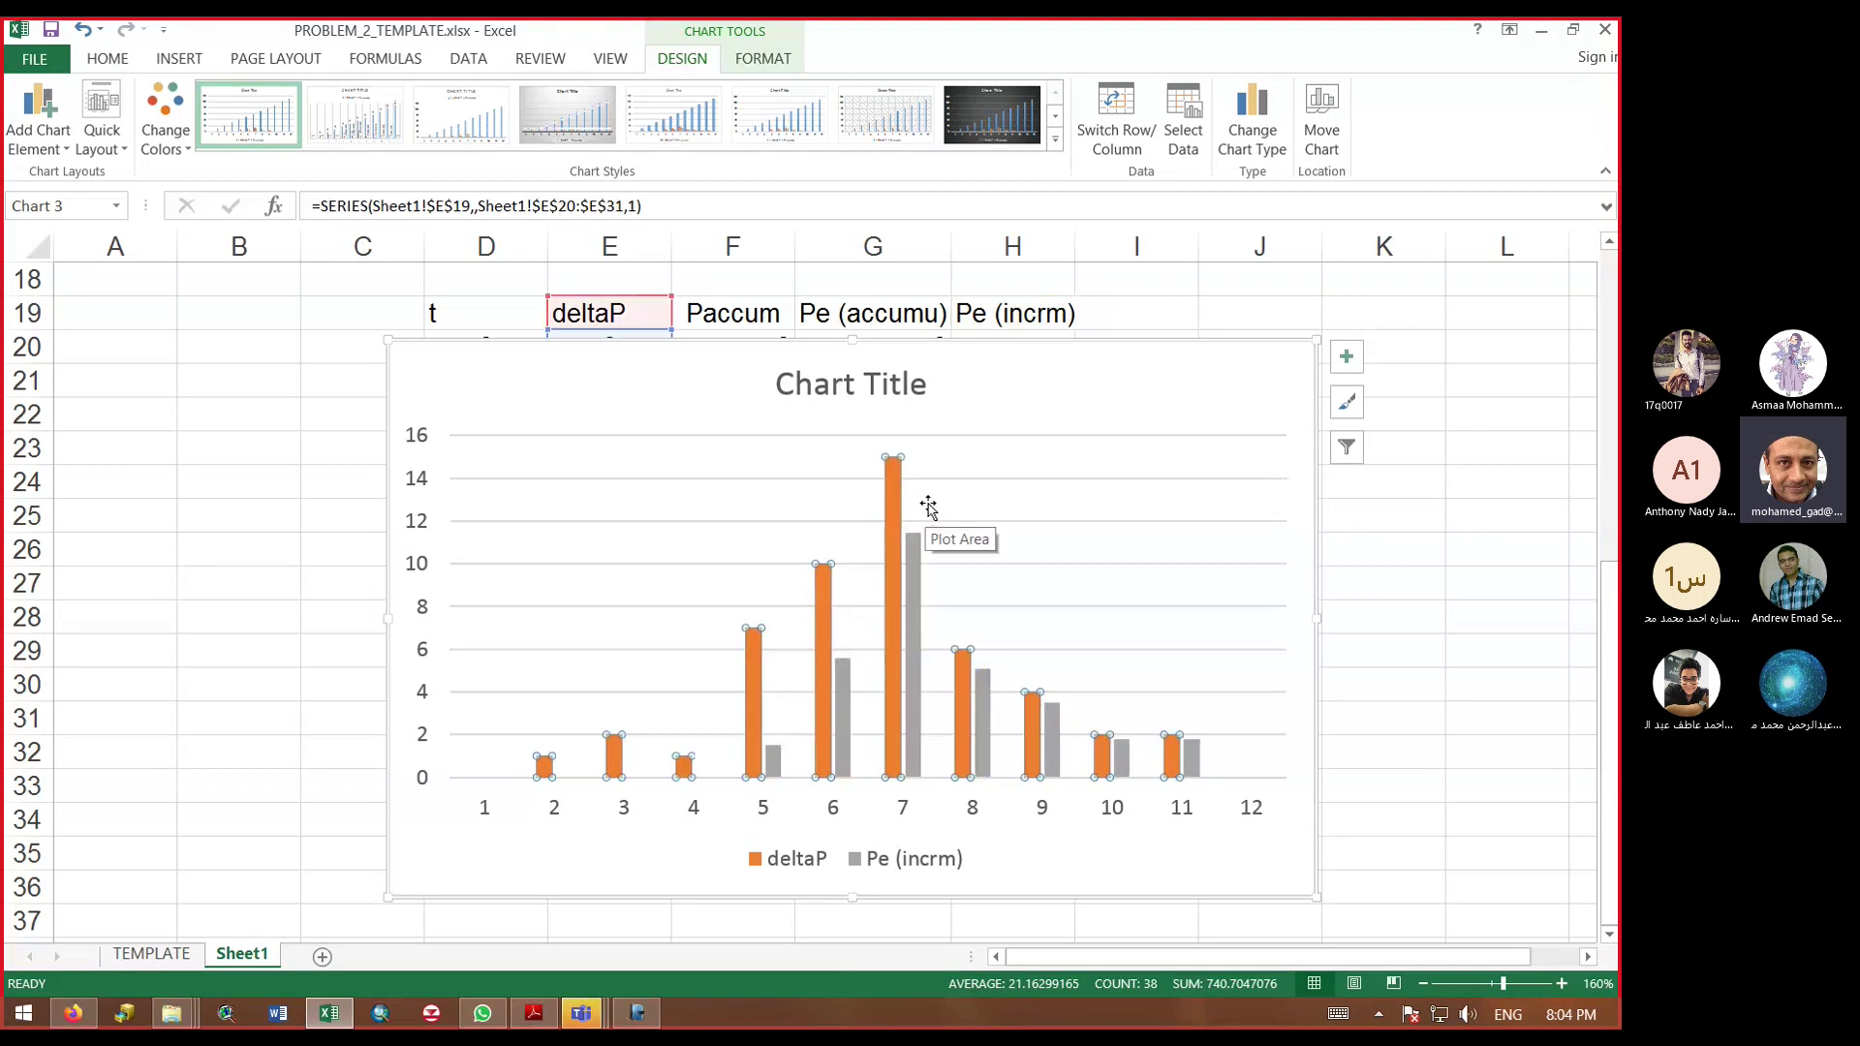
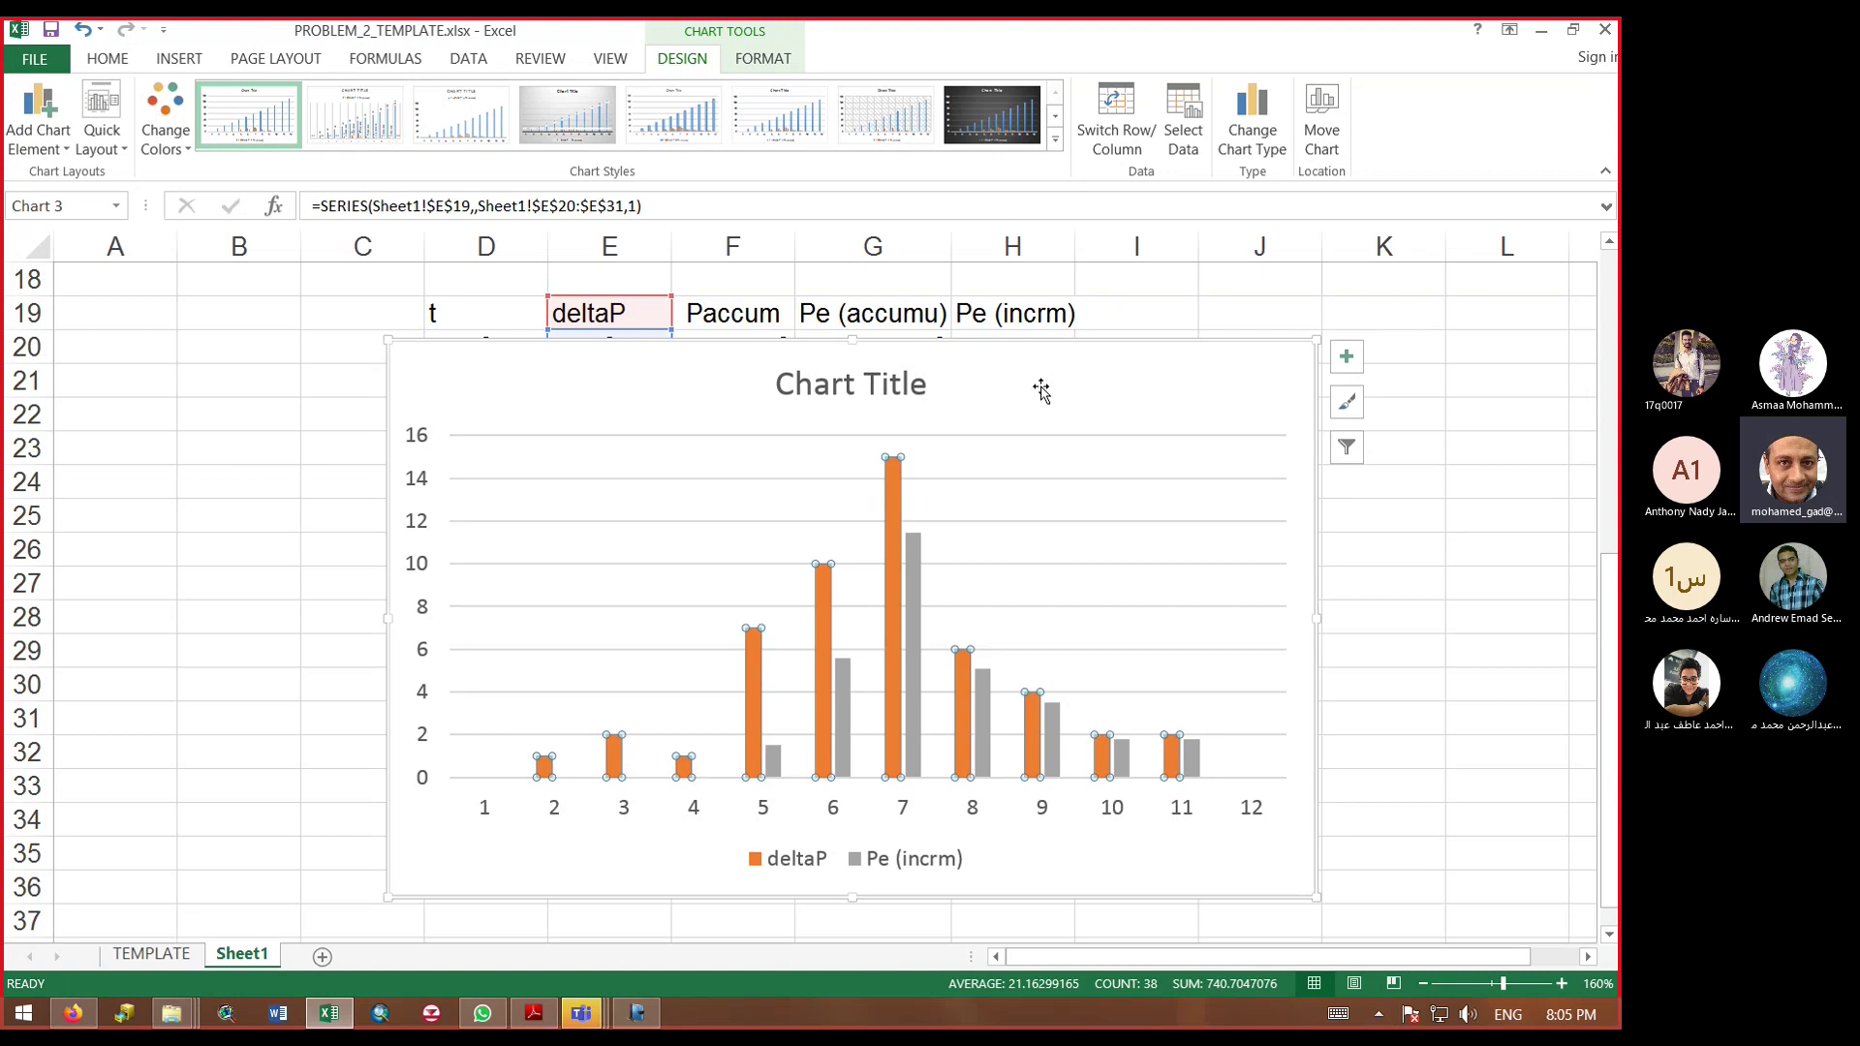
Step: Switch to the Windows Journal notes and circle the handwritten effective-rainfall equation (i total minus f) on page 1
left_click(584, 1010)
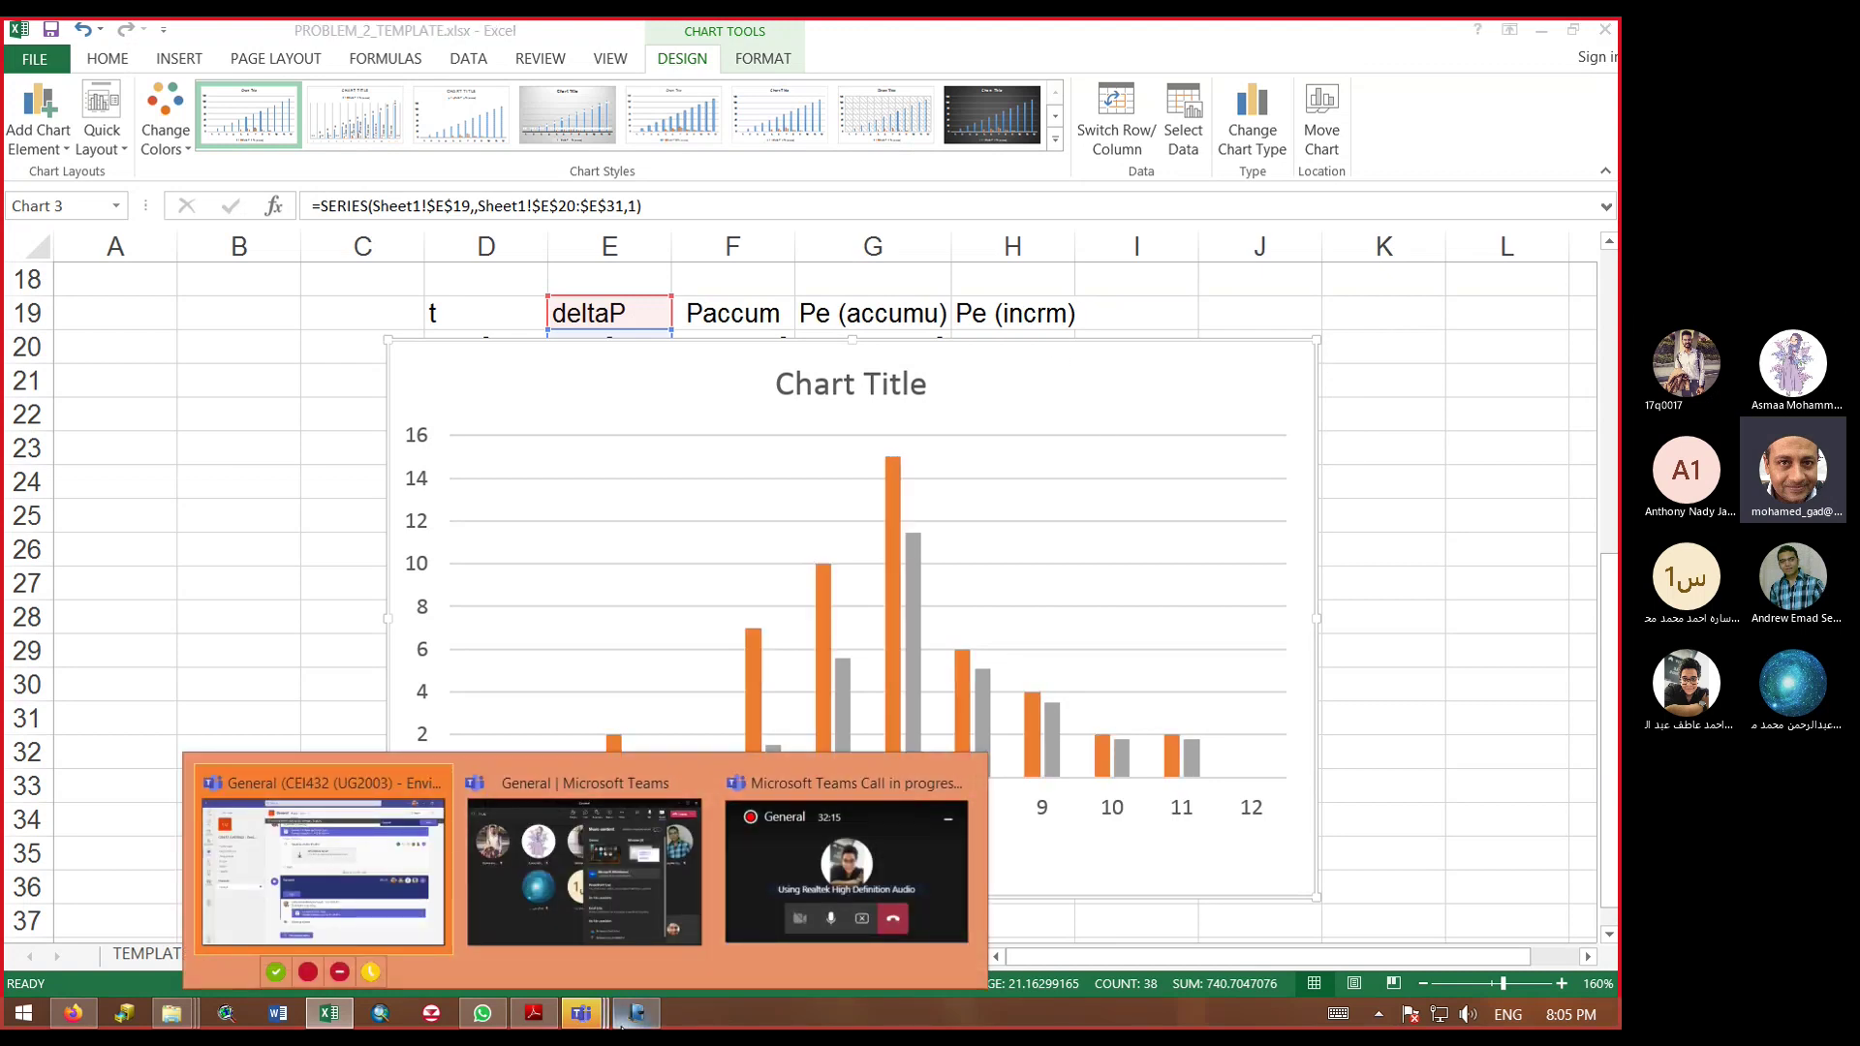
left_click(638, 1019)
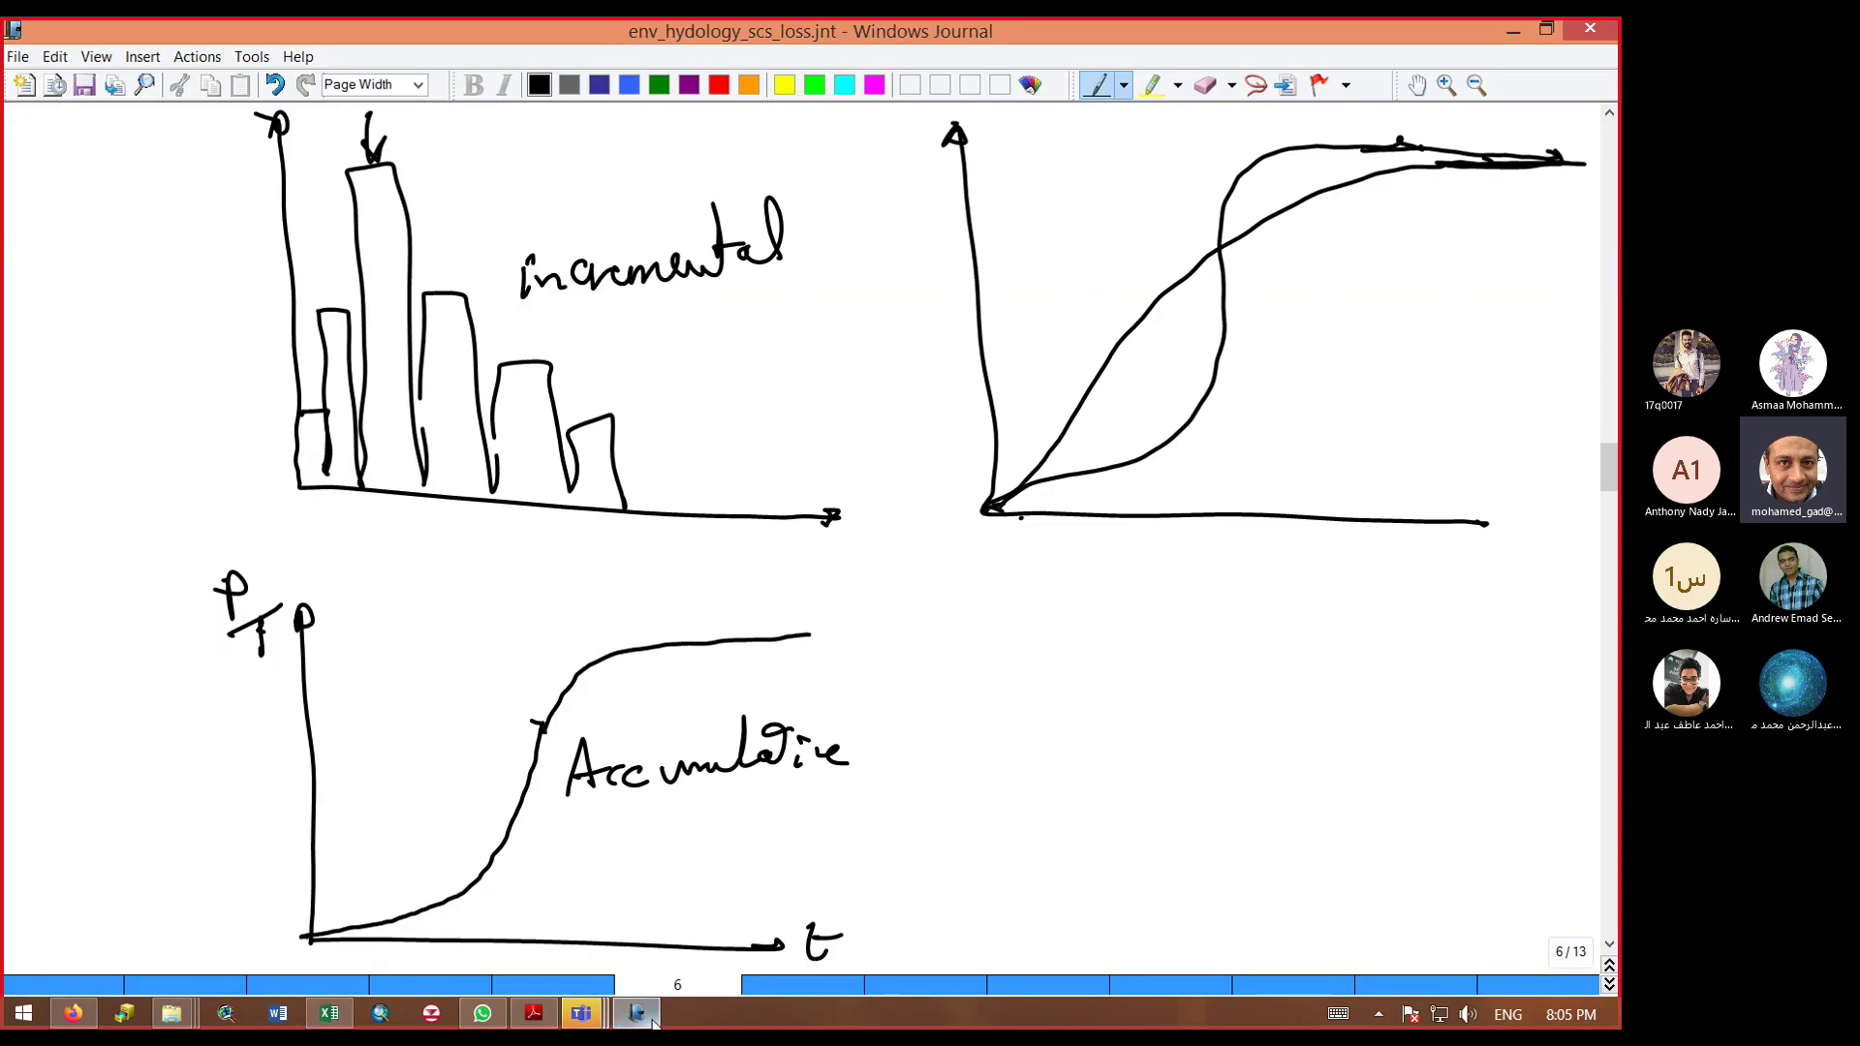
left_click_drag(1609, 473, 1612, 151)
mouse_move(4, 581)
left_mouse_down()
mouse_move(299, 772)
mouse_move(763, 693)
mouse_move(631, 444)
left_mouse_up()
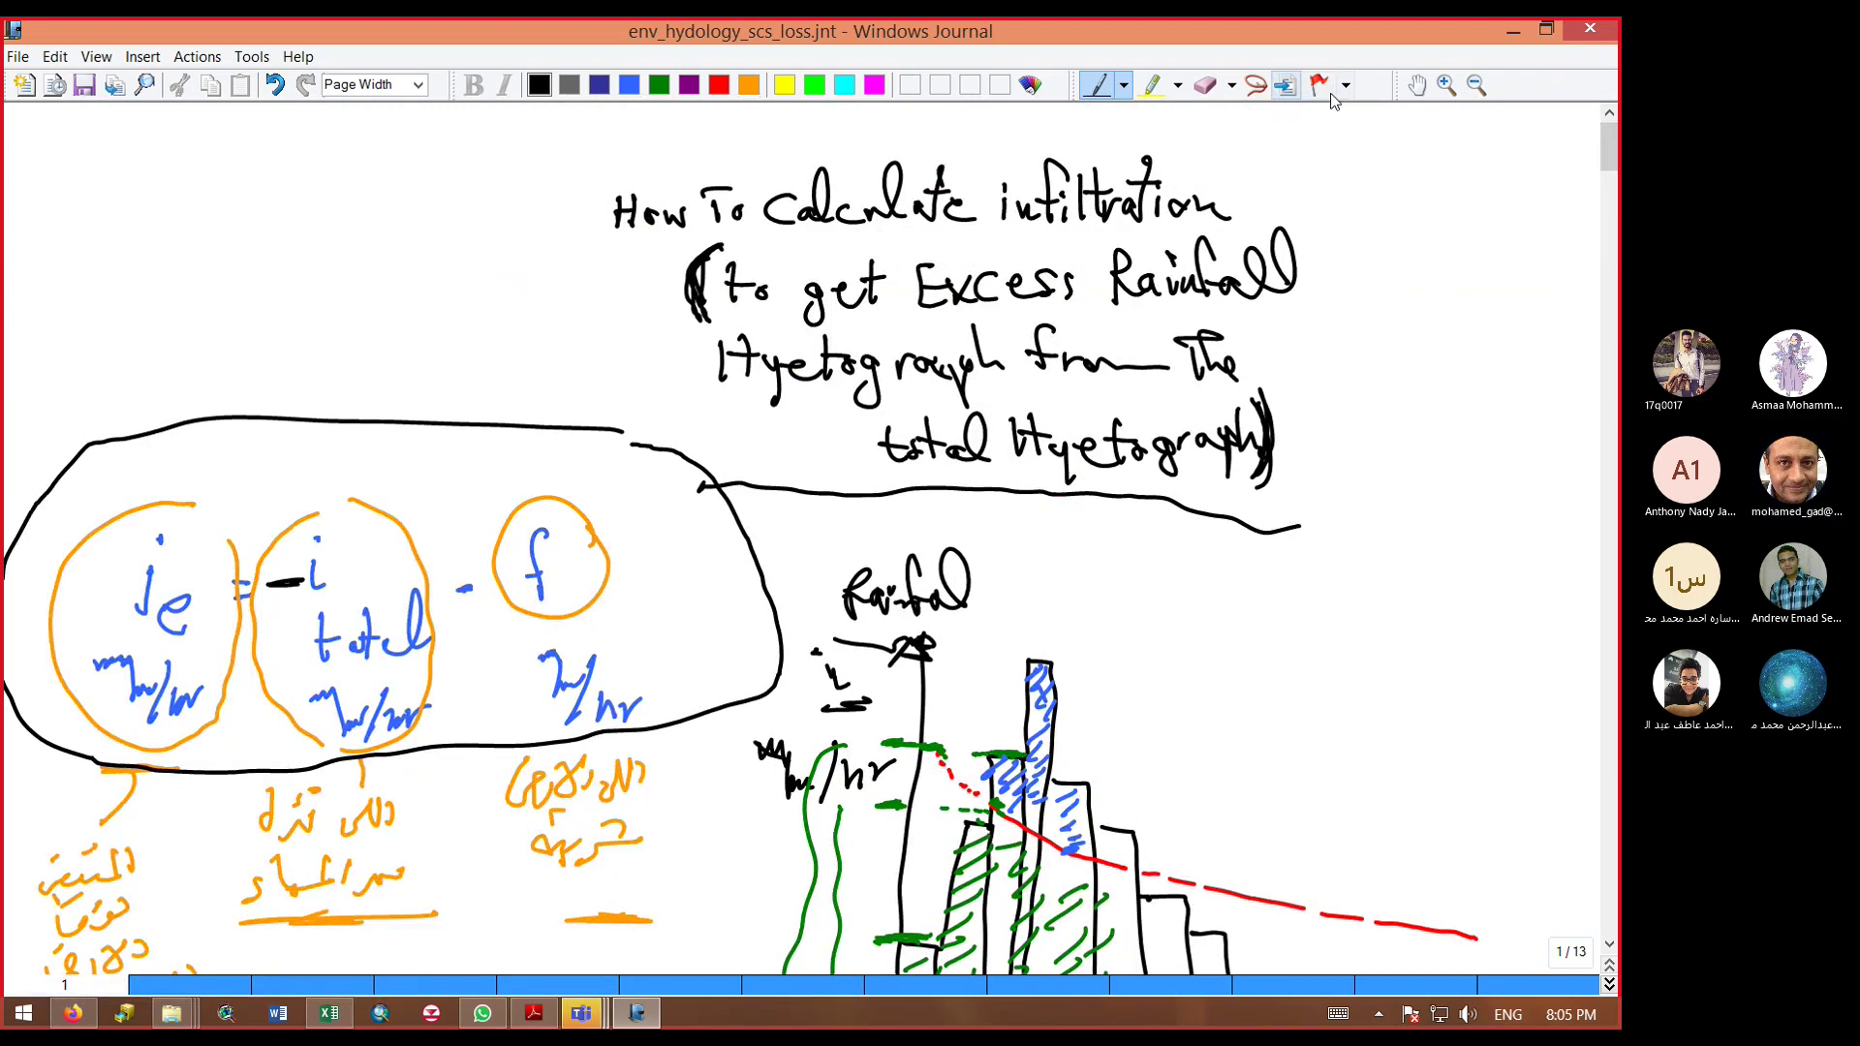
Step: Lasso the stray black dash beside the i total term in the page 1 equation and delete it
left_click(1257, 85)
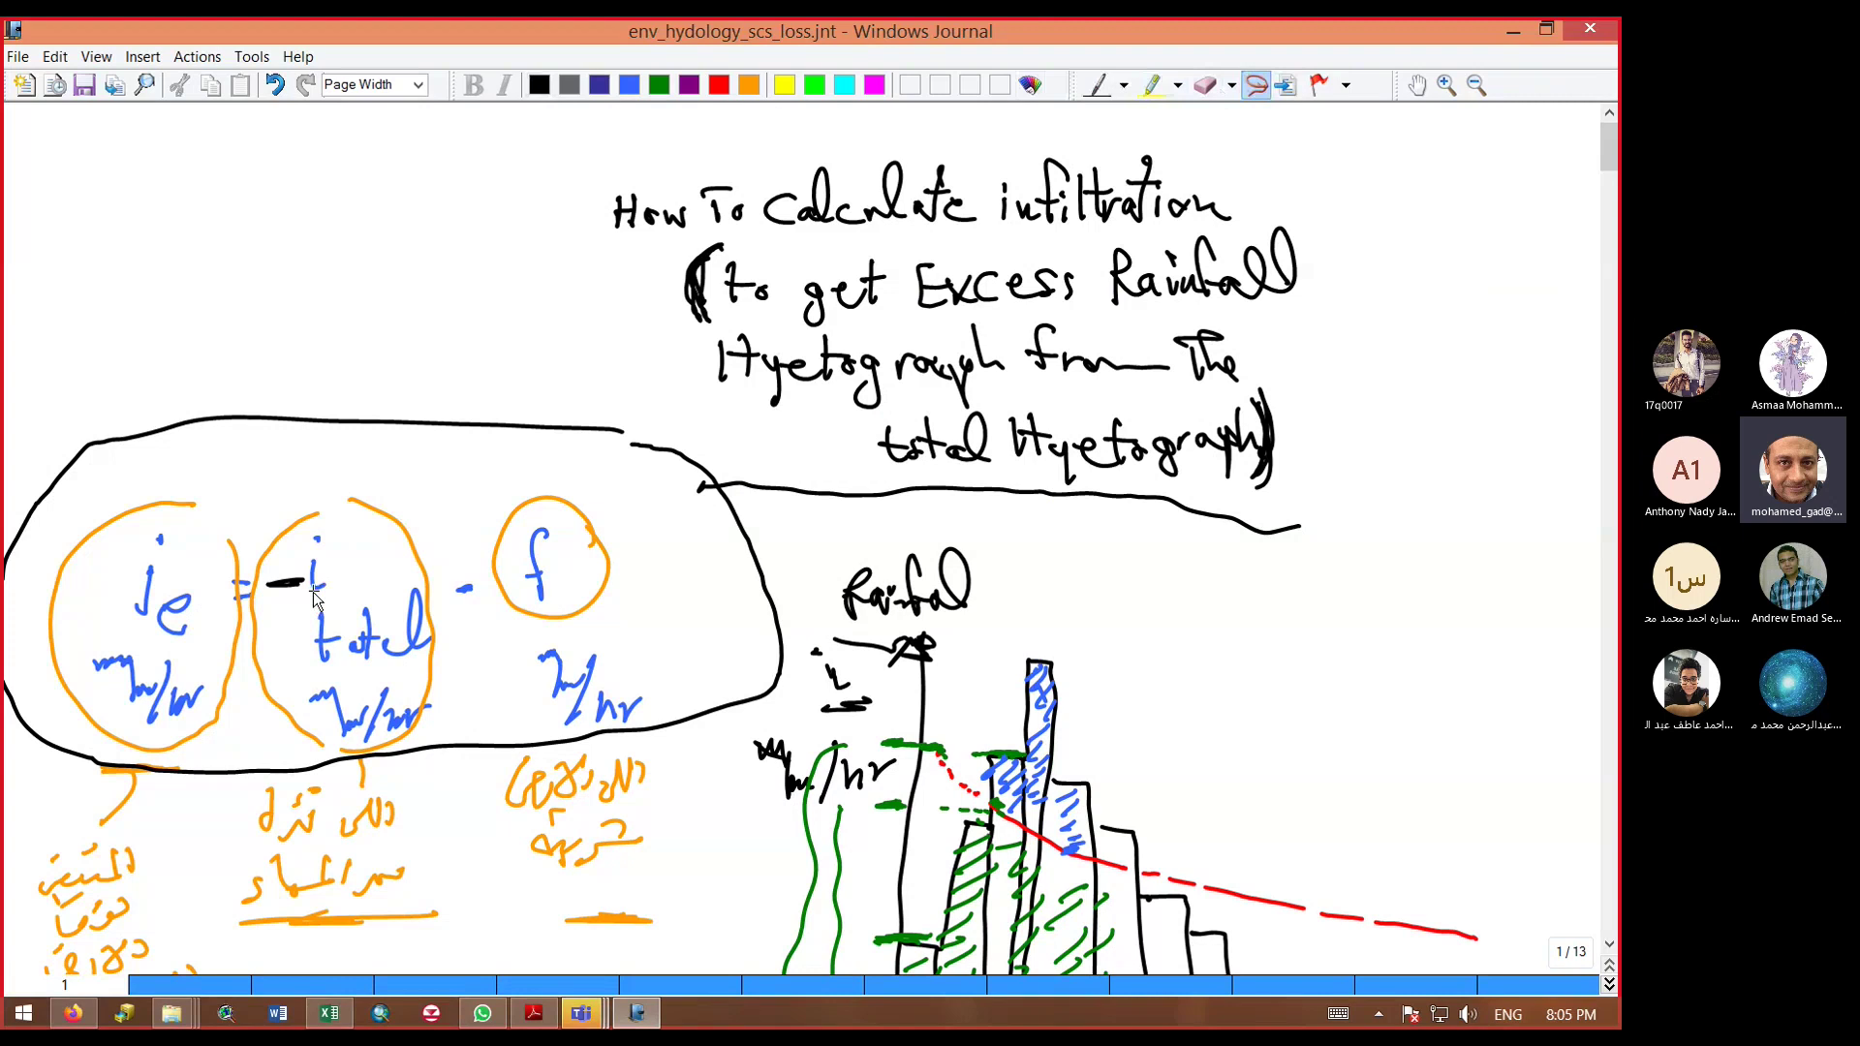
left_click_drag(313, 599, 308, 603)
key("Delete")
Step: Go to blank page 7 and handwrite "Total P =" in black ink as the start of the equation
scroll(543, 715, "down", 2)
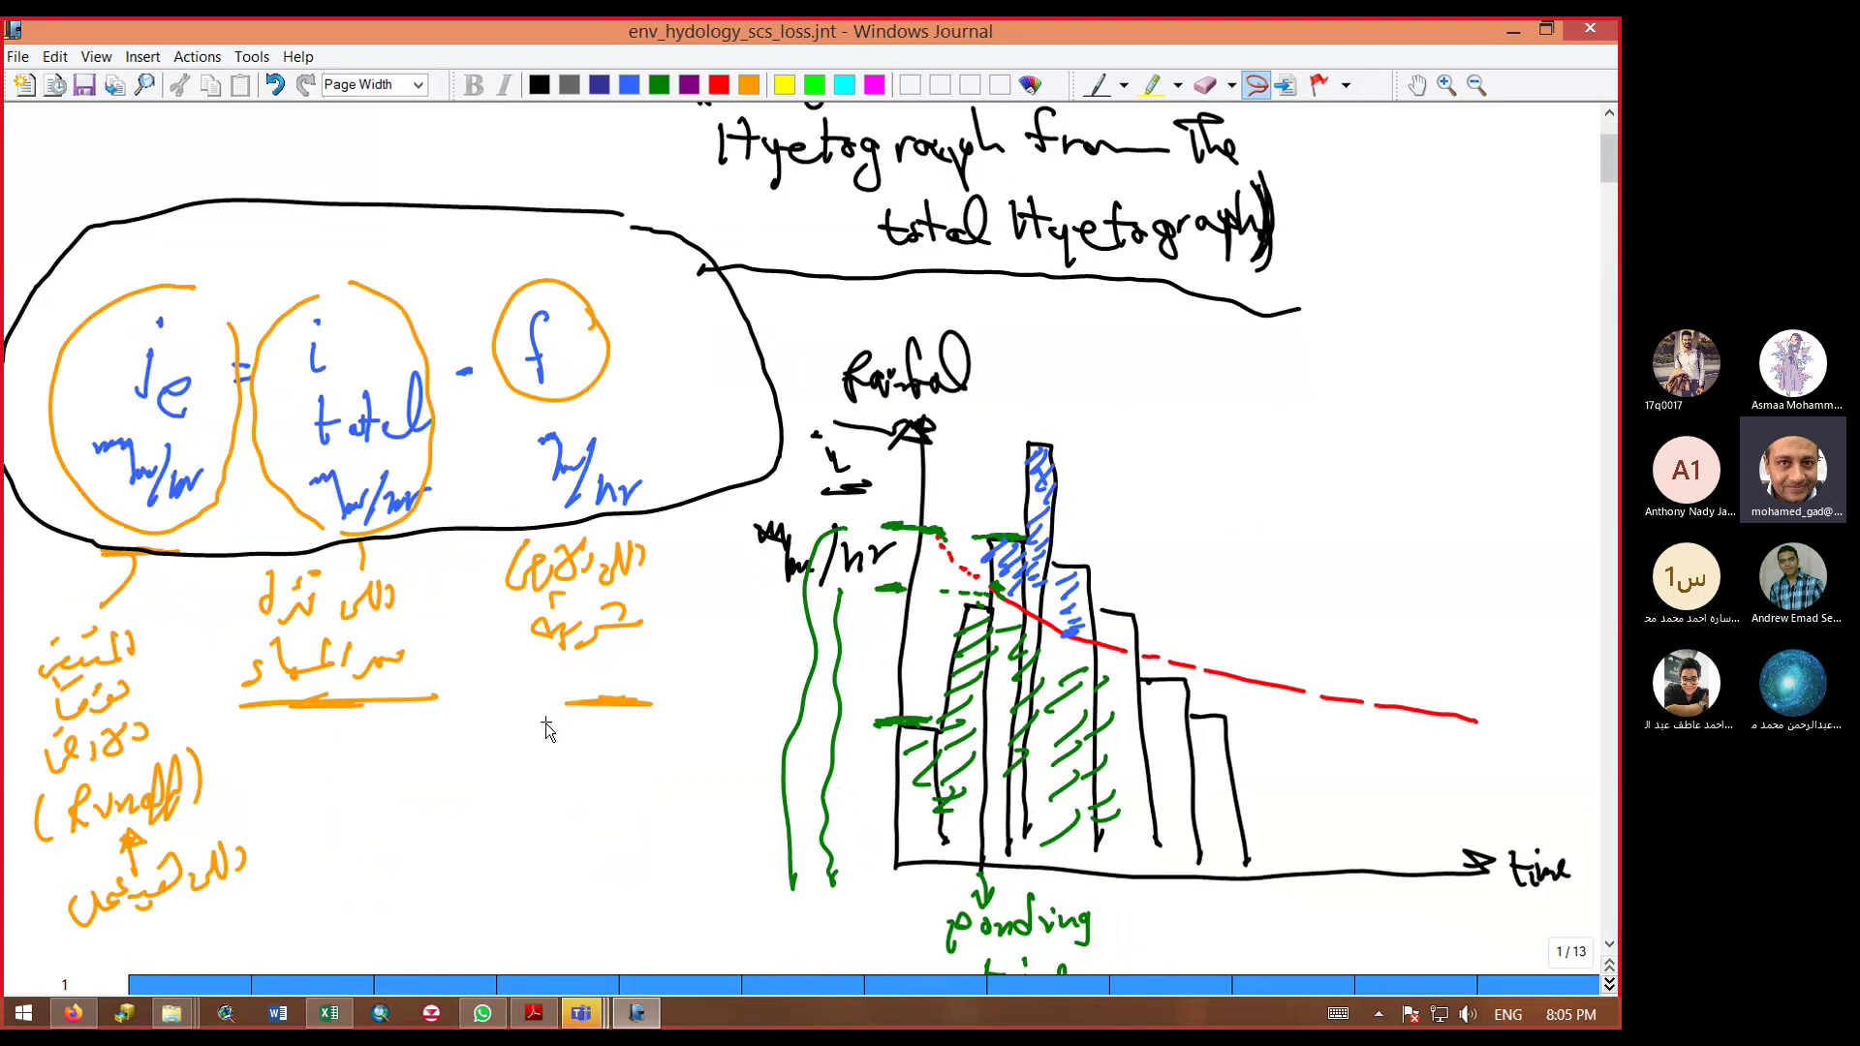
scroll(1432, 417, "down", 4)
left_click_drag(1608, 189, 1606, 529)
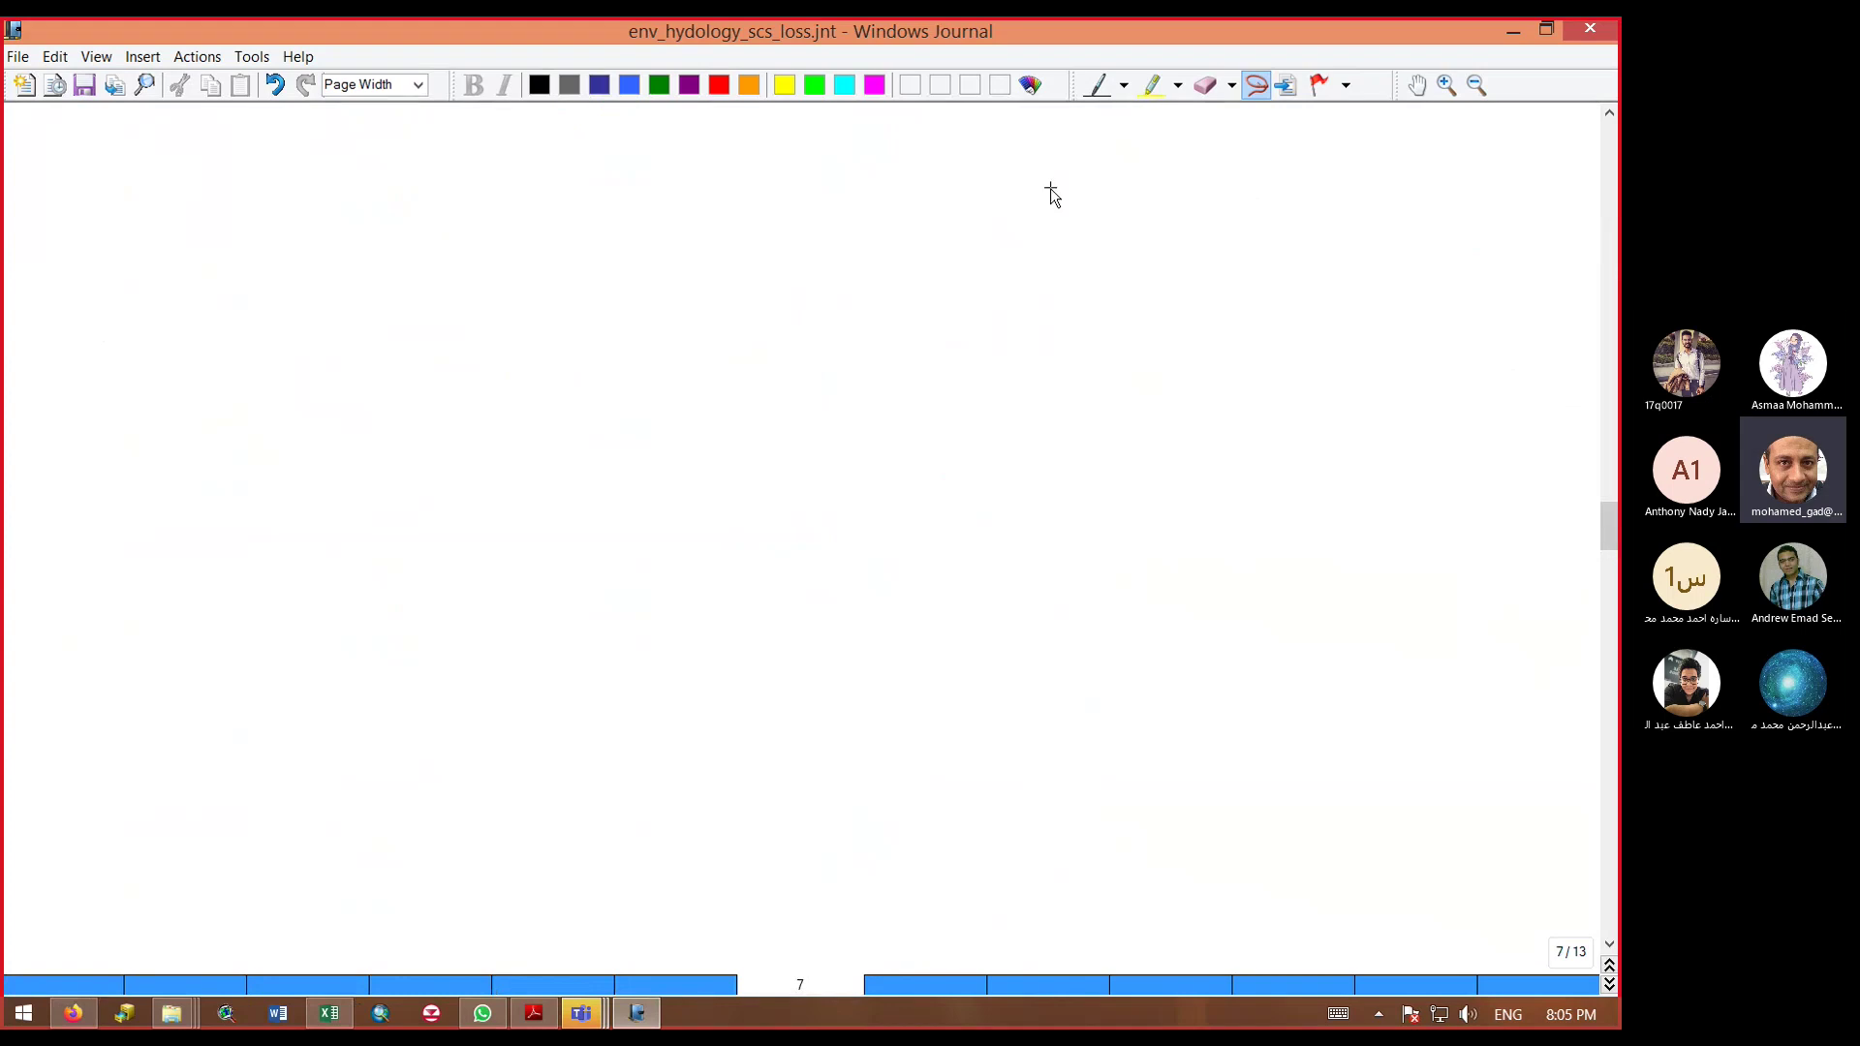
left_click(1098, 88)
left_click_drag(167, 336, 154, 450)
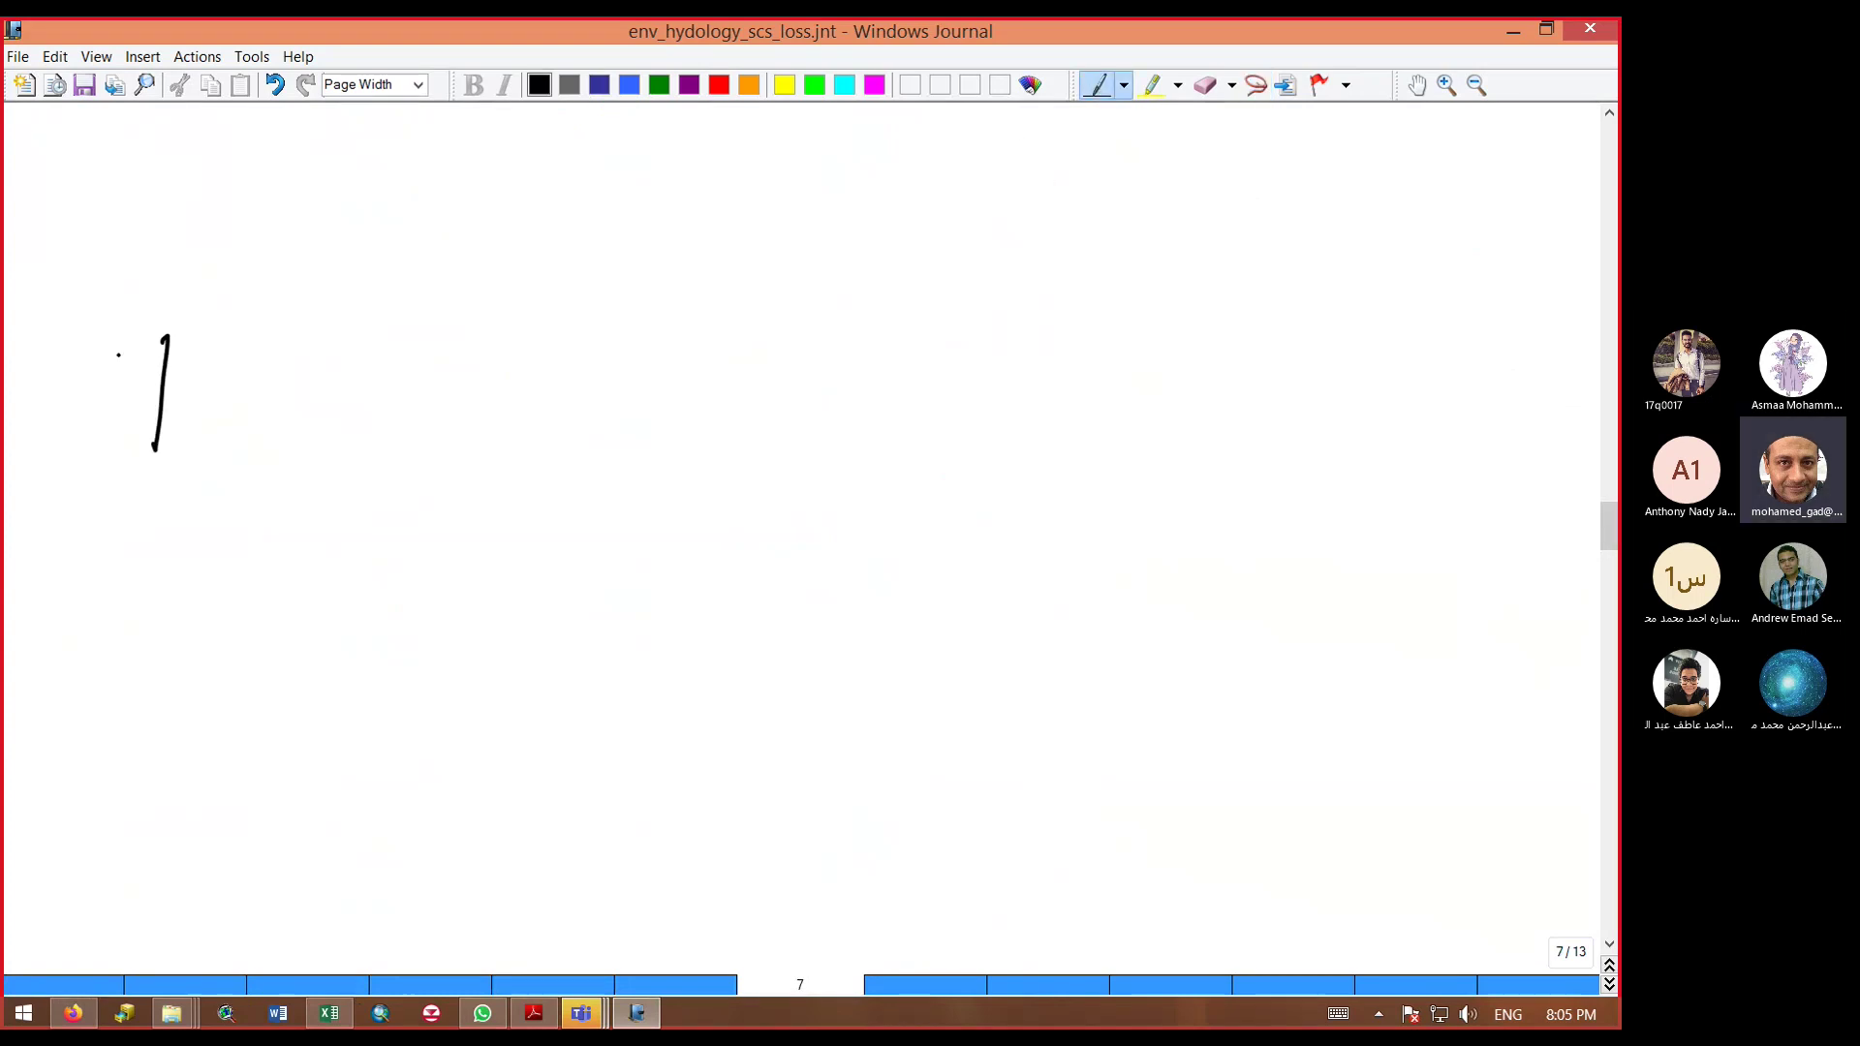
left_click_drag(81, 322, 217, 315)
left_click_drag(205, 395, 238, 419)
left_click_drag(226, 351, 304, 332)
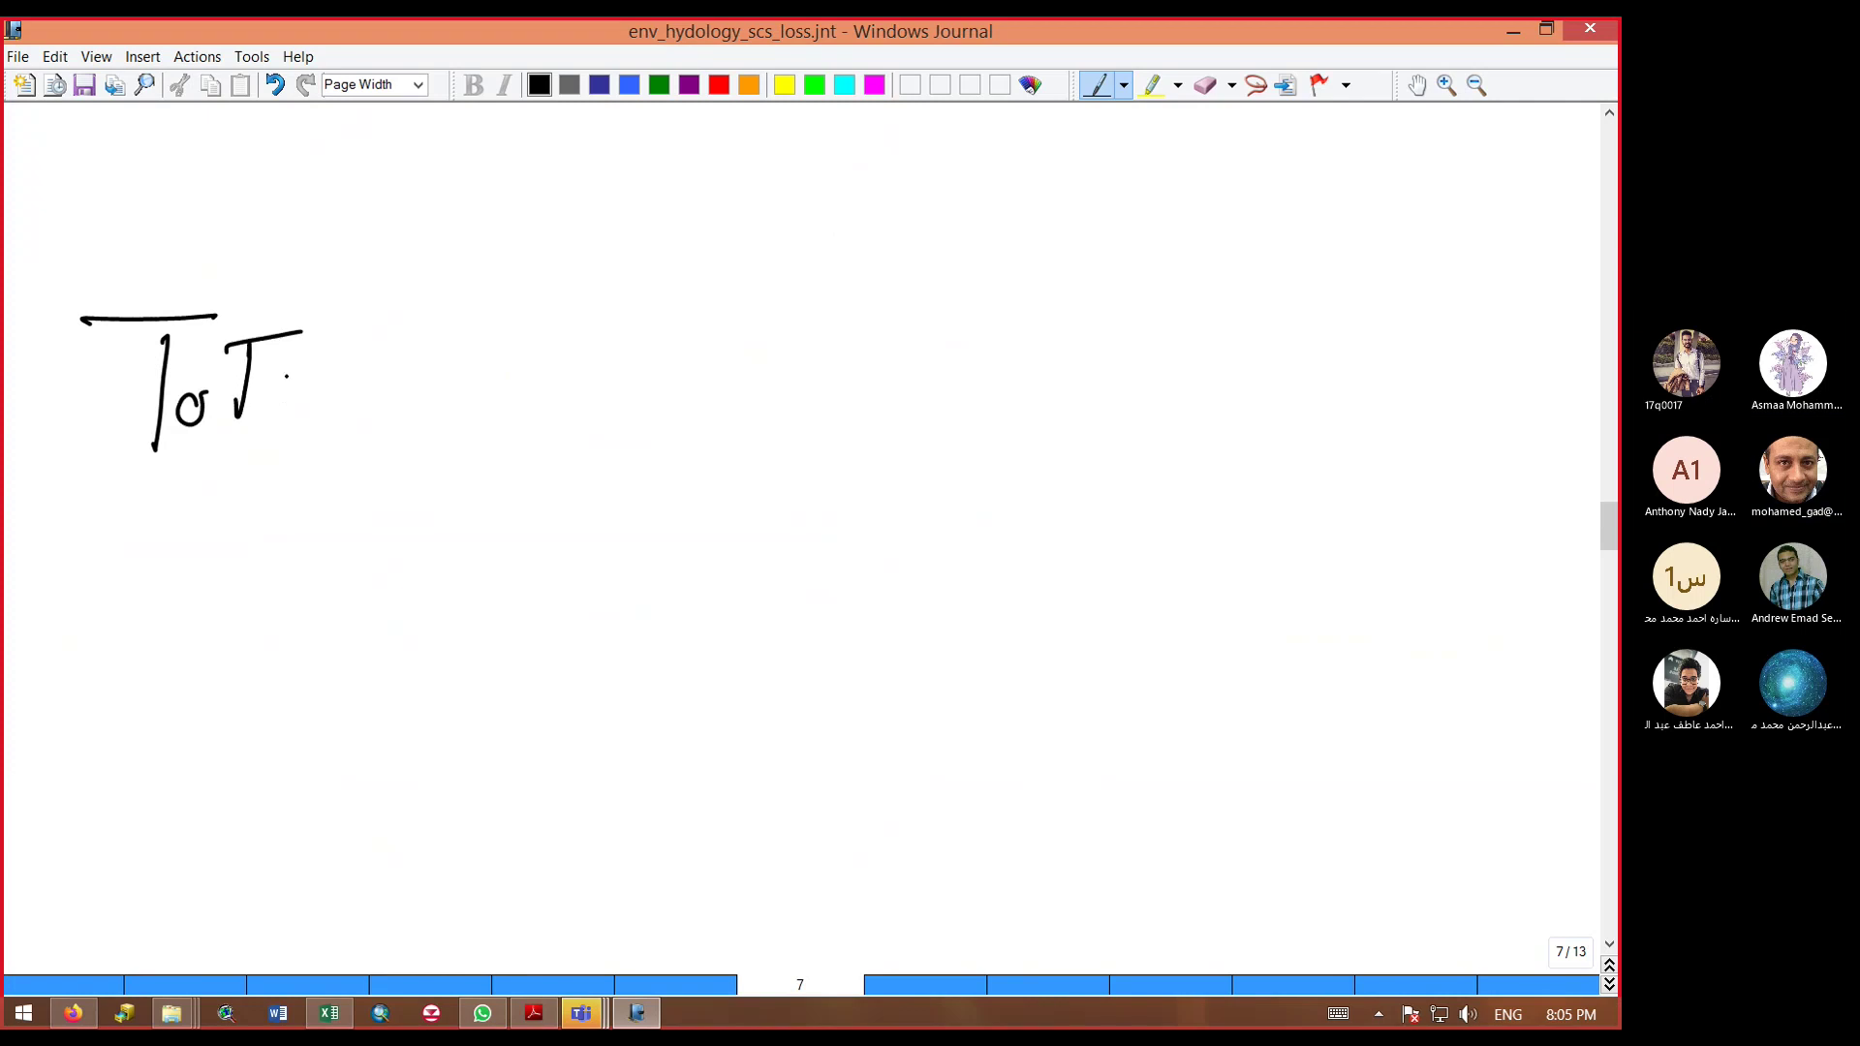
left_click_drag(275, 395, 283, 411)
left_click_drag(207, 457, 193, 552)
left_click_drag(199, 463, 211, 489)
left_click(423, 414)
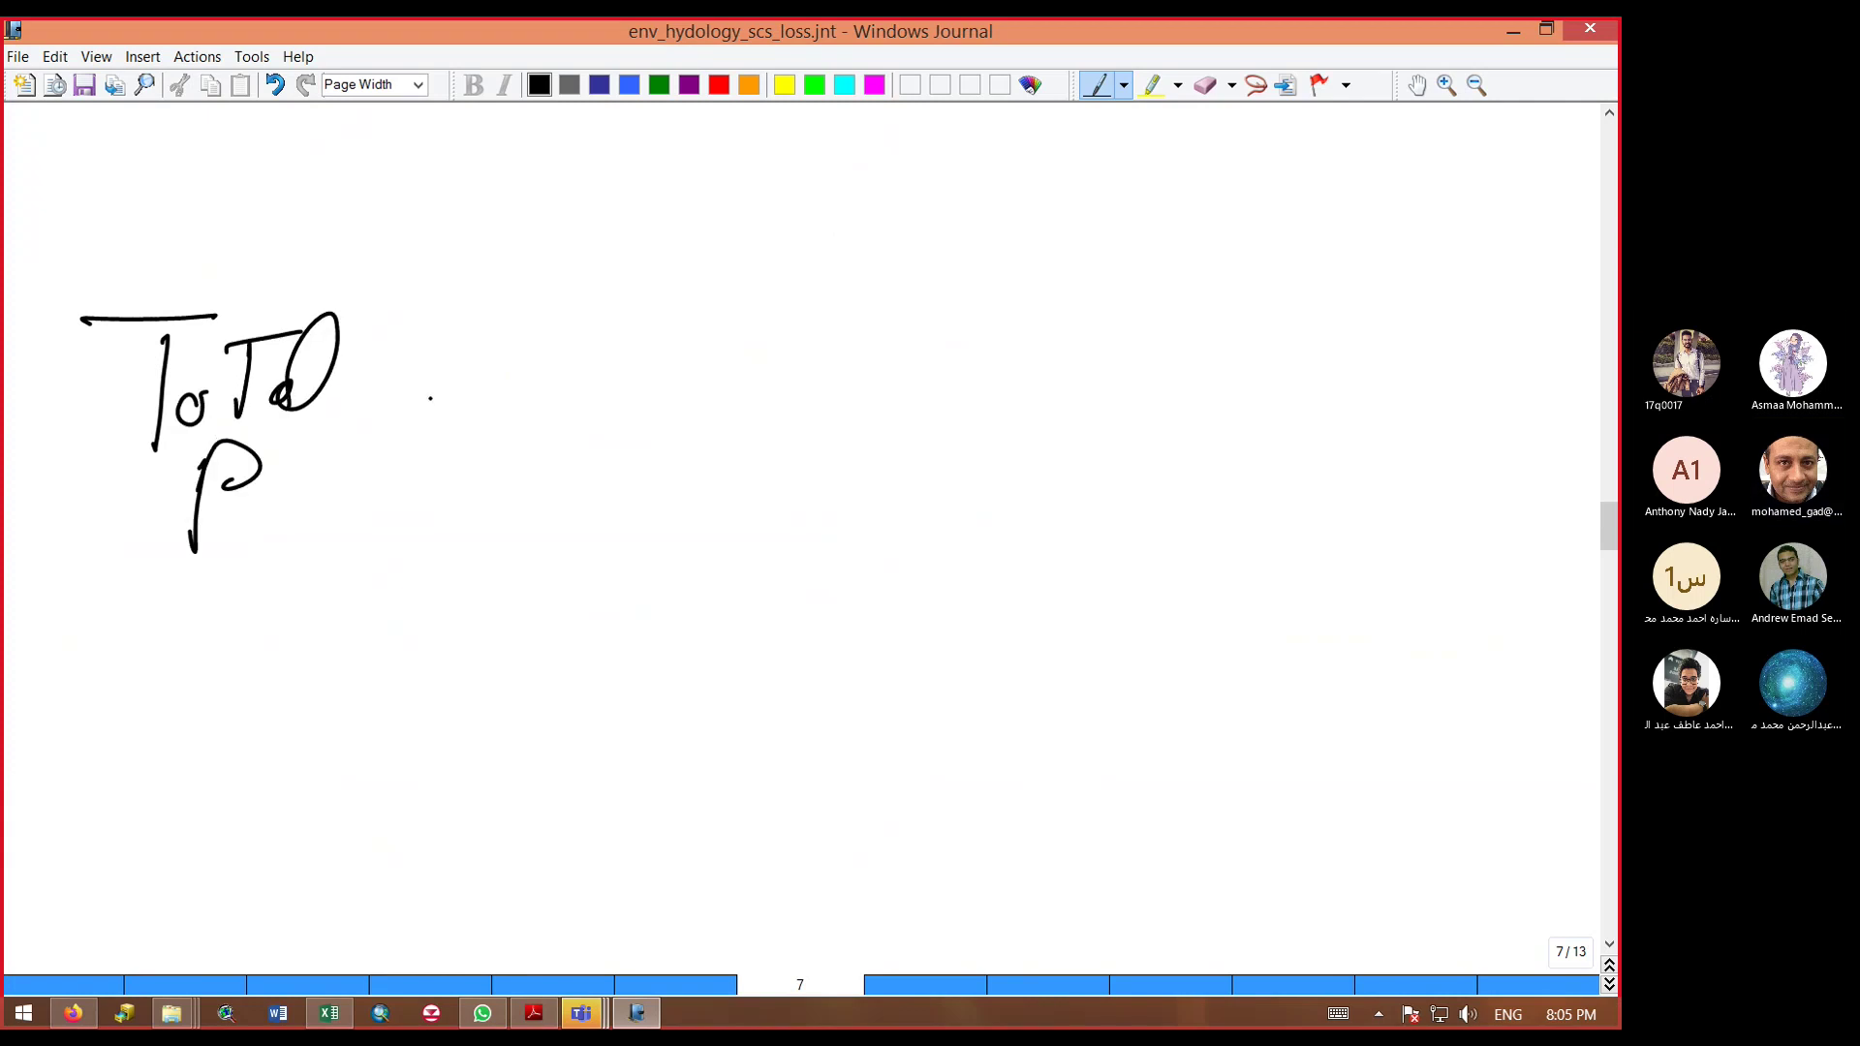
mouse_move(424, 397)
left_mouse_down()
mouse_move(465, 394)
mouse_move(484, 425)
left_mouse_up()
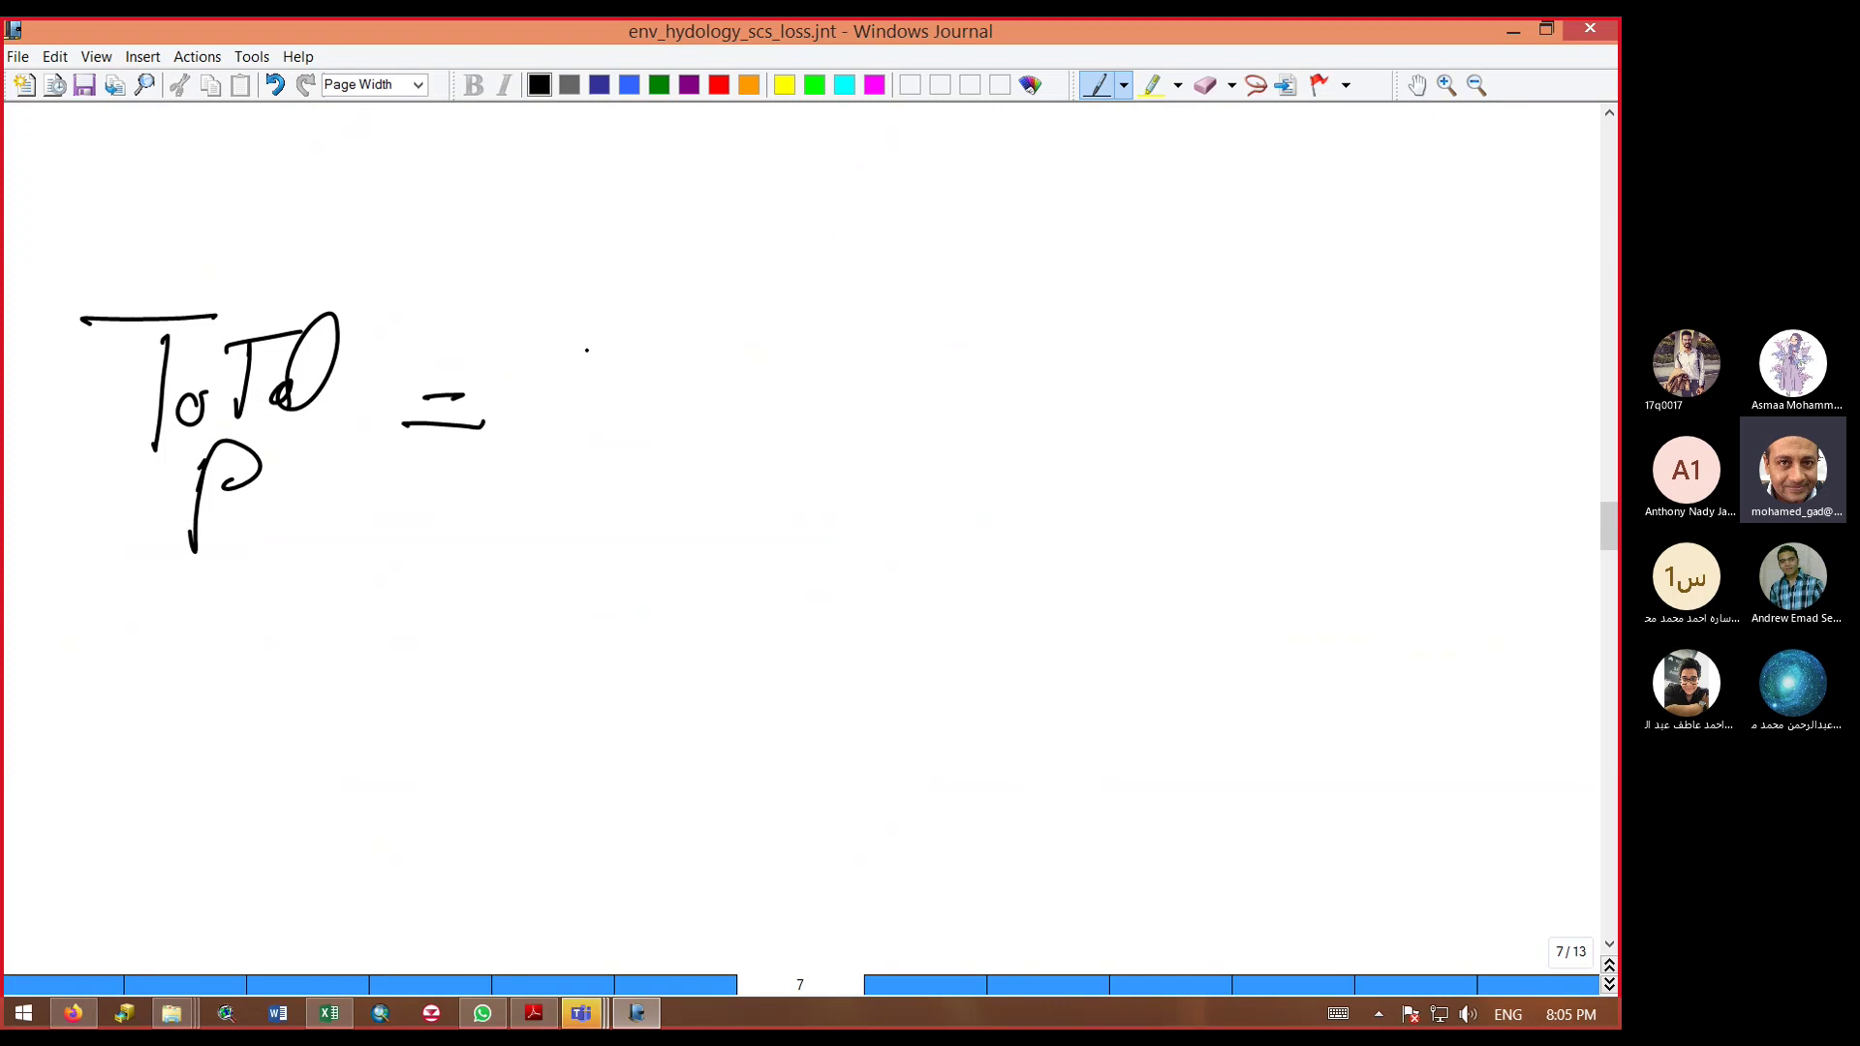
Step: Handwrite "Infiltration" after the equals sign of the Total P equation
mouse_move(607, 304)
left_mouse_down()
mouse_move(593, 395)
mouse_move(617, 446)
left_mouse_up()
left_click_drag(648, 427, 698, 427)
mouse_move(708, 426)
left_mouse_down()
mouse_move(770, 347)
mouse_move(738, 390)
left_mouse_up()
left_click_drag(748, 431, 751, 412)
left_click_drag(796, 329, 786, 426)
mouse_move(833, 317)
left_mouse_down()
mouse_move(819, 431)
mouse_move(845, 380)
left_mouse_up()
left_click_drag(838, 405, 892, 436)
left_click_drag(903, 322, 897, 436)
mouse_move(883, 363)
left_mouse_down()
mouse_move(915, 357)
mouse_move(918, 420)
left_mouse_up()
left_click(936, 364)
left_click_drag(952, 392, 1012, 419)
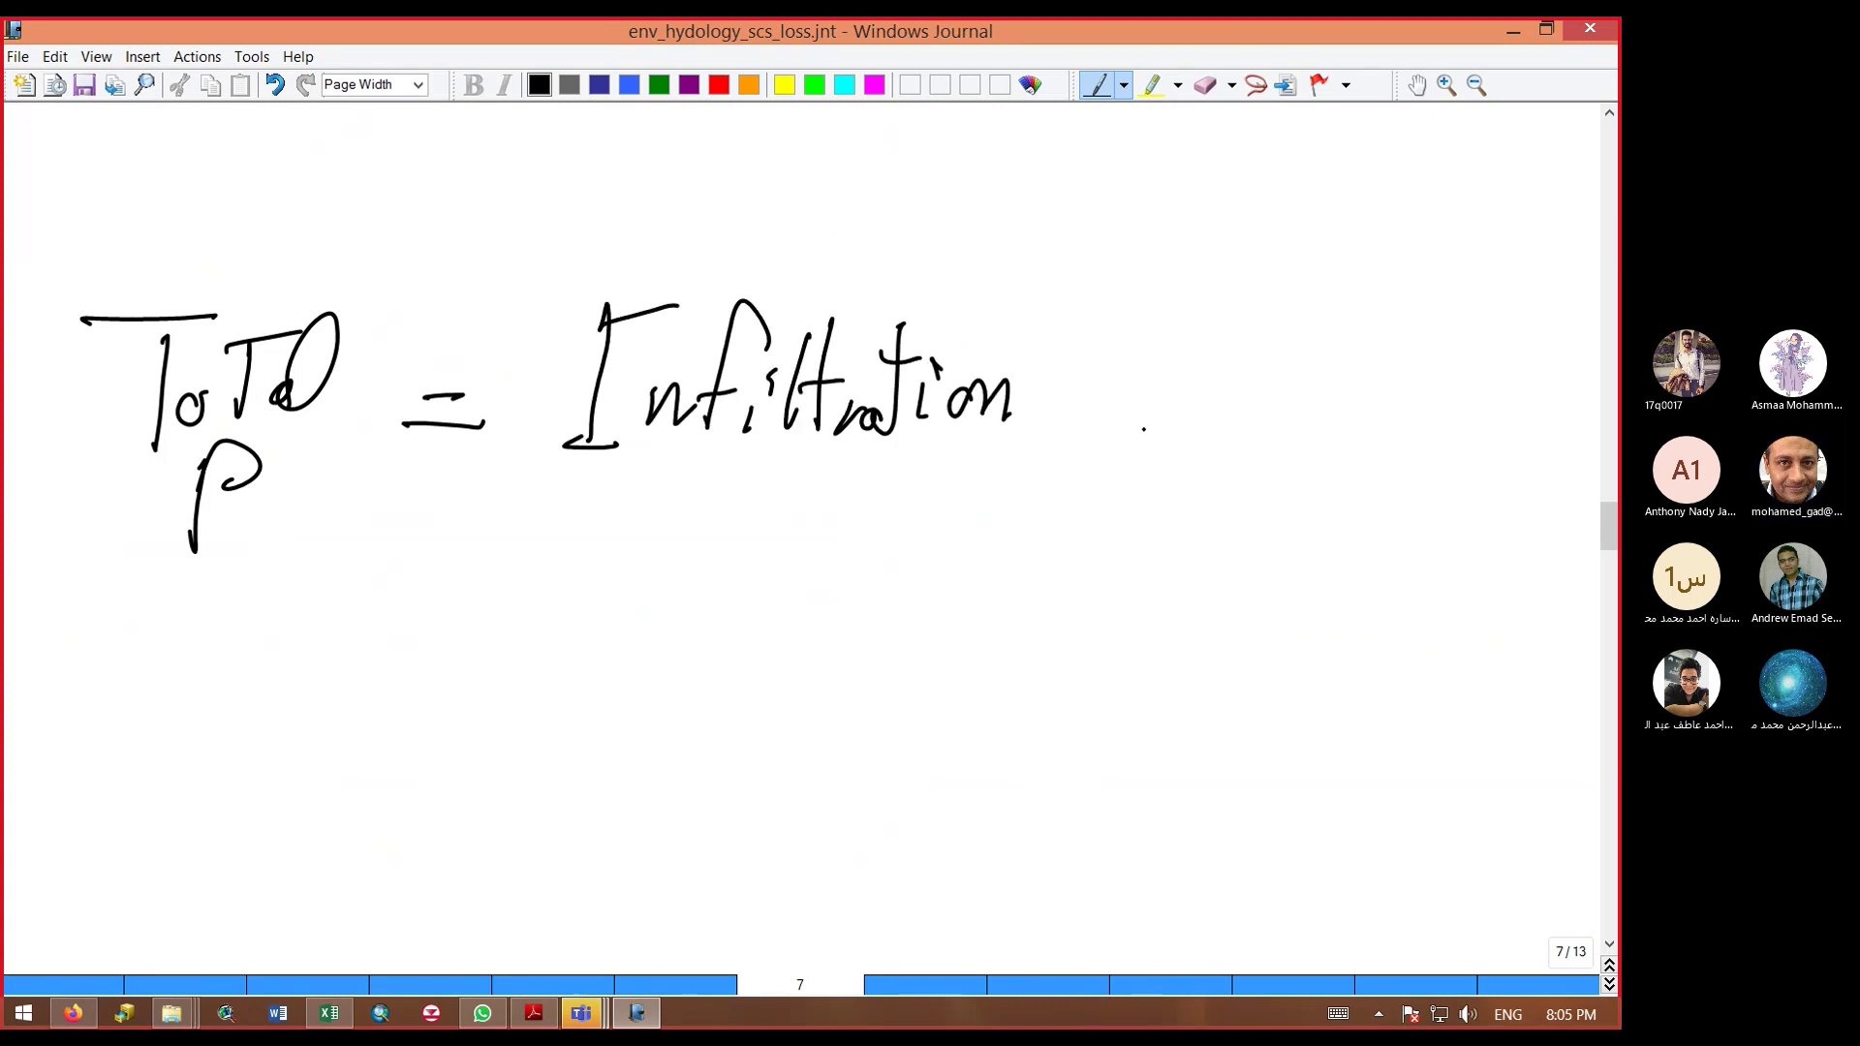
Step: Complete the Total P equation by handwriting "+ Excess" after Infiltration
mouse_move(1143, 418)
left_mouse_down()
mouse_move(1230, 421)
mouse_move(1201, 513)
left_mouse_up()
left_click_drag(1402, 328, 1376, 465)
mouse_move(1329, 414)
left_mouse_down()
mouse_move(1395, 408)
mouse_move(1434, 450)
left_mouse_up()
left_click_drag(1381, 451, 1424, 377)
mouse_move(1504, 373)
left_mouse_down()
mouse_move(1496, 426)
mouse_move(1518, 383)
left_mouse_up()
left_click_drag(1521, 387, 1558, 444)
left_click_drag(1441, 436, 1550, 448)
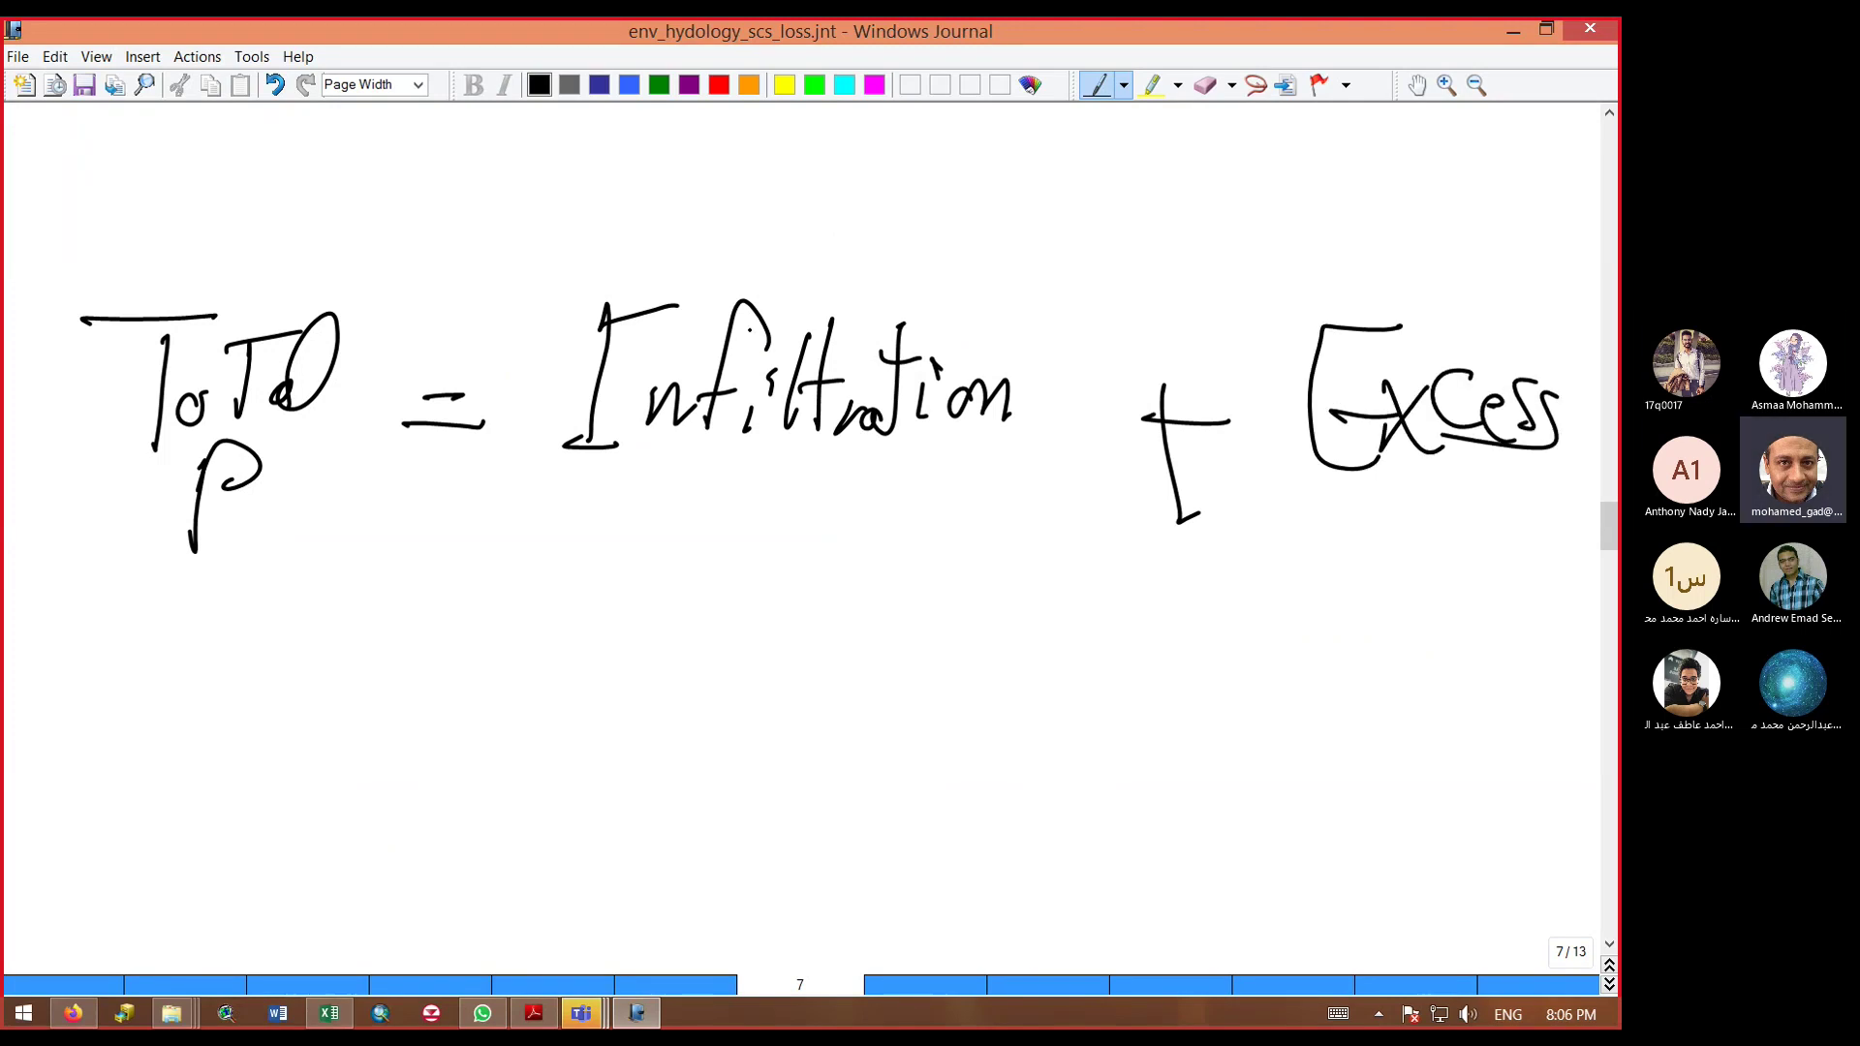
Step: Underline Infiltration and Total P, draw a 0 above Excess, and encircle the whole equation
mouse_move(729, 468)
left_mouse_down()
mouse_move(825, 484)
mouse_move(804, 475)
left_mouse_up()
left_click_drag(813, 474, 841, 486)
left_click_drag(111, 506, 213, 516)
left_click_drag(1482, 269, 1497, 276)
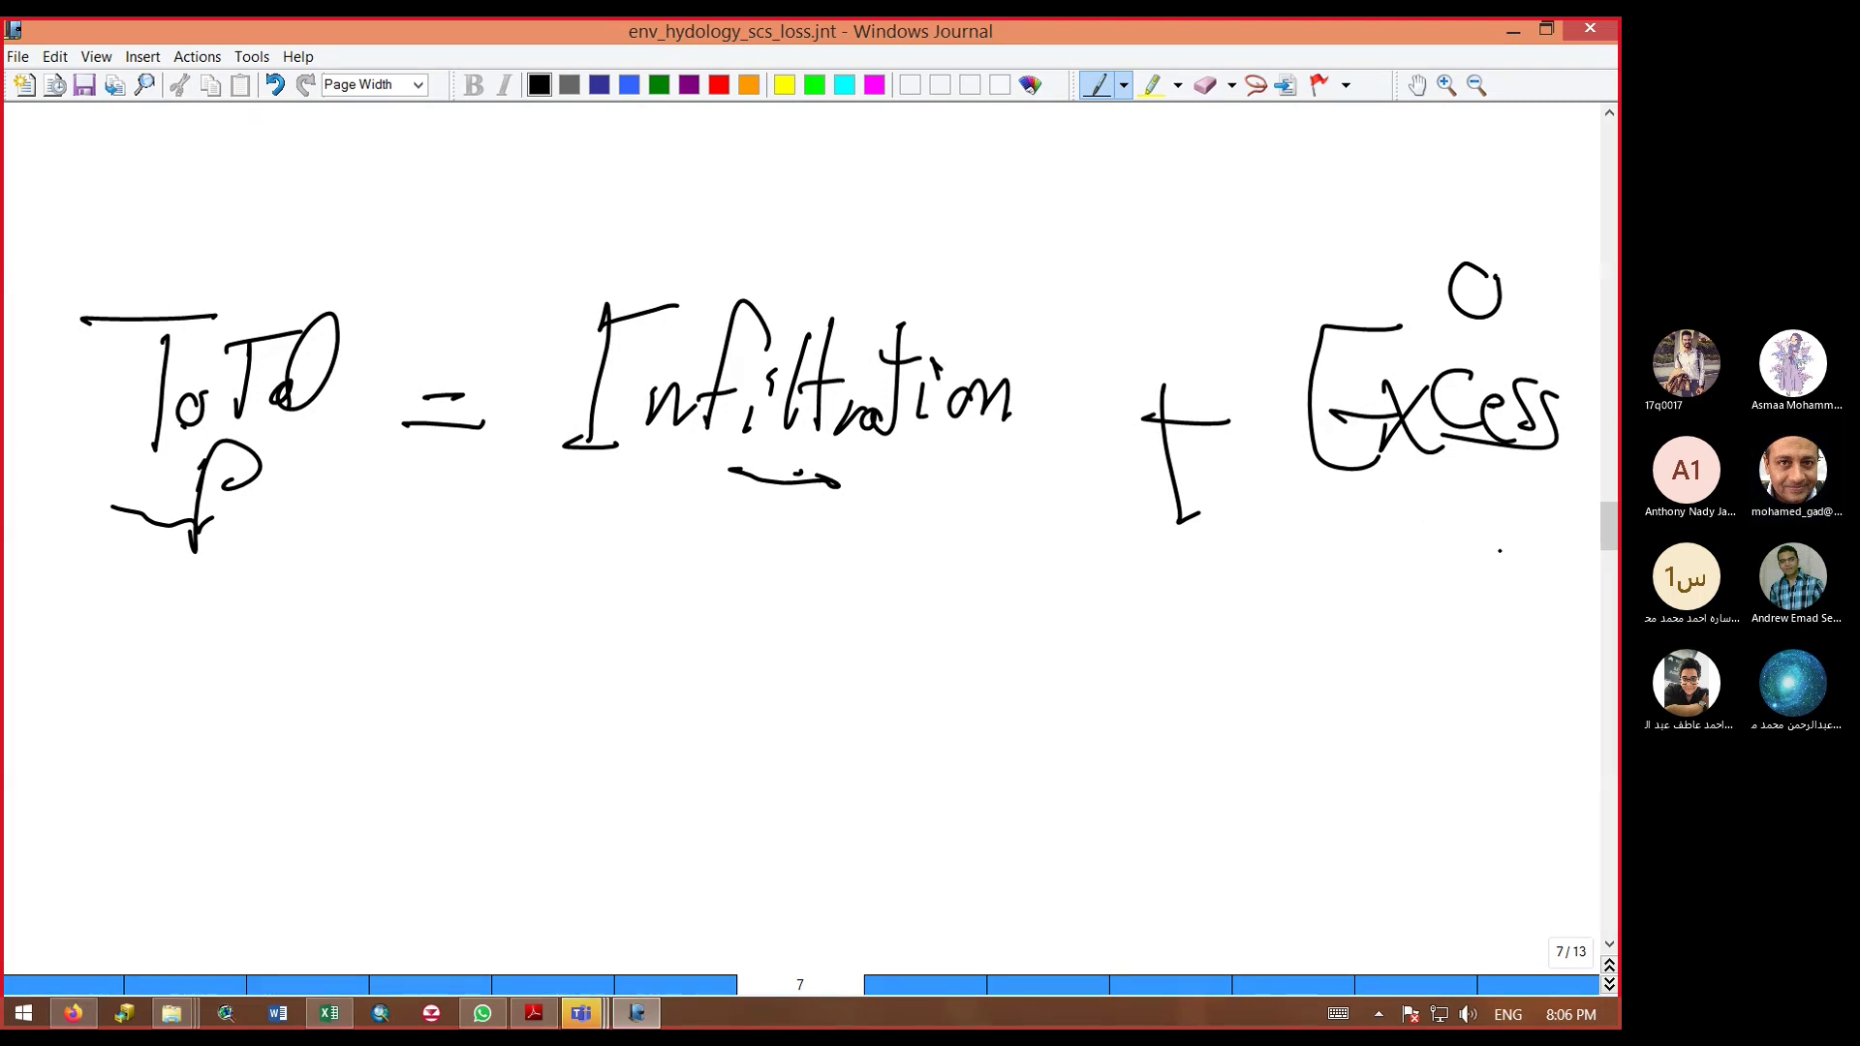
mouse_move(1557, 565)
left_mouse_down()
mouse_move(1585, 352)
mouse_move(1072, 158)
mouse_move(166, 204)
mouse_move(52, 341)
mouse_move(559, 691)
mouse_move(1504, 542)
left_mouse_up()
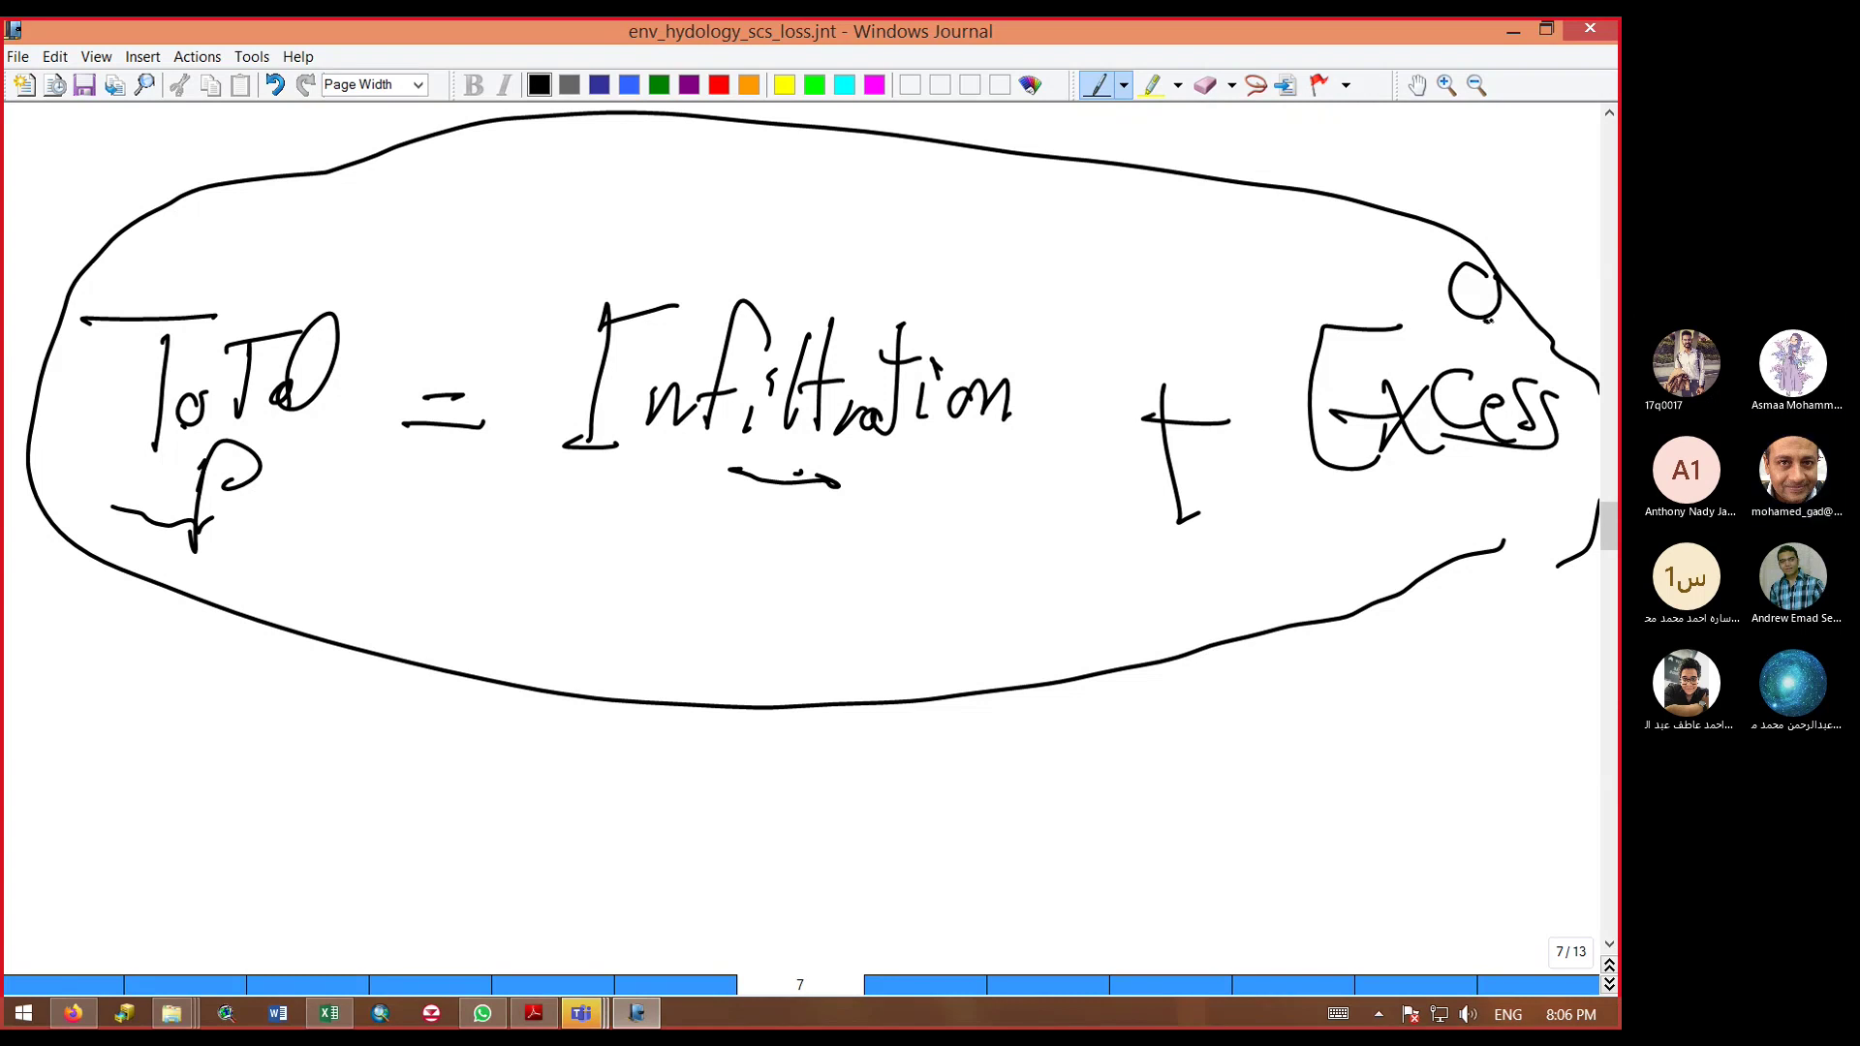
left_click_drag(1489, 322, 1419, 317)
Step: Switch back to Excel and delete the deltaP and Pe (incrm) column chart covering the table
left_click(1511, 29)
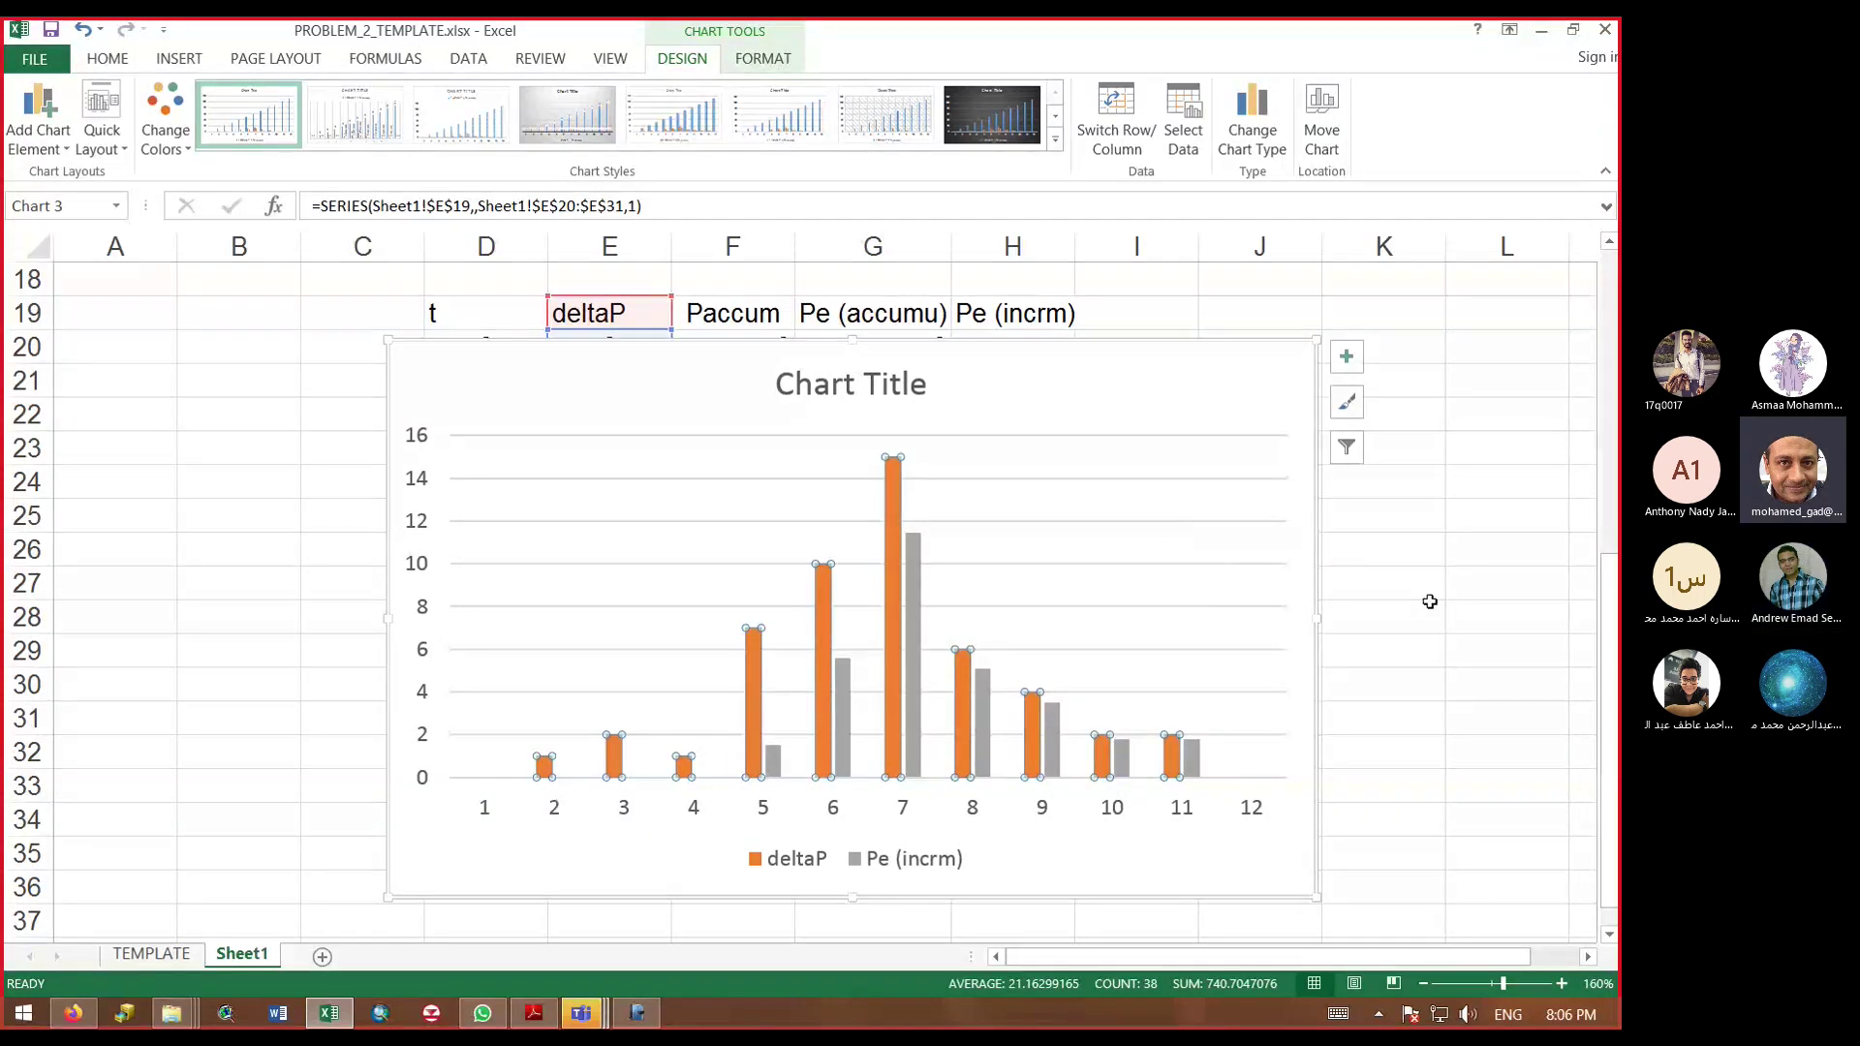
scroll(1470, 614, "up", 2)
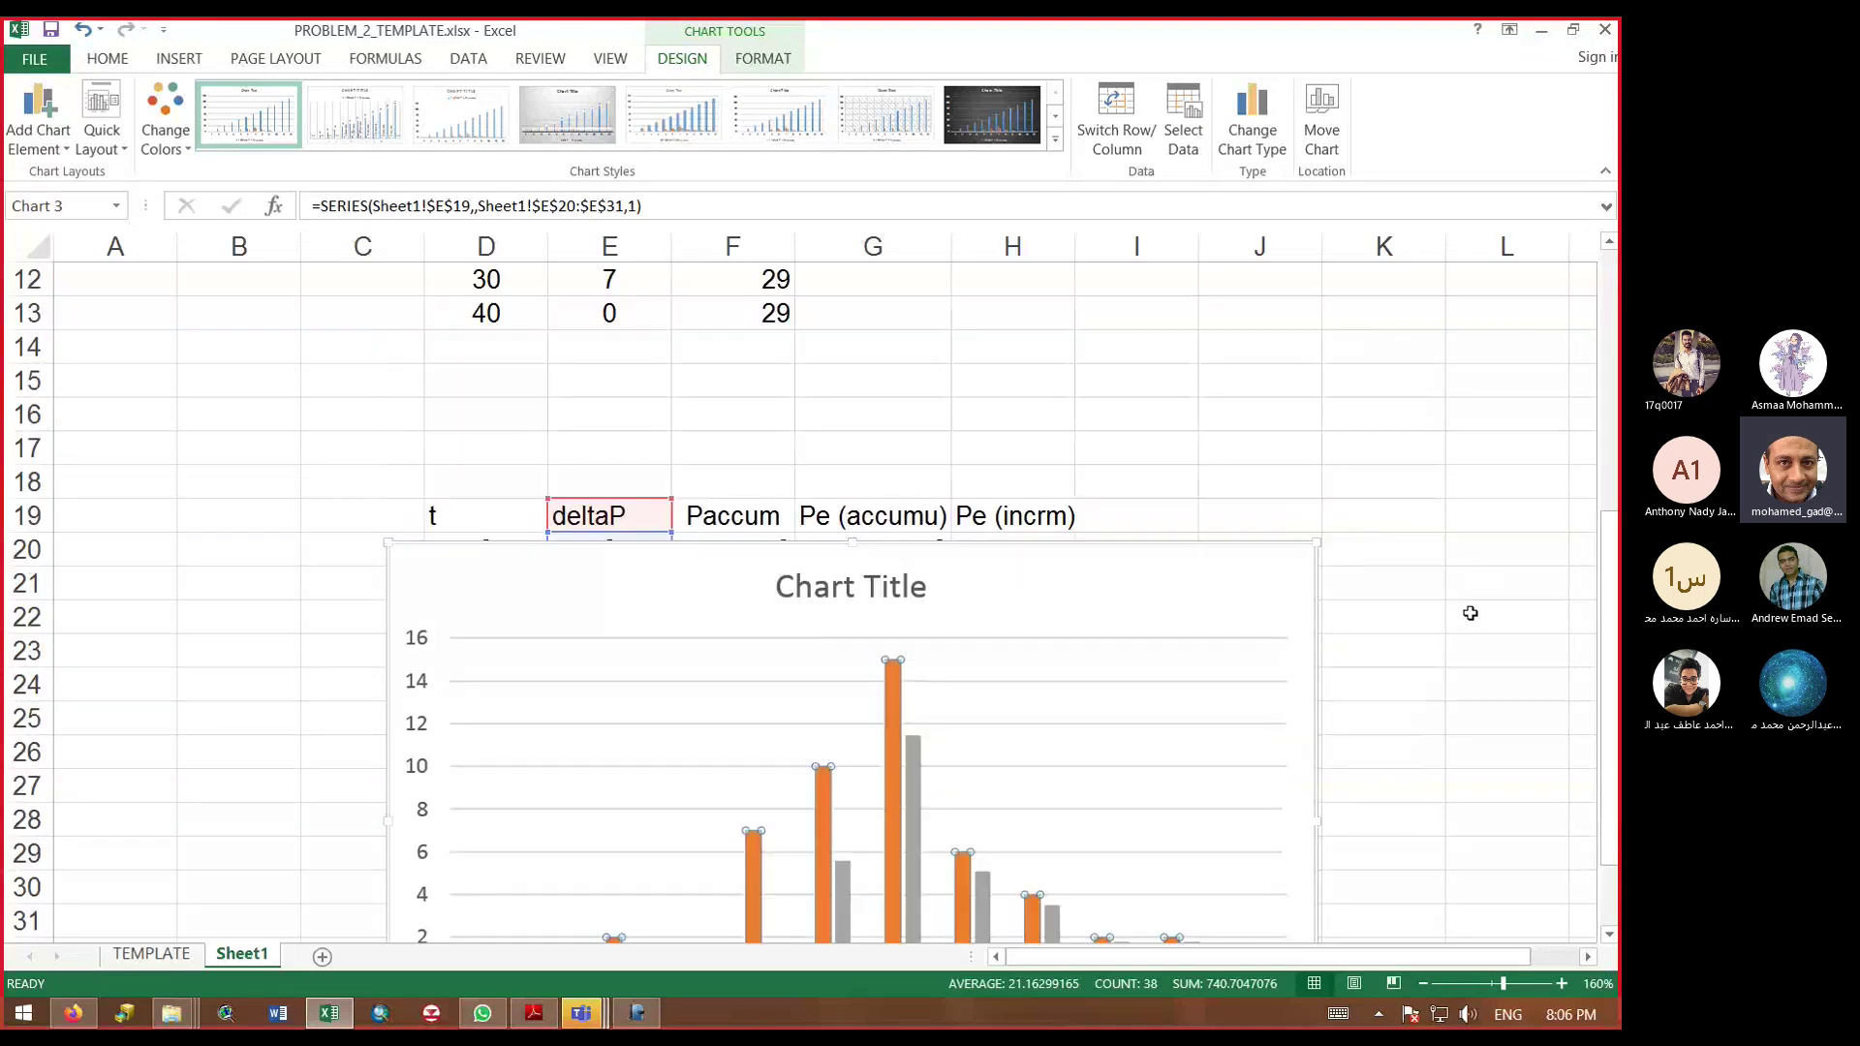
scroll(1469, 615, "up", 4)
scroll(1469, 614, "down", 4)
key("Delete")
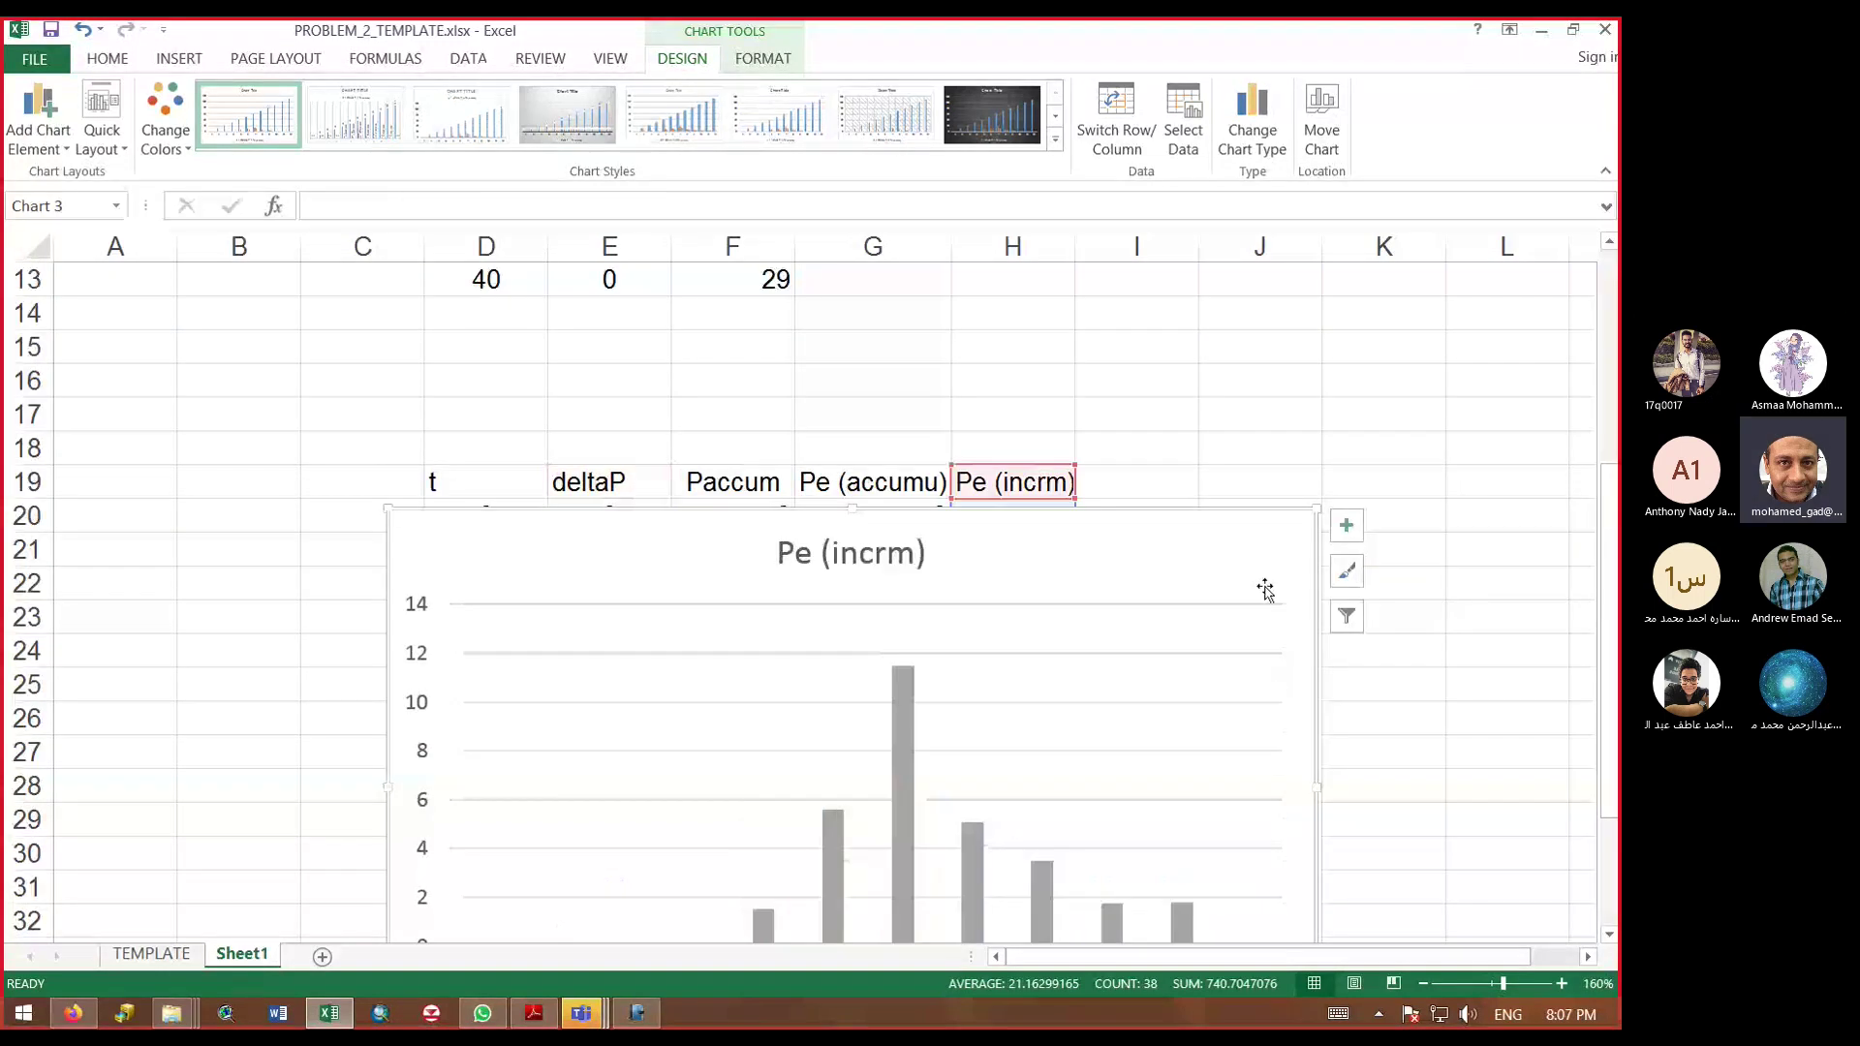
key("Delete")
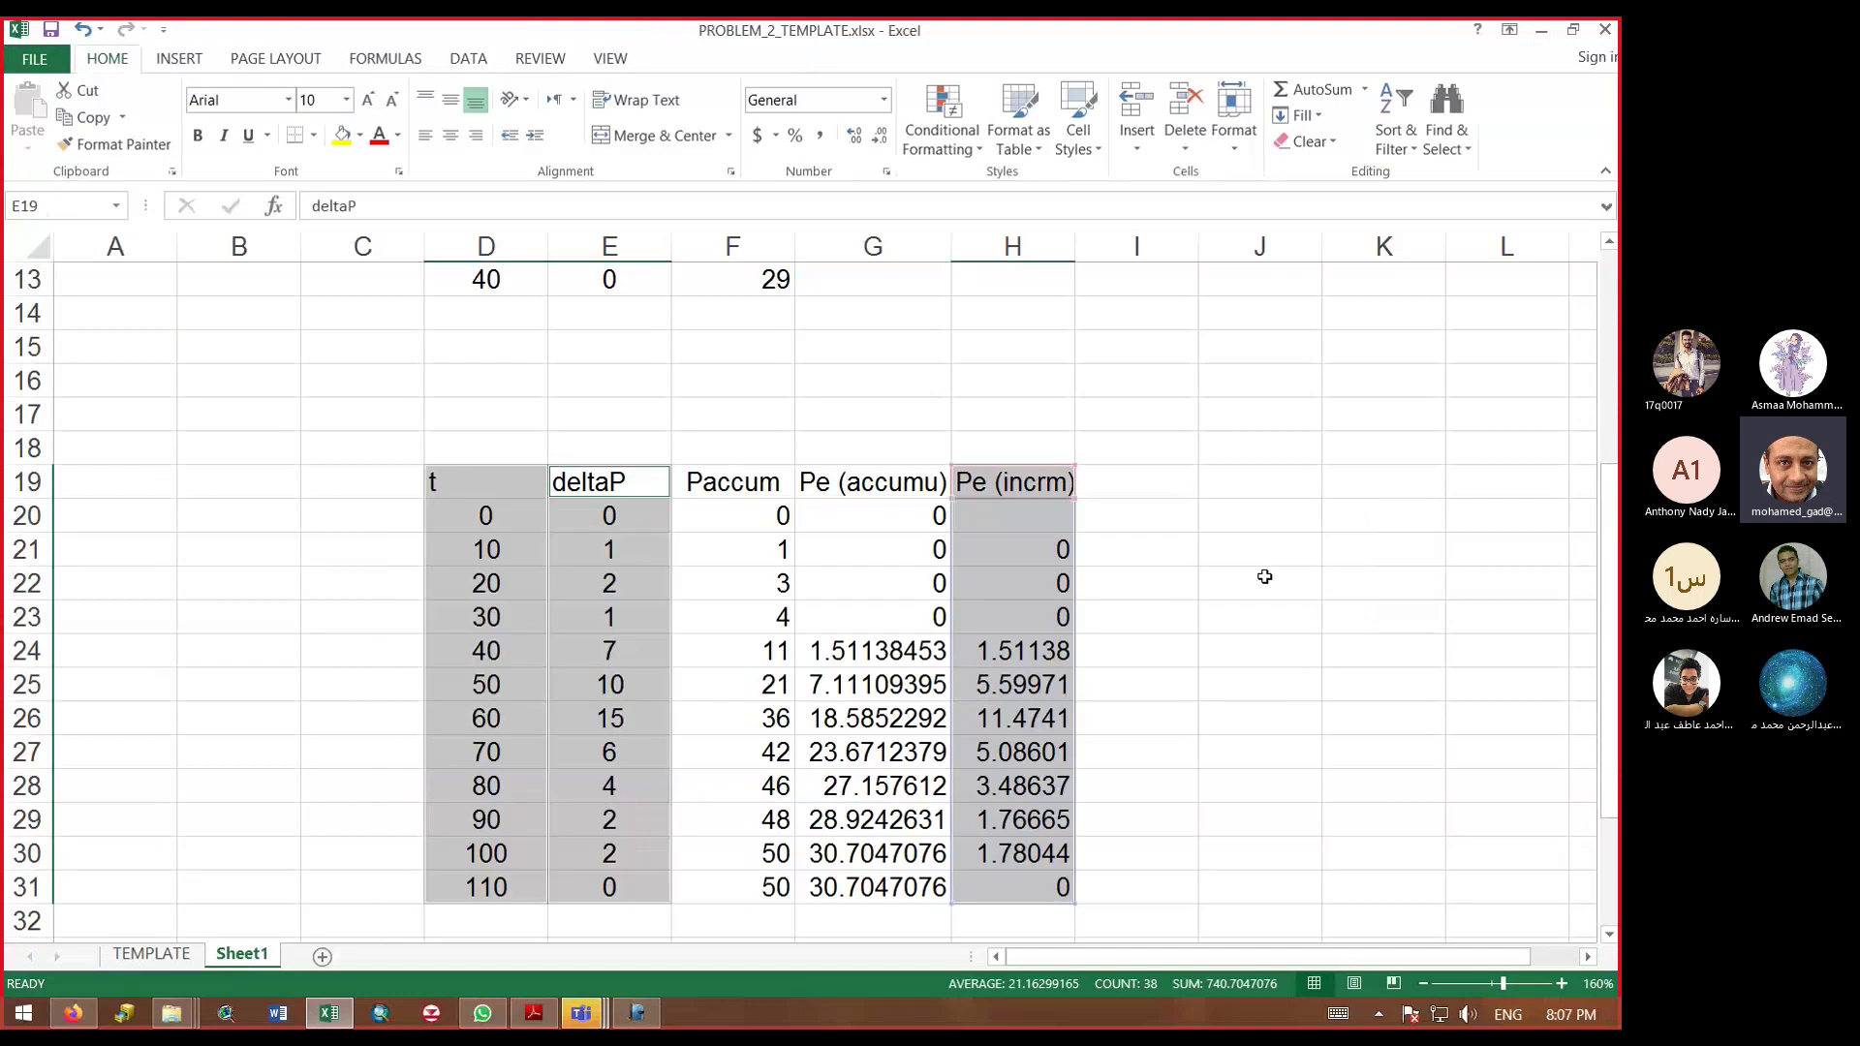
Step: Add the column header "f (incr)" in cell I19
left_click(1120, 485)
type("f")
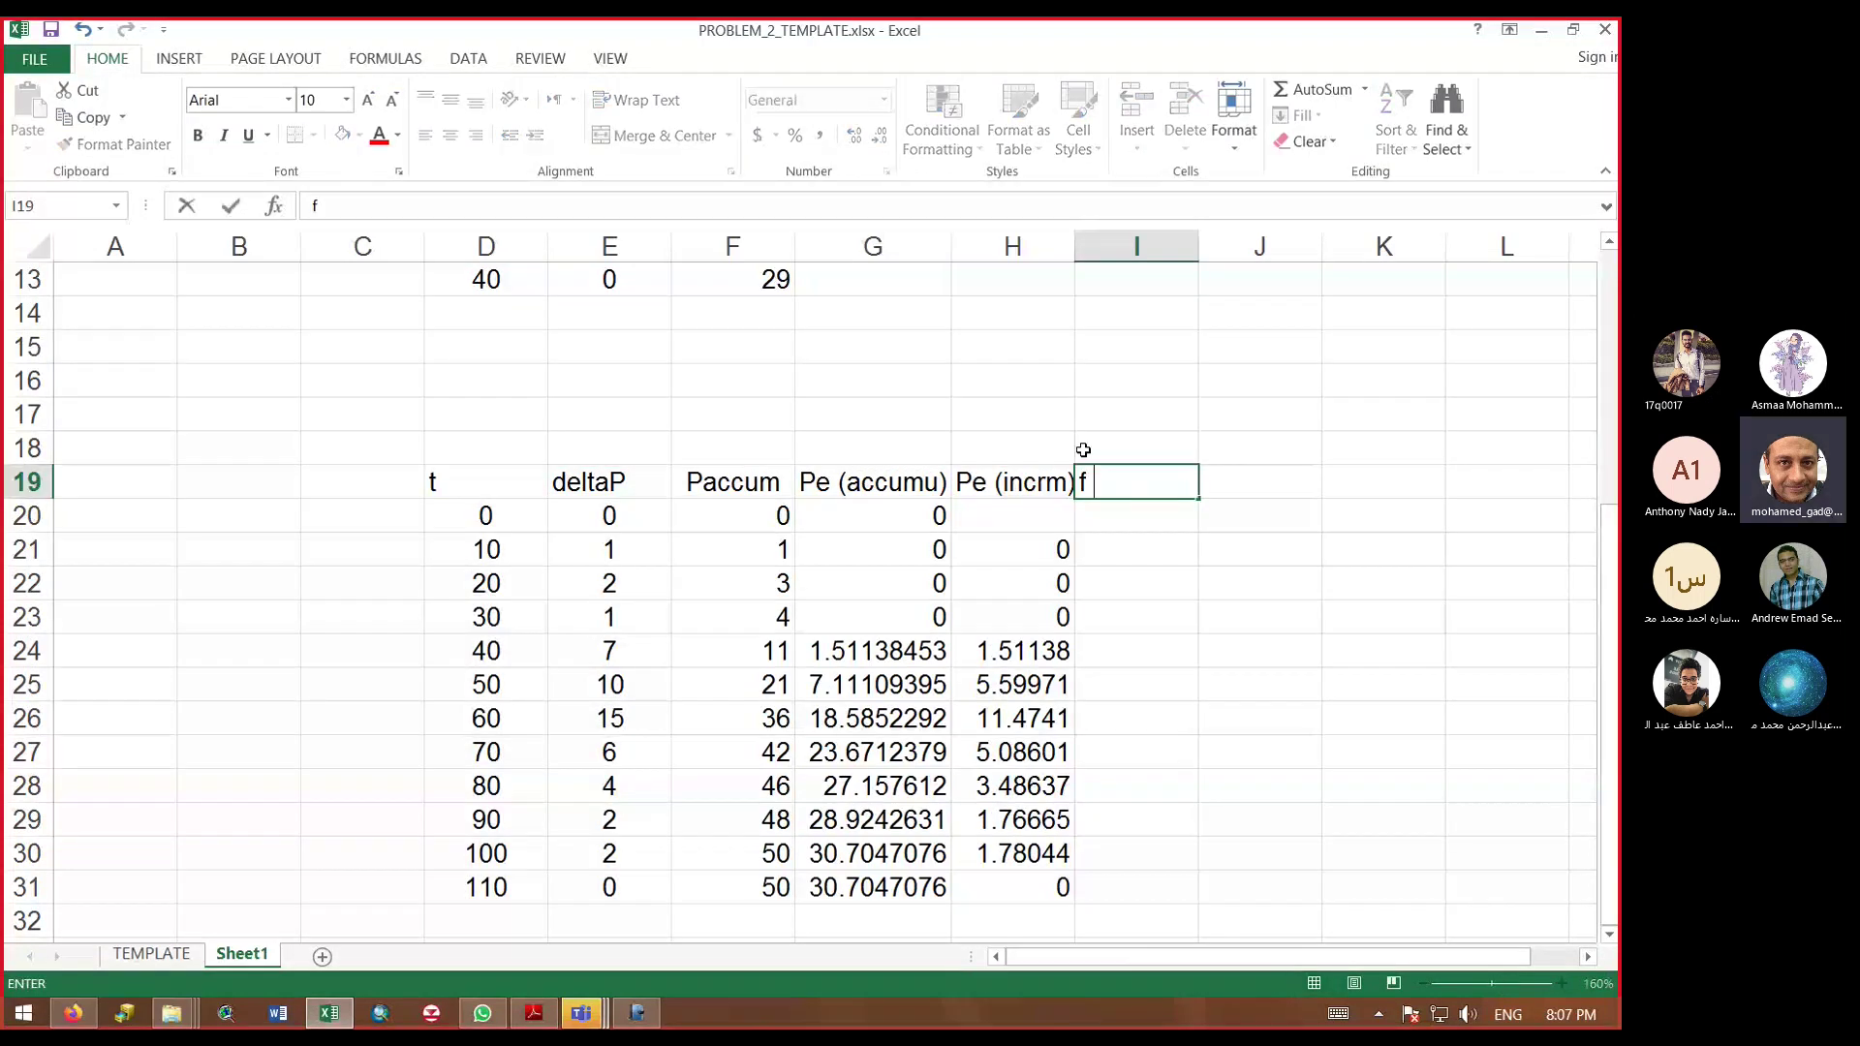
type(" (incr)")
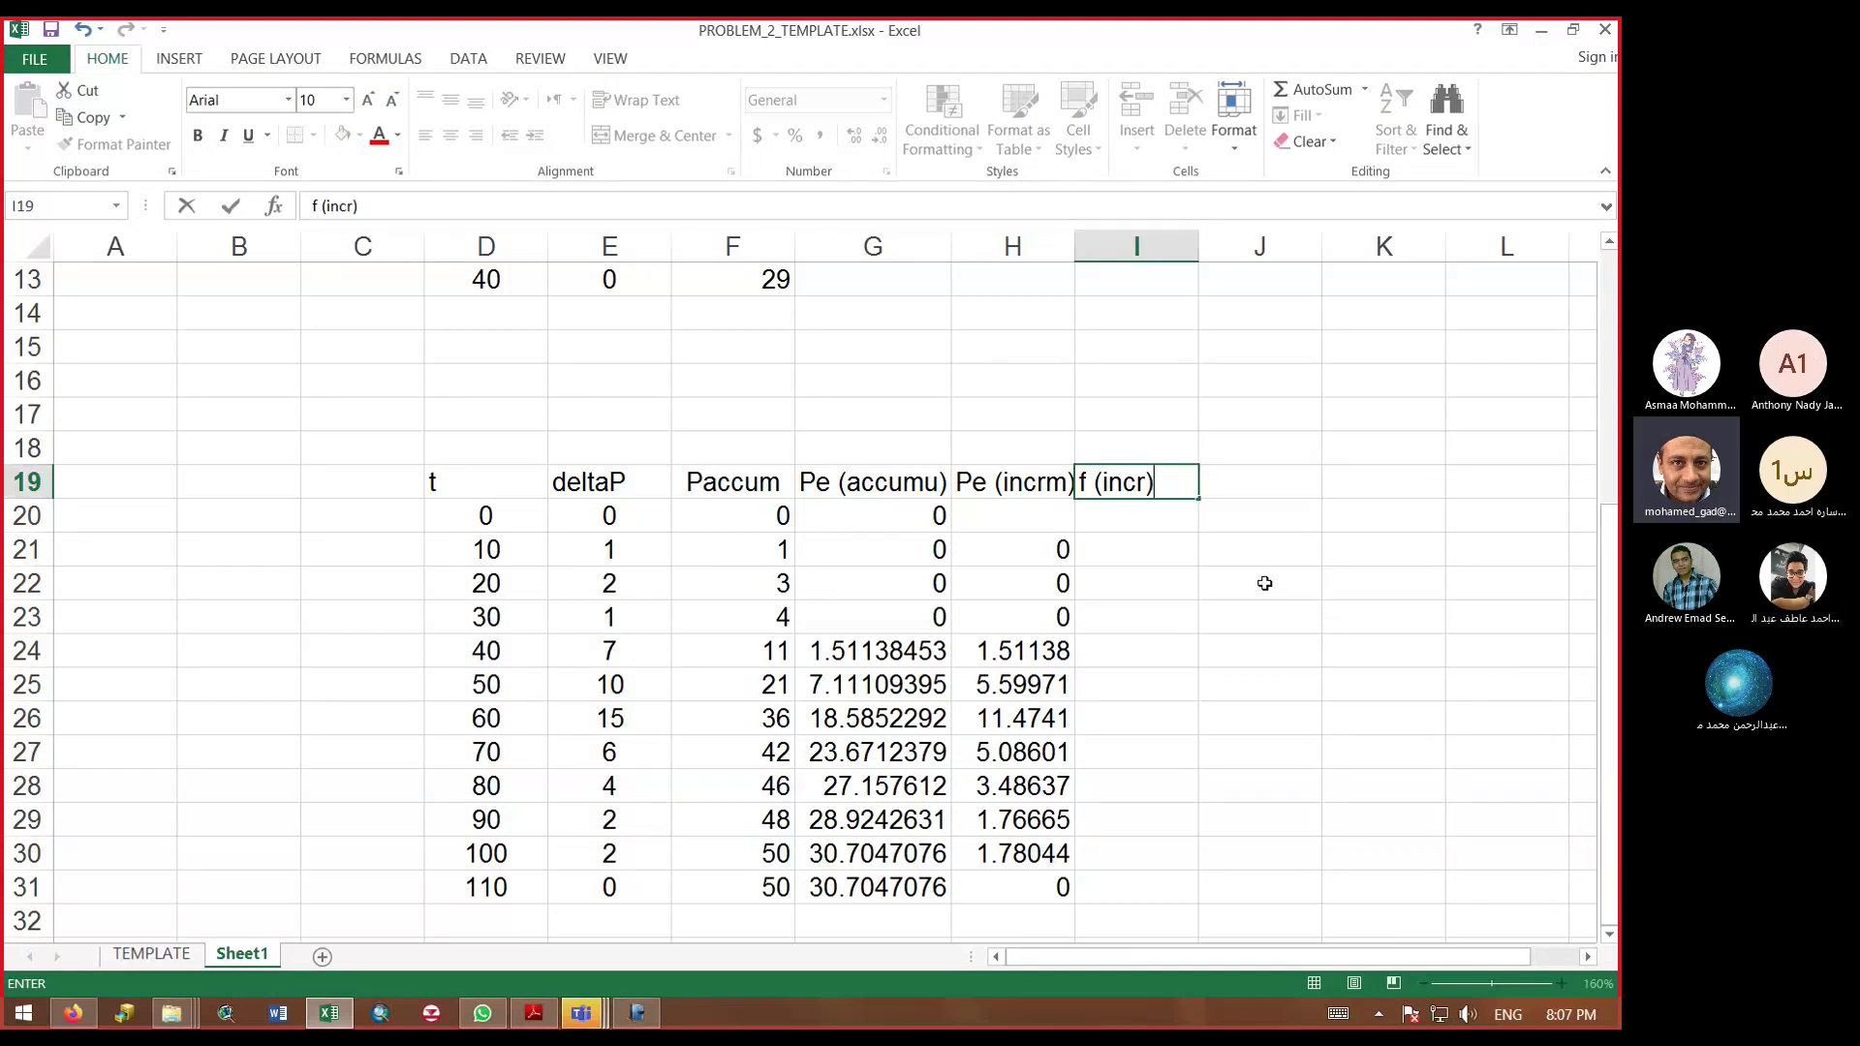
key("Return")
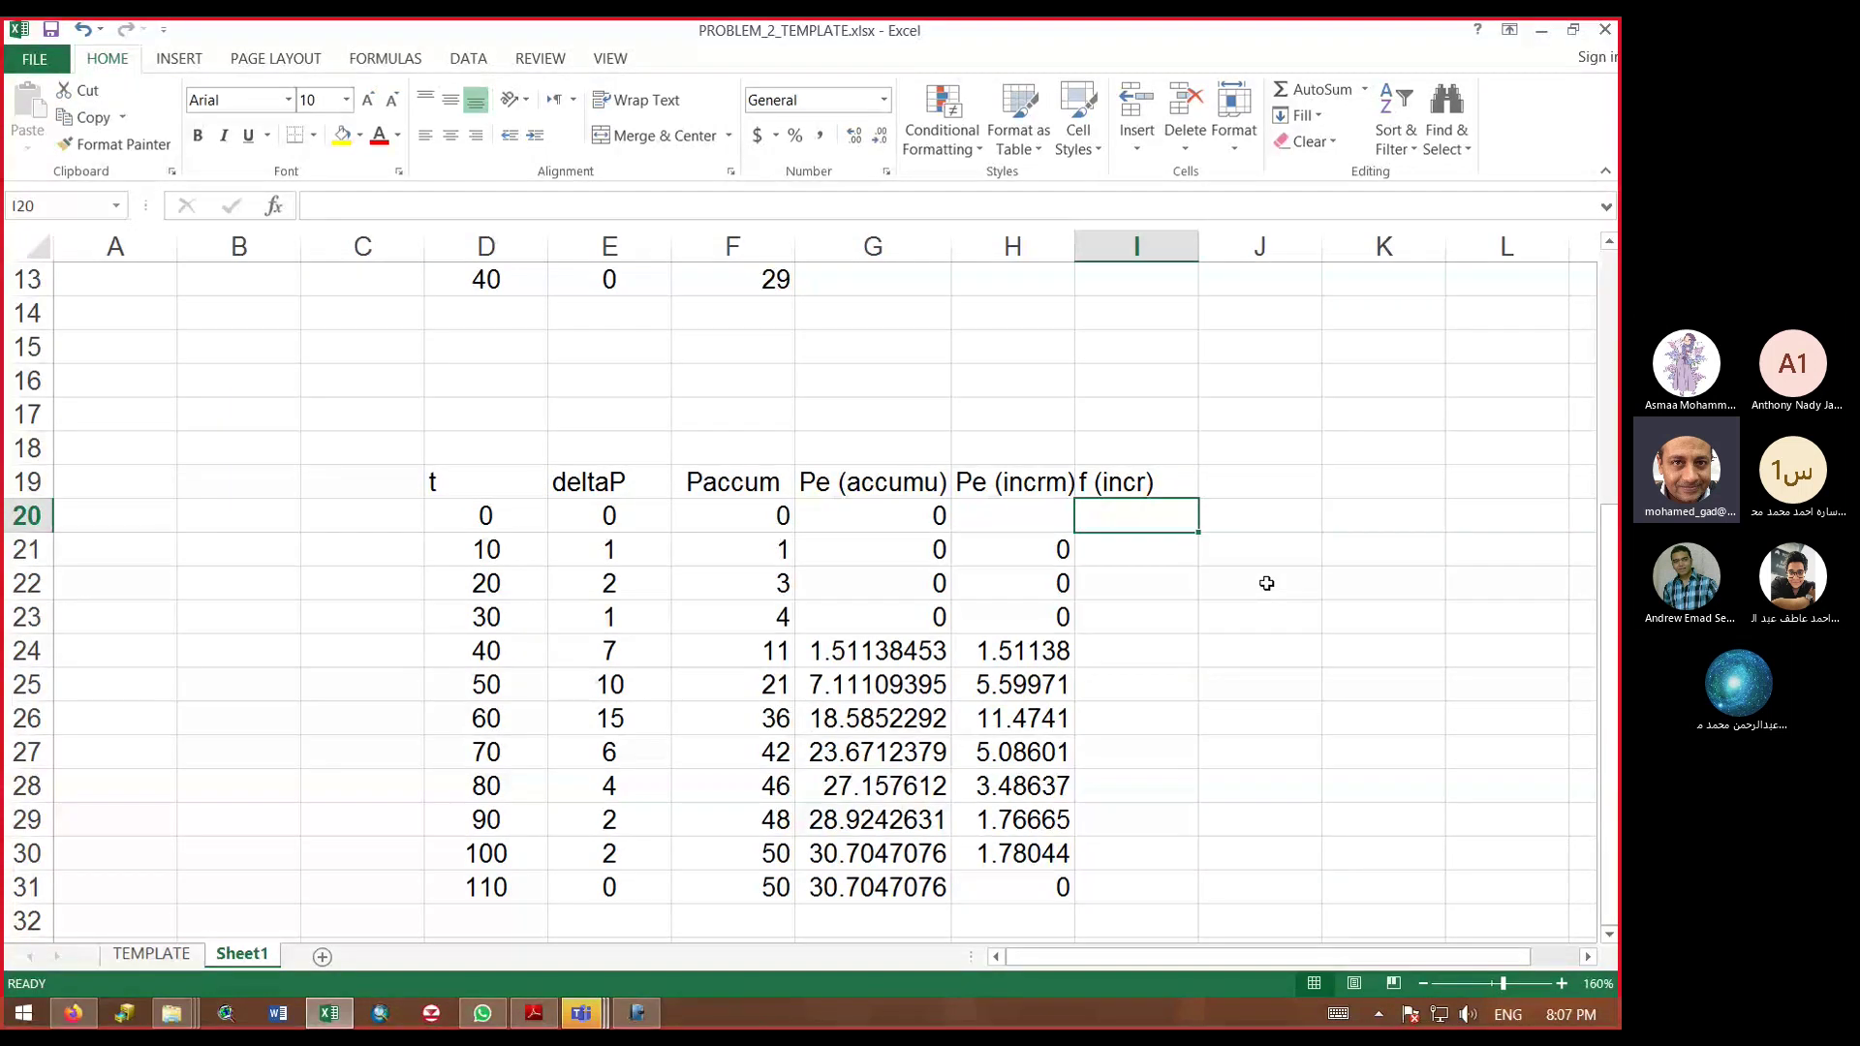
Step: Examine how the accumulative values in row 27, at t = 70, relate to the preceding times and rainfall
left_click(489, 584)
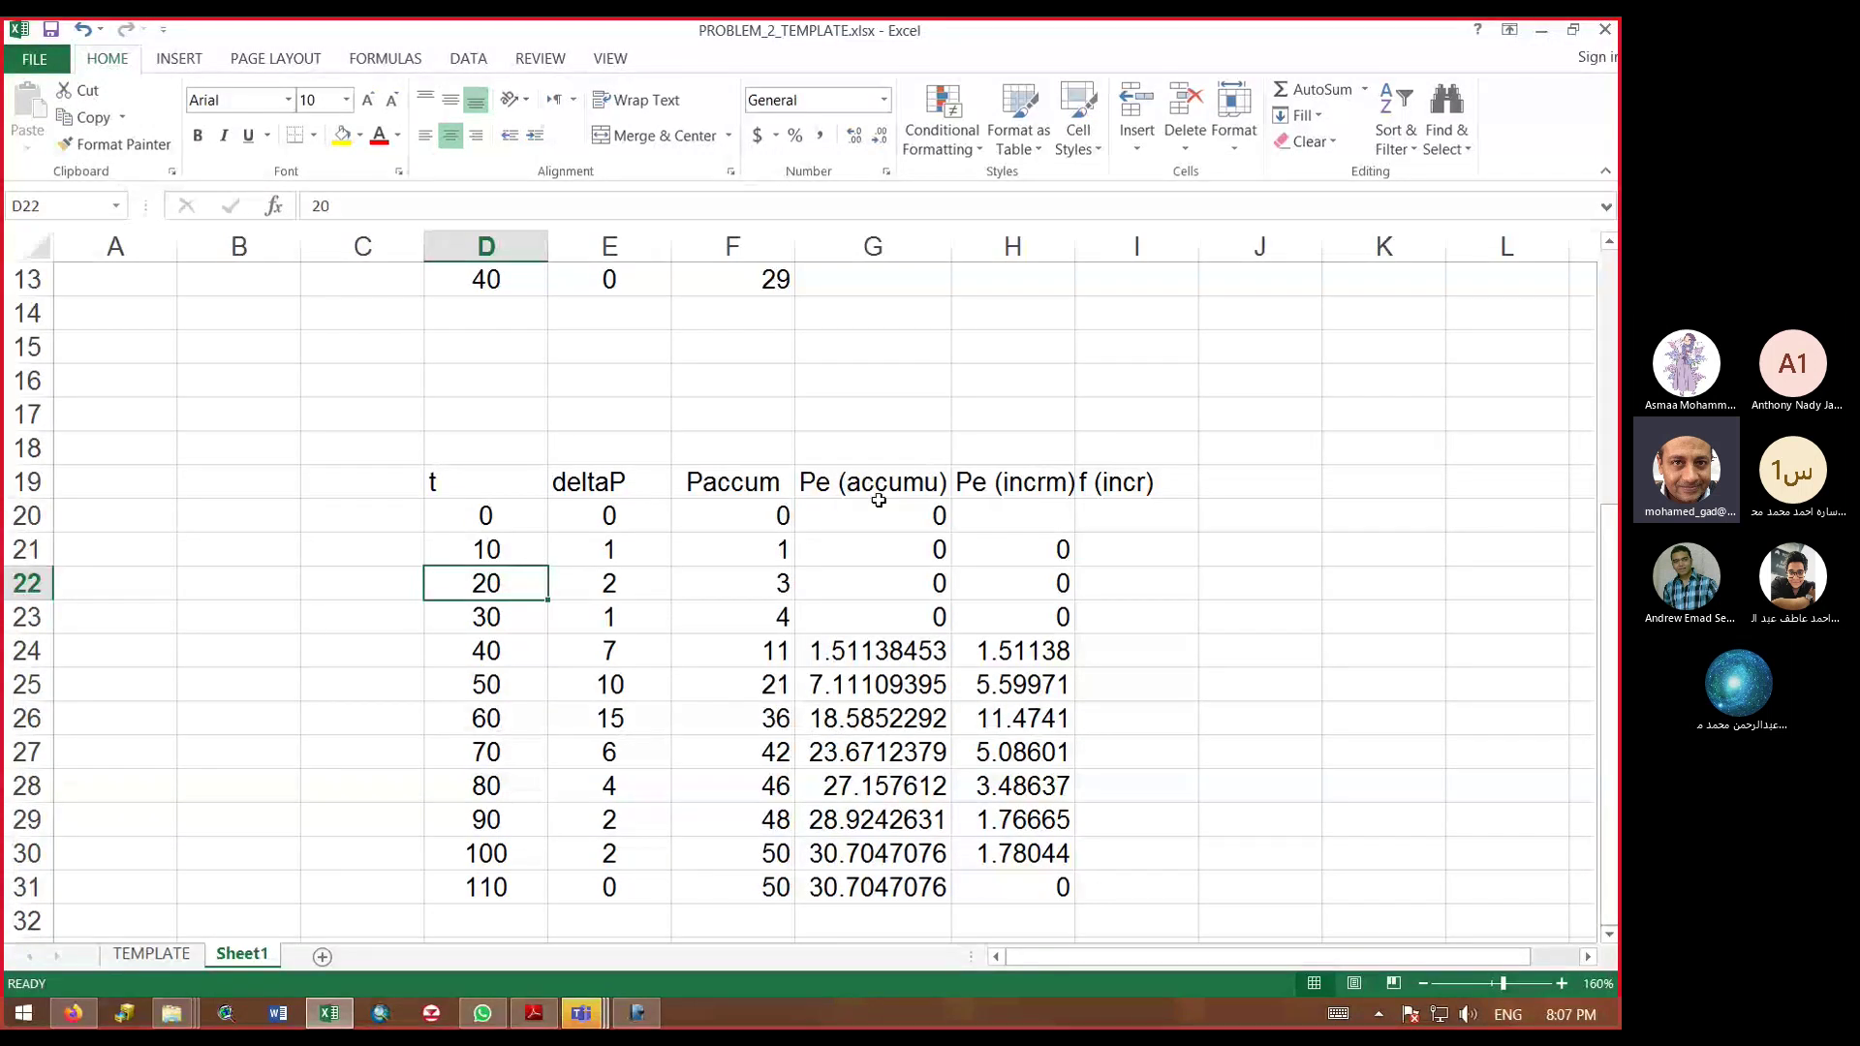
left_click(865, 749)
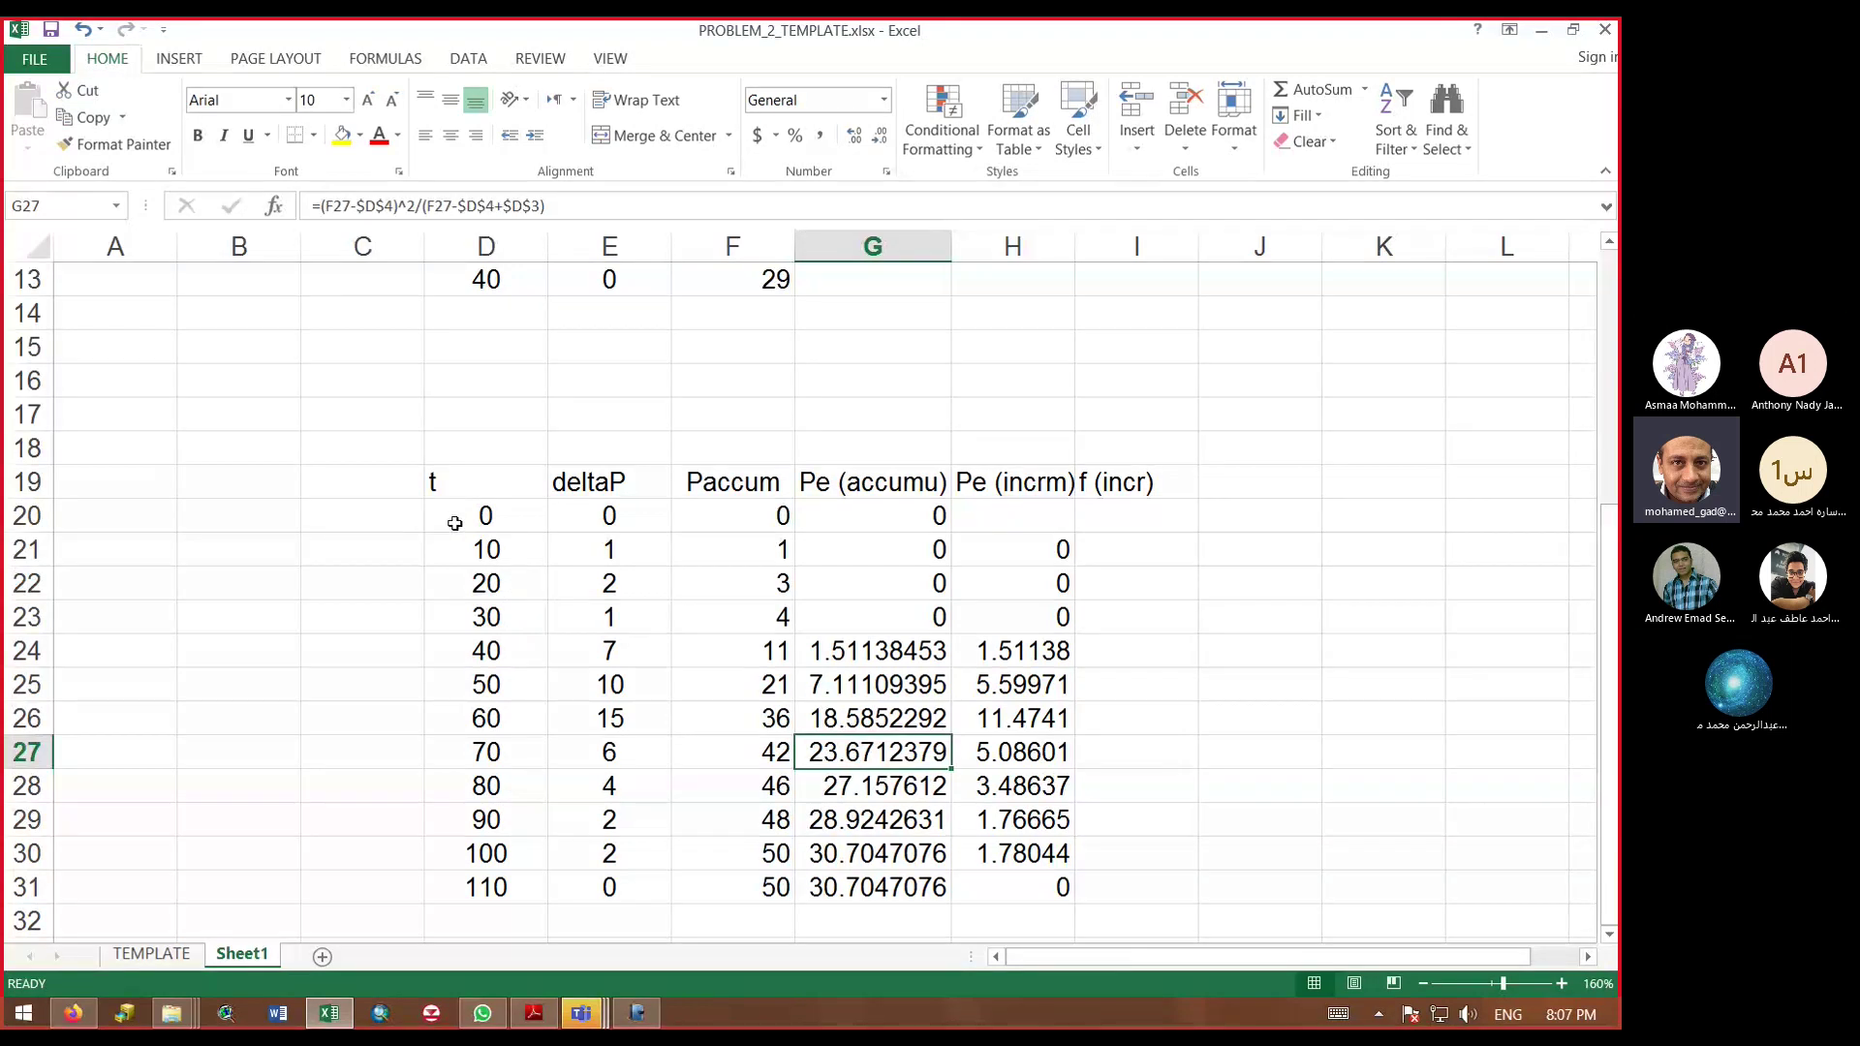
left_click_drag(456, 519, 484, 752)
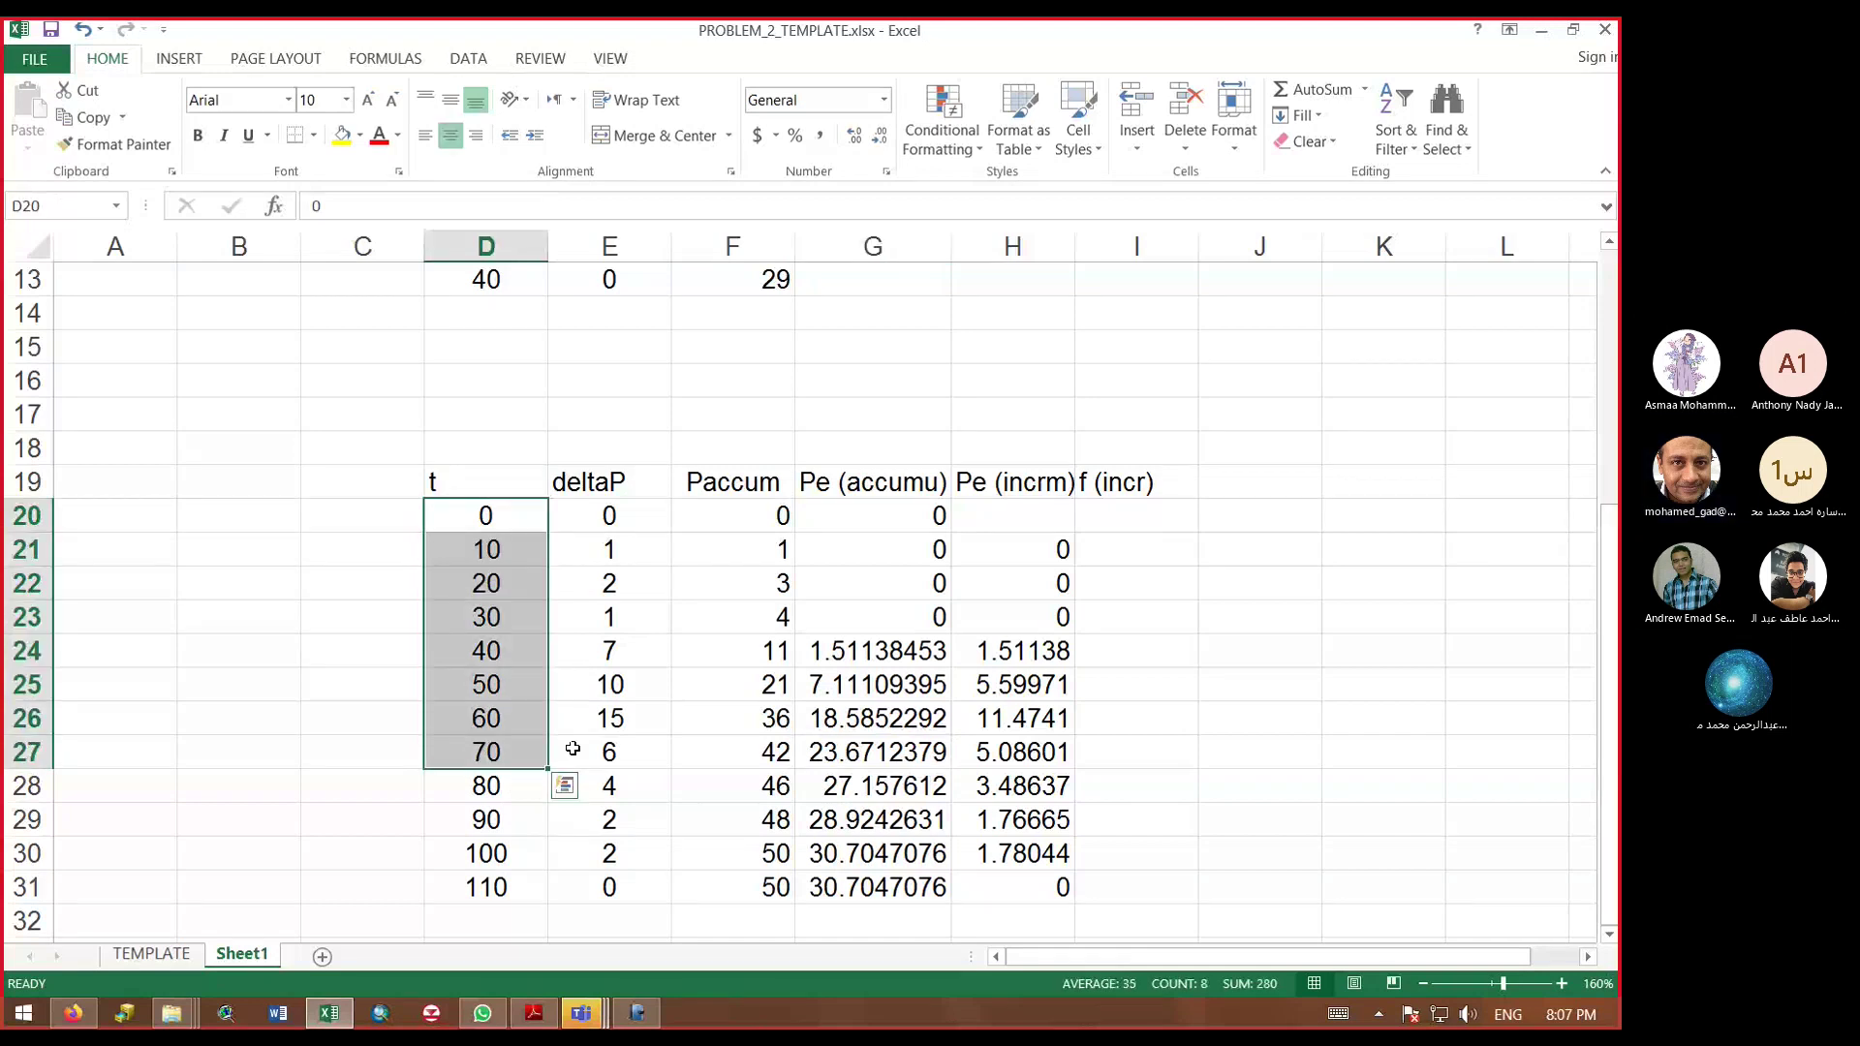
left_click(887, 753)
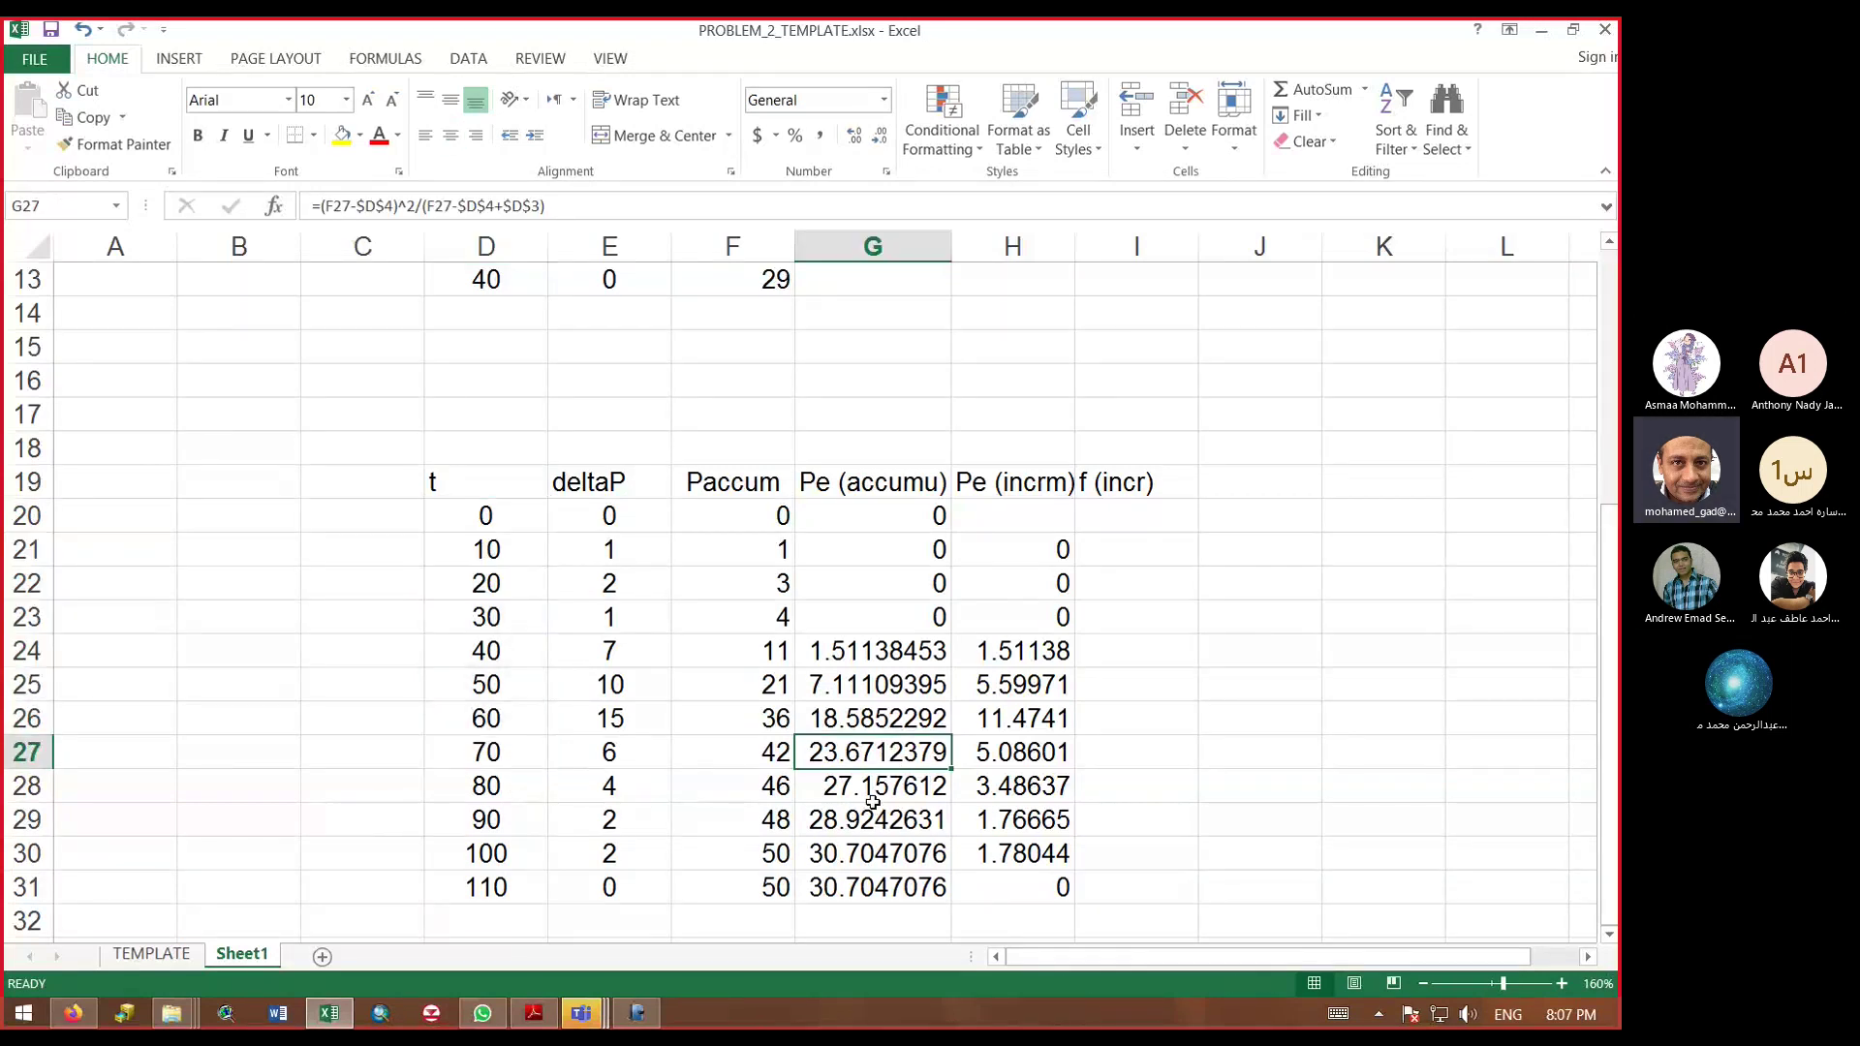
left_click(781, 755)
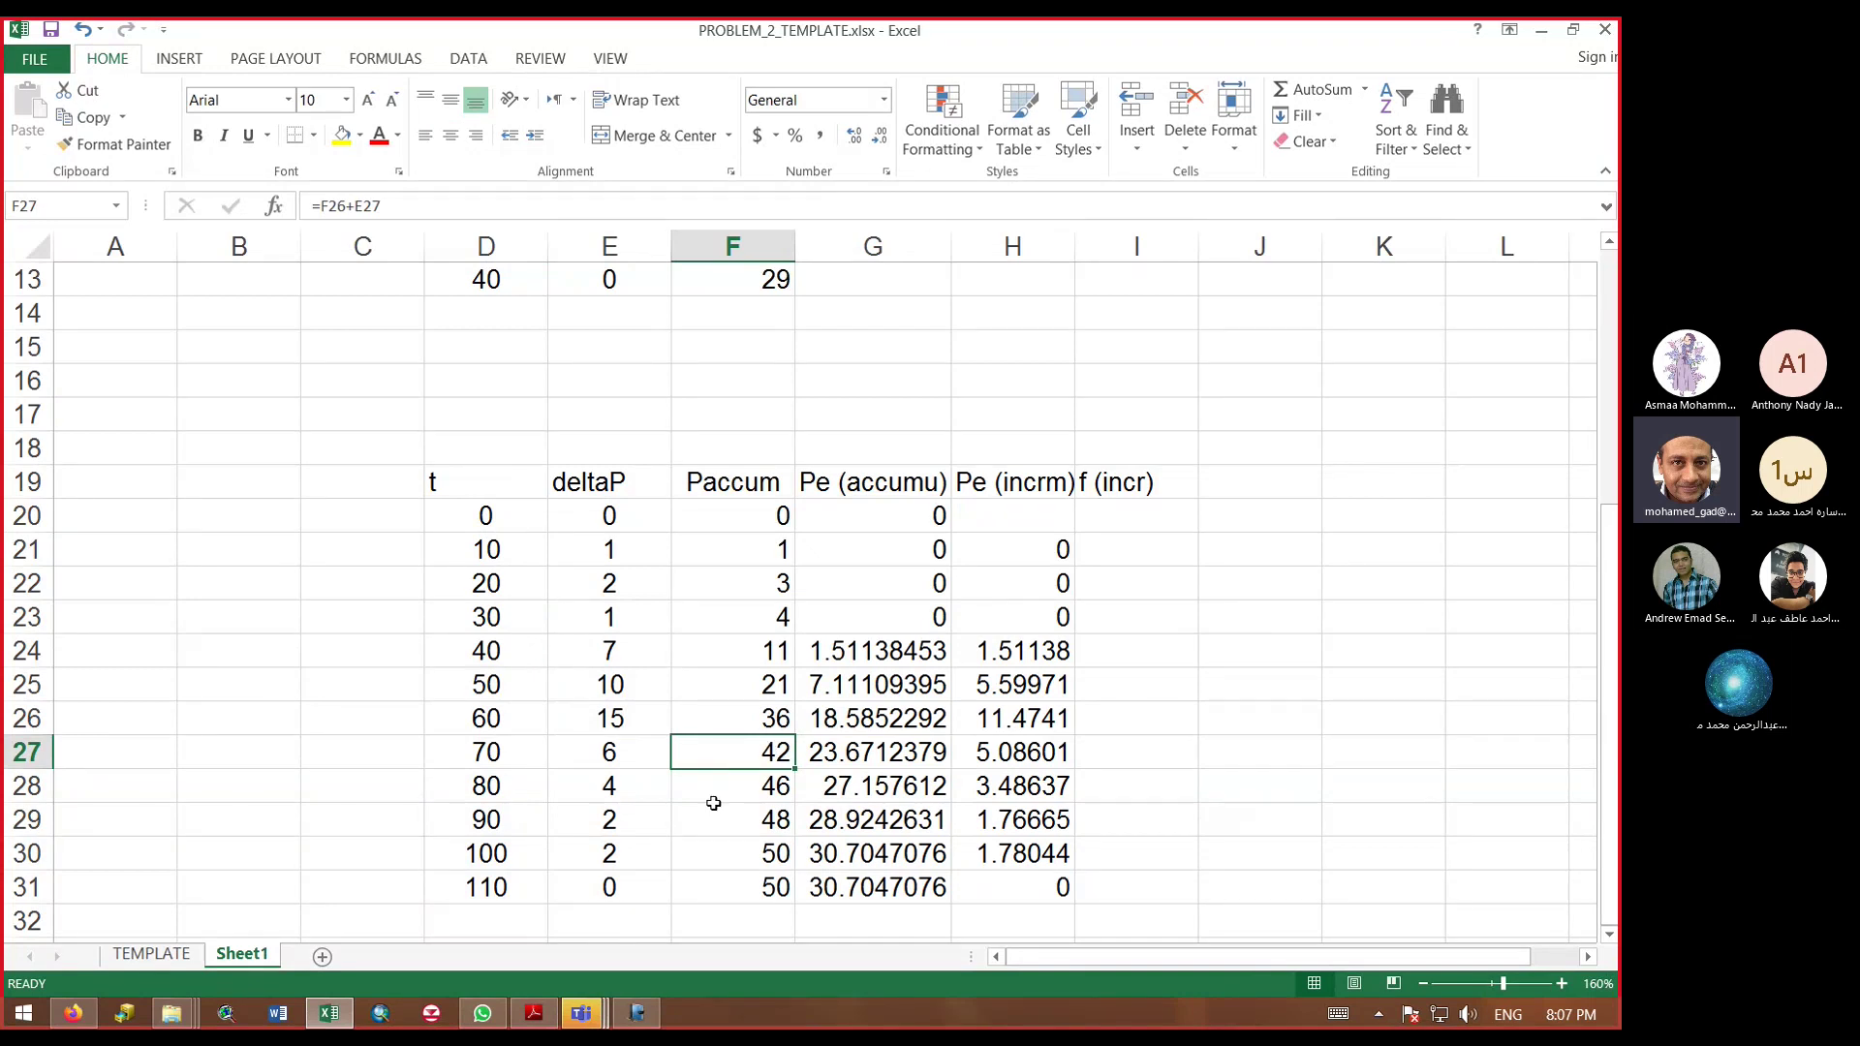
left_click(498, 758)
left_click_drag(536, 759, 761, 773)
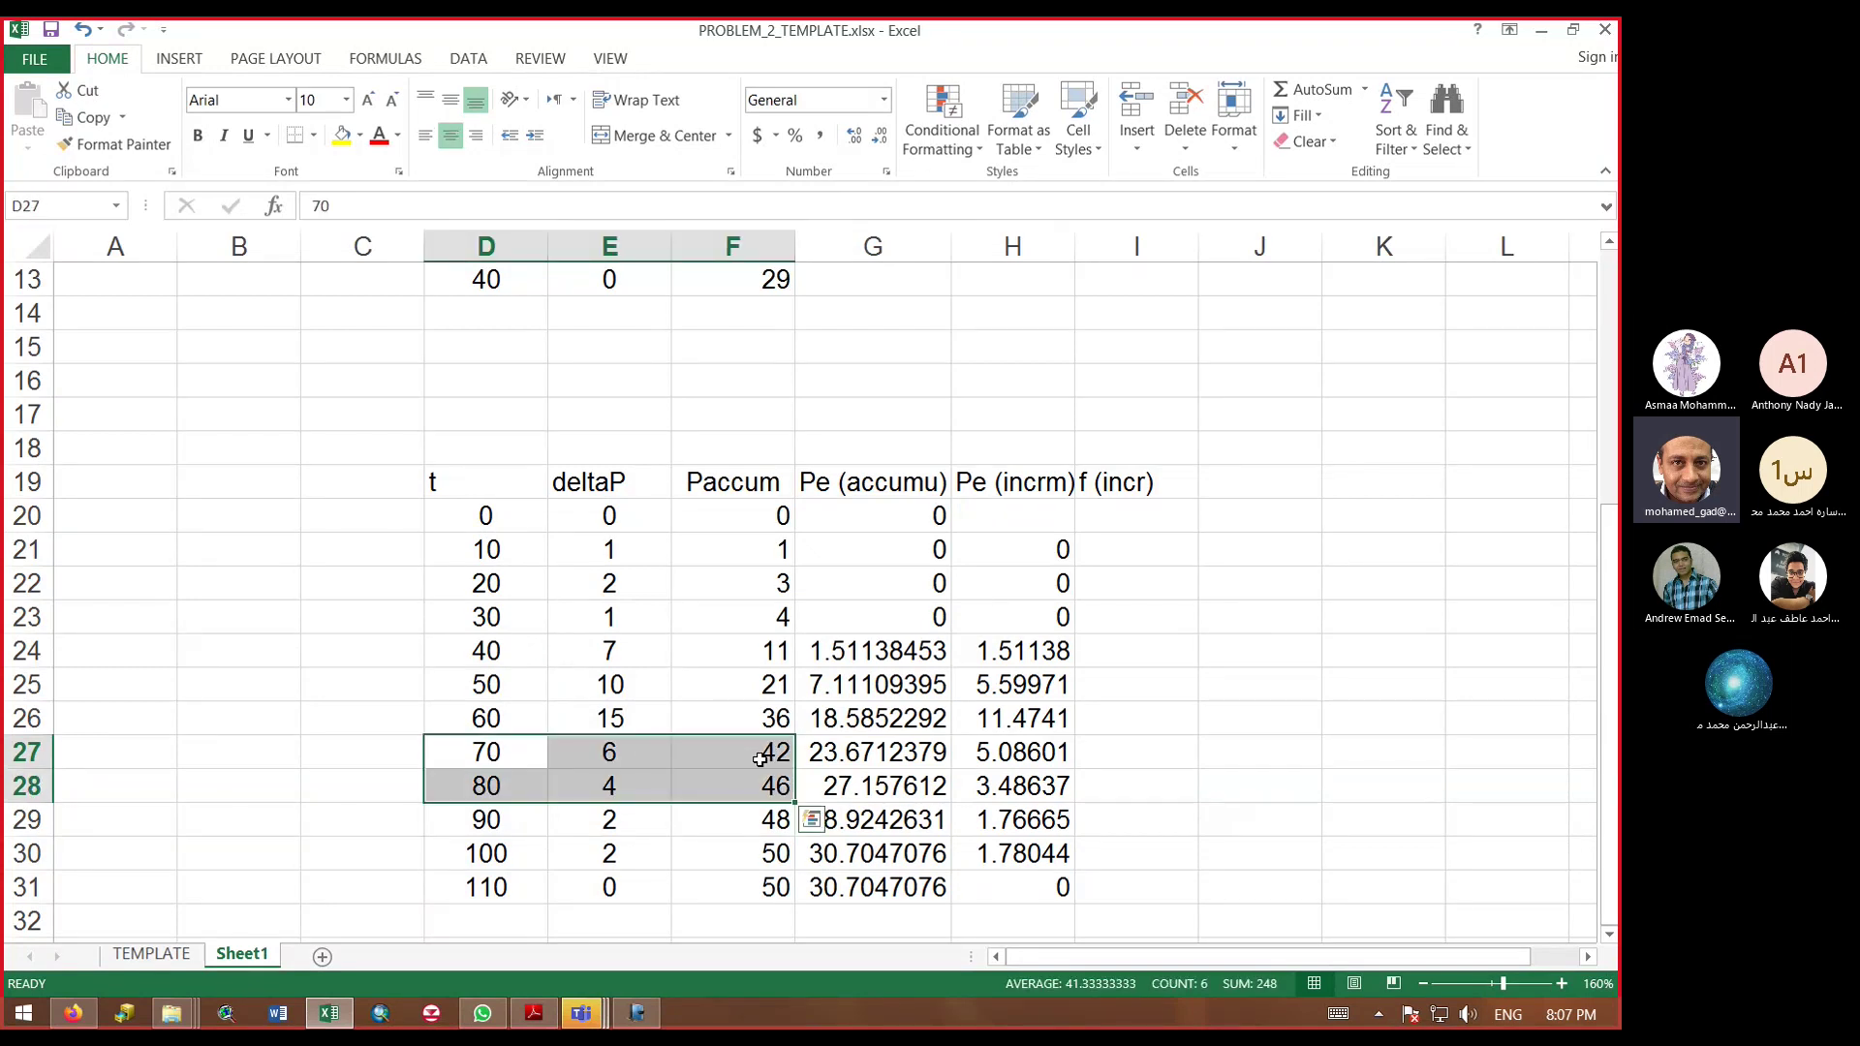
left_click(771, 756)
left_click(857, 754)
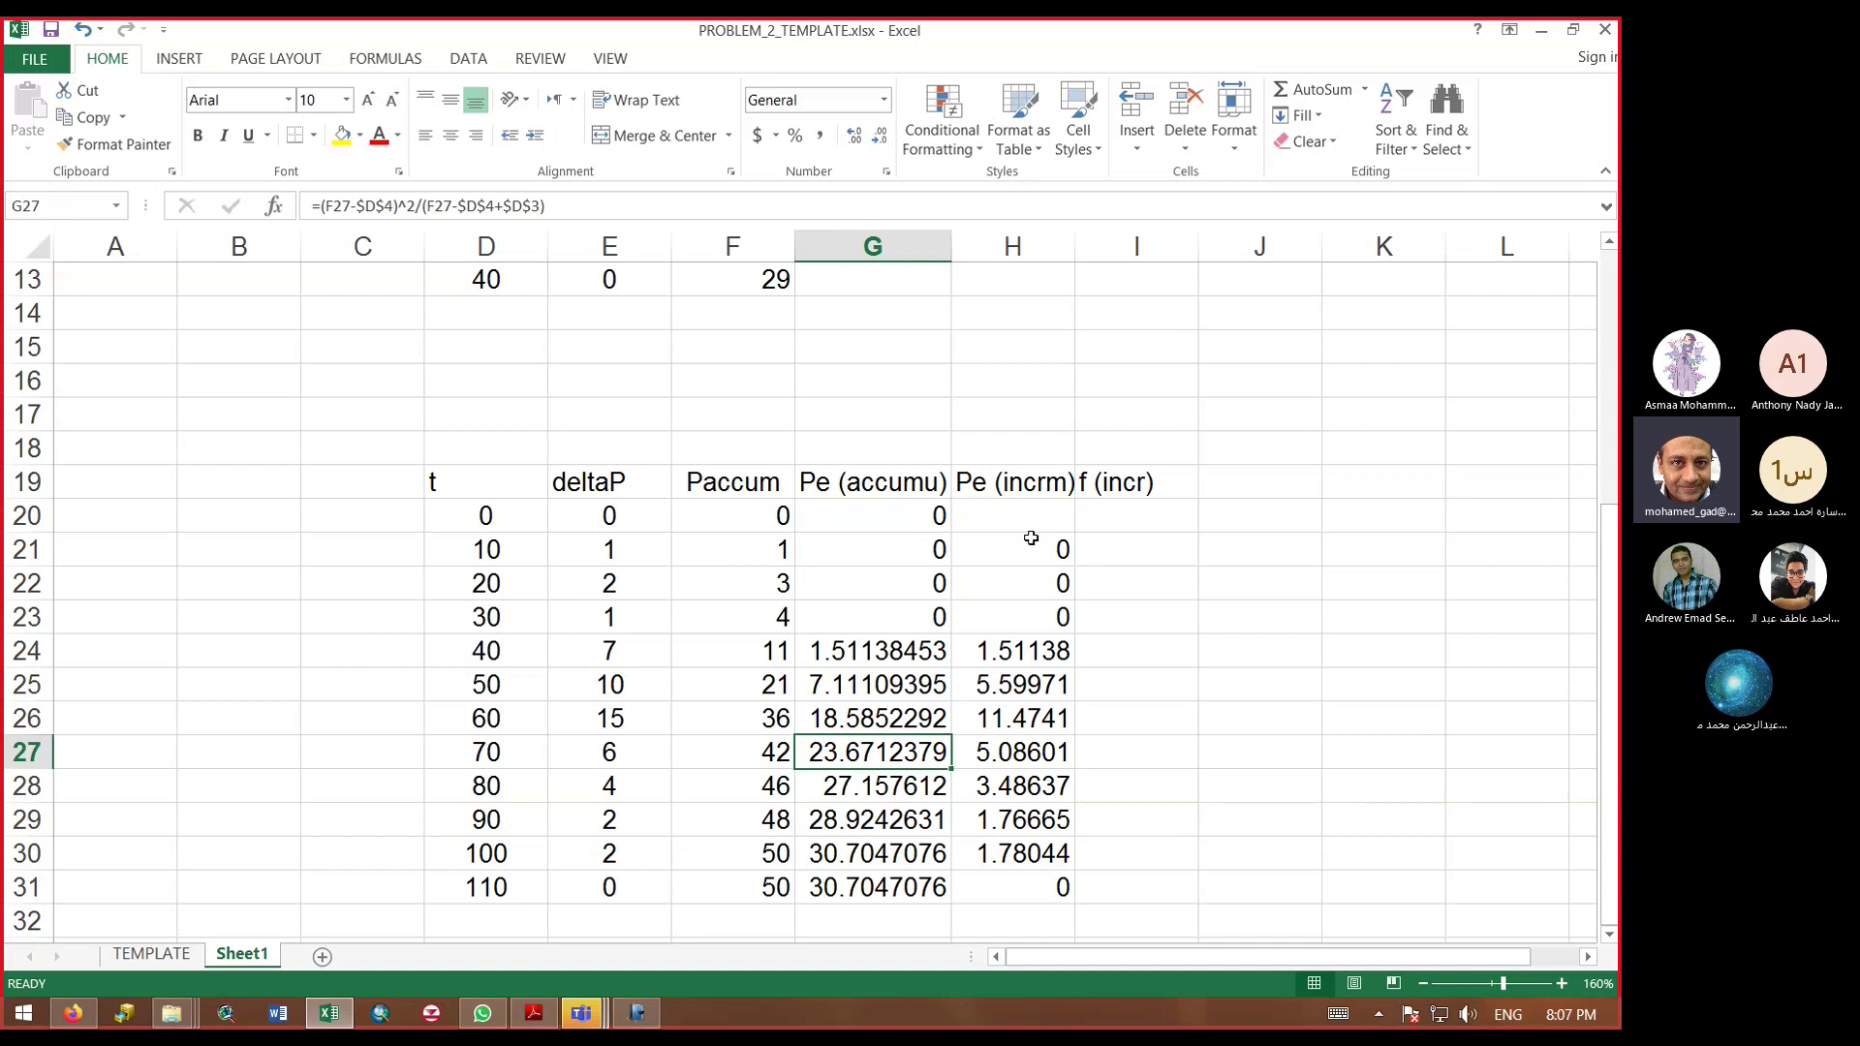
Step: Rename the deltaP column header in cell E19 as "P(incrm)"
left_click(1136, 559)
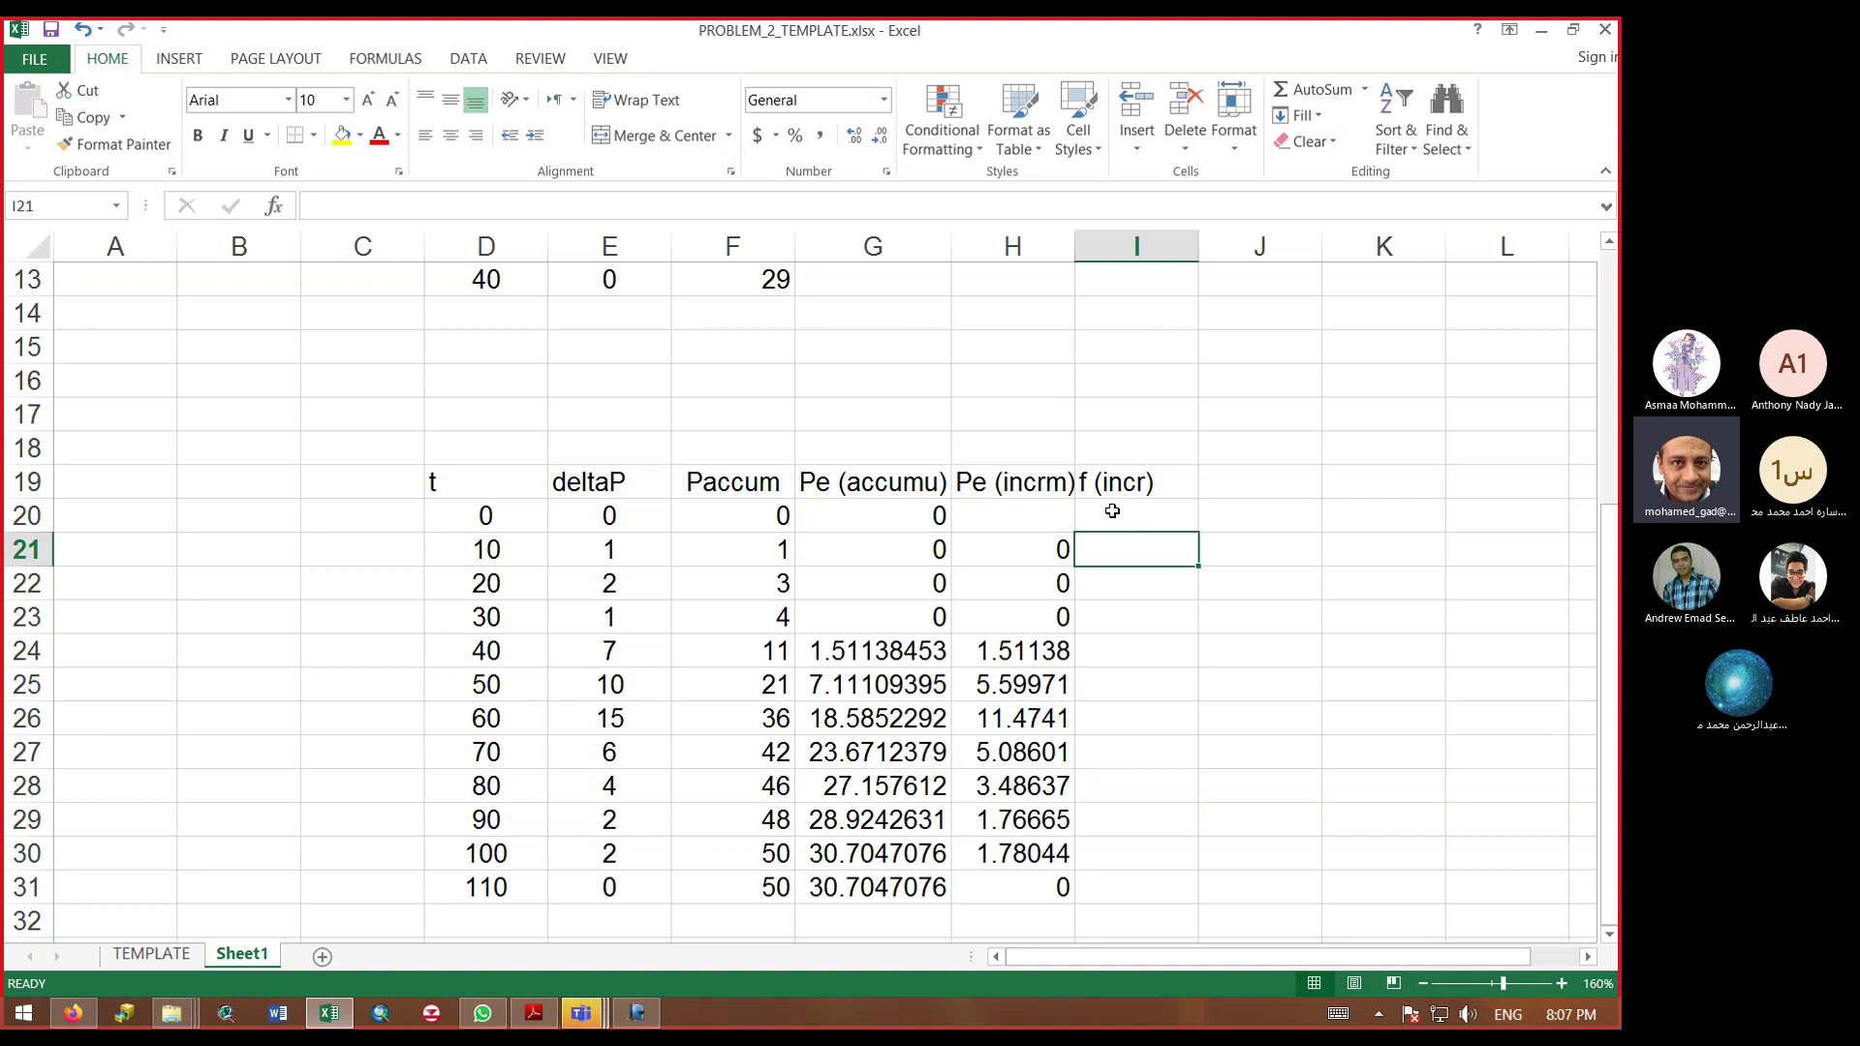
left_click(1018, 481)
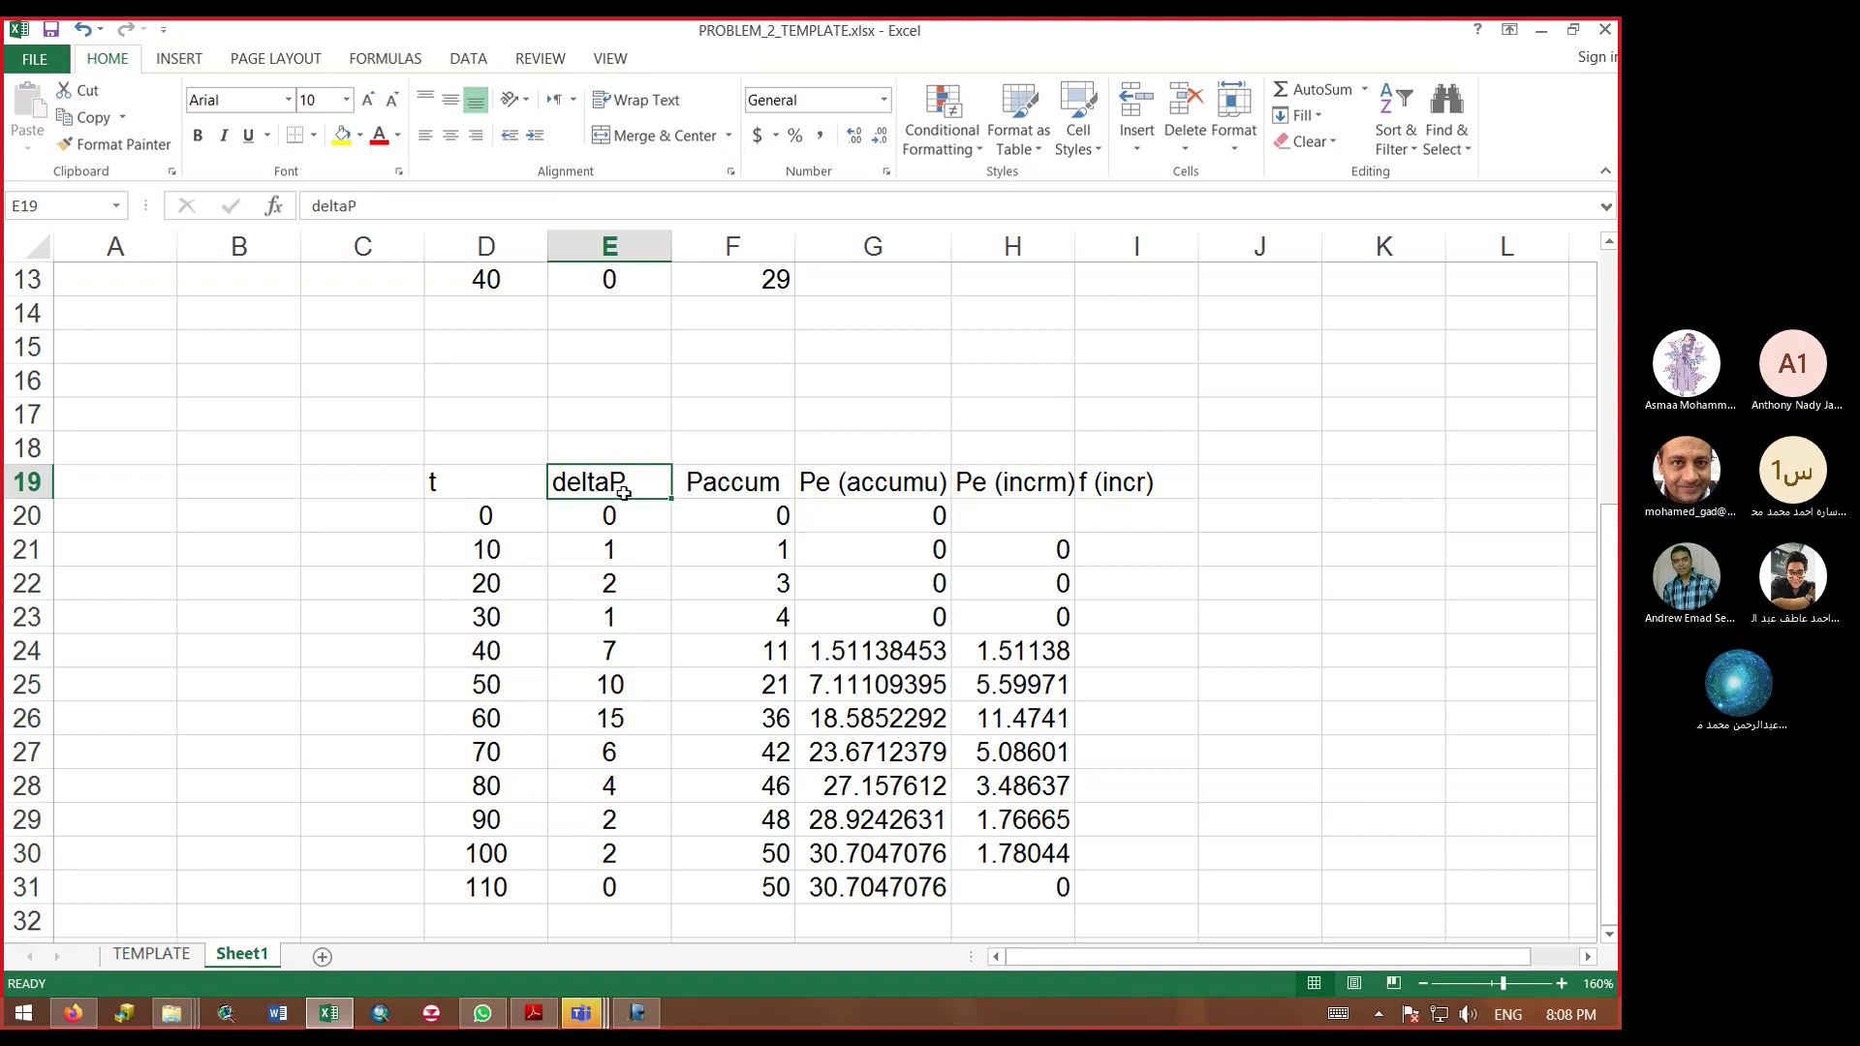
type("P")
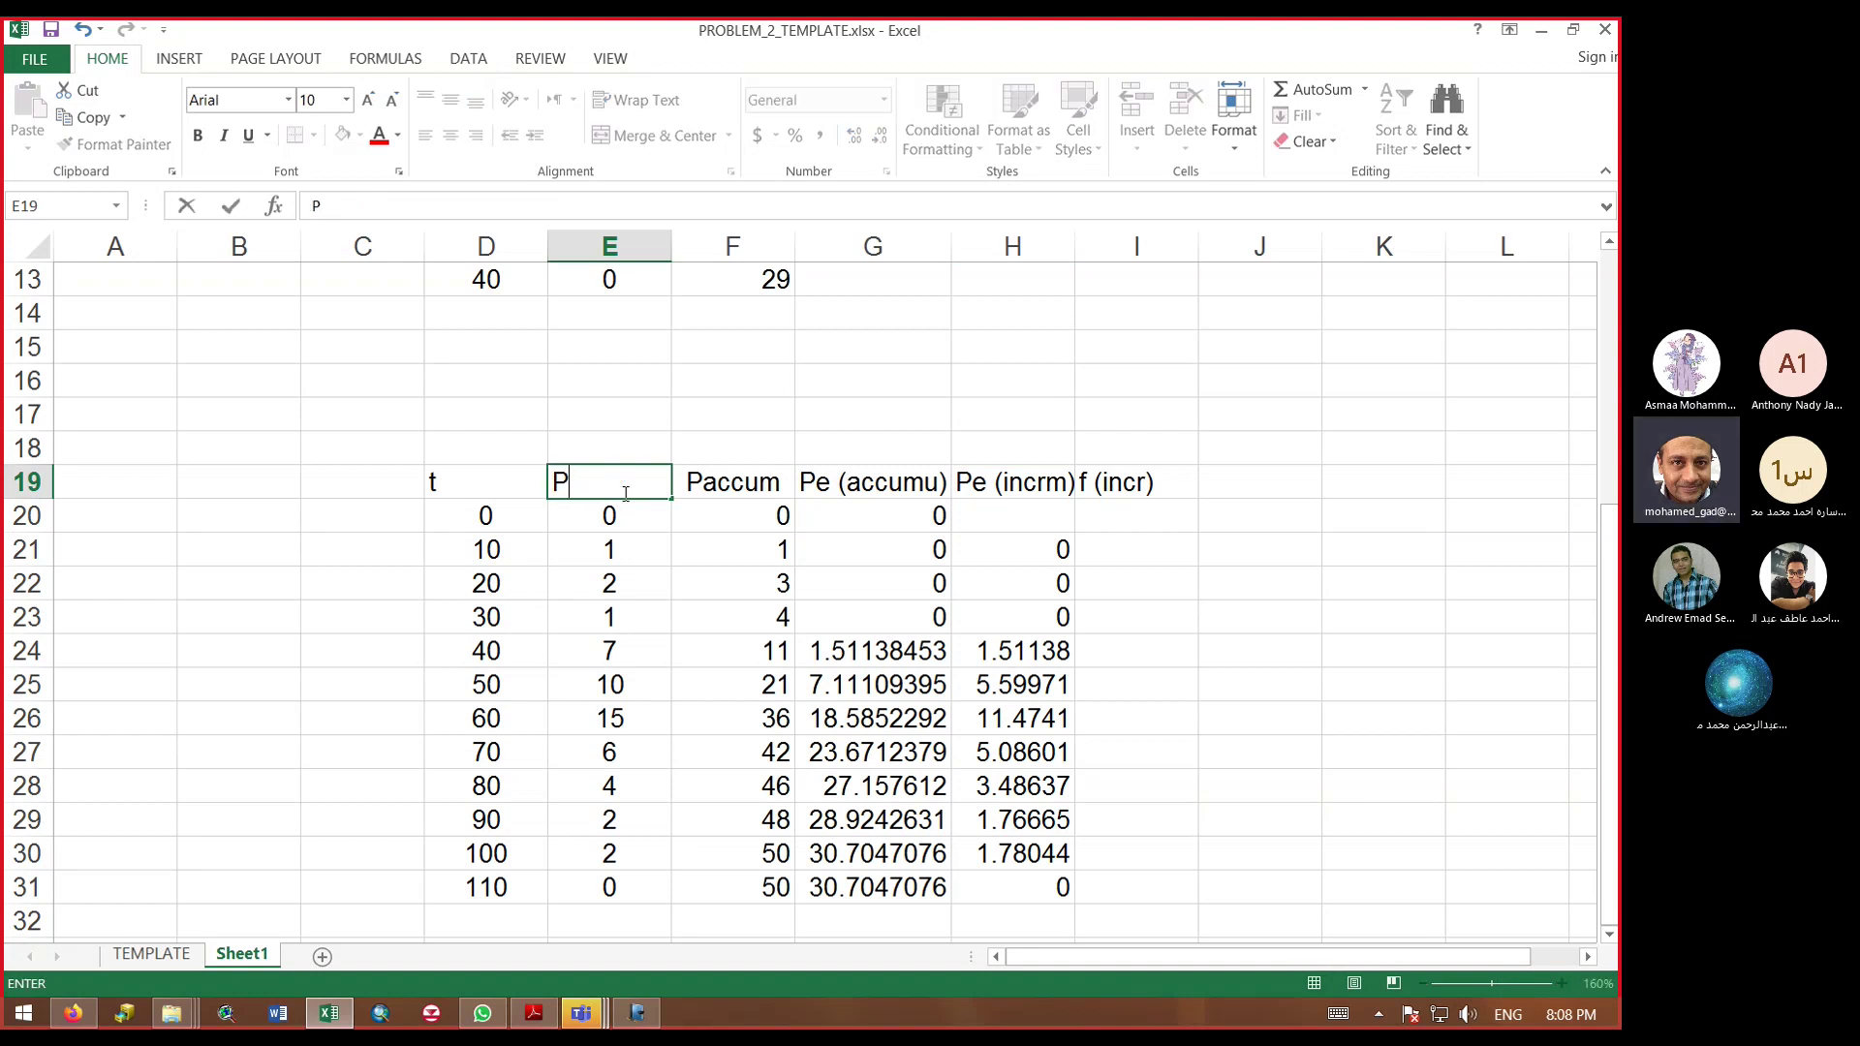
type("(incrm)")
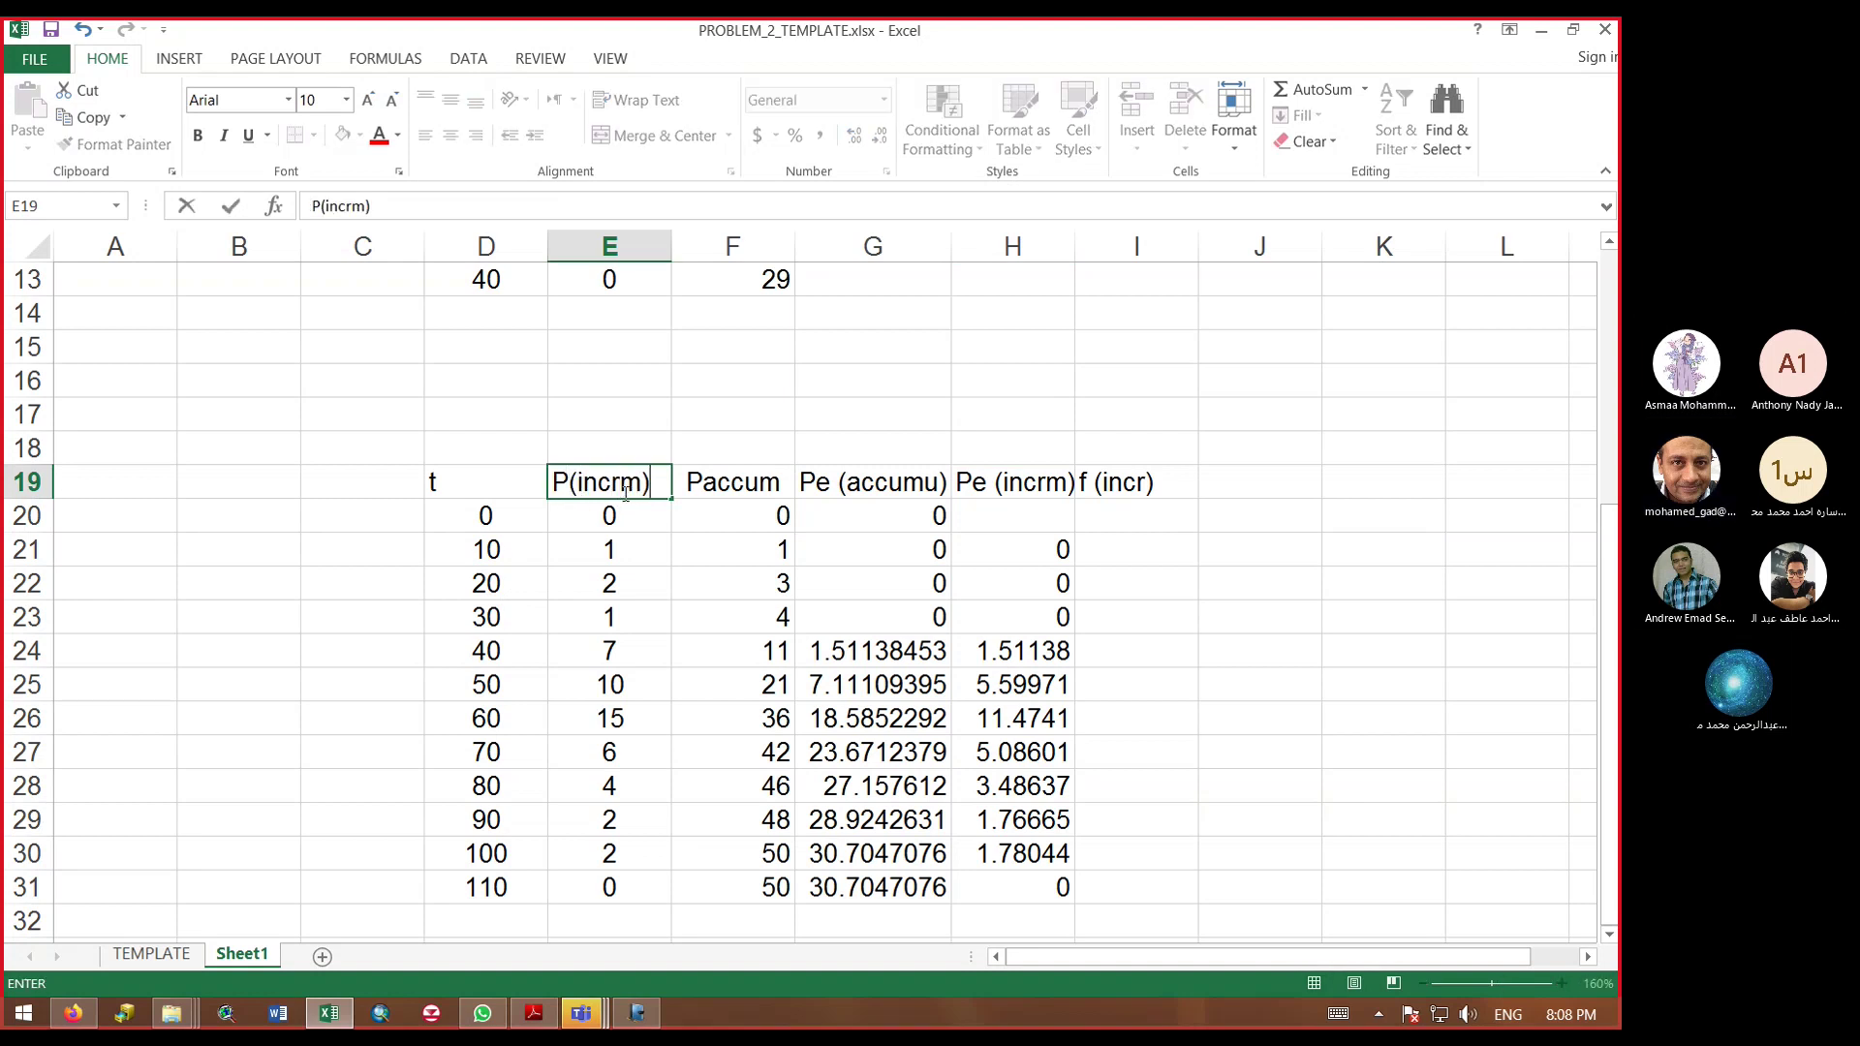
key("Return")
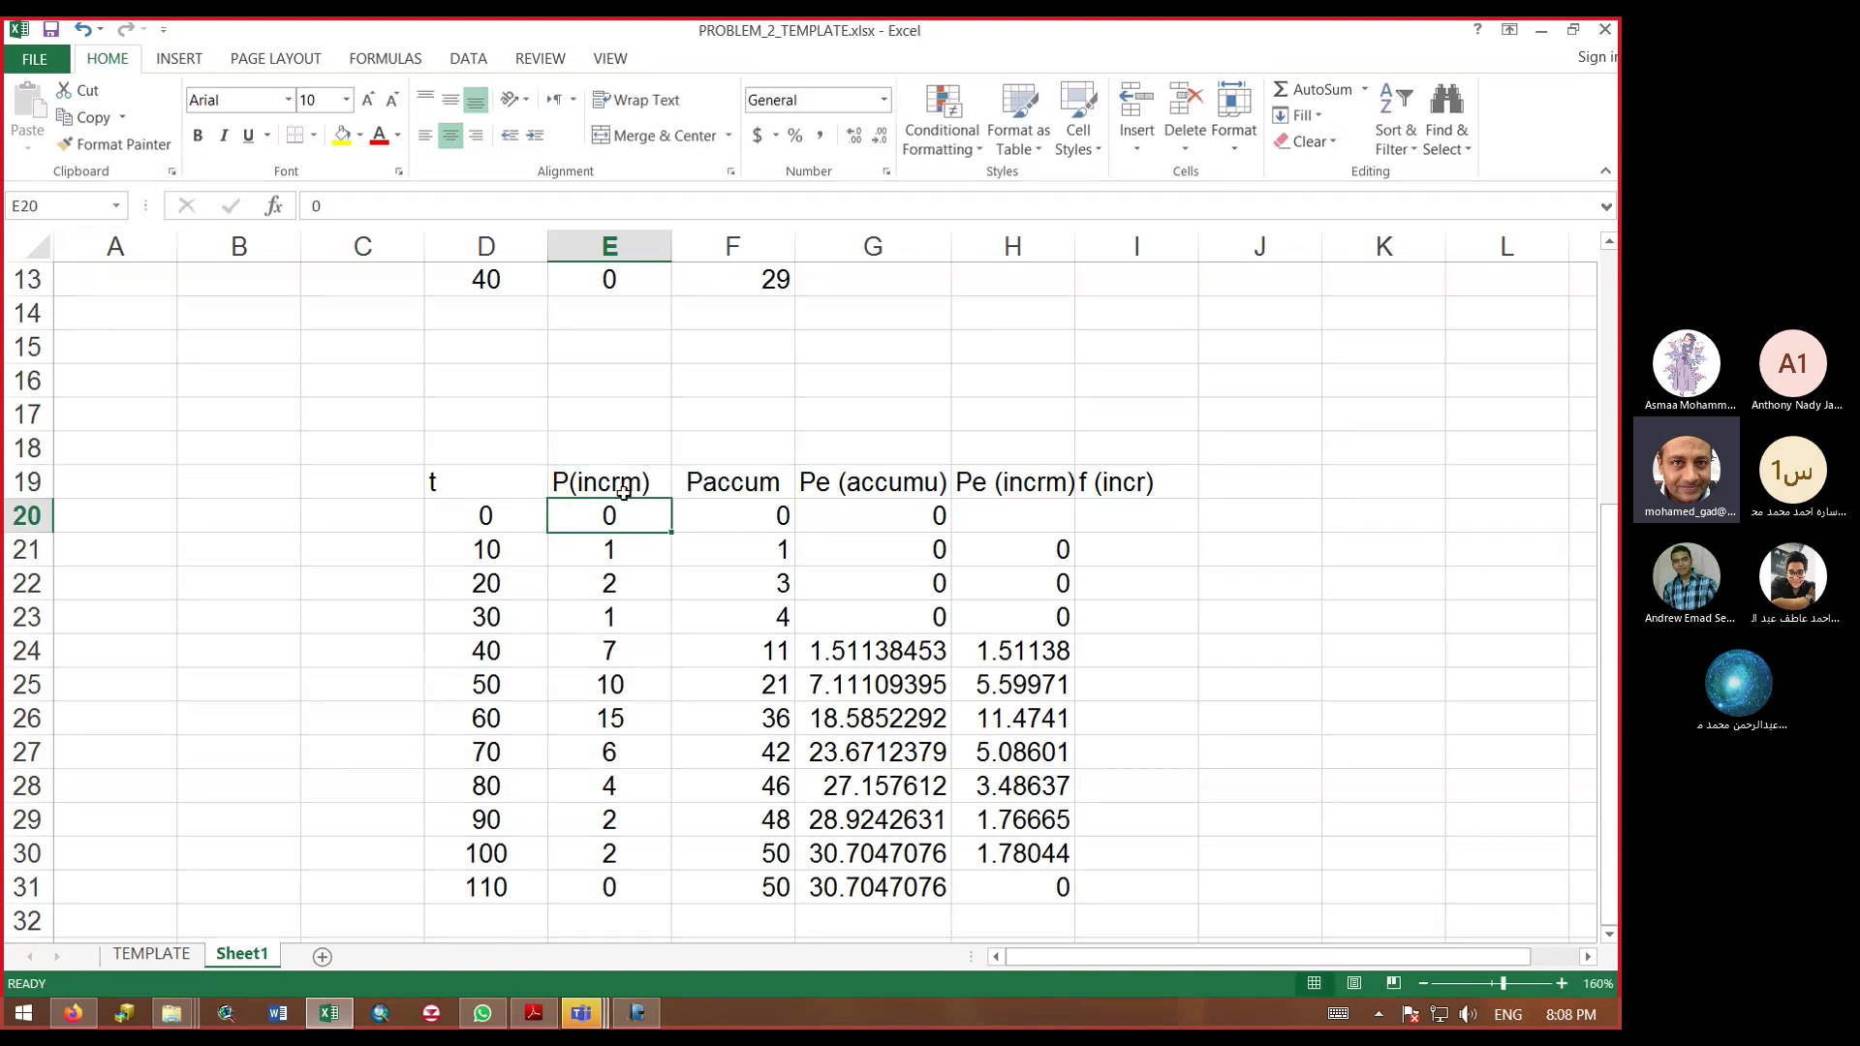
left_click(1061, 469)
key("Left")
key("Left")
key("Left")
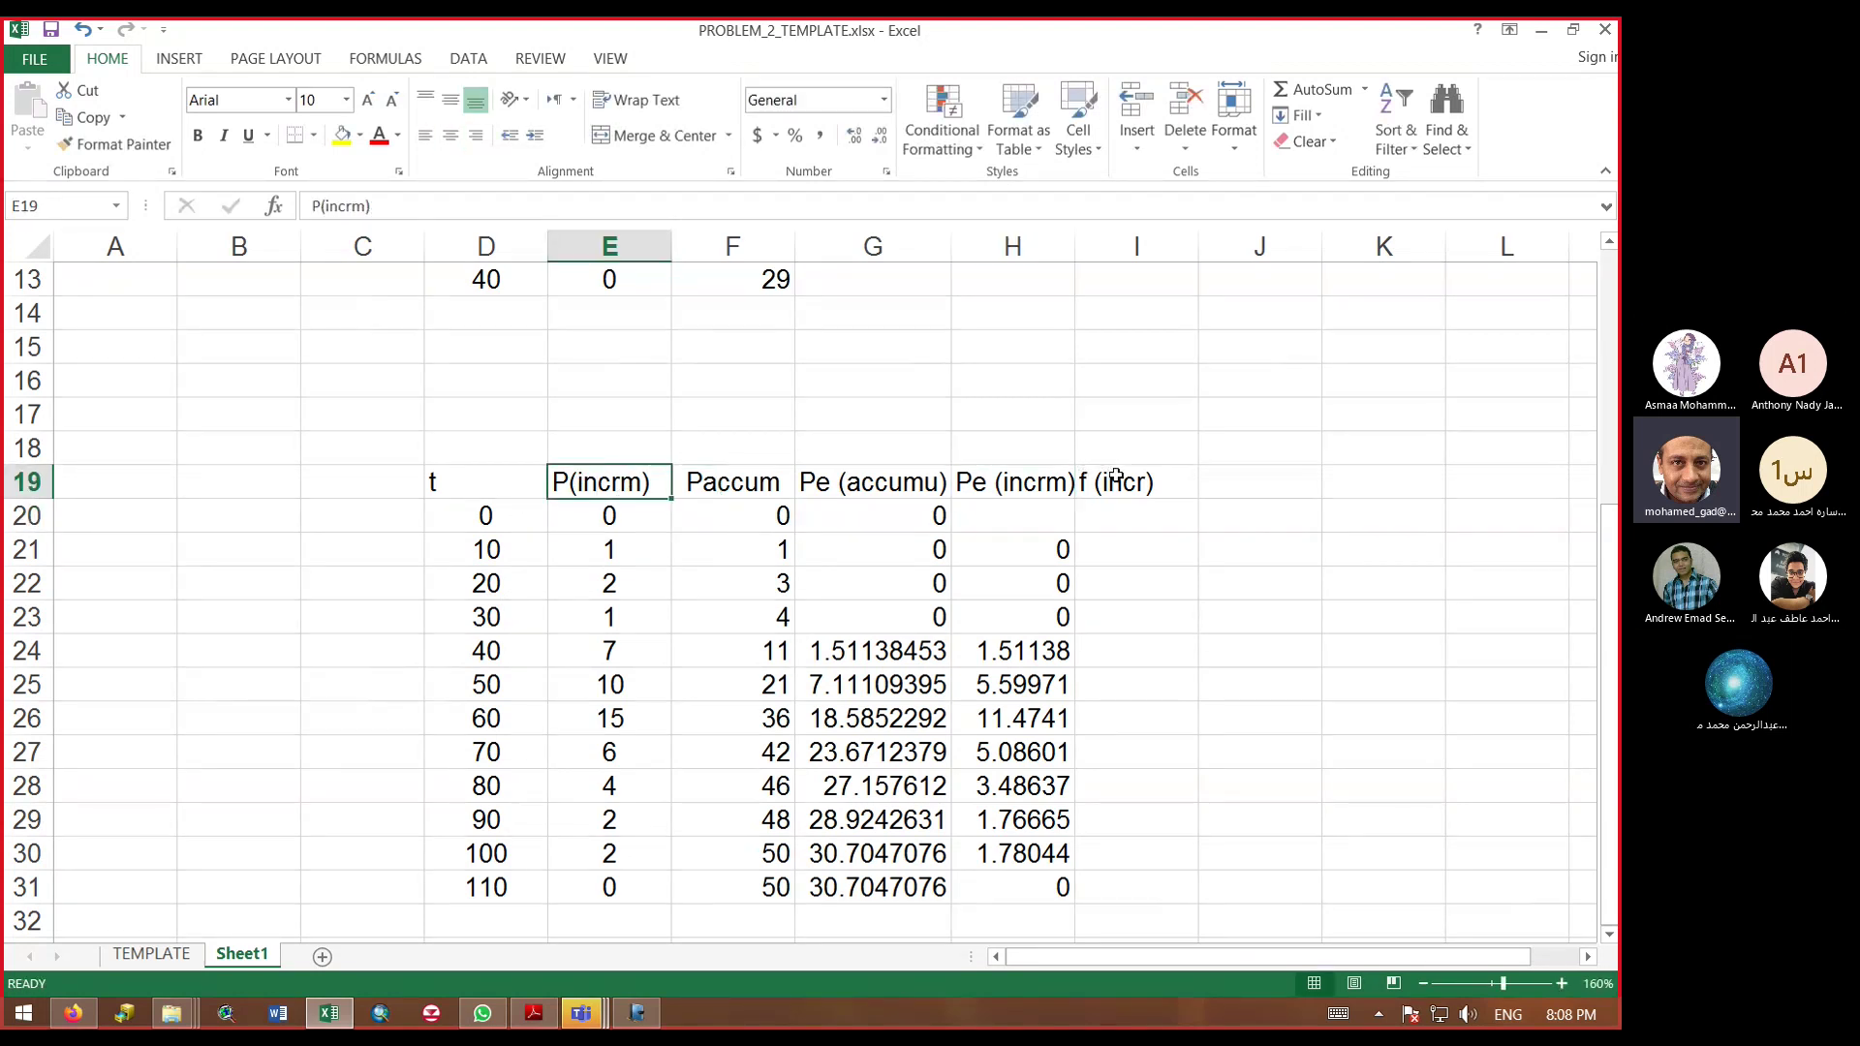
left_click(1126, 519)
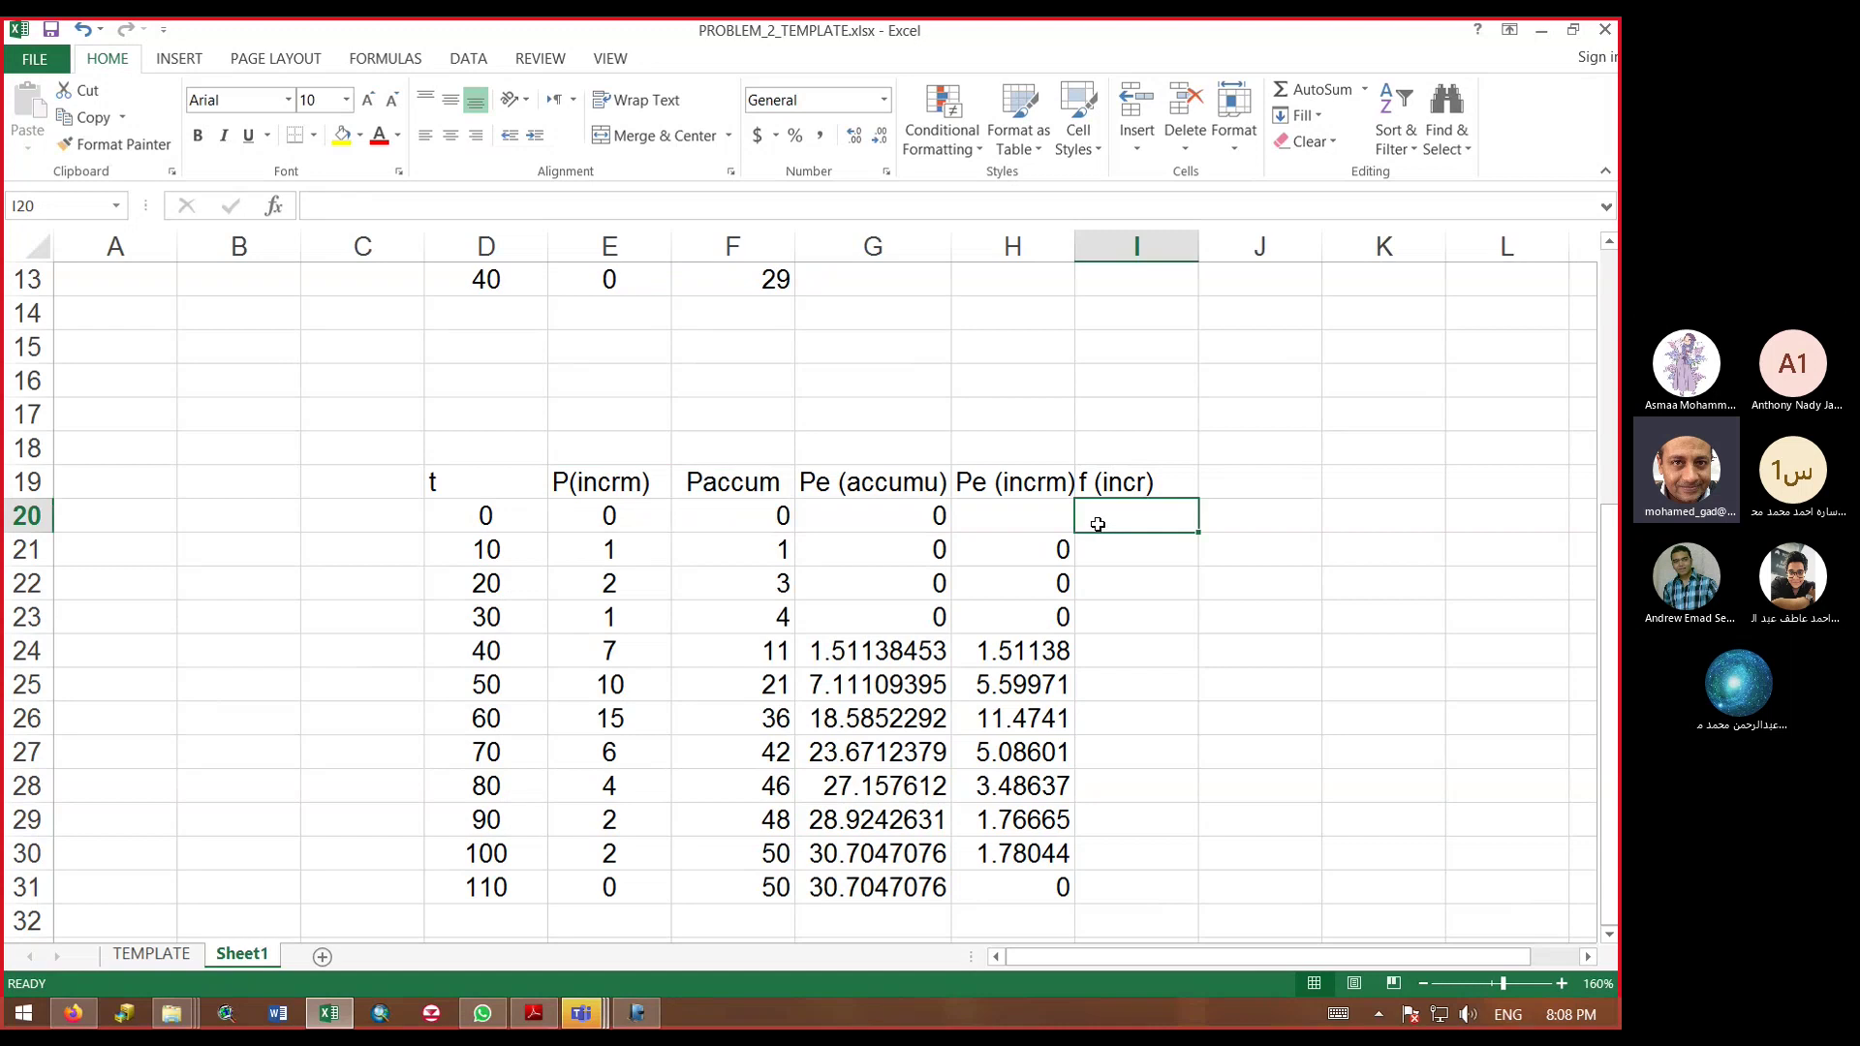
type("=")
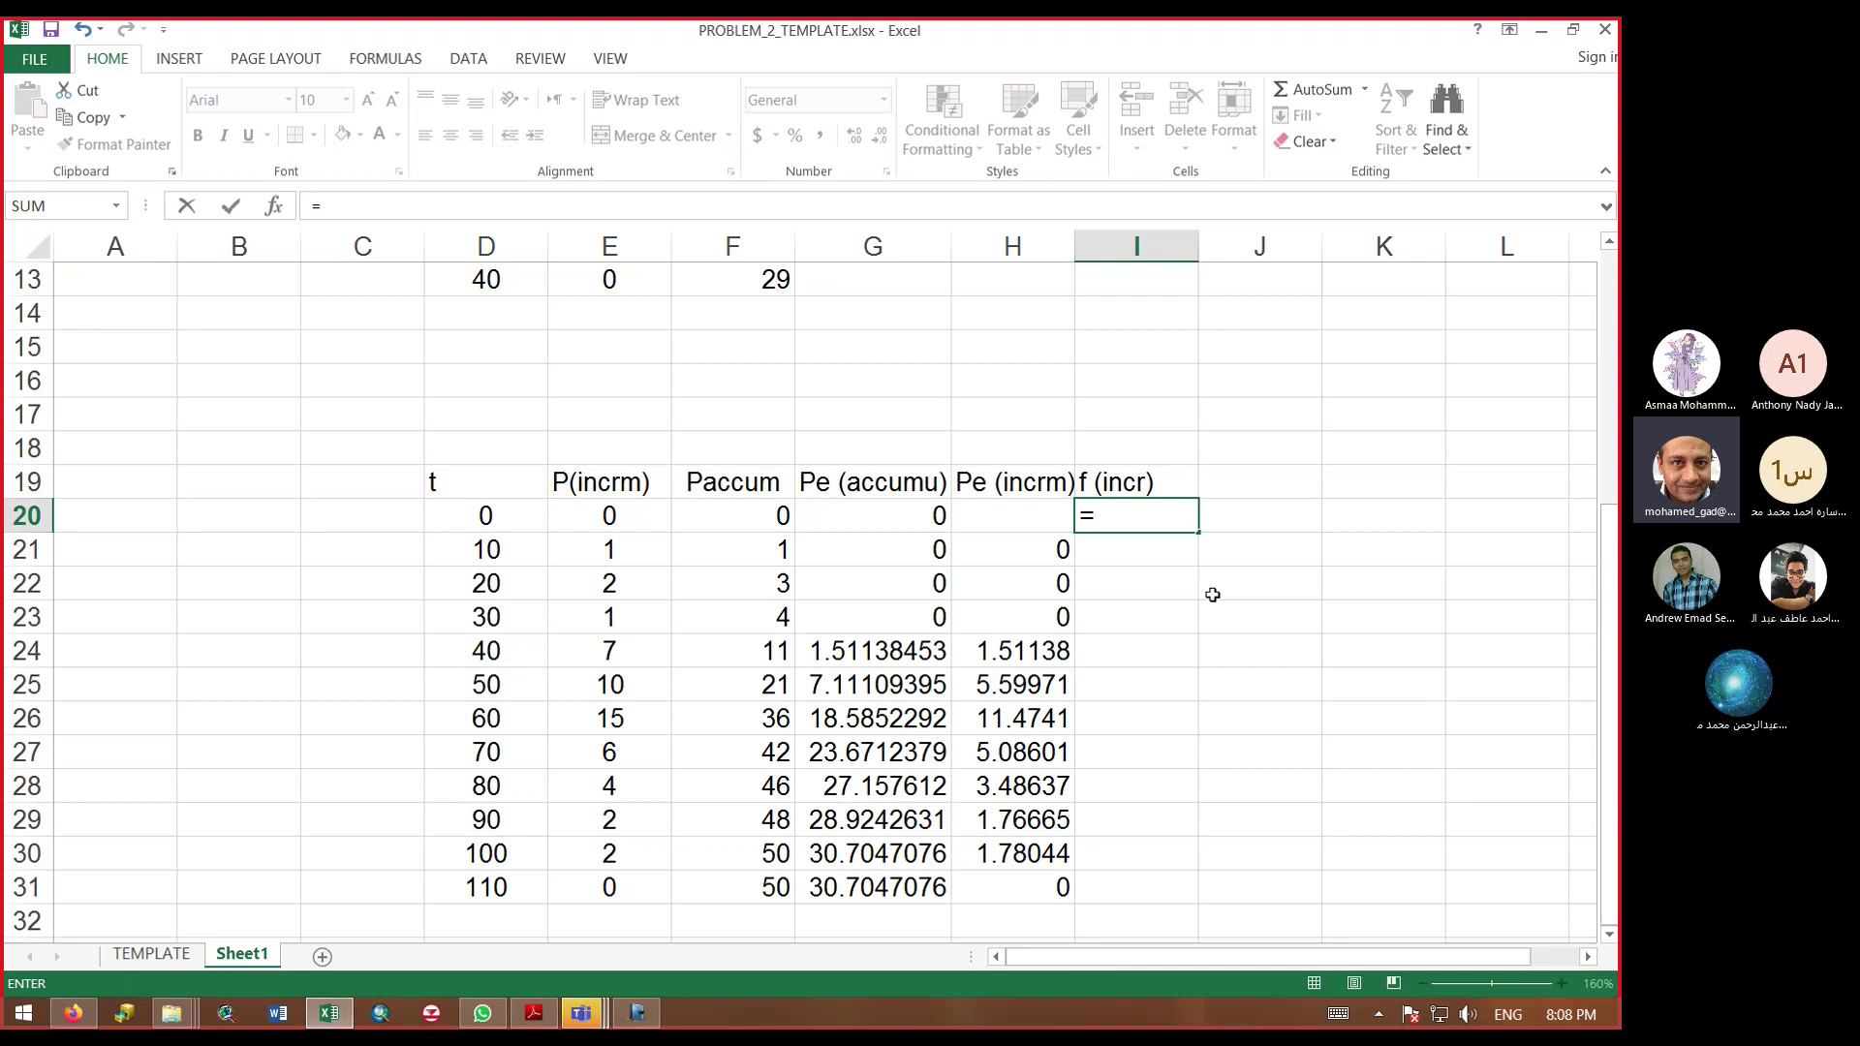
key("Escape")
Step: Compute f (incr) in cell I20 with the formula =E20-H20 and fill it down to I31
left_click(1135, 485)
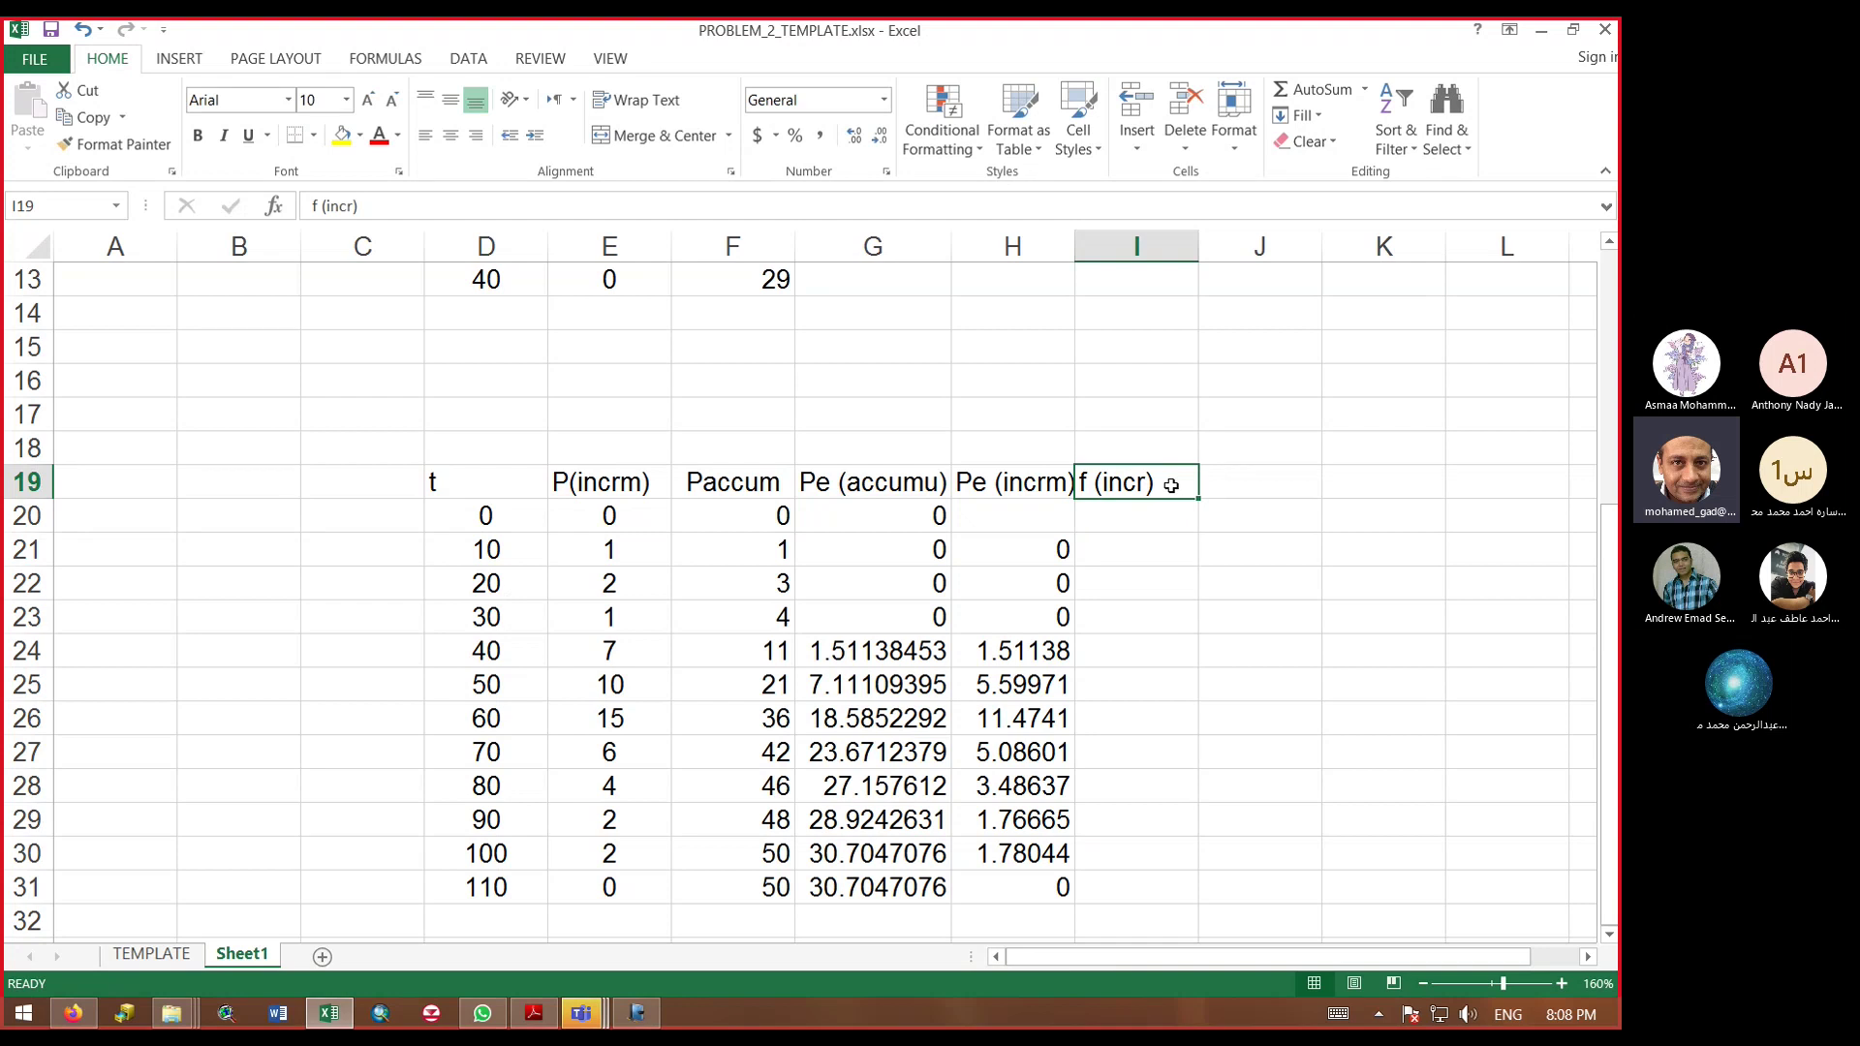
key("Down")
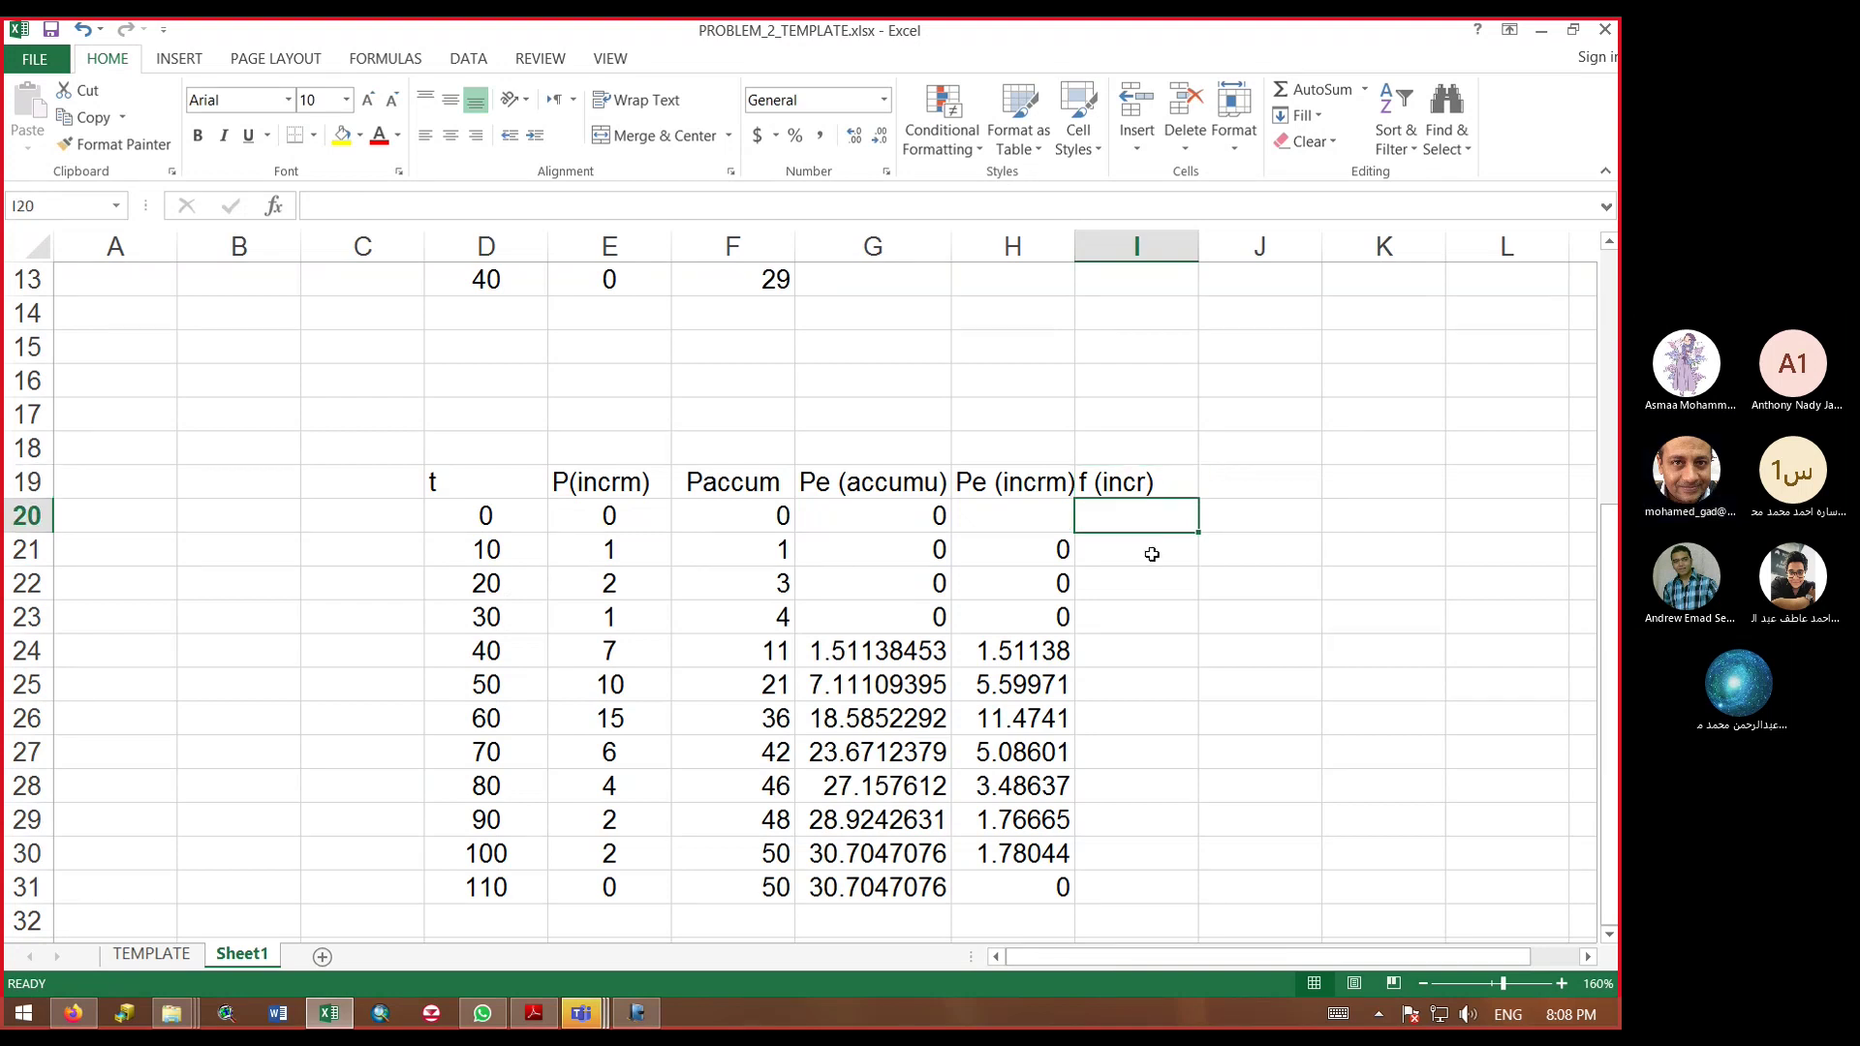
type("=")
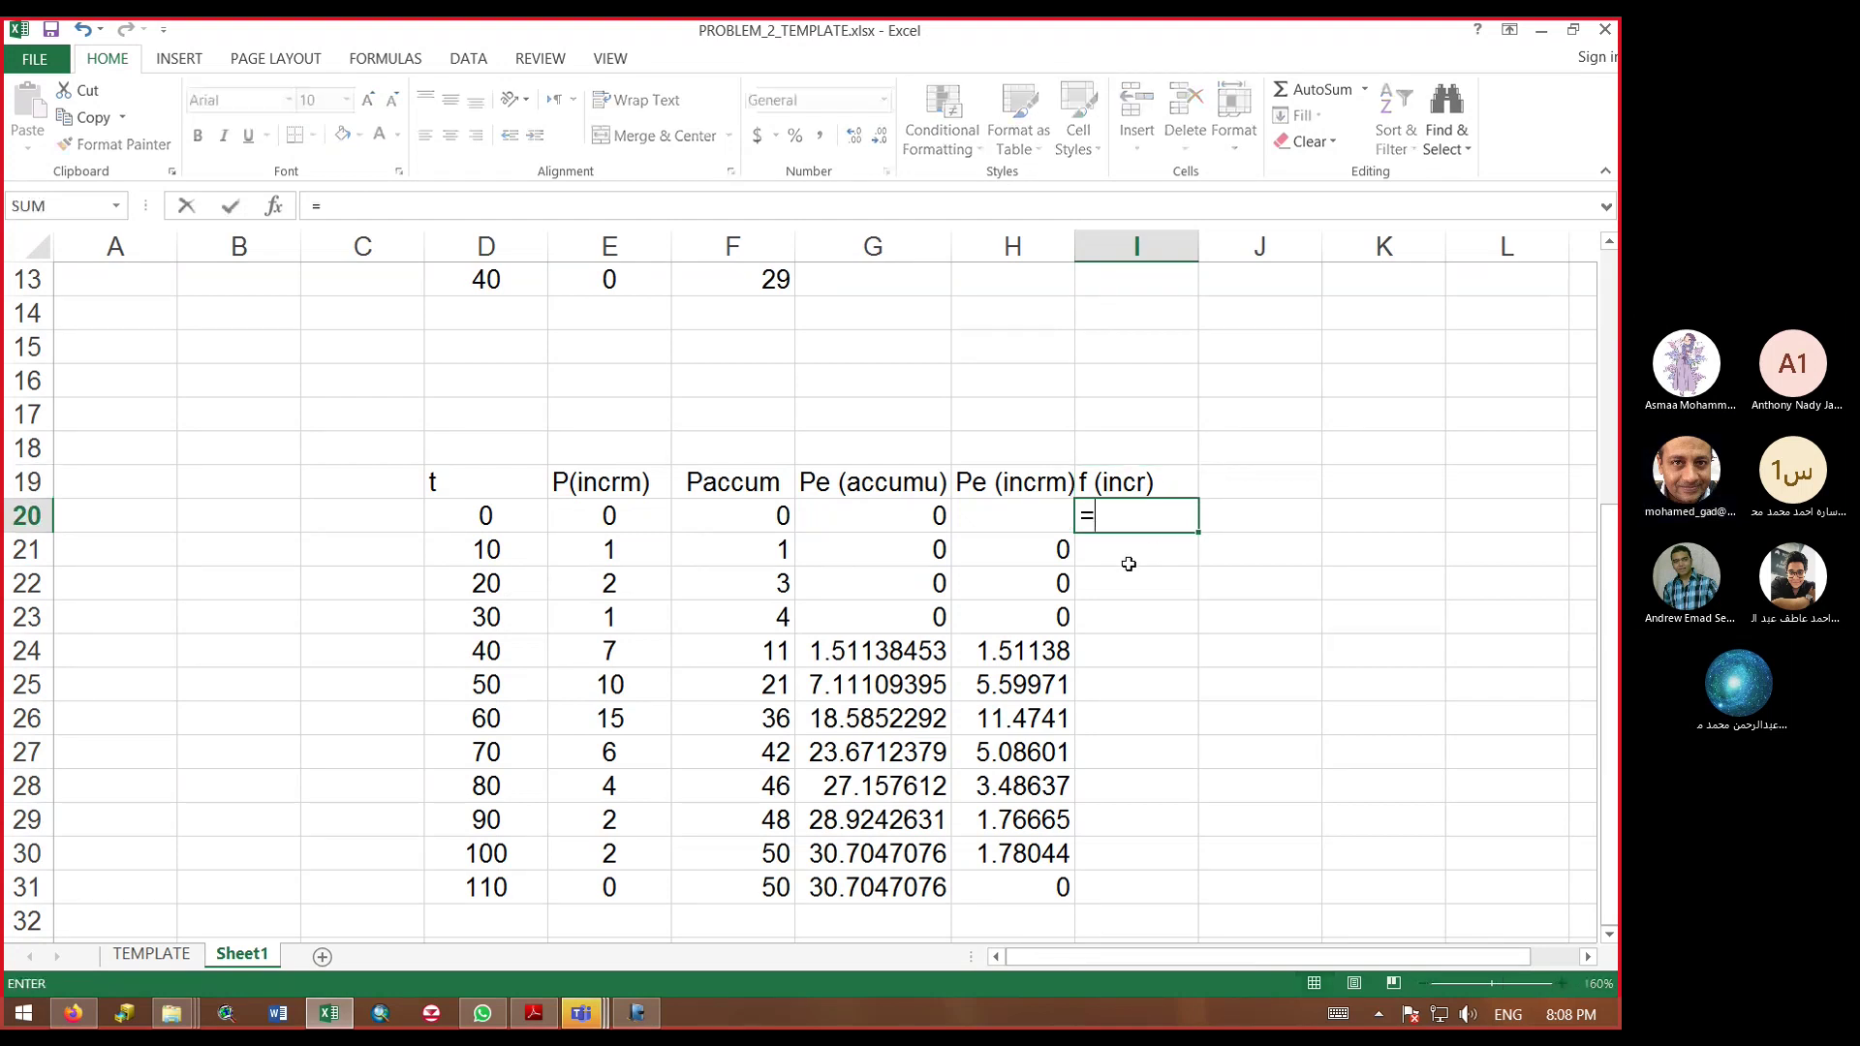
left_click(606, 521)
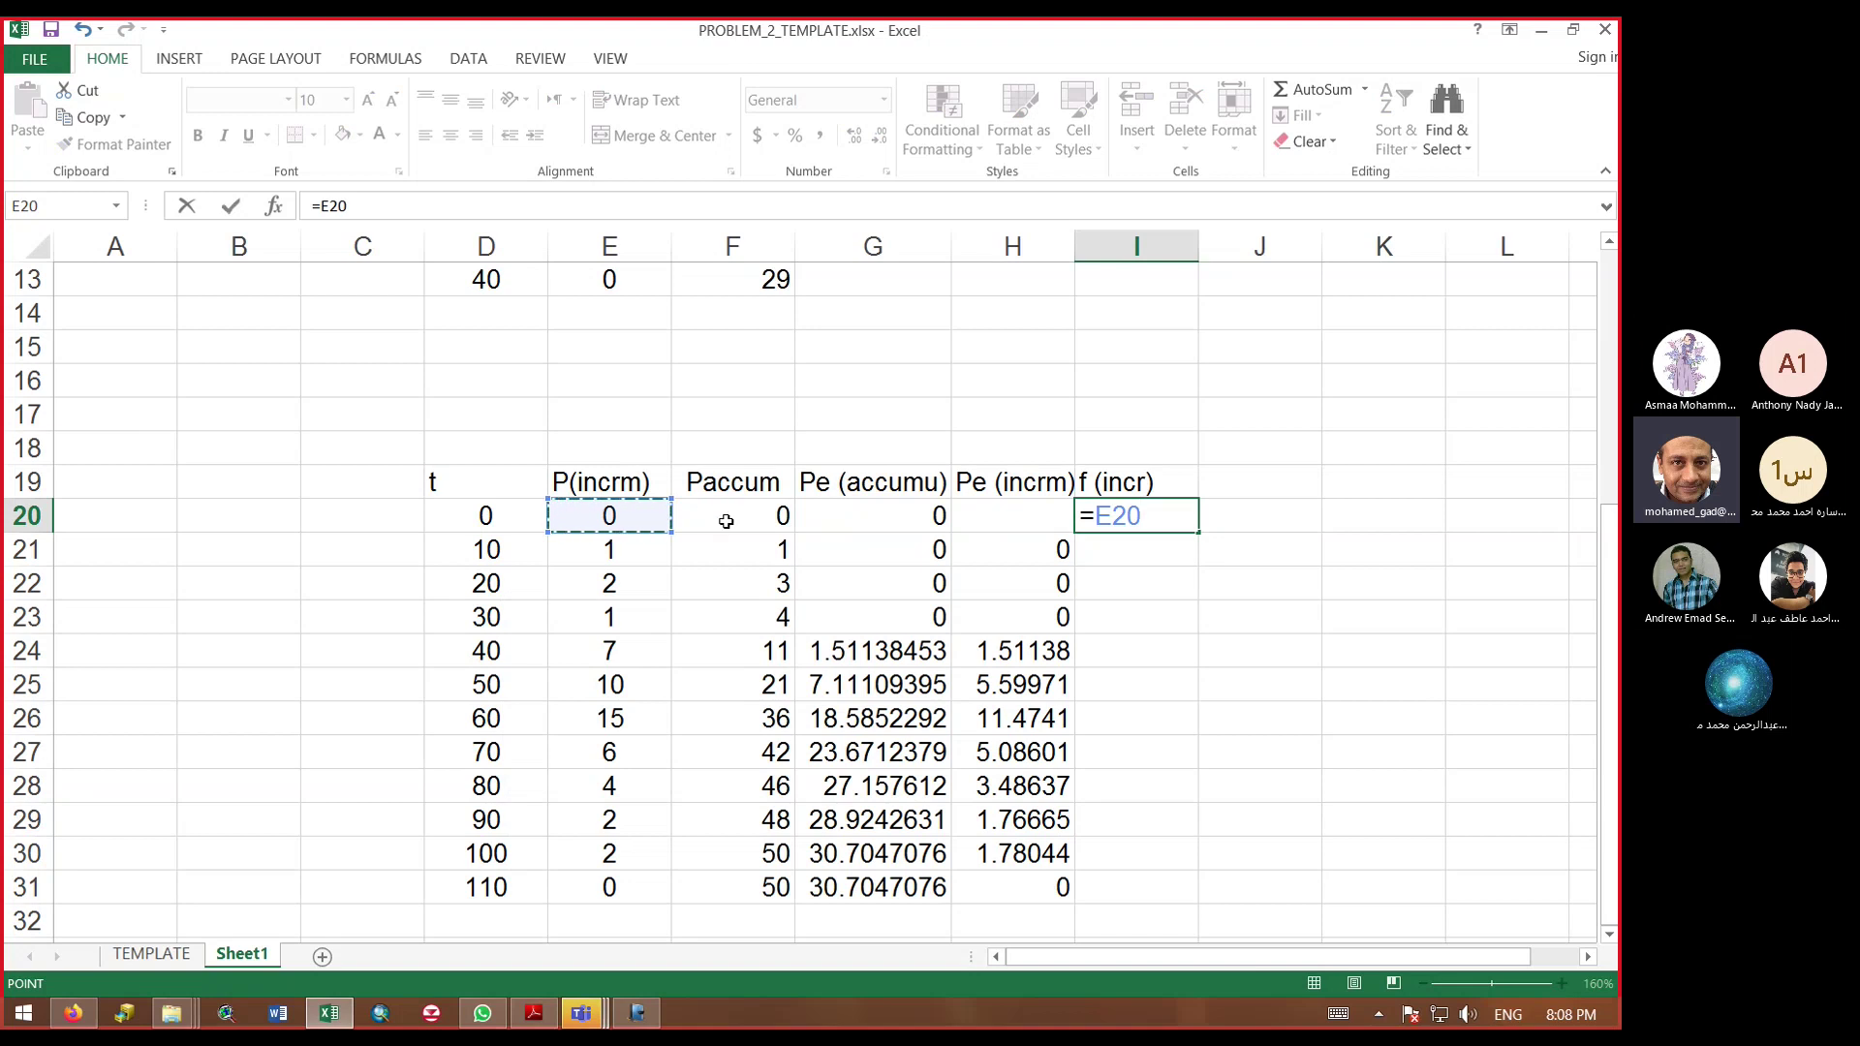
type("-")
left_click(1019, 518)
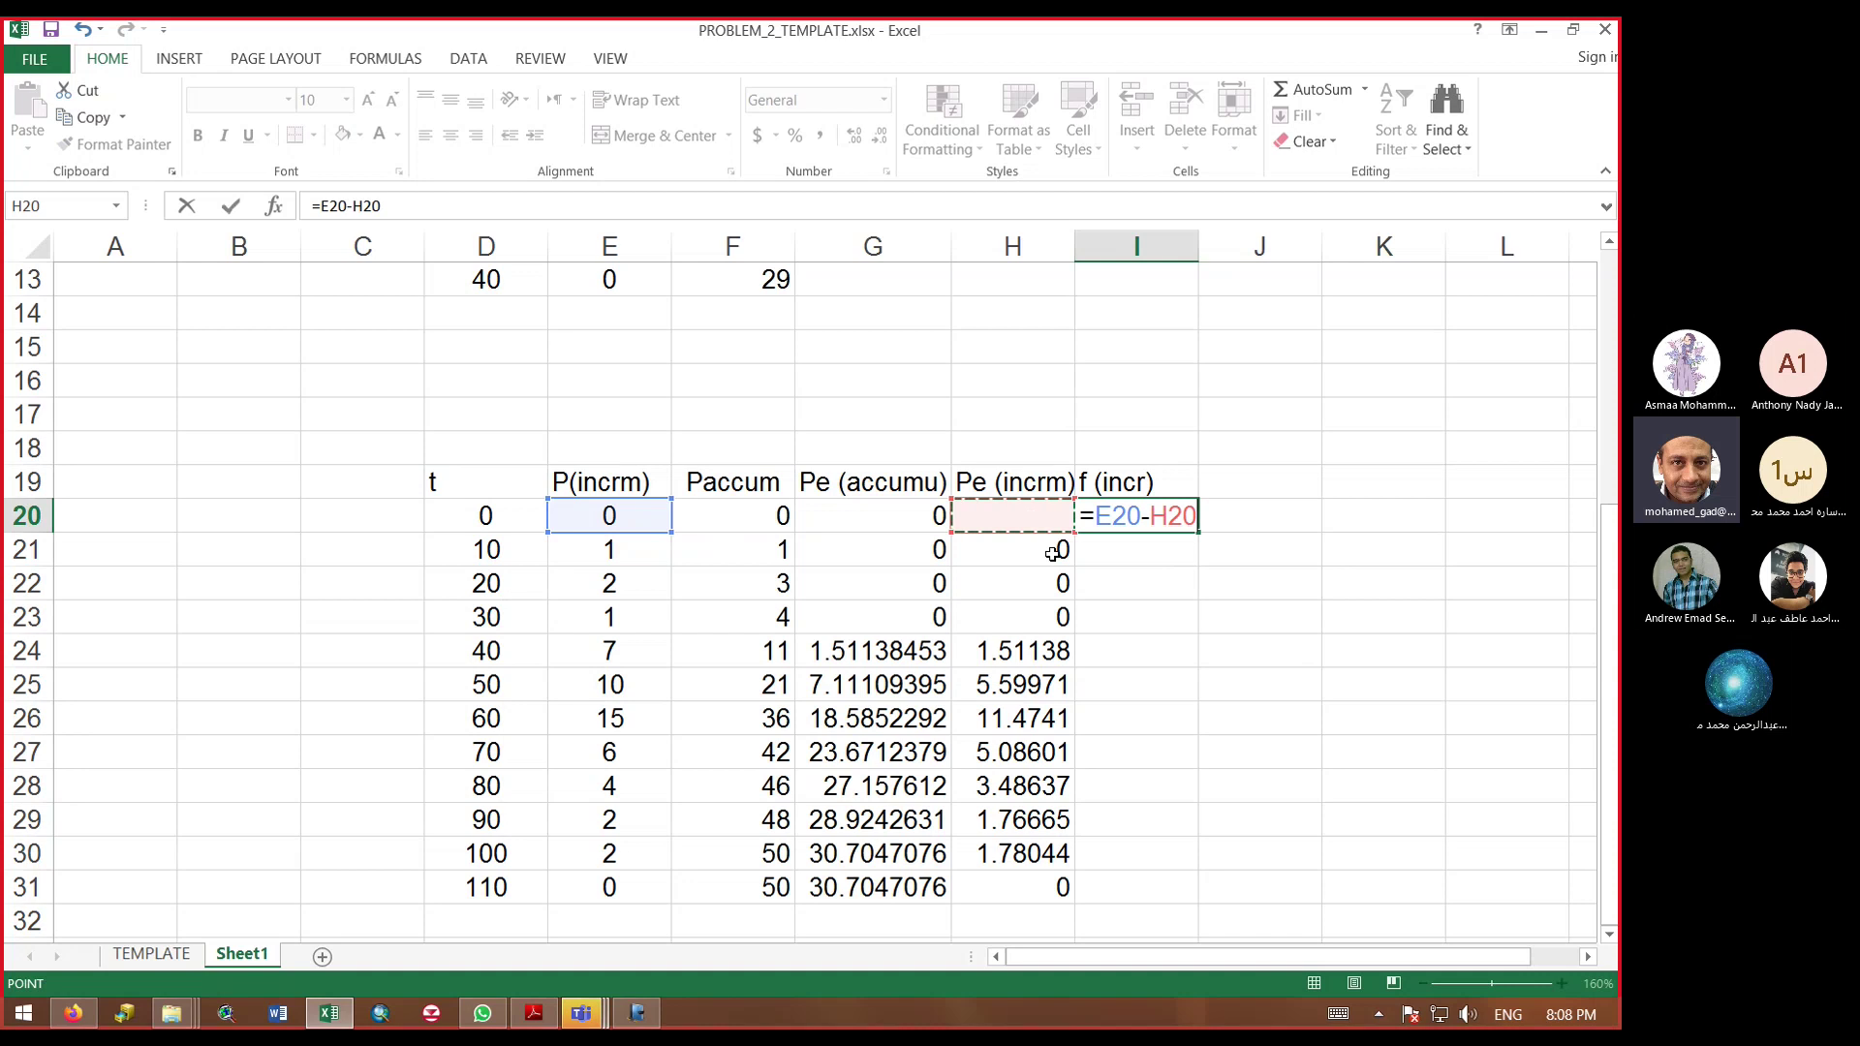
key("Return")
left_click(1184, 528)
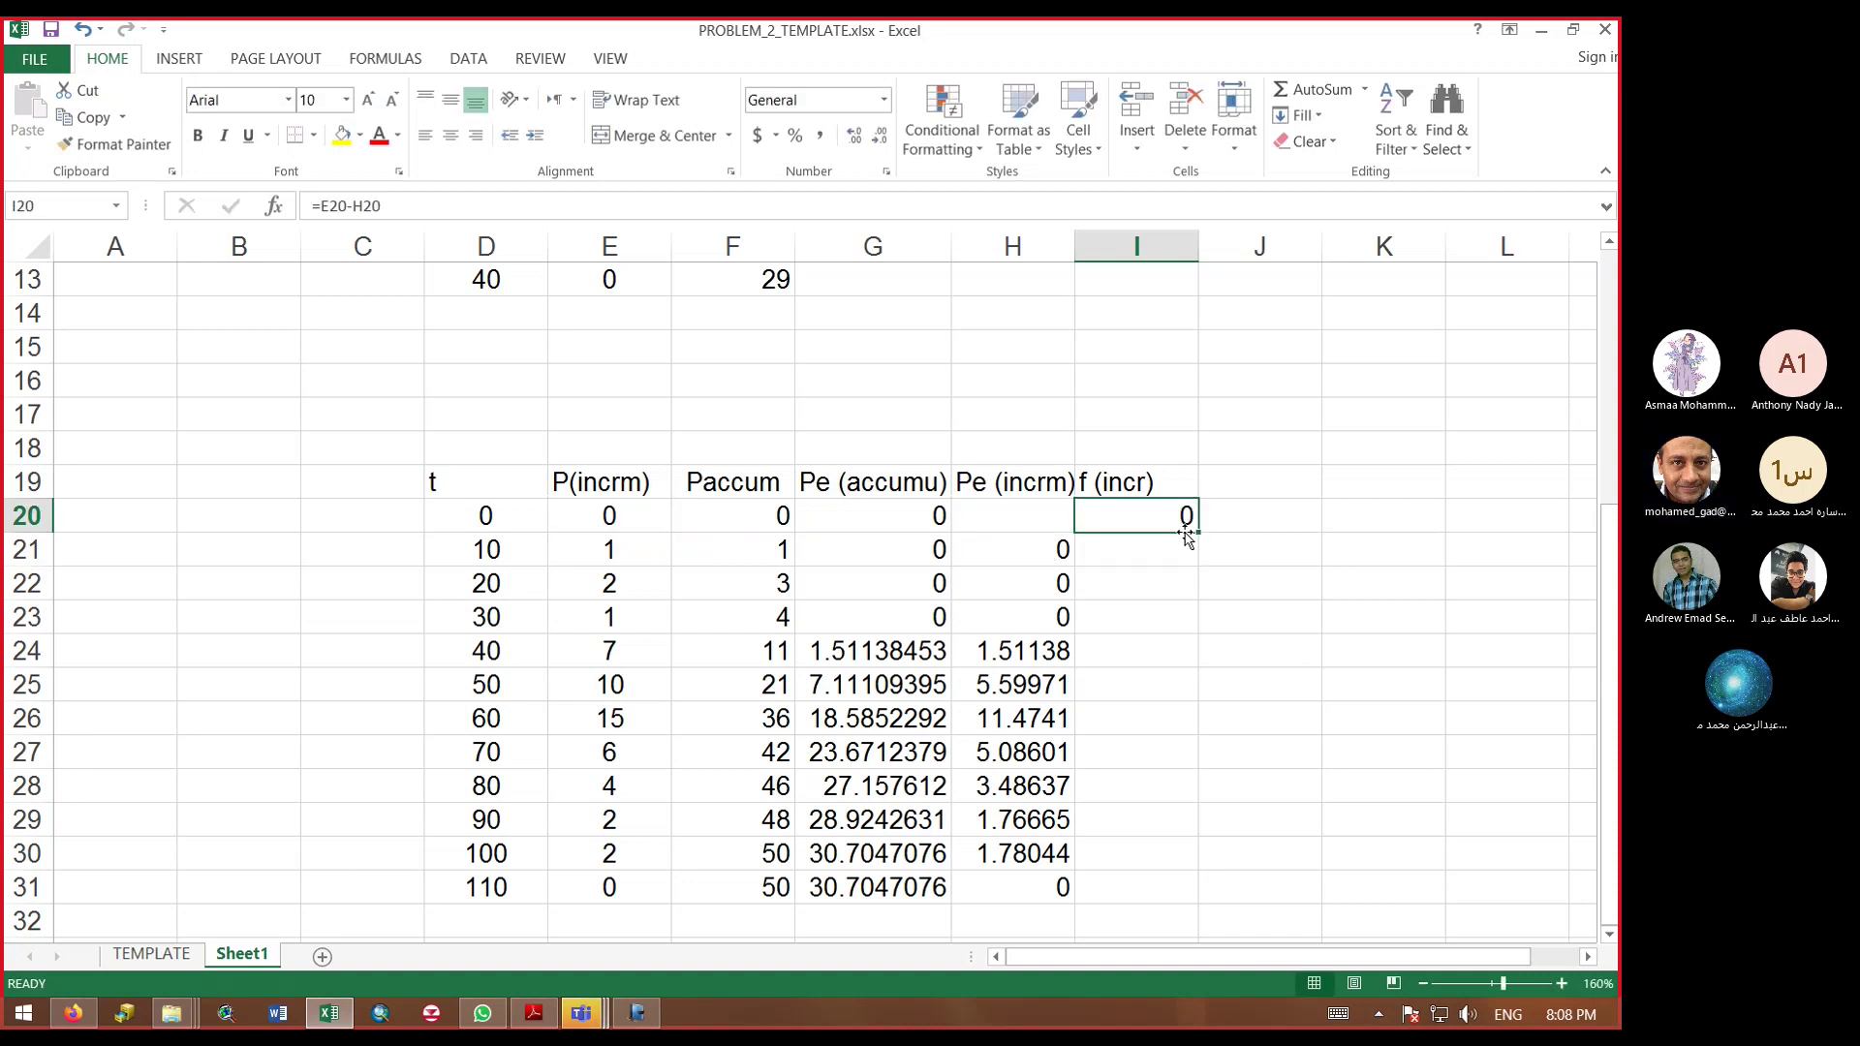
double_click(1198, 532)
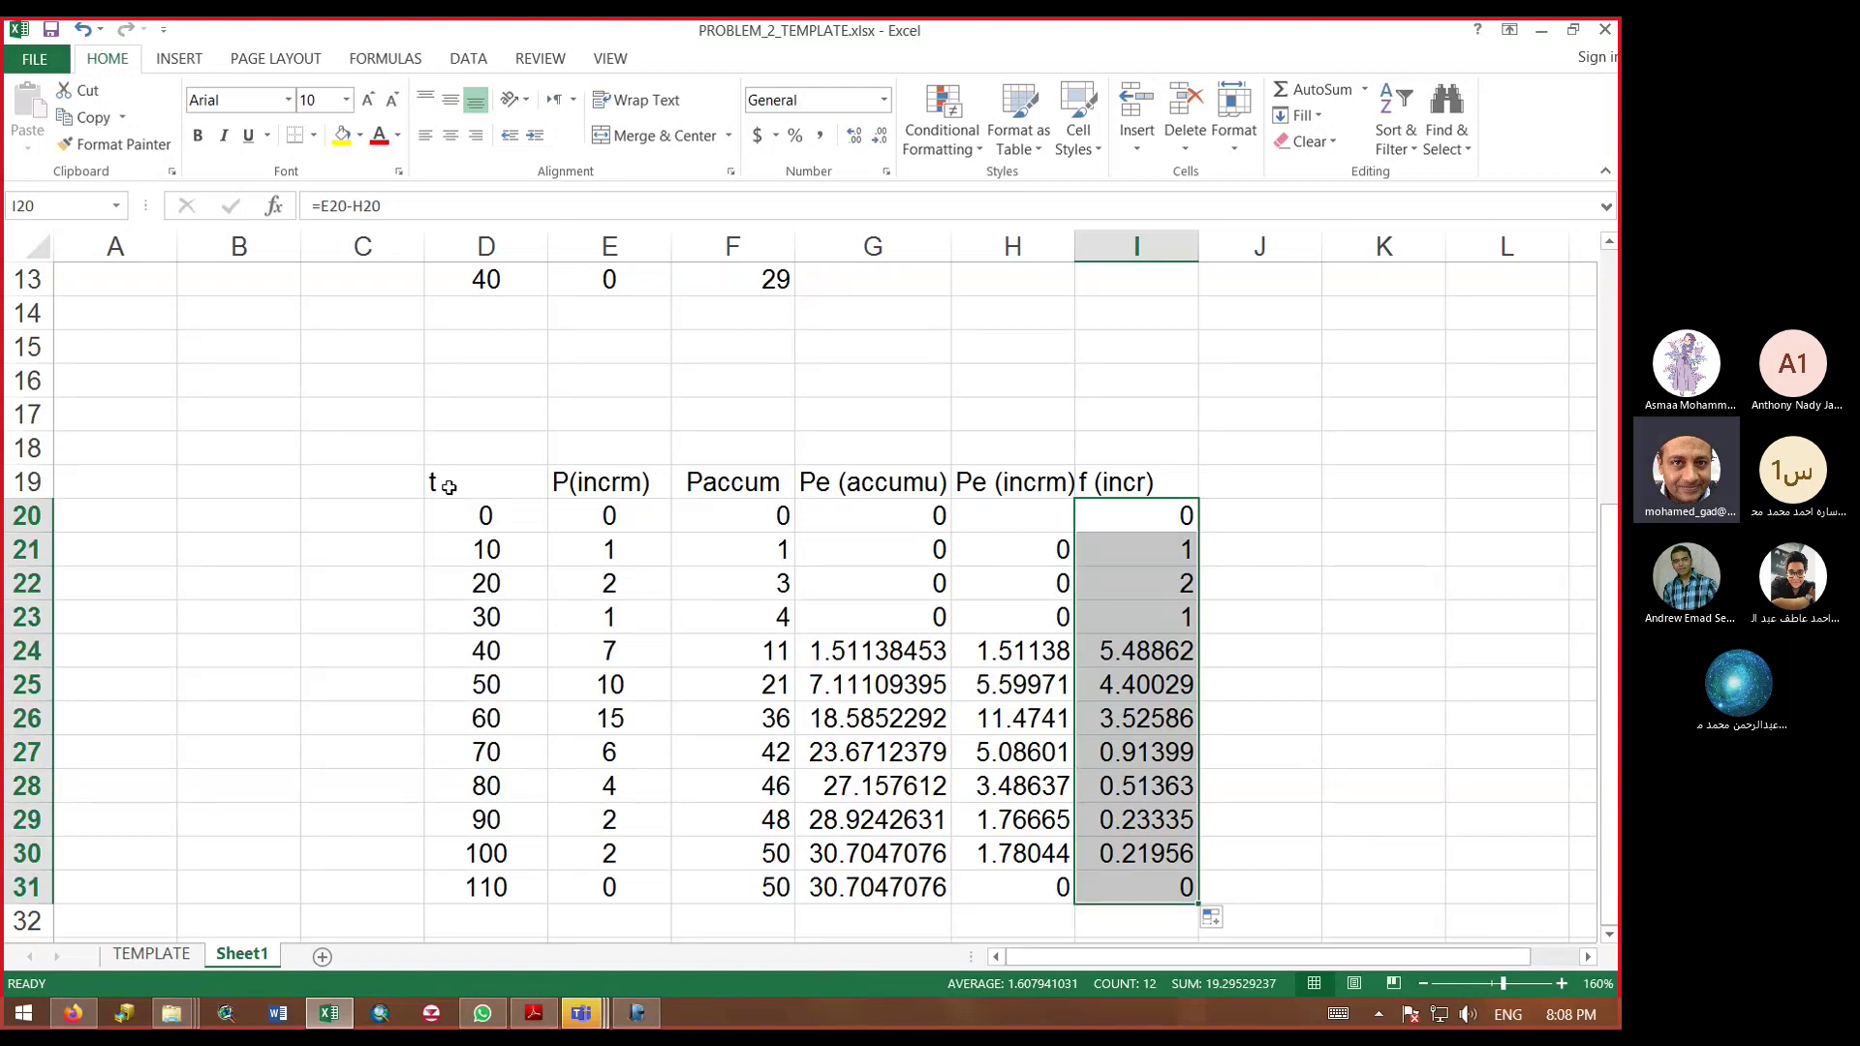
Step: Plot f (incr) against t from rows 19 to 31 as a smooth-line scatter chart without markers, and delete the chart after viewing
left_click_drag(448, 486, 486, 893)
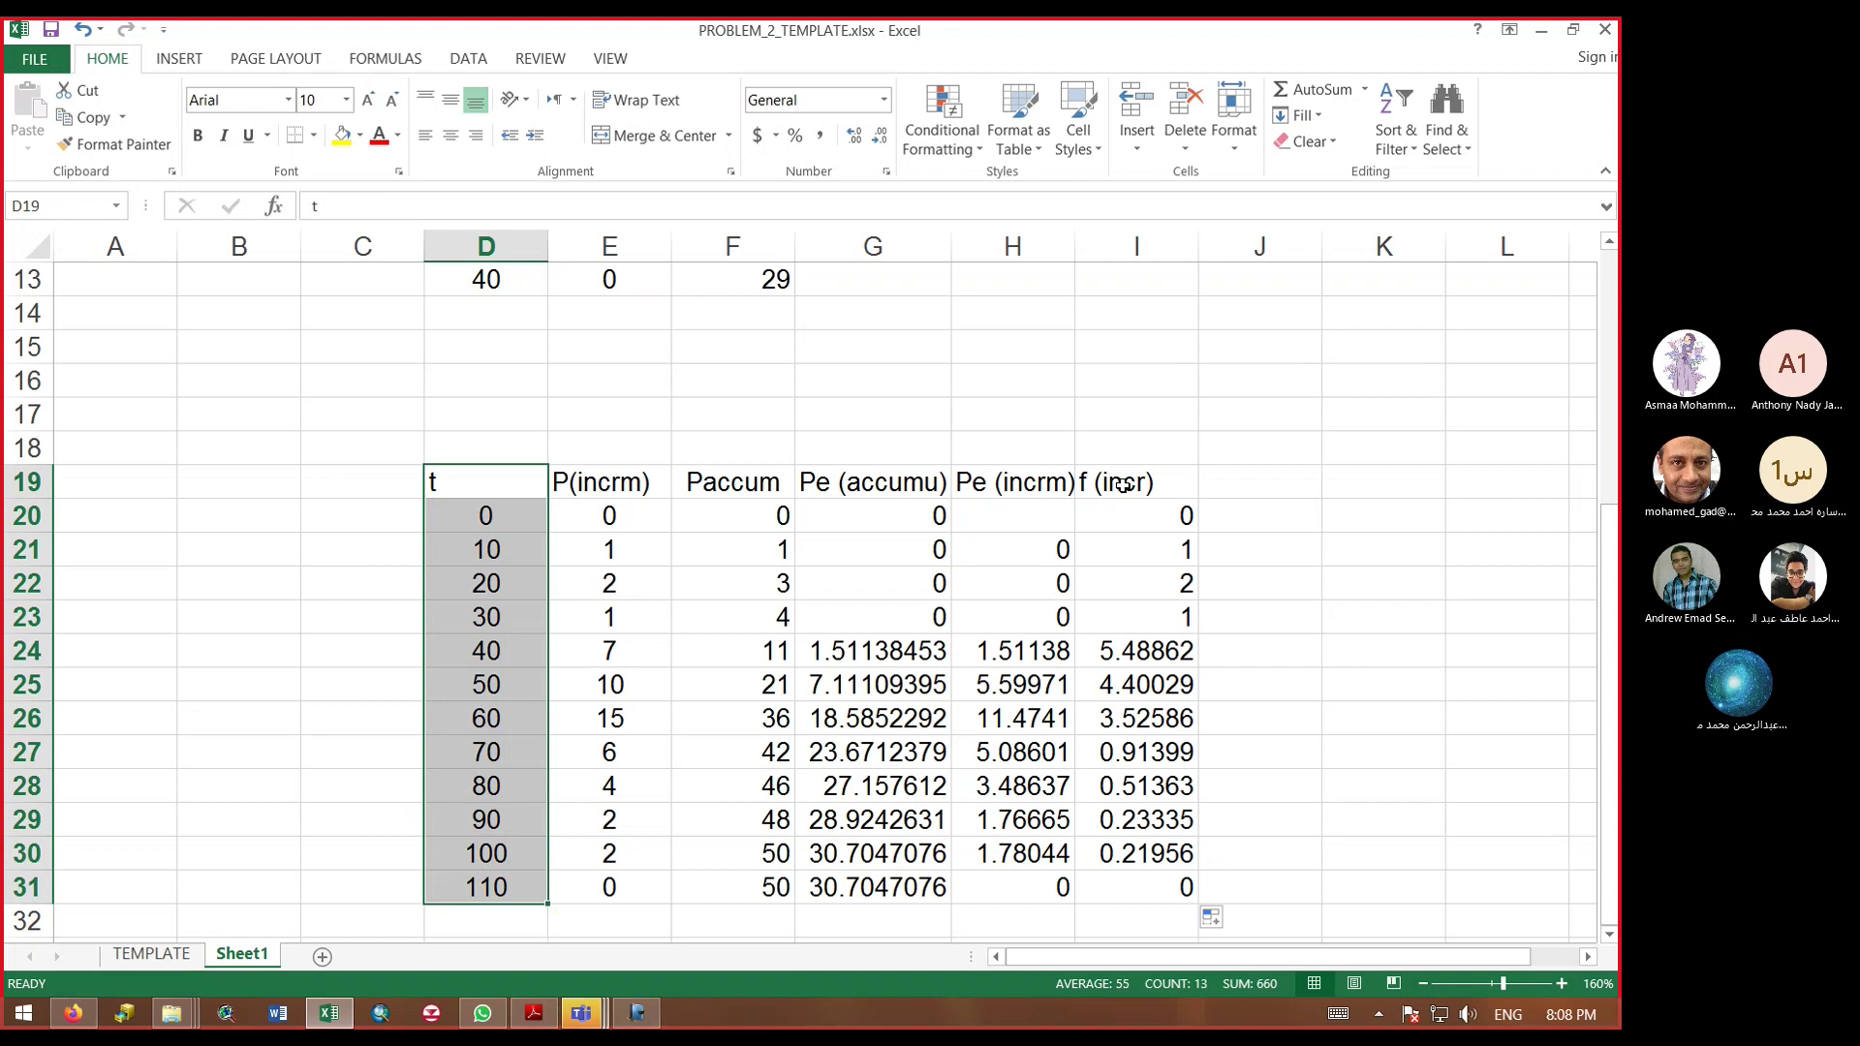
left_click_drag(1129, 482, 1183, 884)
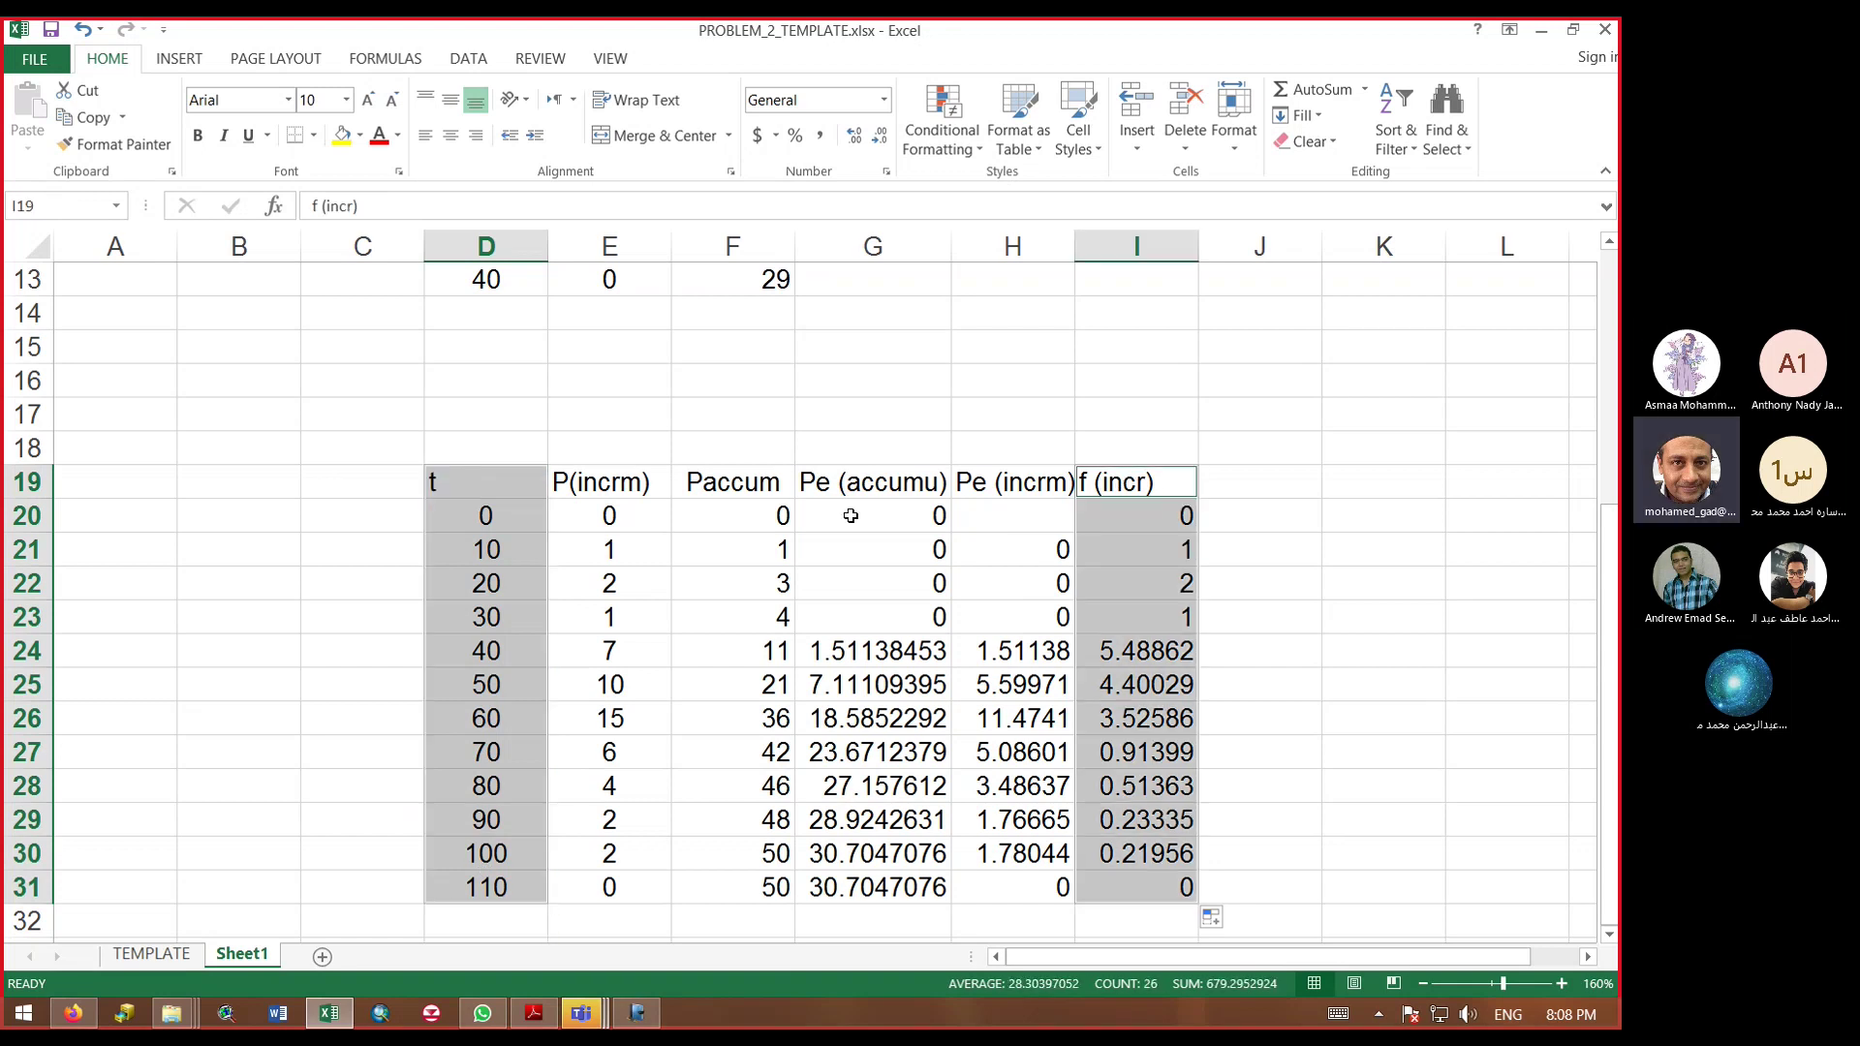
left_click(194, 62)
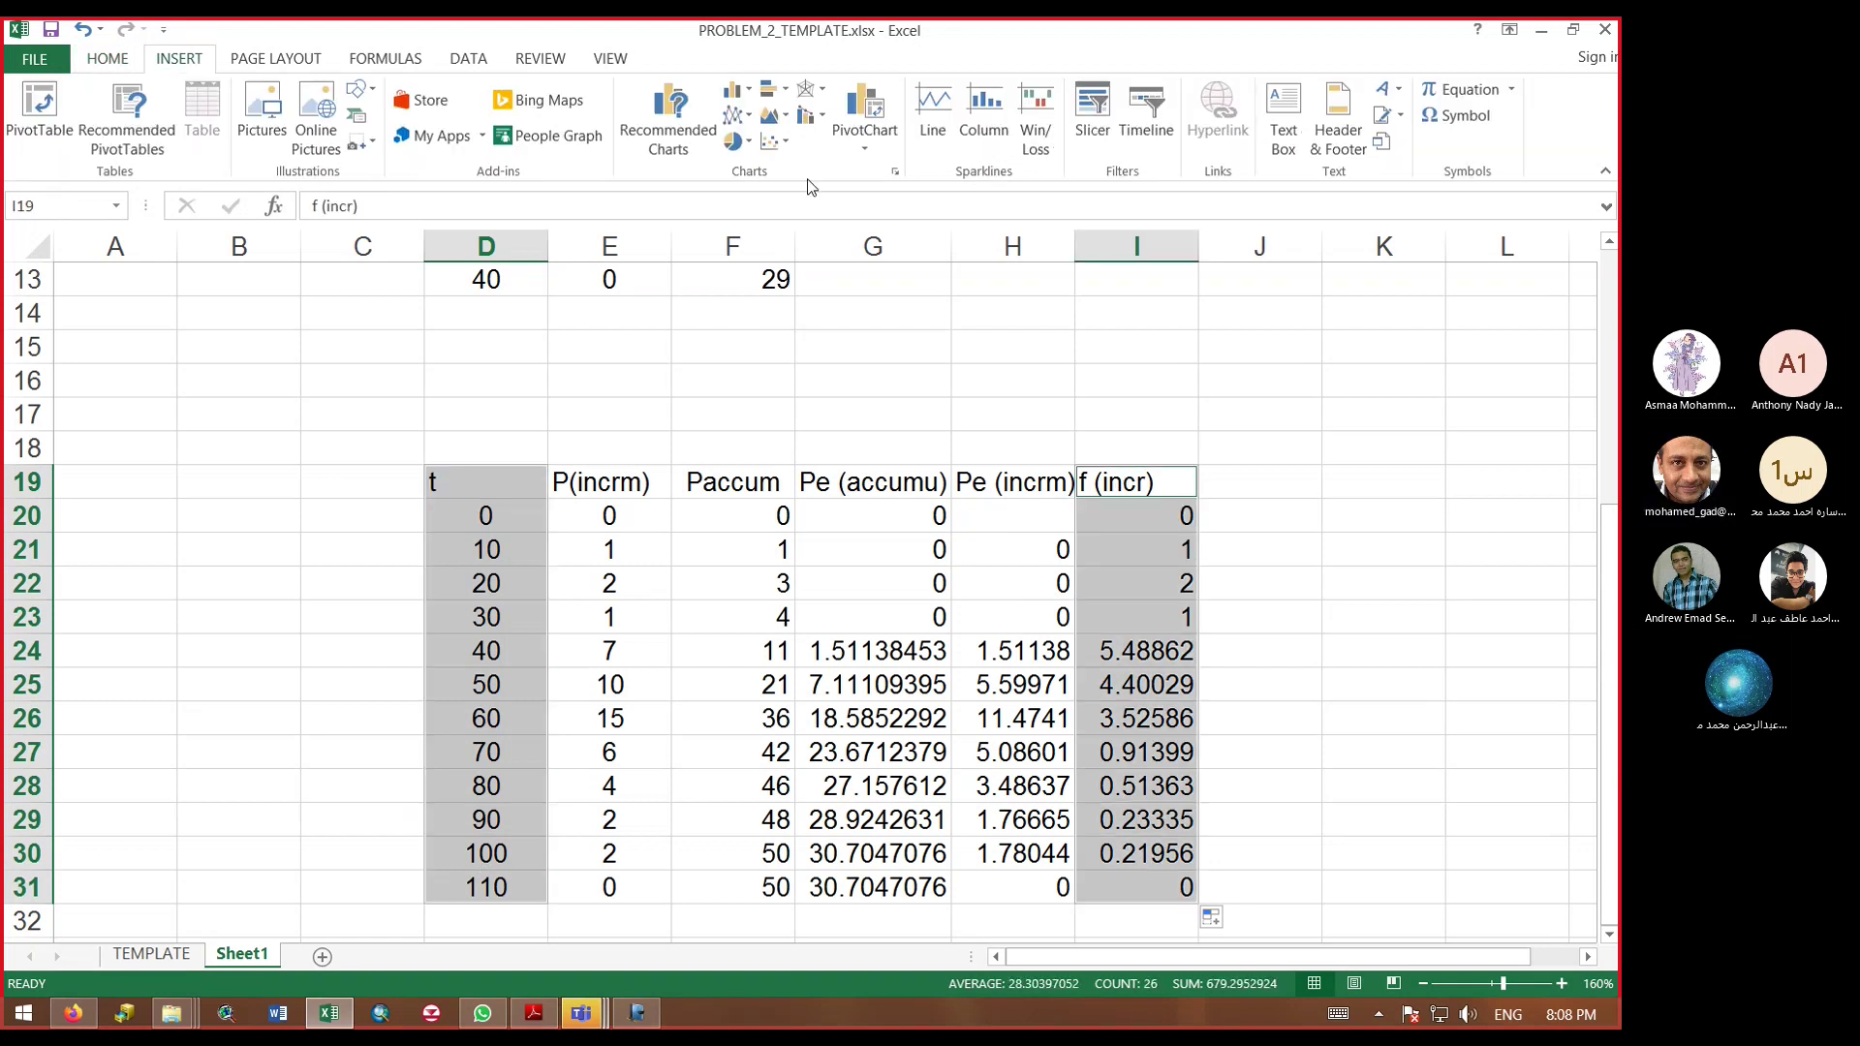
left_click(783, 141)
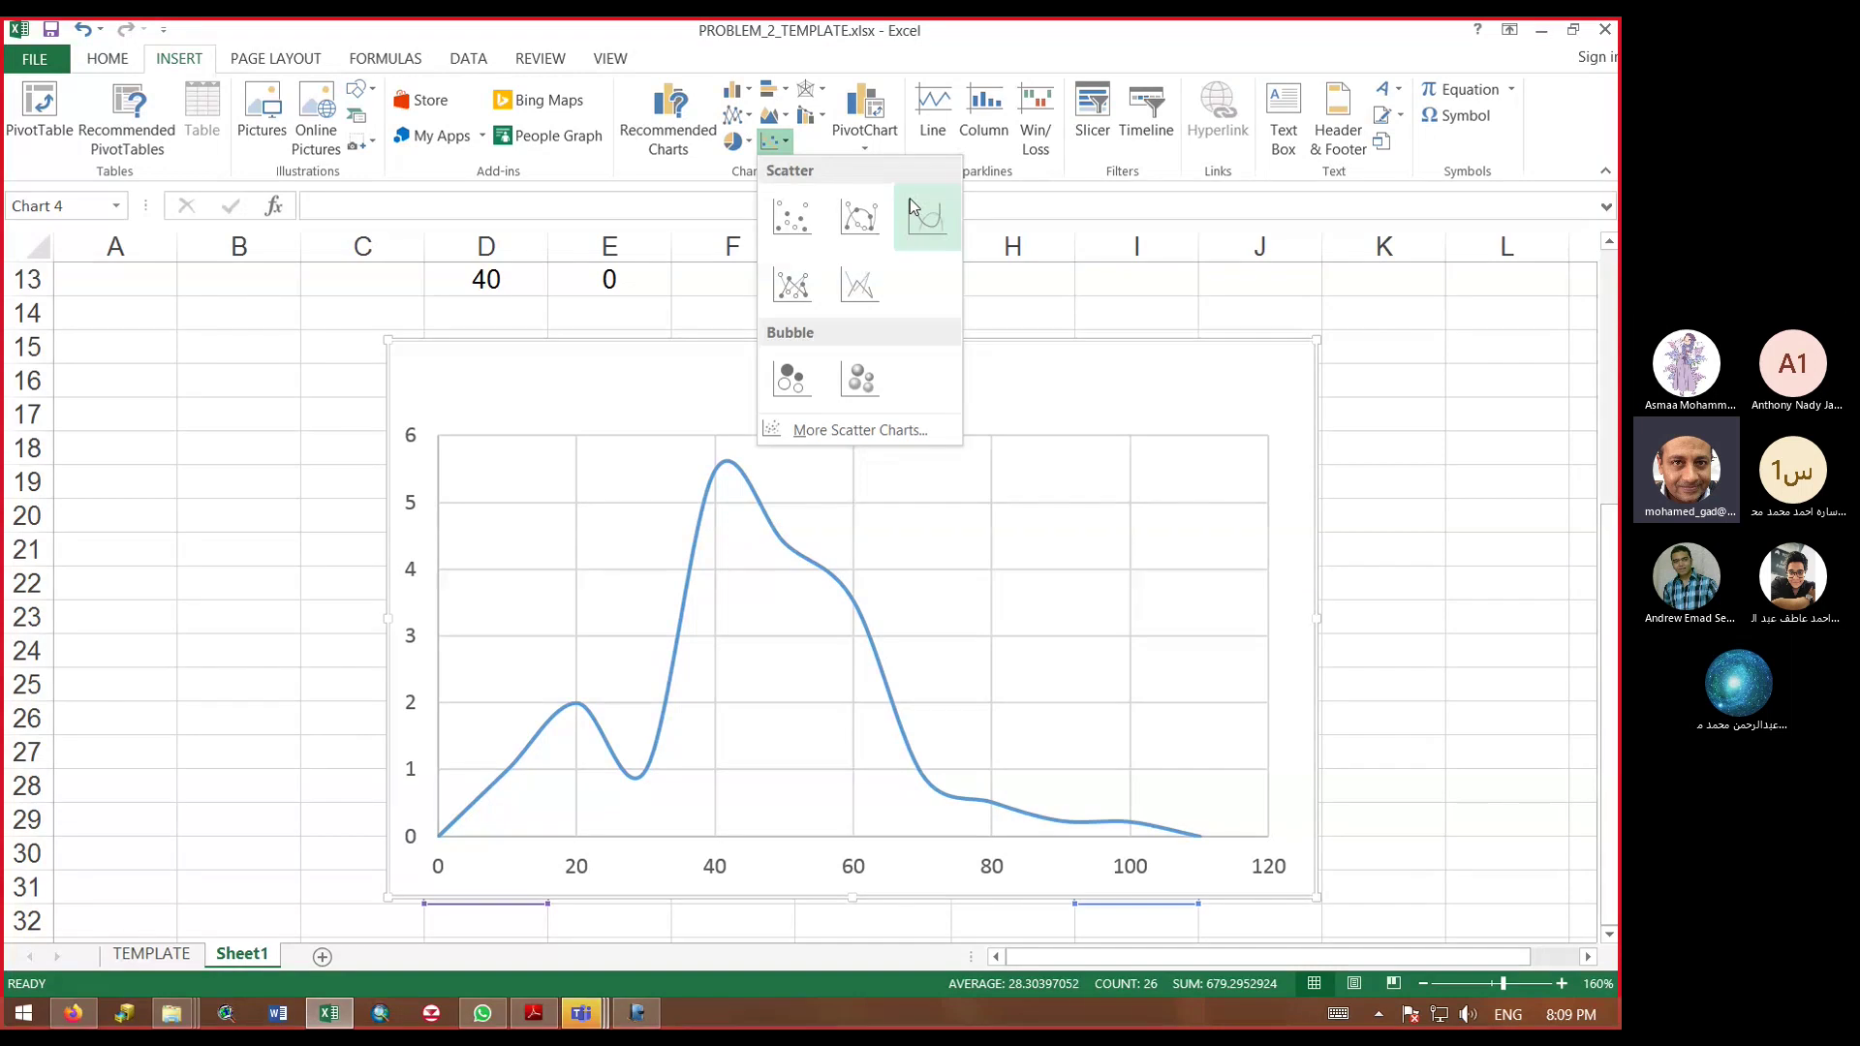
left_click(910, 199)
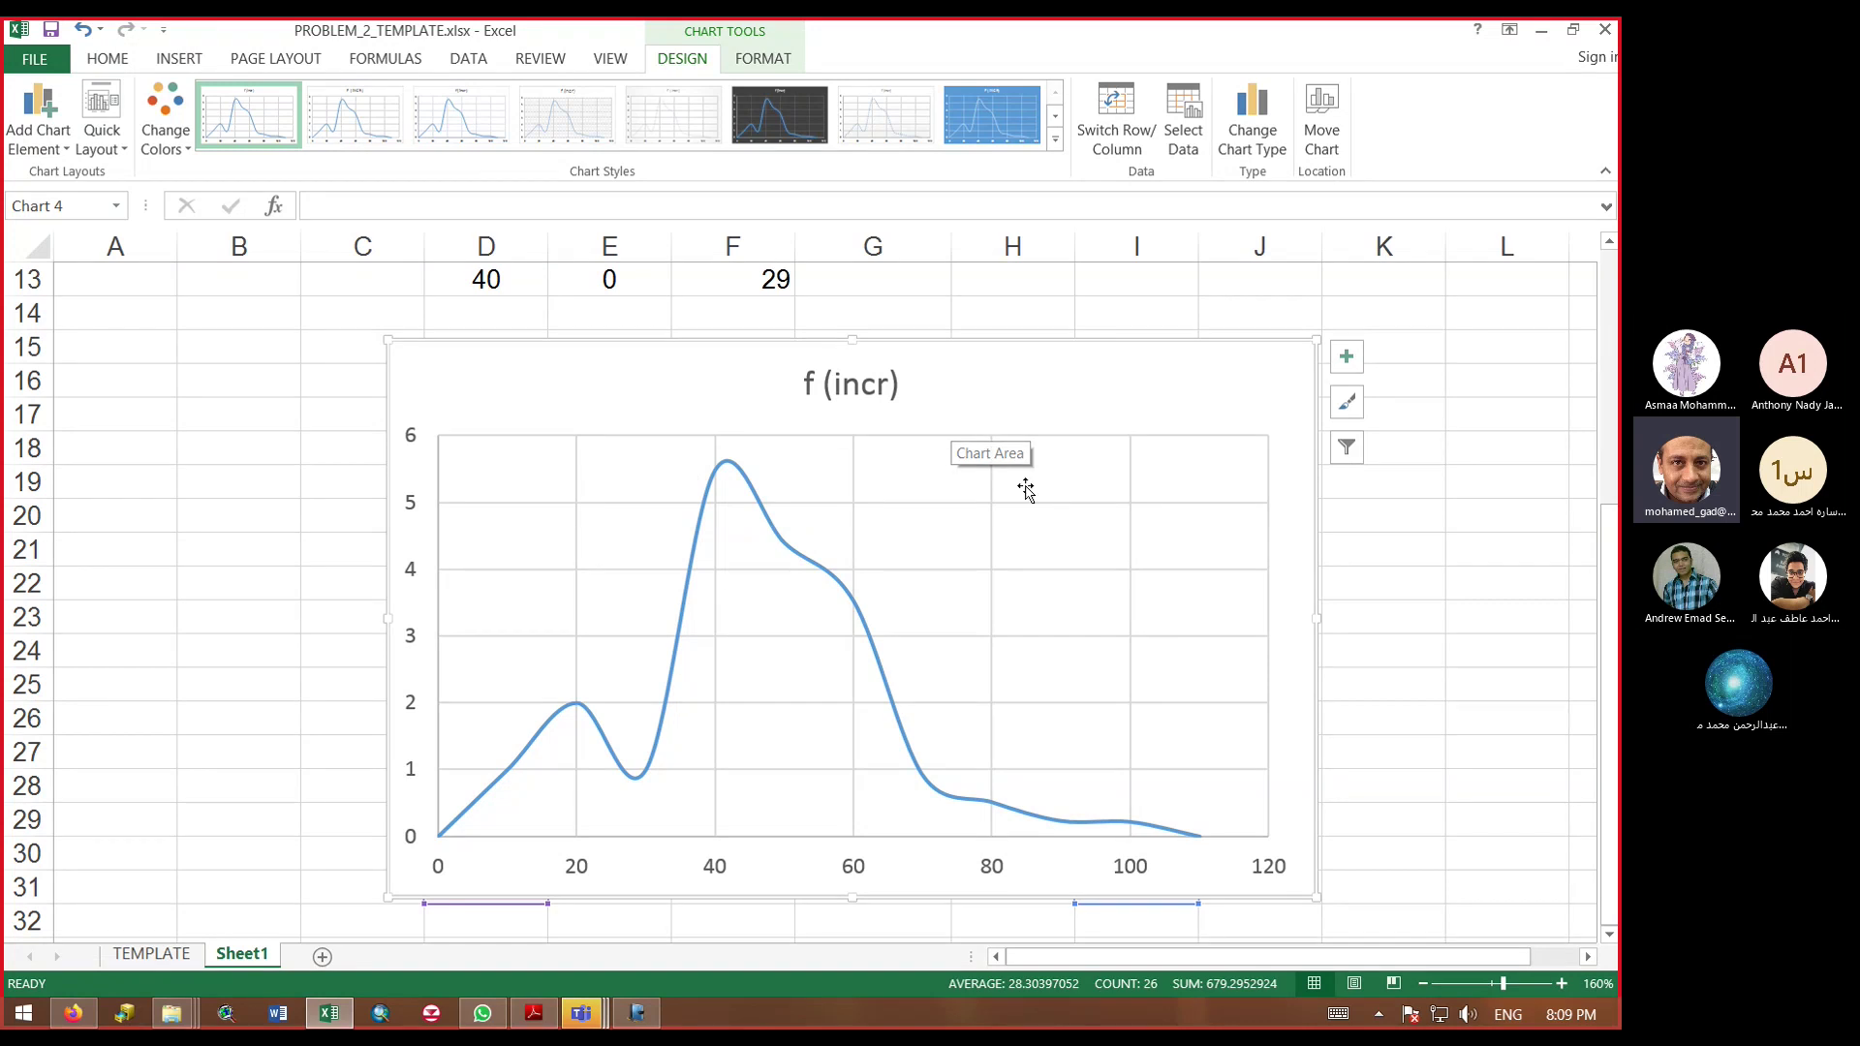
key("Delete")
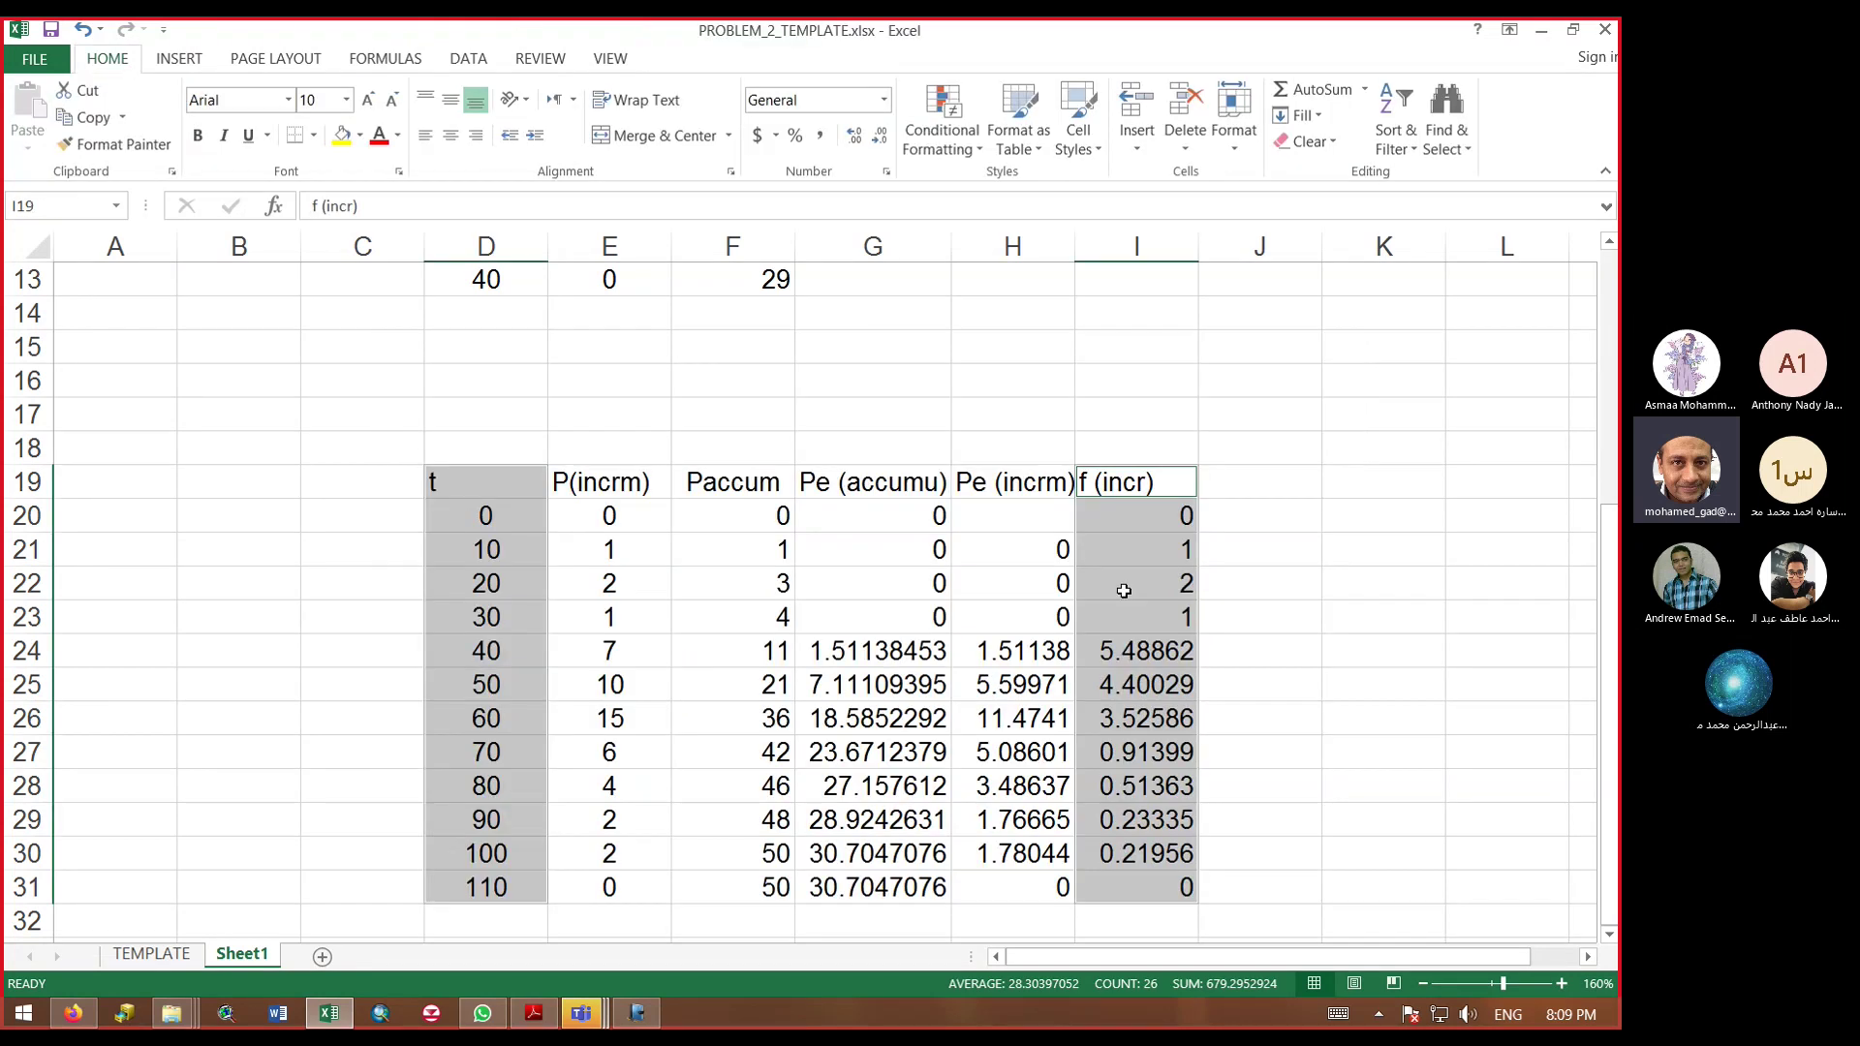
left_click(1238, 613)
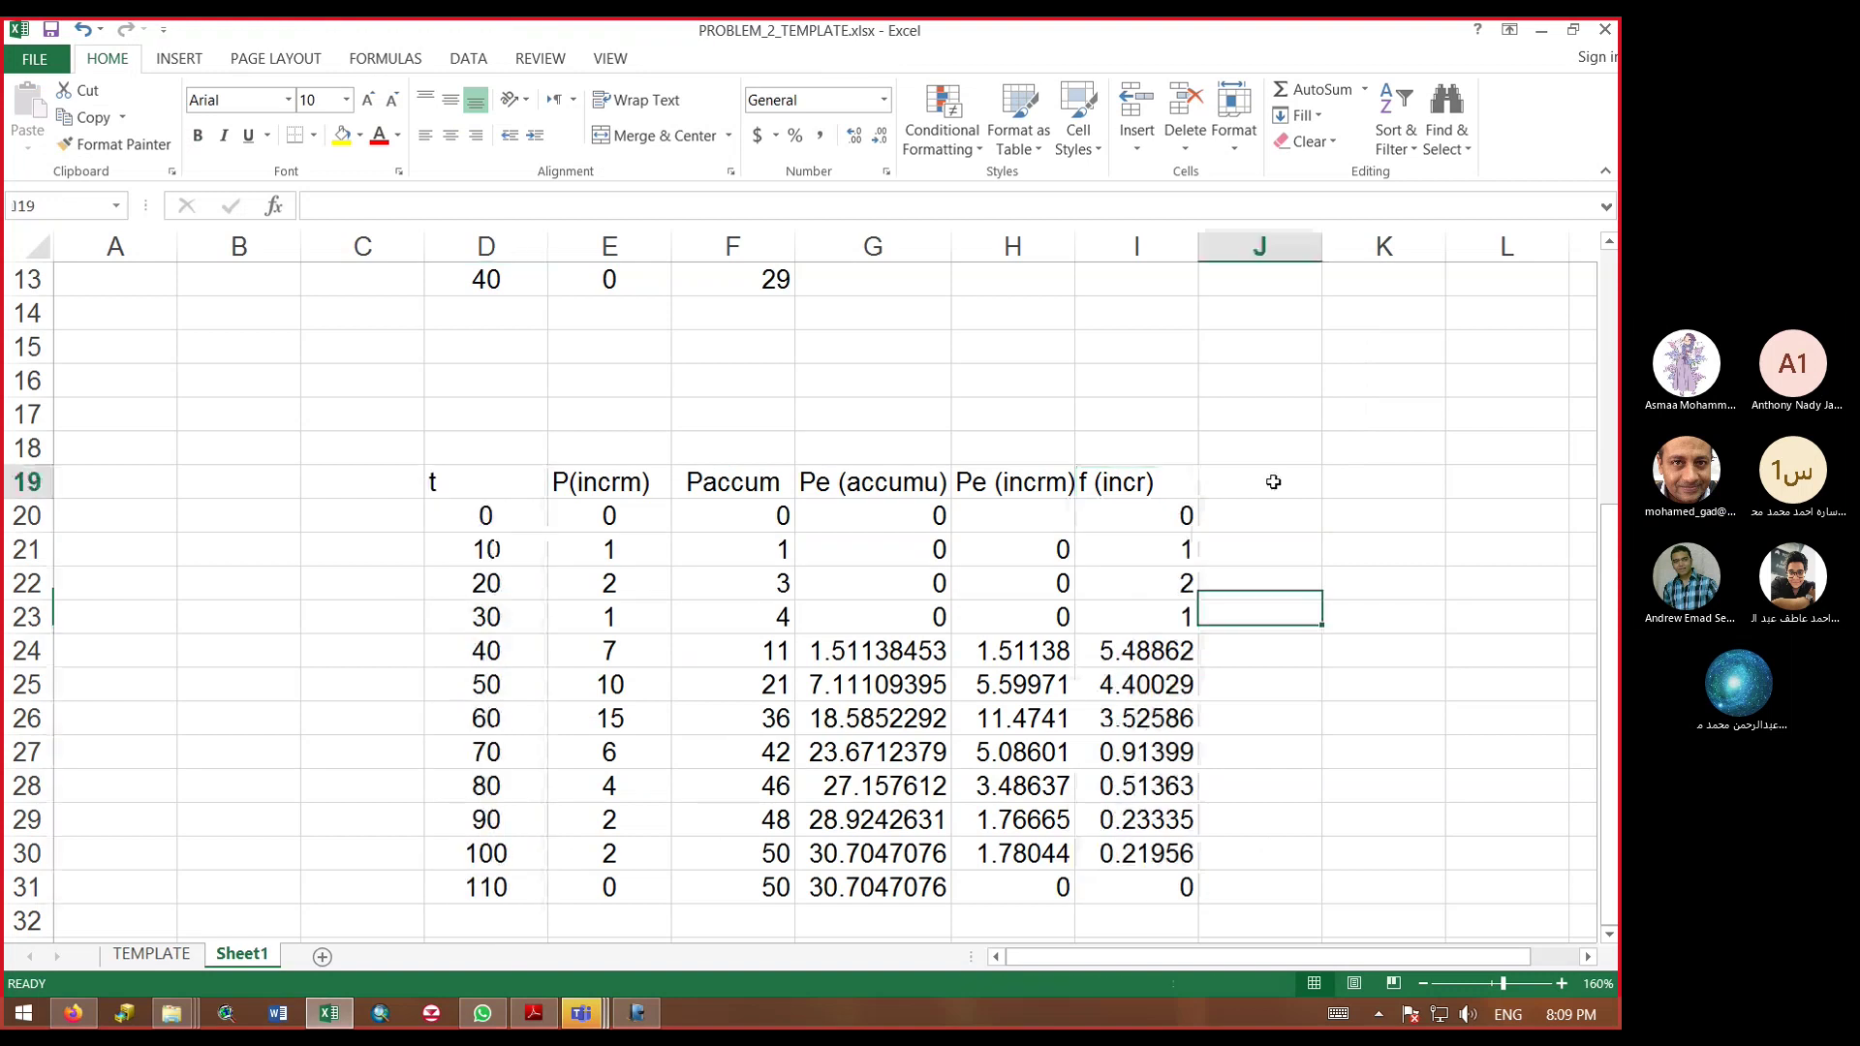
Step: Add the column header "F (total)" in cell J19
left_click(1266, 479)
type("F (t")
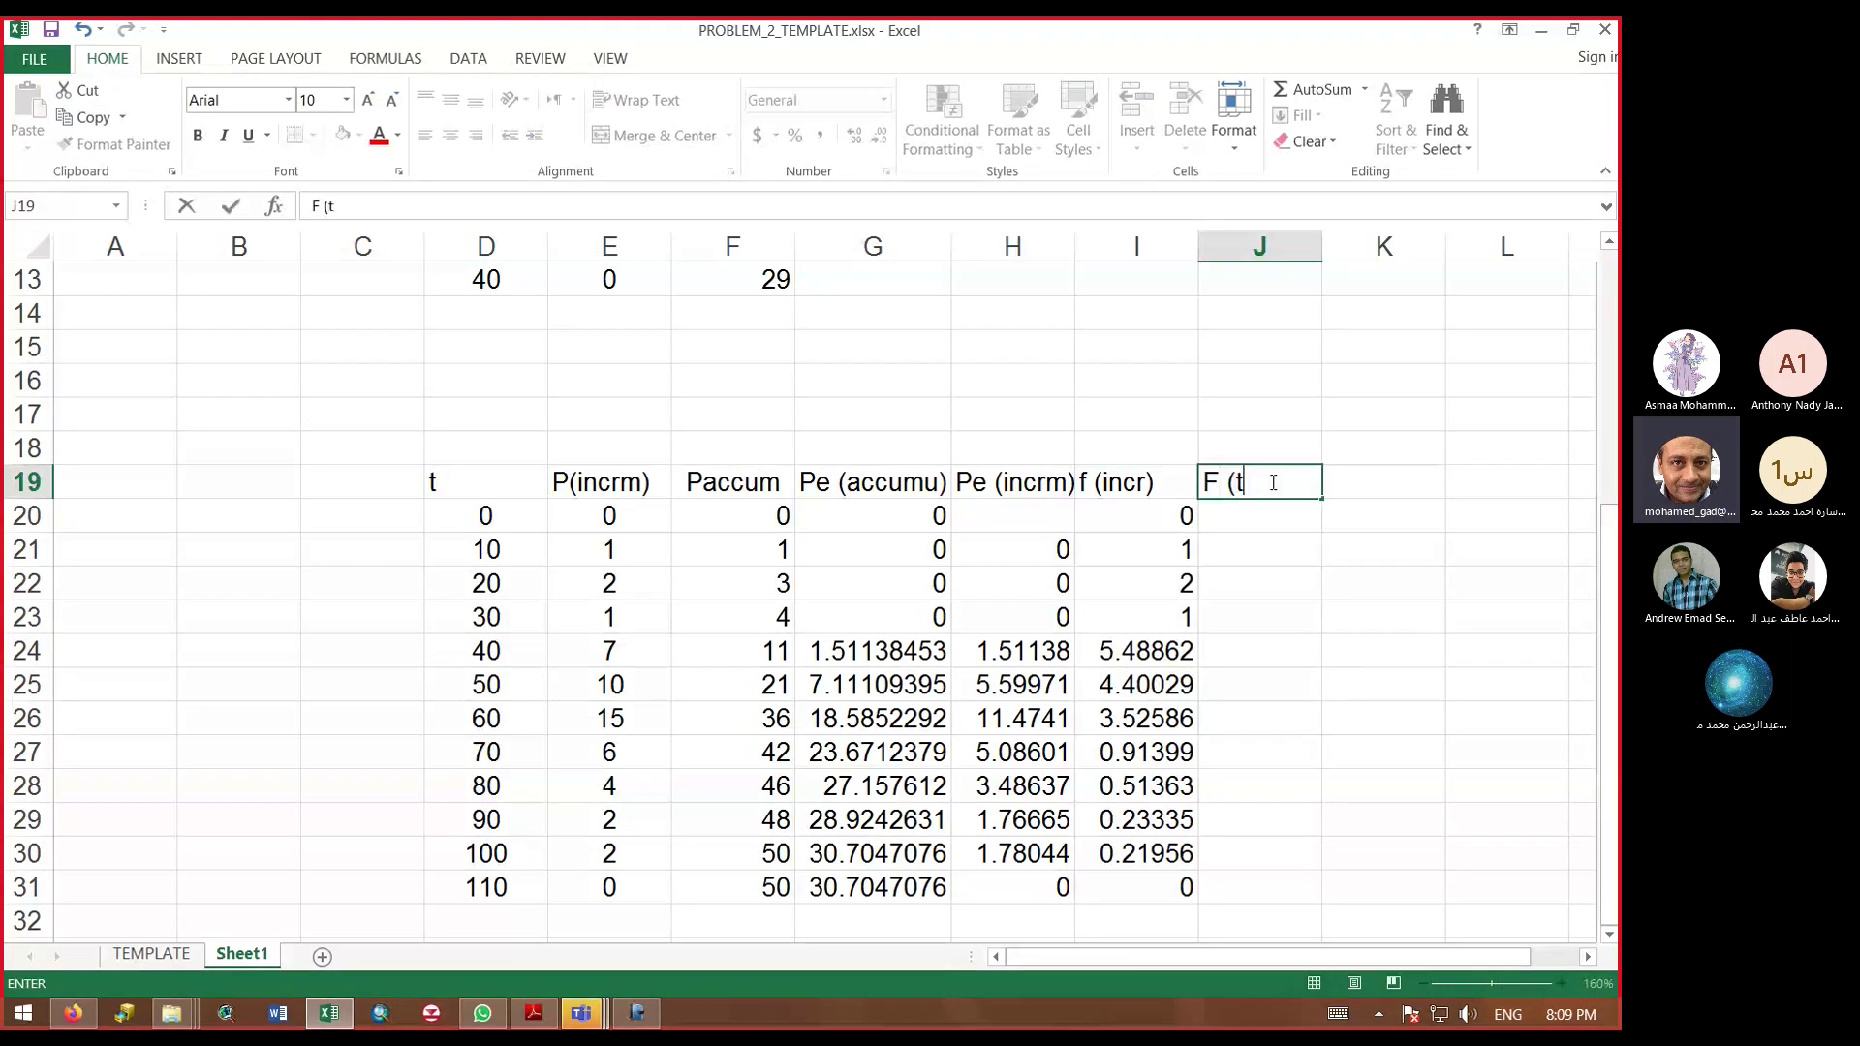
type("otal)")
left_click(1307, 570)
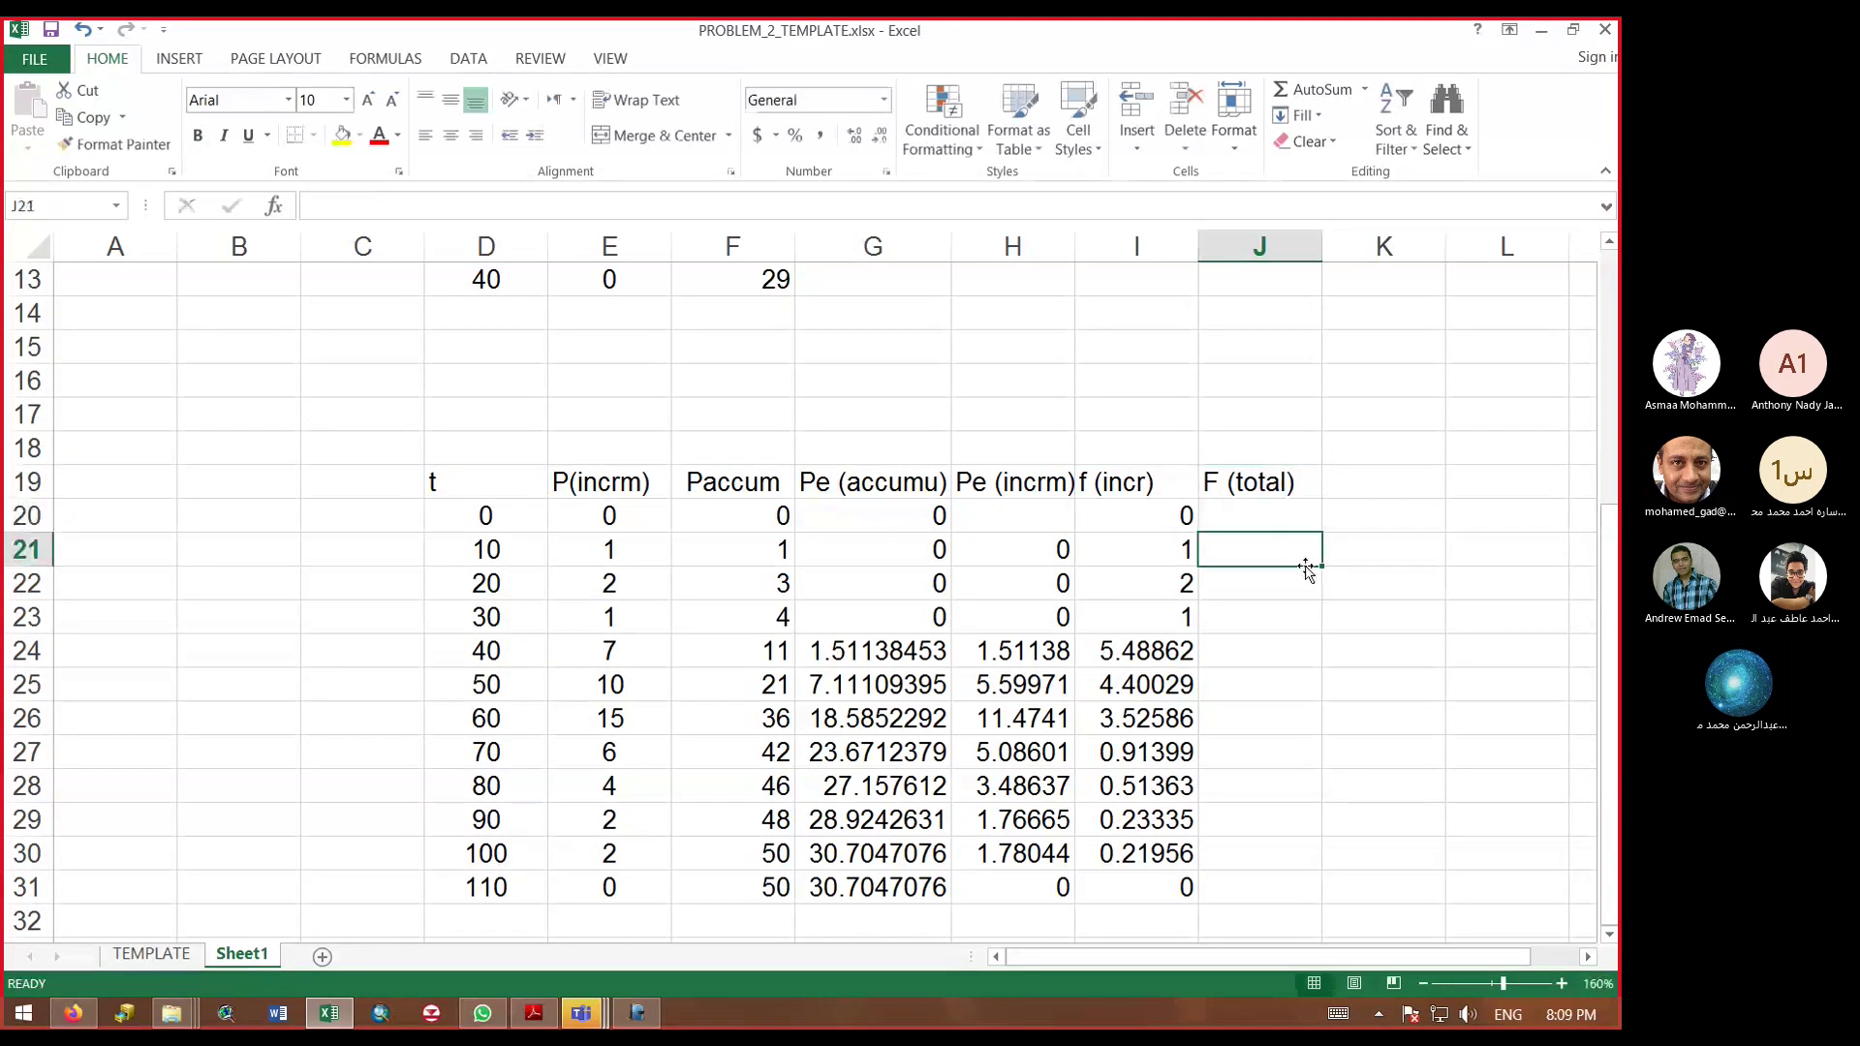
Step: Enter the formula =F20-G20 in cell J20 to subtract accumulated Pe from accumulated rainfall
left_click(1296, 522)
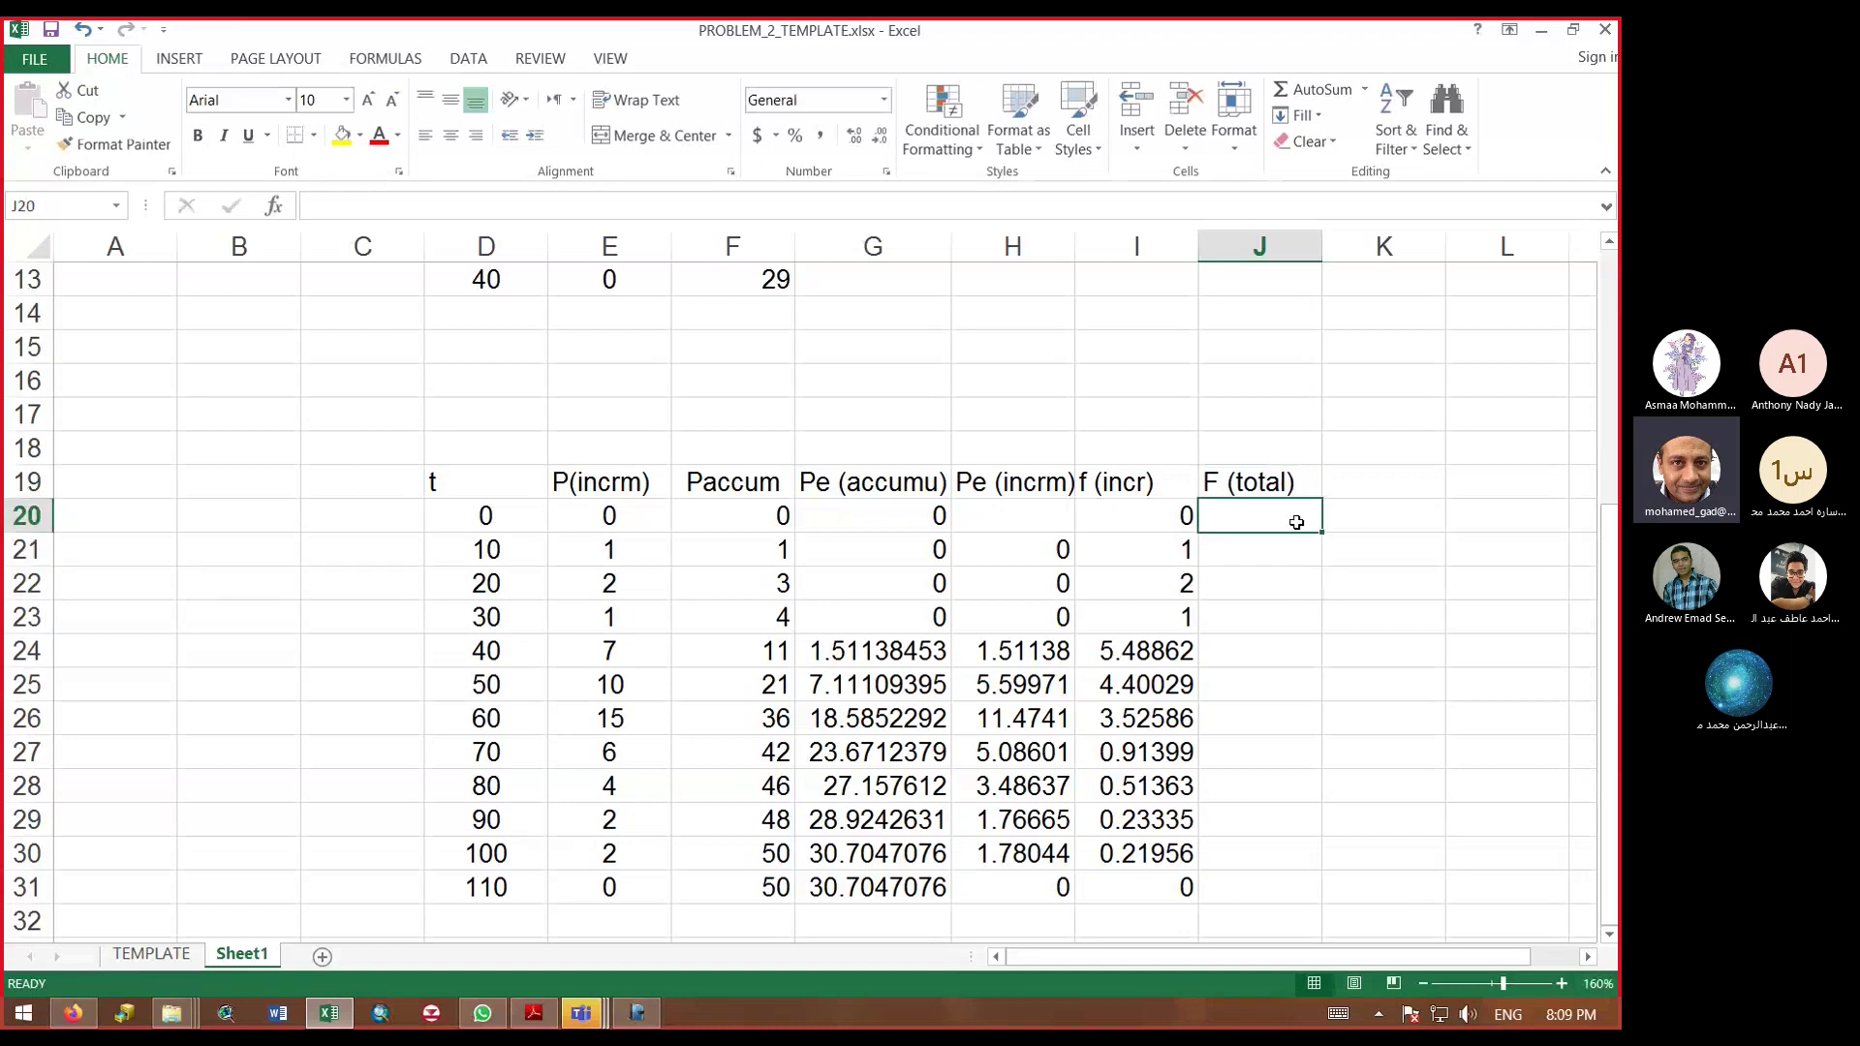
type("=")
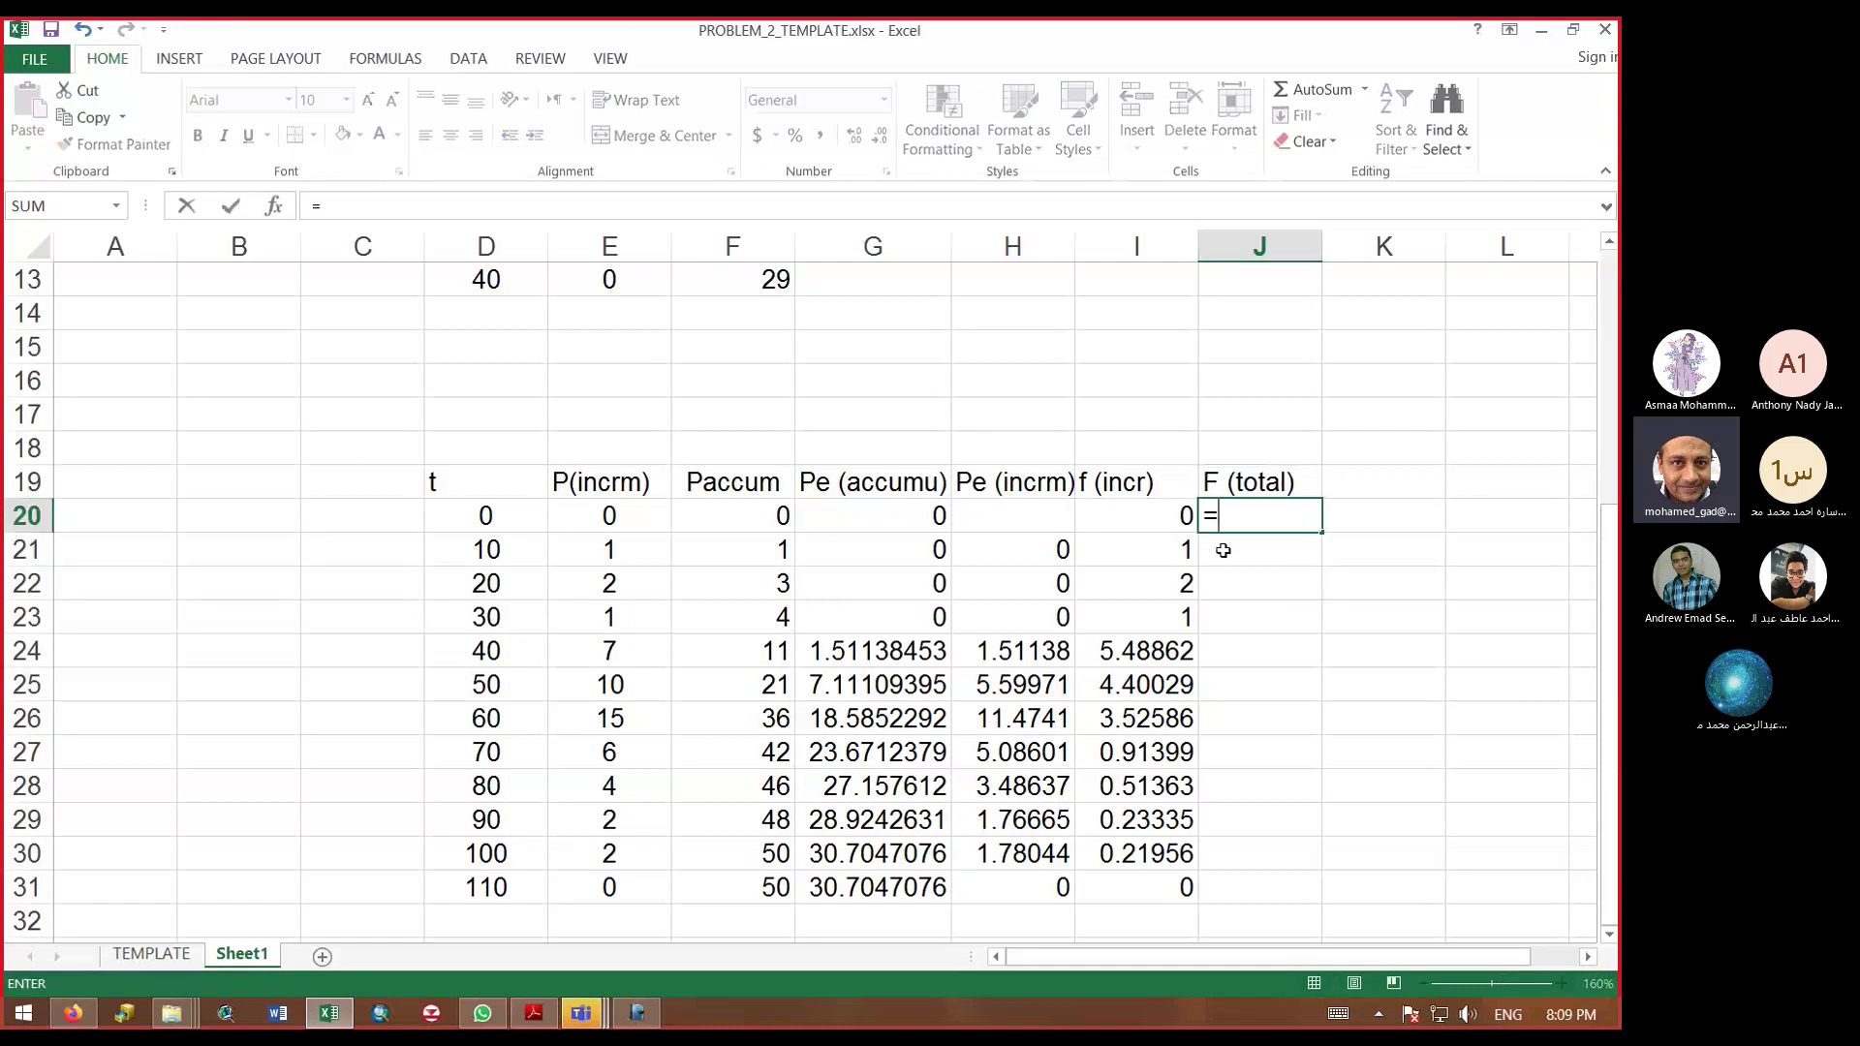
left_click(741, 522)
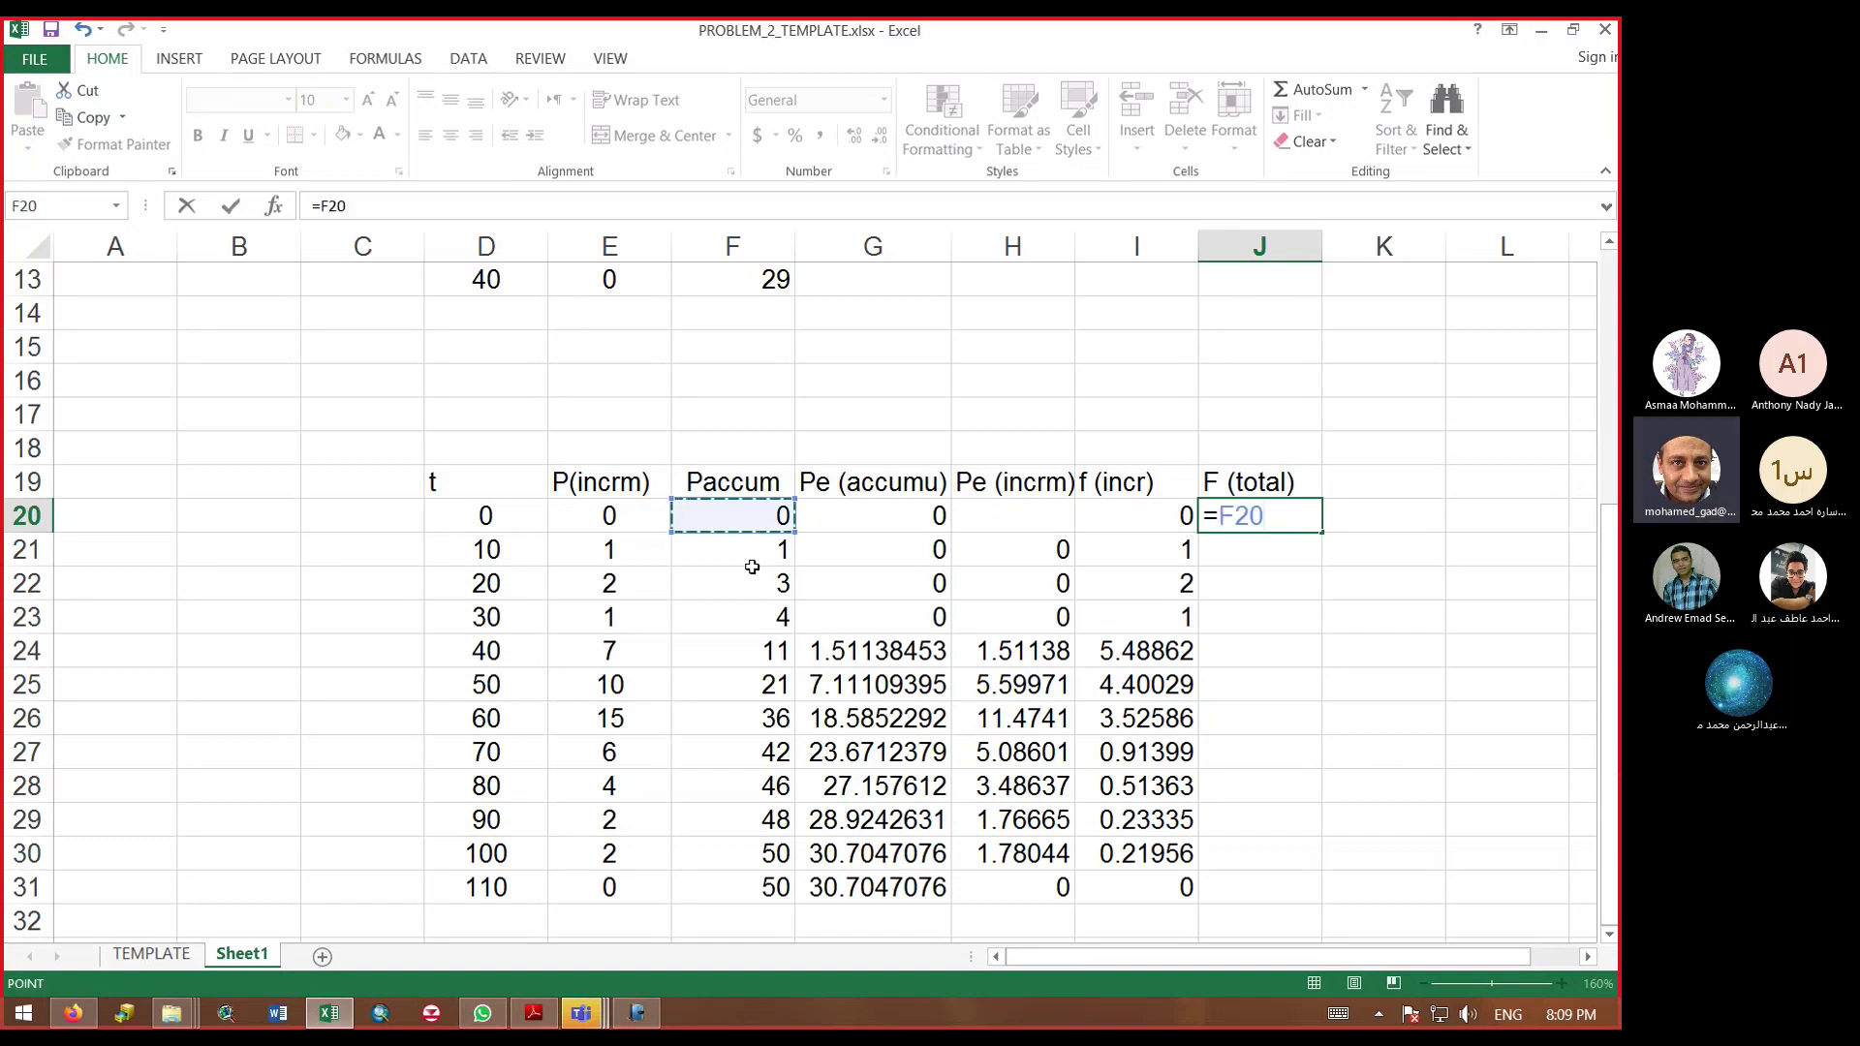
type("-")
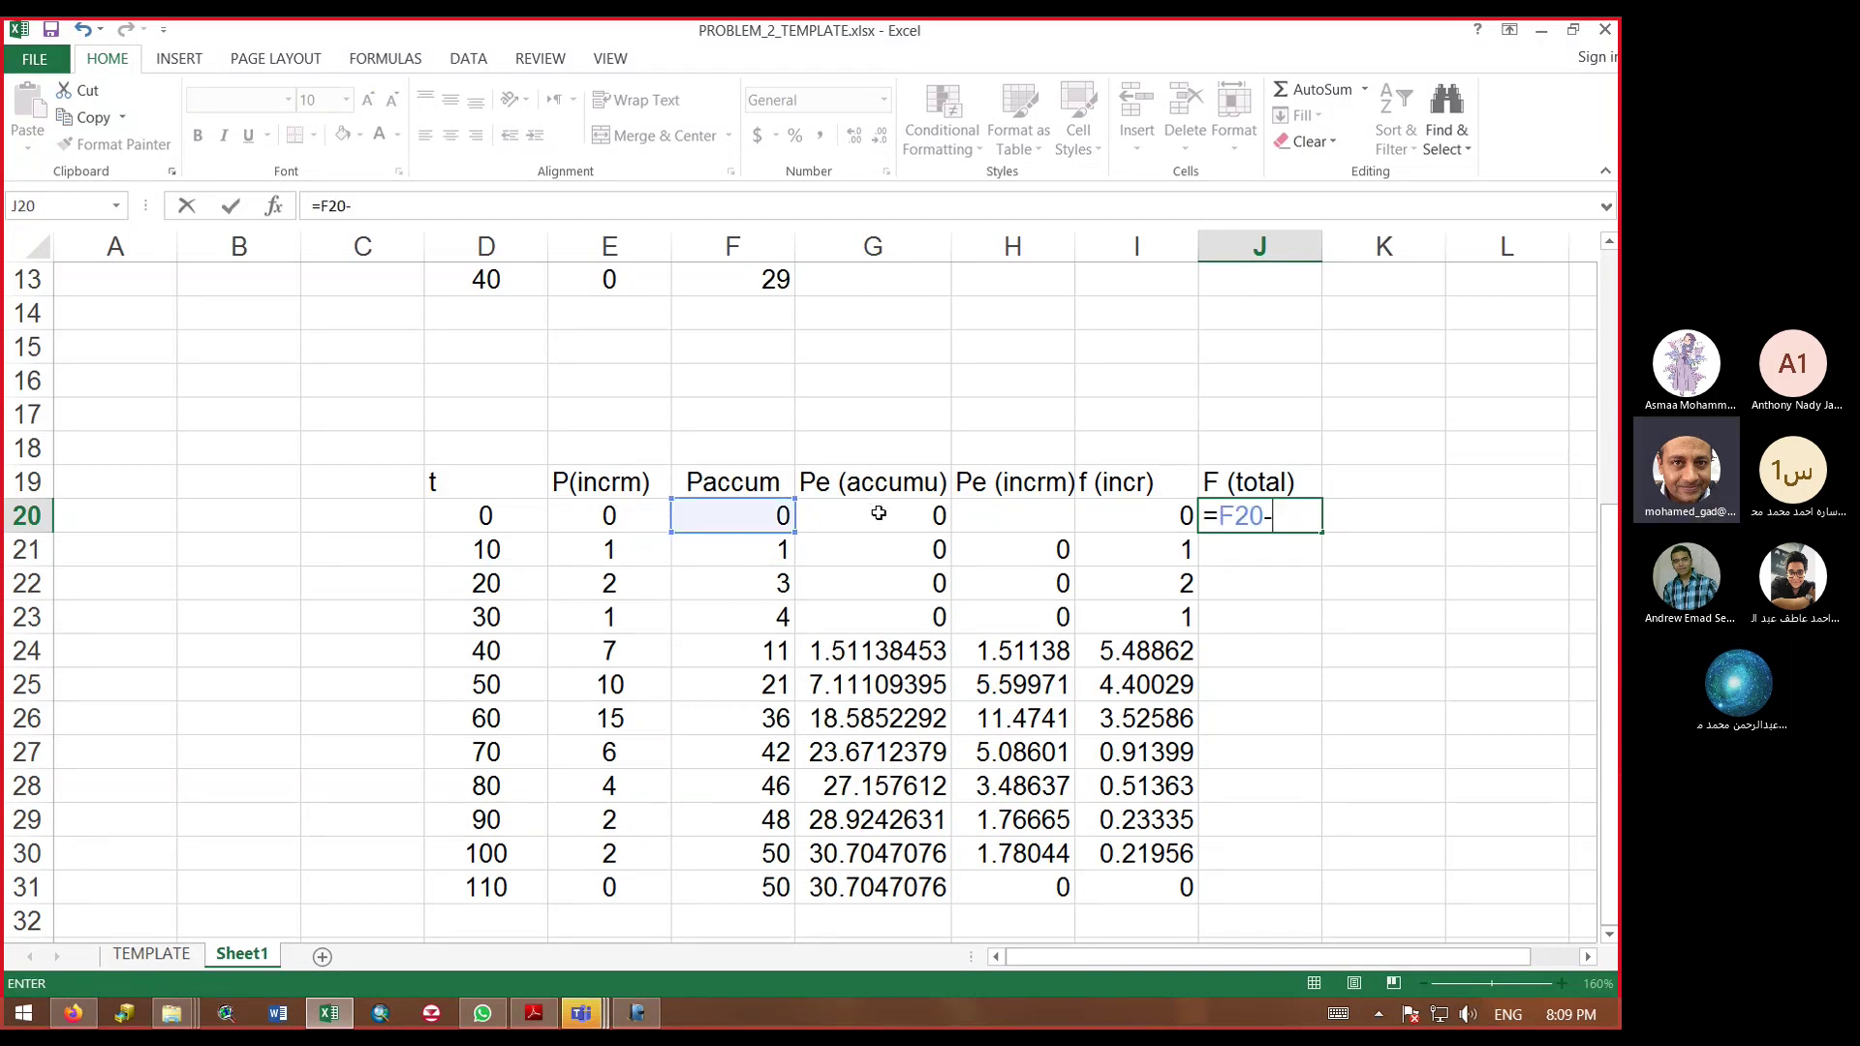
left_click(878, 514)
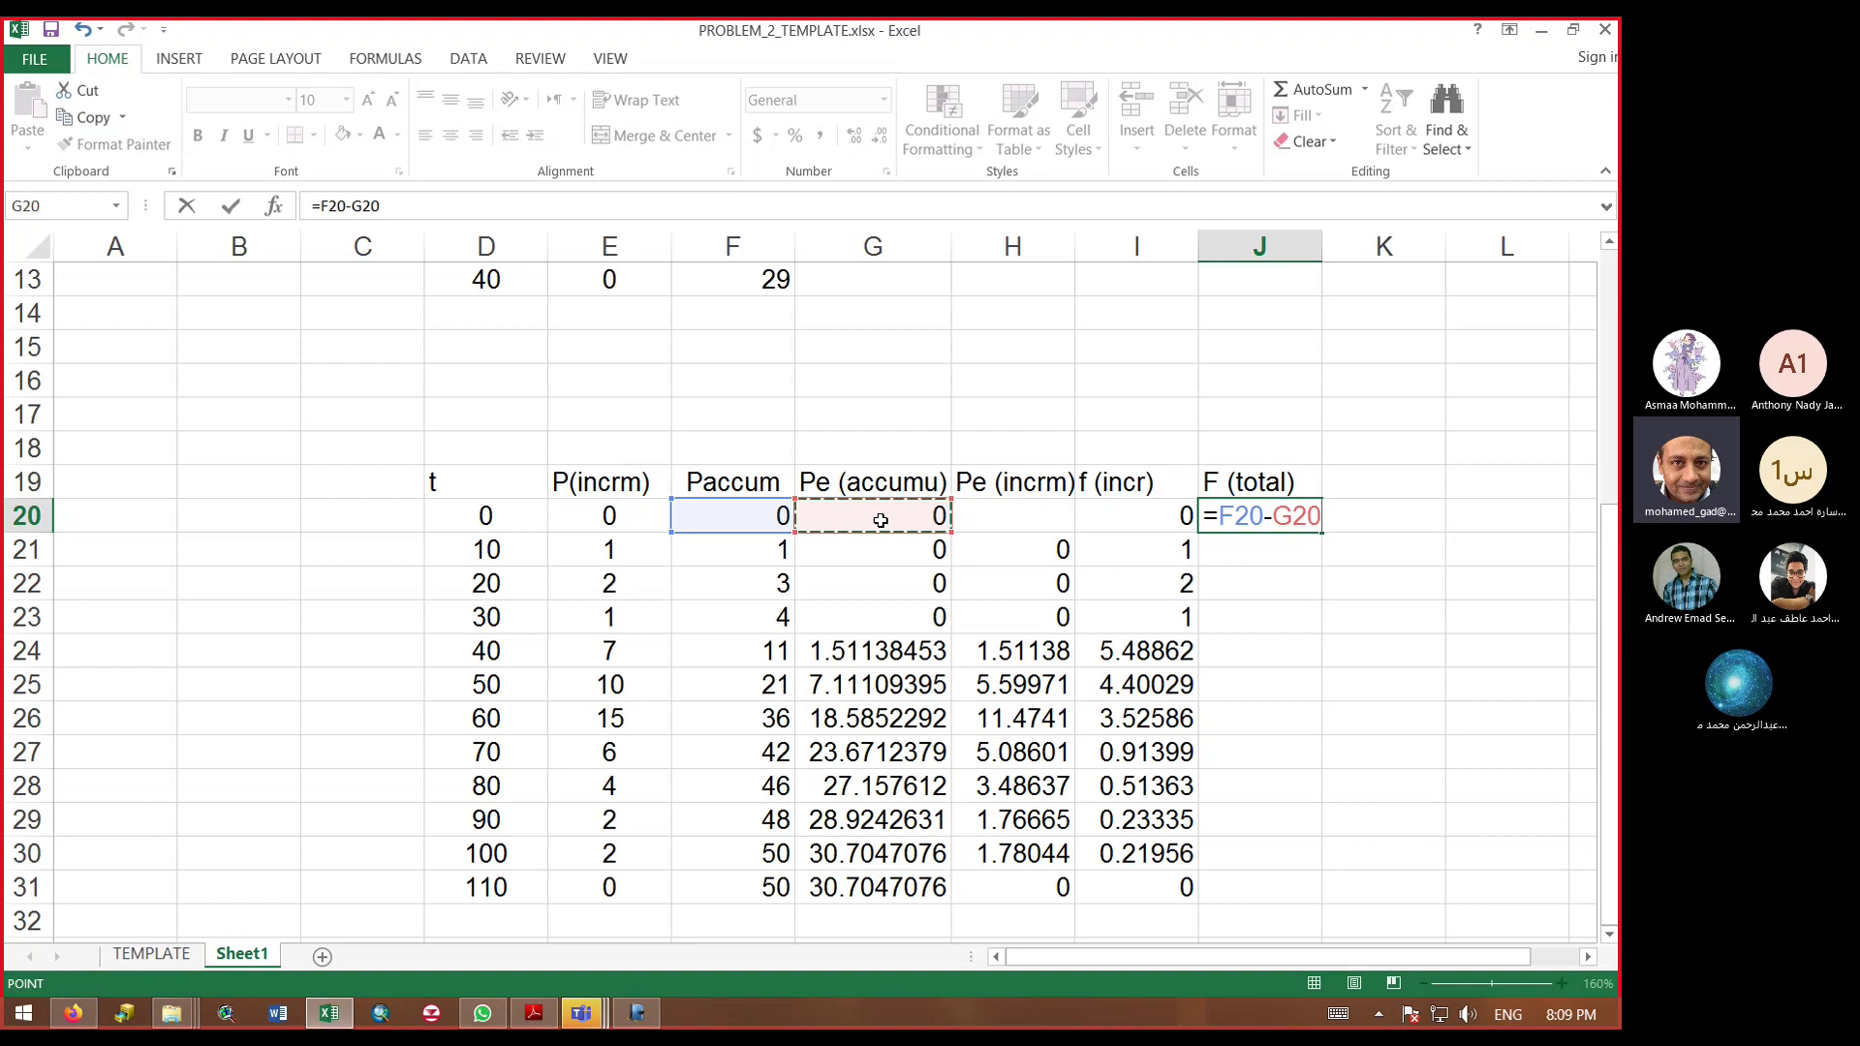
key("Return")
Step: Rename the column header in cell J19 as "F (accum)"
left_click(1281, 482)
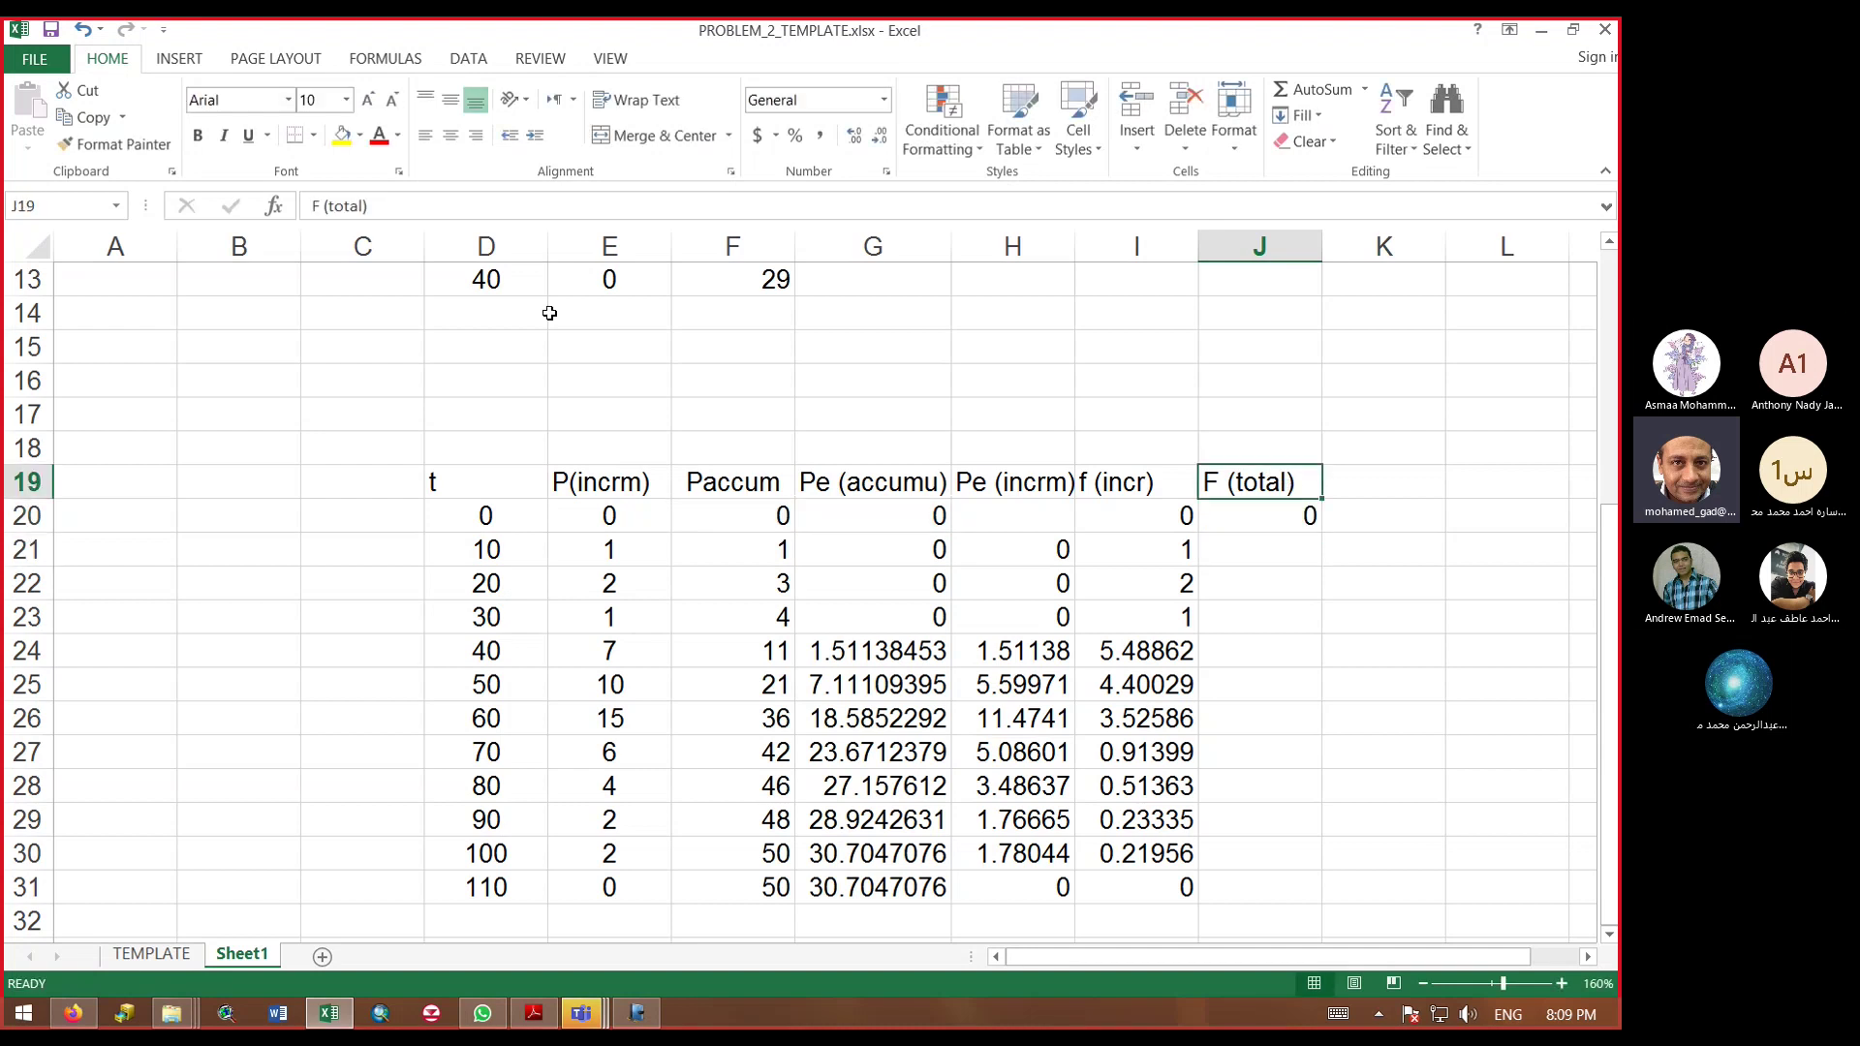
left_click(358, 207)
key("BackSpace")
key("BackSpace")
key("BackSpace")
key("BackSpace")
key("BackSpace")
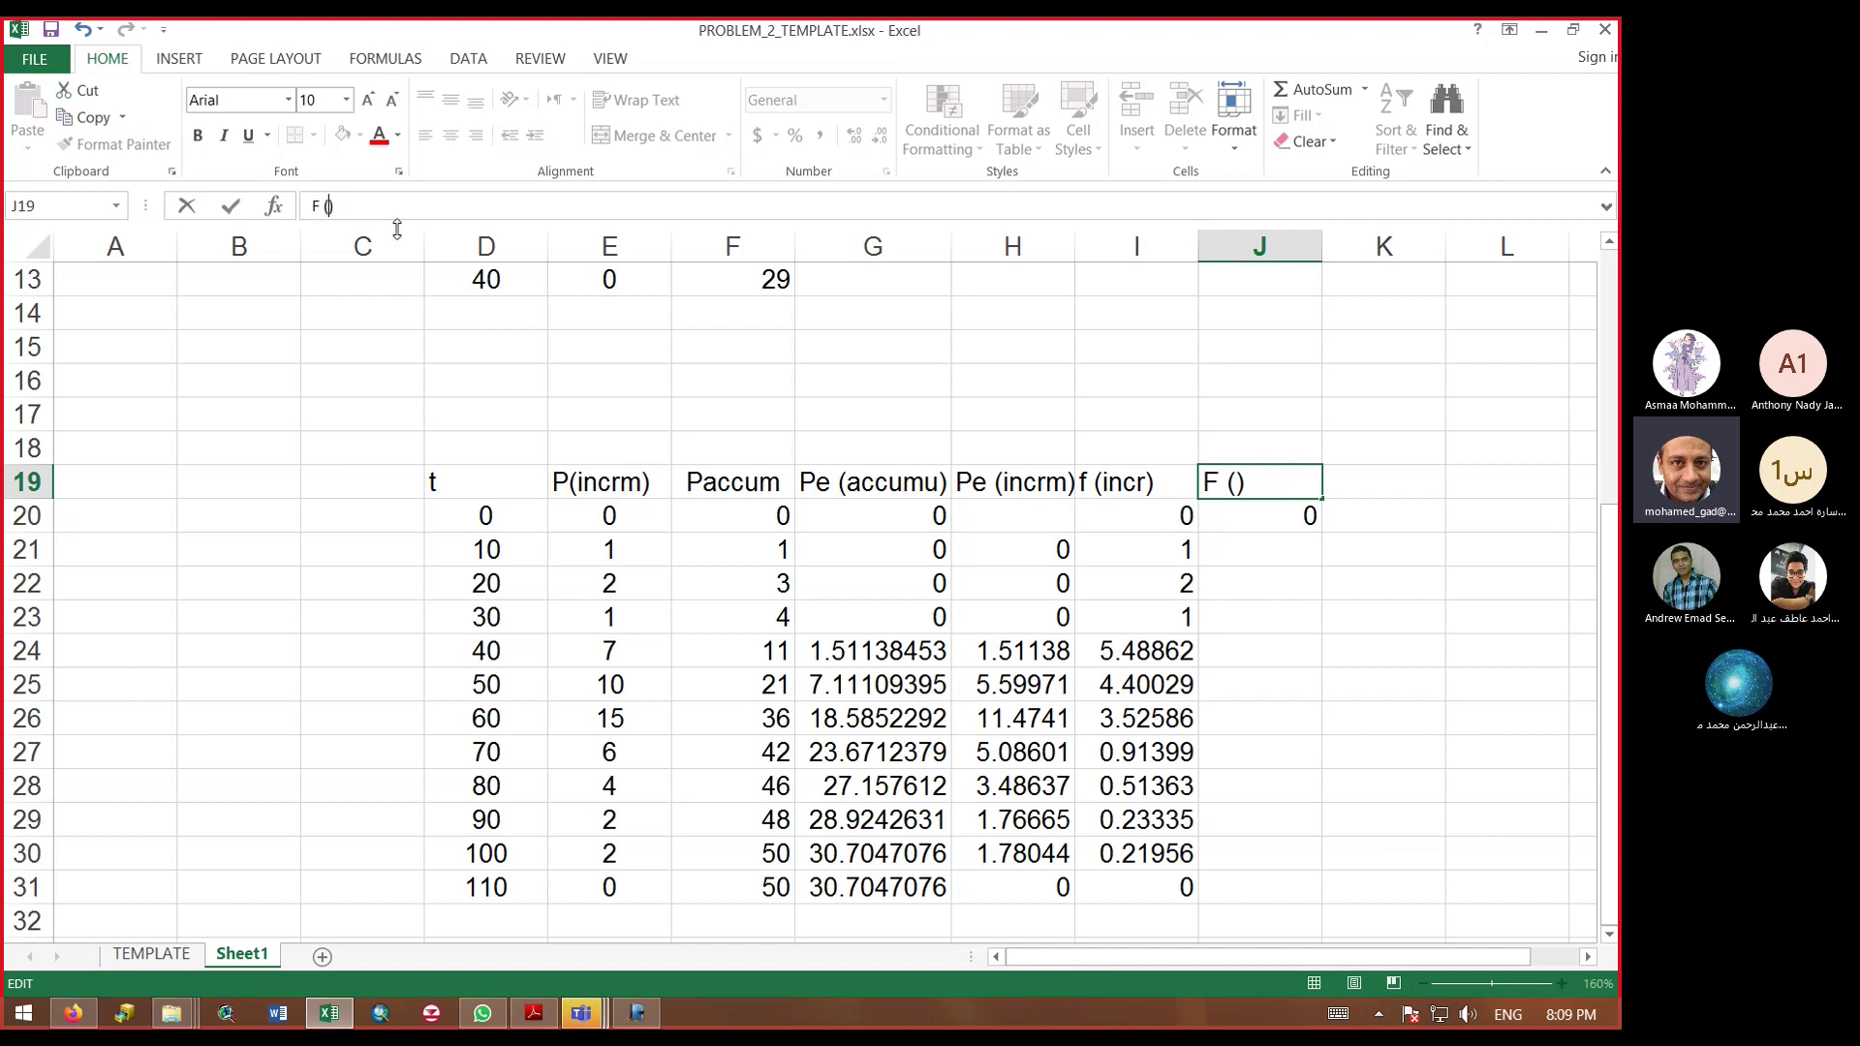
type("accum")
key("Return")
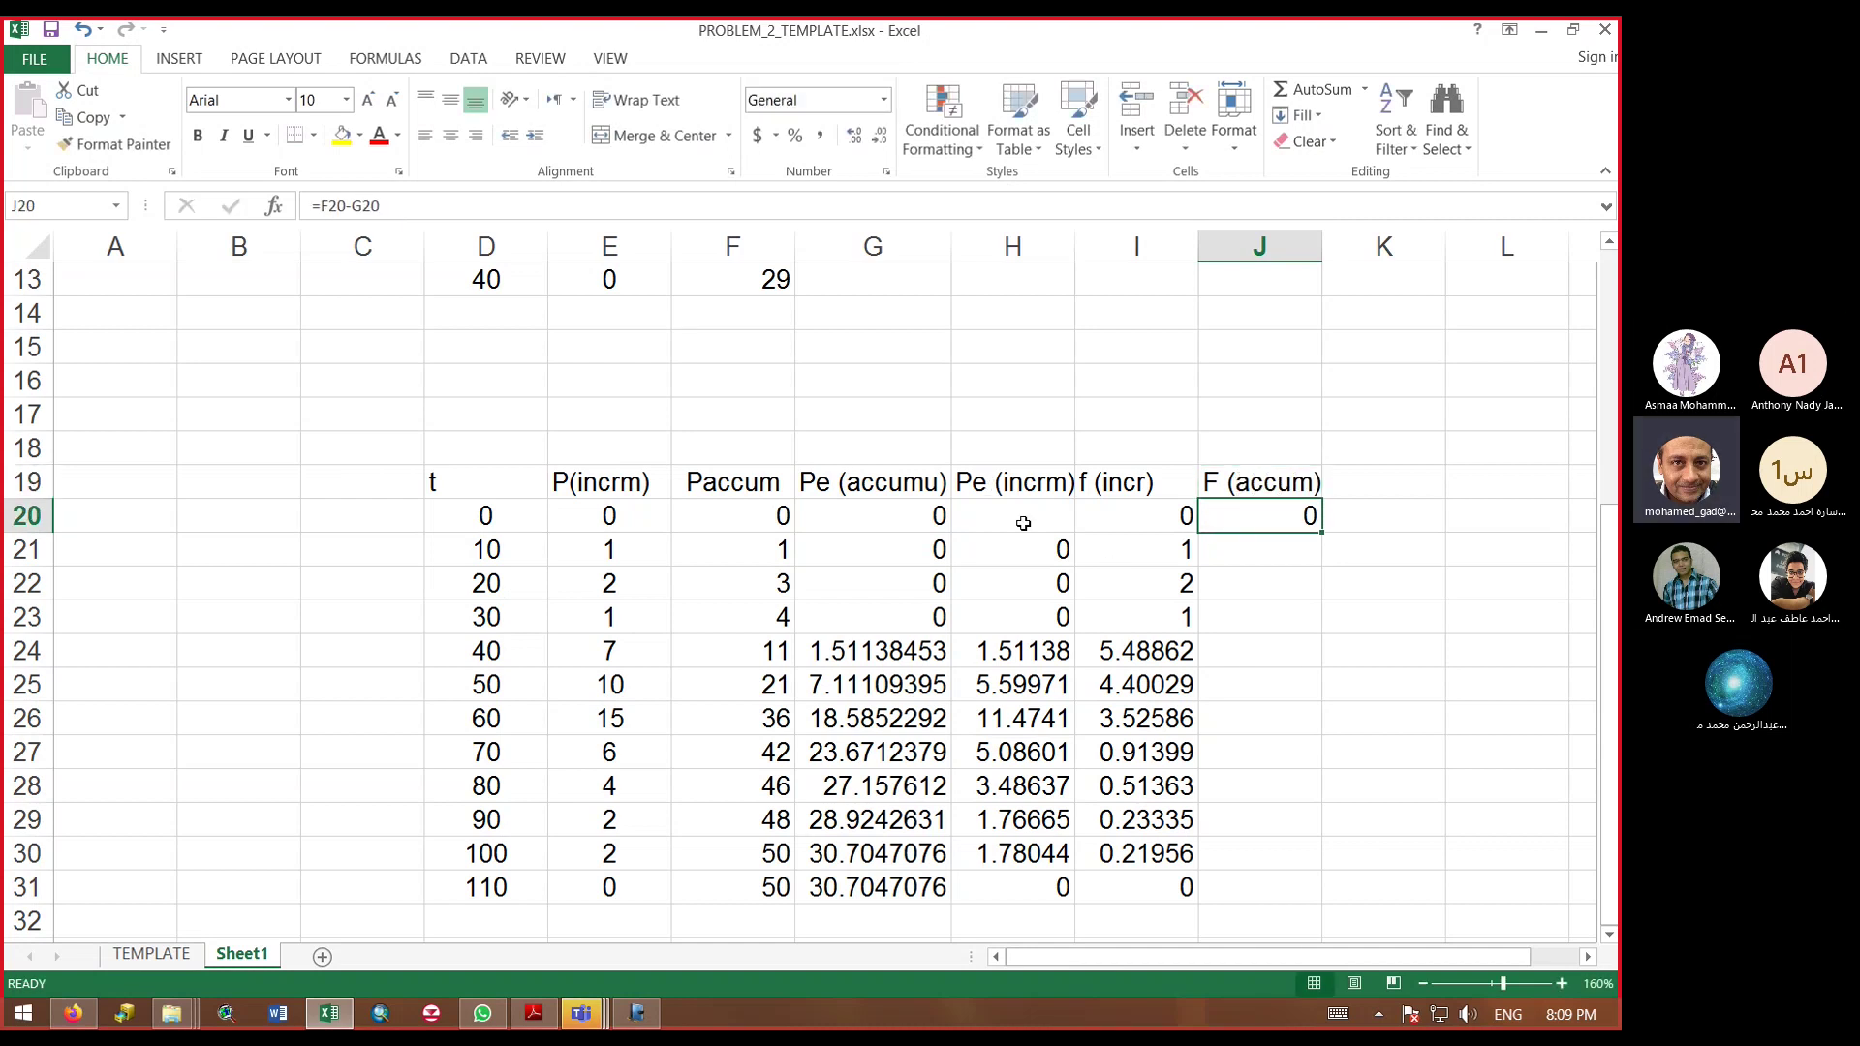
Step: Examine how F (accum) in J20 relates to the Paccum and Pe (accumu) values in row 20
left_click(747, 512)
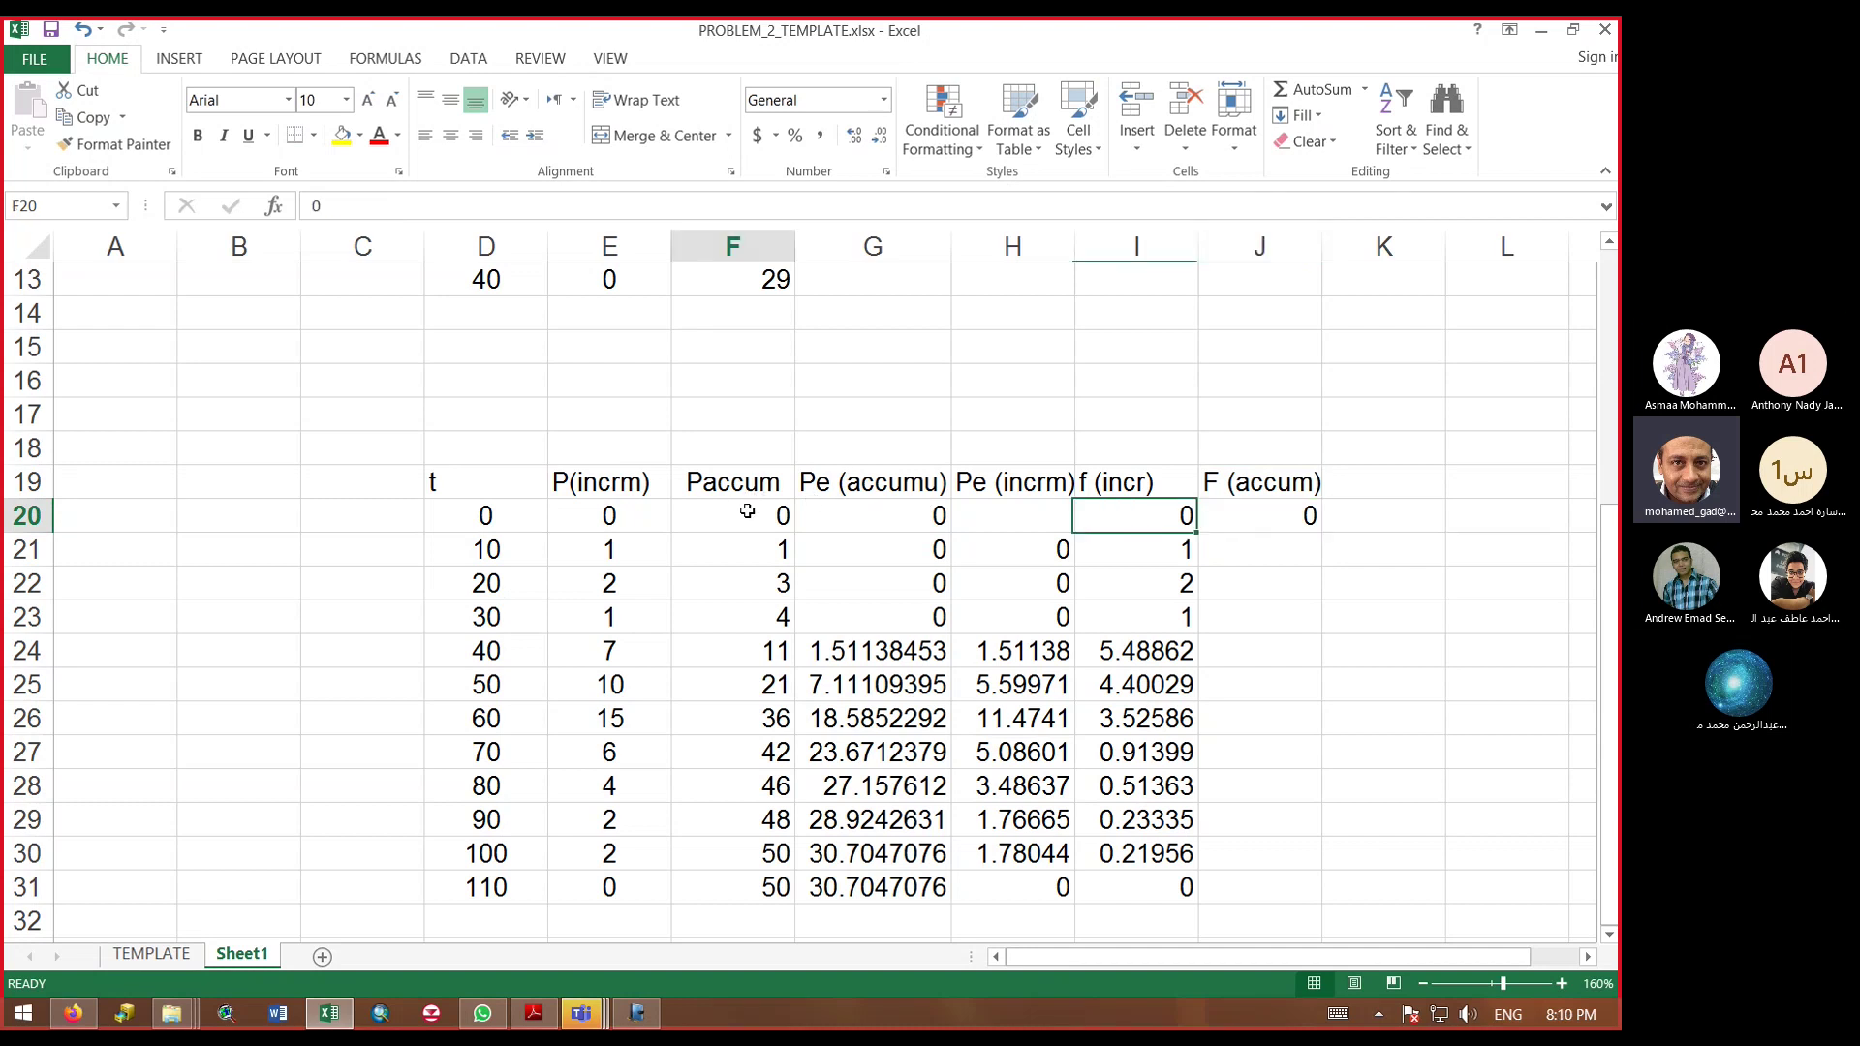
left_click(872, 518)
left_click(733, 519)
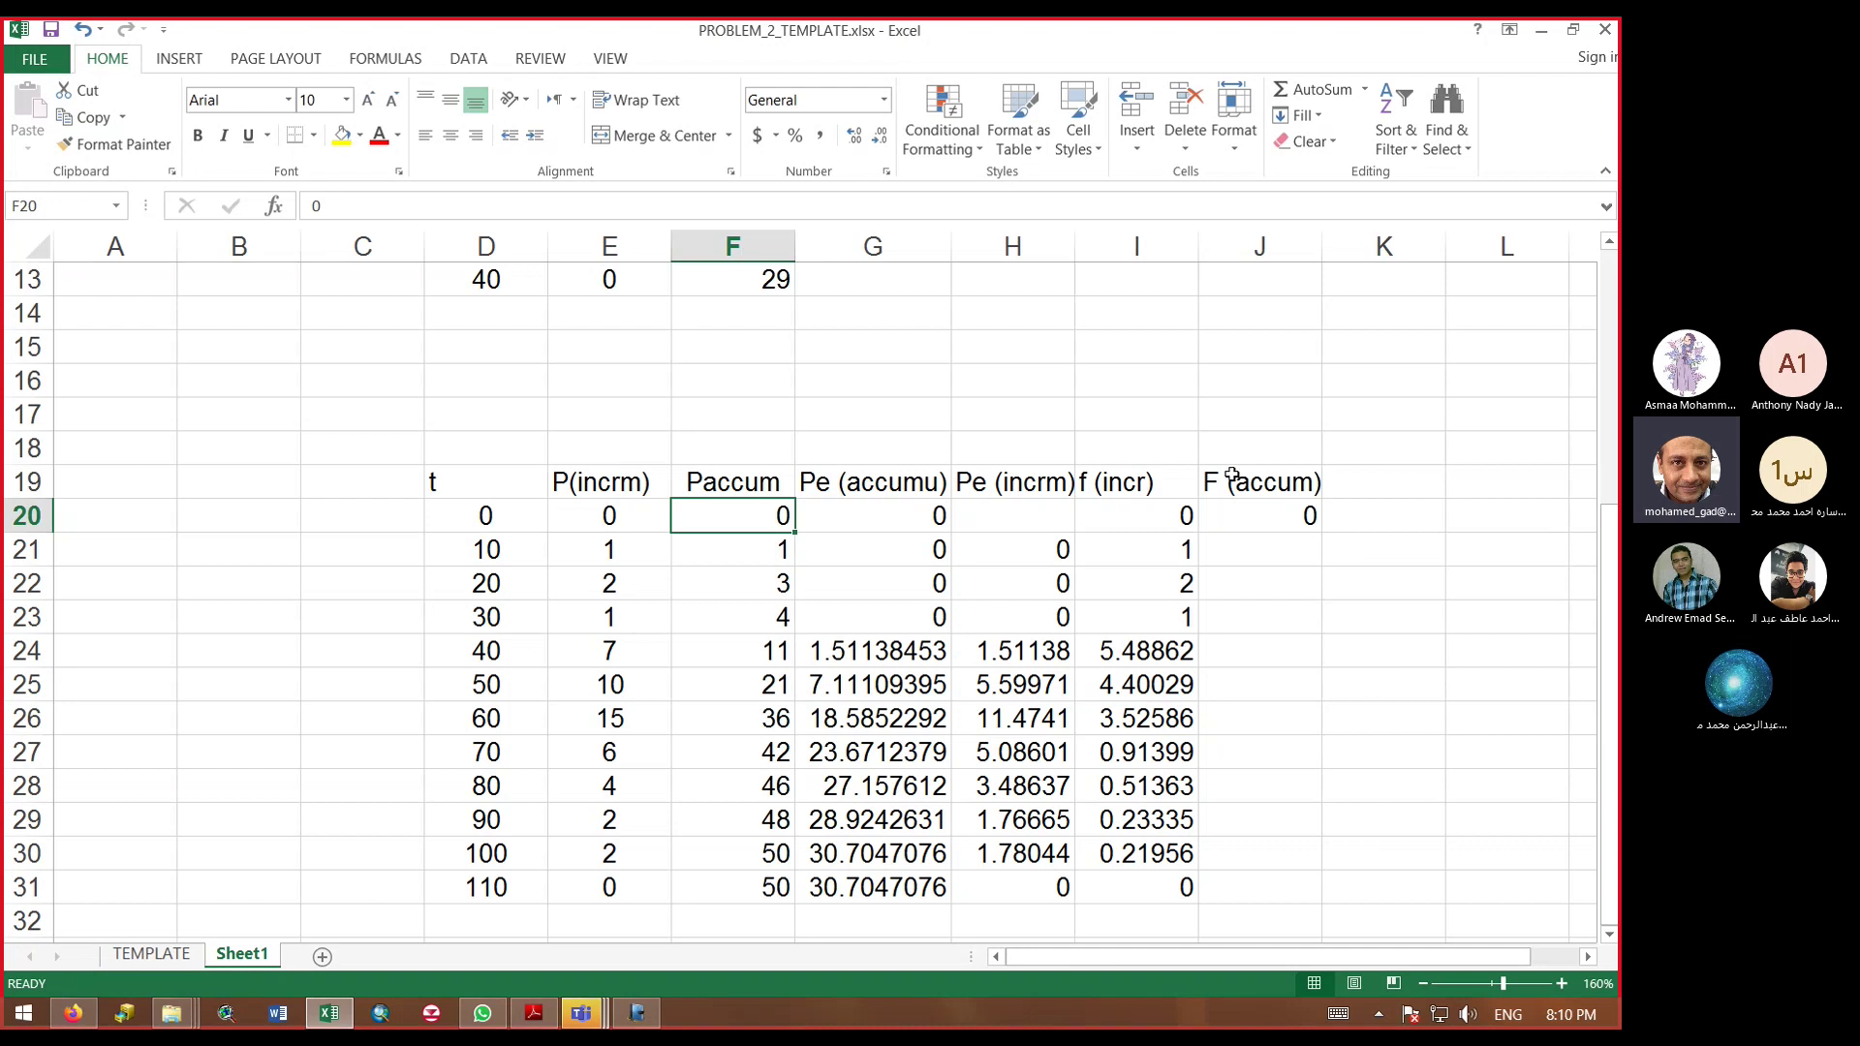
left_click(1232, 523)
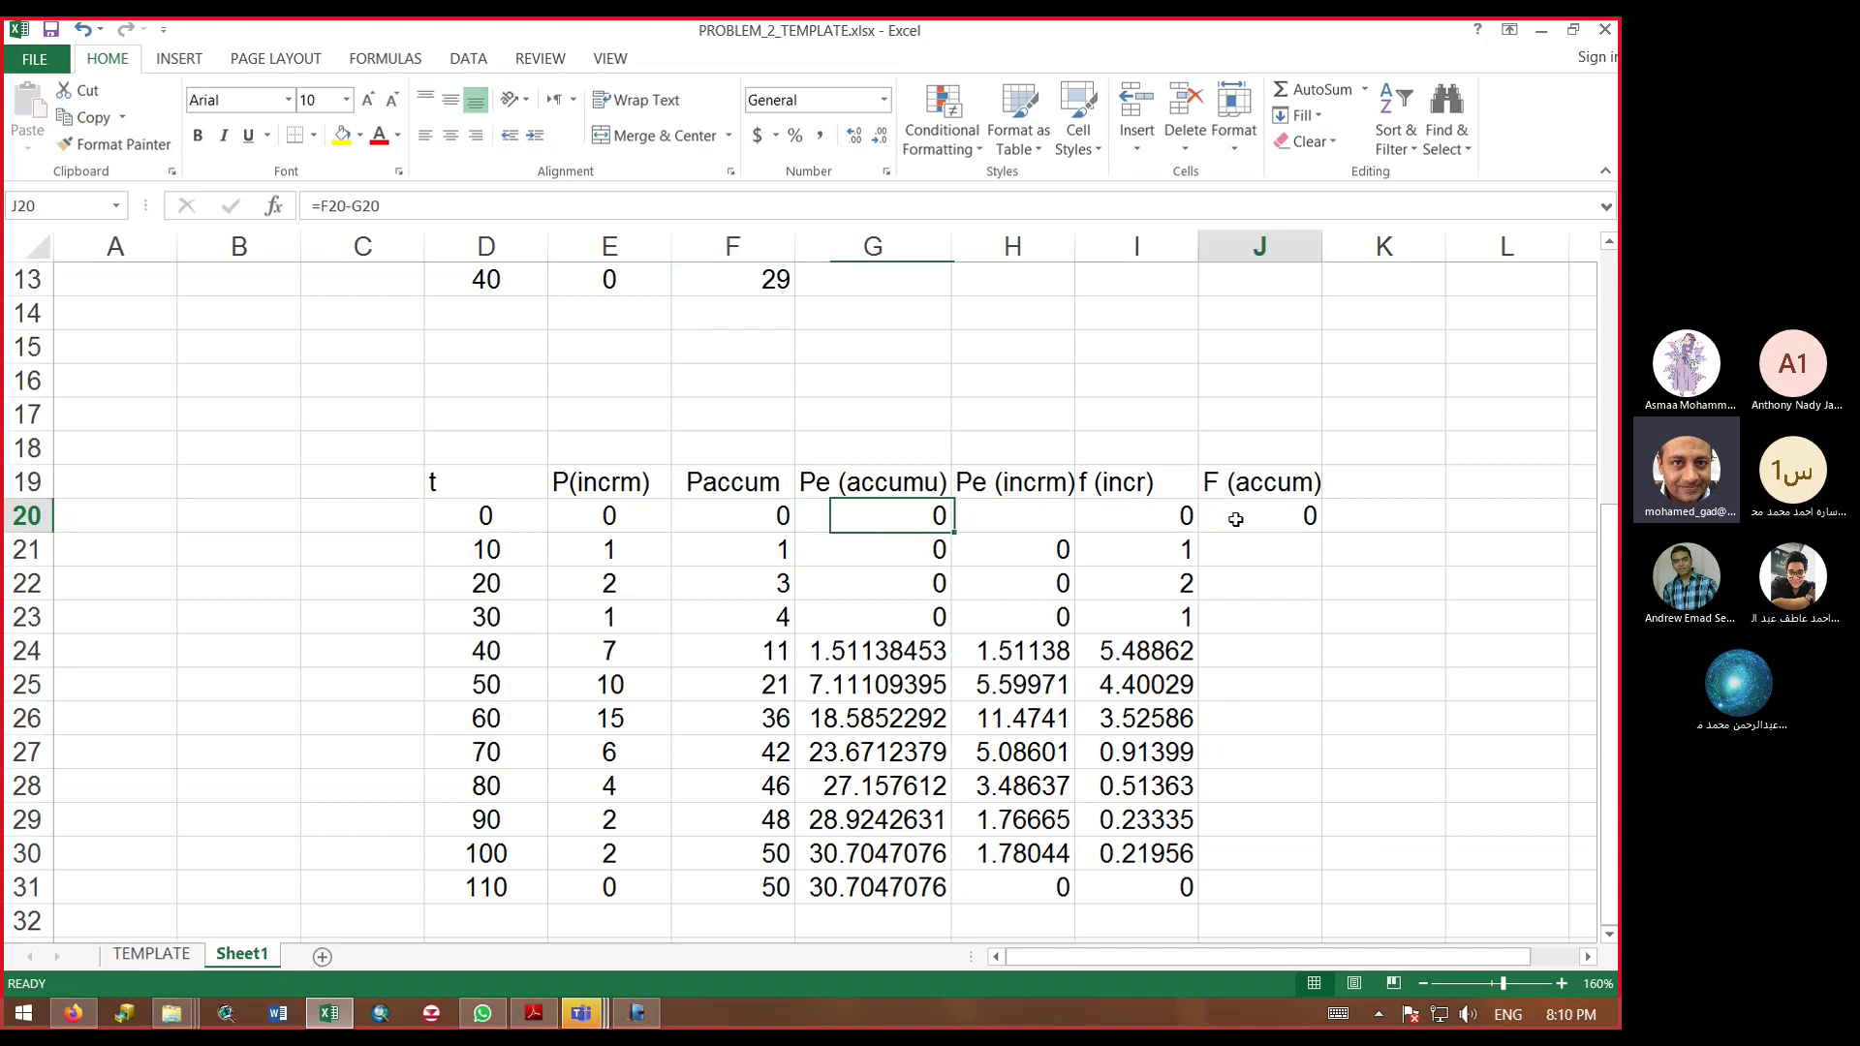
Step: Enter the formula =F20-G20 again in cell J20 and fill it down through J31
type("=")
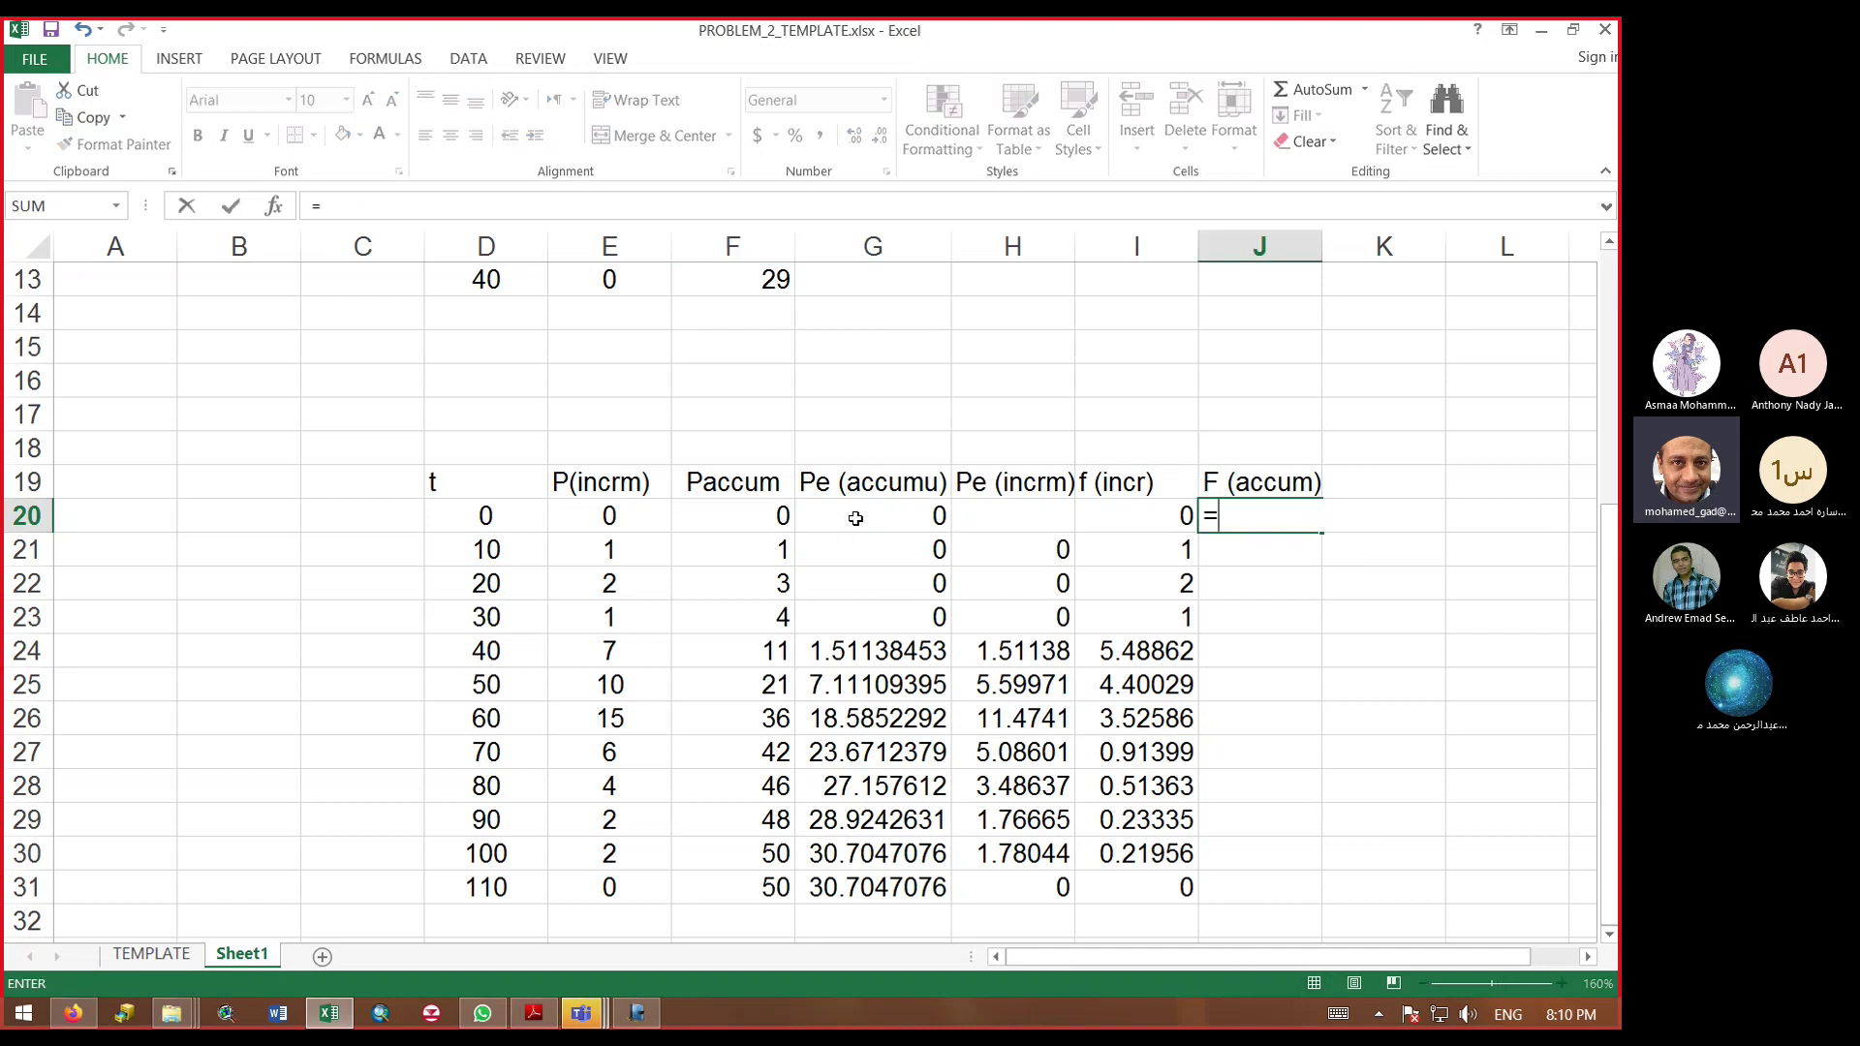
left_click(751, 511)
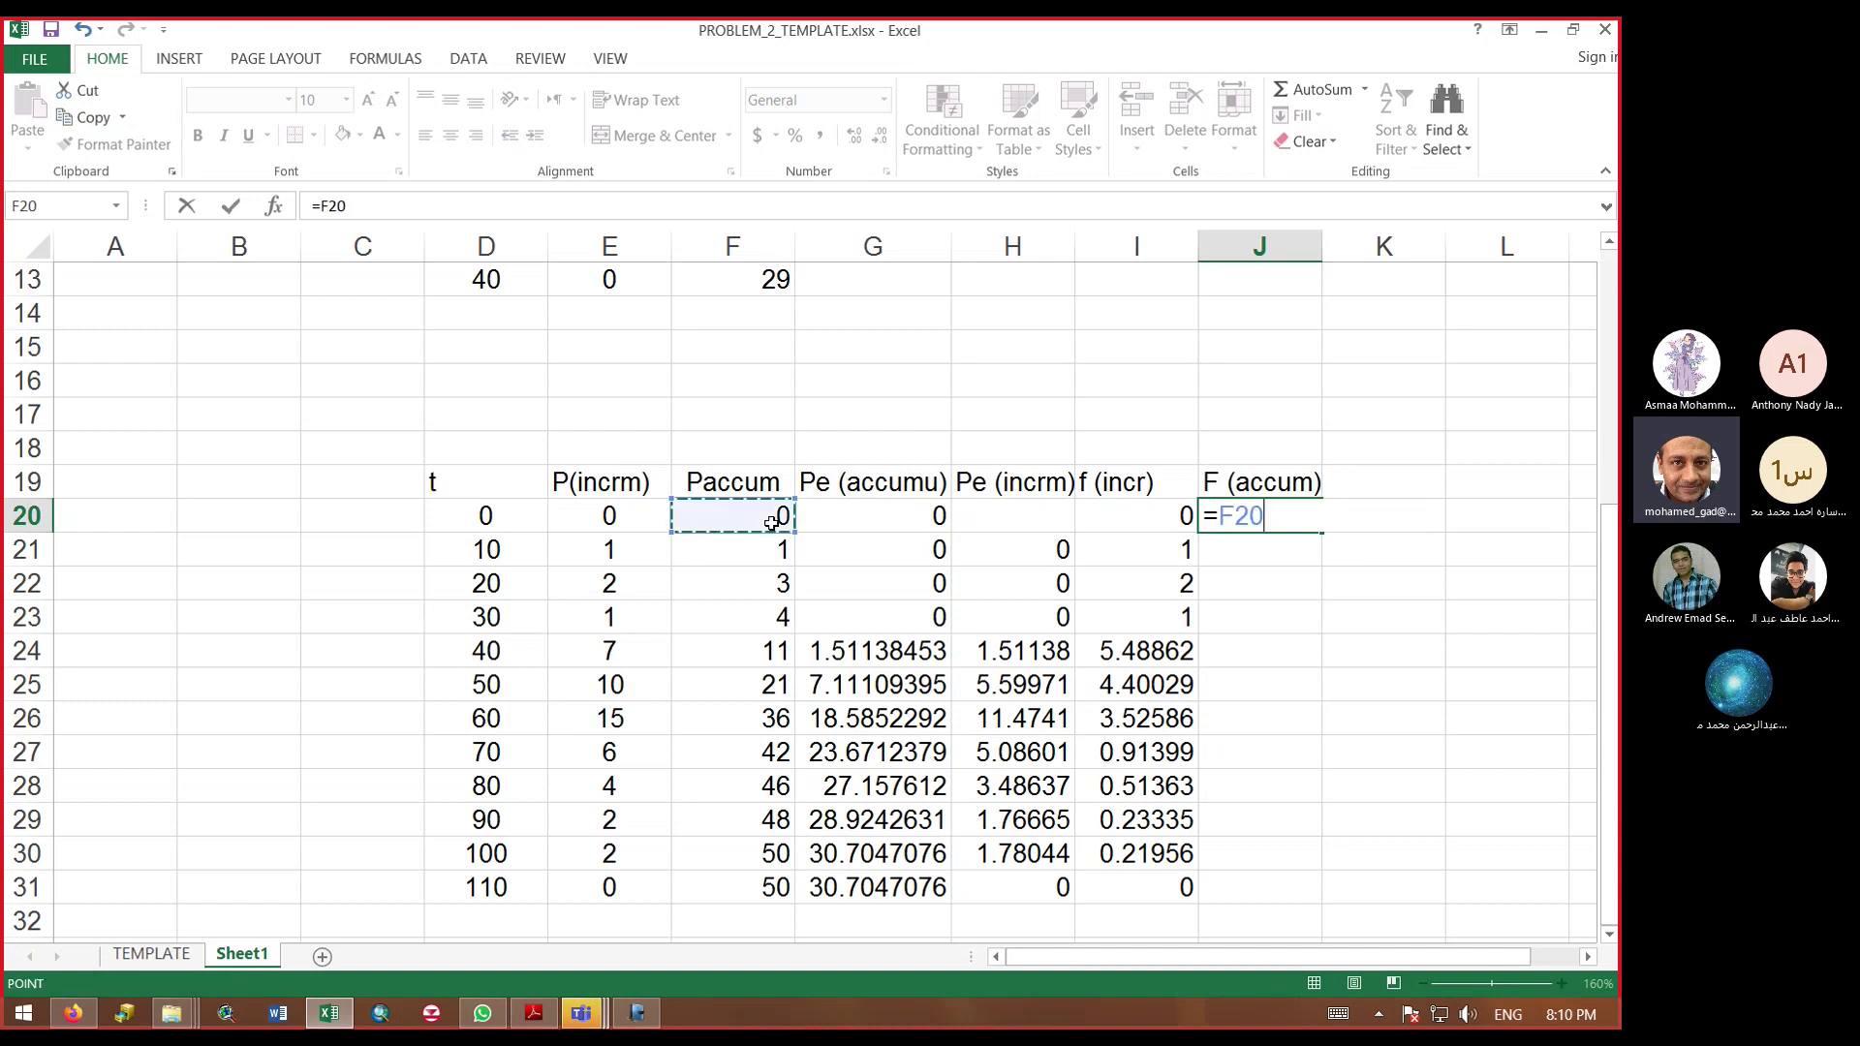
type("-")
left_click(870, 511)
key("Return")
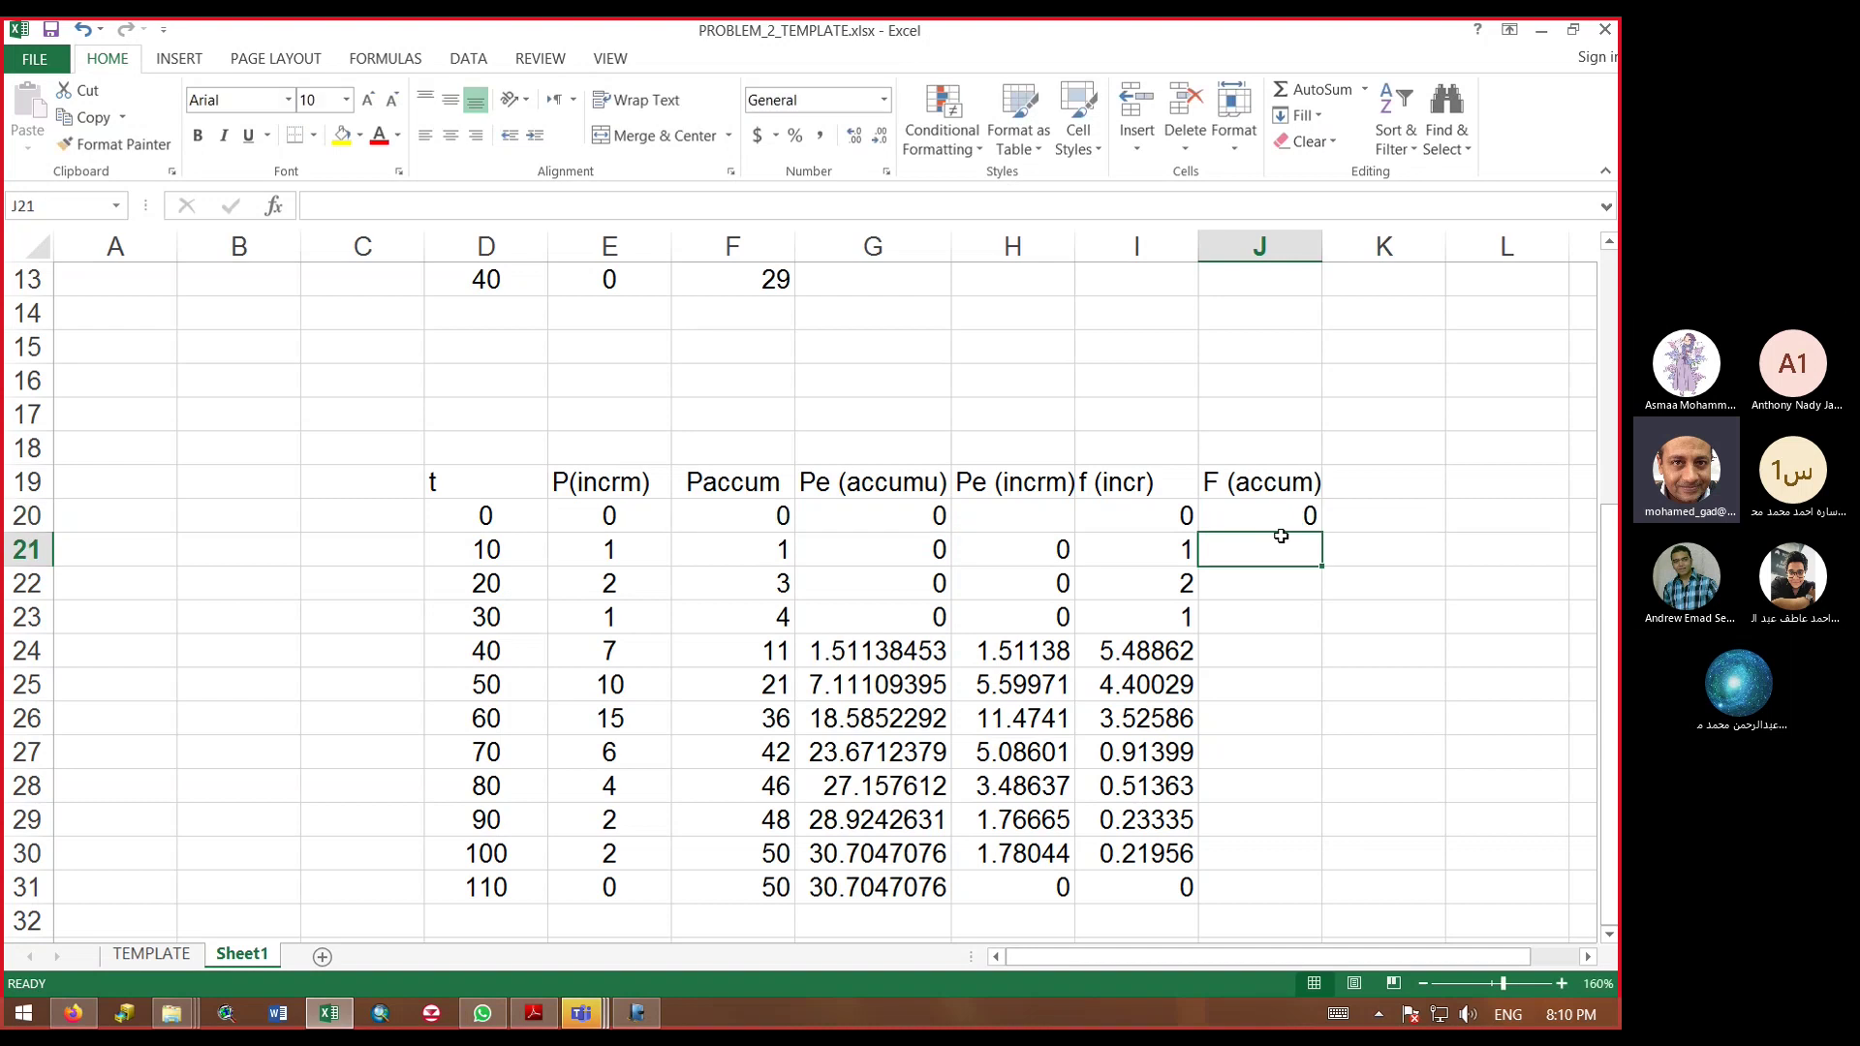
left_click(1308, 523)
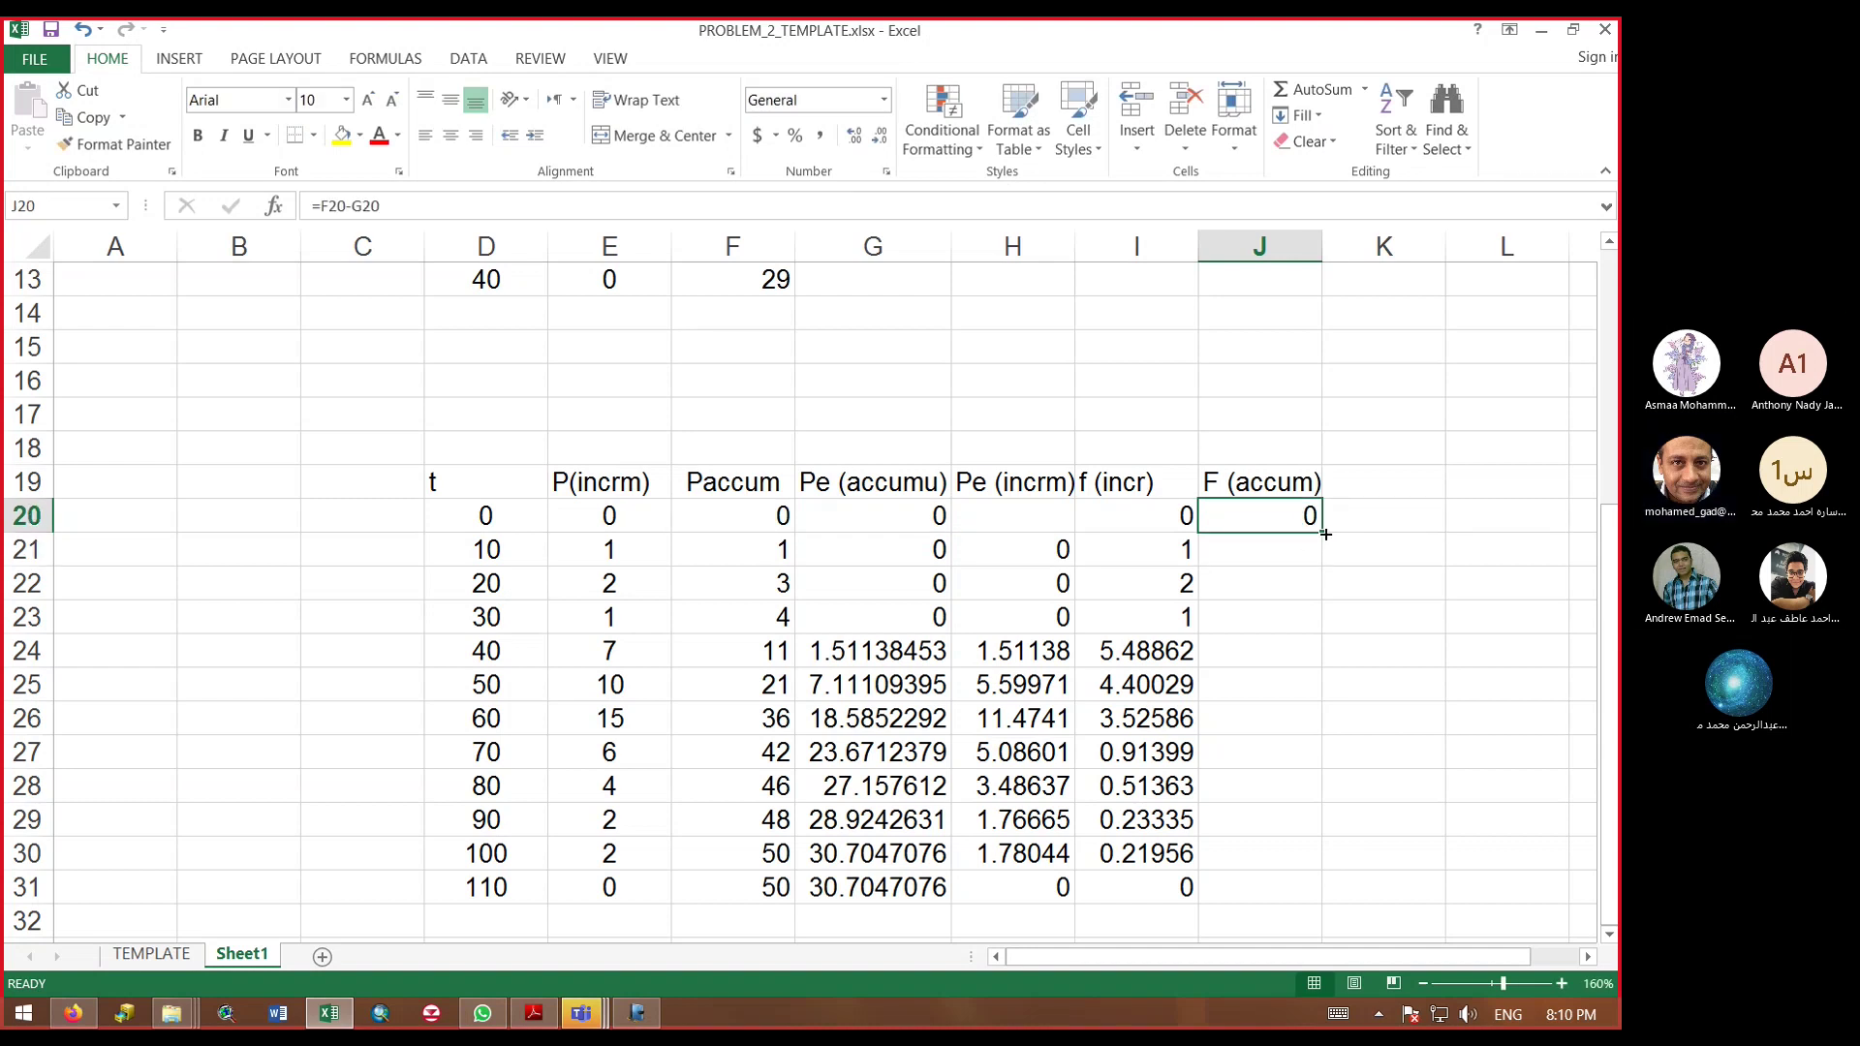
left_click_drag(1321, 528, 1391, 876)
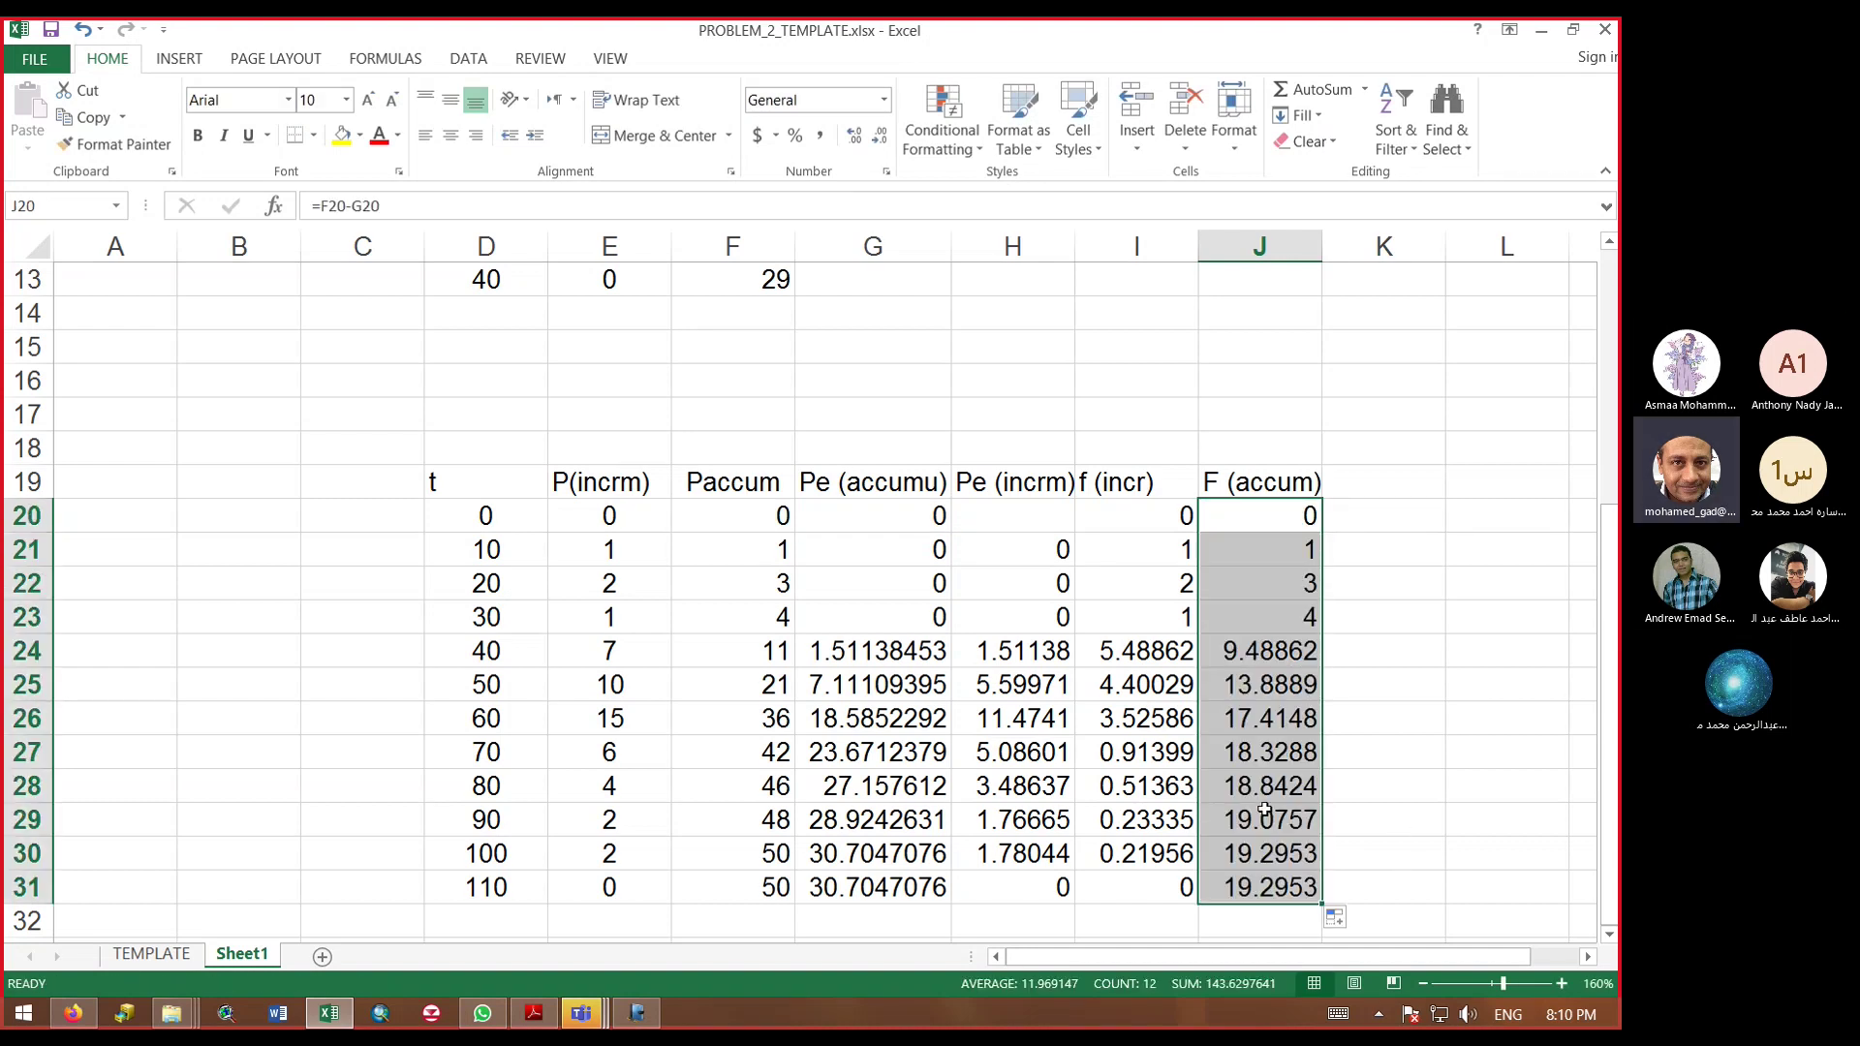
Step: Check the F (accum) value in row 31 against Paccum and Pe (accumu), and compare the F (accum) column with f (incr)
left_click_drag(1259, 821, 1257, 895)
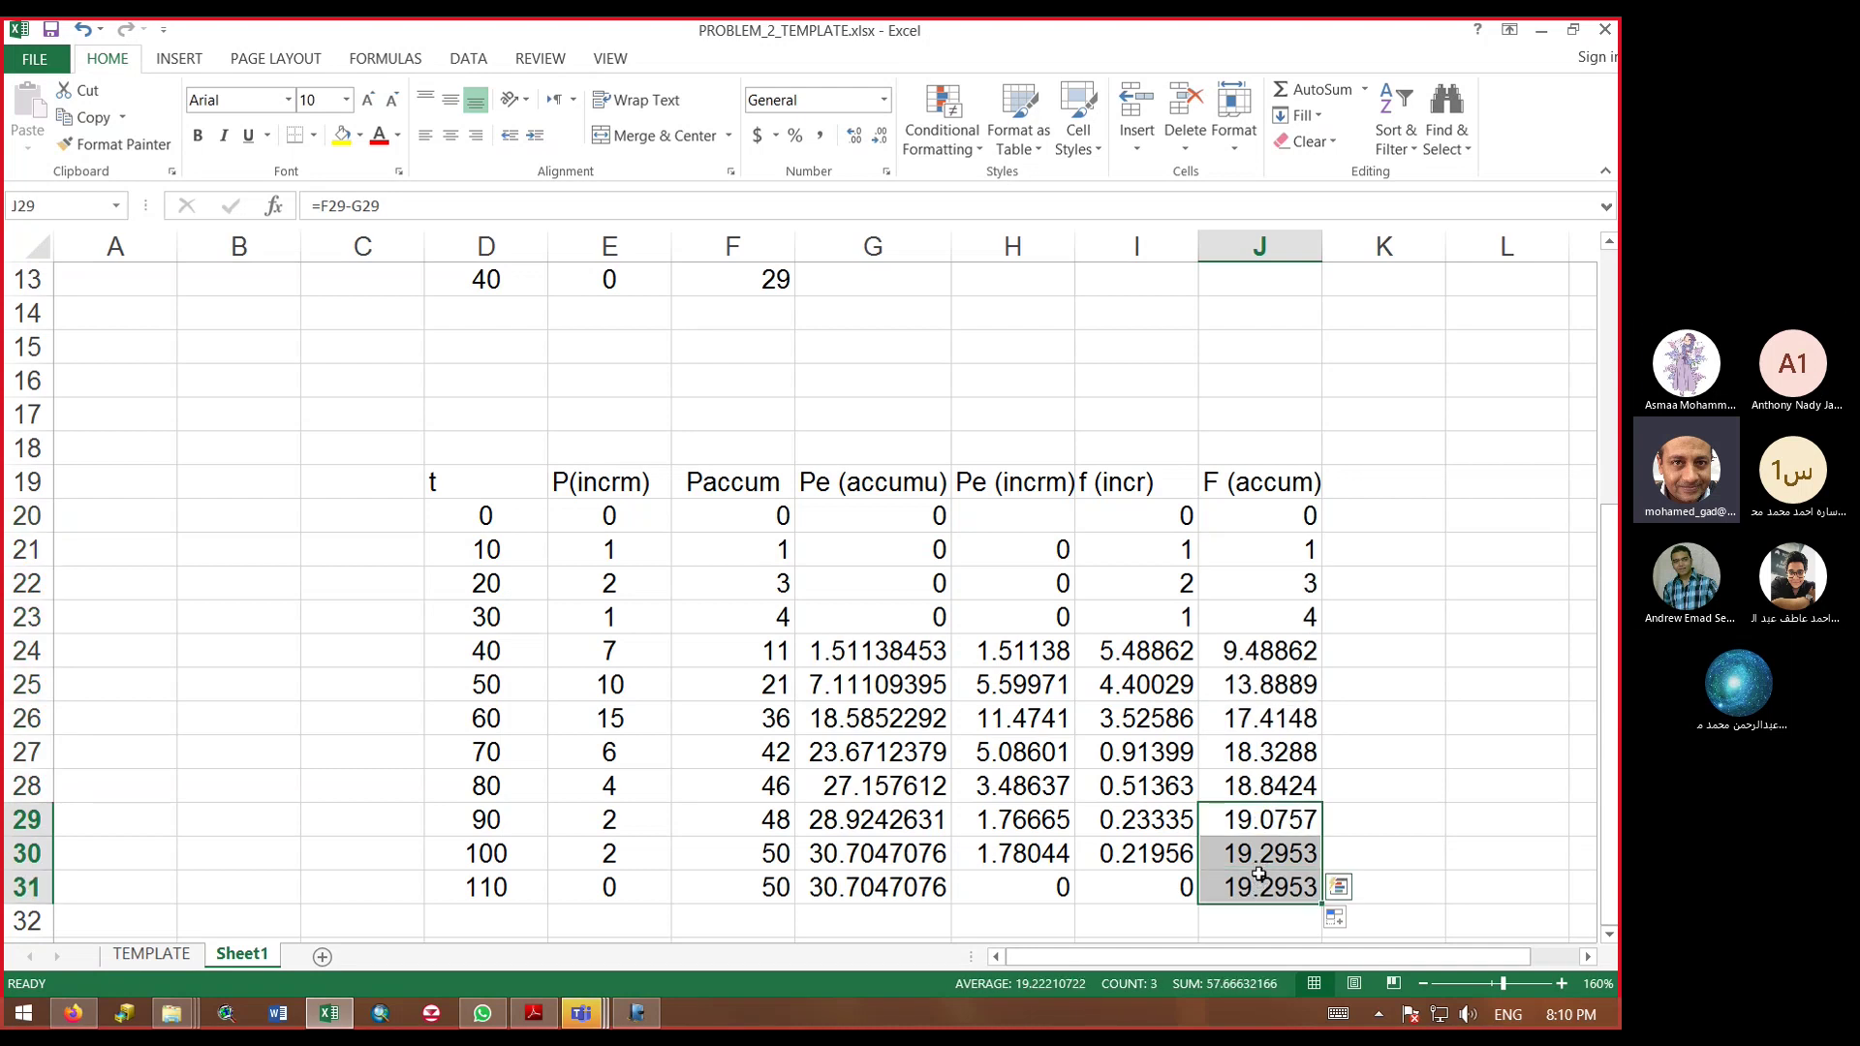
left_click(744, 887)
left_click(845, 889)
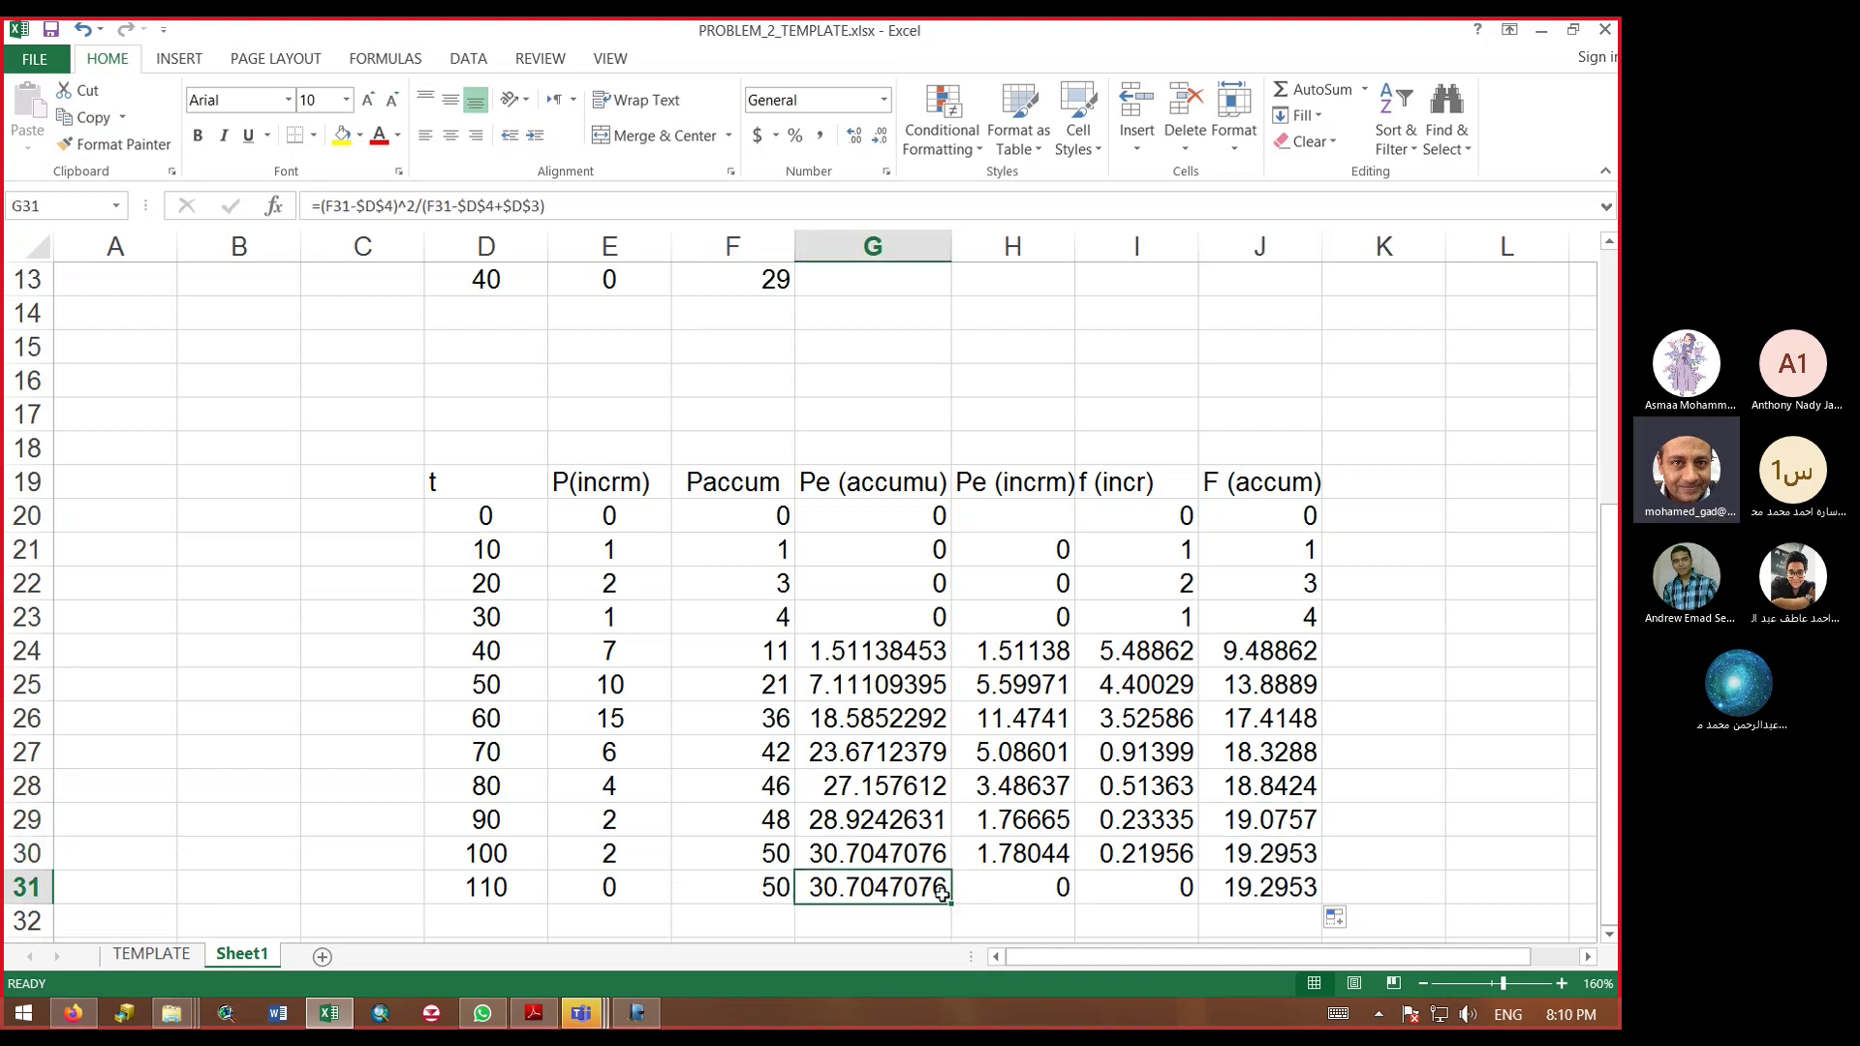
left_click(1239, 889)
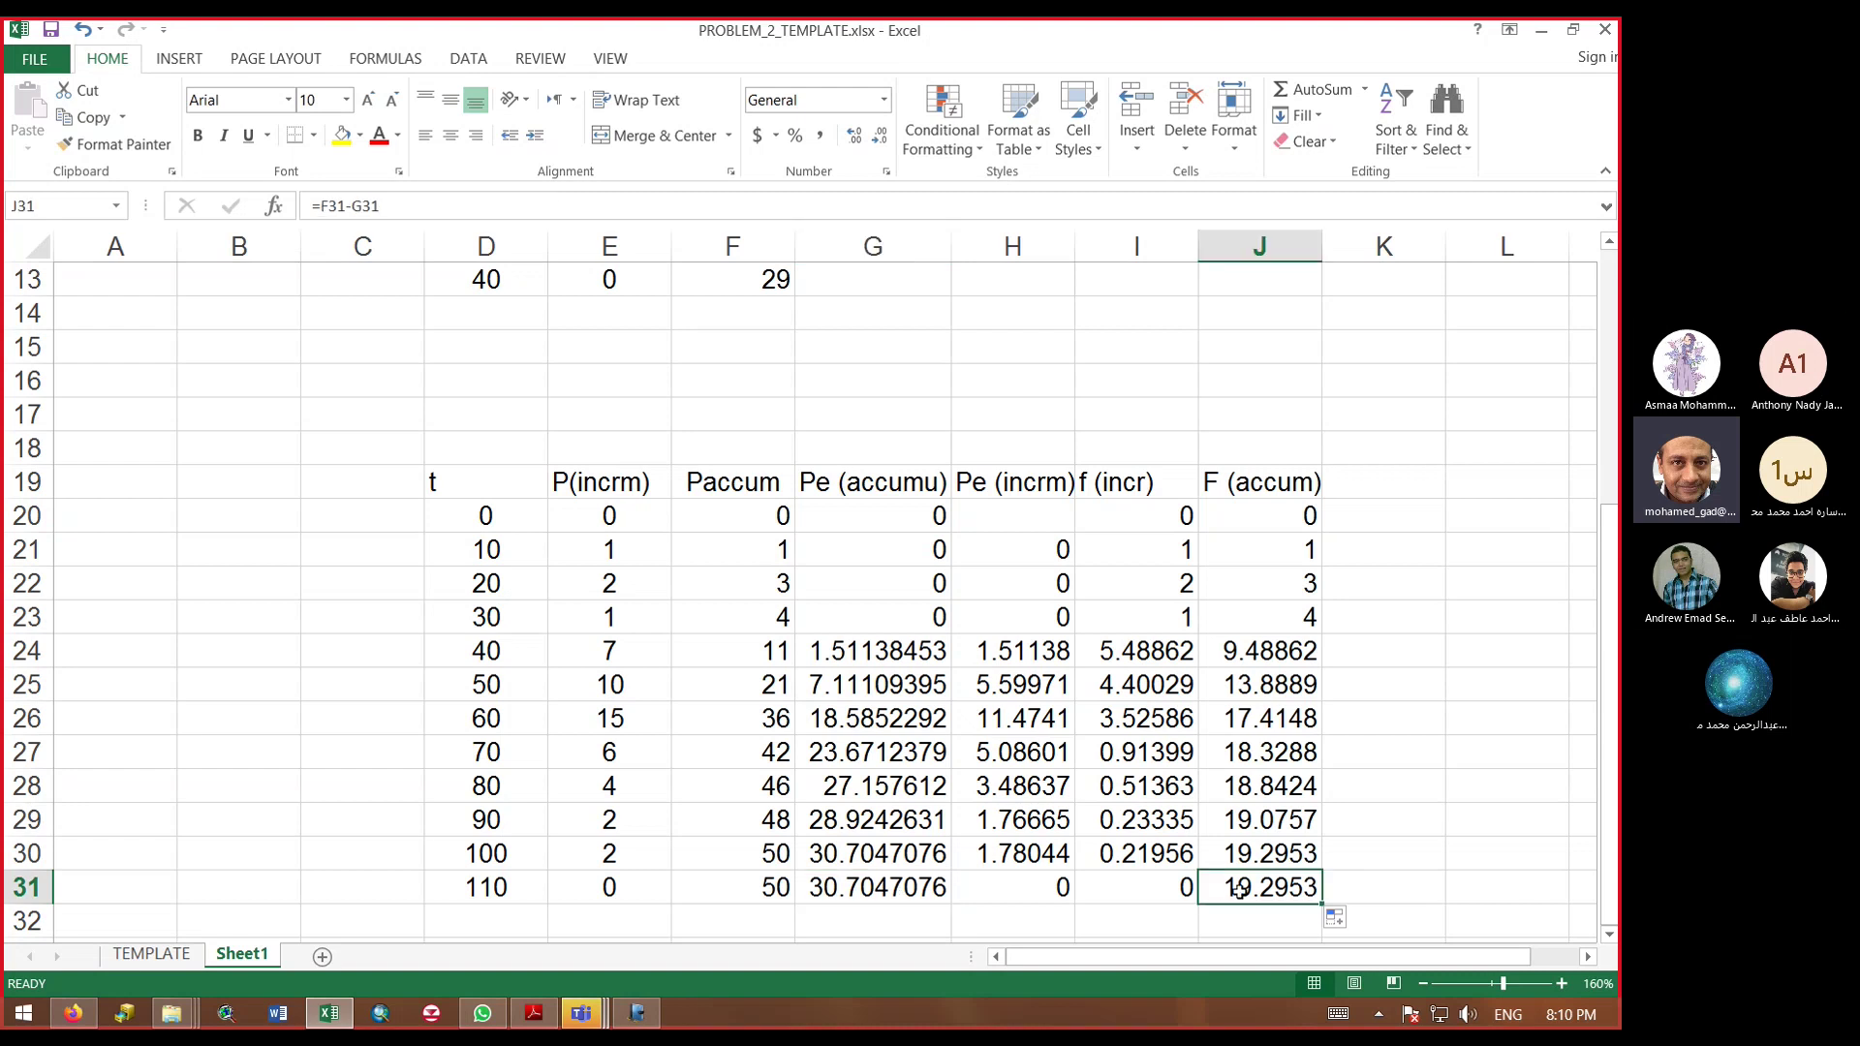
left_click(768, 893)
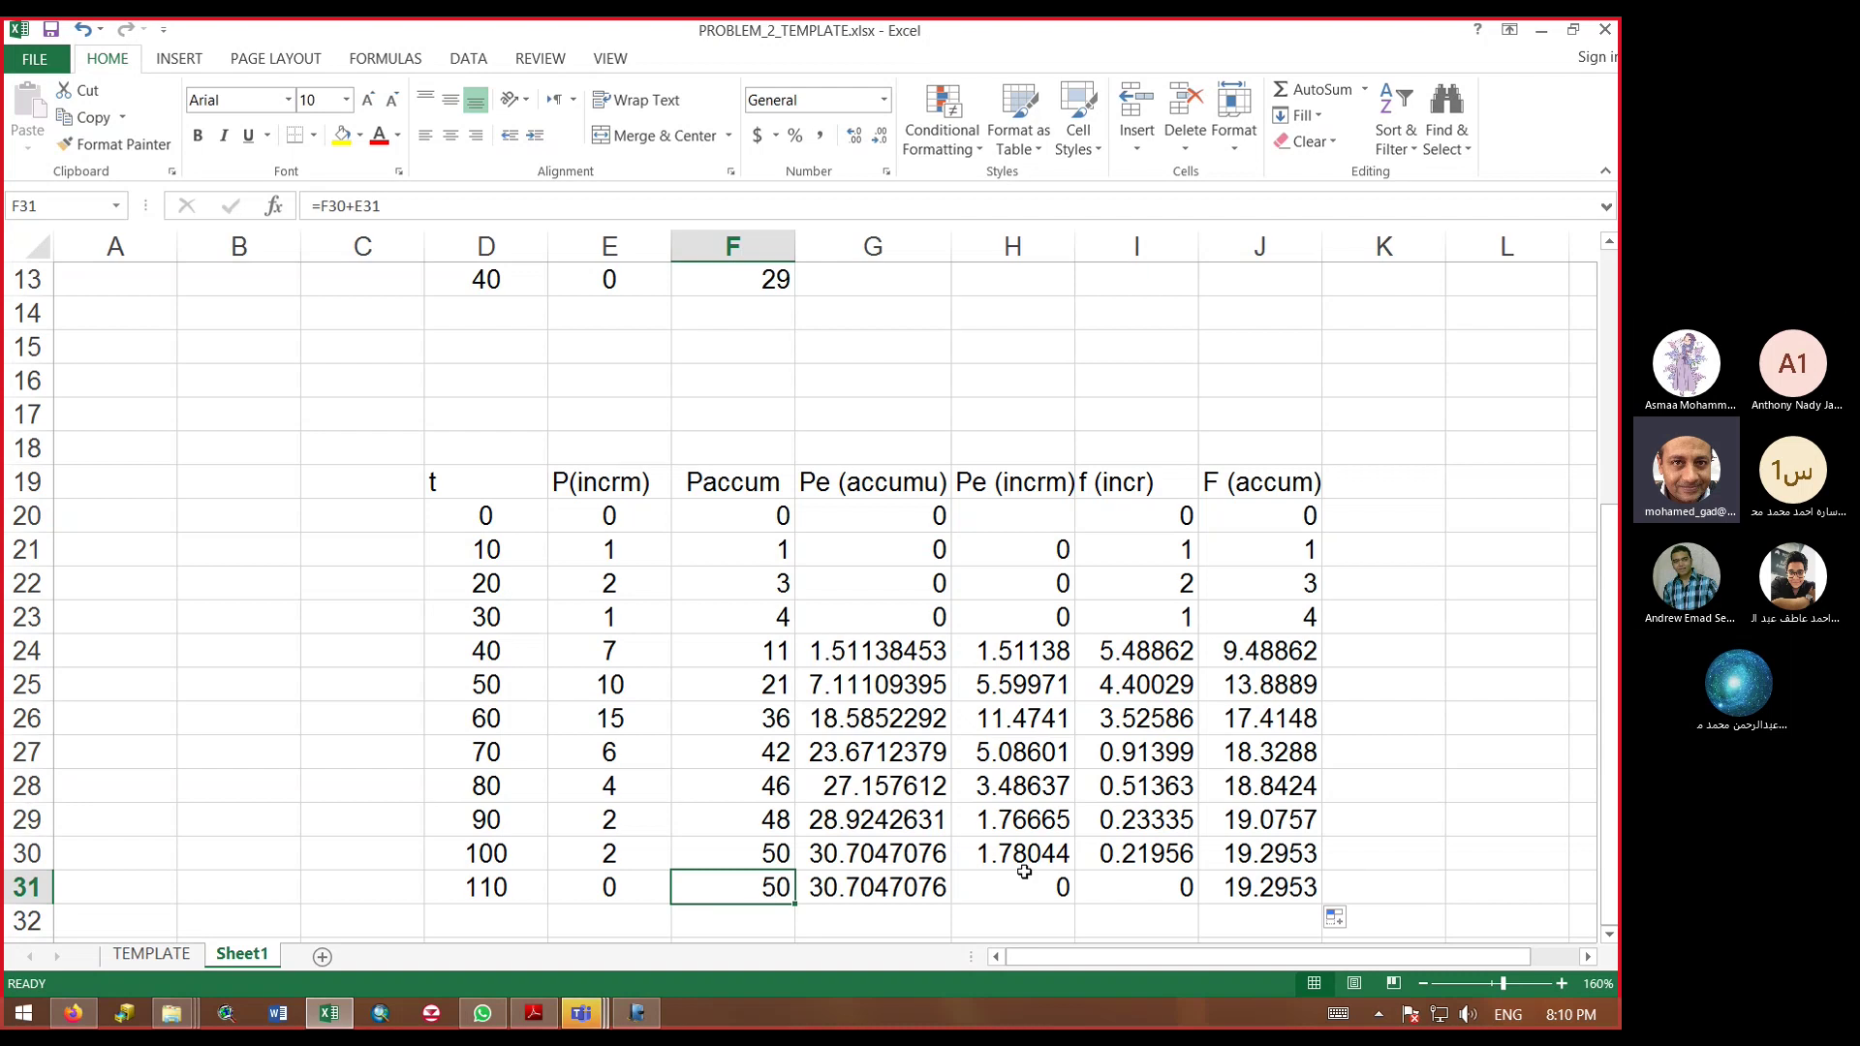
left_click_drag(1249, 485, 1250, 889)
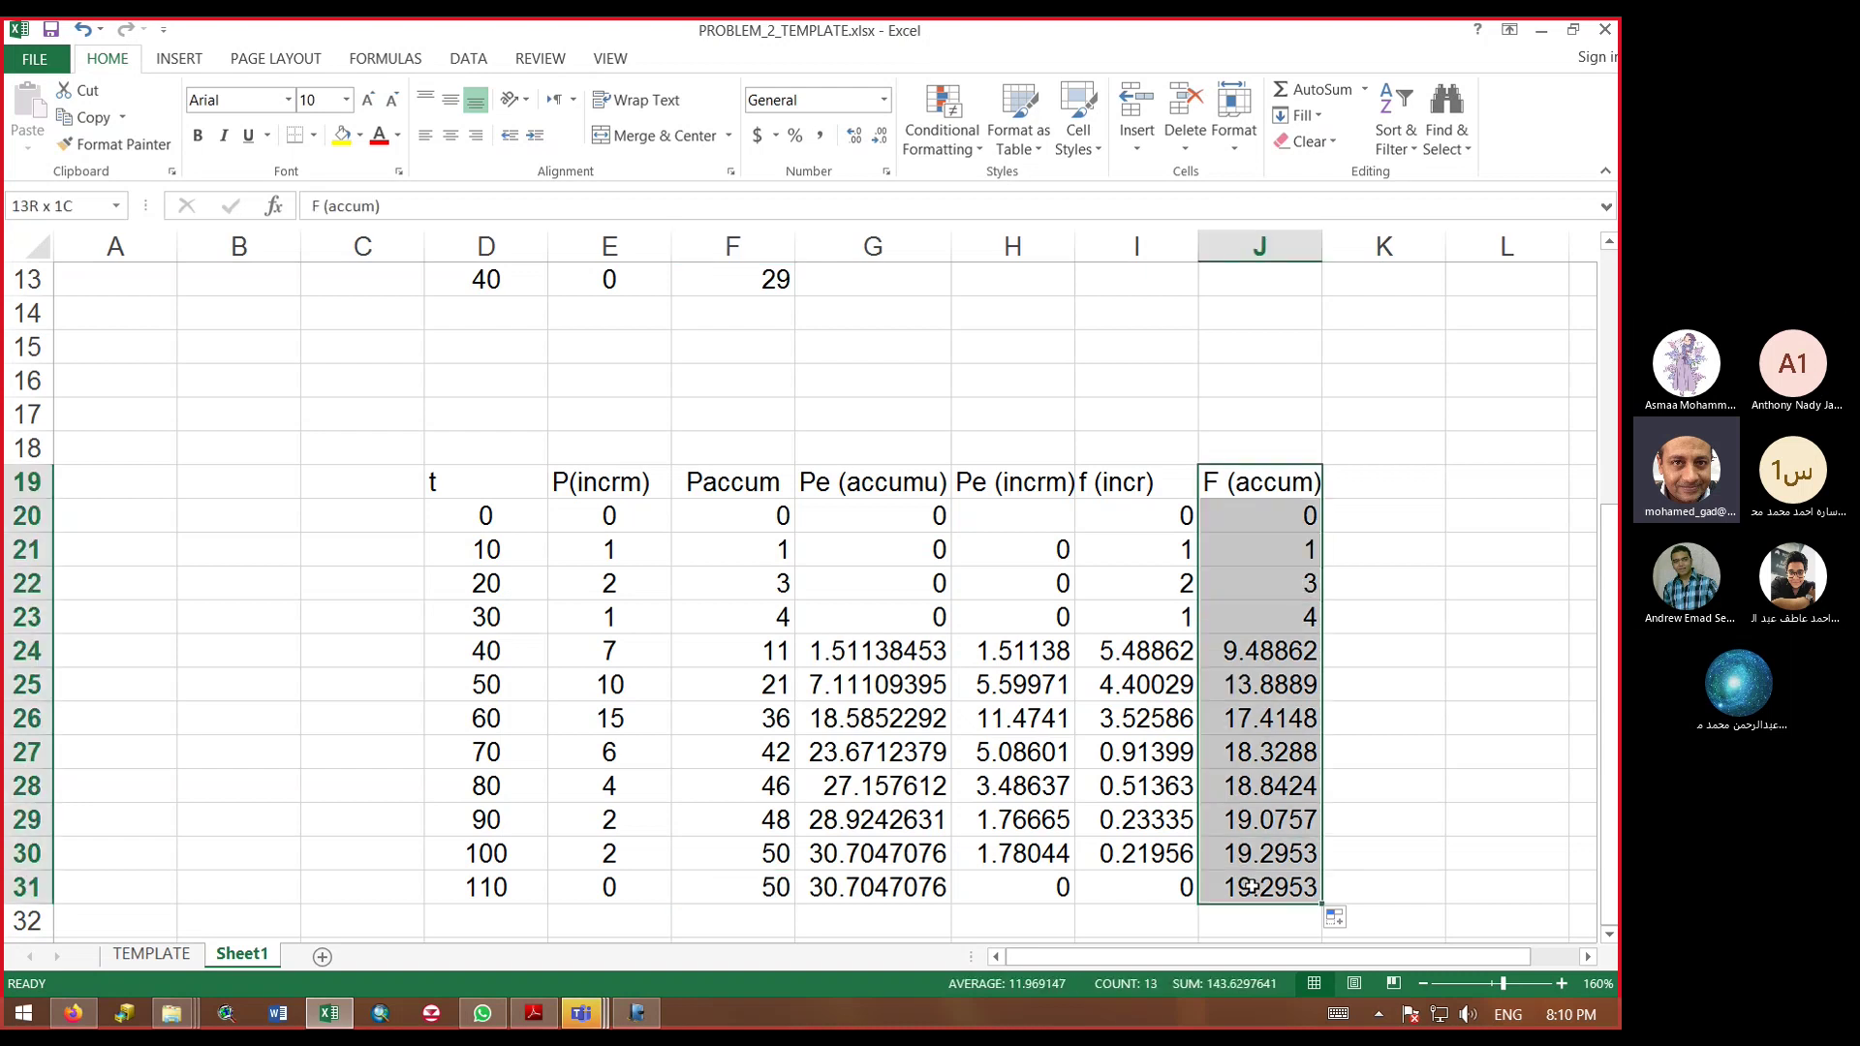
left_click_drag(1125, 498, 1137, 891)
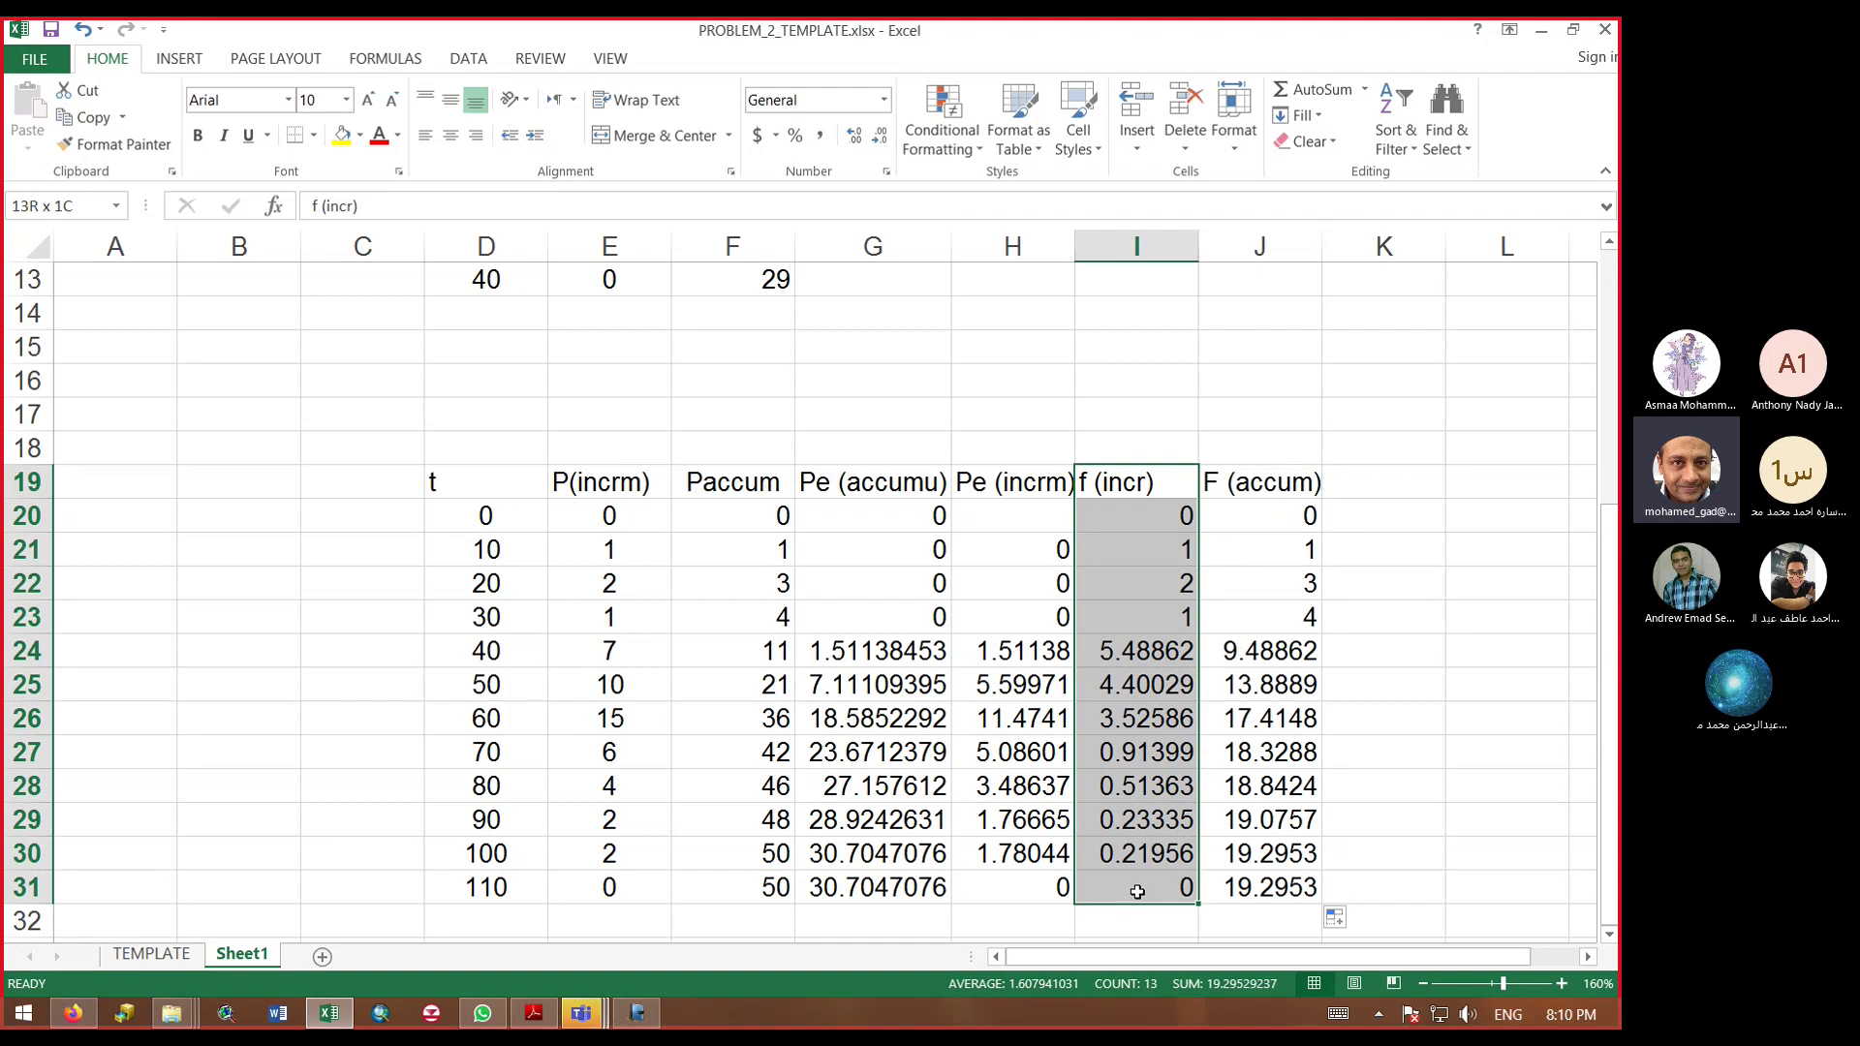
Step: Build a running sum of f (incr) in column L by entering =L20+I21 in L21 and filling it down through L31
left_click(1470, 542)
type("=")
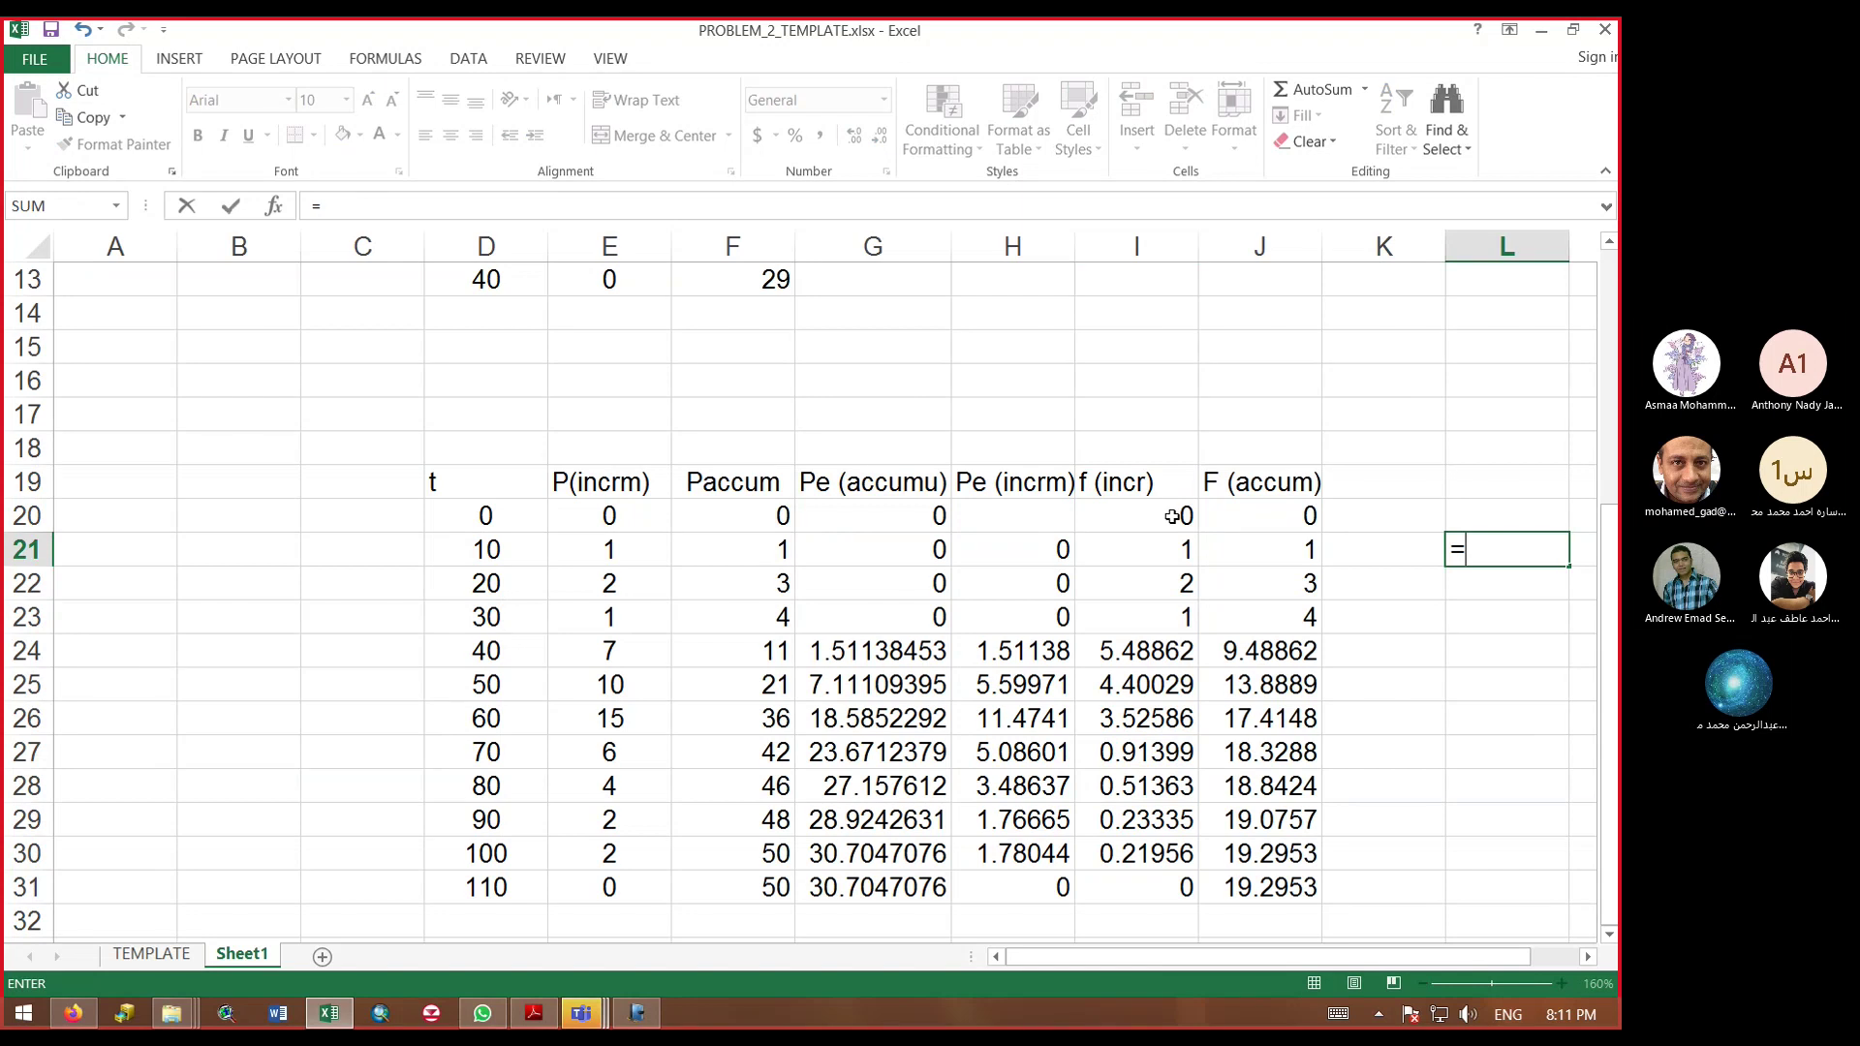
left_click(1461, 516)
type("+")
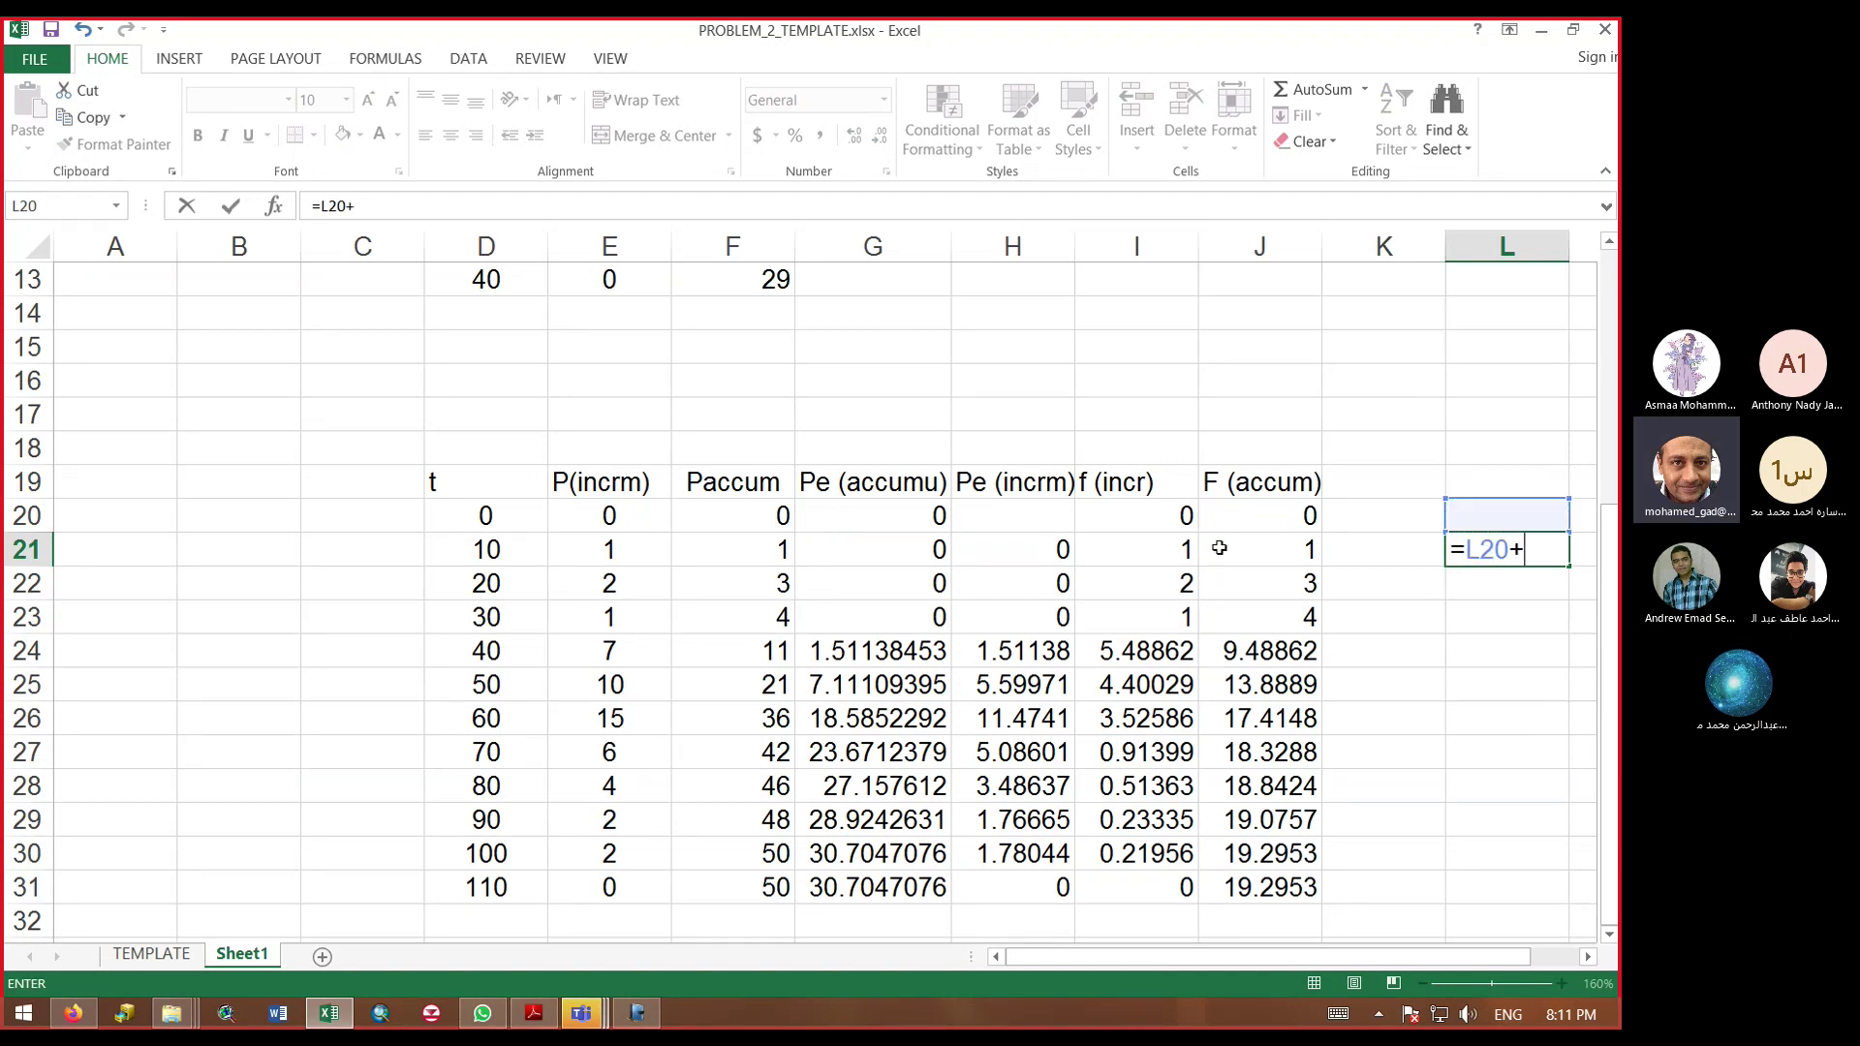
left_click(1177, 549)
key("Return")
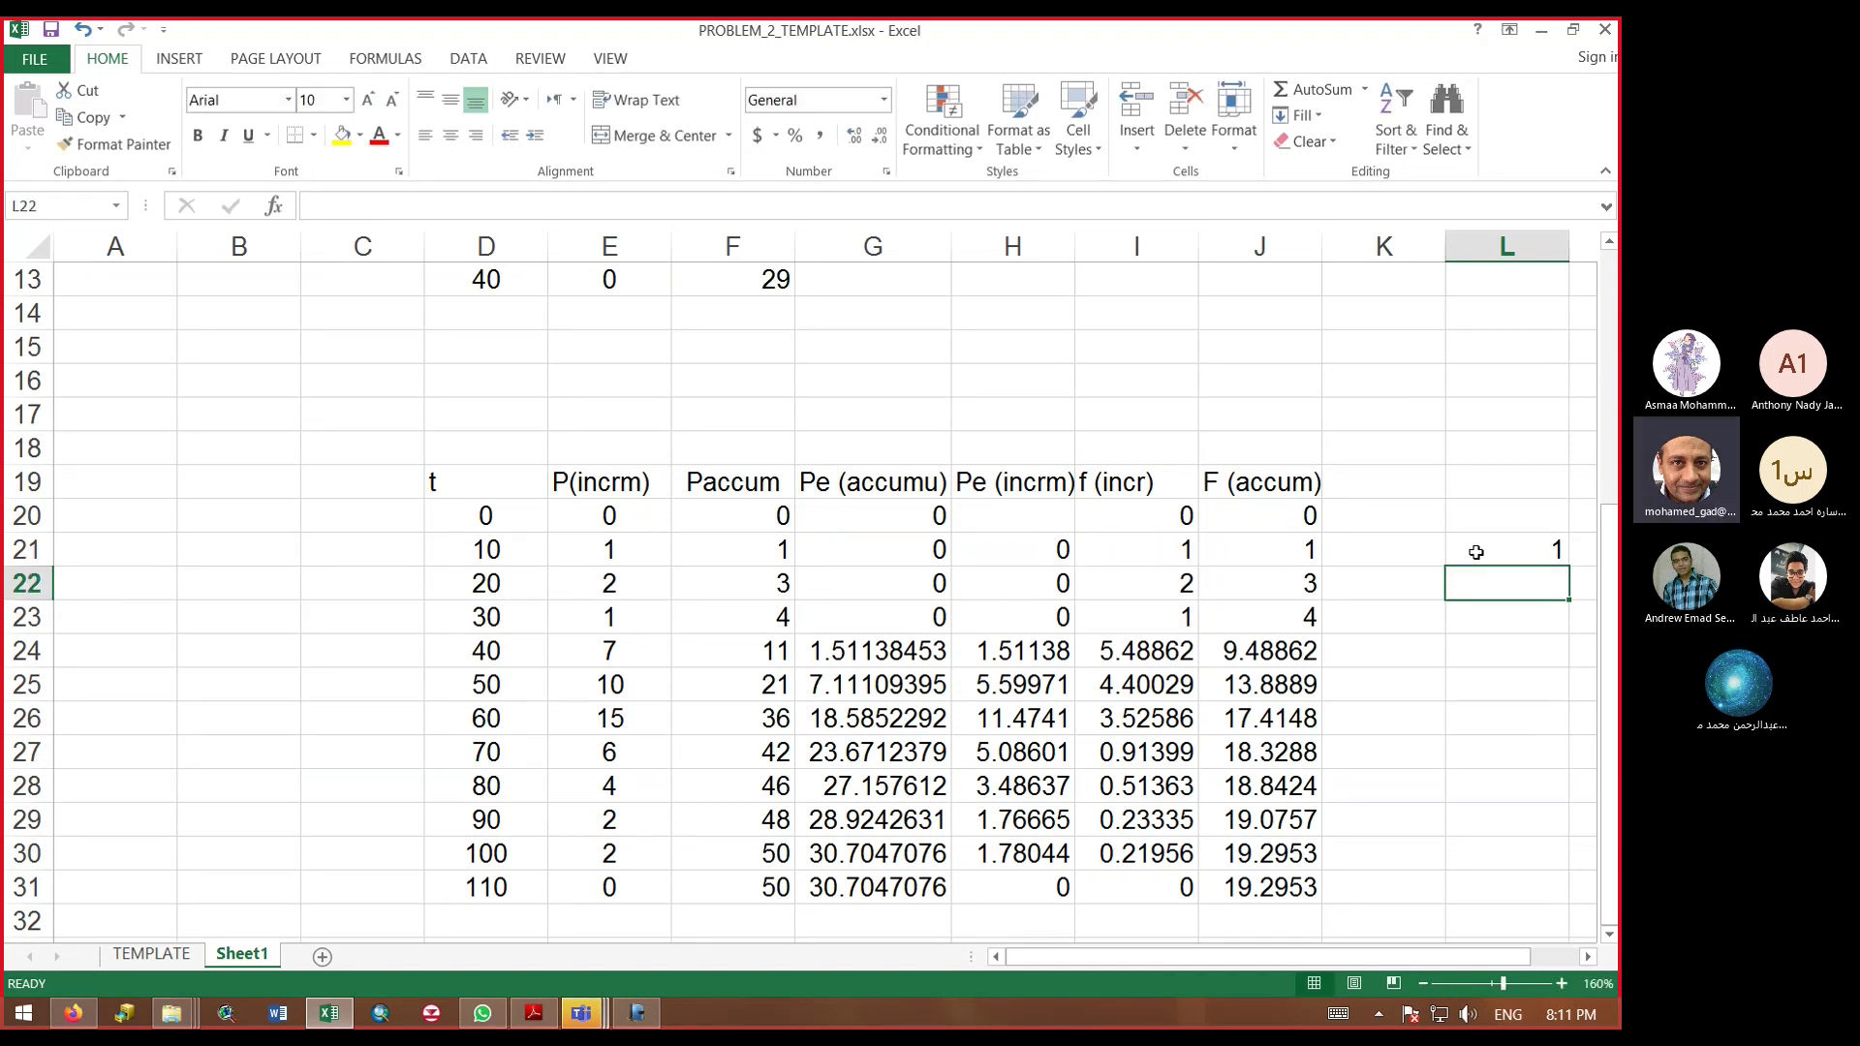
left_click(1482, 548)
left_click_drag(1571, 568, 1568, 930)
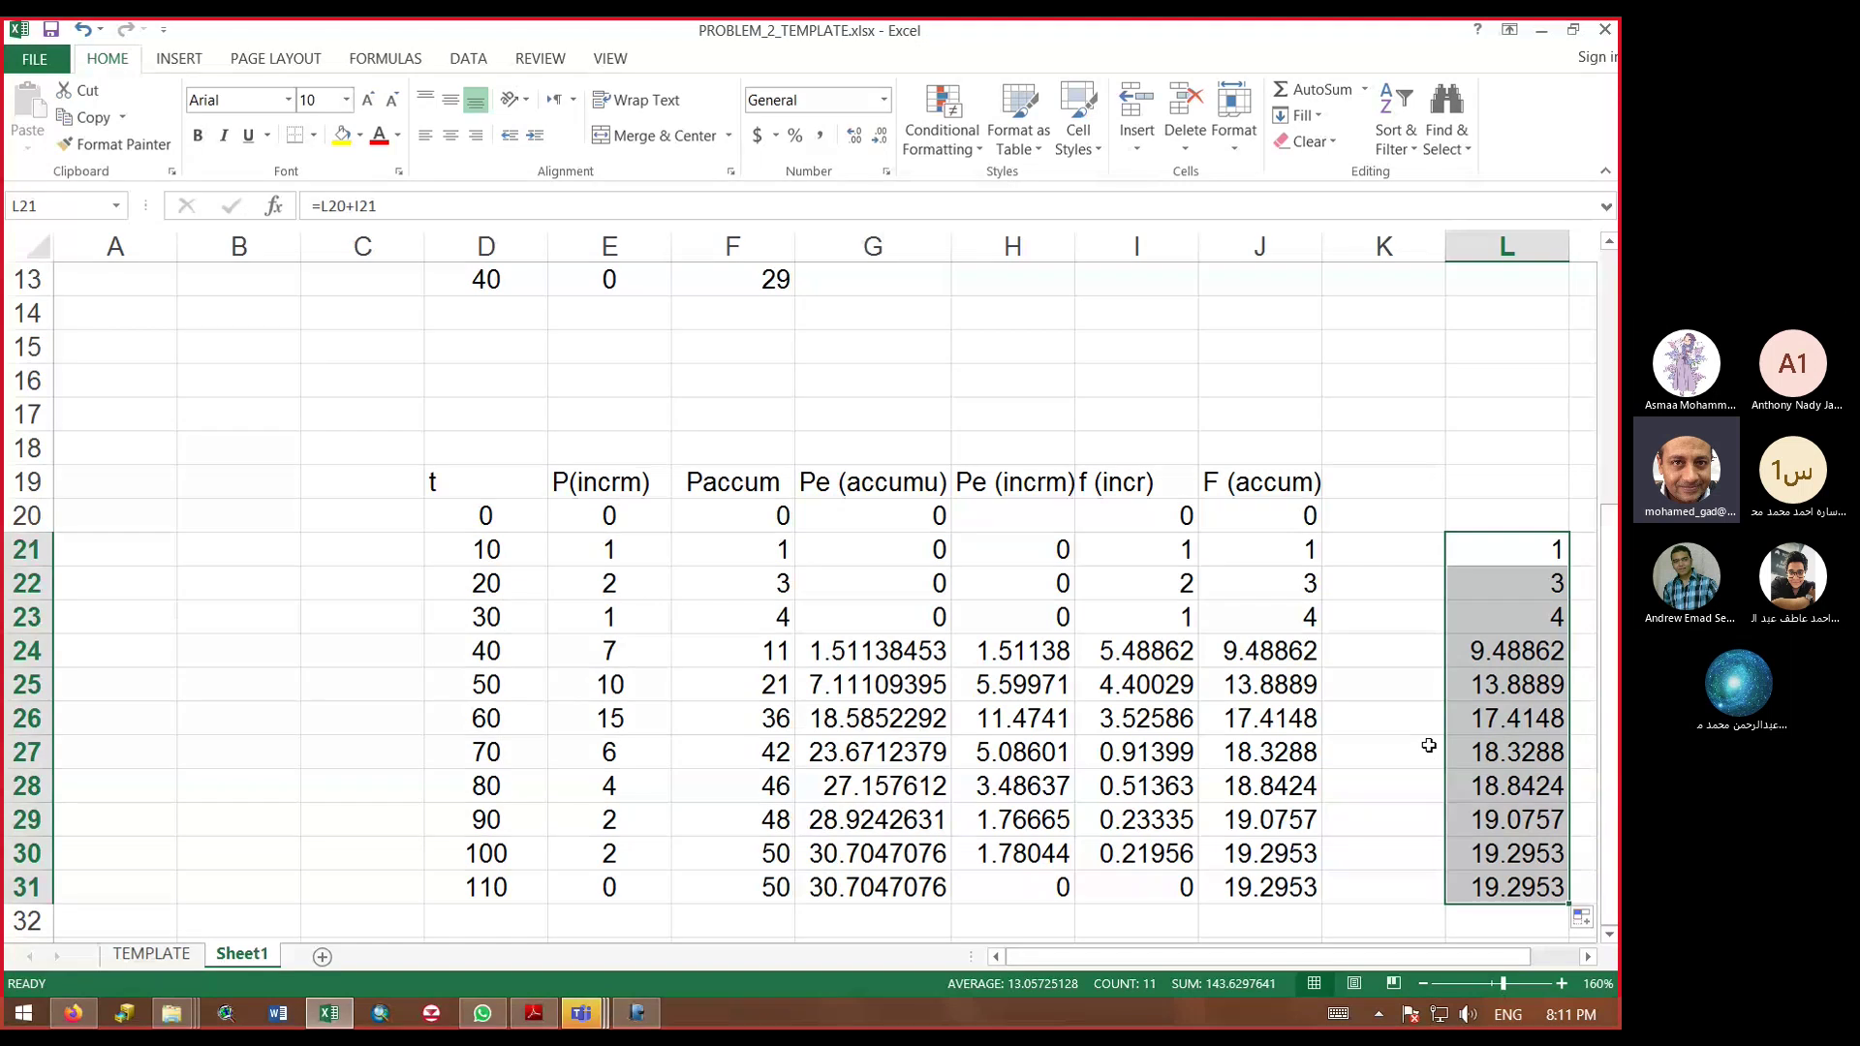
Step: Examine how the f (incr) column derives from the P(incrm) and Pe (incrm) columns
left_click(1168, 526)
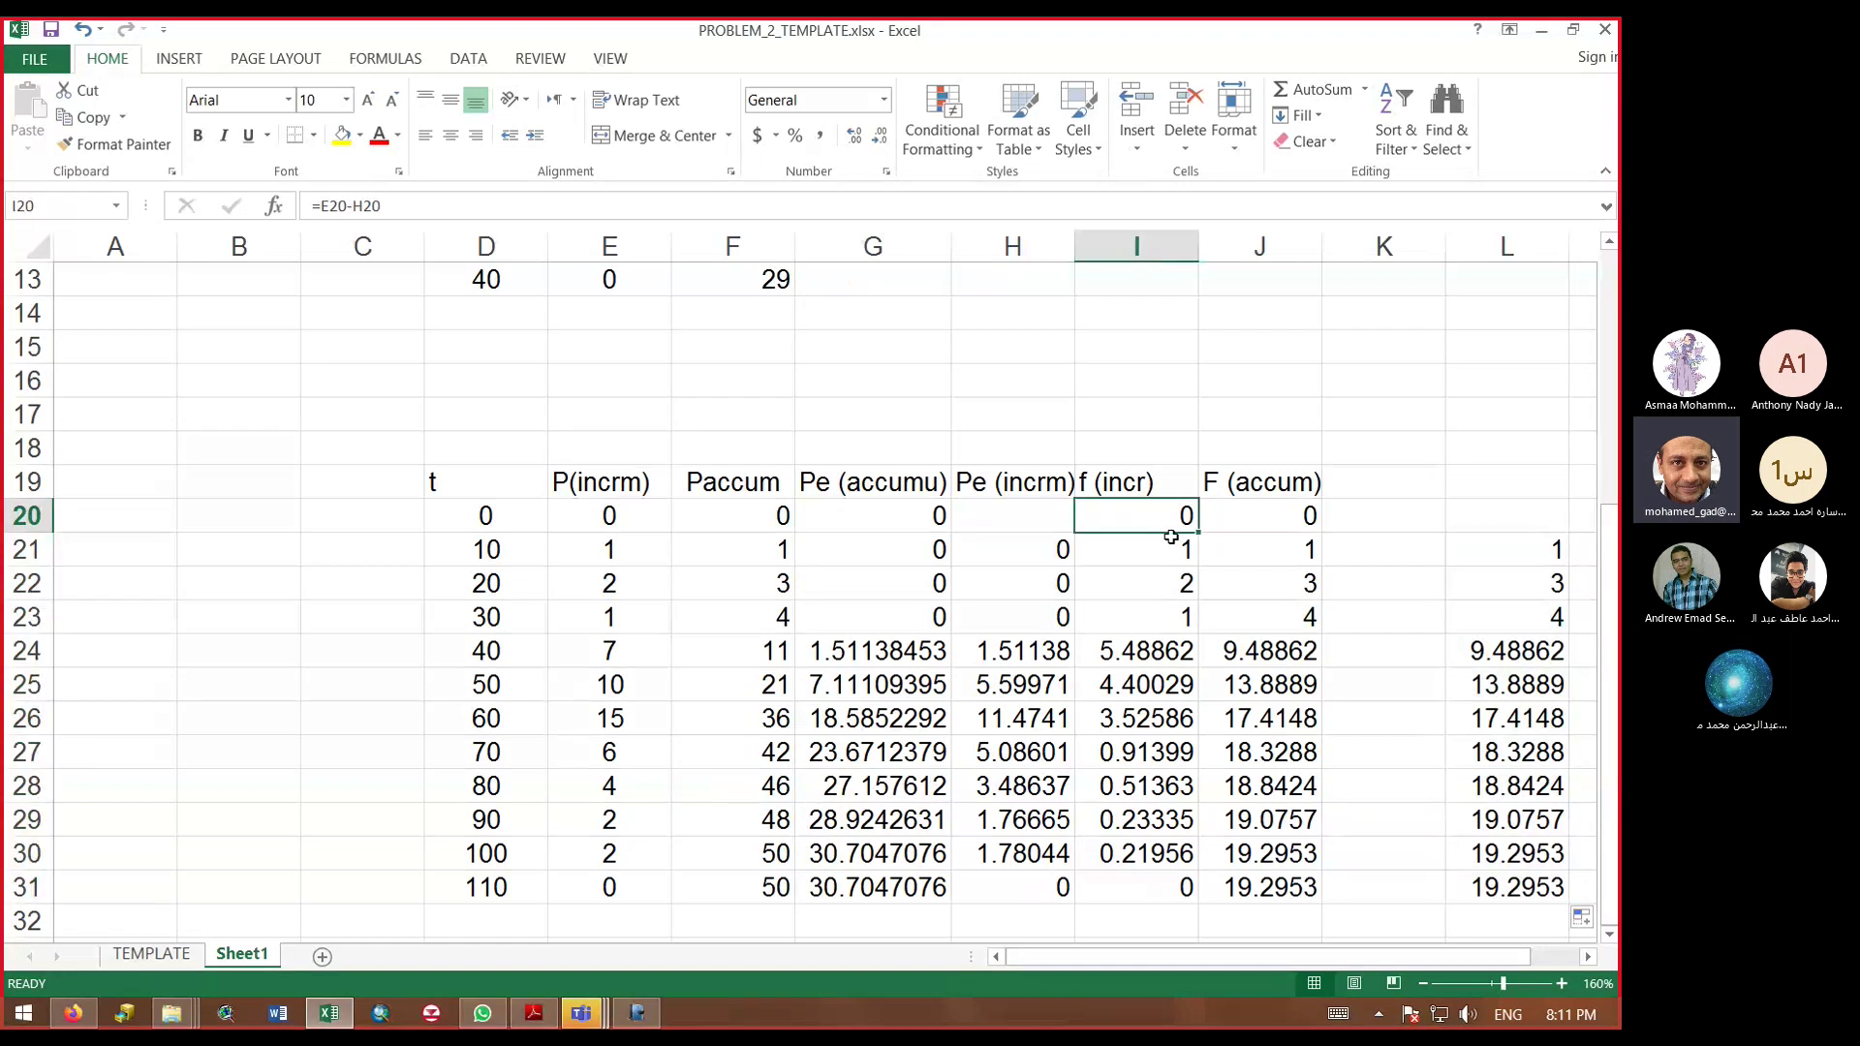
key("Down")
key("Down")
key("Down")
key("Down")
key("Down")
key("Down")
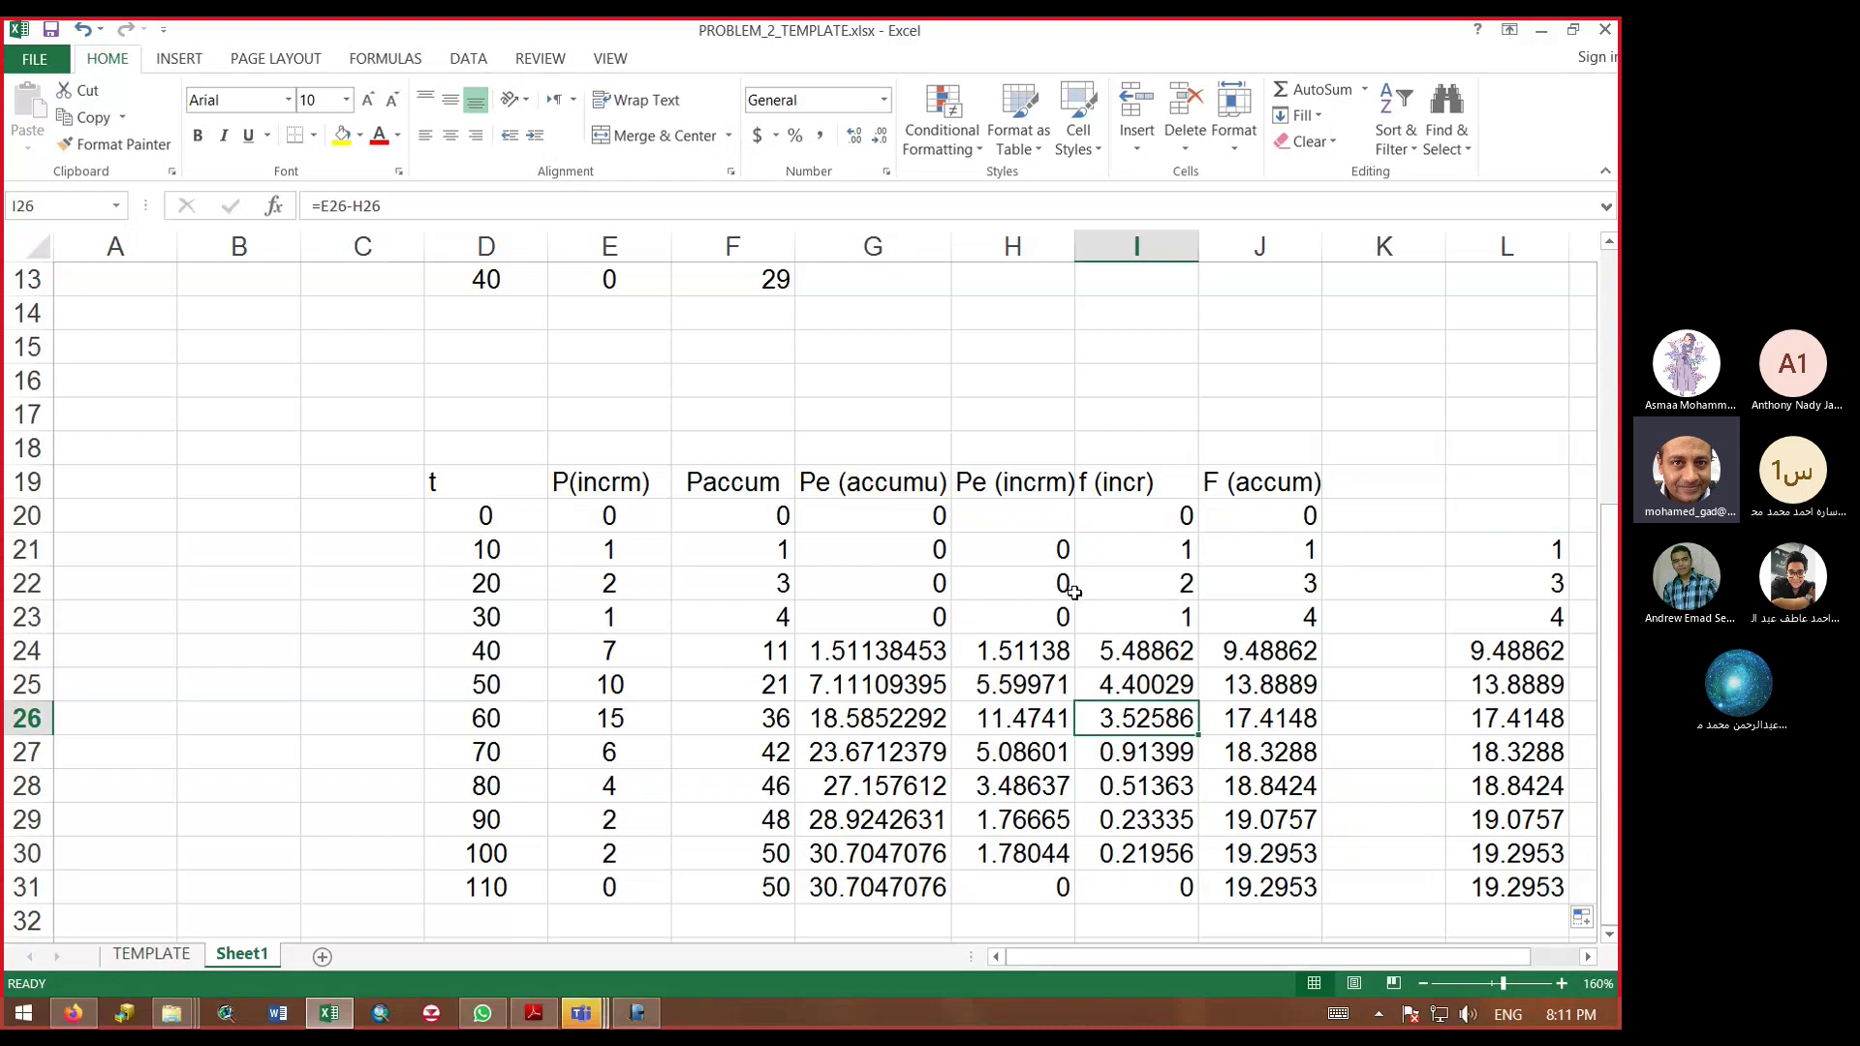
key("Up")
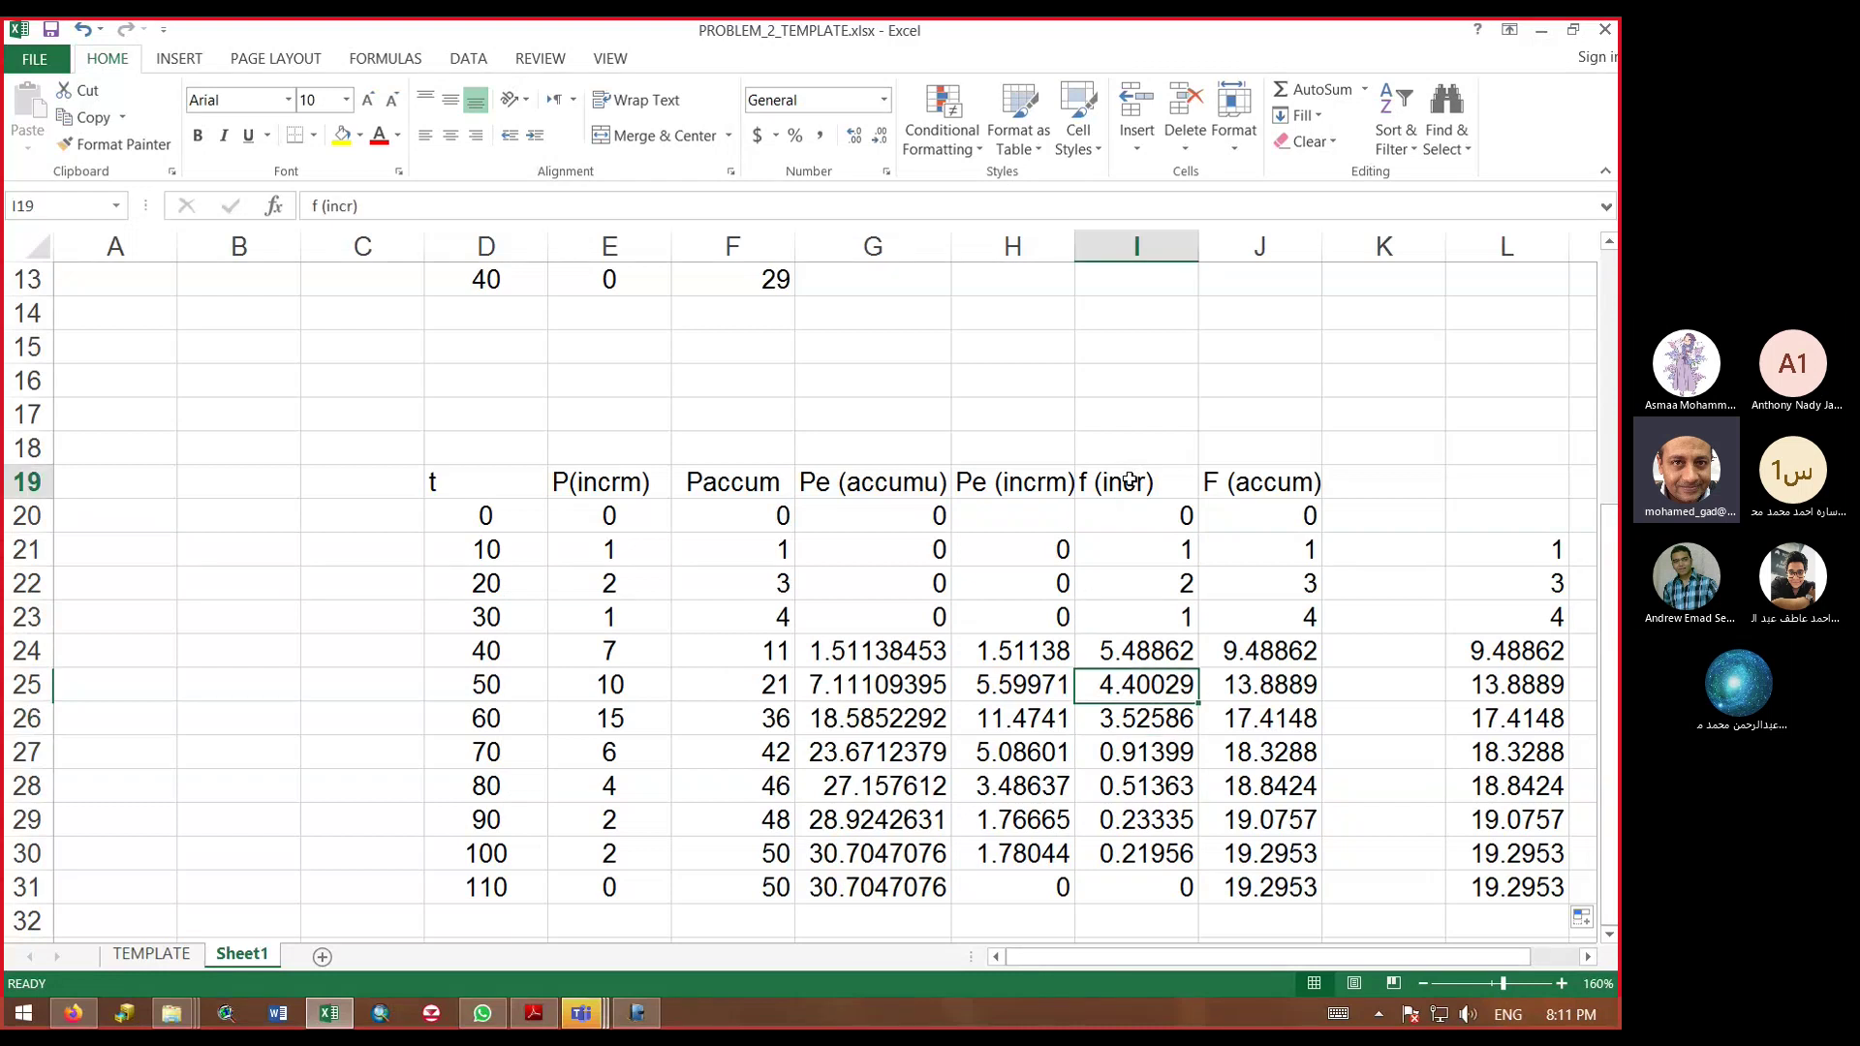
left_click(1132, 475)
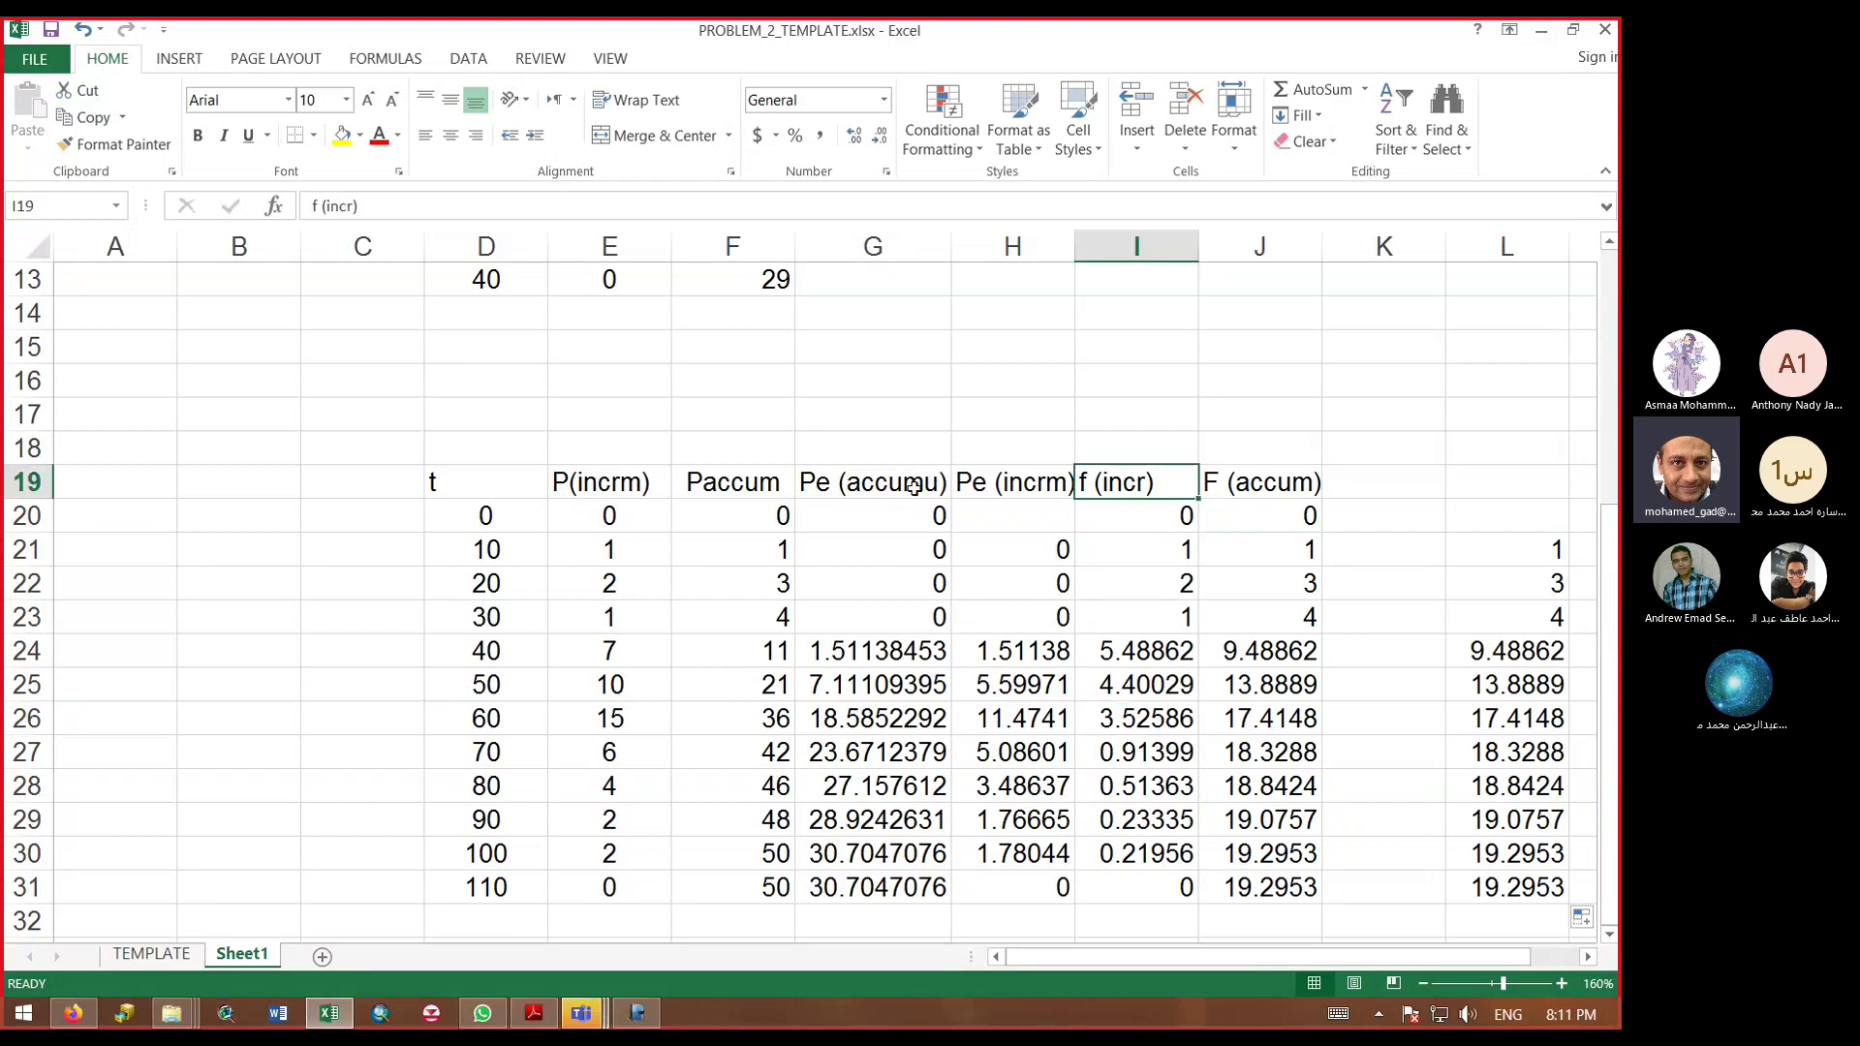
left_click(579, 485)
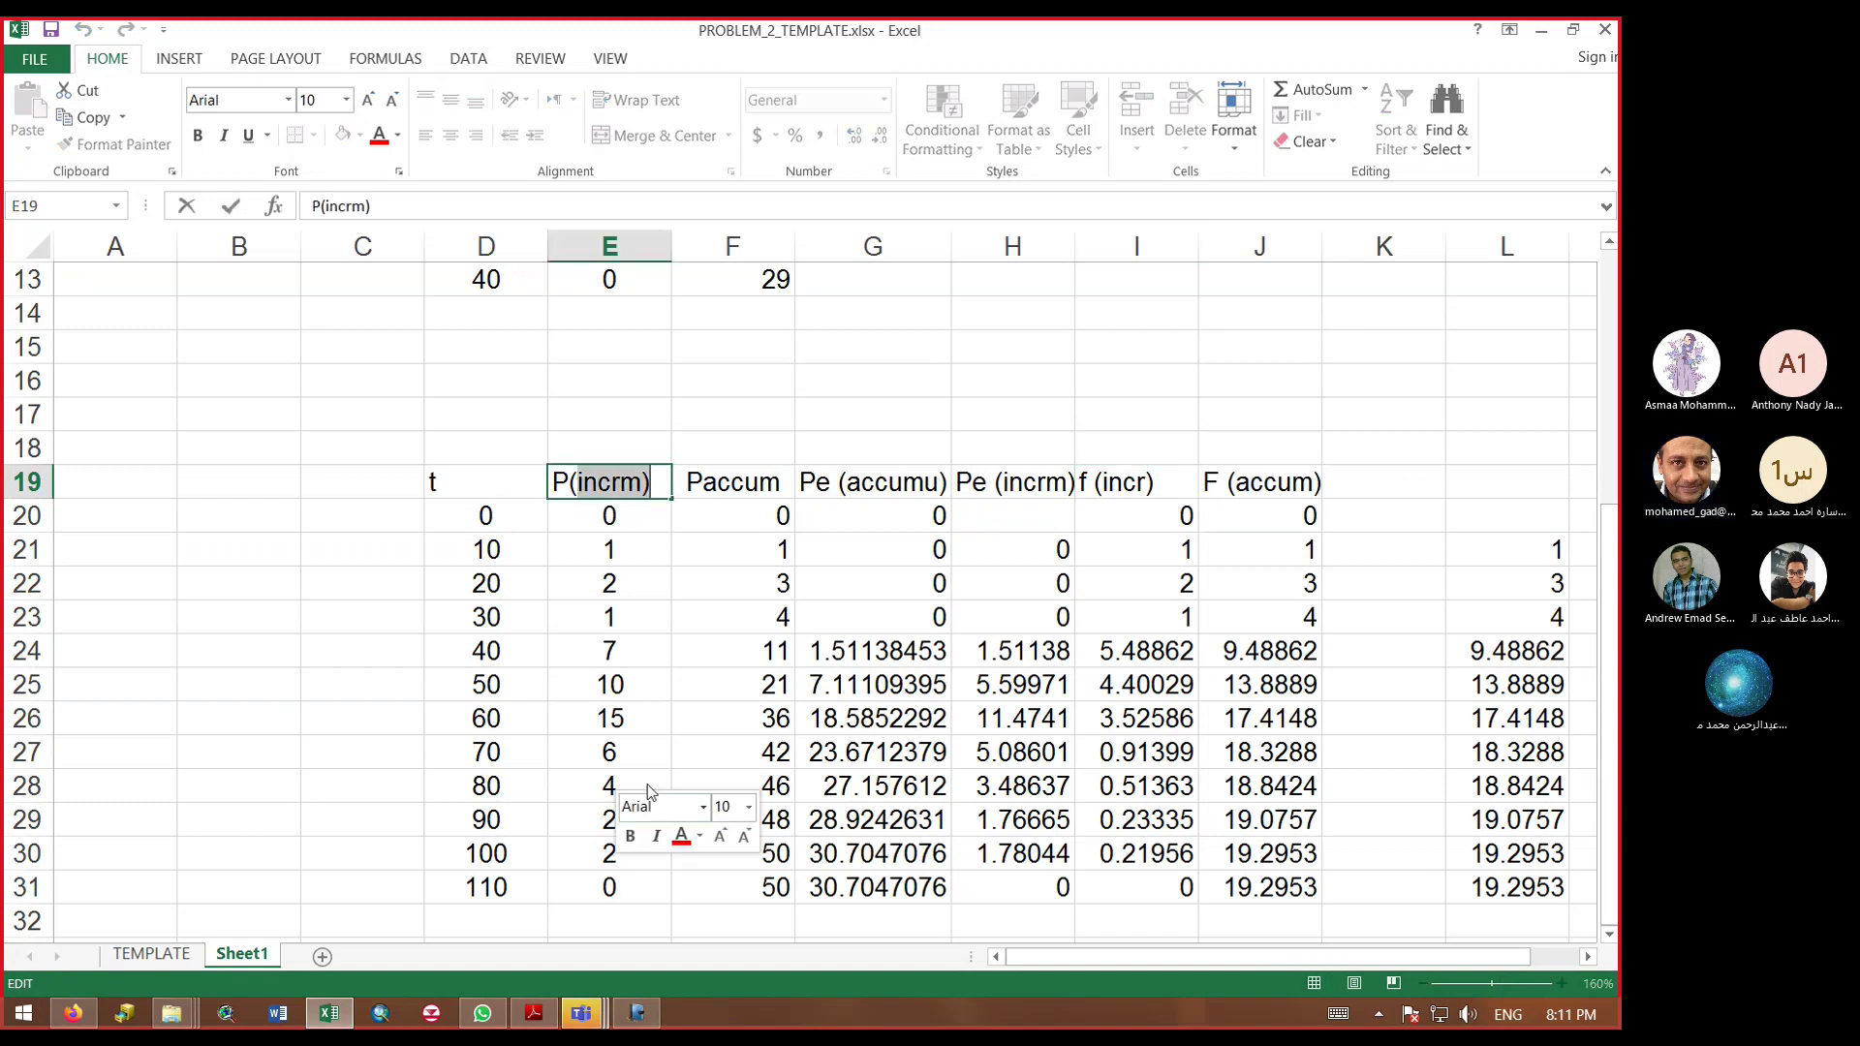
left_click_drag(585, 481, 593, 819)
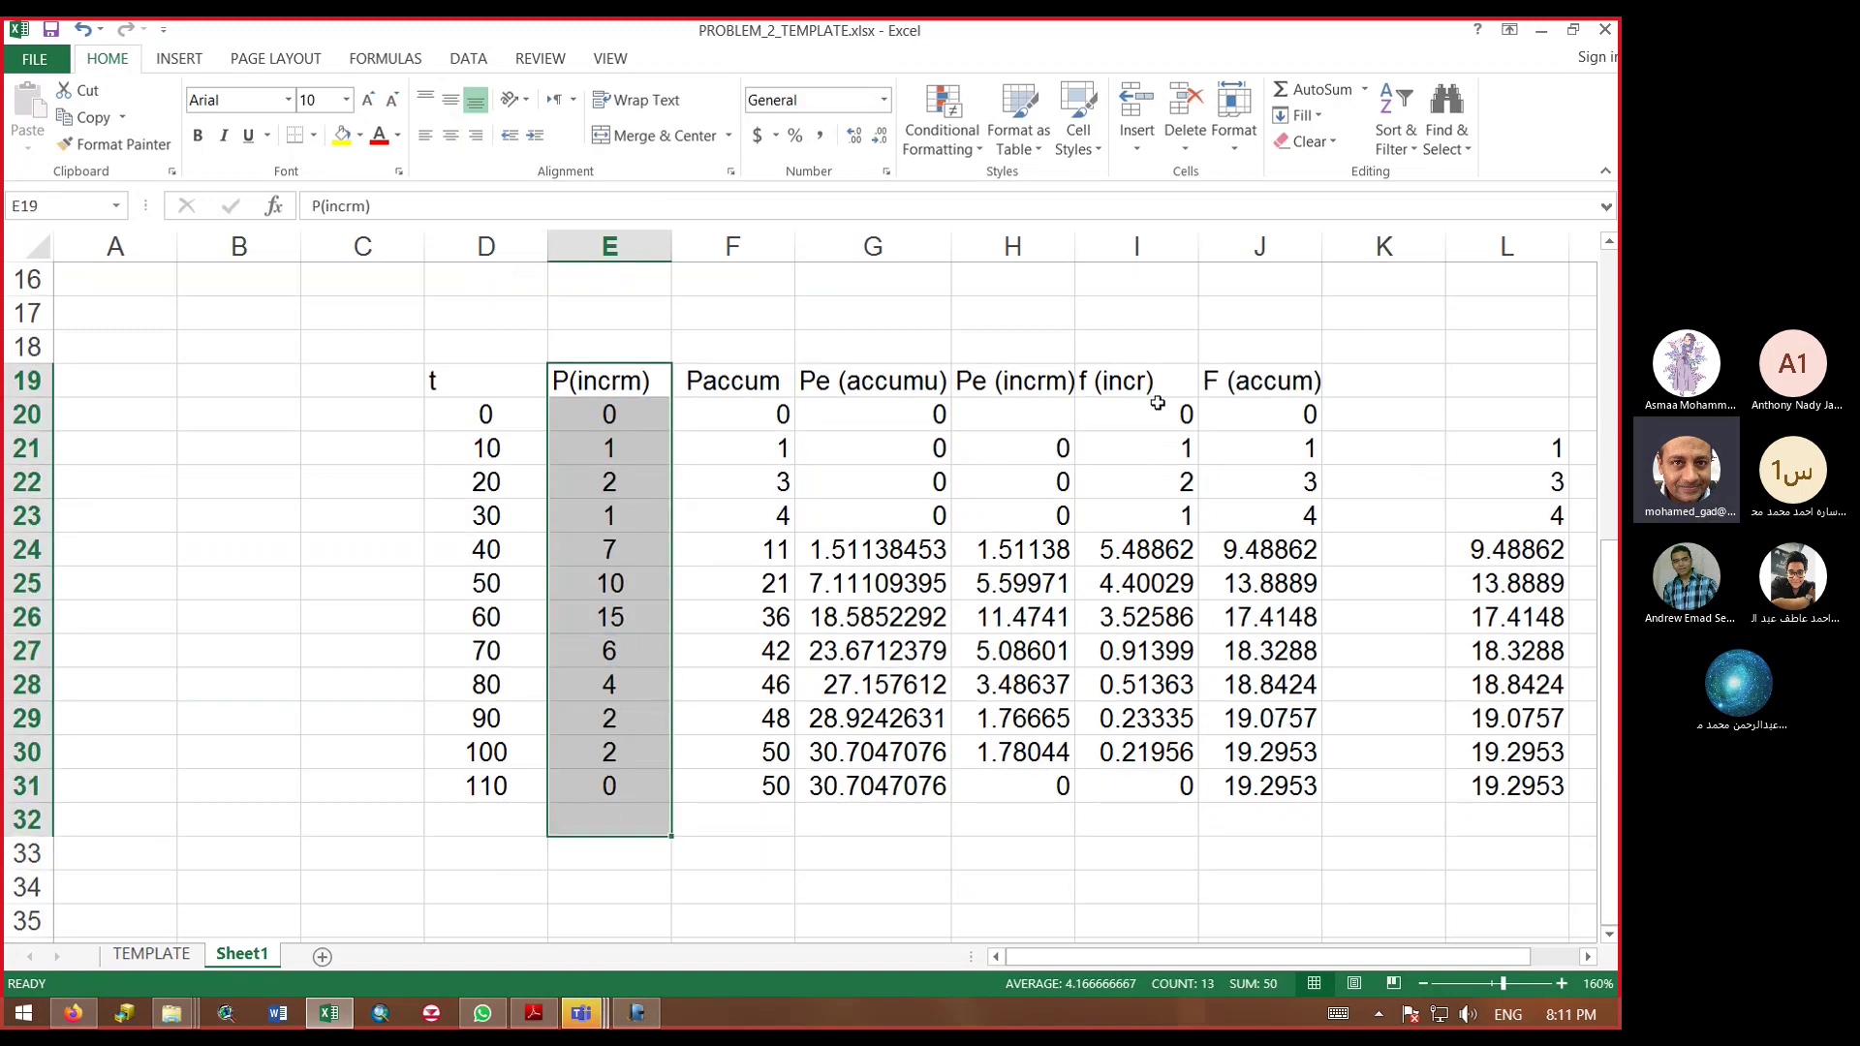
left_click_drag(988, 382, 999, 789, "ctrl")
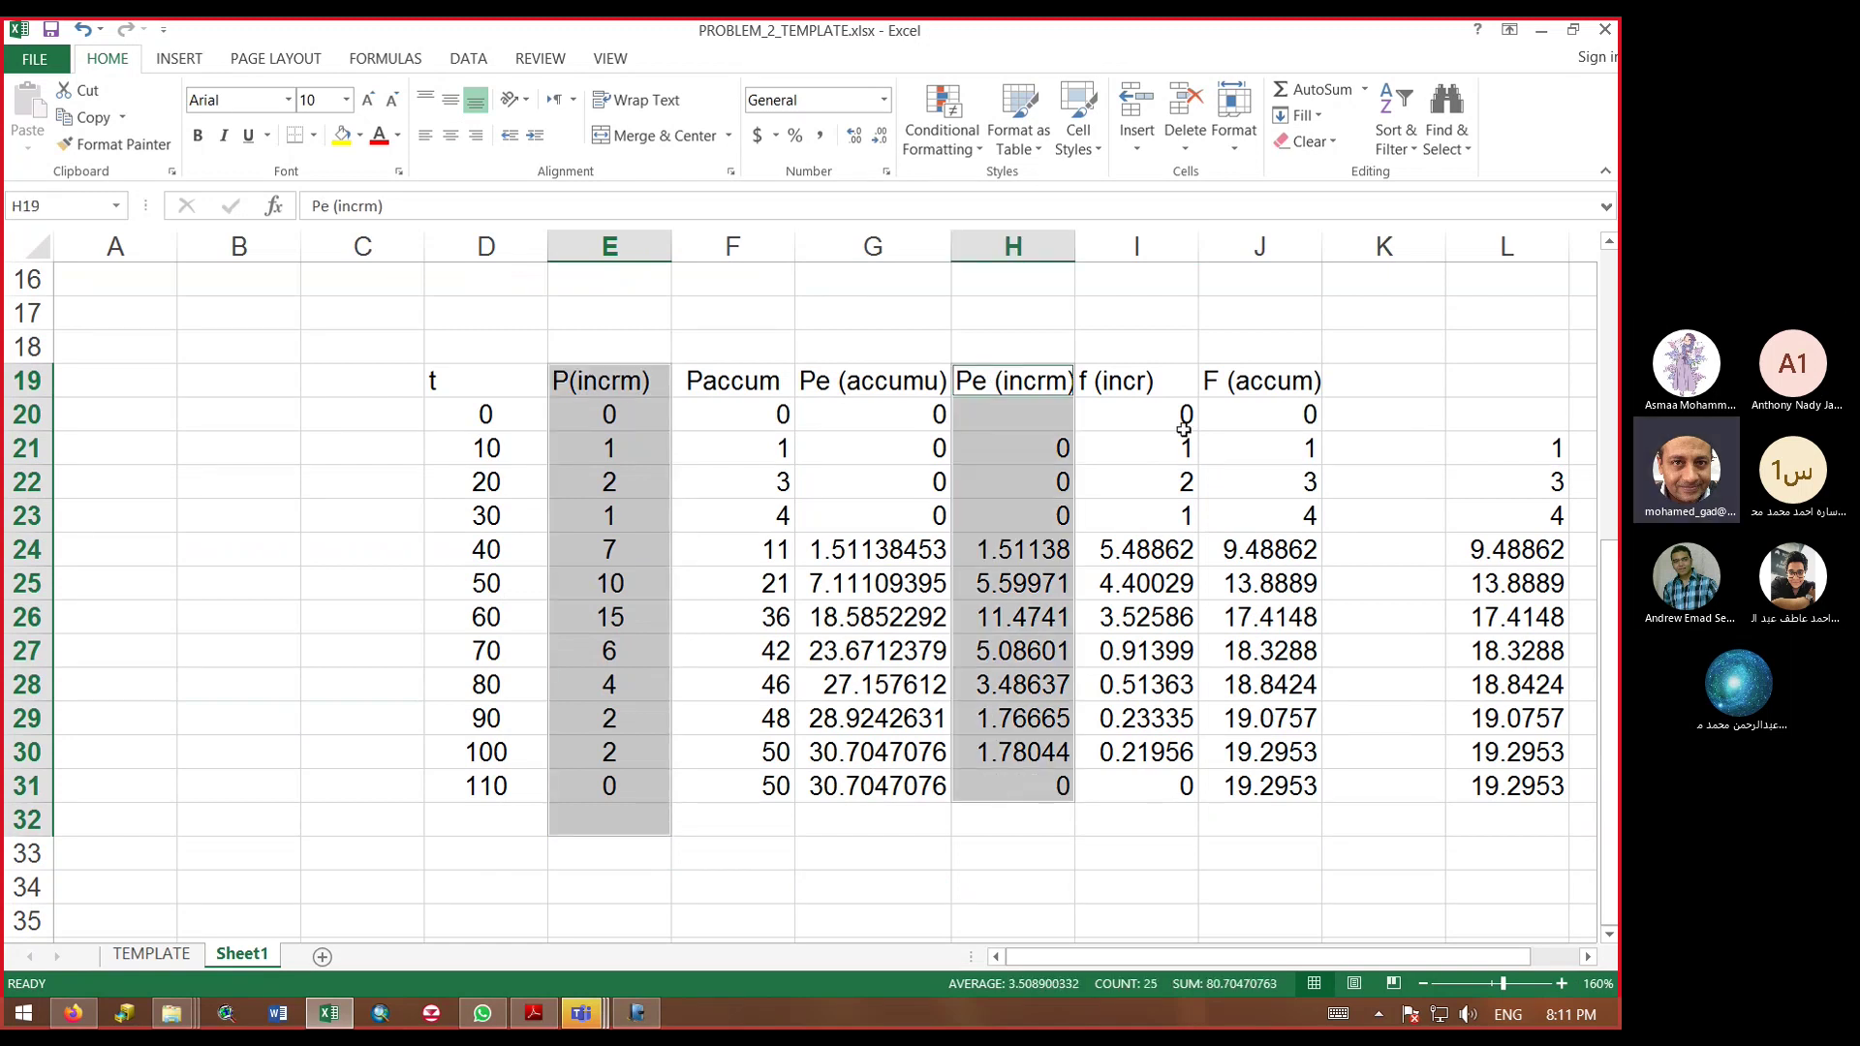
left_click_drag(1148, 383, 1133, 784, "ctrl")
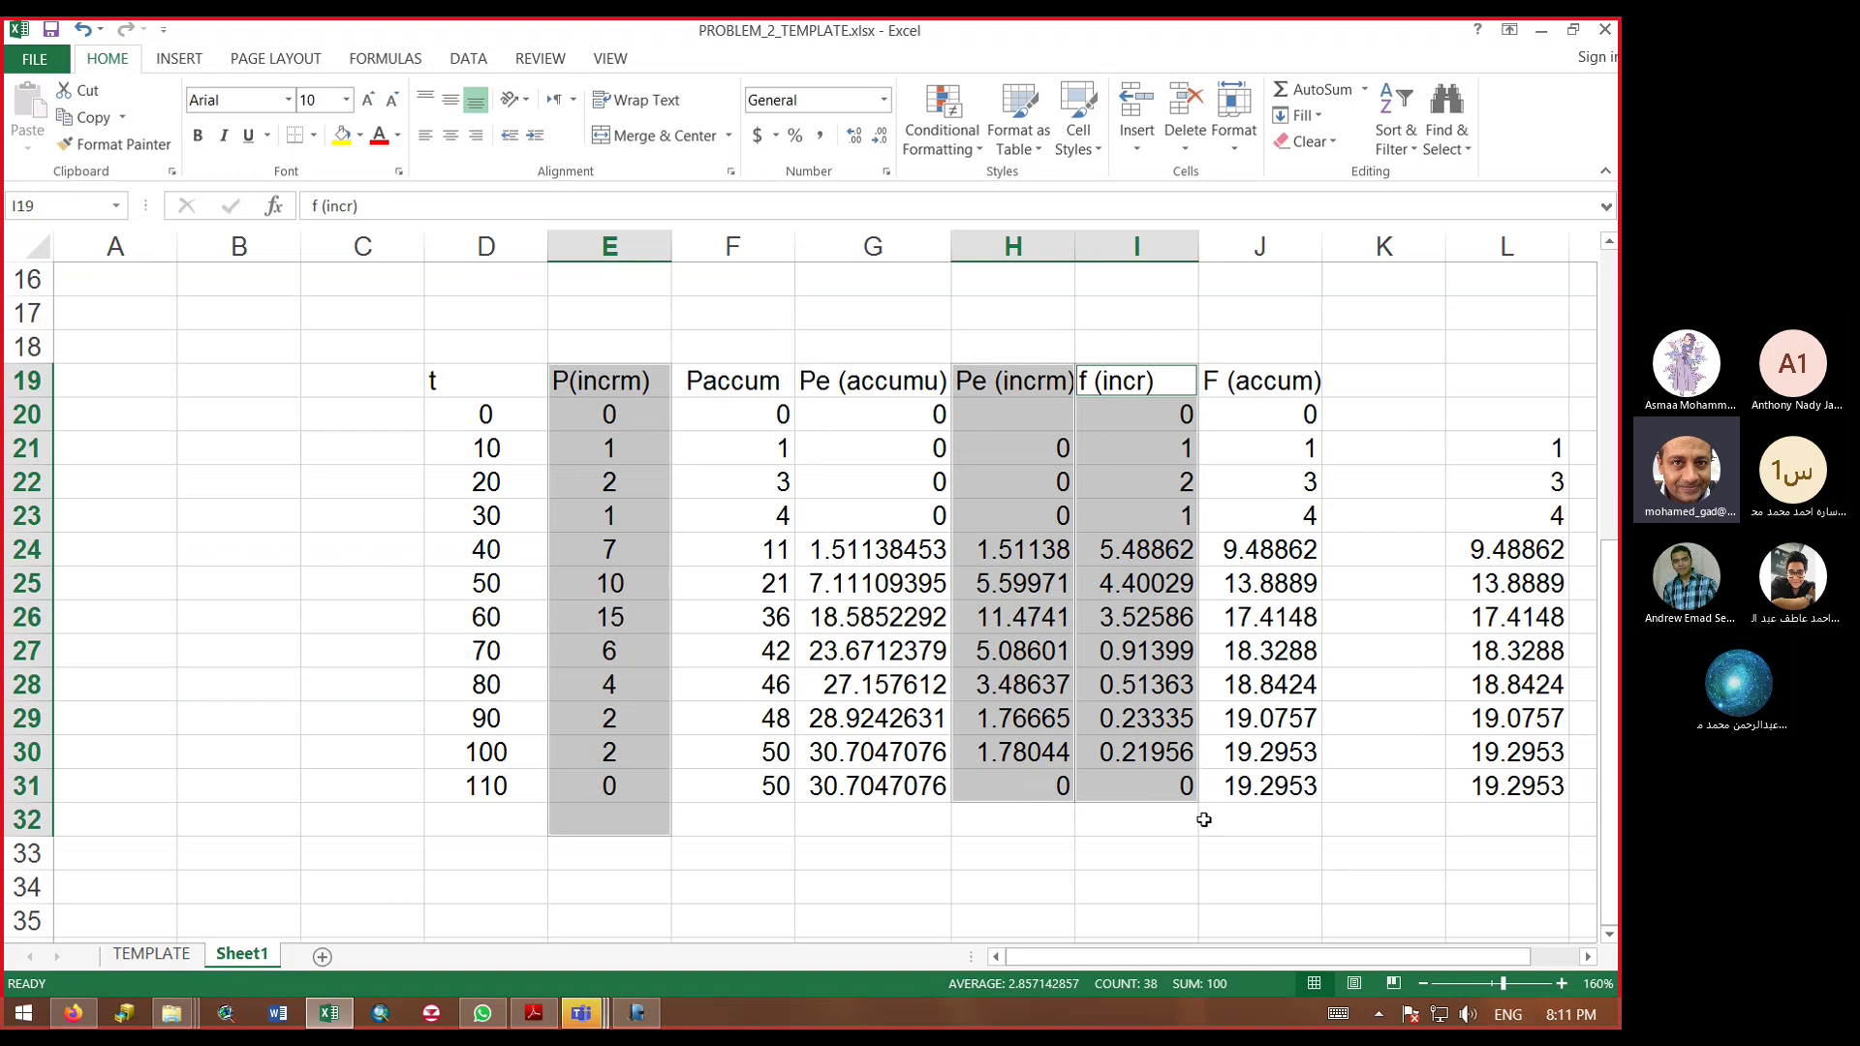
Step: Compare f (incr) with F (accum) in rows 21 to 23, and review the Paccum and Pe (accumu) columns
left_click(1122, 412)
left_click(1143, 463)
left_click(1284, 443)
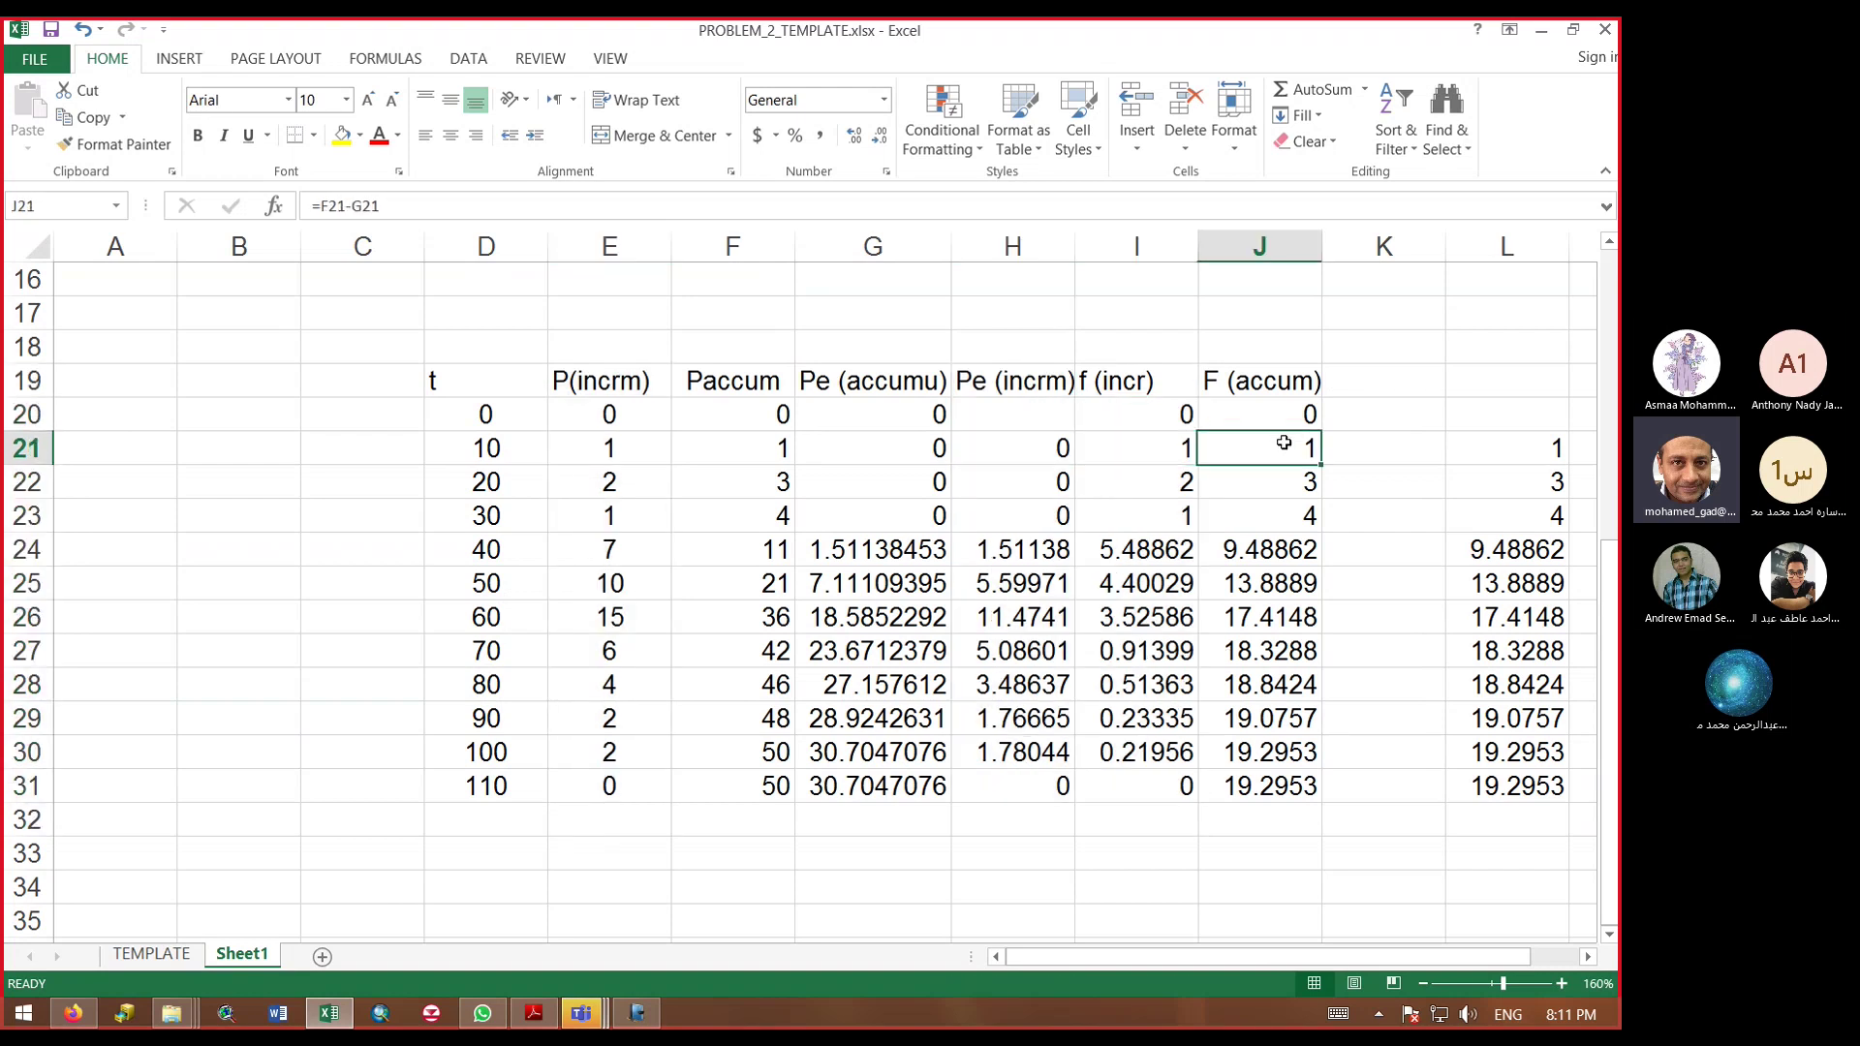
left_click(1183, 478)
left_click(1303, 486)
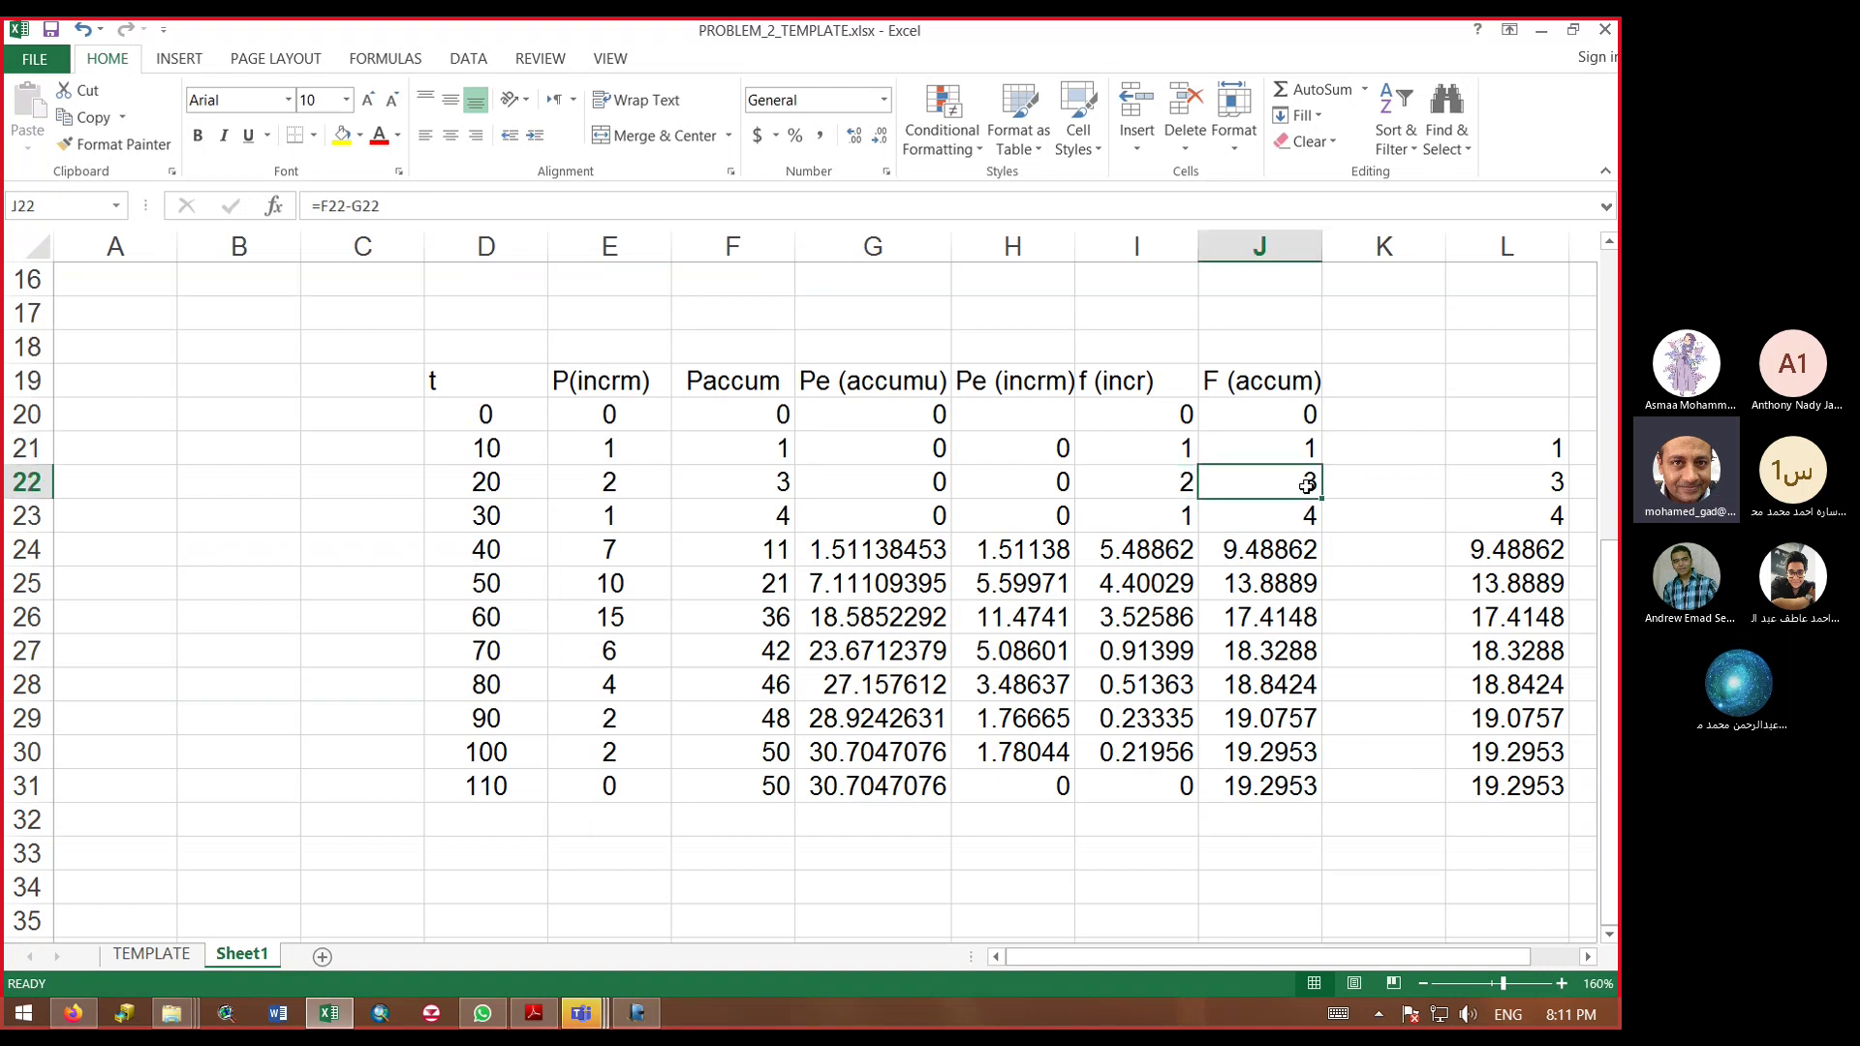
left_click(1180, 507)
left_click(1292, 510)
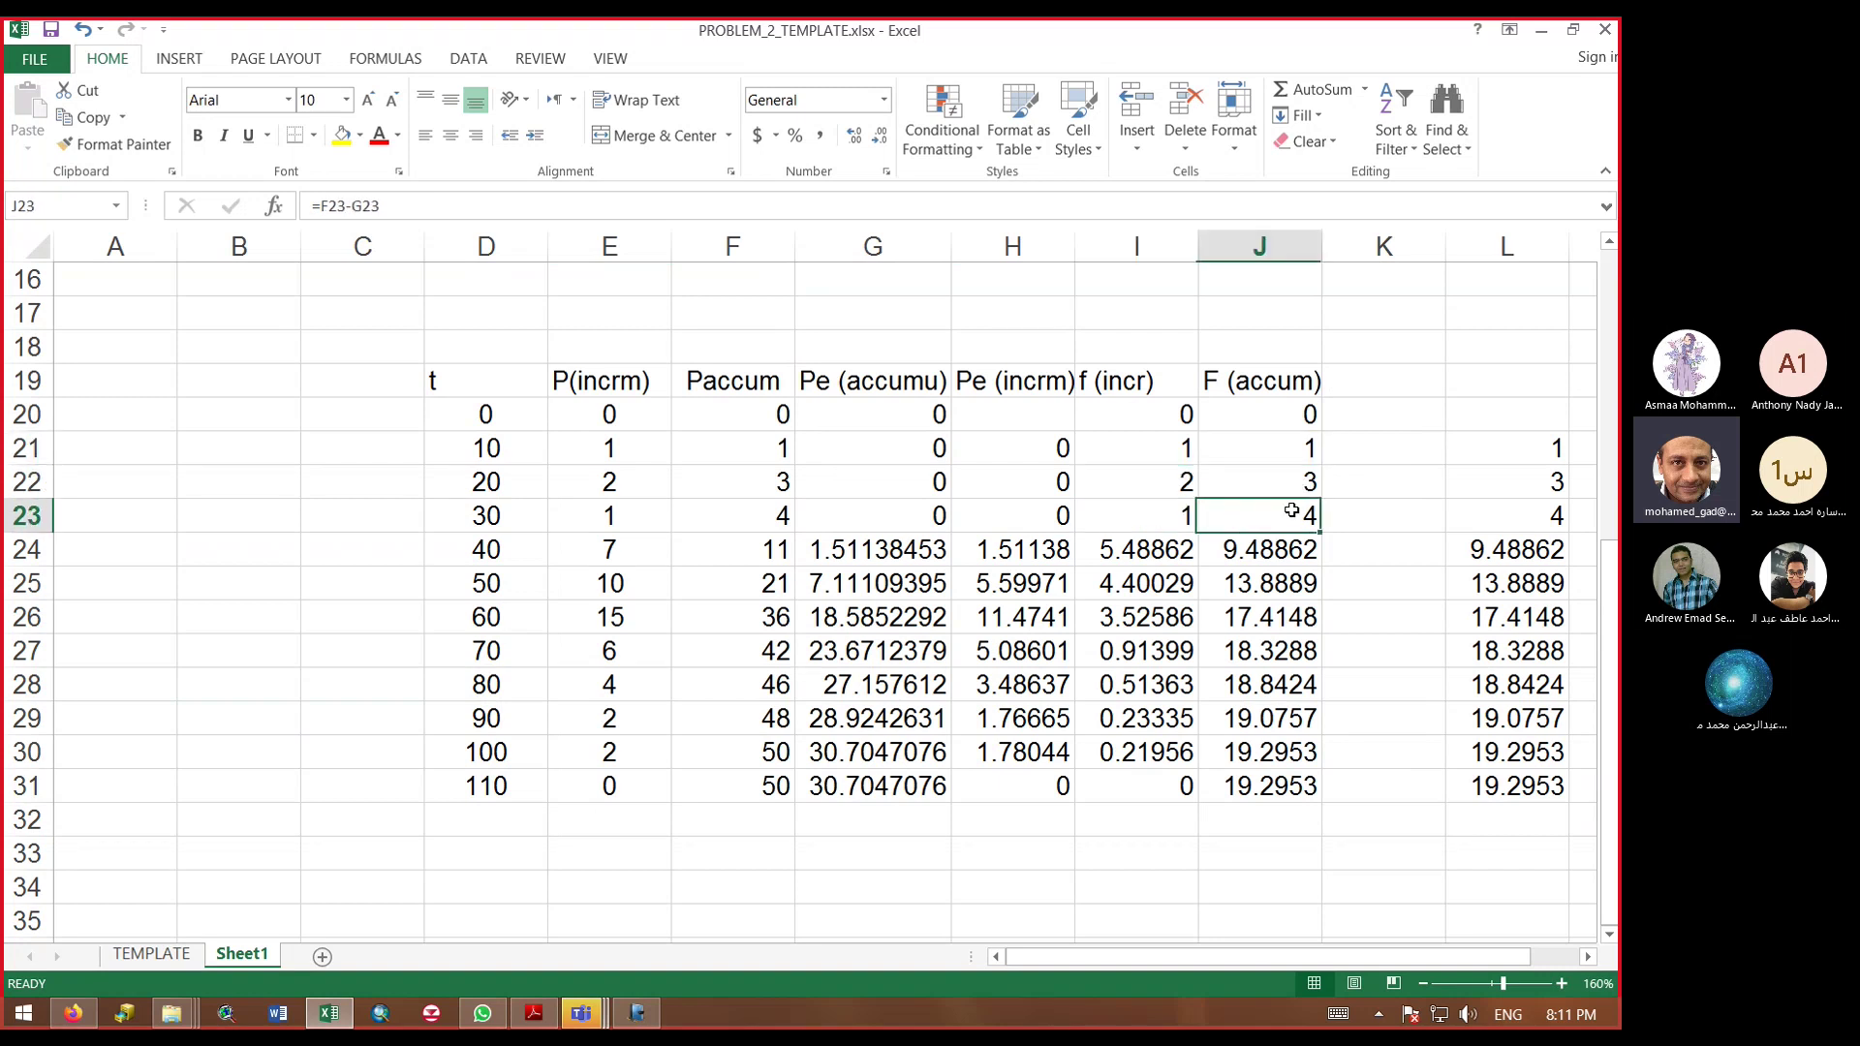
left_click(742, 384)
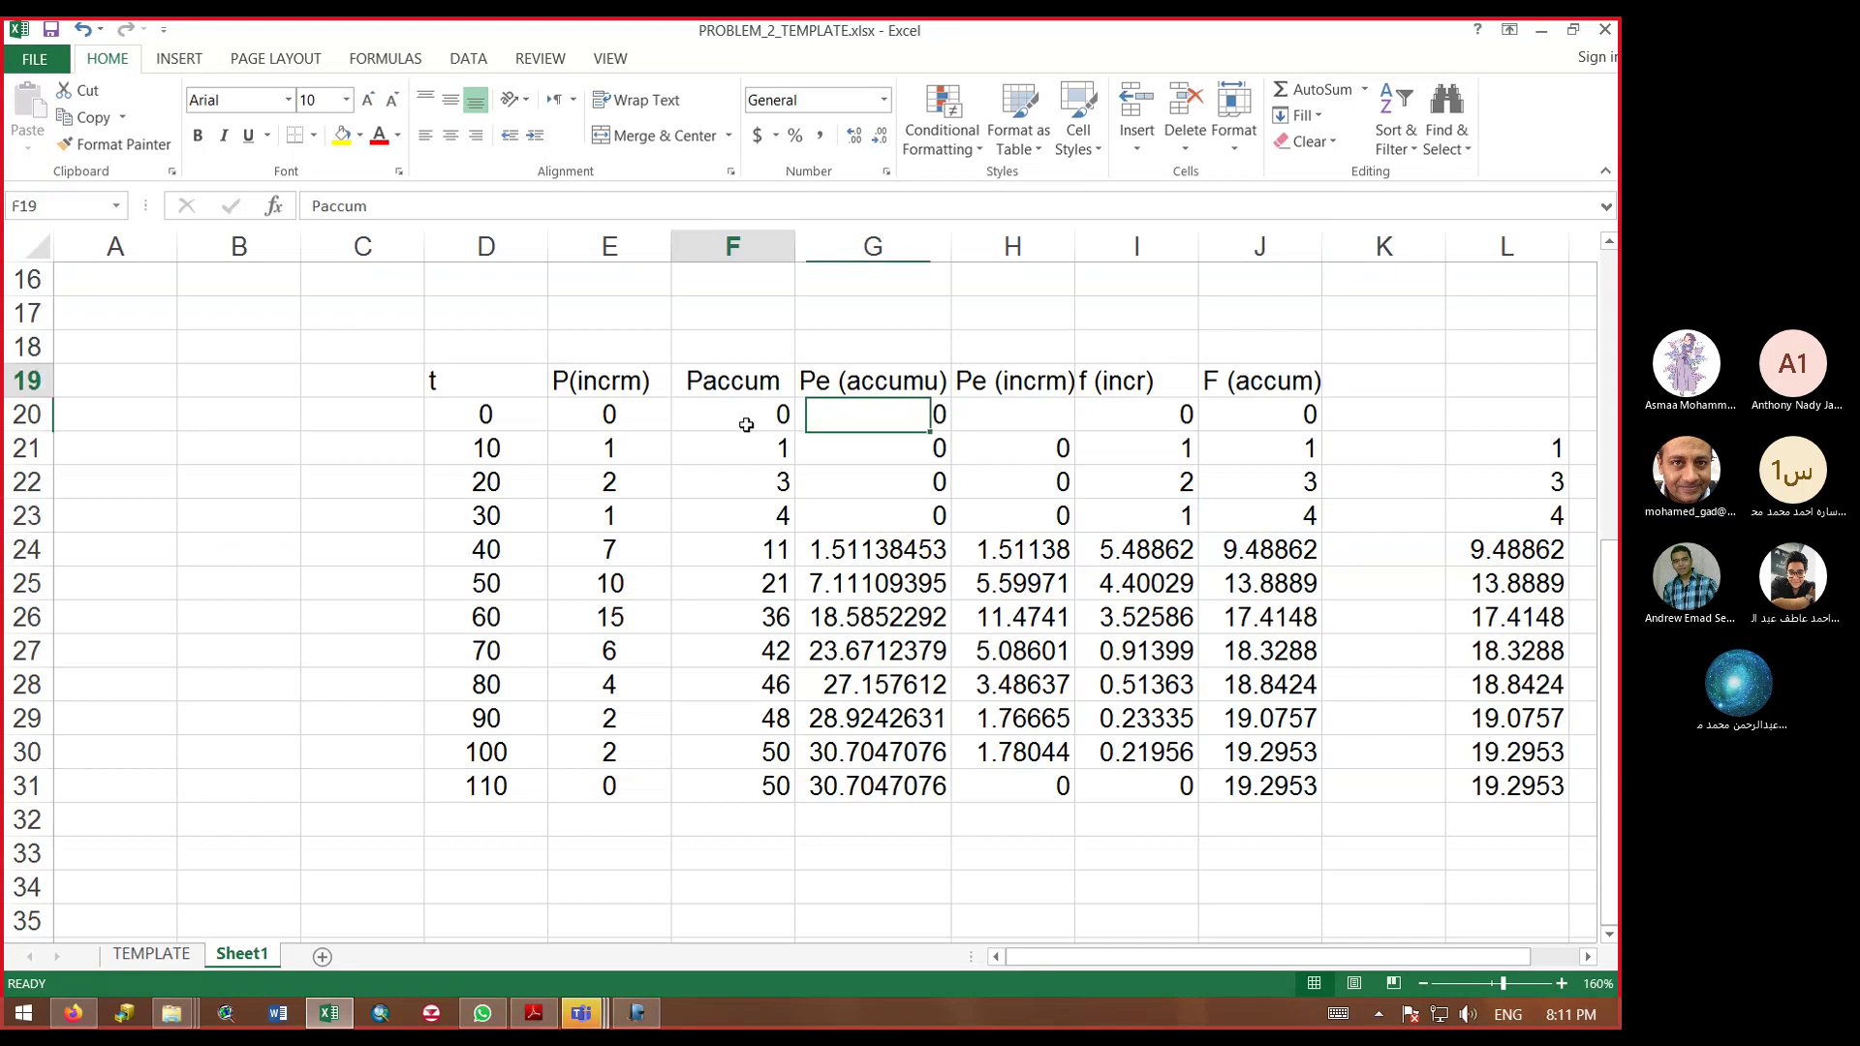
key("ctrl+shift+Down")
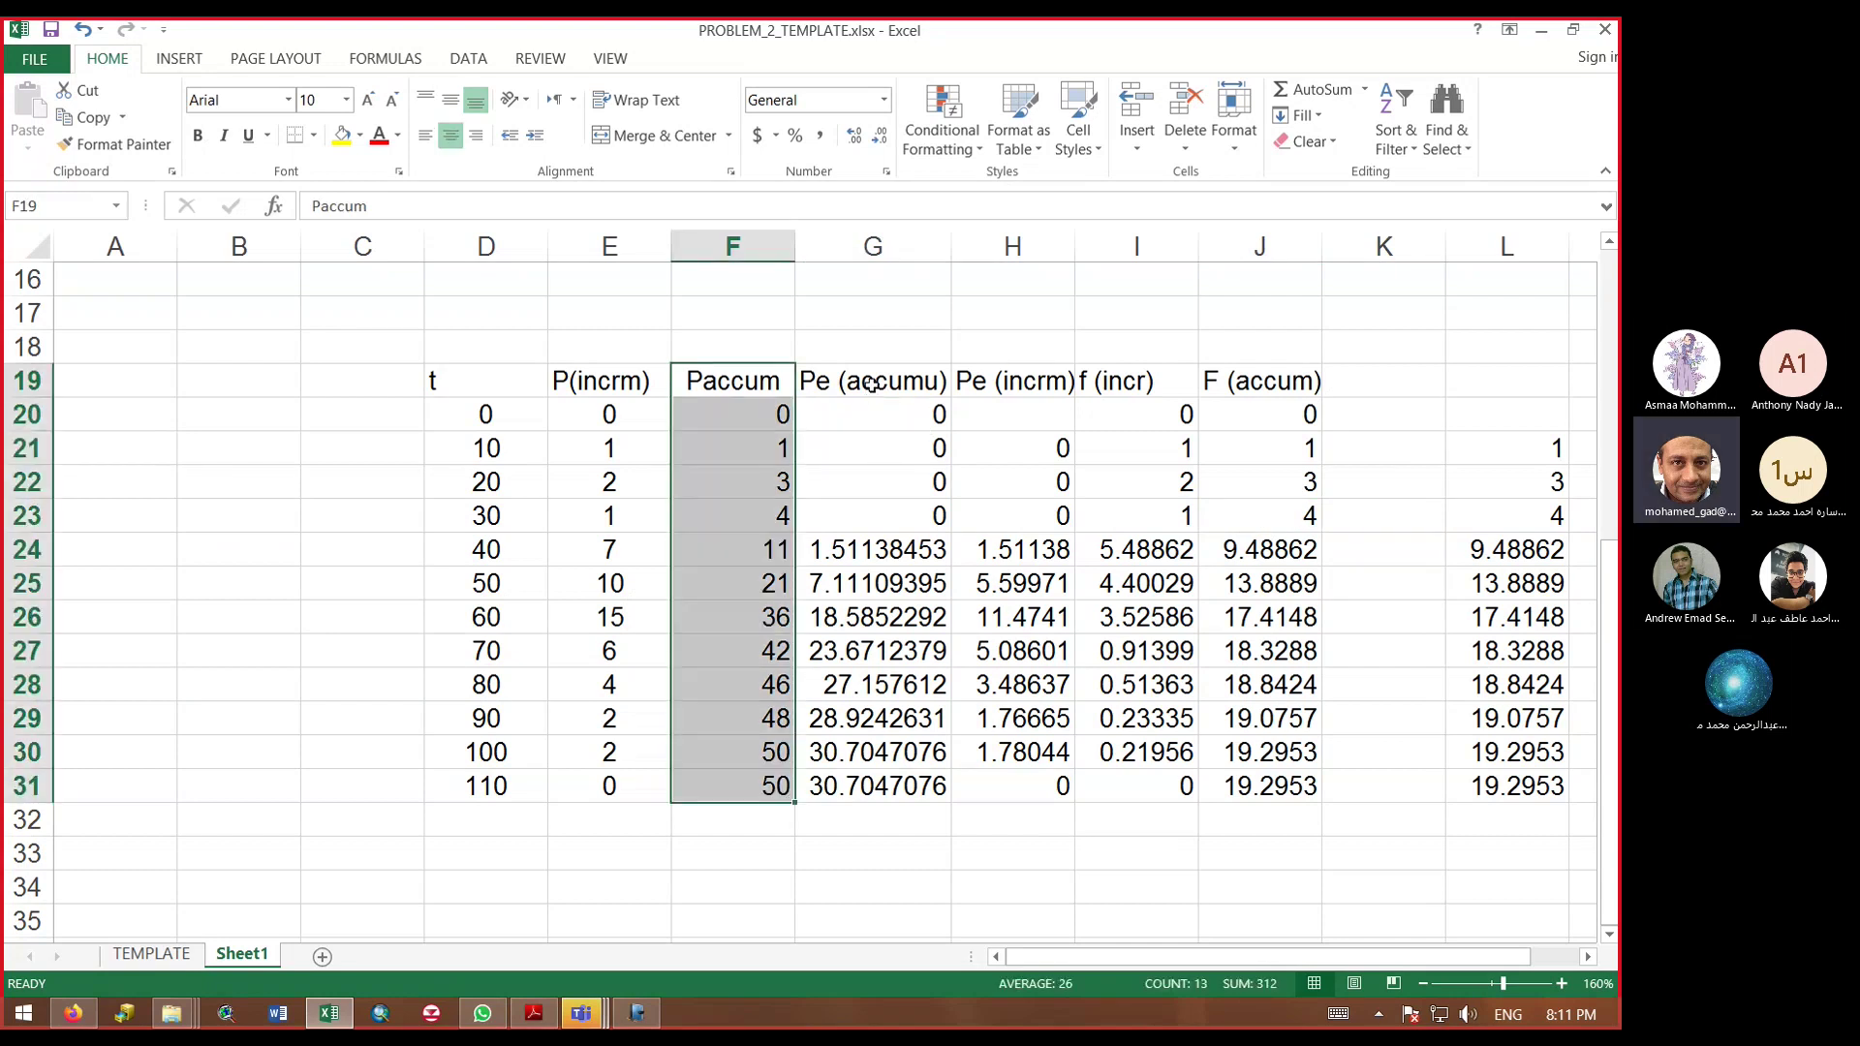
left_click_drag(872, 382, 873, 781)
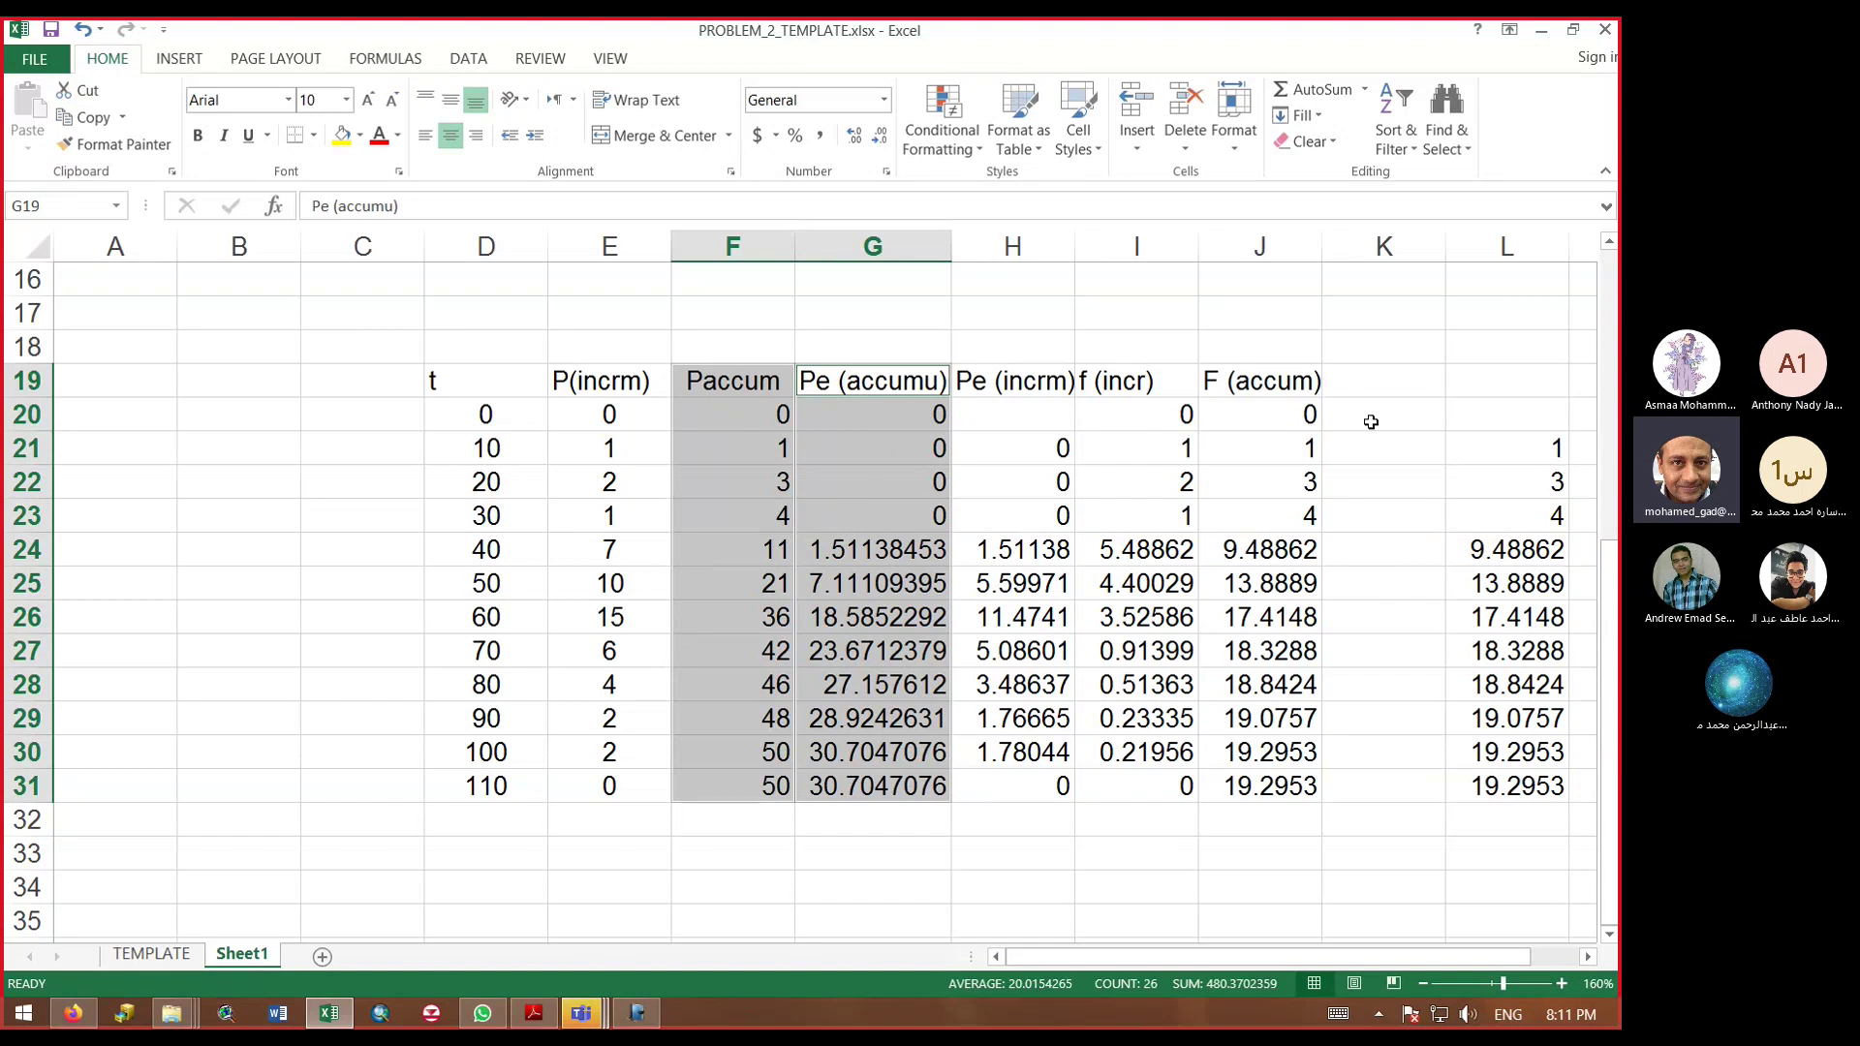
Step: Clear the contents of J20:J31 and L20:L31 together
left_click_drag(1260, 414, 1259, 786)
left_click_drag(1506, 414, 1541, 785)
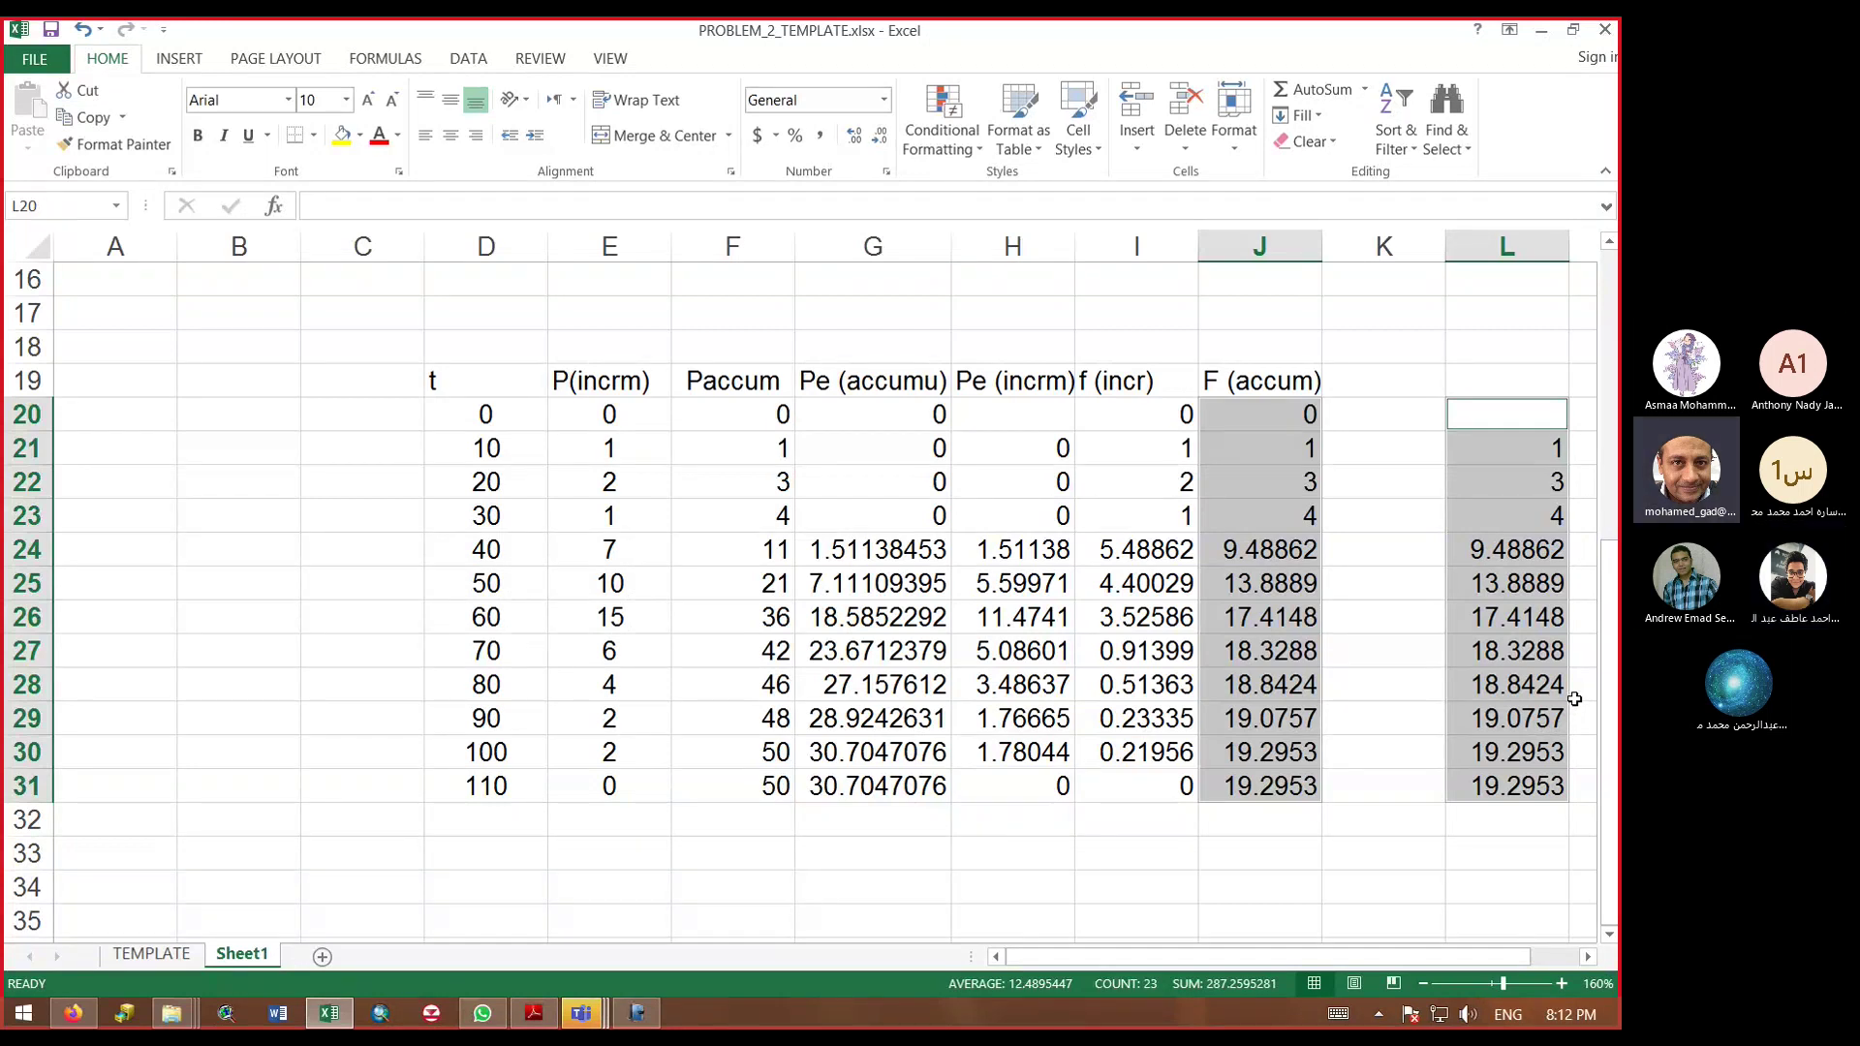
right_click(1482, 557)
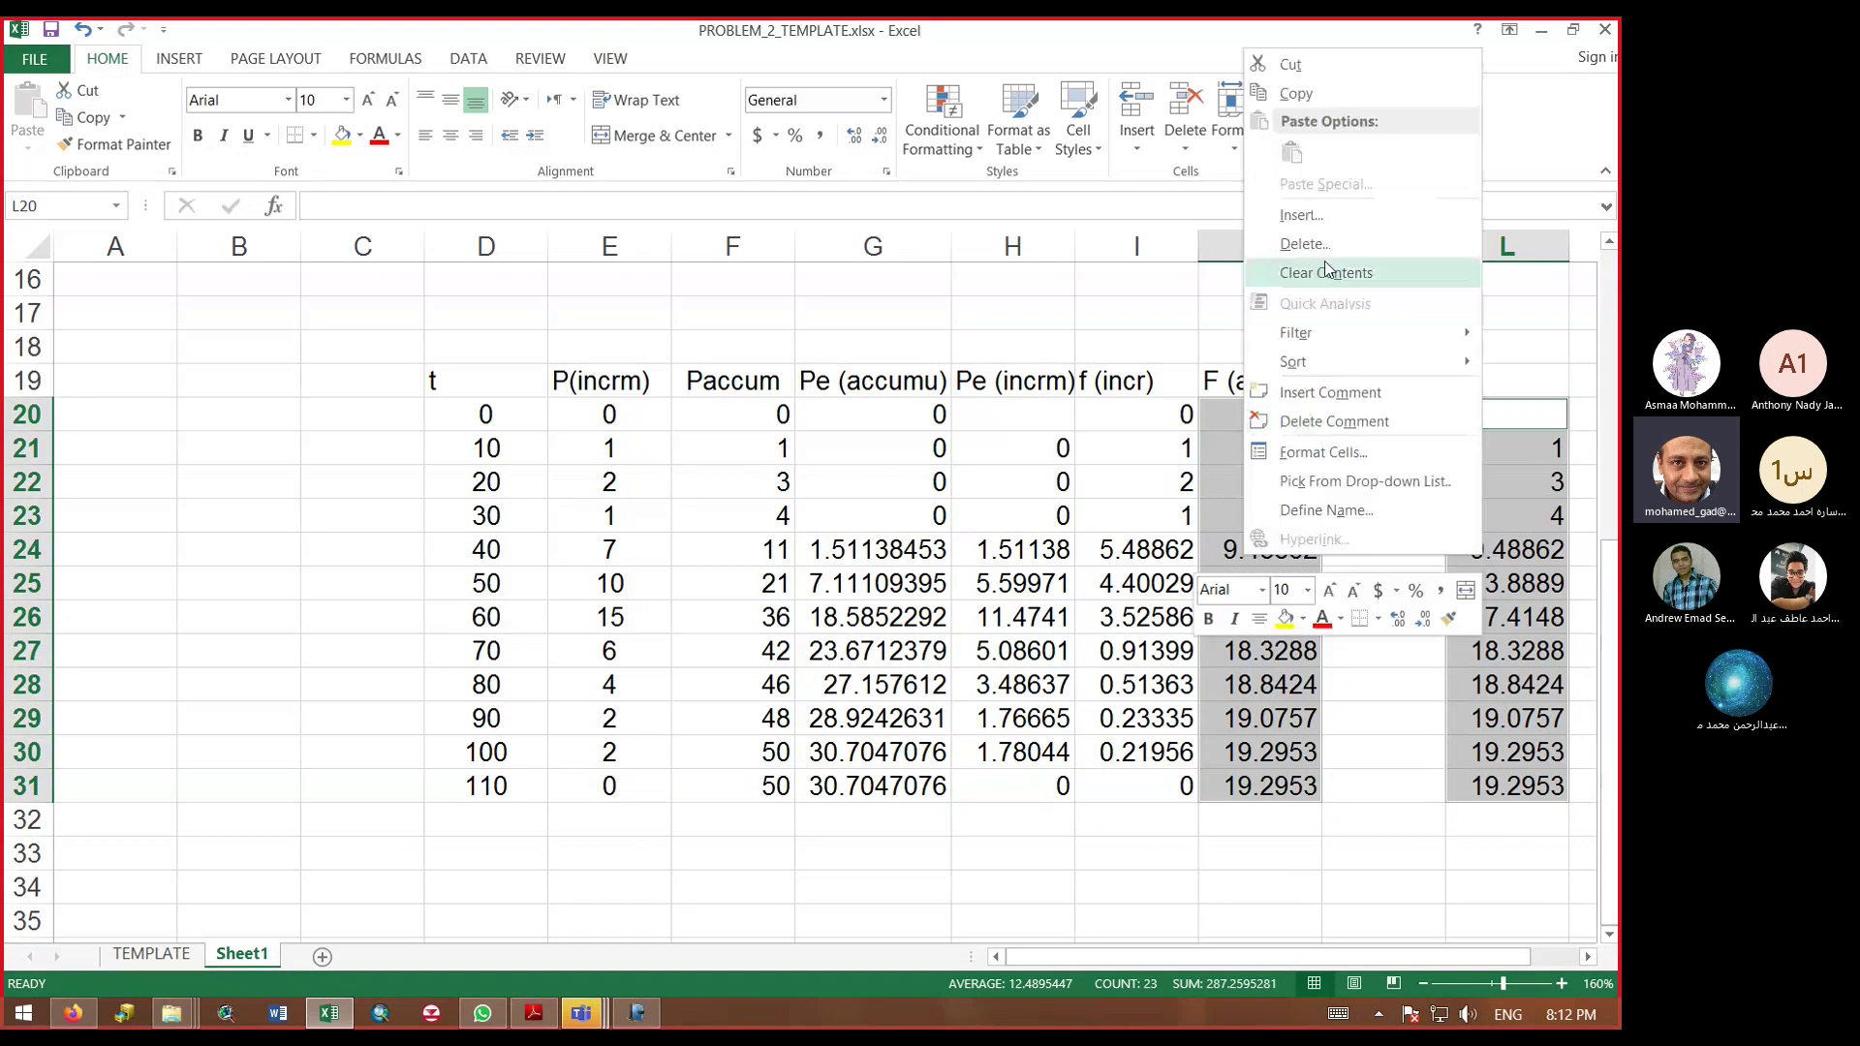
left_click(1323, 260)
left_click(1357, 477)
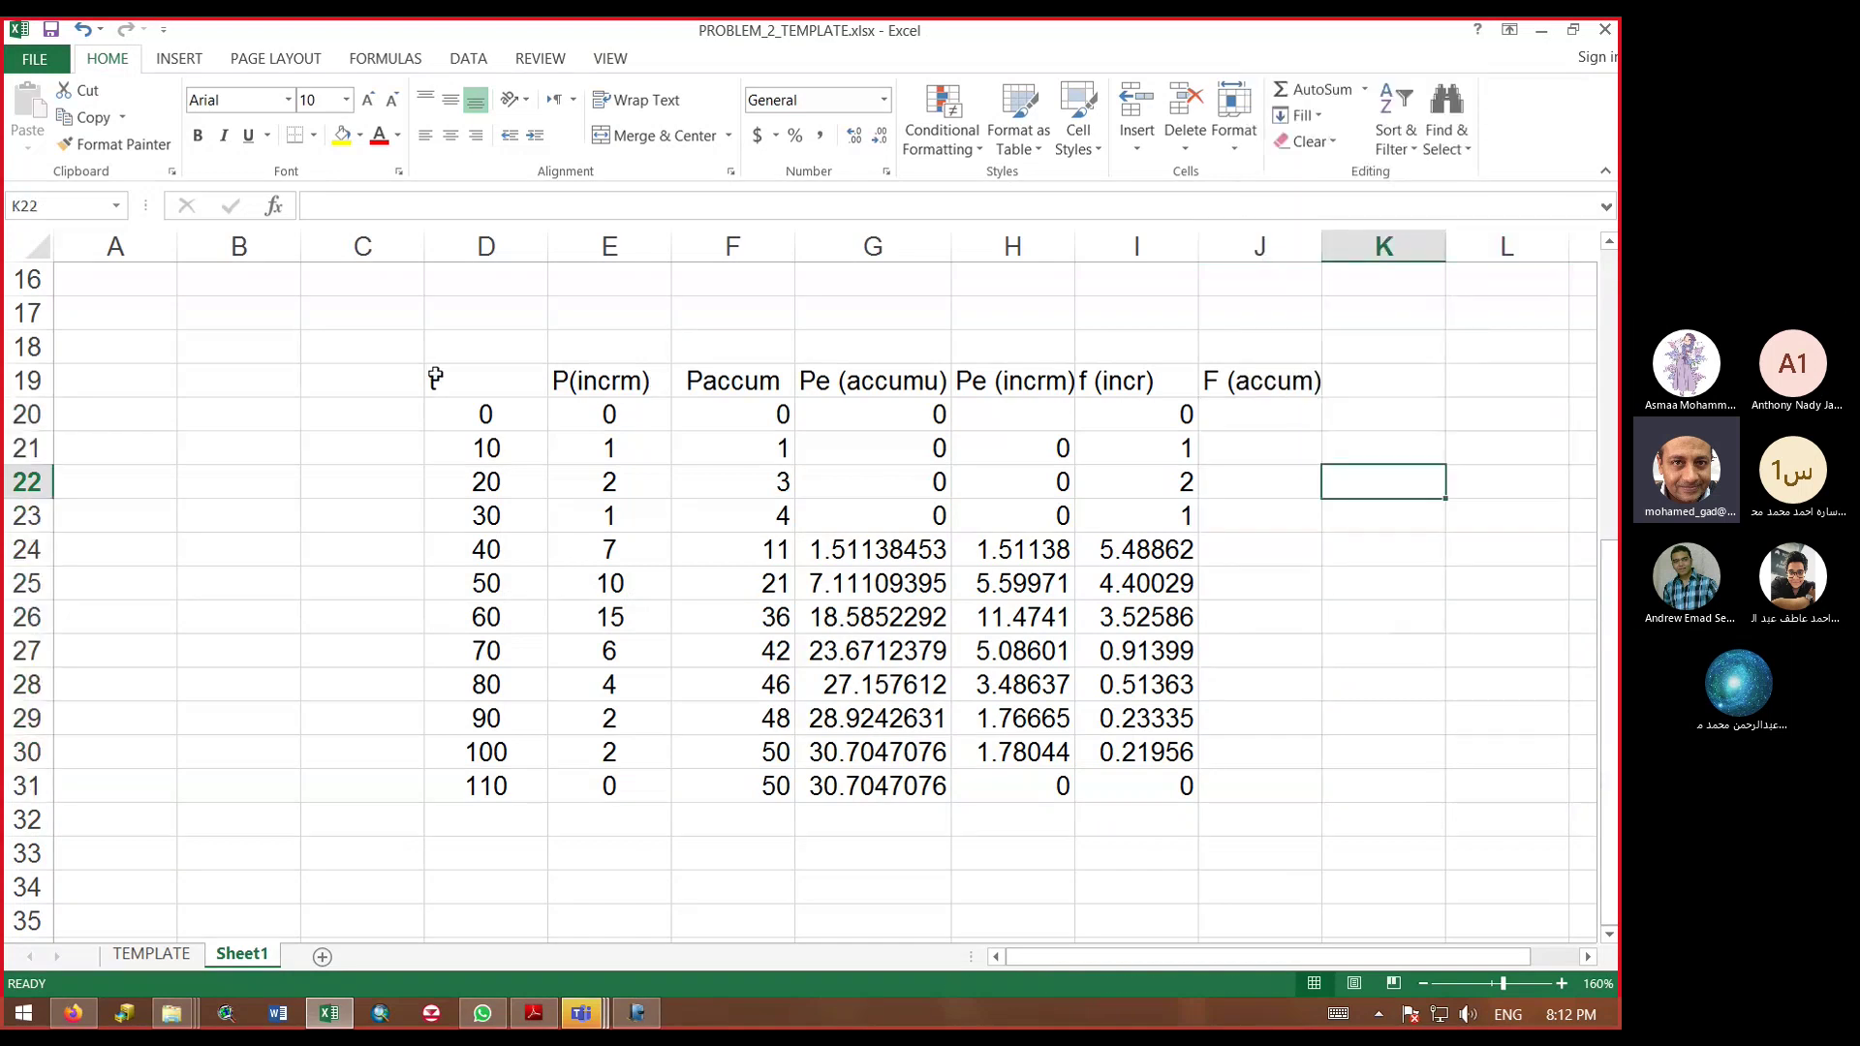
left_click_drag(436, 380, 468, 801)
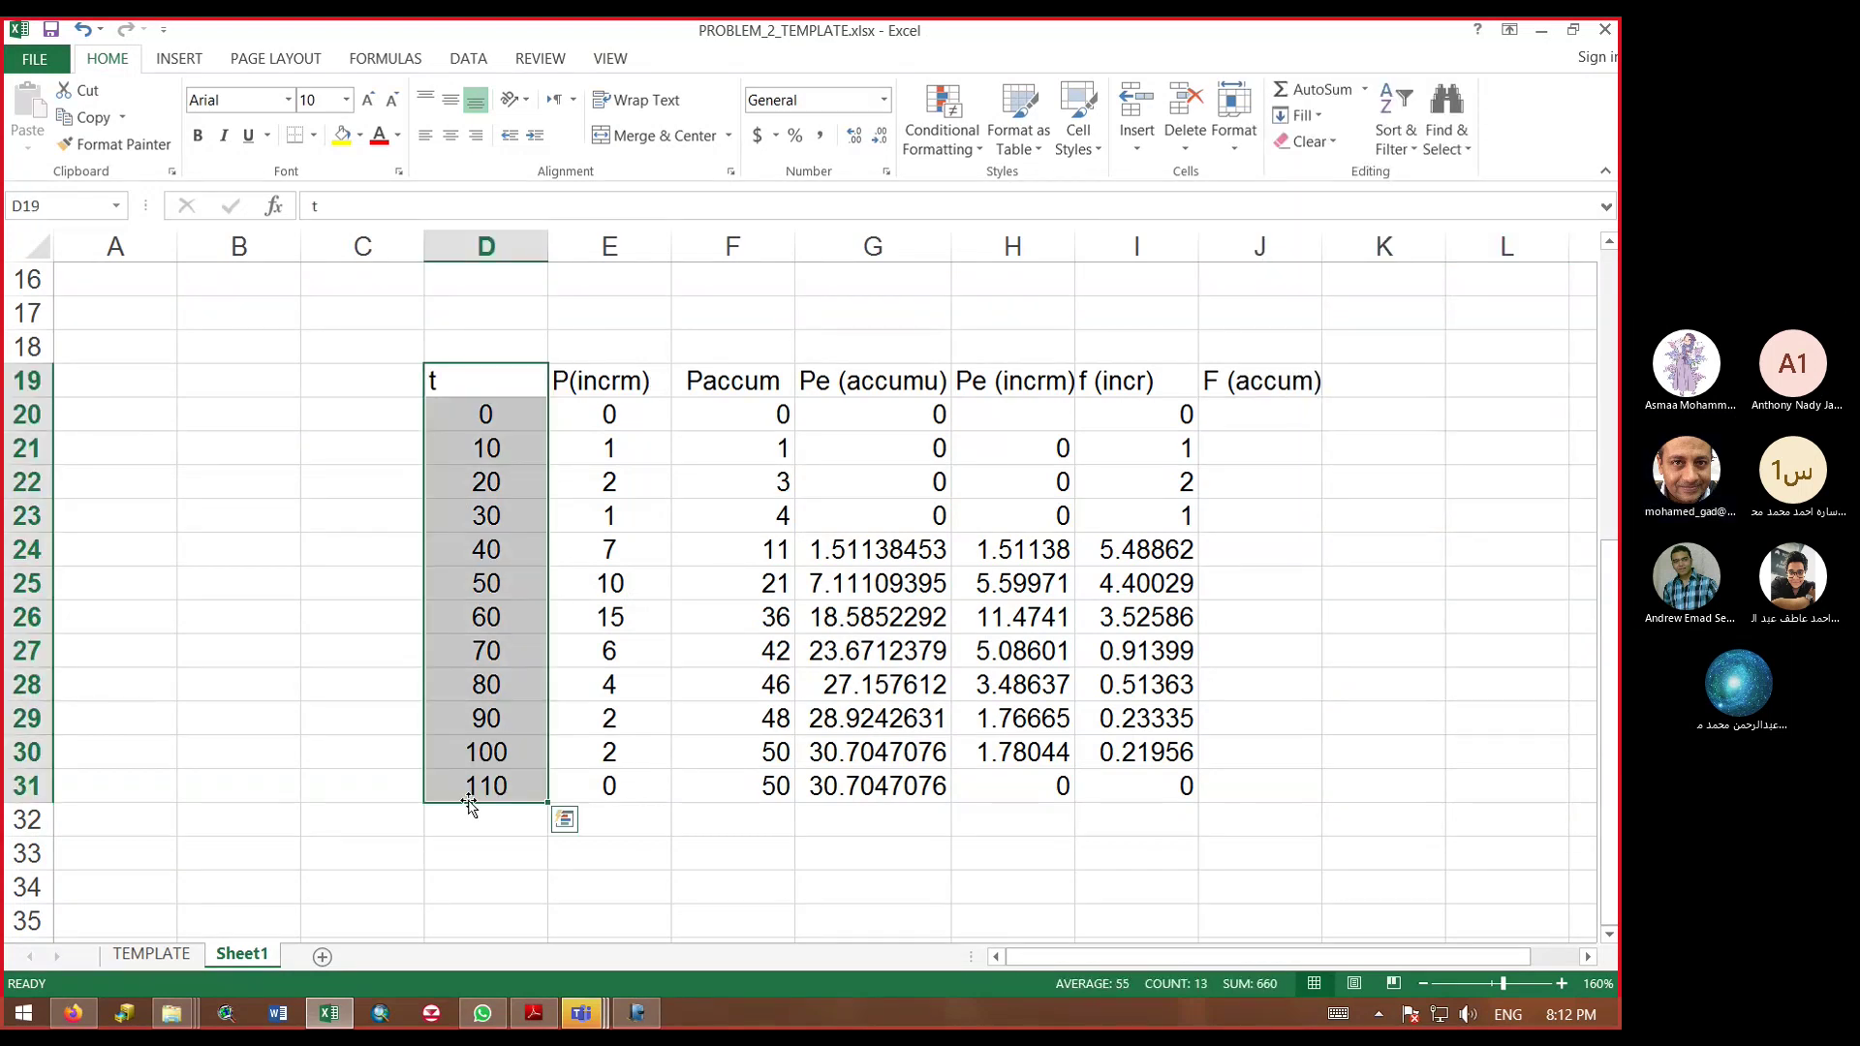
left_click(609, 887)
left_click_drag(432, 385, 613, 785)
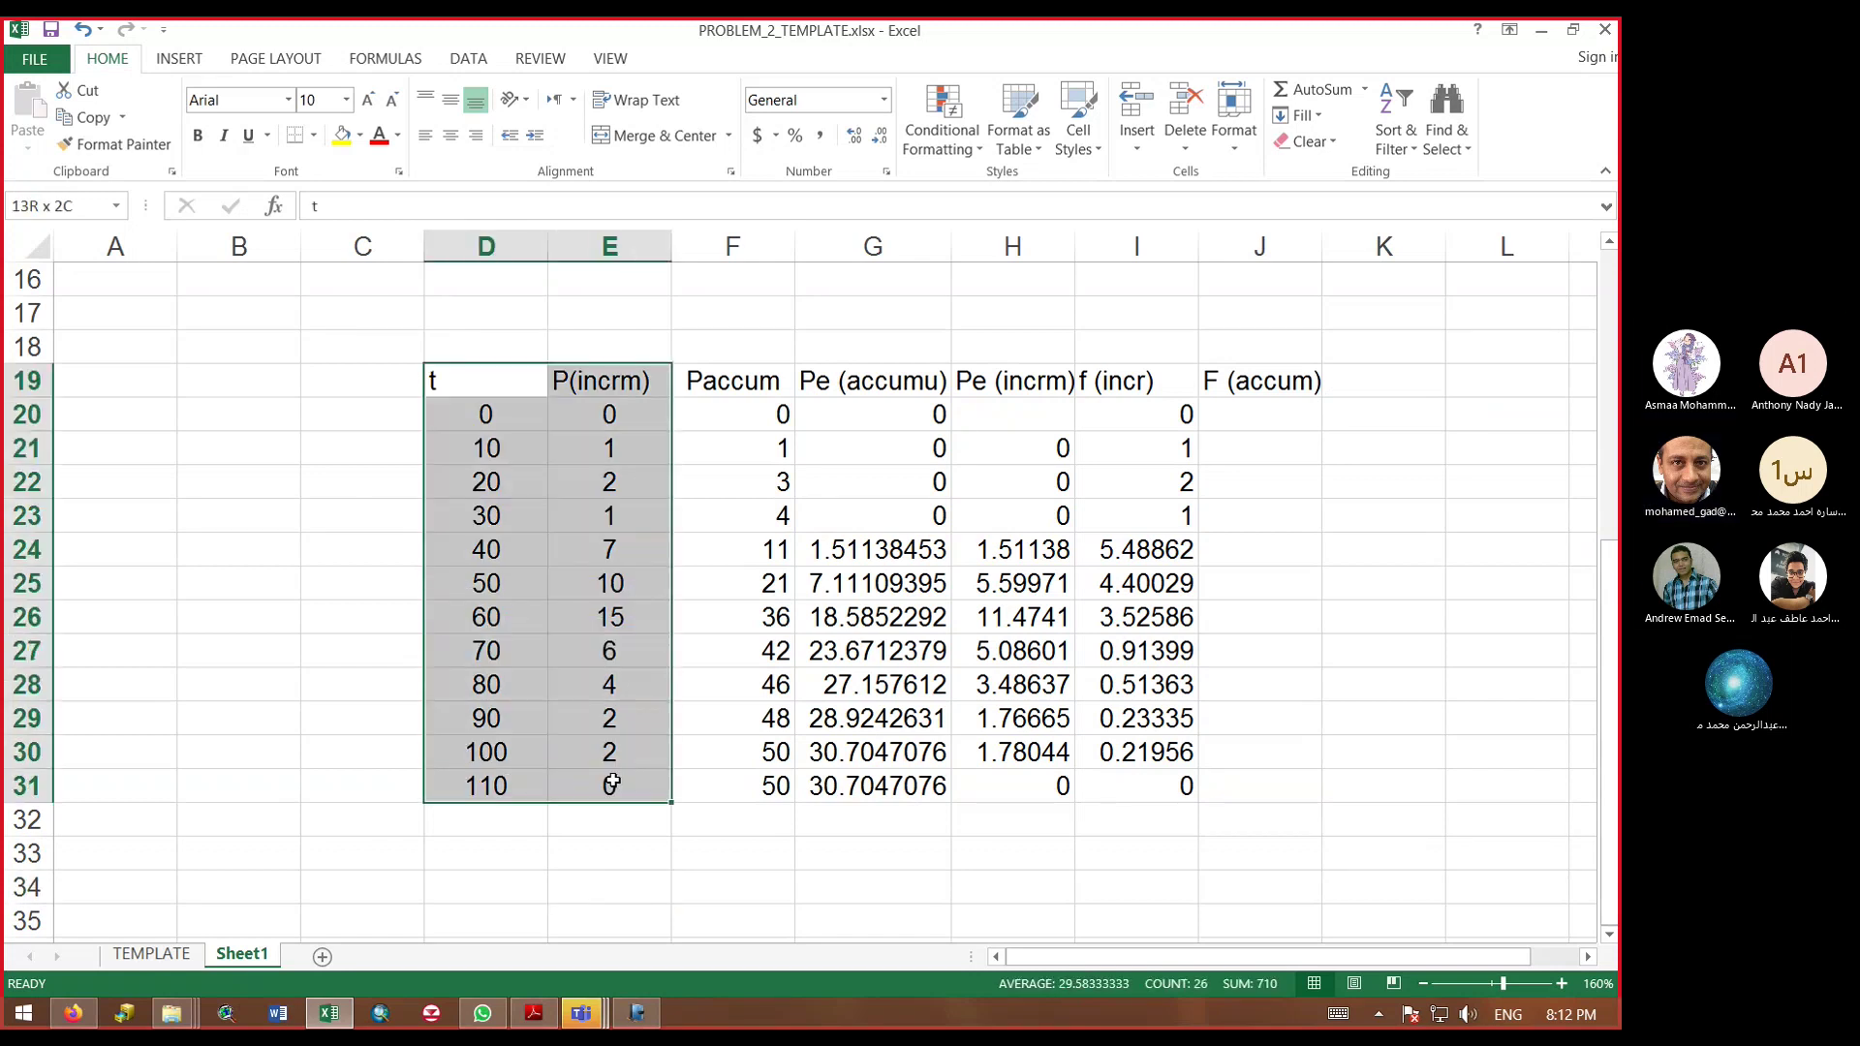
left_click(854, 387, "ctrl")
left_click_drag(852, 429, 876, 787)
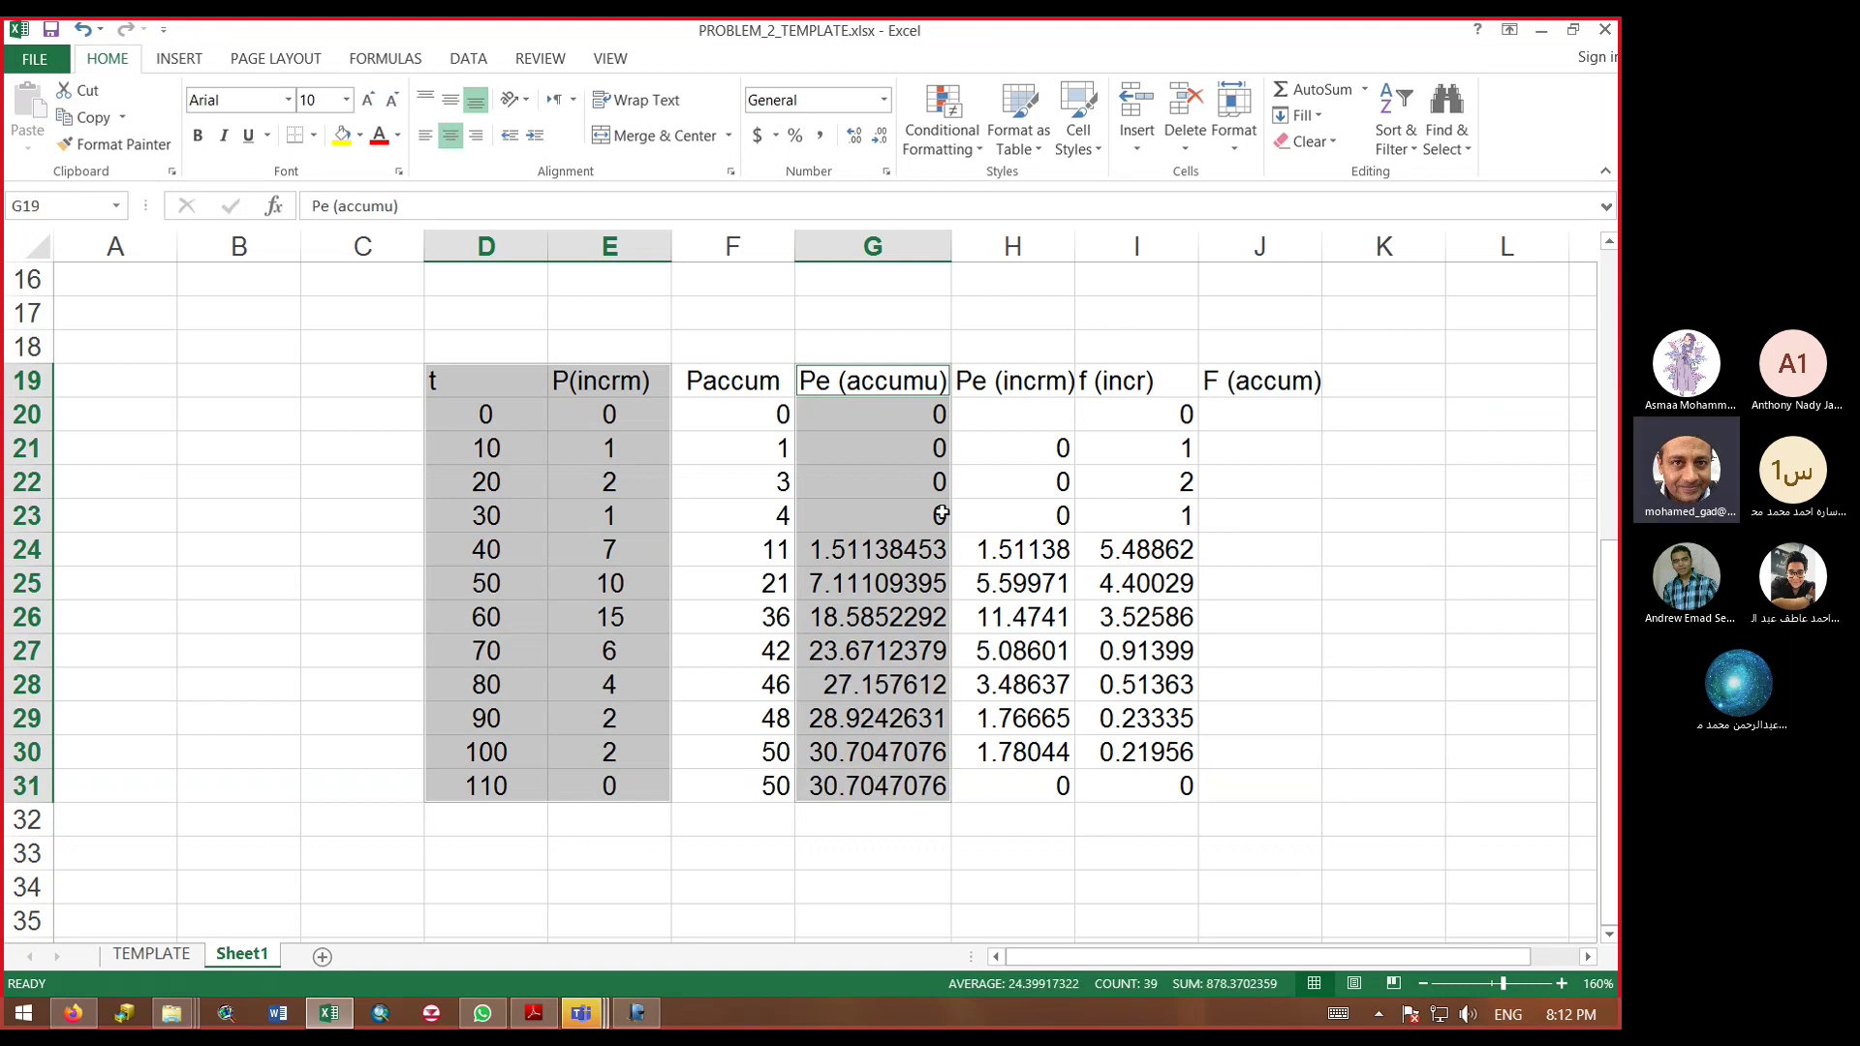
left_click(1172, 787)
Step: Insert a smooth-line scatter chart without markers plotting P(incrm), Pe (incrm) and f (incr) against t, using rows 19 to 31
left_click_drag(496, 388, 685, 814)
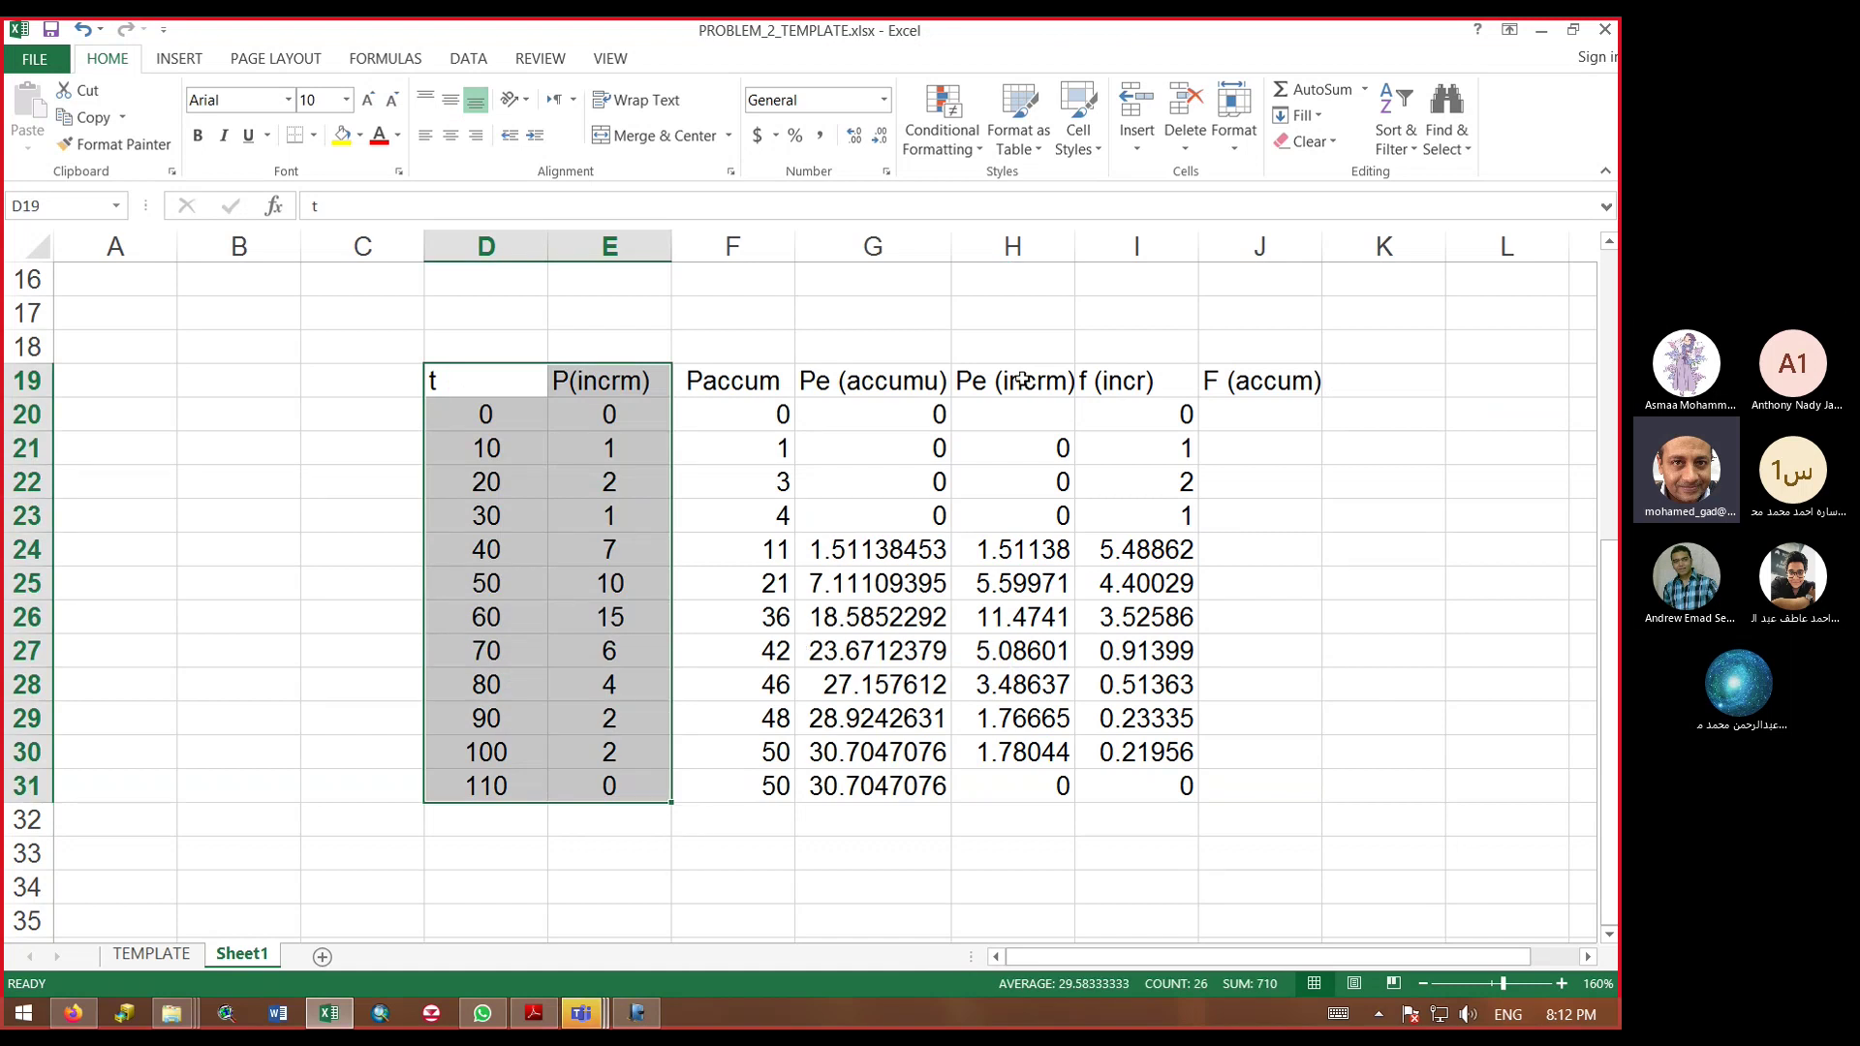
left_click_drag(1027, 386, 1039, 779)
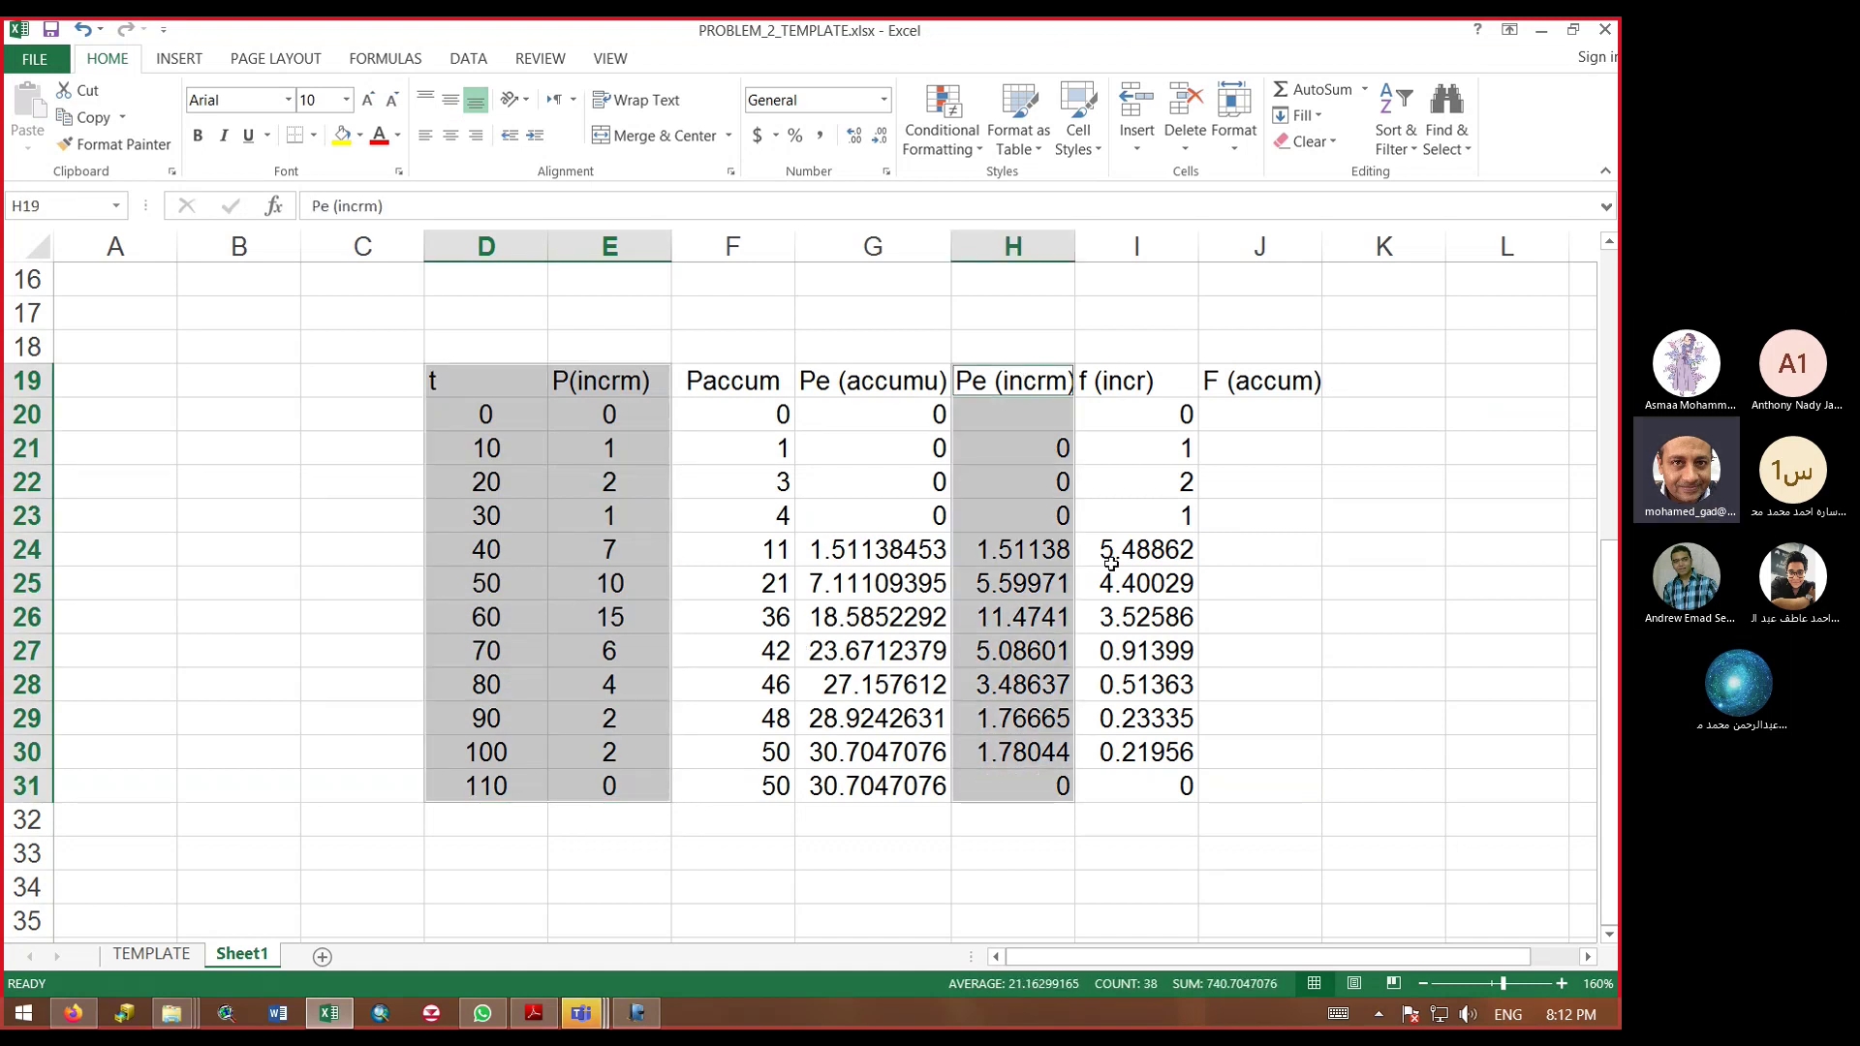
left_click_drag(1129, 382, 1137, 786)
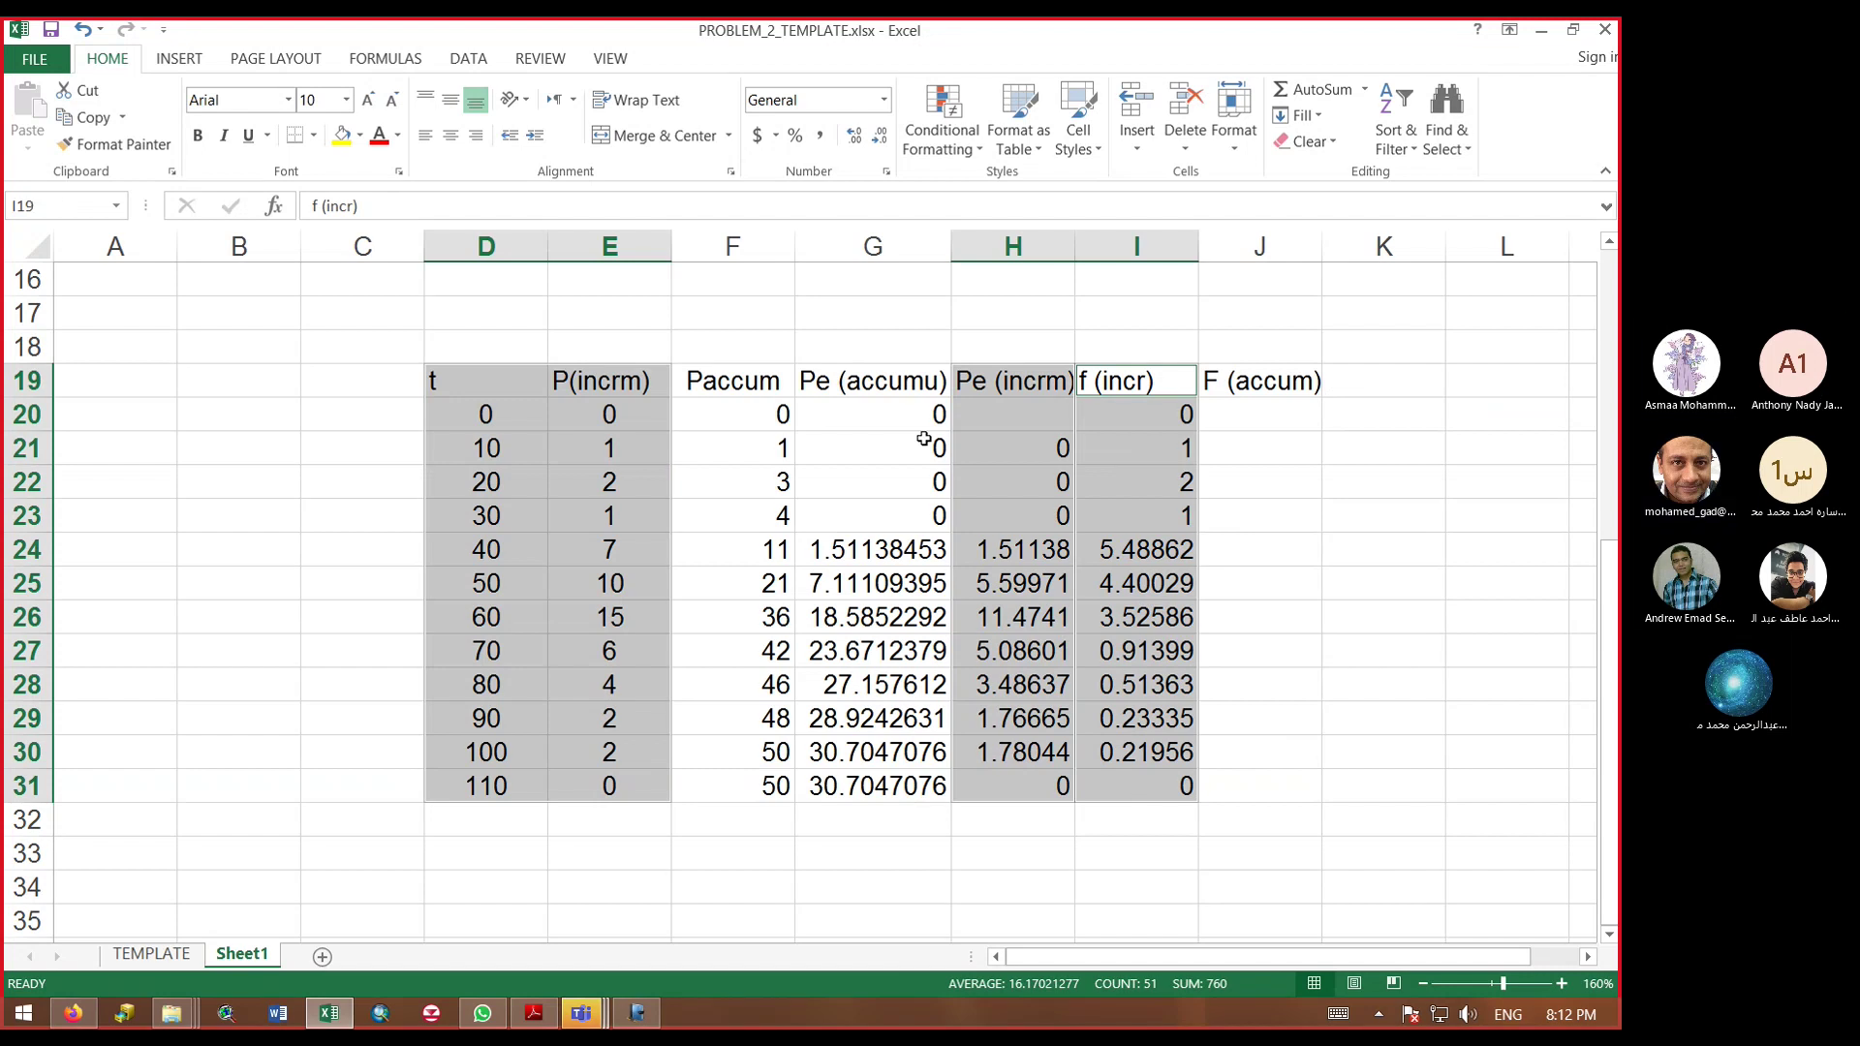
left_click(179, 60)
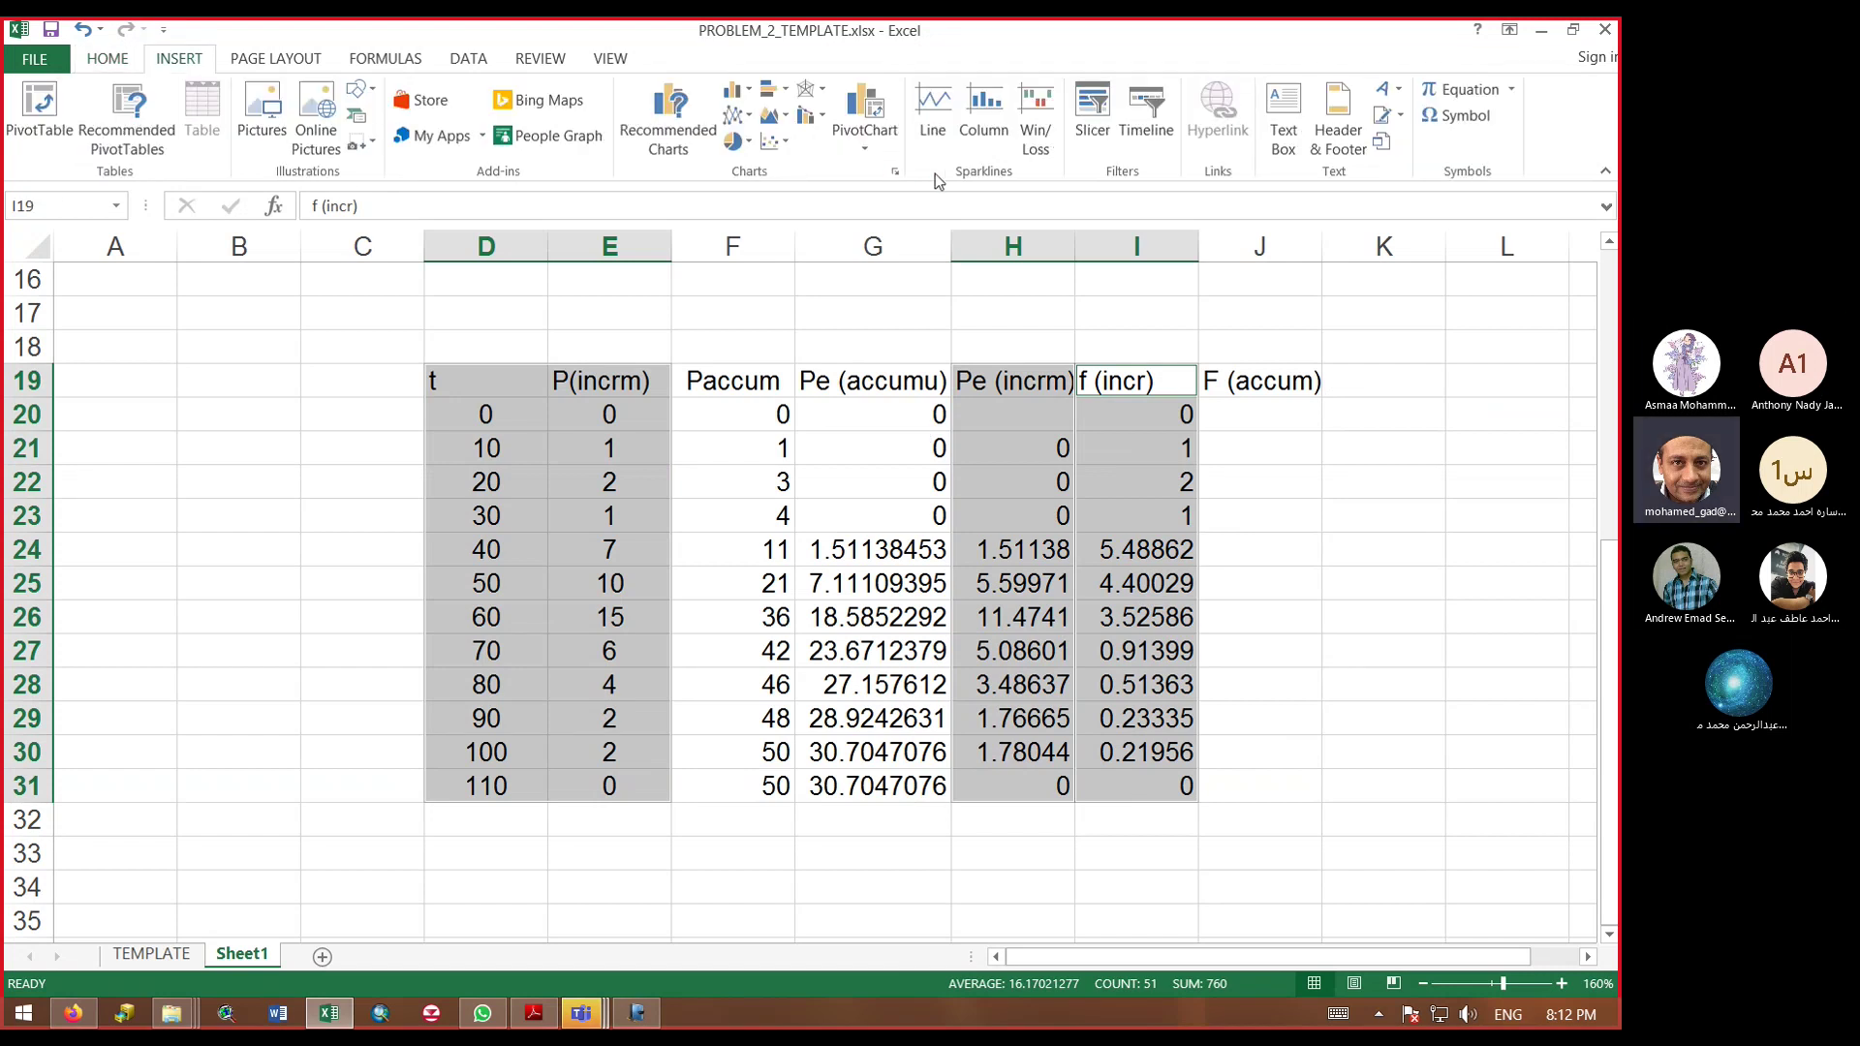
left_click(786, 150)
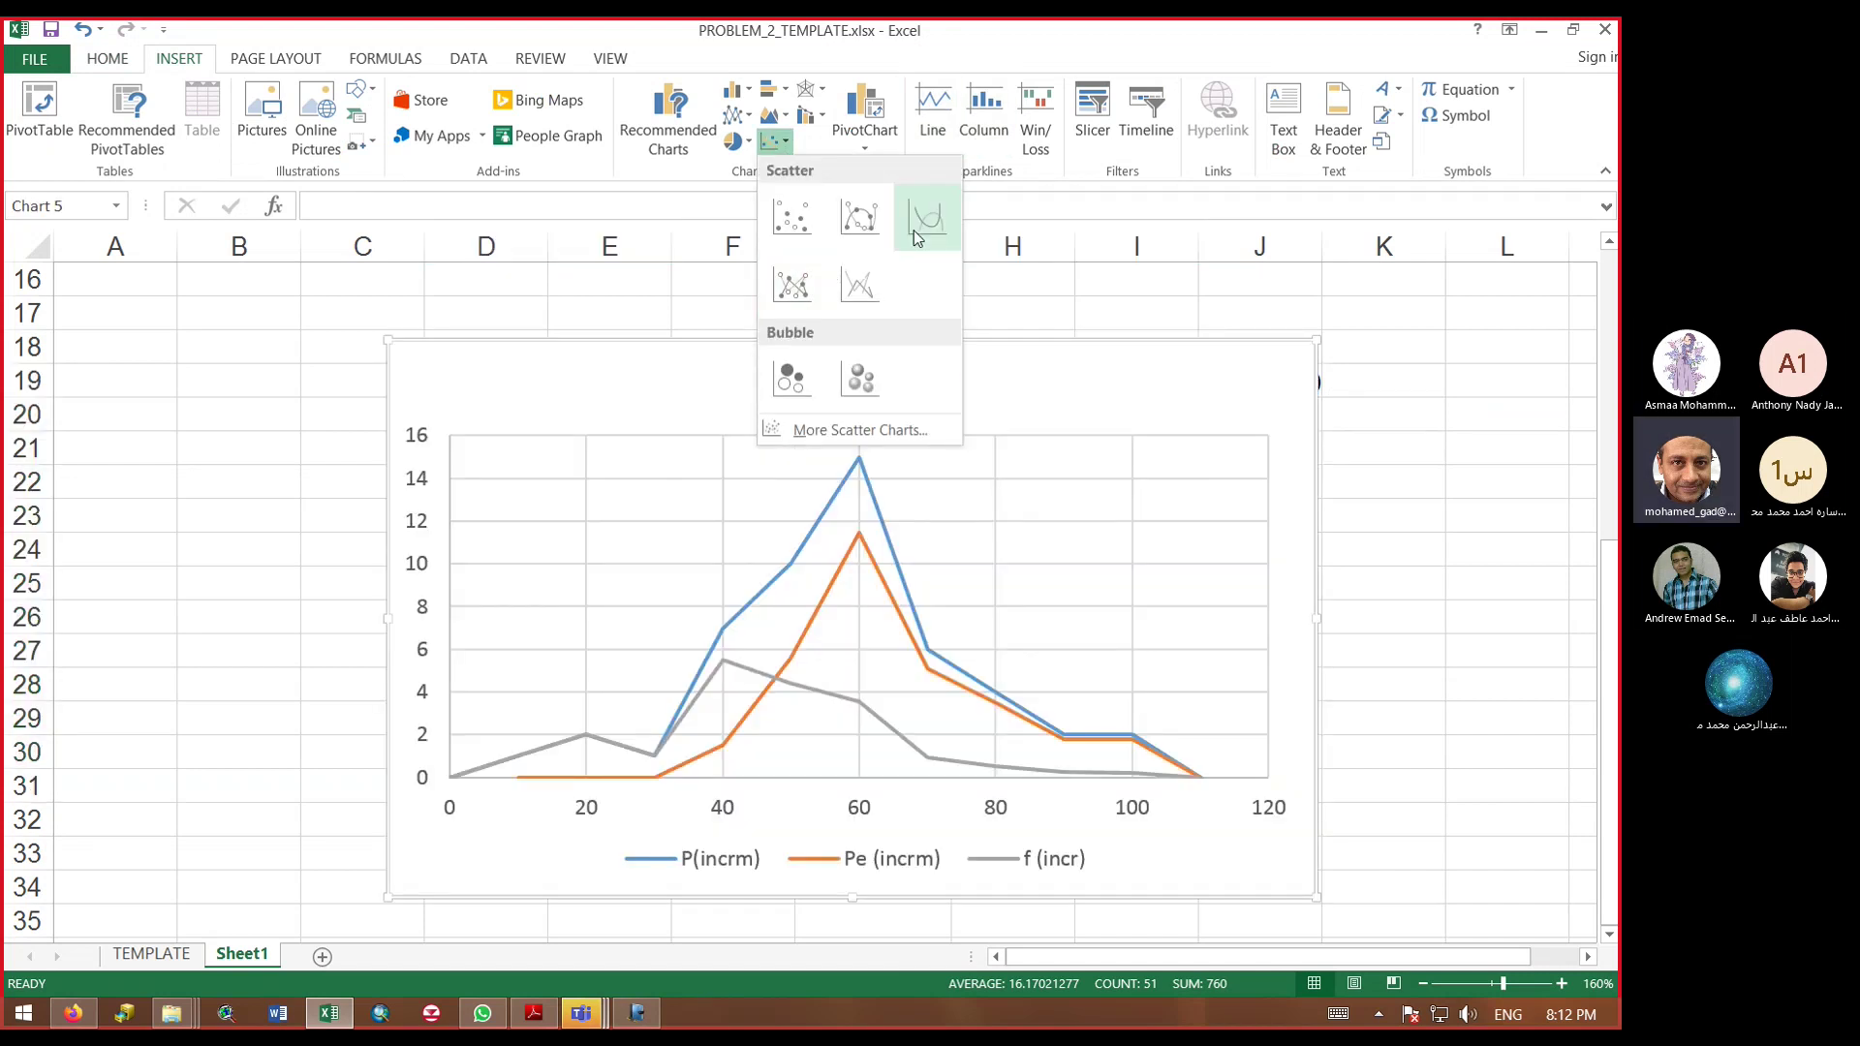
left_click(915, 229)
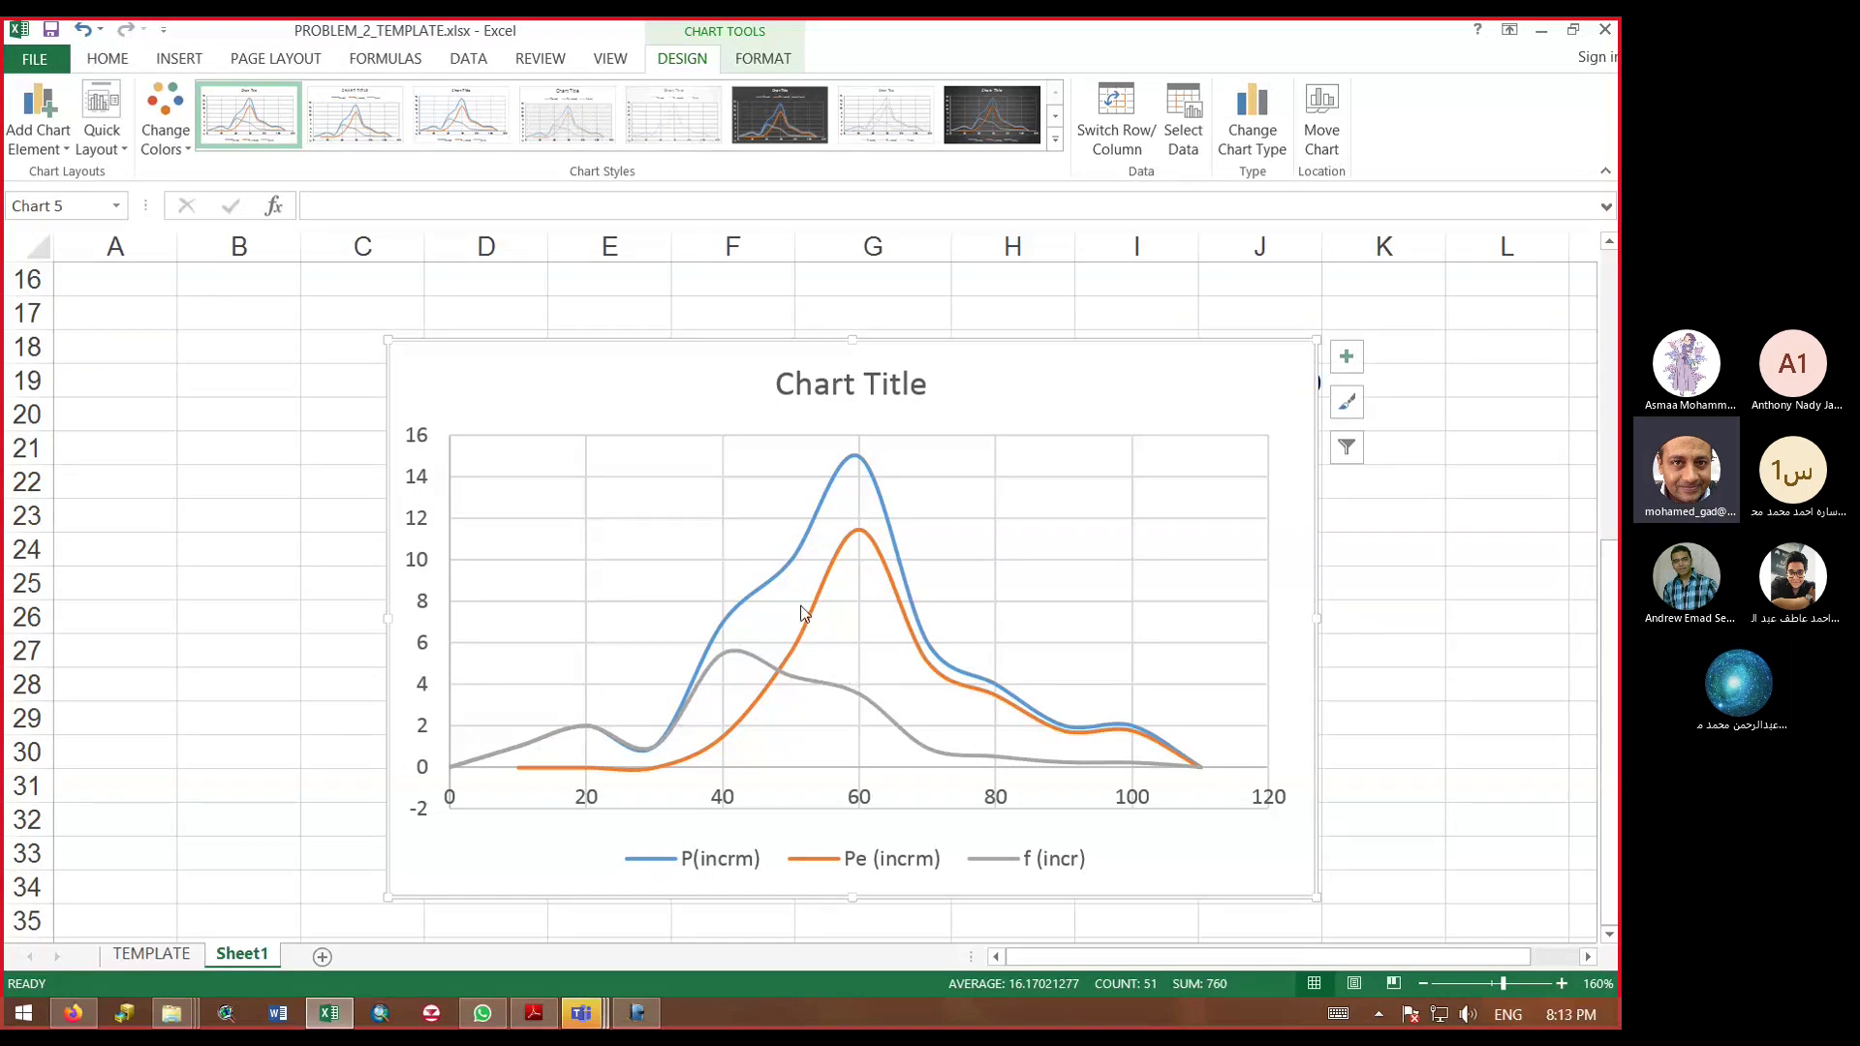
Step: Examine the f (incr), Pe (incrm) and P(incrm) curves one by one in the scatter chart
left_click(814, 685)
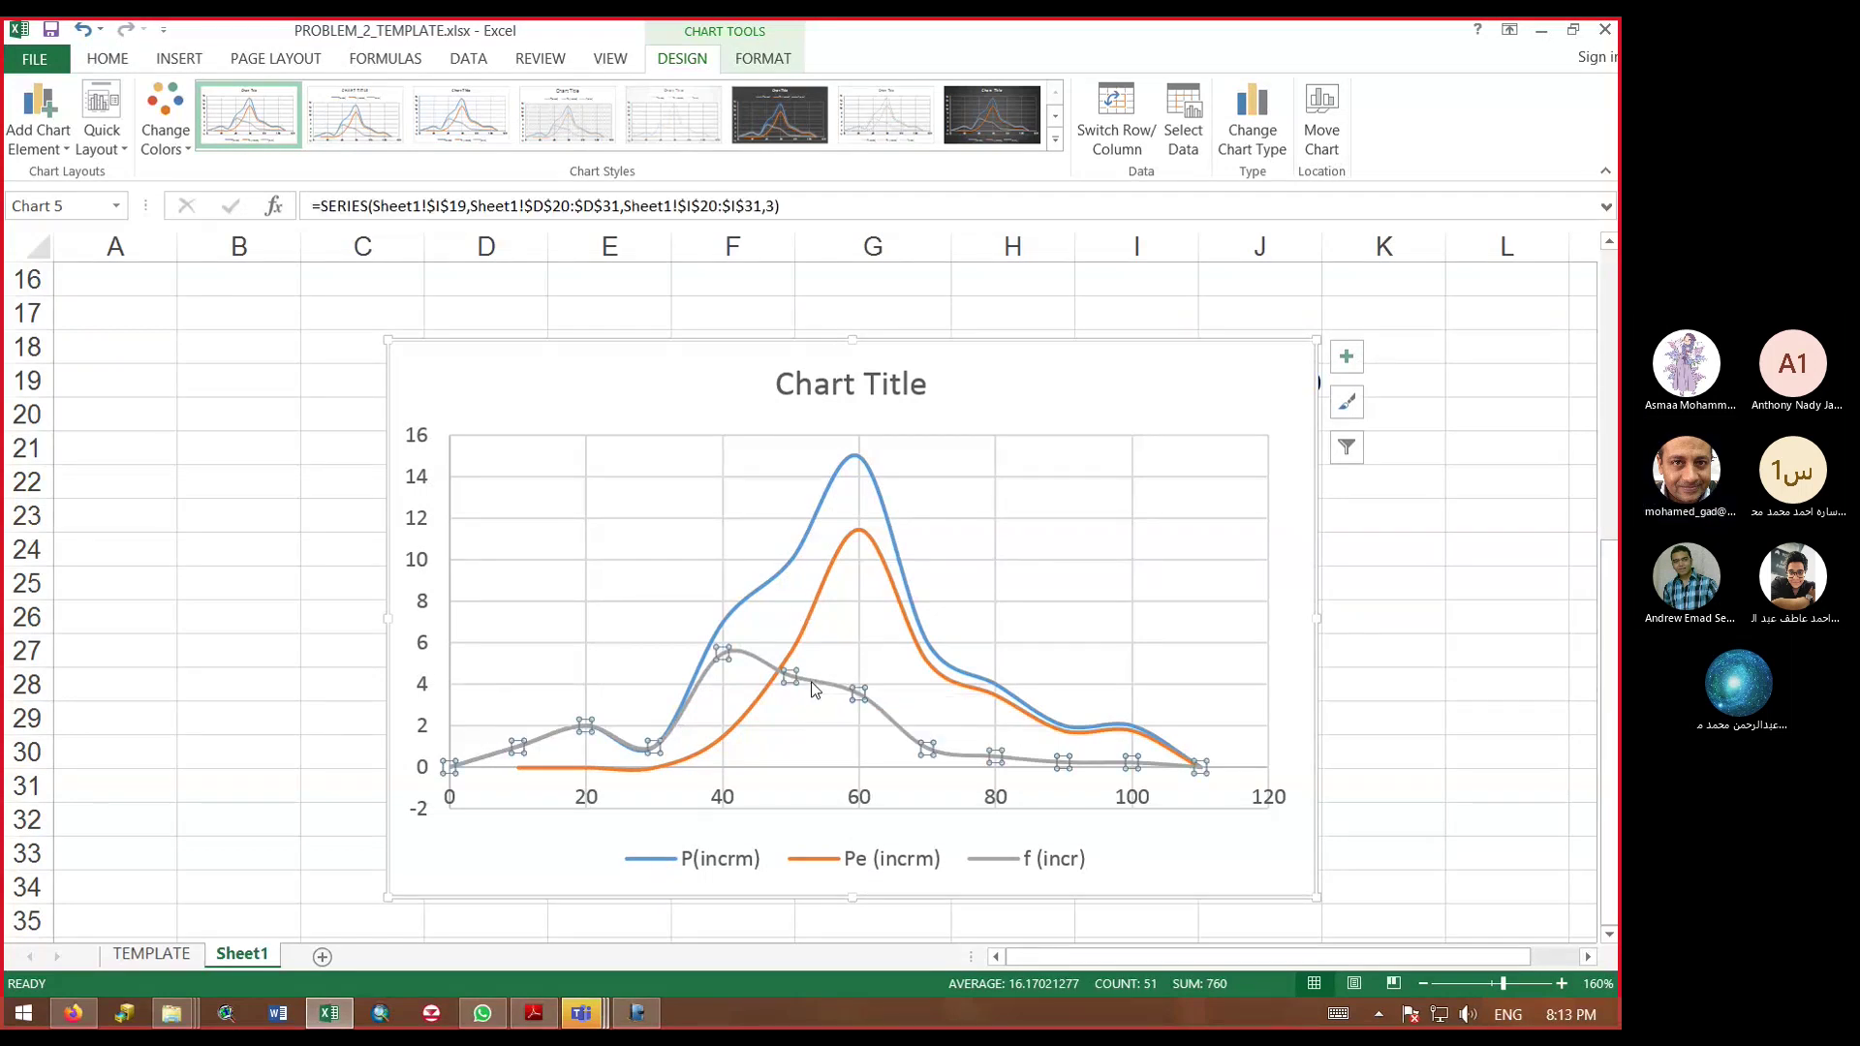
left_click(808, 619)
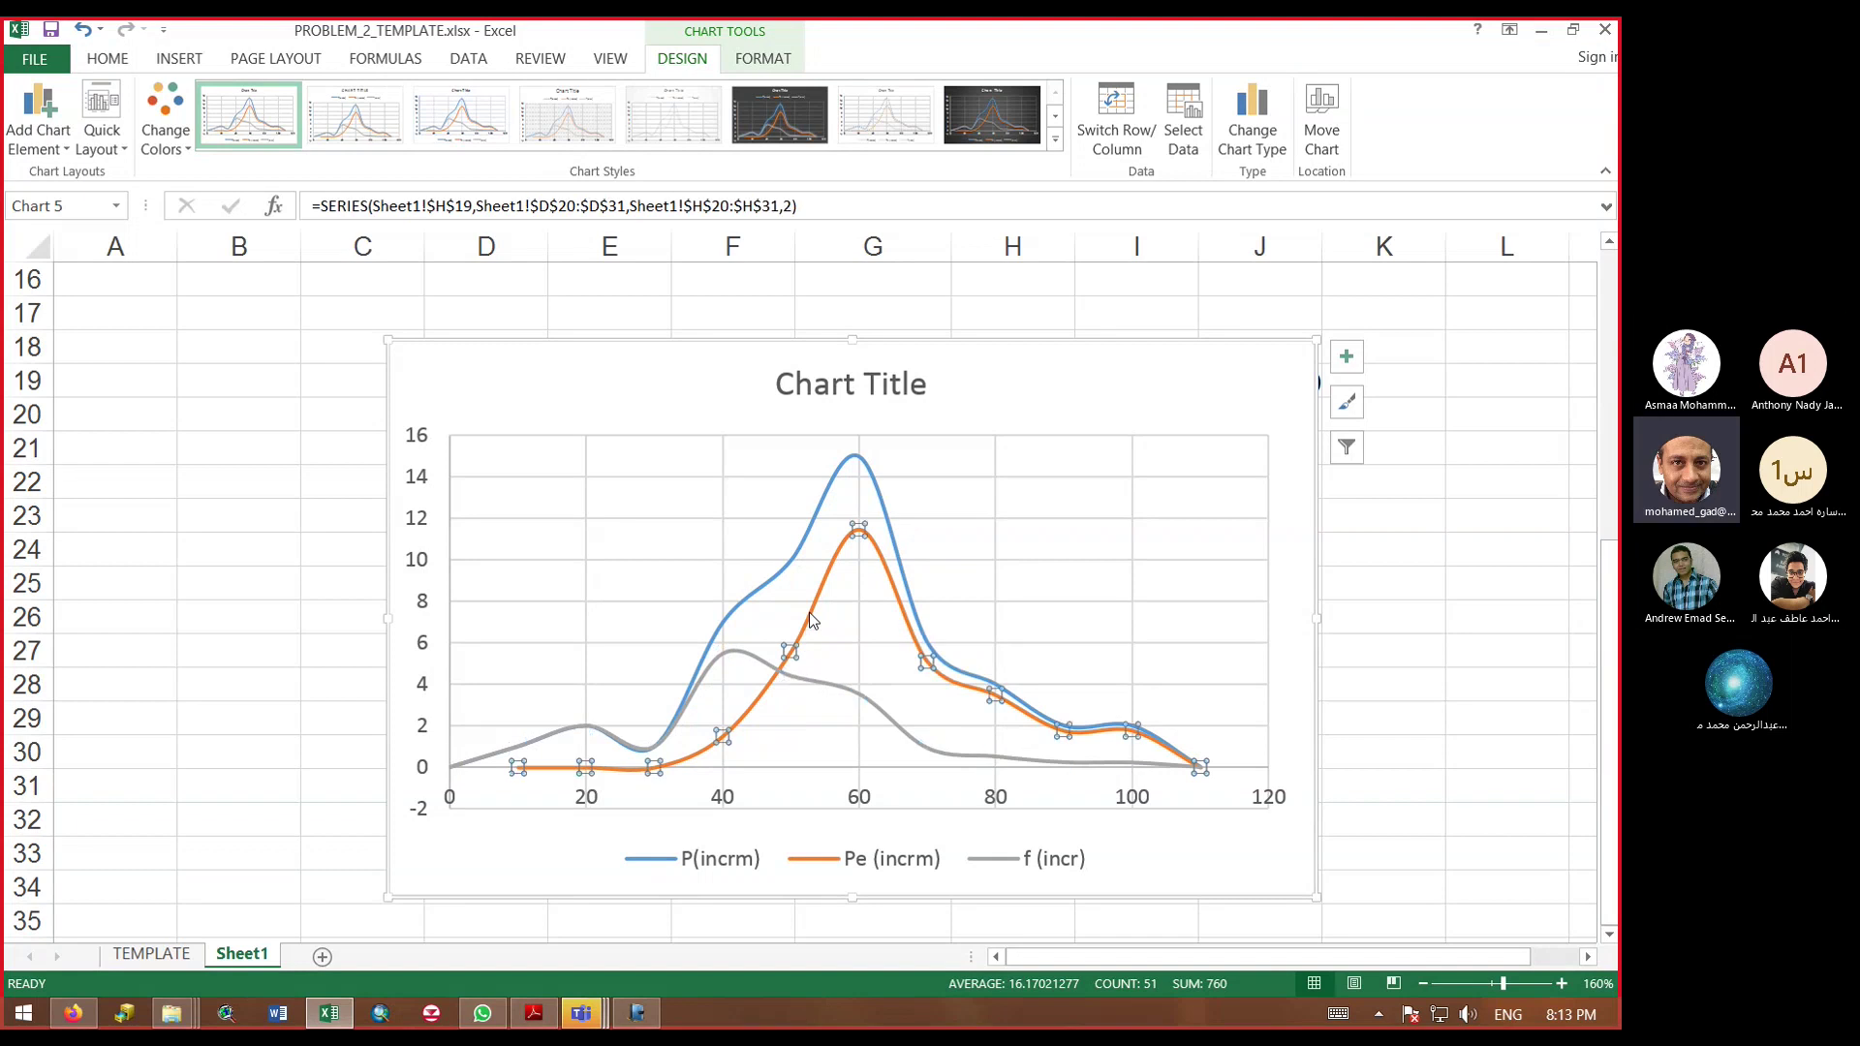
left_click(862, 465)
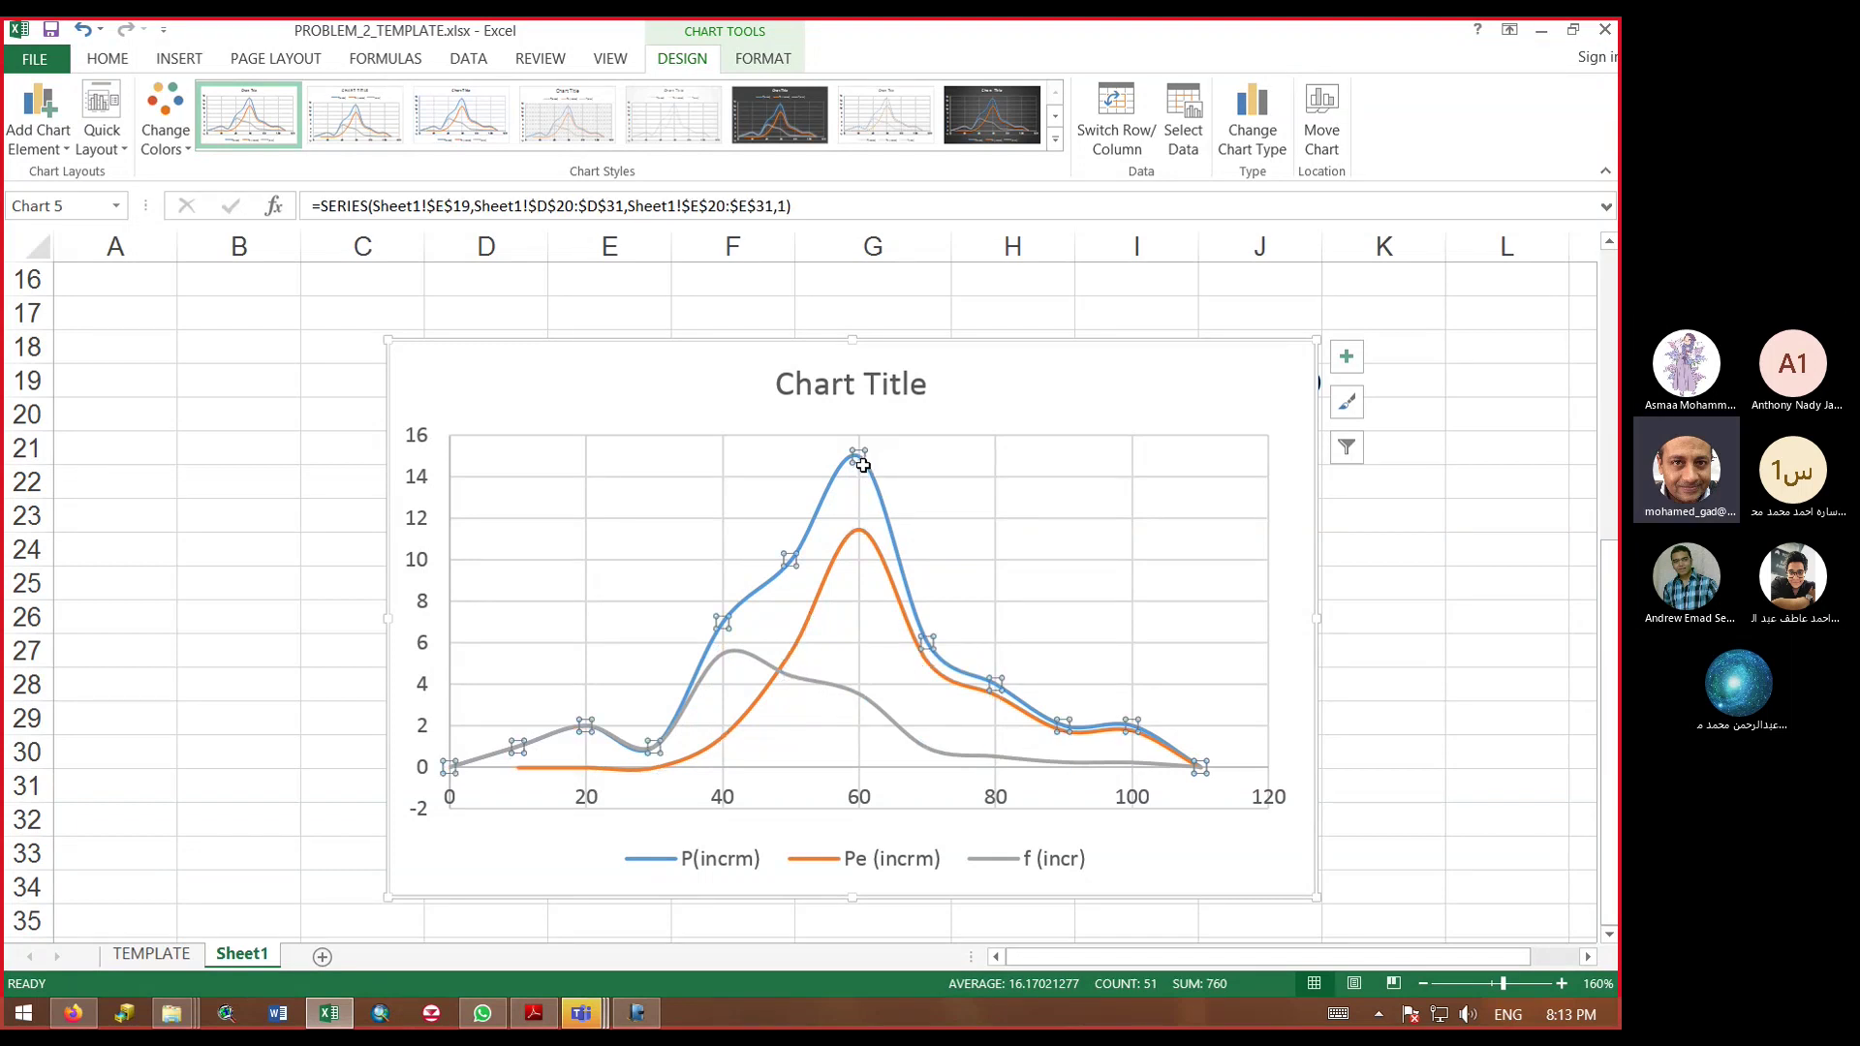